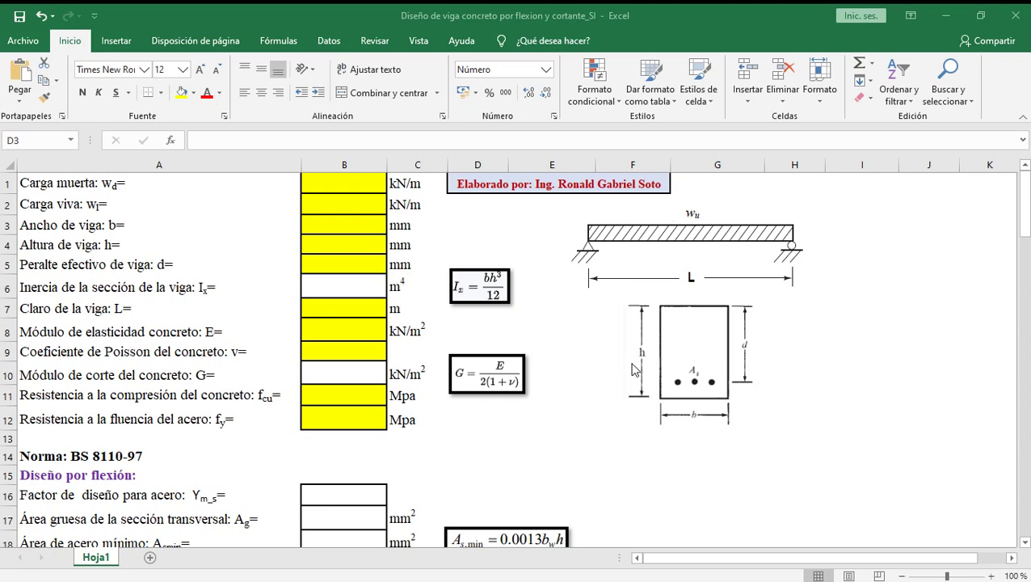
- Look over the sheet's input and result cells before entering data
left_click(1025, 206)
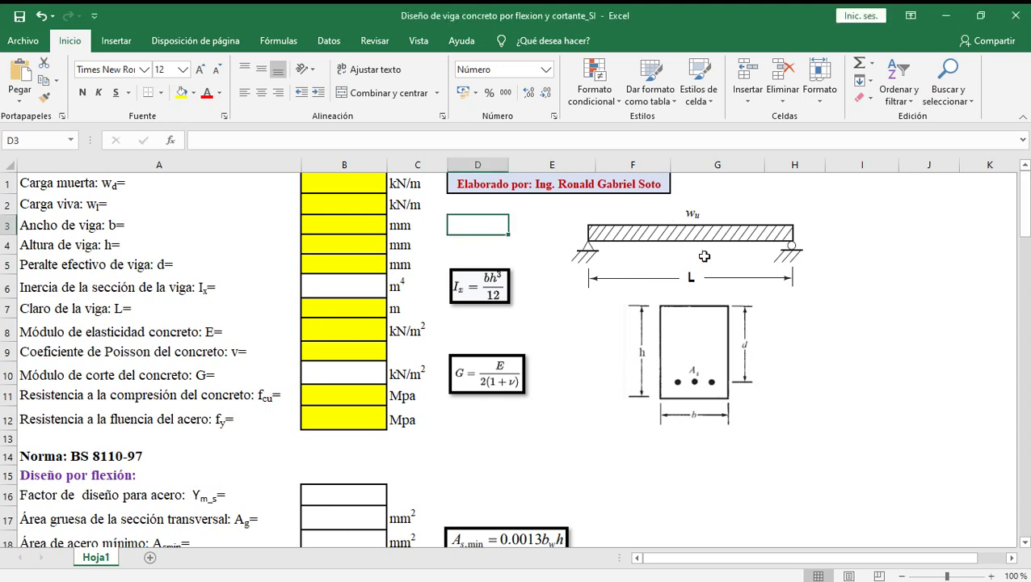
left_click(515, 246)
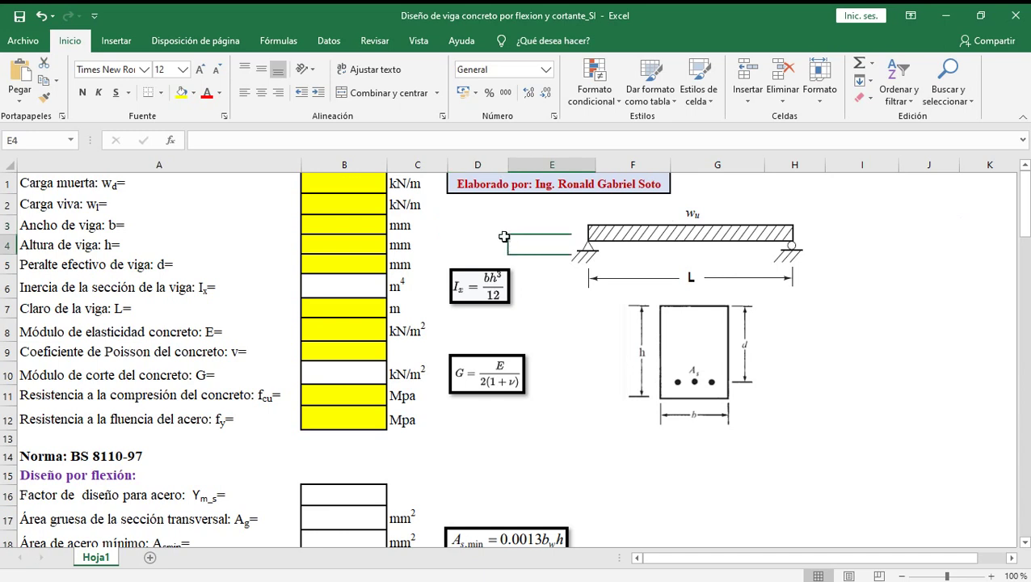
left_click(490, 232)
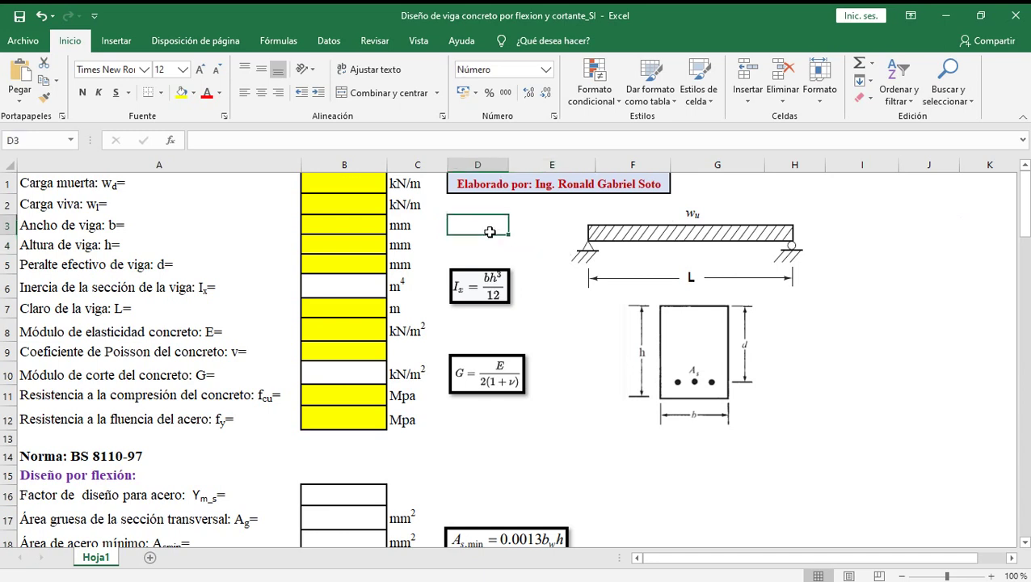
left_click(489, 328)
left_click(490, 414)
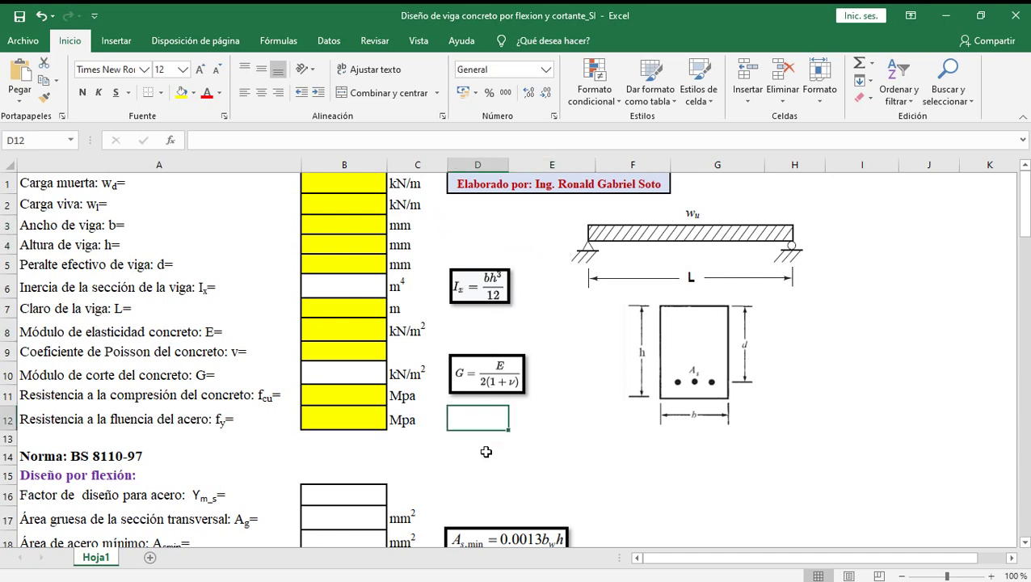
left_click(485, 452)
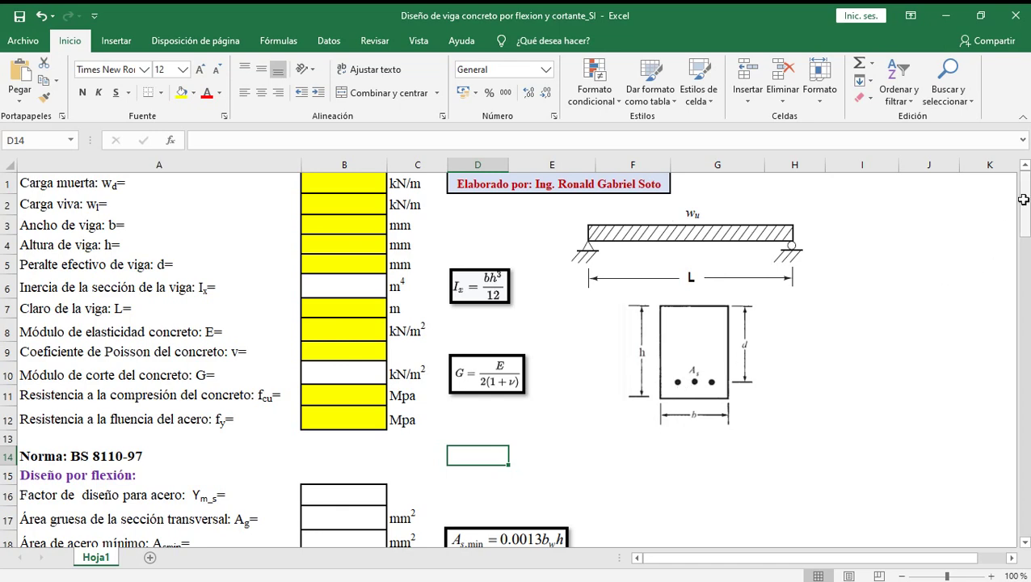
mouse_move(1026, 202)
left_mouse_down()
mouse_move(1025, 311)
mouse_move(1024, 186)
left_mouse_up()
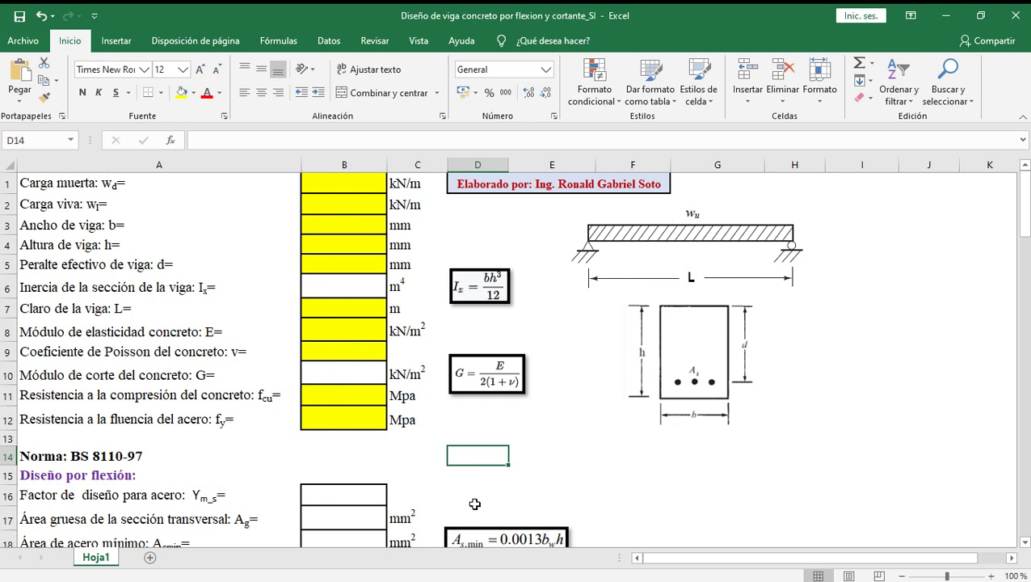
left_click_drag(1024, 188, 1028, 259)
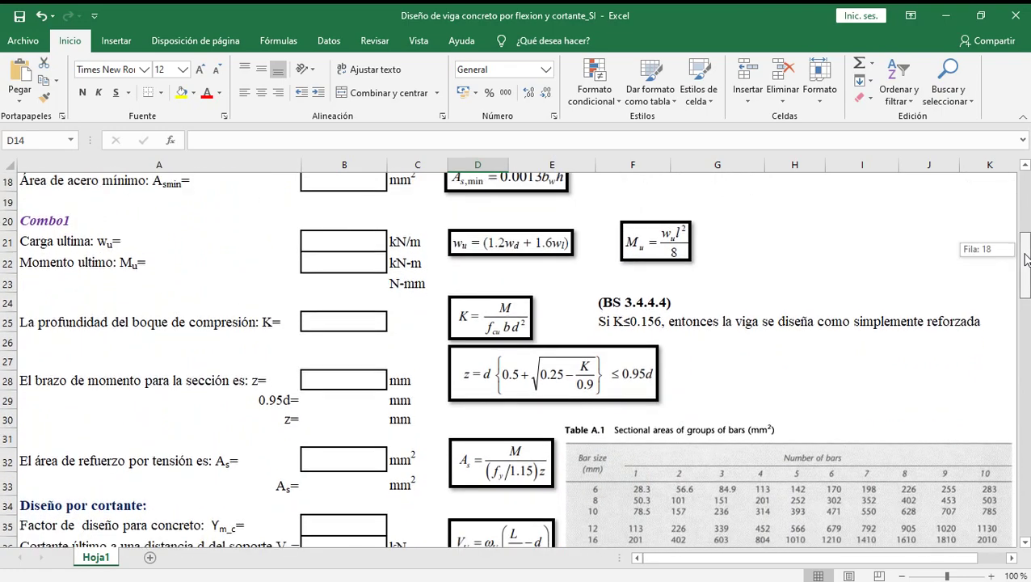
left_click_drag(1028, 259, 1028, 288)
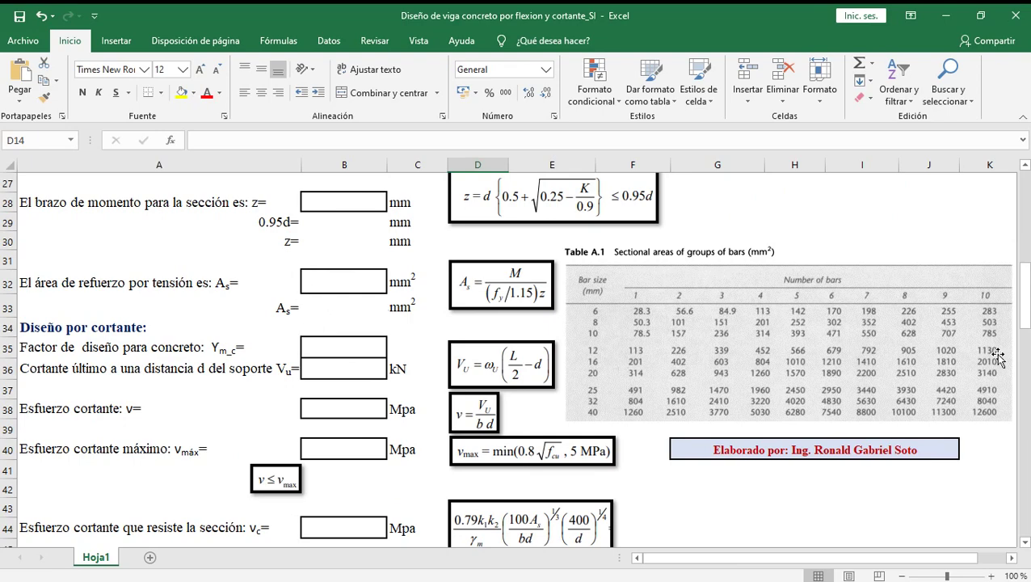
left_click_drag(1025, 313, 1028, 411)
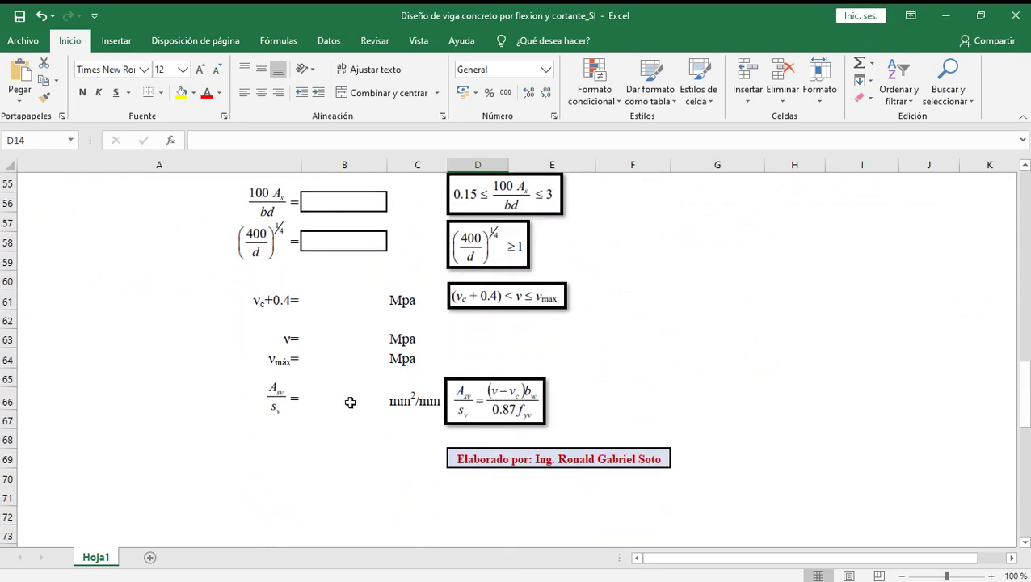
left_click_drag(1028, 387, 1026, 201)
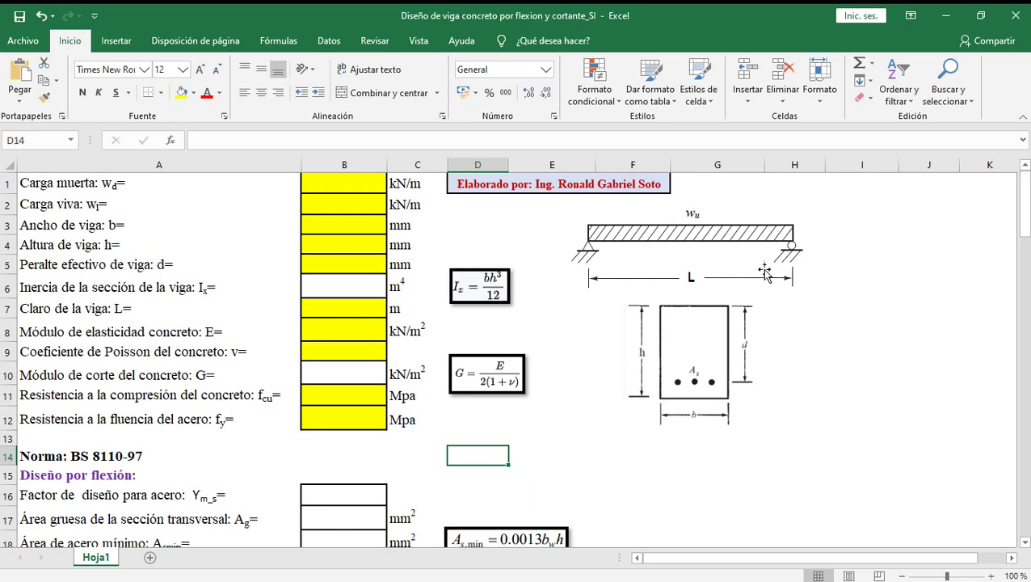
- Enter dead load 10, live load 25, width 250 and height 500 in B1 to B4
left_click(367, 182)
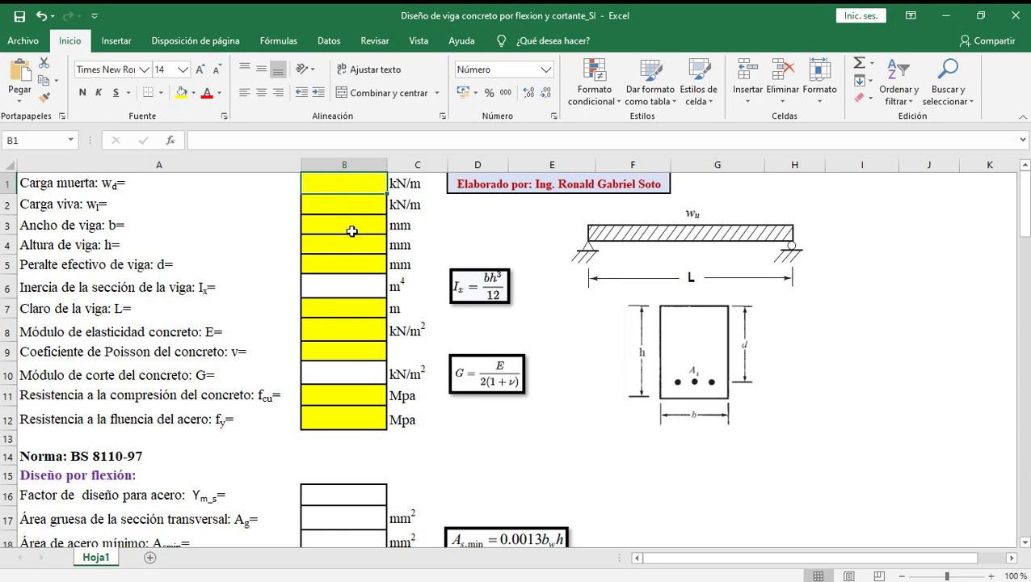
type("10")
key("Return")
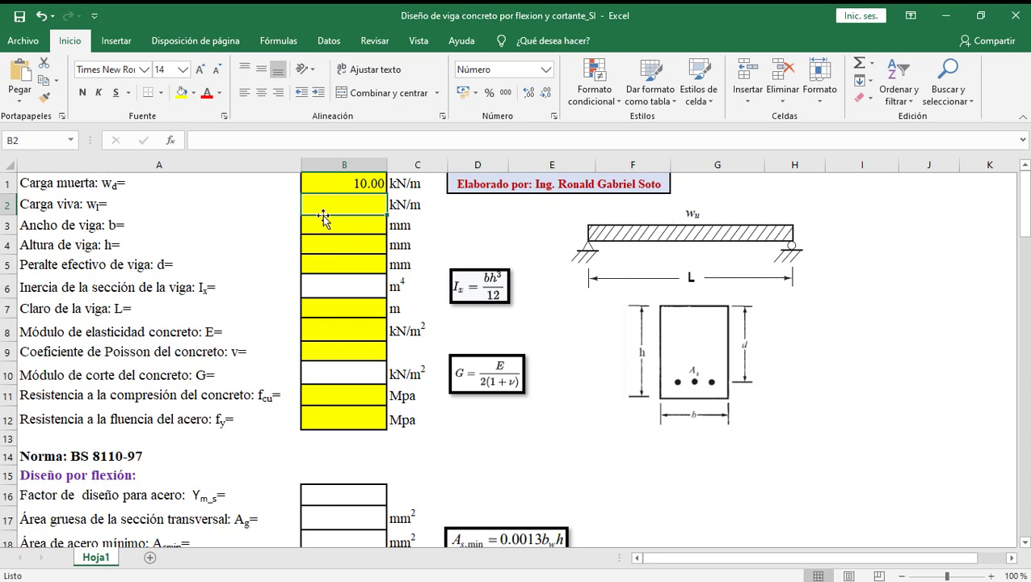
type("25")
key("Return")
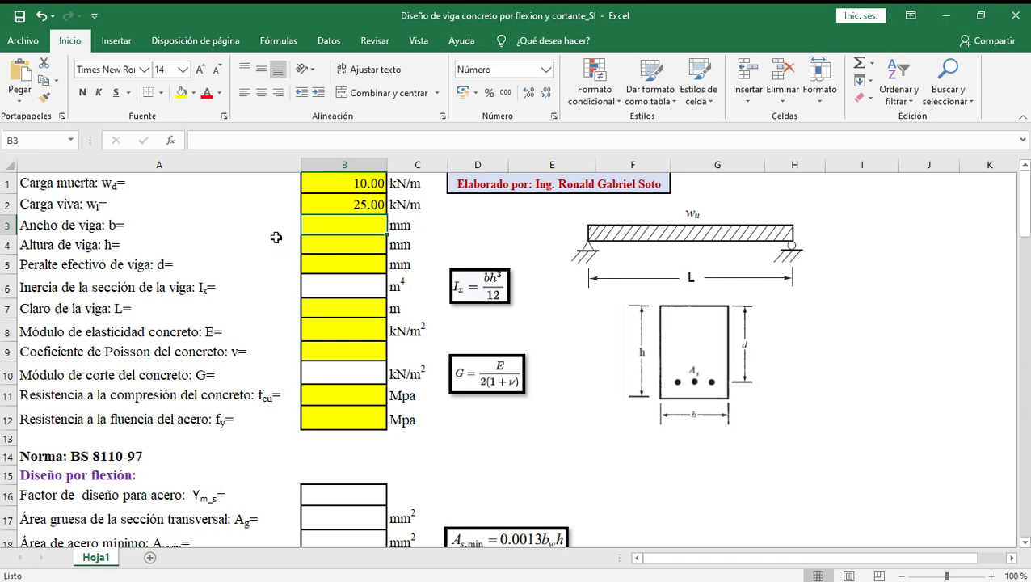
type("250")
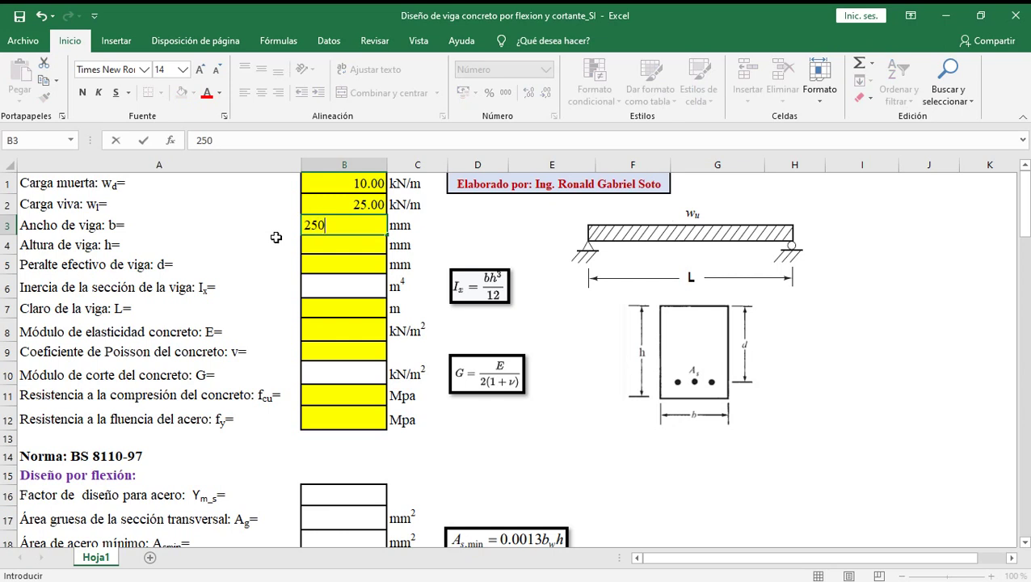
key("Return")
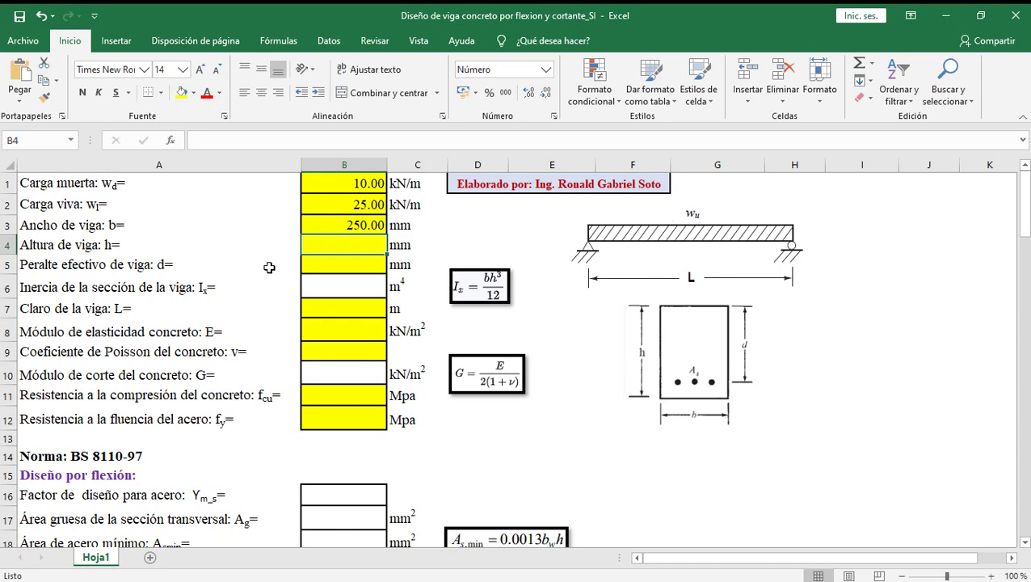
type("500")
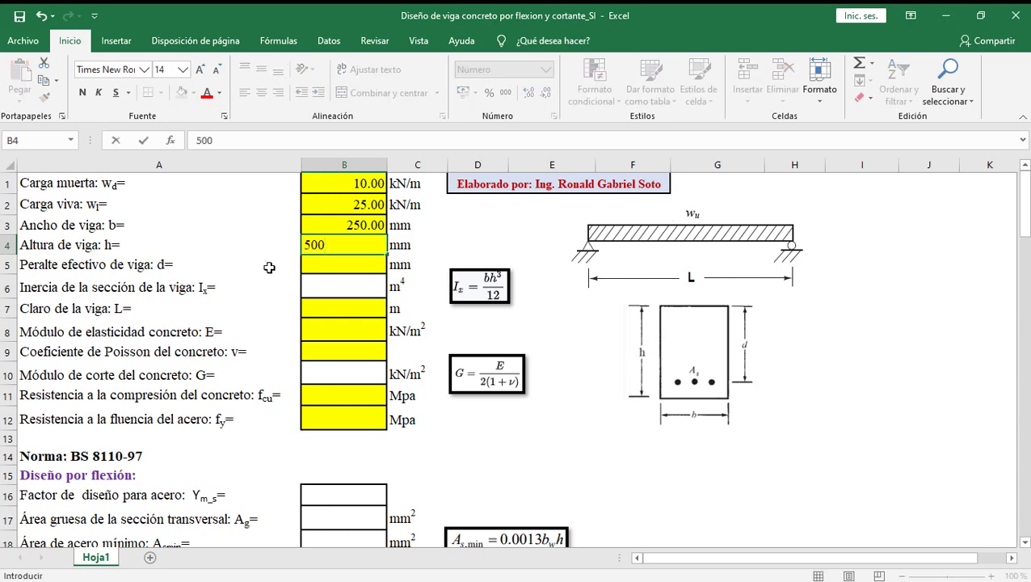
key("Return")
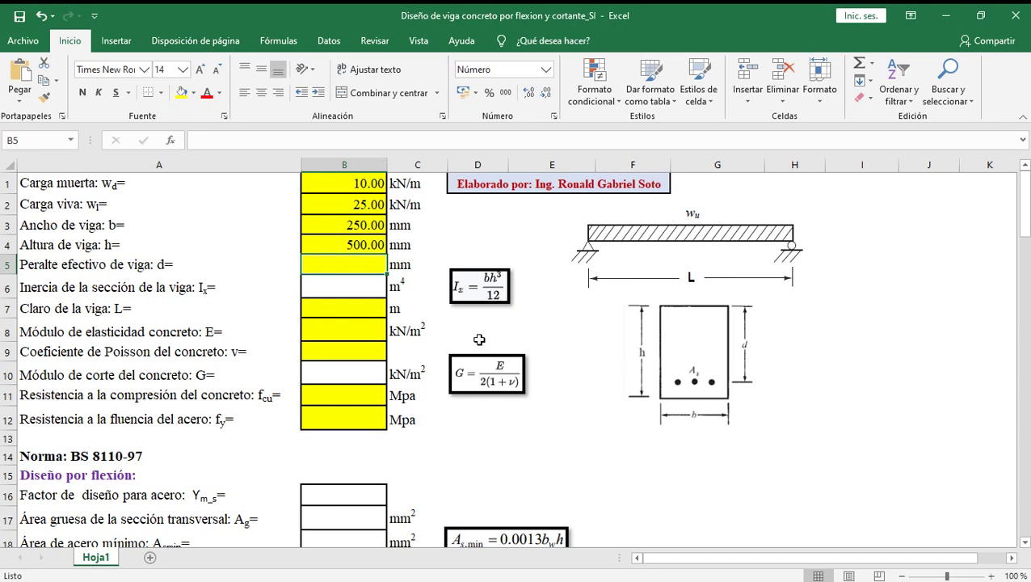
- Enter =B4-60 in B5 so effective depth d shows 440.00 mm
type("=")
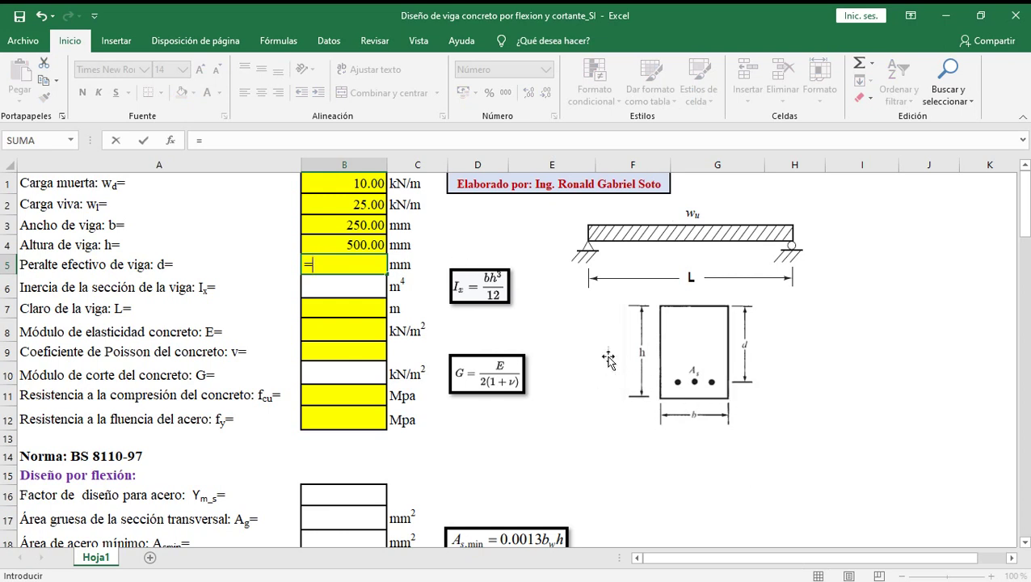
left_click(356, 237)
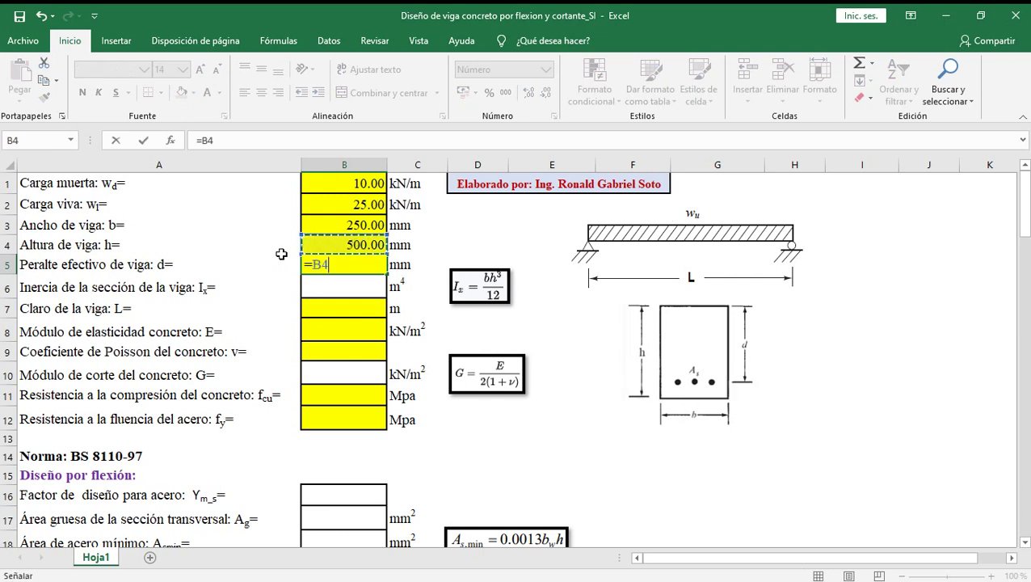
type("-60")
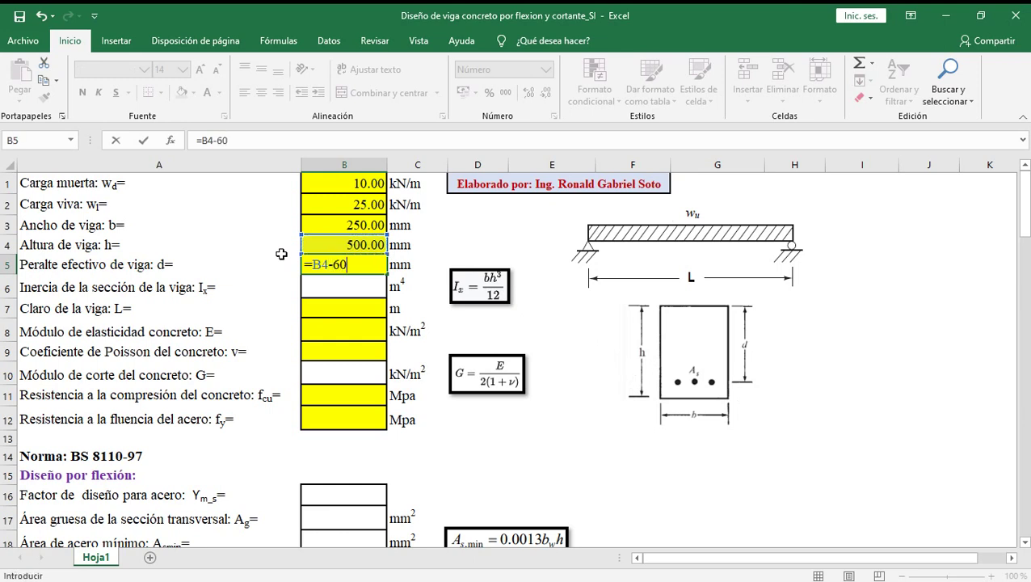
key("Return")
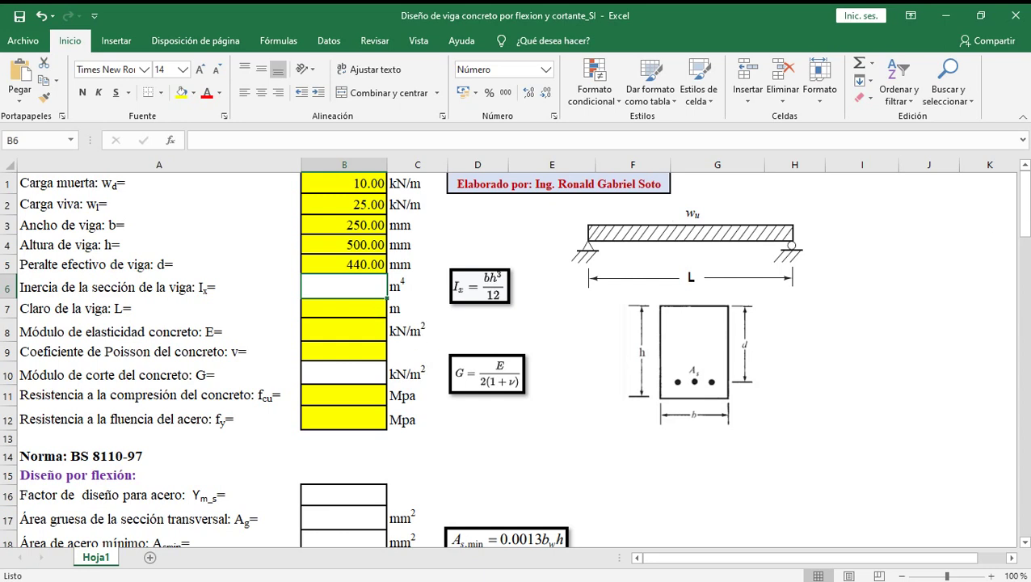
left_click(1022, 202)
type("=")
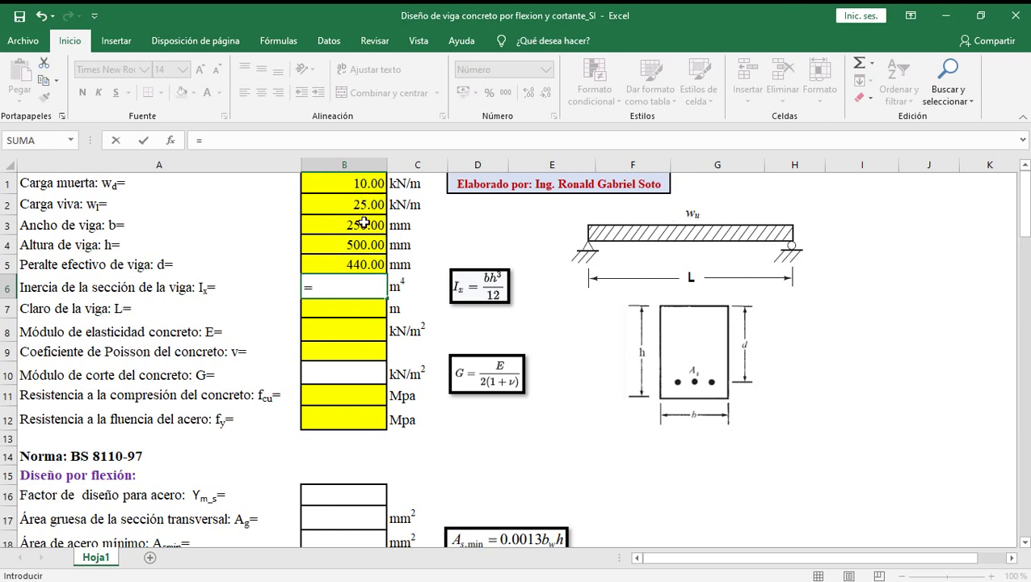
- Enter Ix as =B3*B4^3/12/1000^4 in B6, giving 0.002604 m⁴
left_click(364, 223)
type("*")
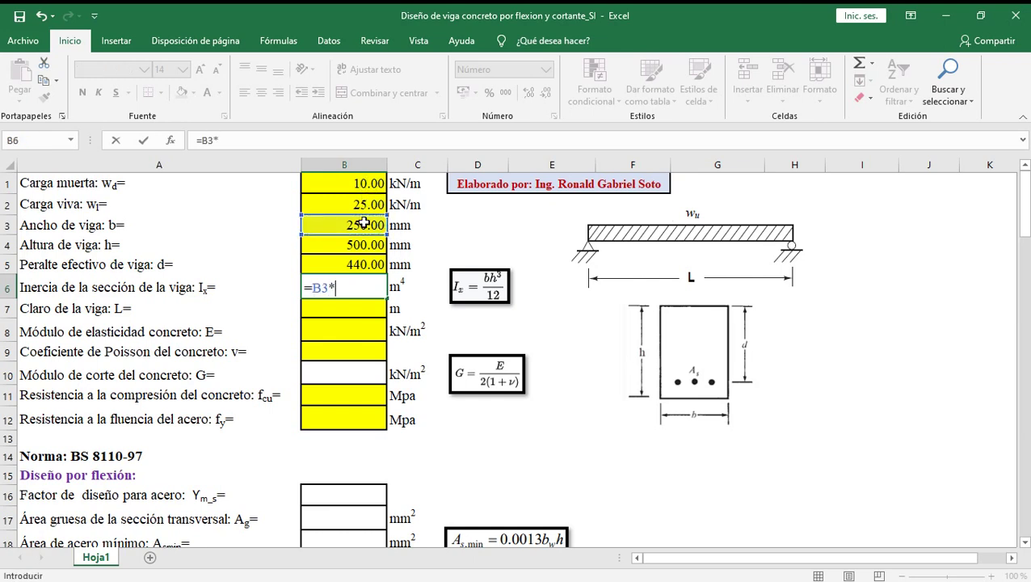
left_click(366, 241)
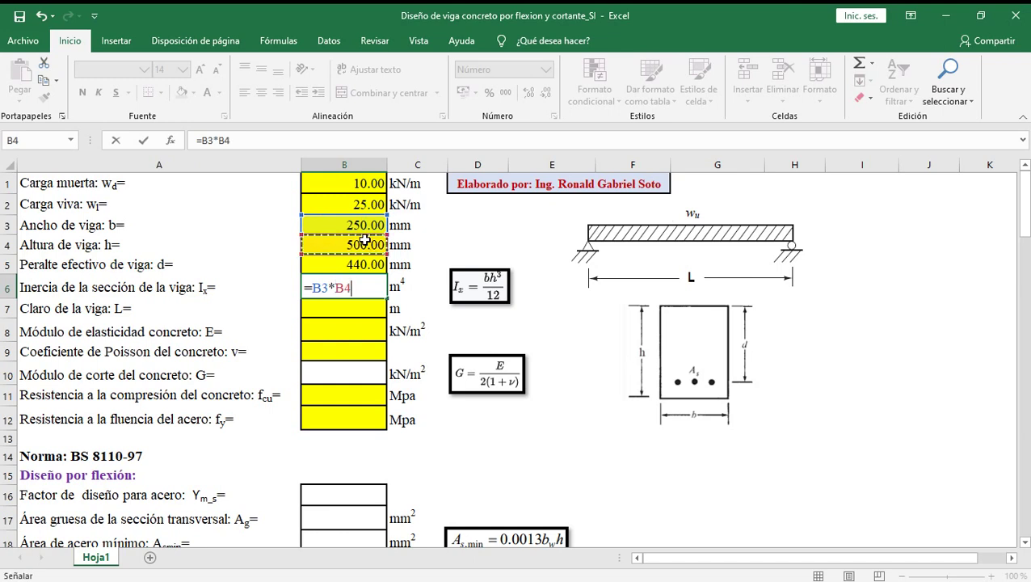
type("^3")
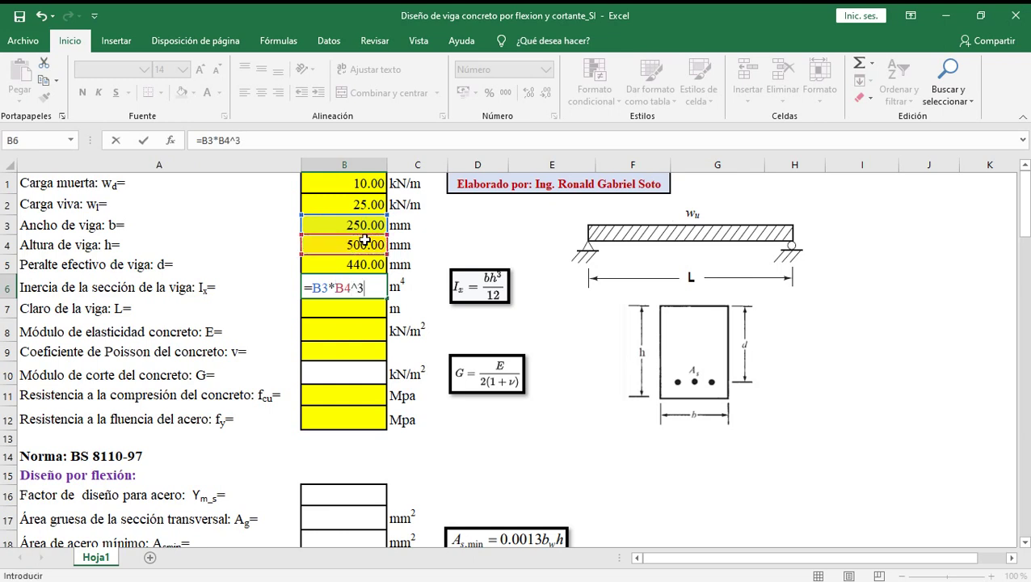
type("/12")
type("/10")
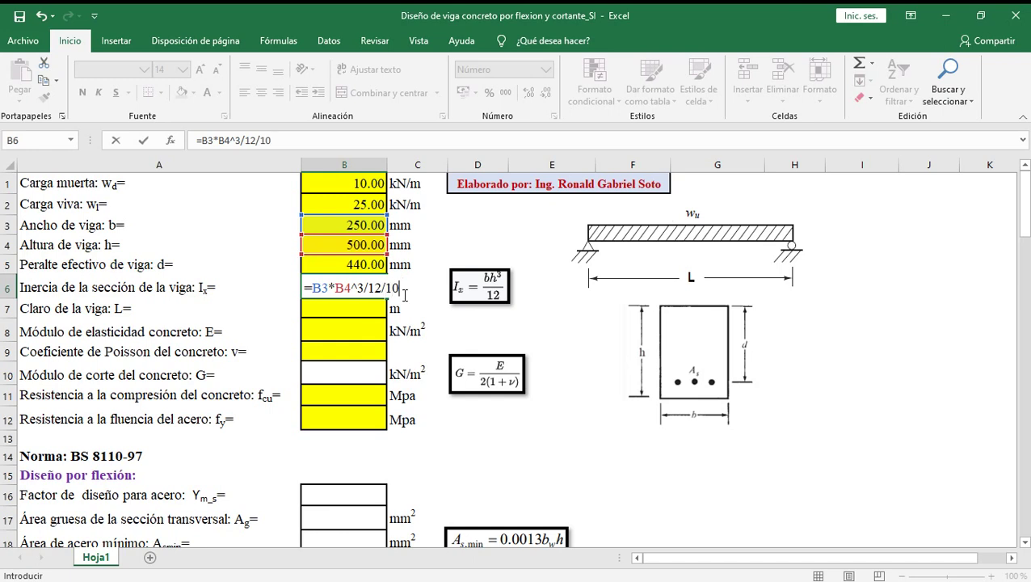
type("00^4")
key("Return")
left_click(372, 286)
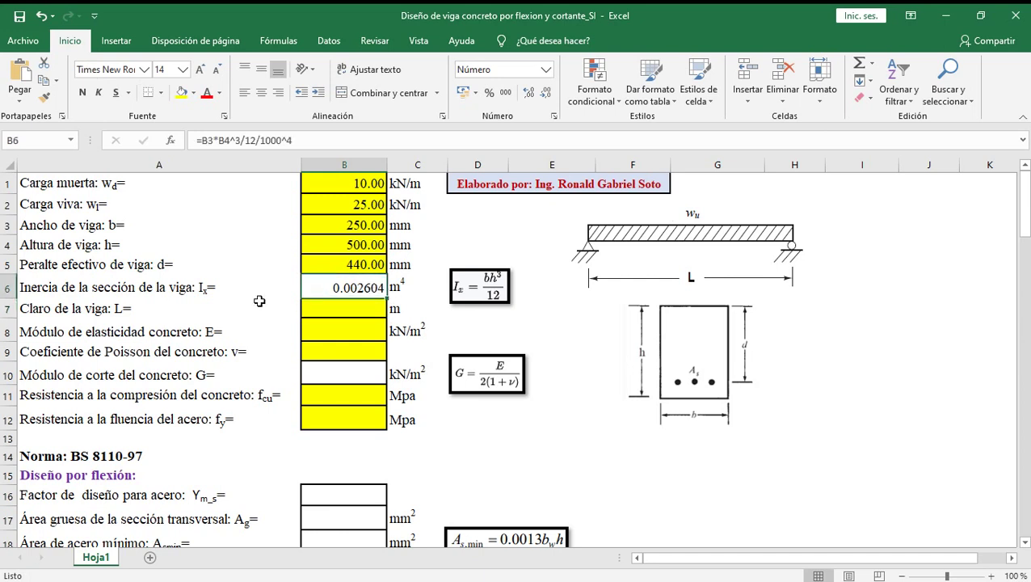
left_click(356, 311)
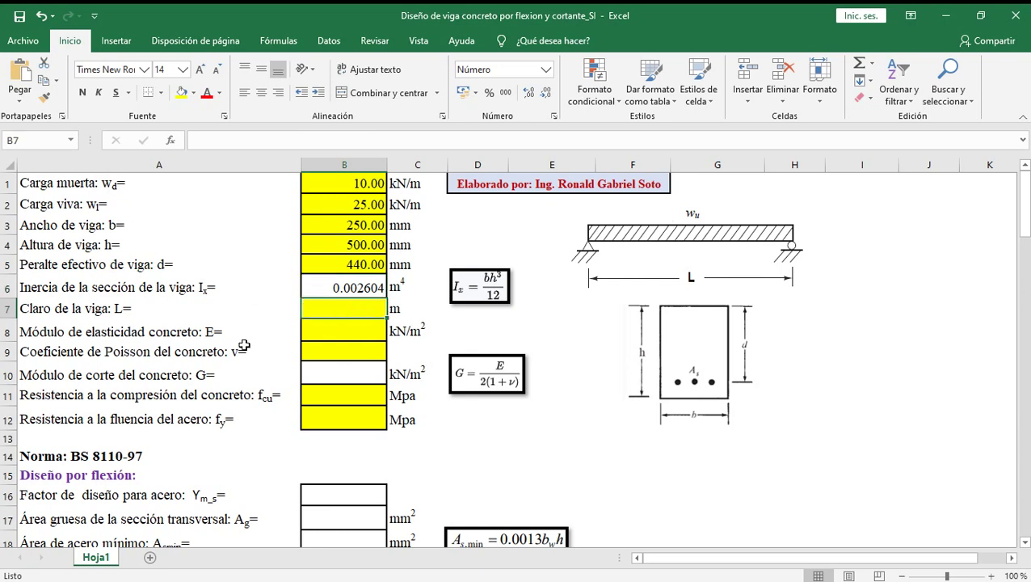
- Enter span L of 5.8 m, E as =25*10^6 kN/m² and Poisson's ratio 0.2
type("5.8")
key("Return")
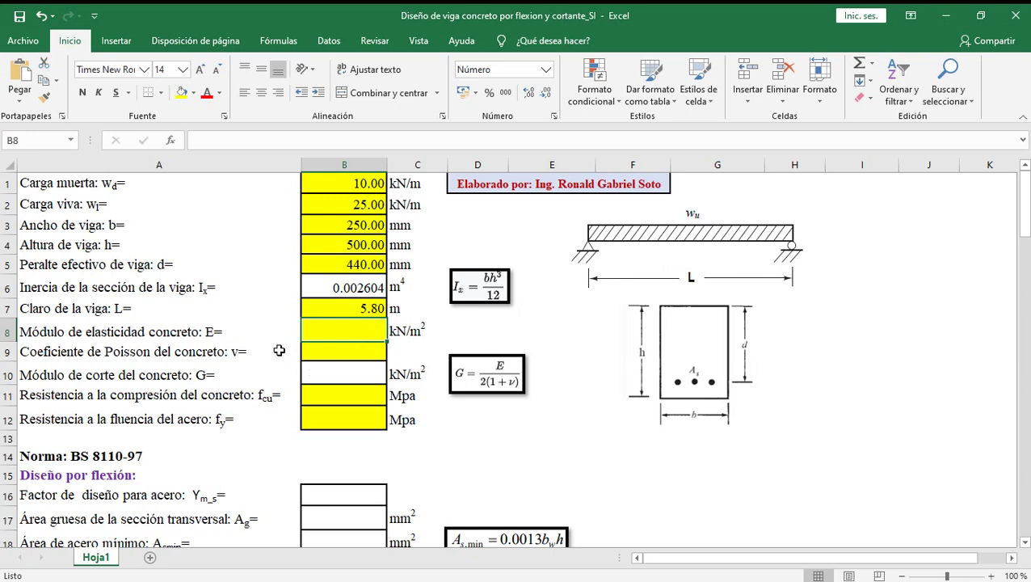
type("=25*")
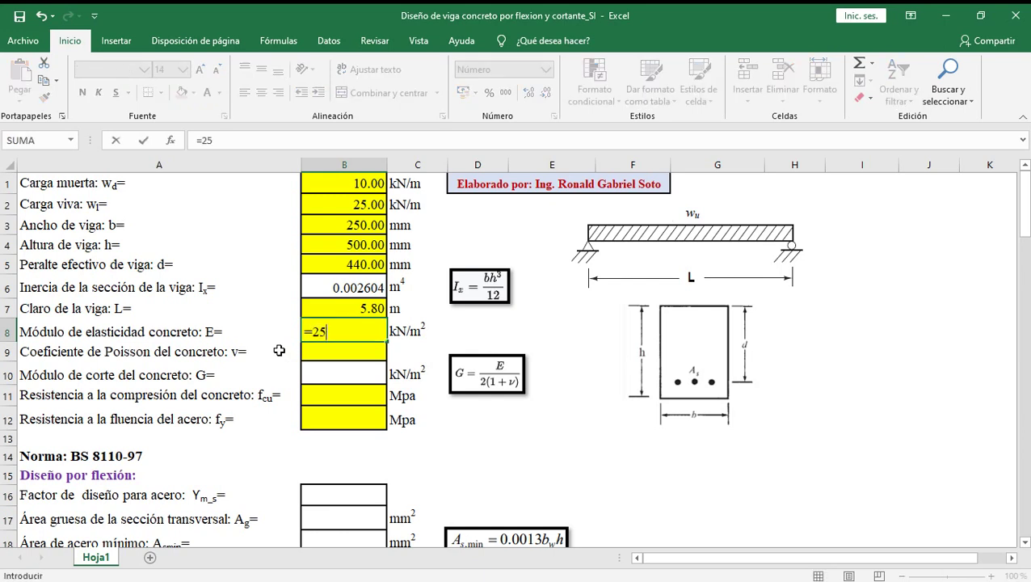
type("10")
type("^6")
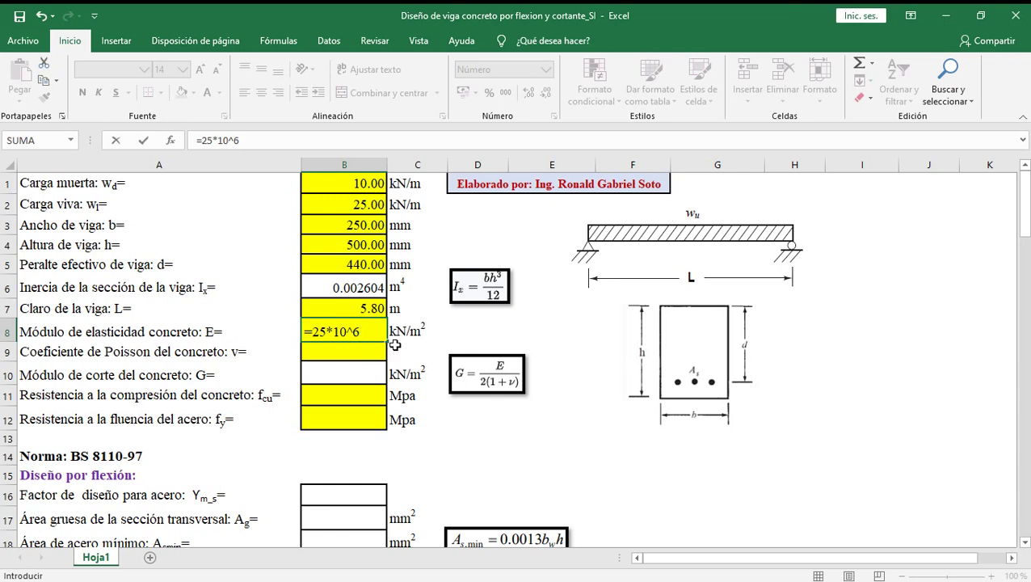
key("Return")
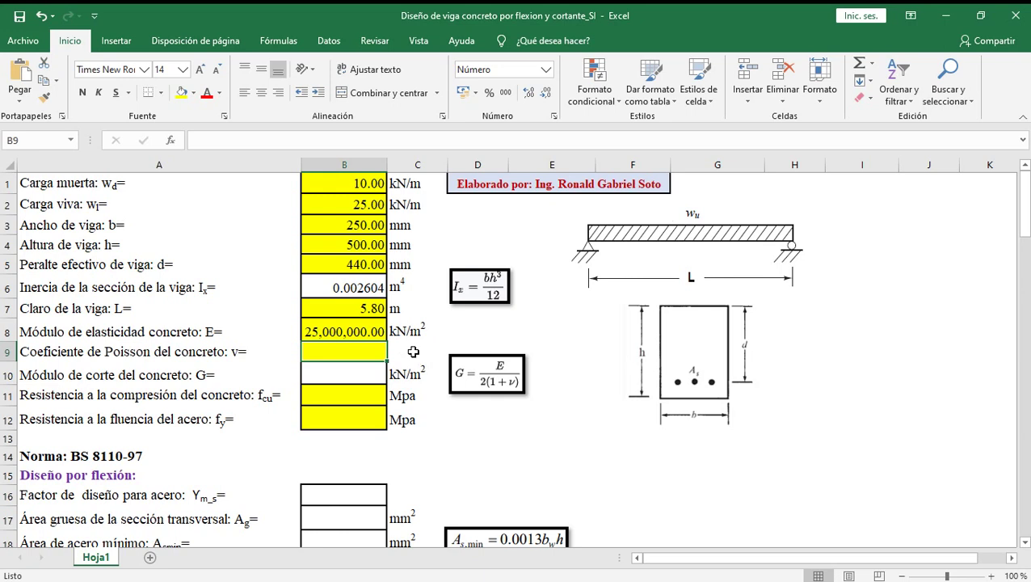
type("0")
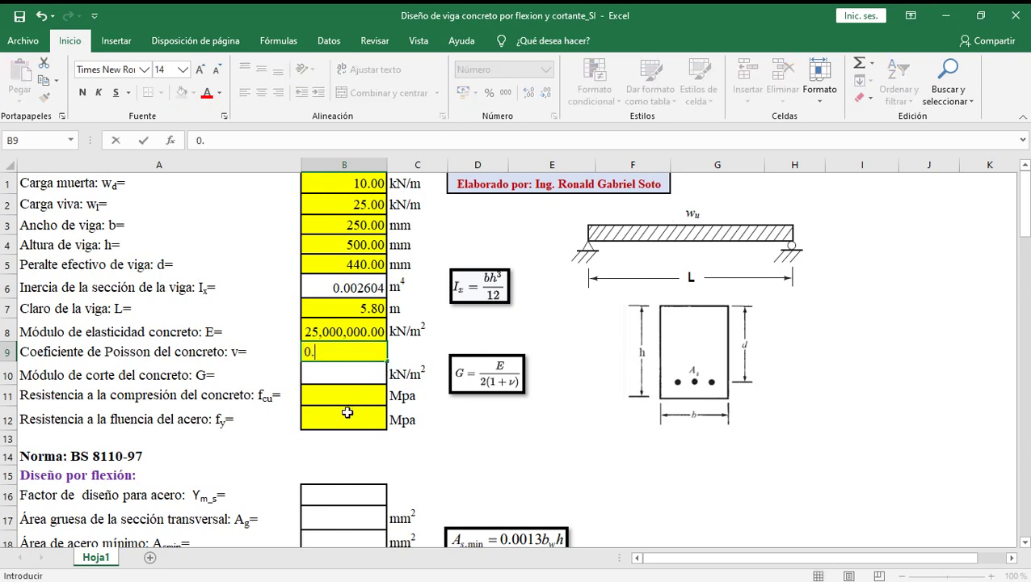
type(".2")
key("Return")
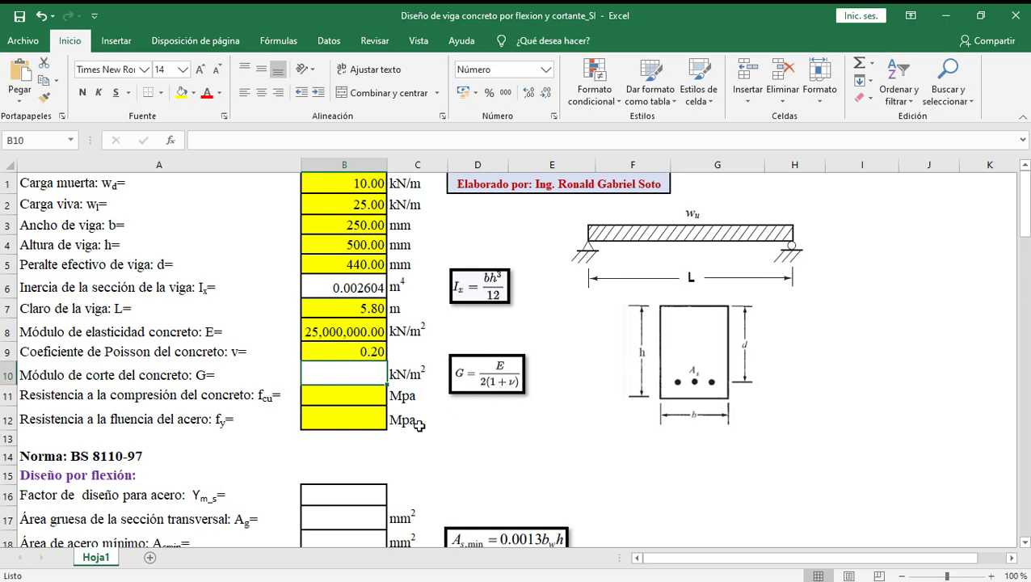
type("=")
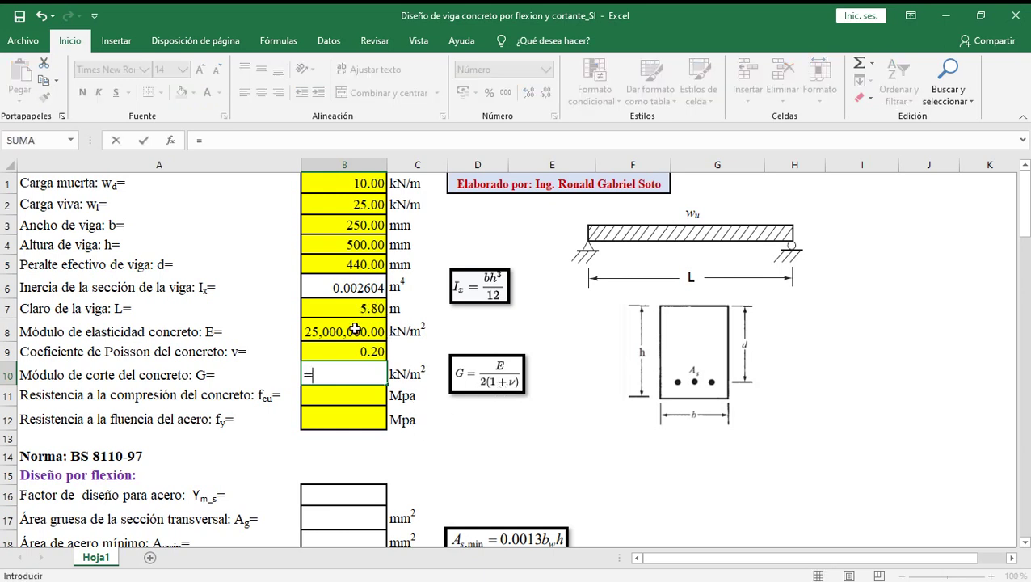
- Compute G =B8/(2*(1+B9)) as 10,416,666.67 kN/m² and enter fcu of 30 MPa
left_click(356, 330)
type("/(2*(1+")
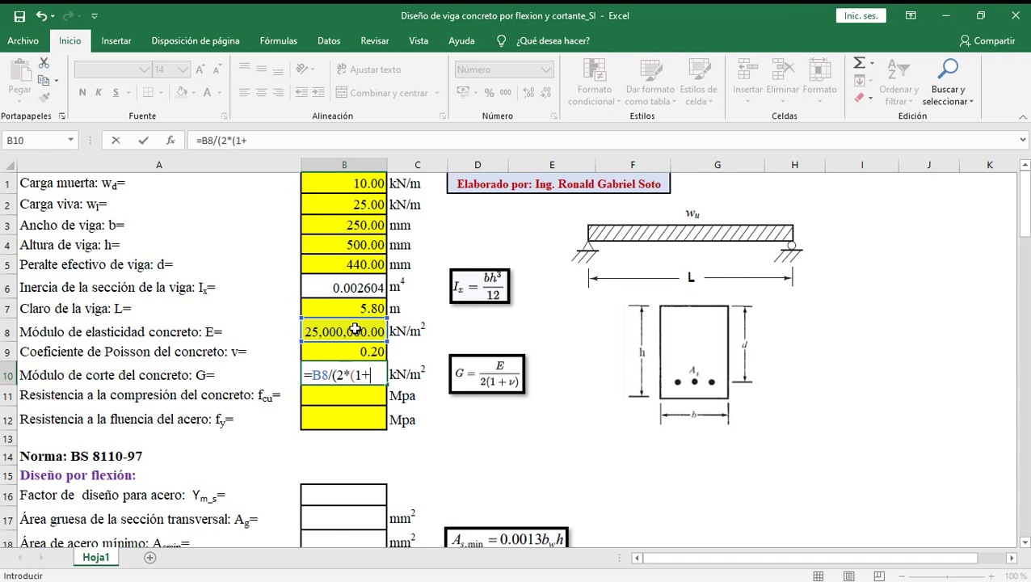
left_click(360, 352)
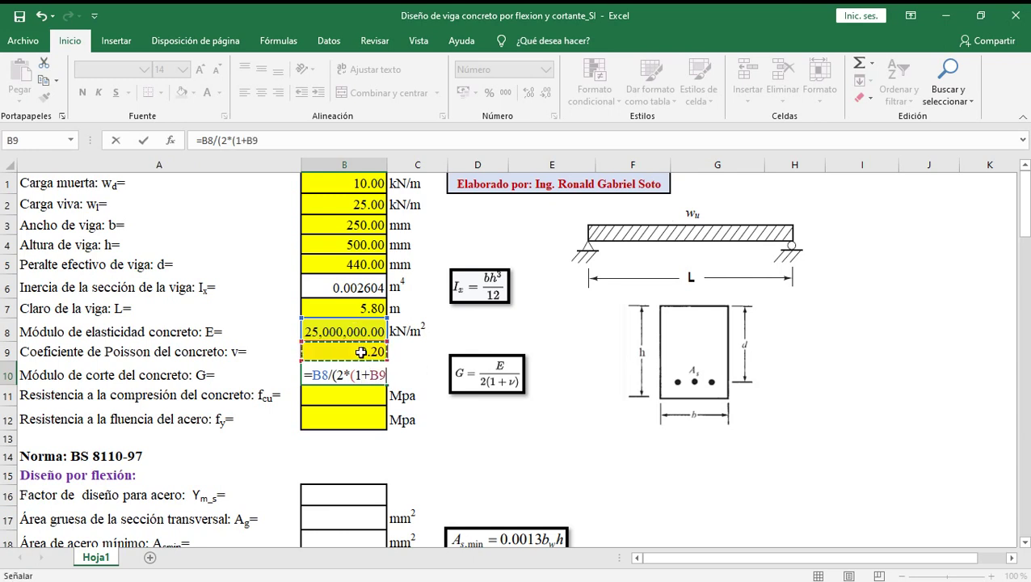
type("))")
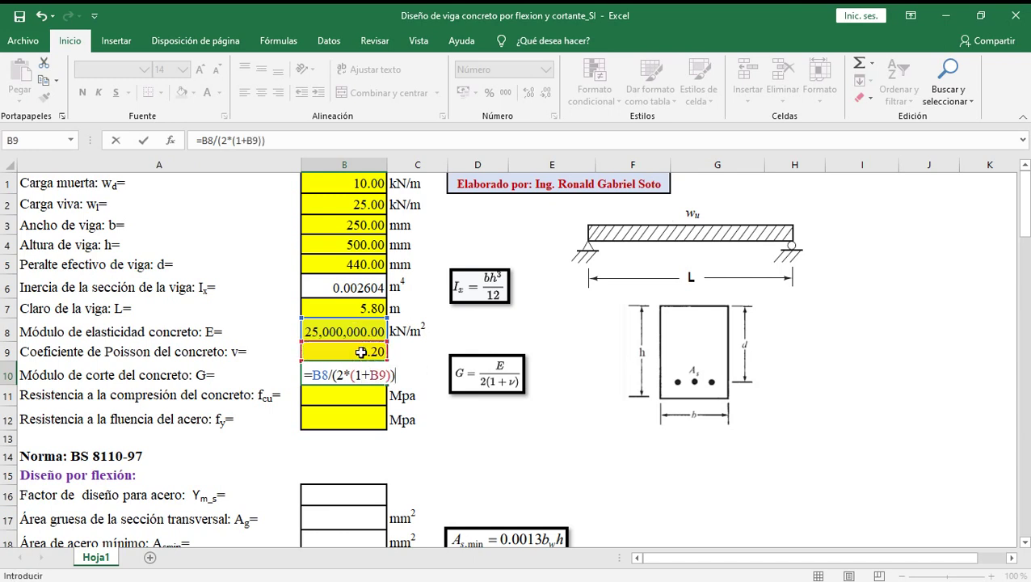
key("Return")
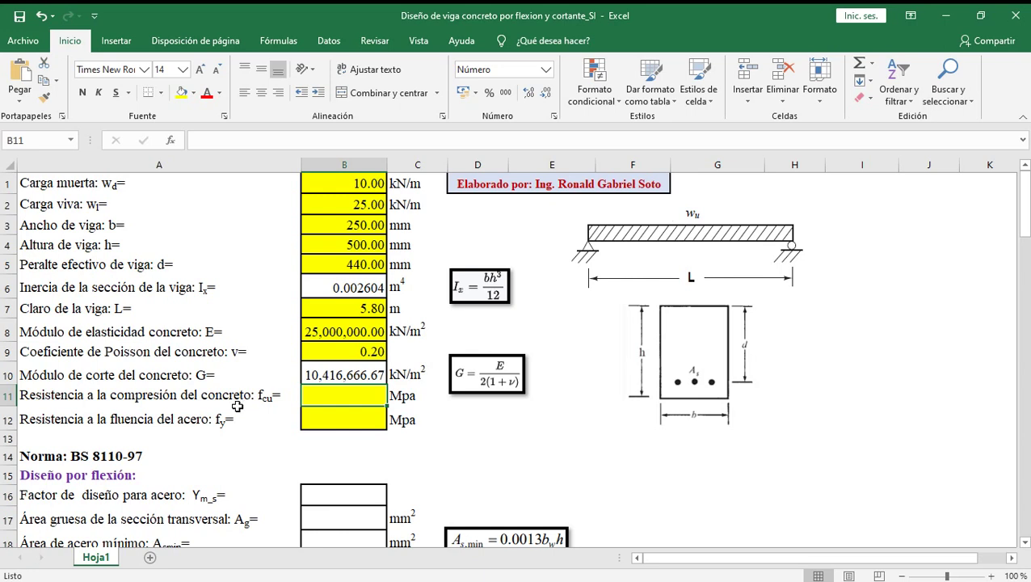
type("30")
key("Return")
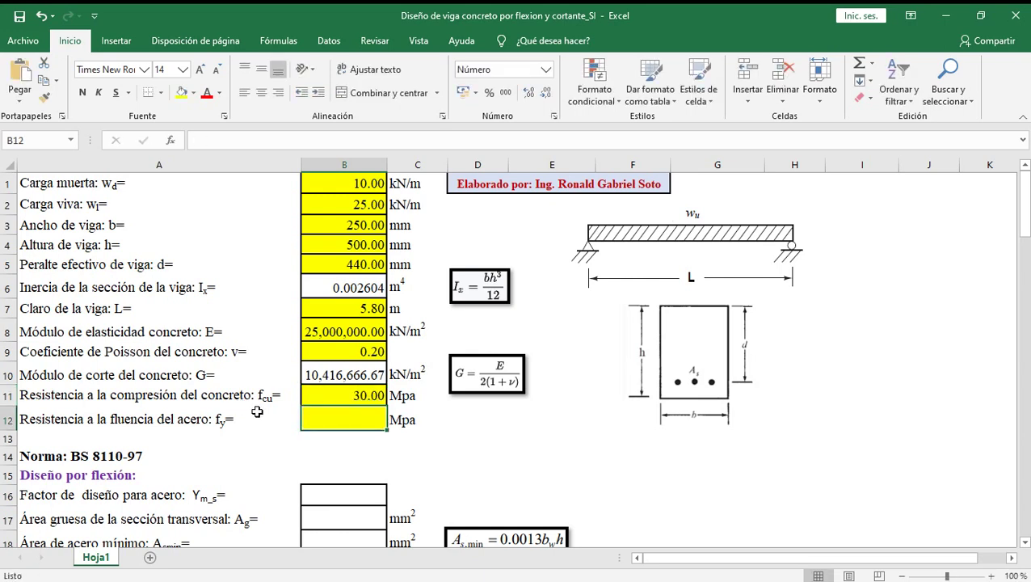
- Enter fy of 460 MPa and steel design factor γm_s of 1.15 in B16
type("460")
key("Return")
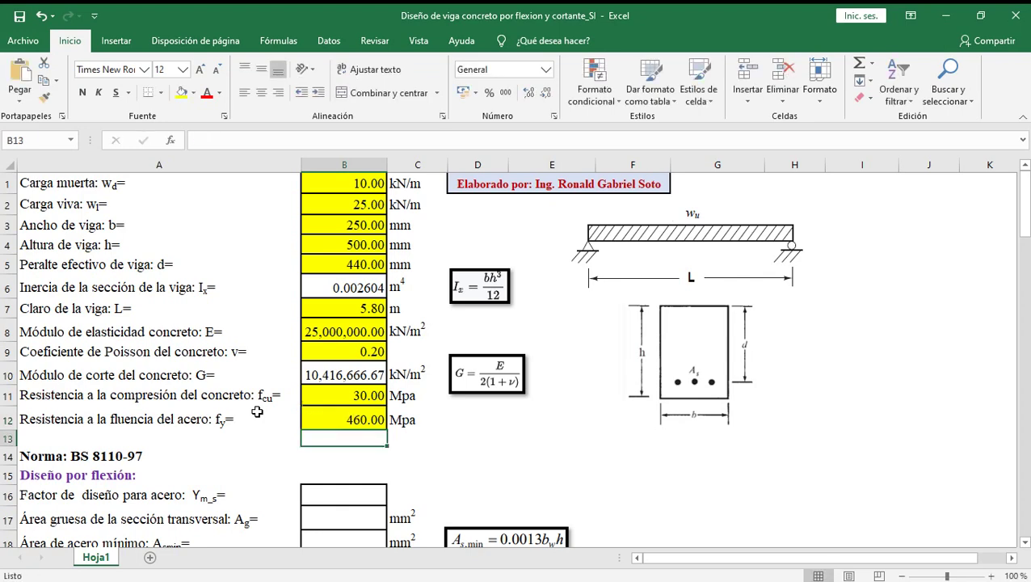
left_click(325, 499)
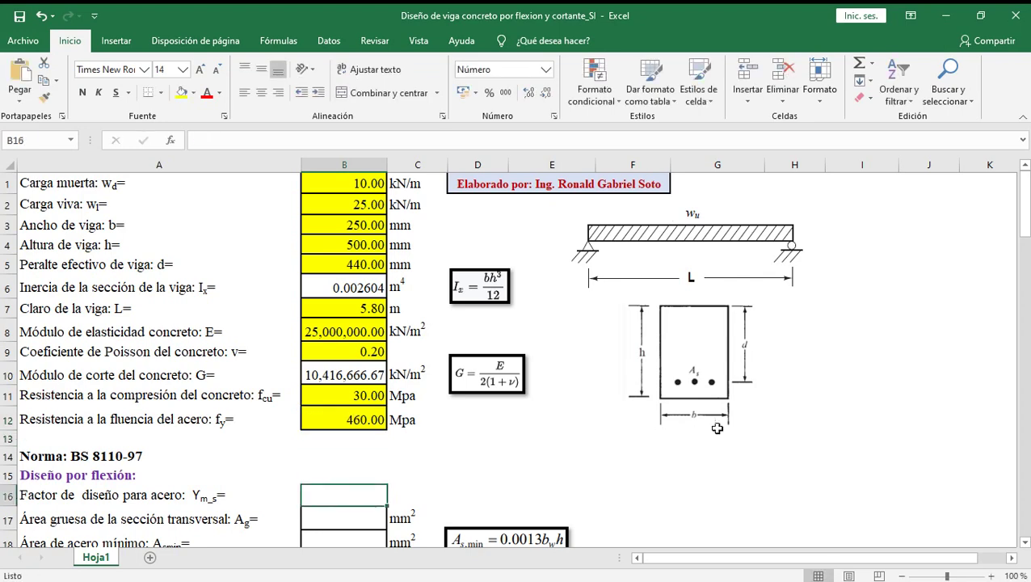
left_click_drag(1023, 202, 1028, 241)
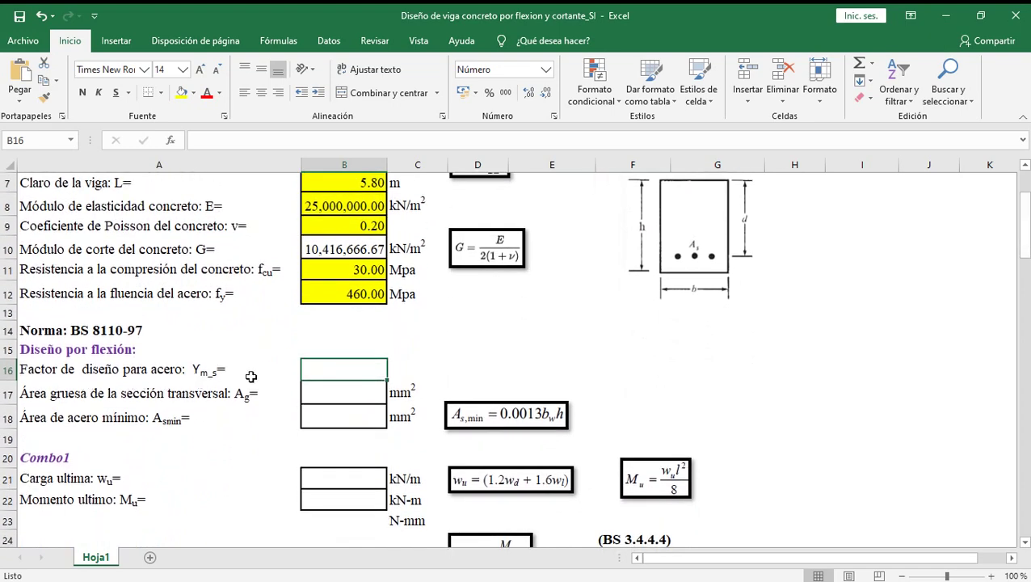
type("1.15")
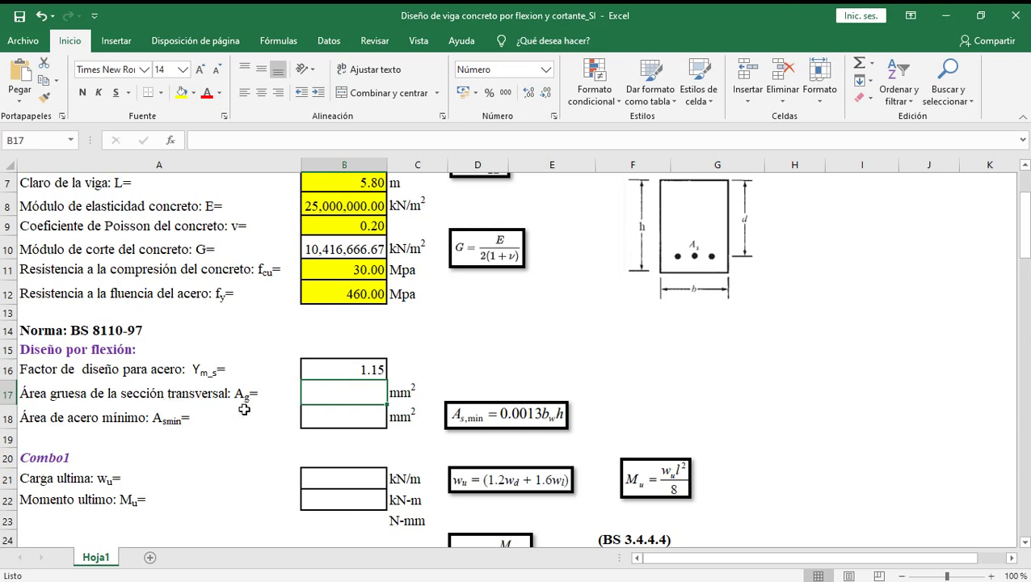
- Compute gross area A_g in B17 as =B3*B4, giving 125,000.00 mm²
type("=")
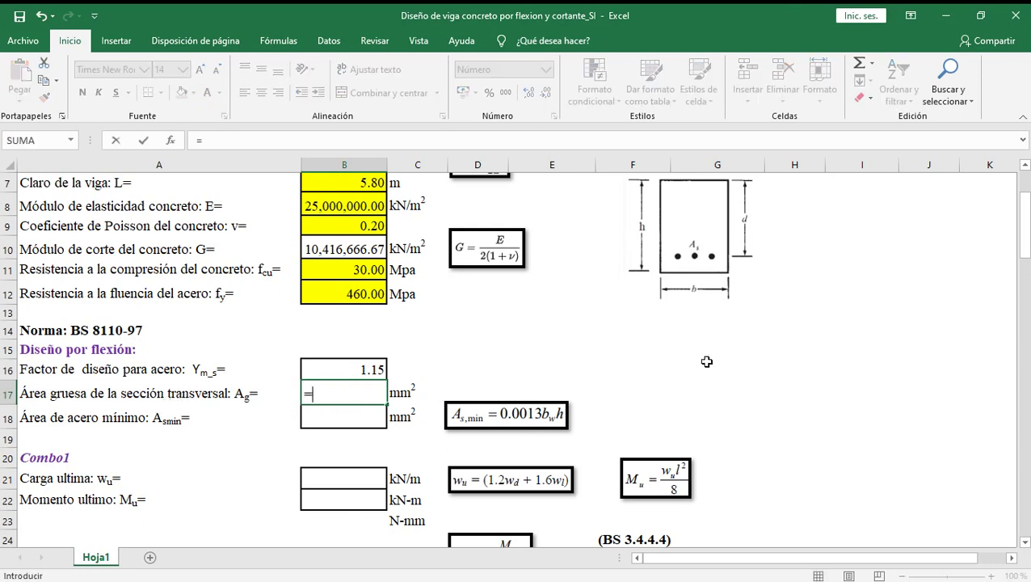
left_click_drag(1025, 247, 1025, 227)
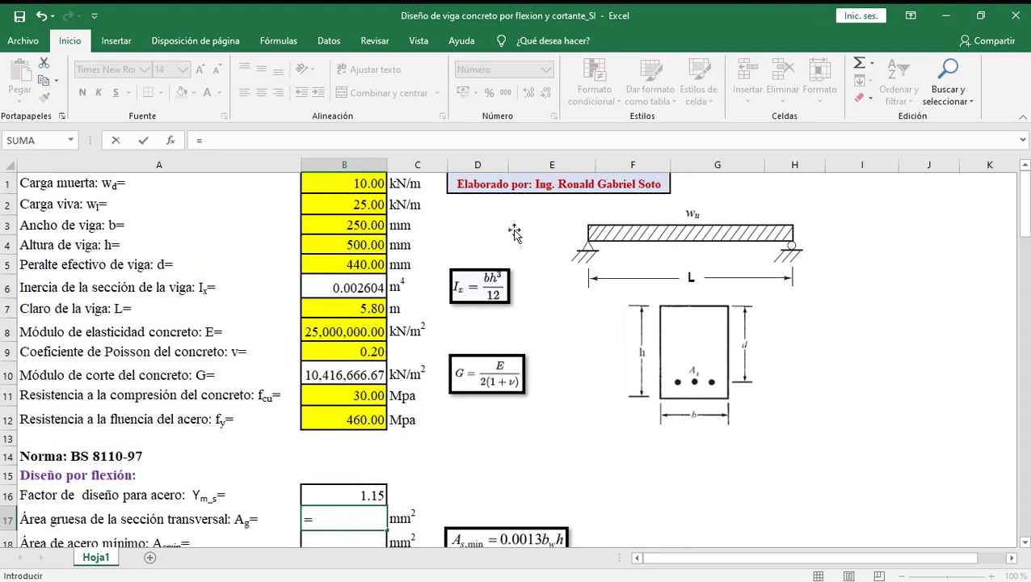
left_click(348, 225)
type("*")
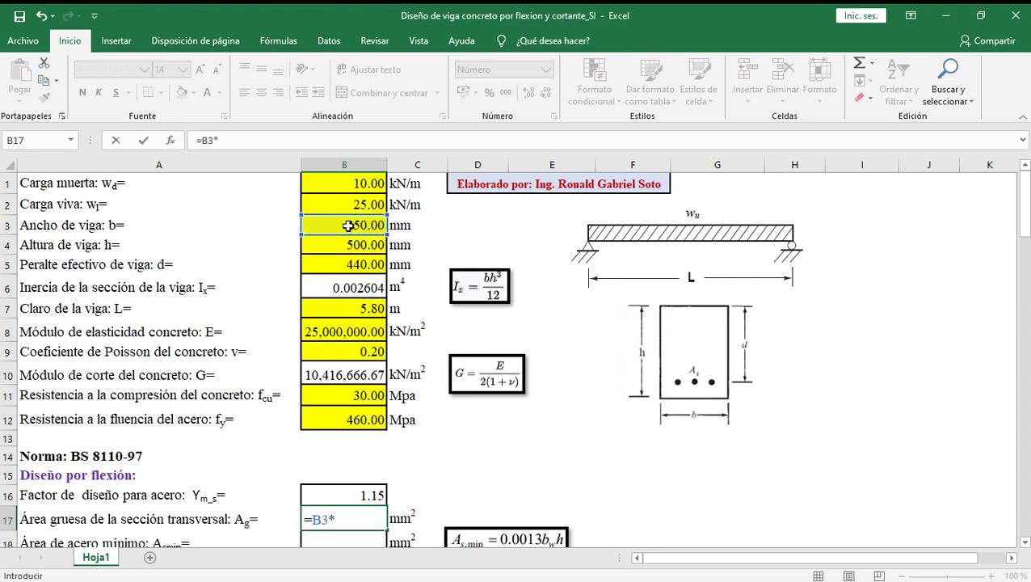
left_click(353, 245)
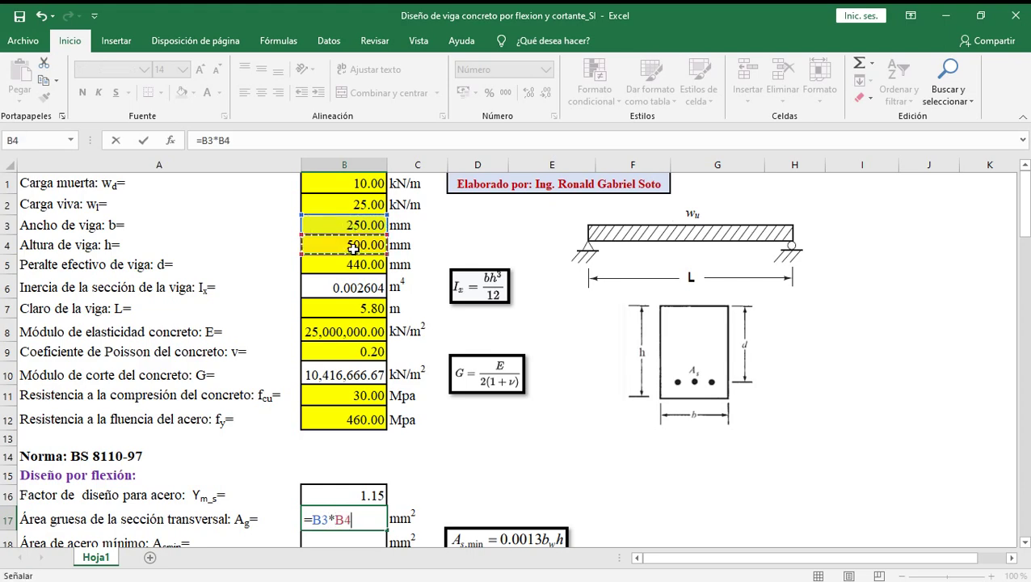
key("Return")
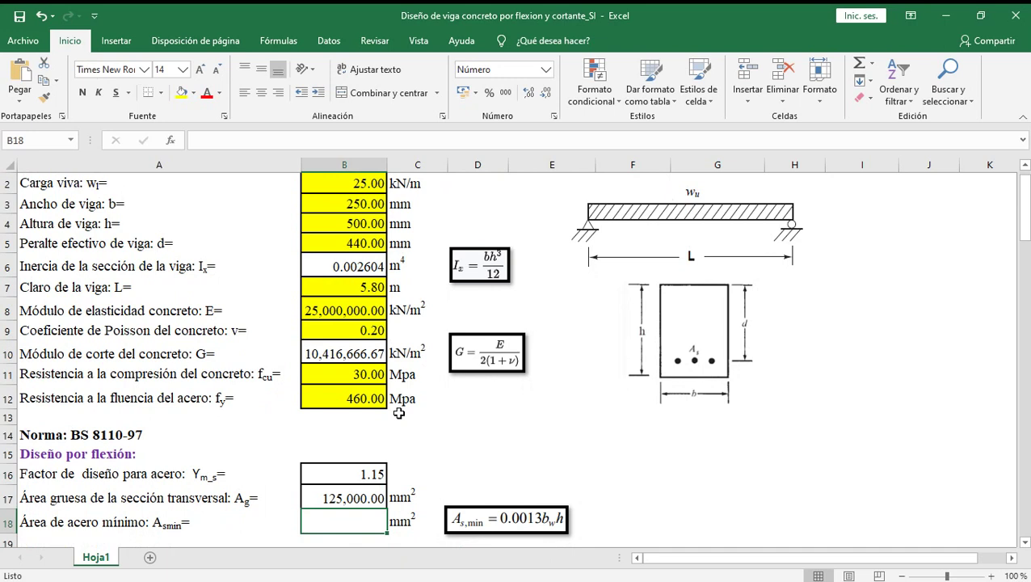
- Enter As,min =0.0013*B17 (162.50 mm²) in B18 and save the workbook
type("=")
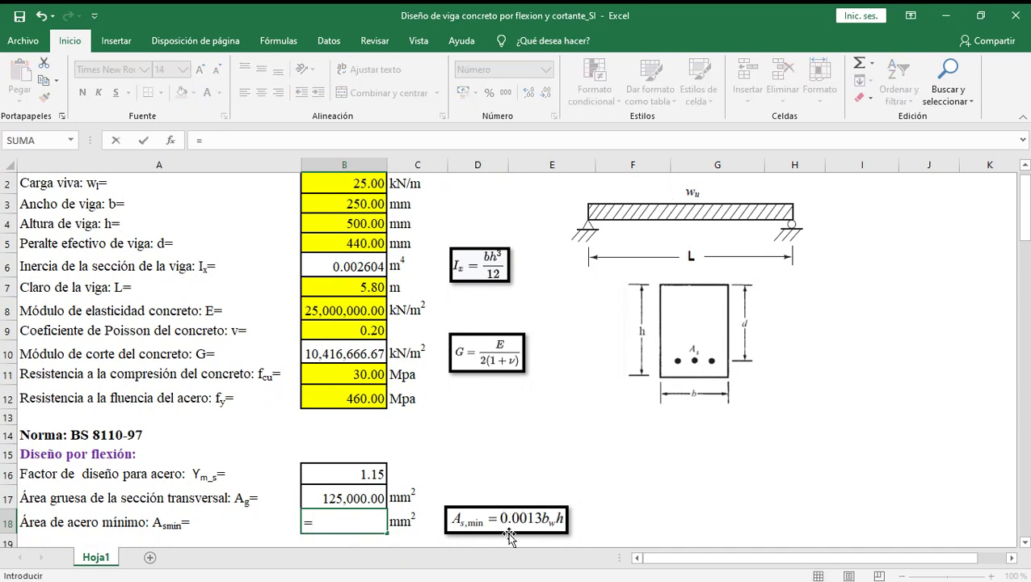
type("0.0013*")
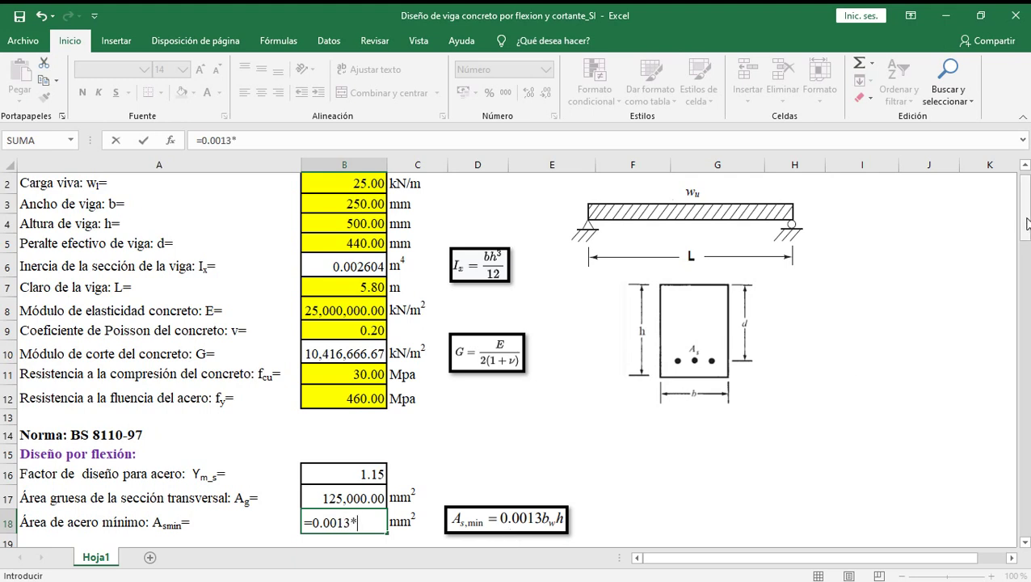
left_click(357, 496)
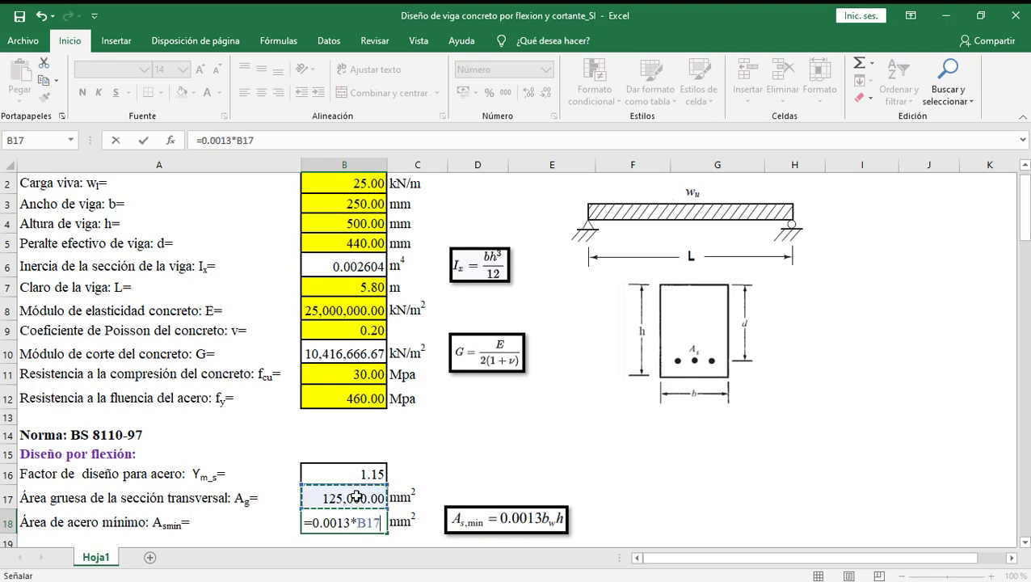
key("Return")
left_click(326, 497)
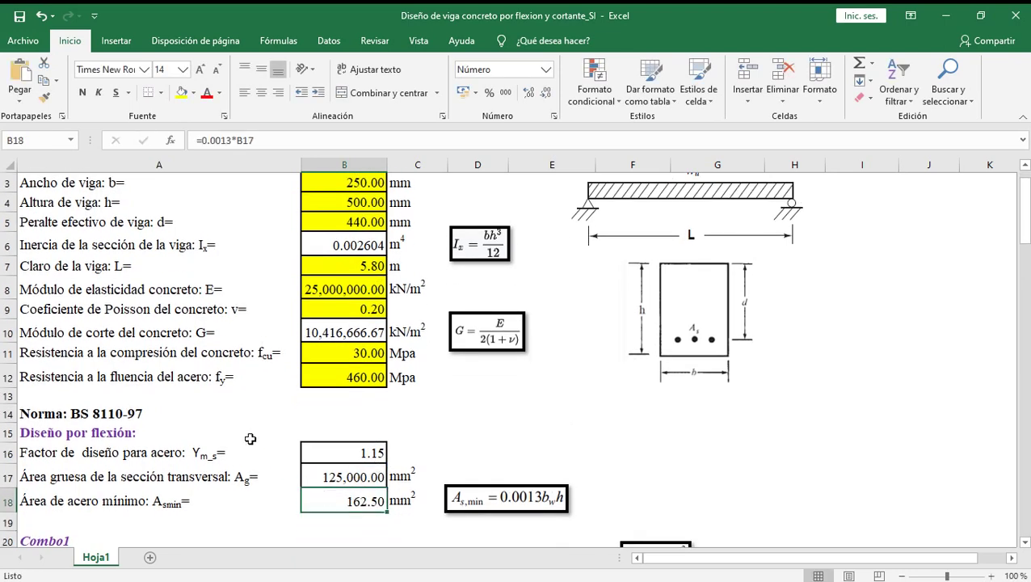
left_click(19, 17)
left_click_drag(1026, 235, 1026, 247)
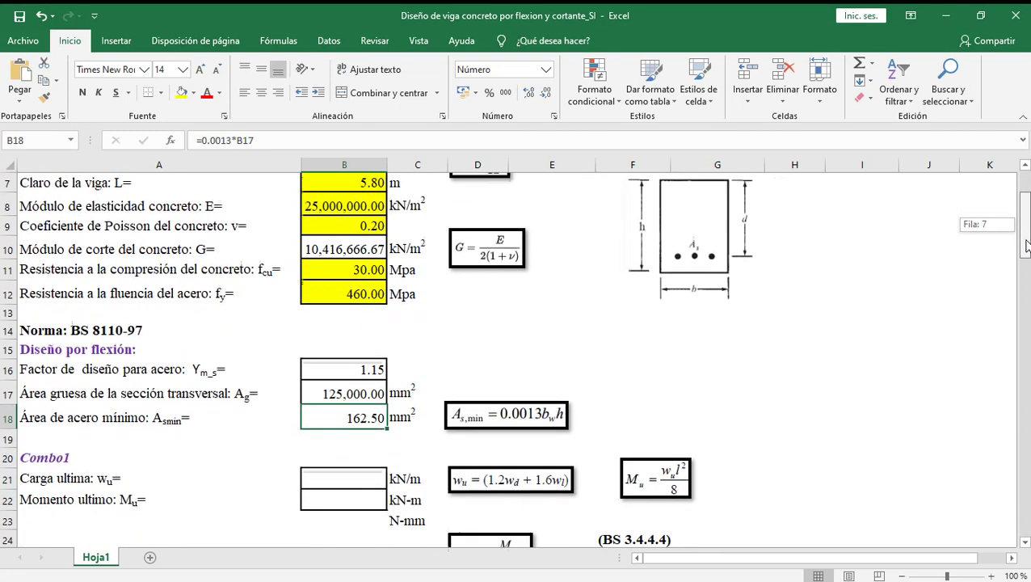
left_click(361, 480)
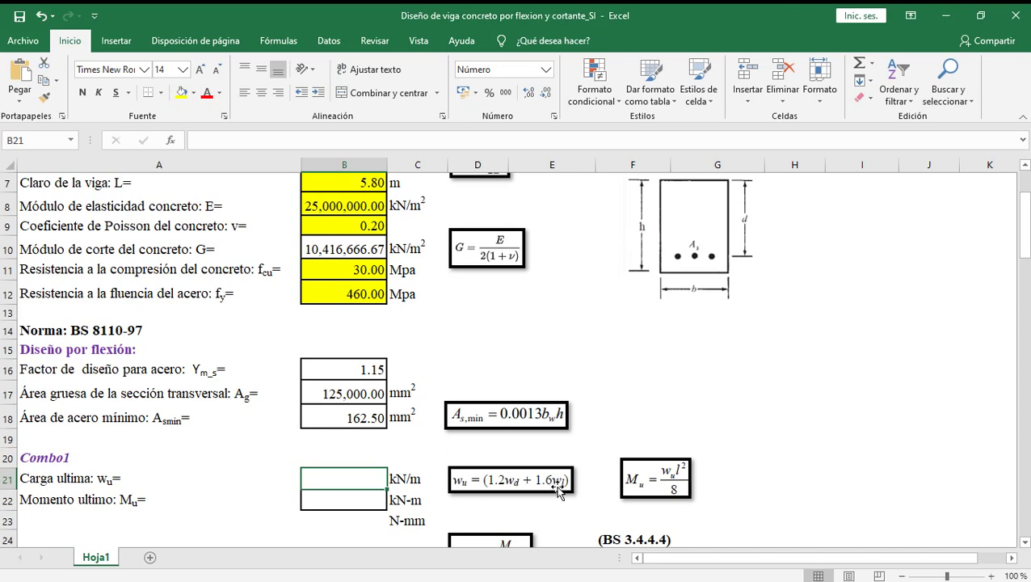
- Compute ultimate load w_u in B21 as =1.2*B1+1.6*B2, giving 52.00 kN/m
type("=")
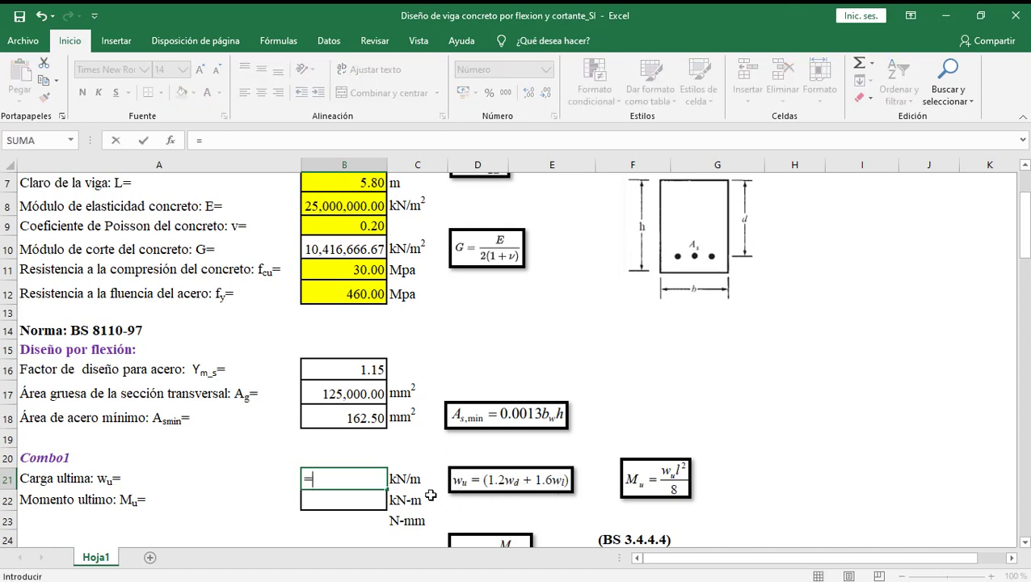
type("1.2*")
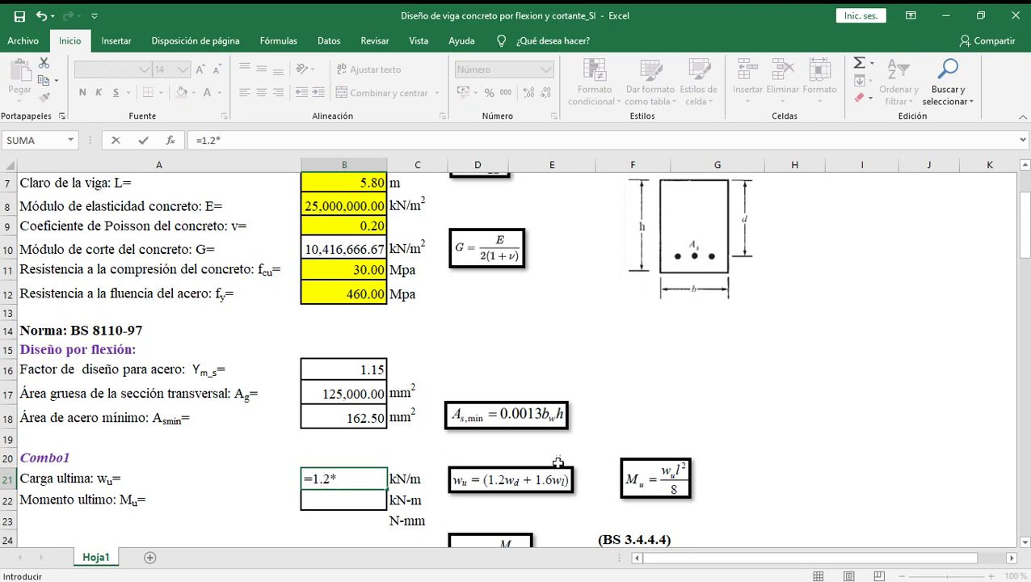
left_click_drag(1025, 242, 1025, 188)
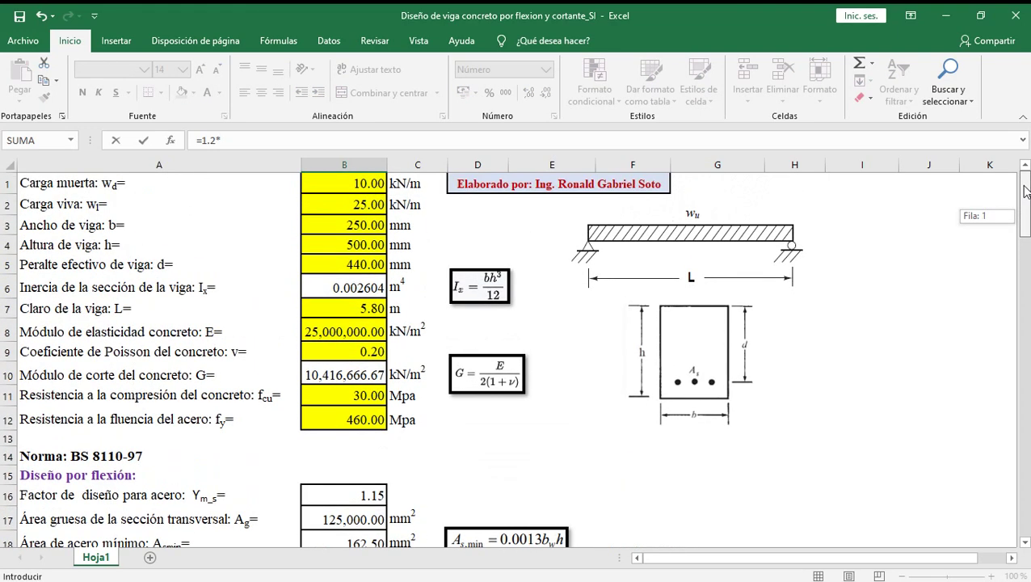
left_click(368, 185)
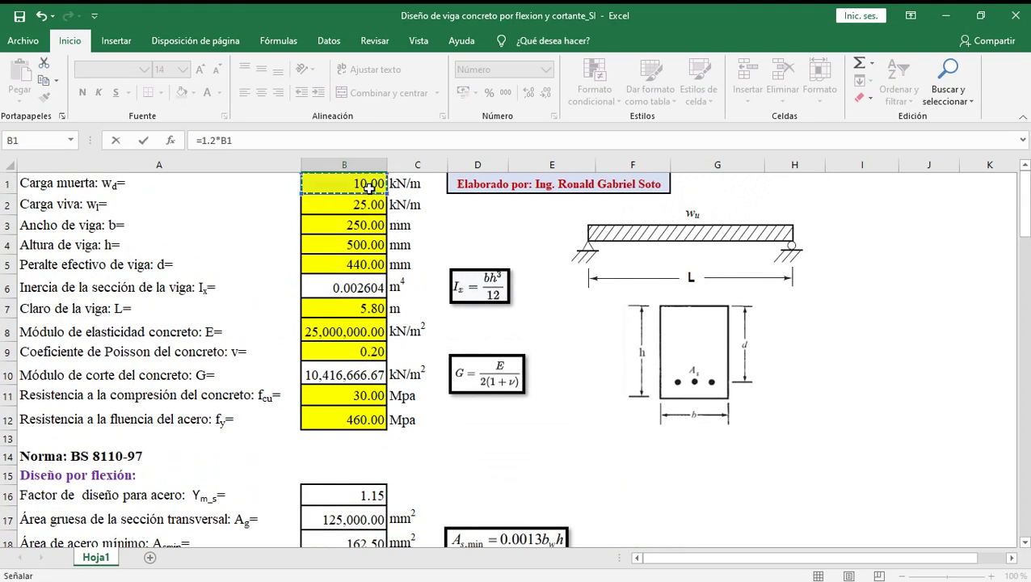
type("+1.6*")
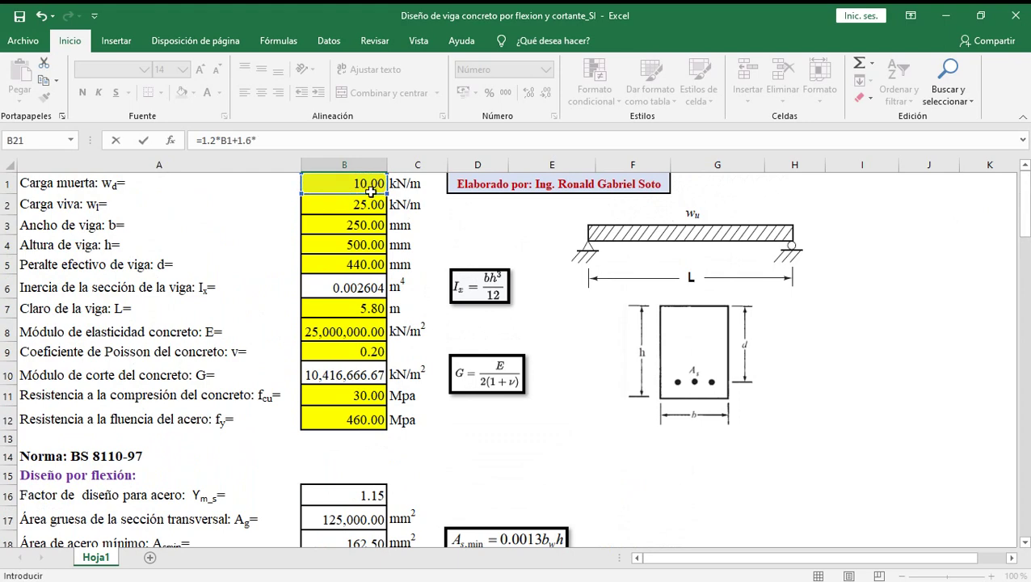
left_click(369, 204)
key("Return")
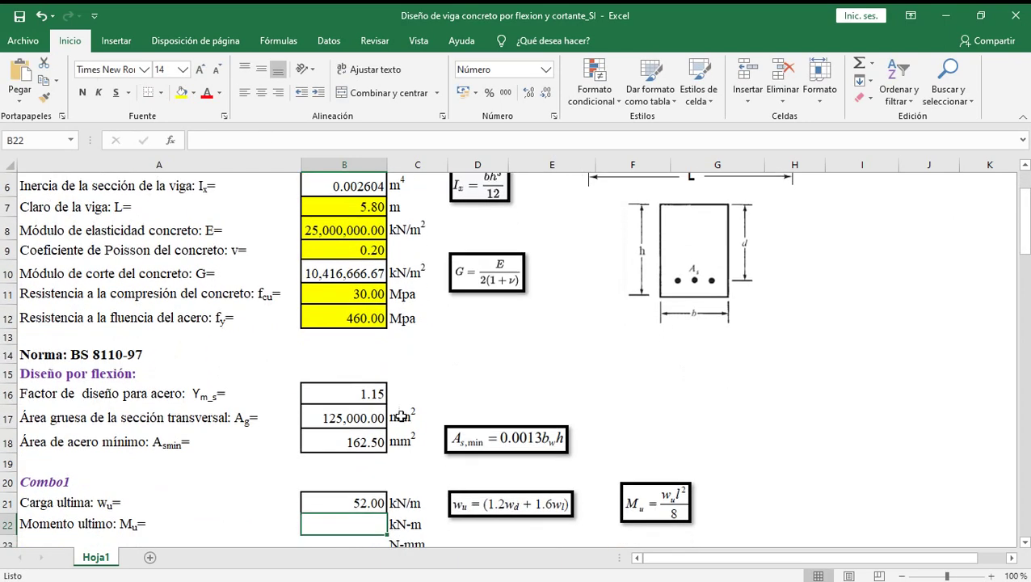
left_click(355, 505)
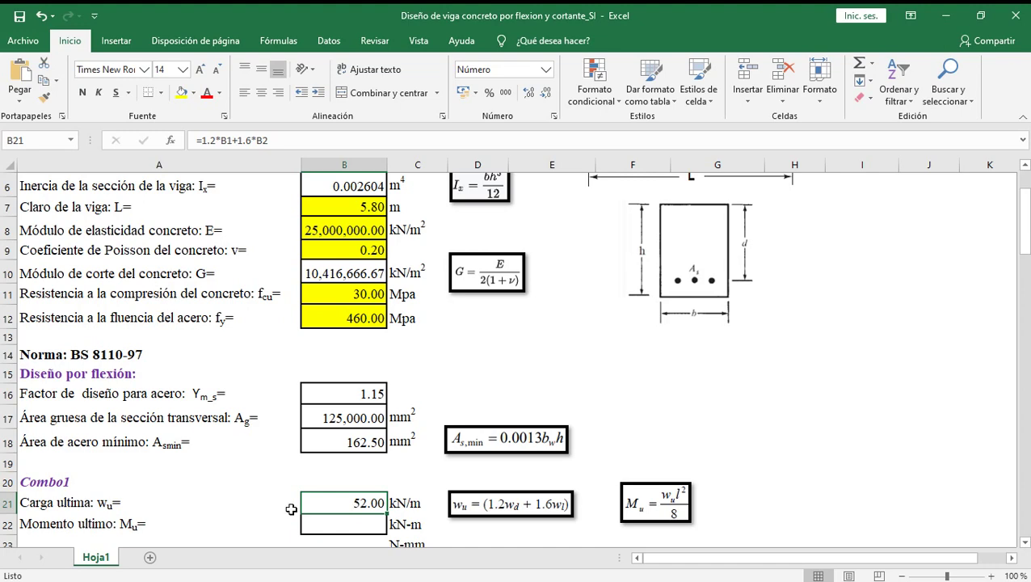
left_click(313, 524)
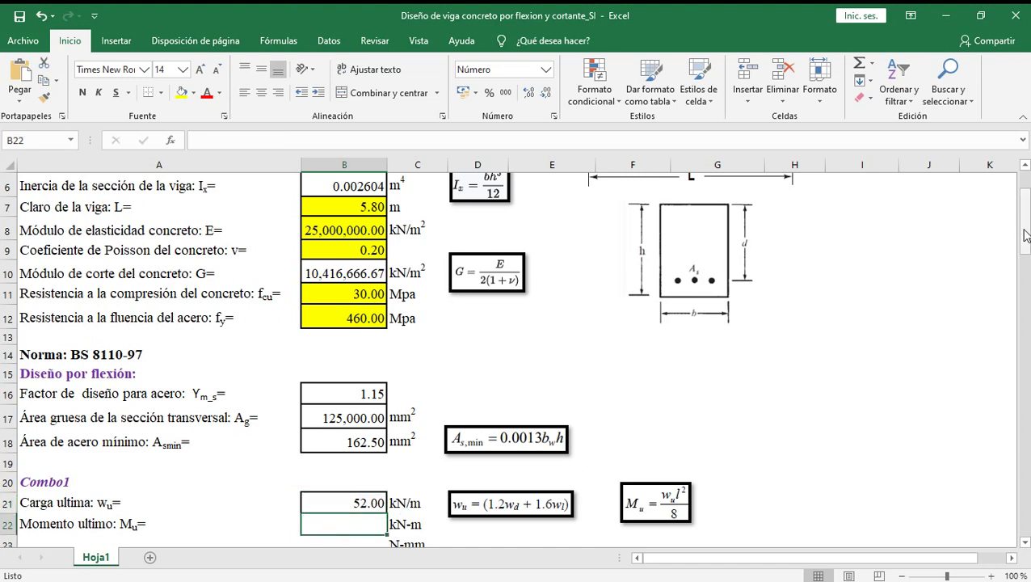
left_click_drag(1025, 235, 1025, 244)
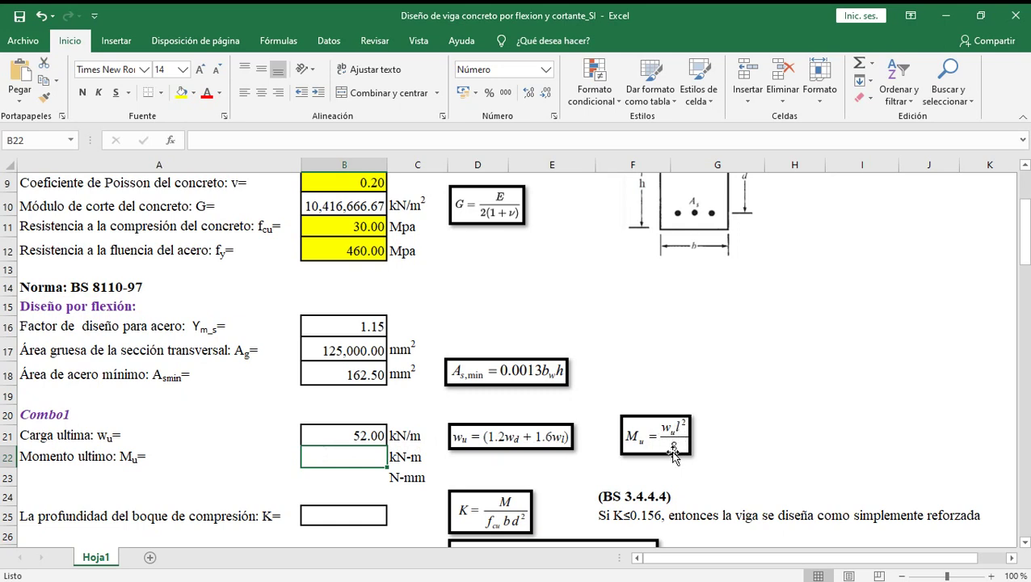
- Enter Mu =B21*B7^2/8 in B22 and reduce decimals to show 218.66 kN-m
type("=")
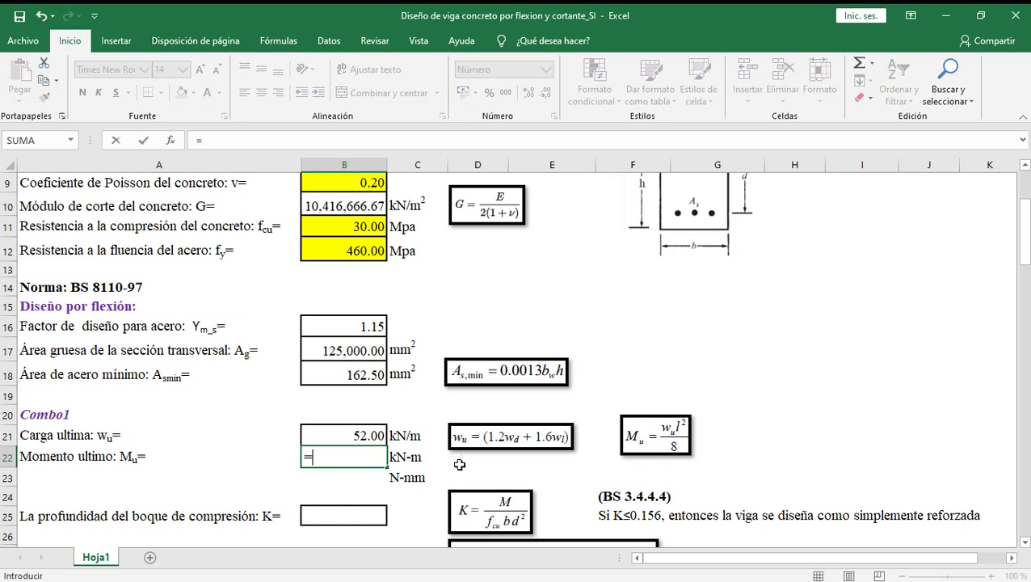
left_click(370, 435)
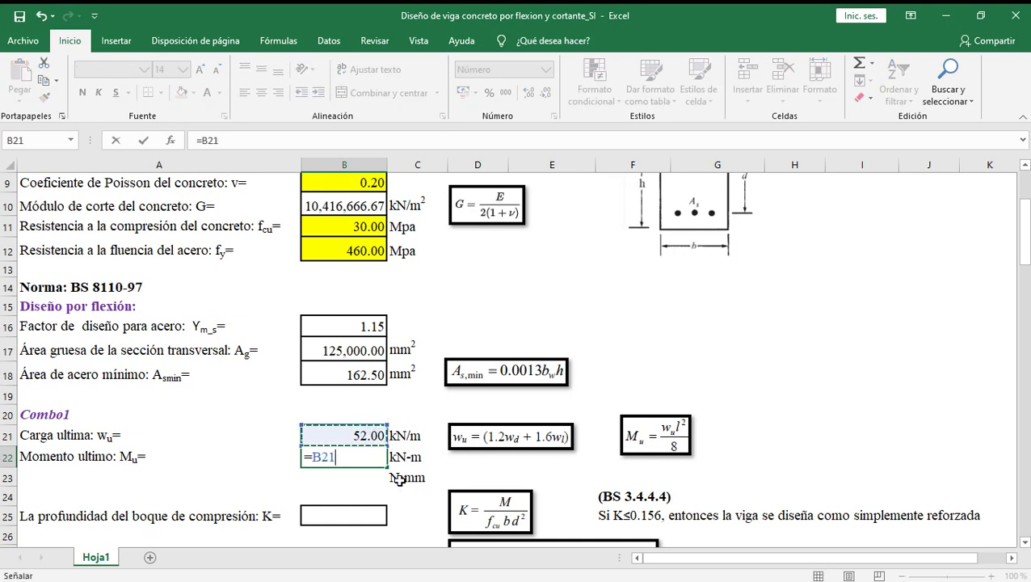
type("*")
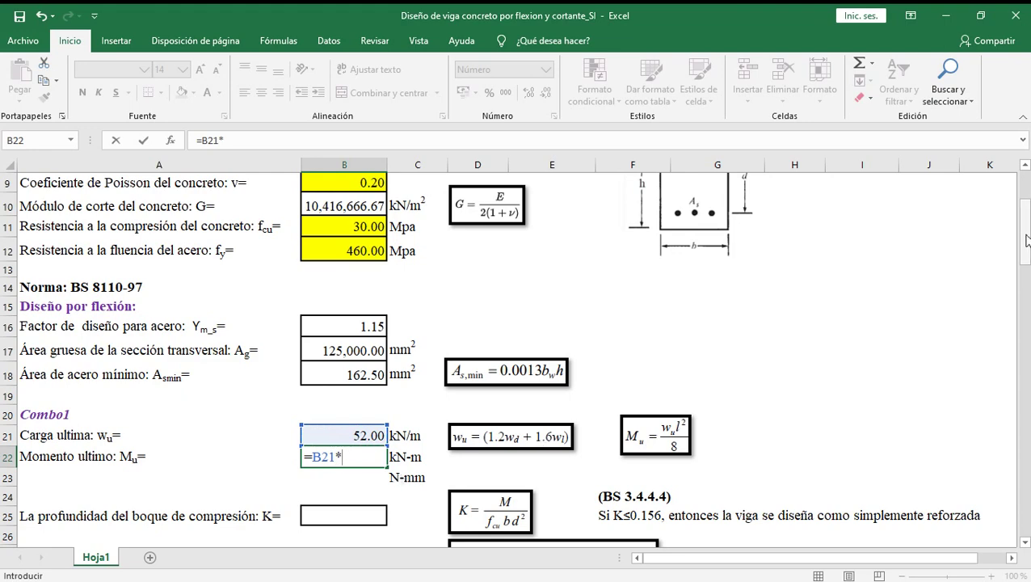
left_click_drag(1025, 235, 1023, 208)
left_click(349, 267)
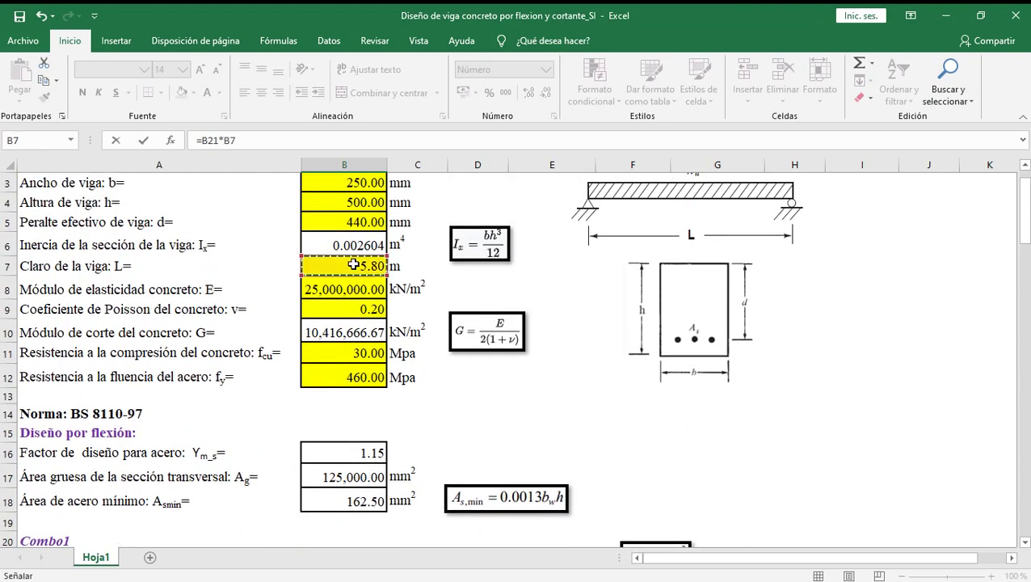
type("^2/8")
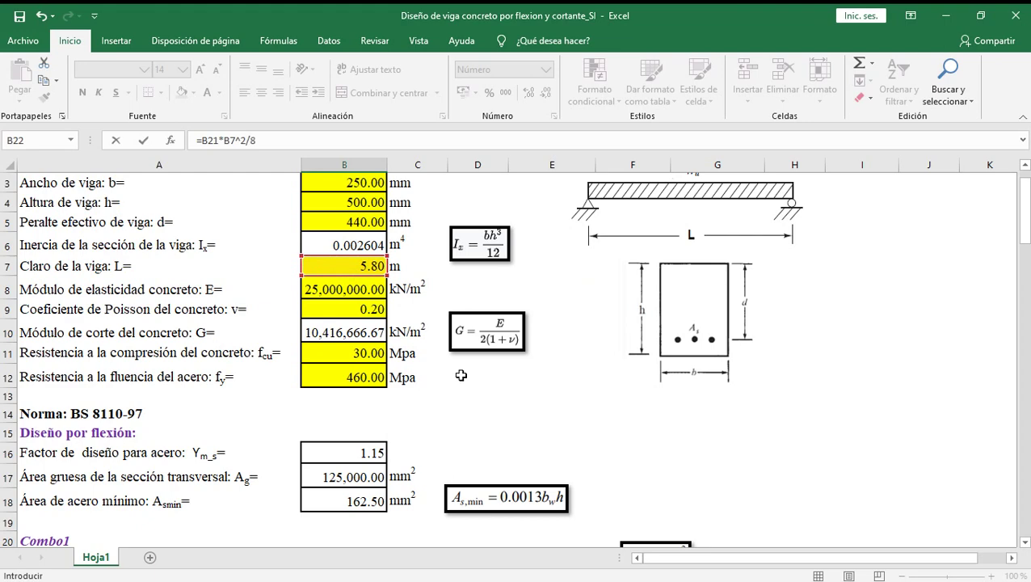
key("Return")
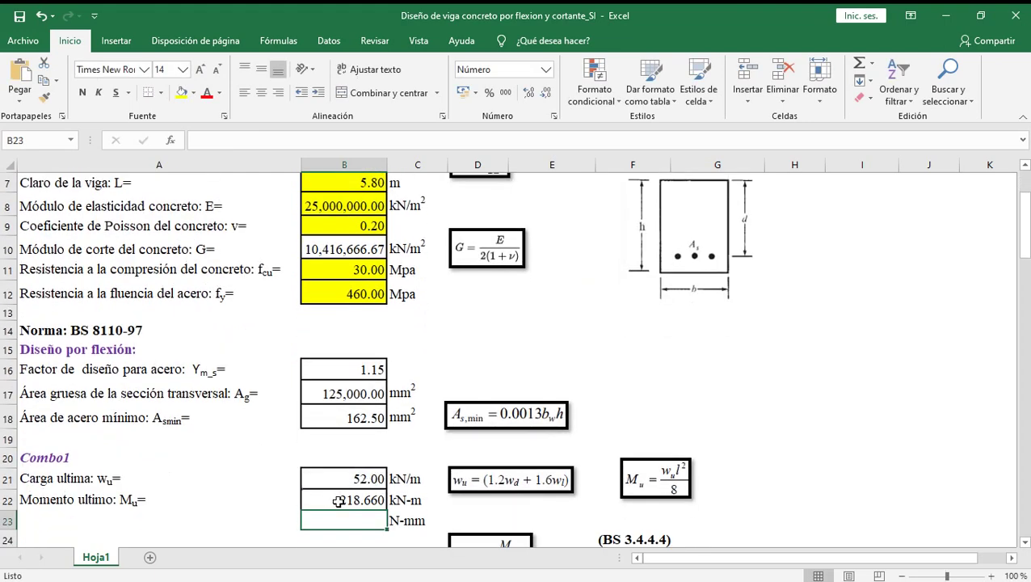
left_click(377, 500)
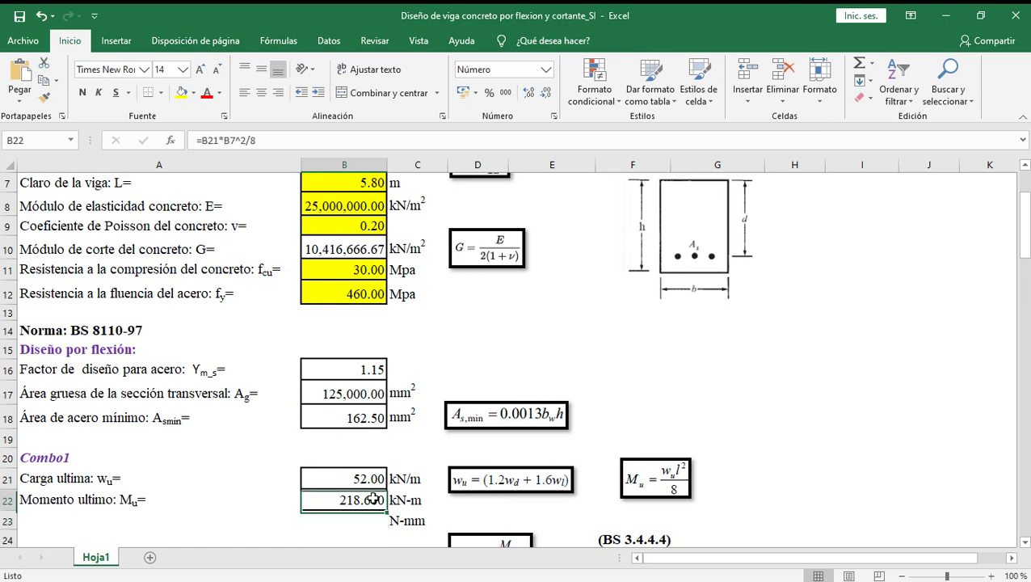
left_click(546, 97)
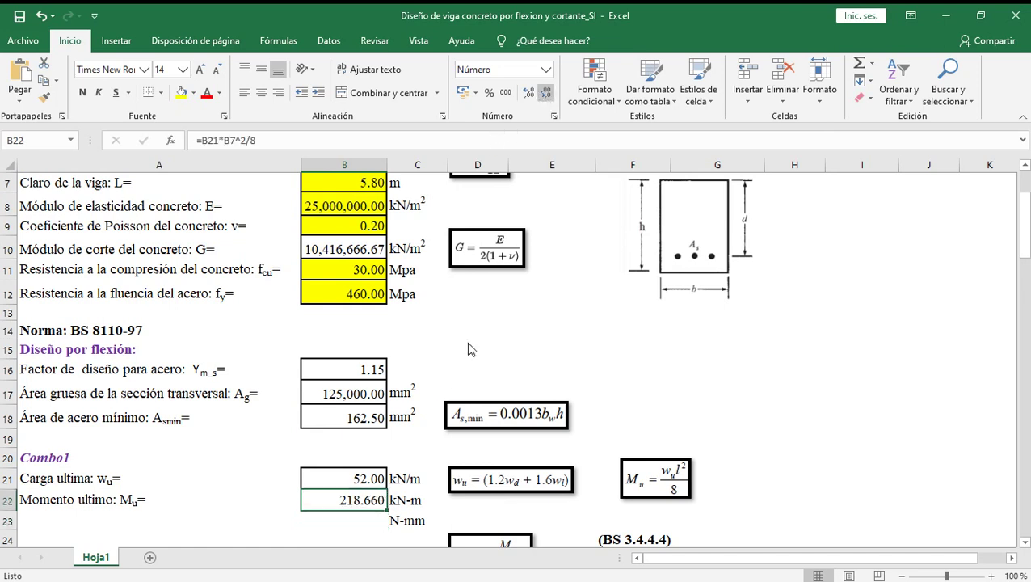
left_click(359, 515)
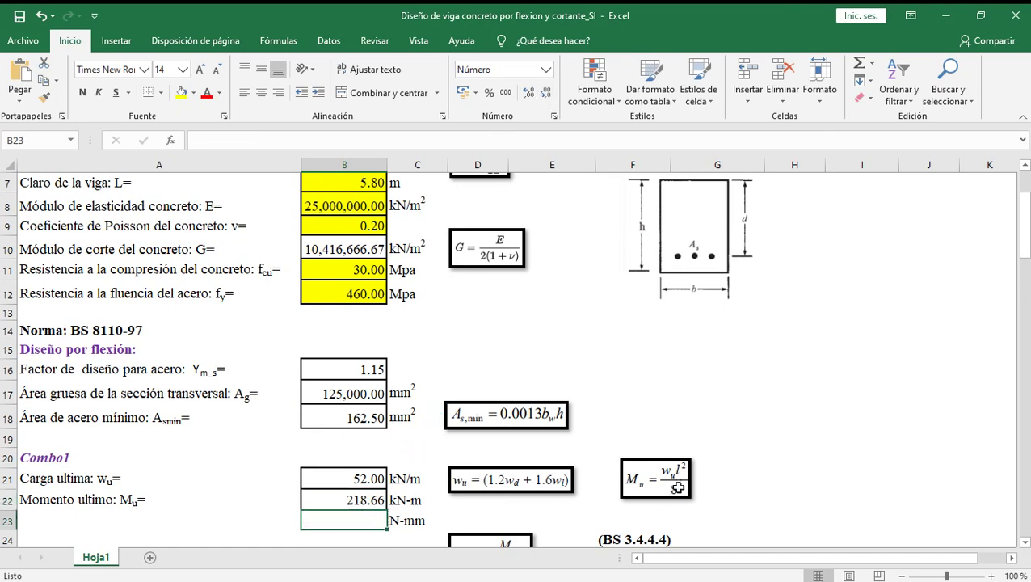
left_click_drag(1023, 248, 1023, 257)
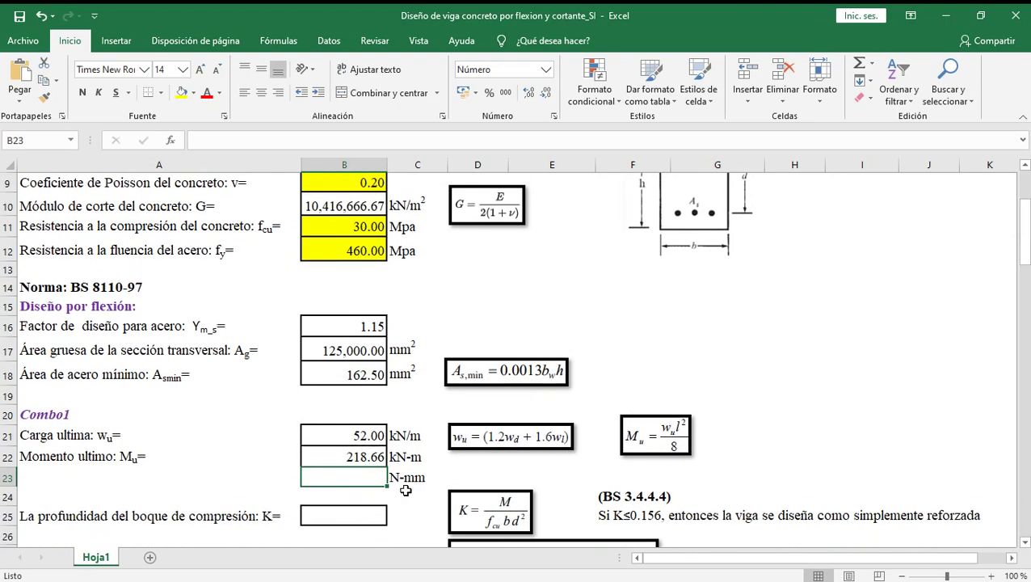
- Enter =B22*1000*1000 in B23 to show Mu as 218,660,000 N-mm, then save
type("=")
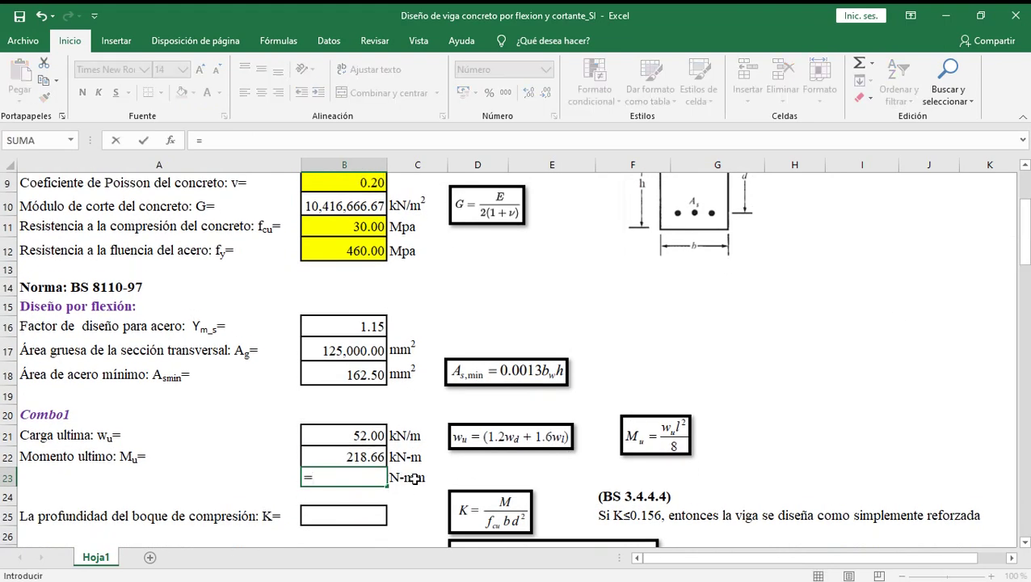
left_click(374, 457)
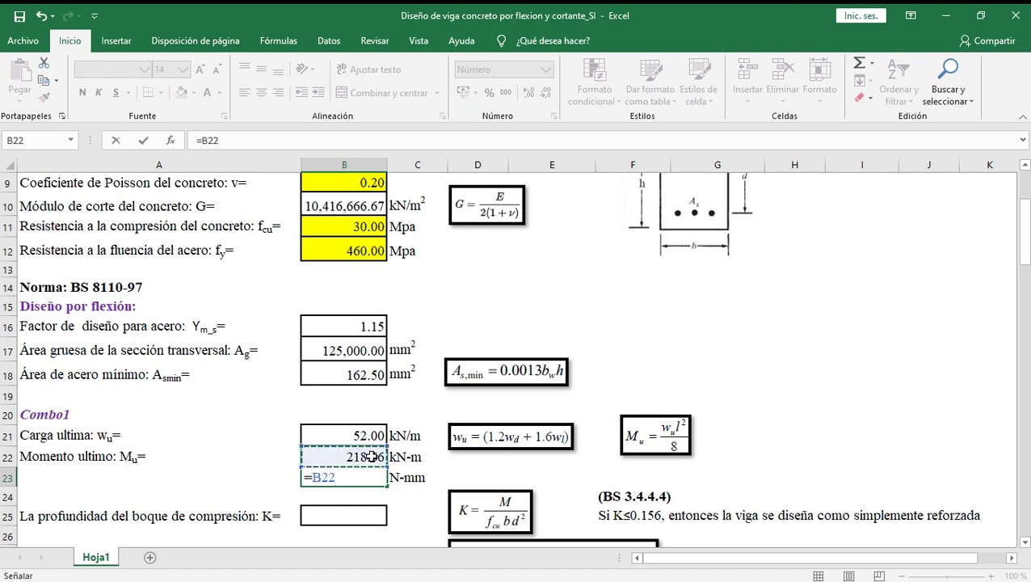
type("*1000*")
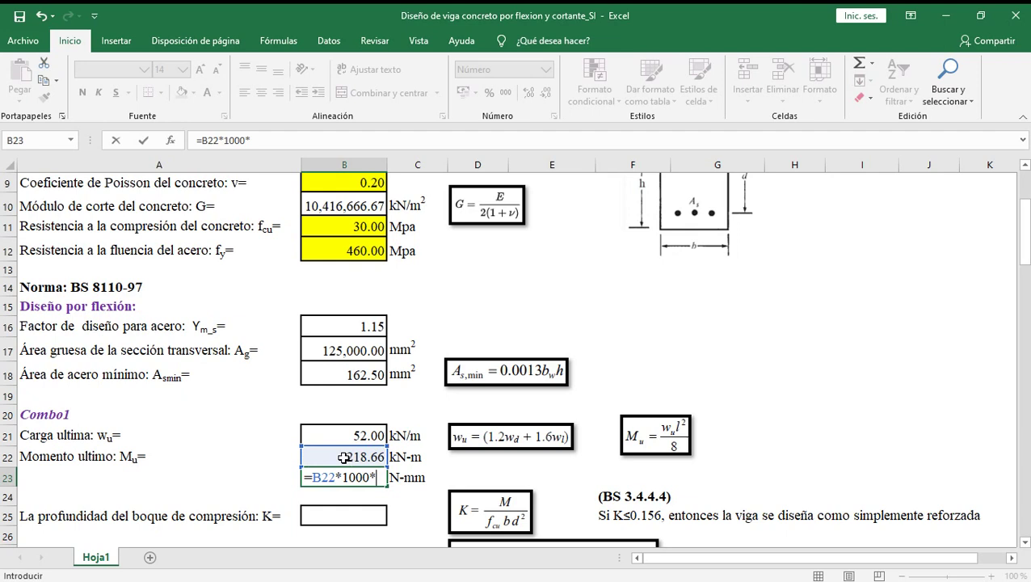
left_click(343, 456)
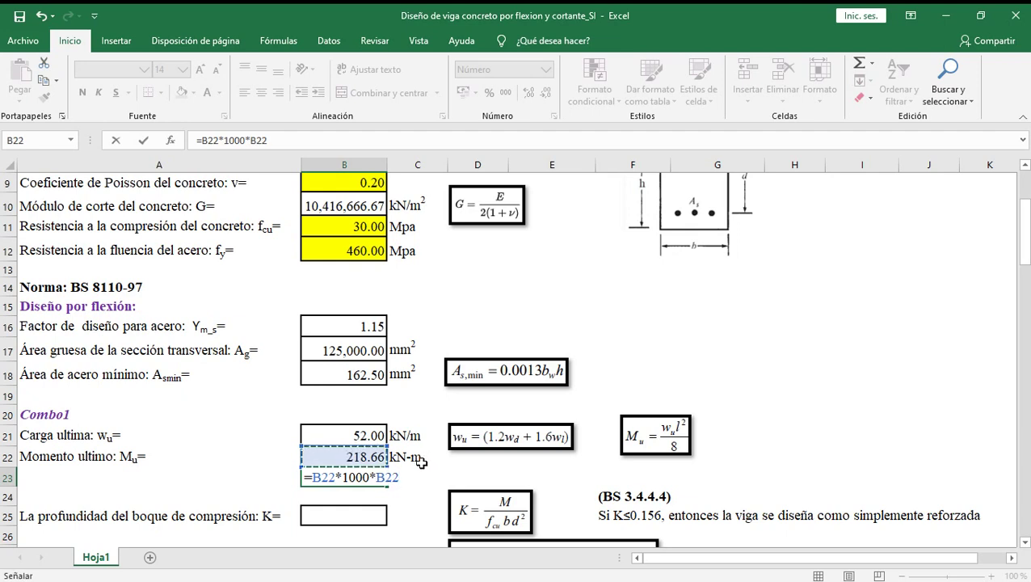
type("1")
key("BackSpace")
key("BackSpace")
key("BackSpace")
key("BackSpace")
type("1000")
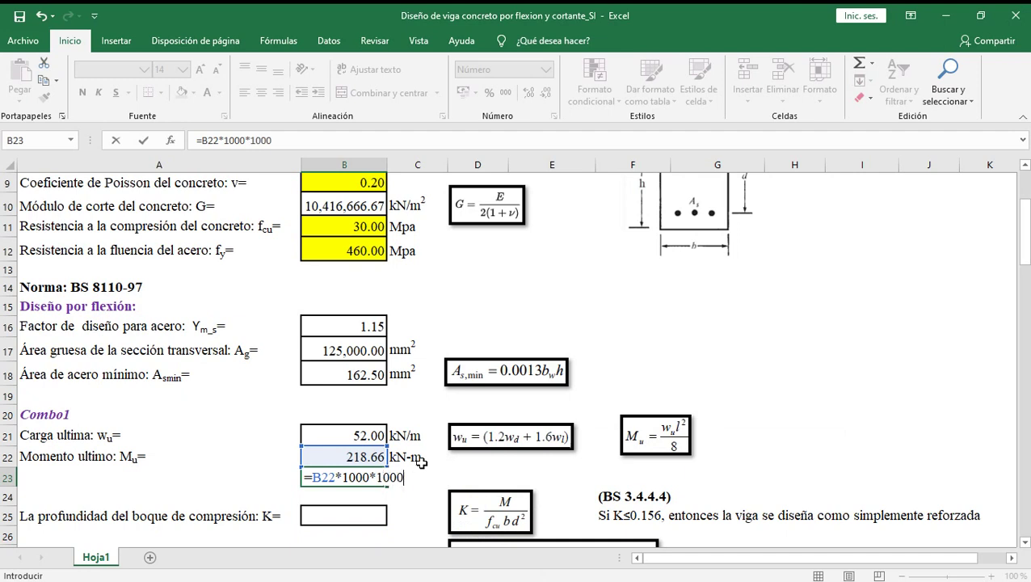
key("Return")
left_click(331, 472)
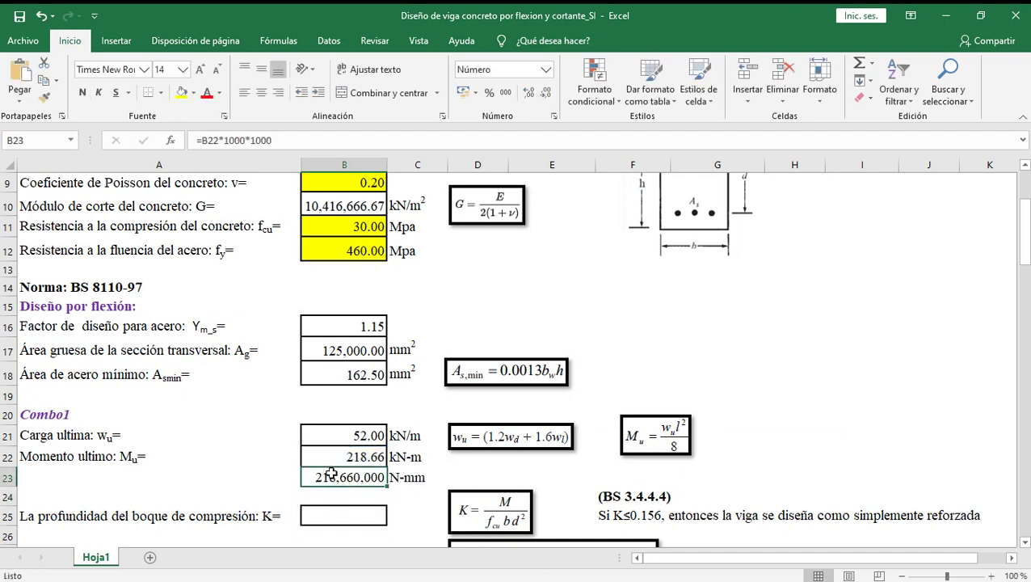
left_click(274, 474)
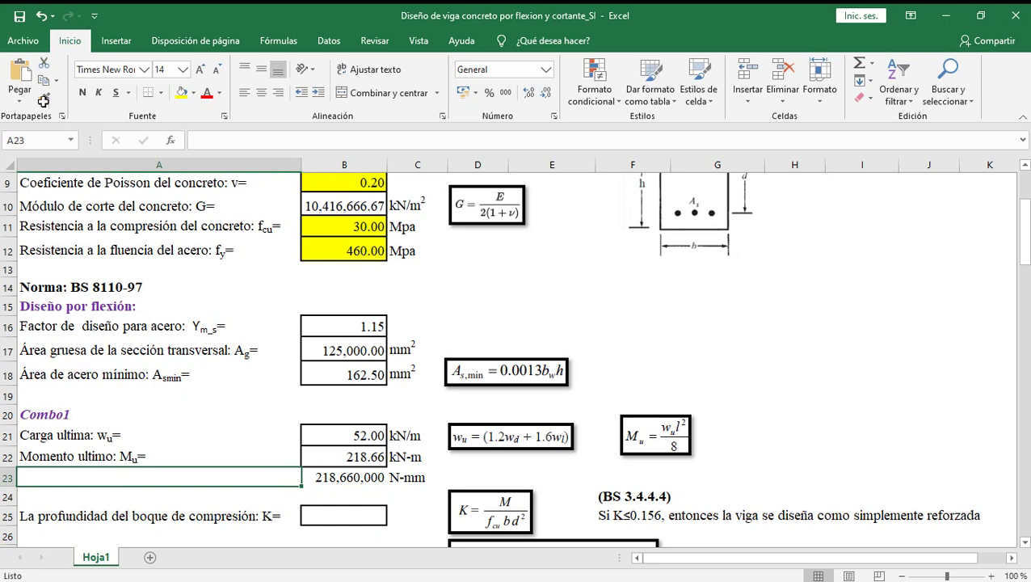
left_click(20, 17)
left_click(353, 516)
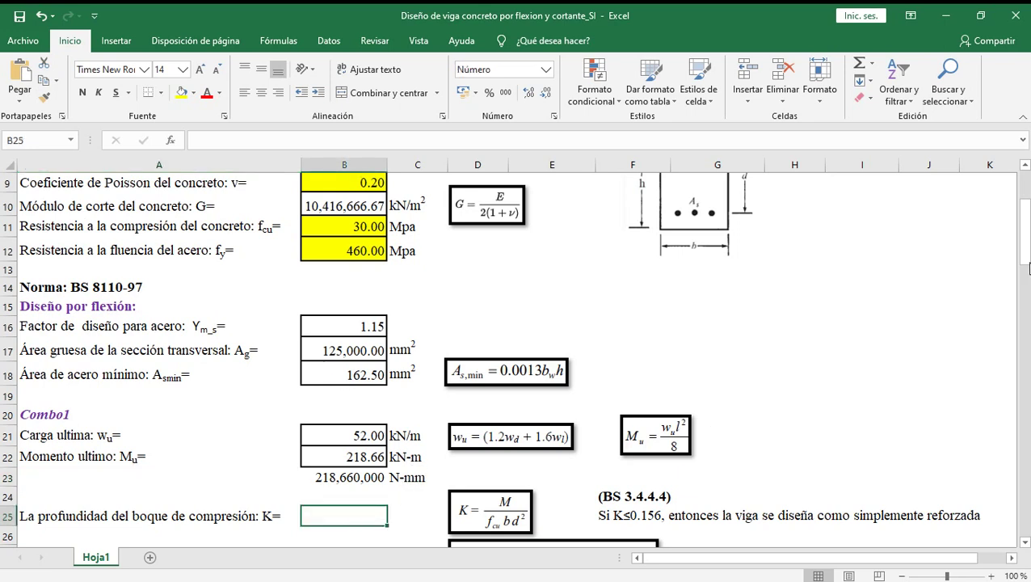
left_click_drag(1029, 269, 1025, 267)
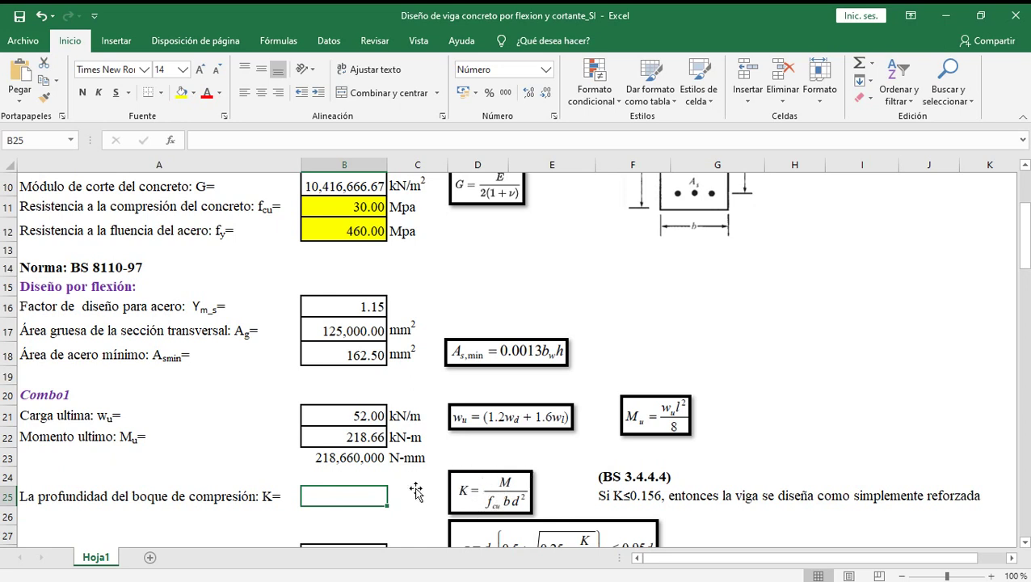
- Enter K = B23/(B11*B3*B5^2) in B25, giving 0.150592
type("=")
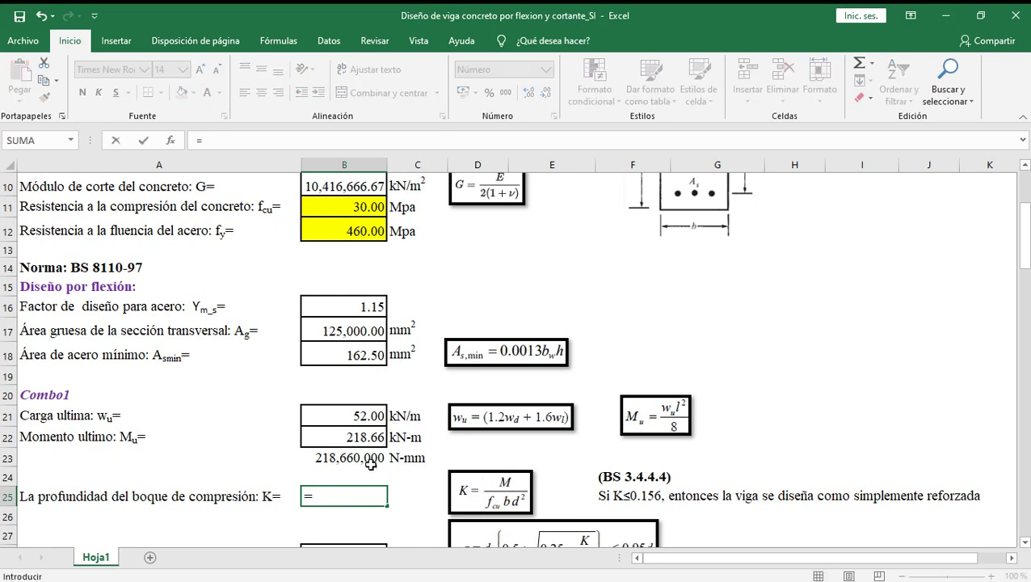
left_click(365, 457)
type("/(")
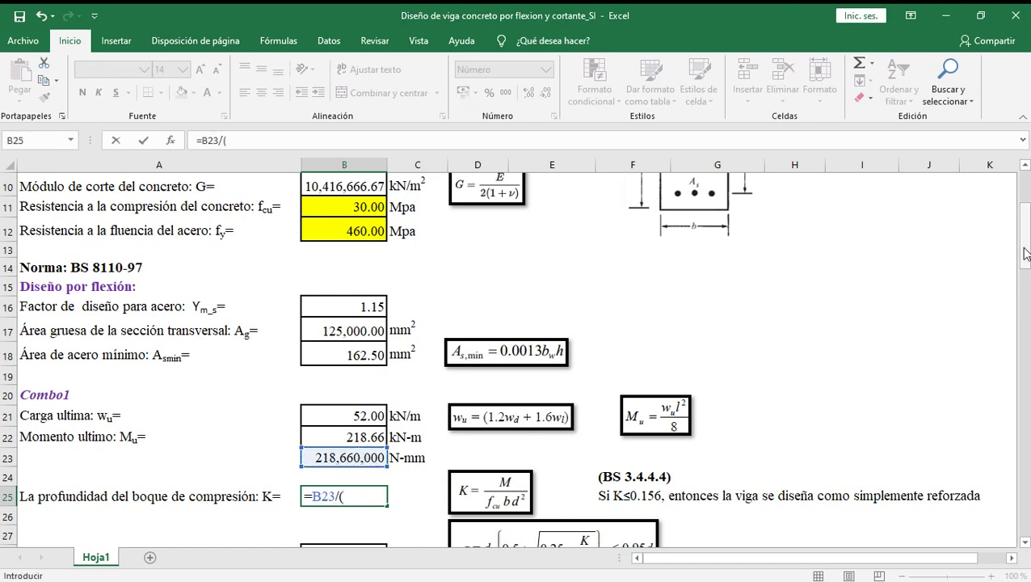
left_click(365, 210)
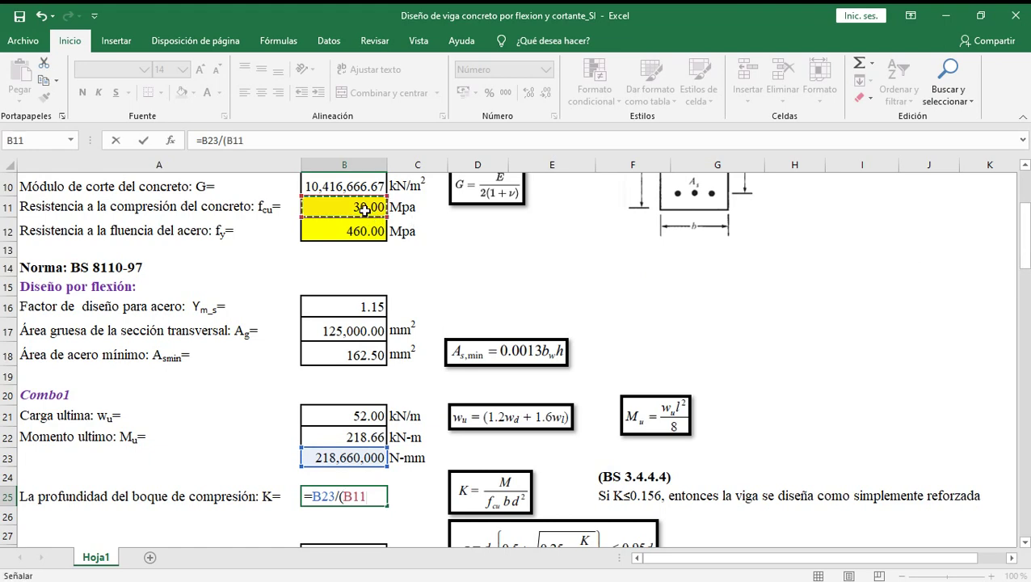
type("*")
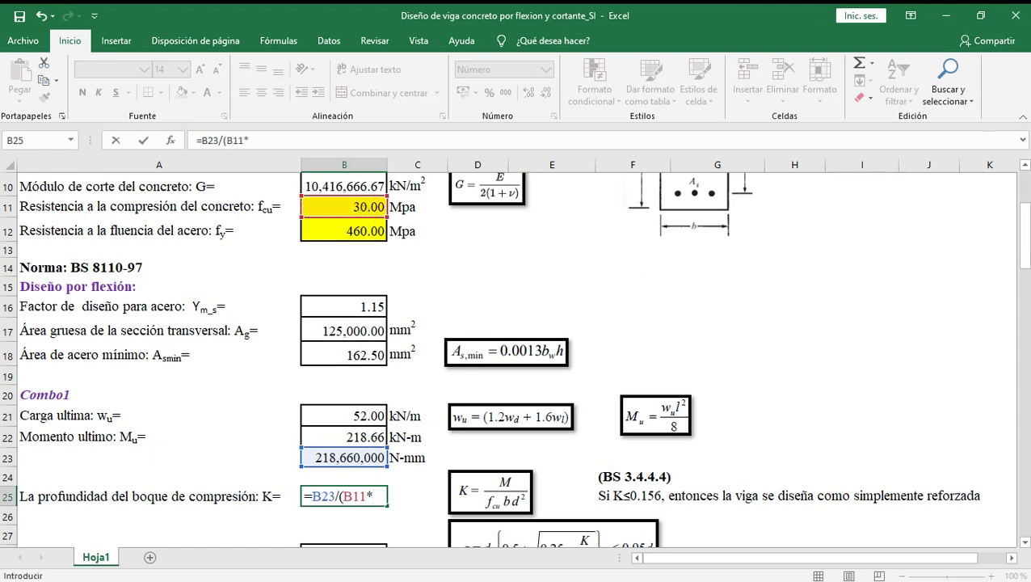
left_click_drag(1020, 233, 1020, 204)
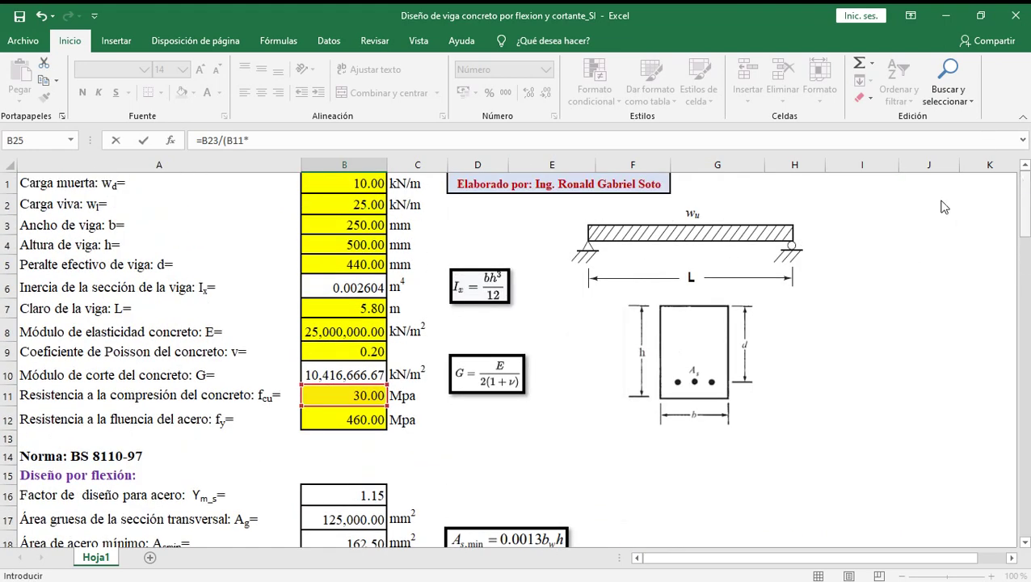
left_click(371, 225)
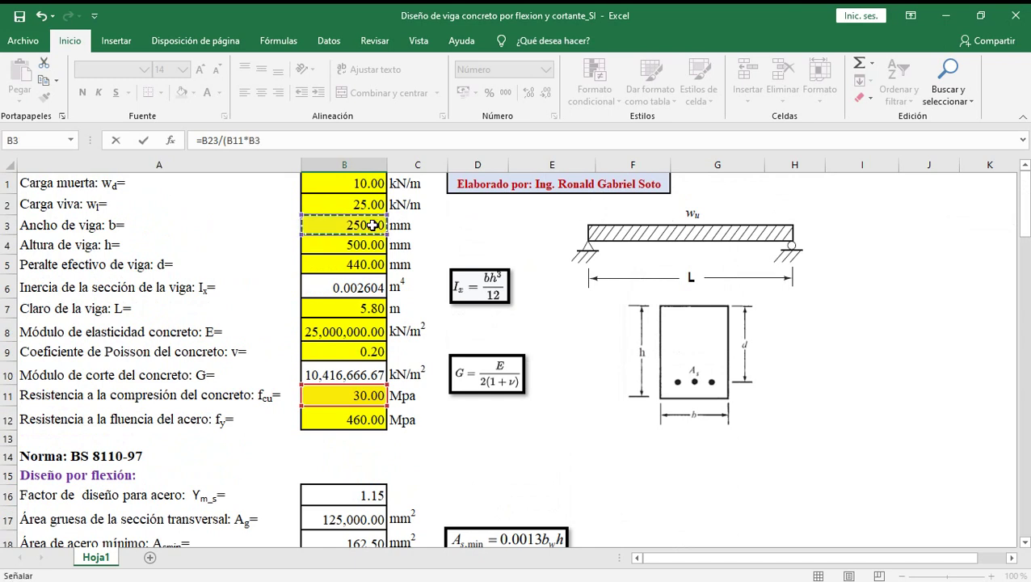
type("*")
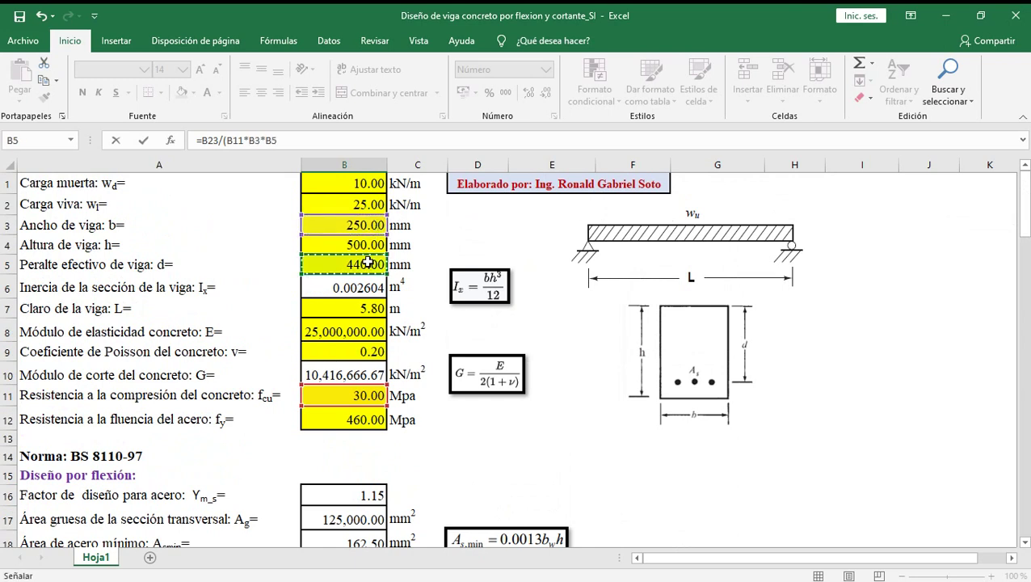
type("^2")
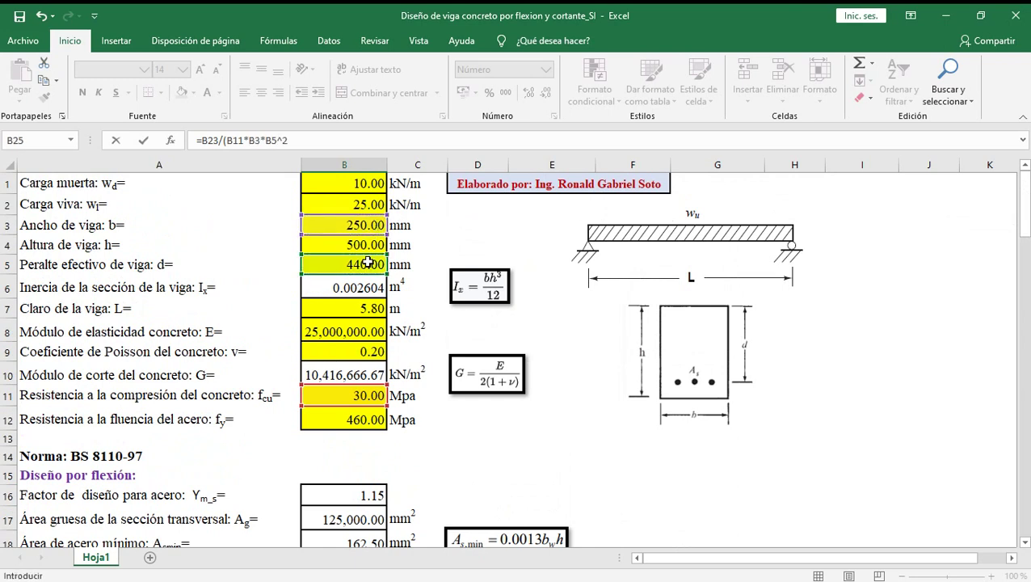
key("Return")
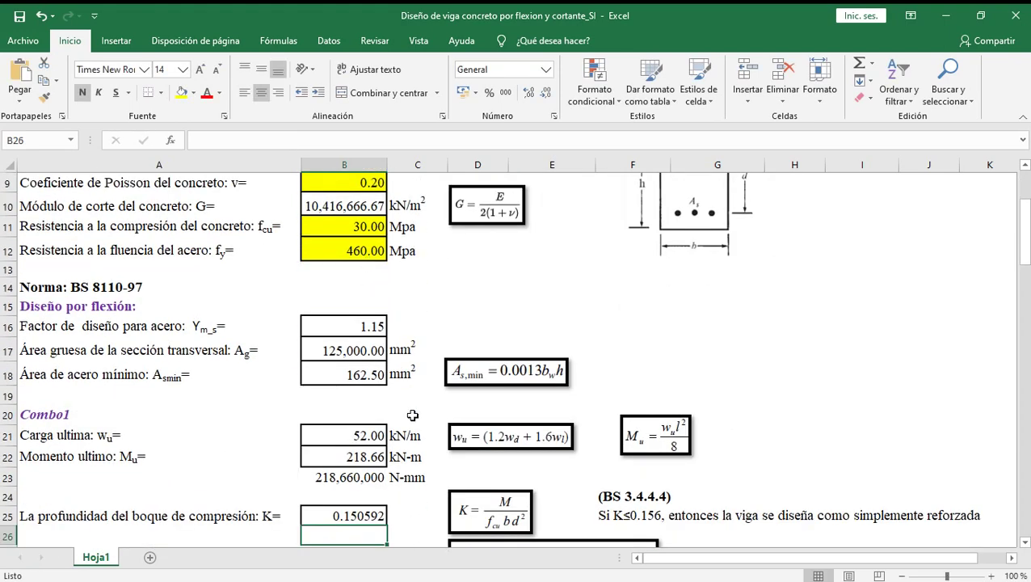
left_click(371, 514)
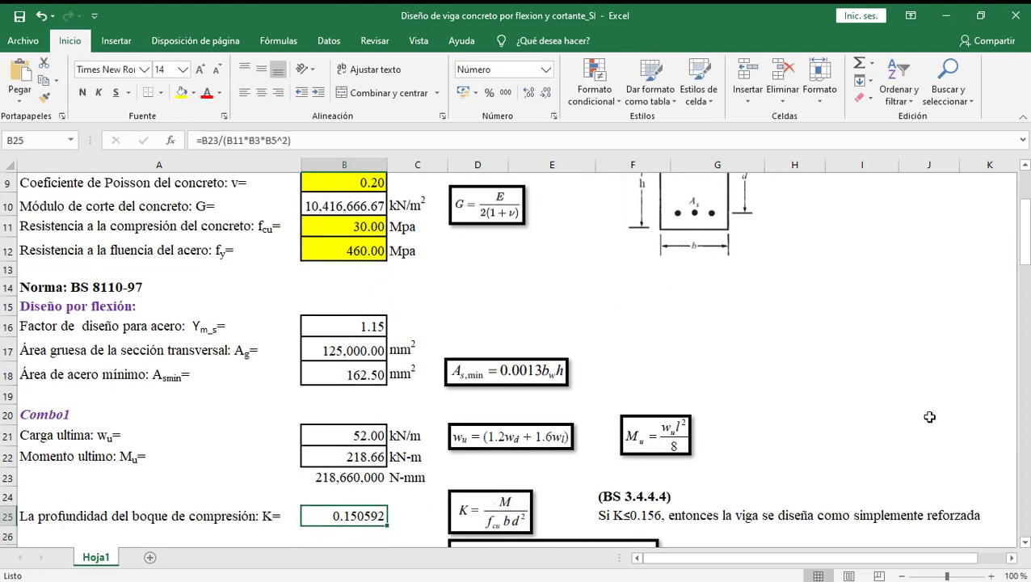
left_click_drag(1026, 235, 1027, 243)
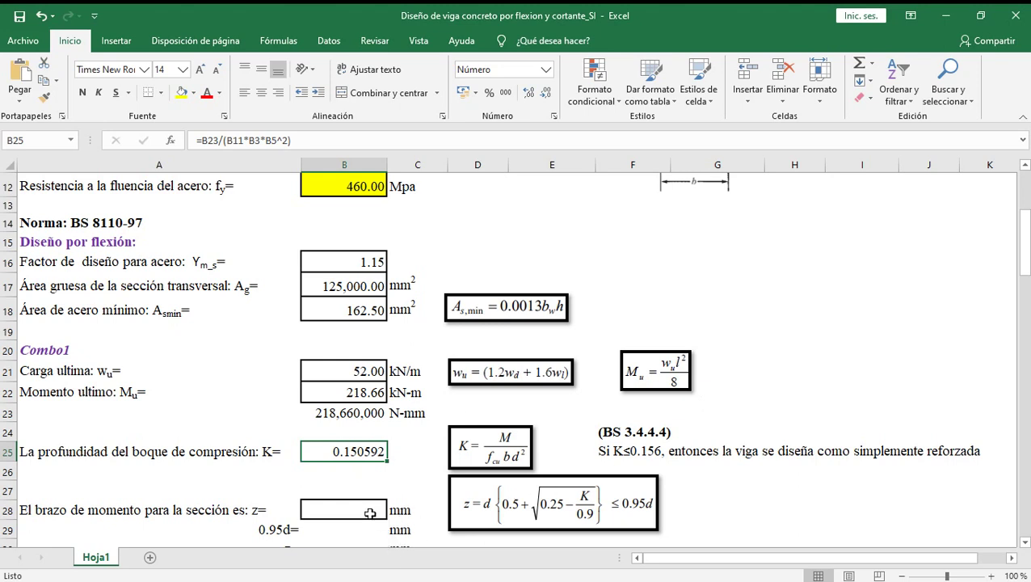
- Save the workbook and begin the lever arm formula in B28 with =B5*
left_click(366, 511)
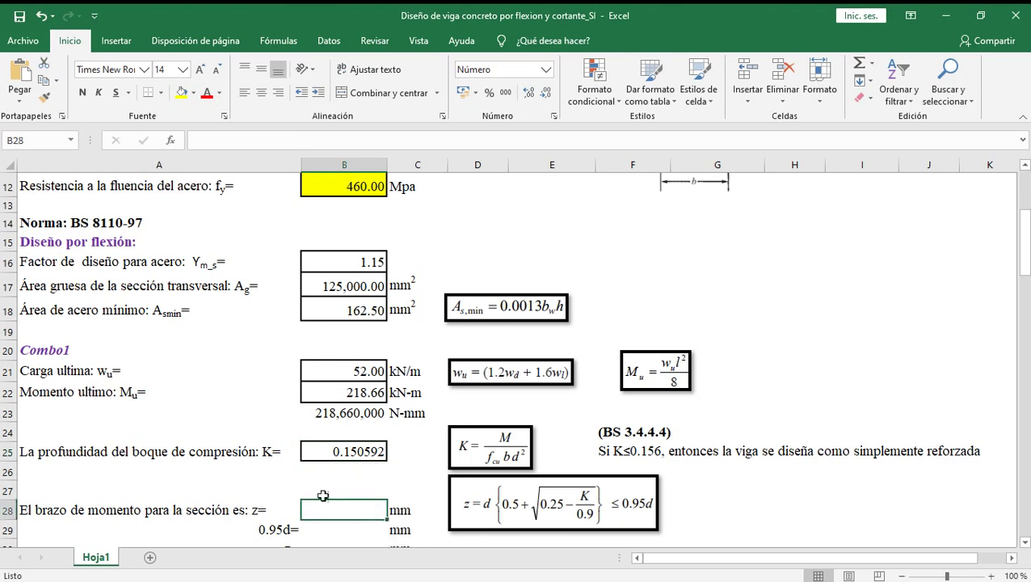
left_click(14, 16)
type("=")
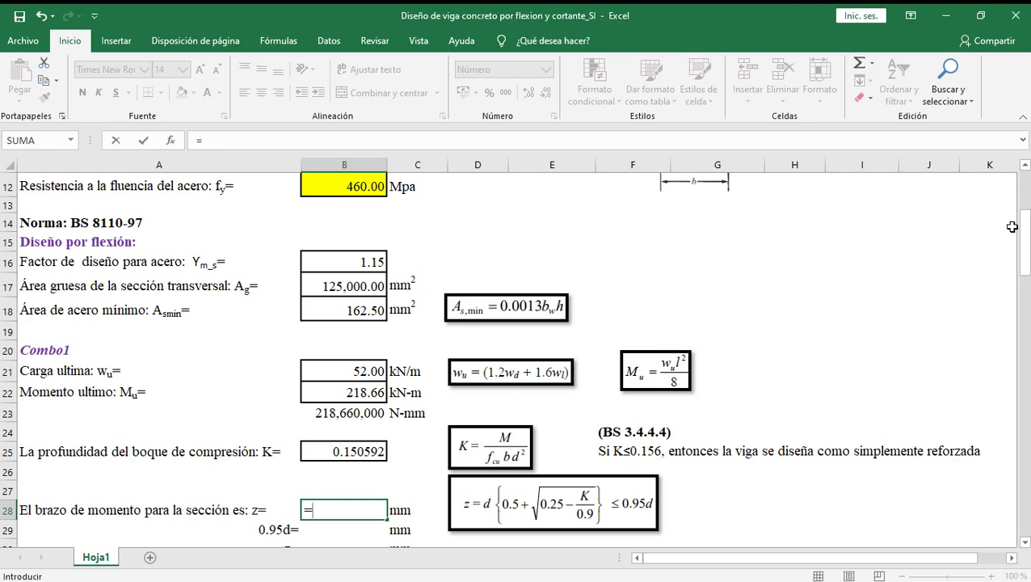
left_click_drag(1024, 242, 1024, 194)
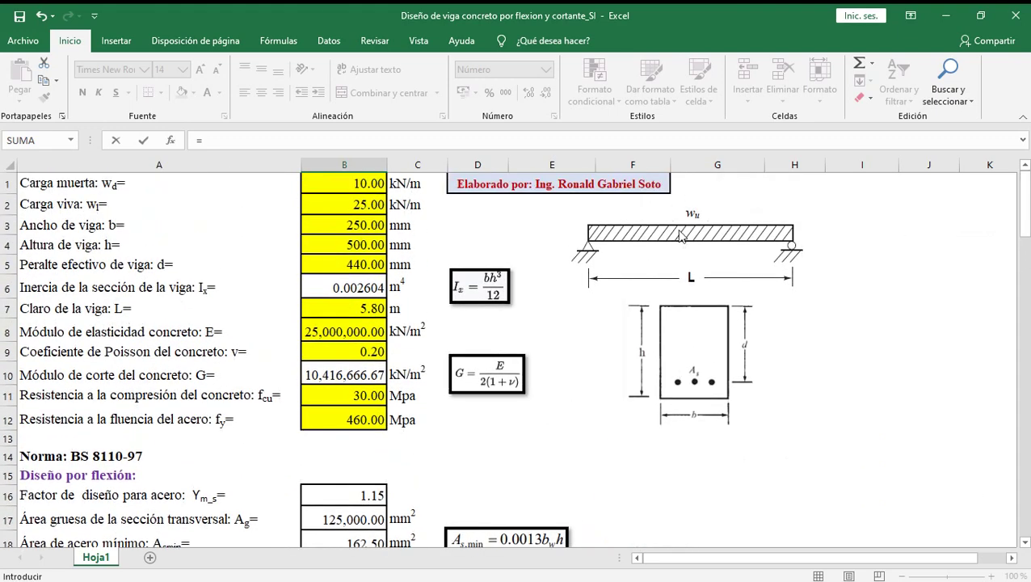
left_click(370, 267)
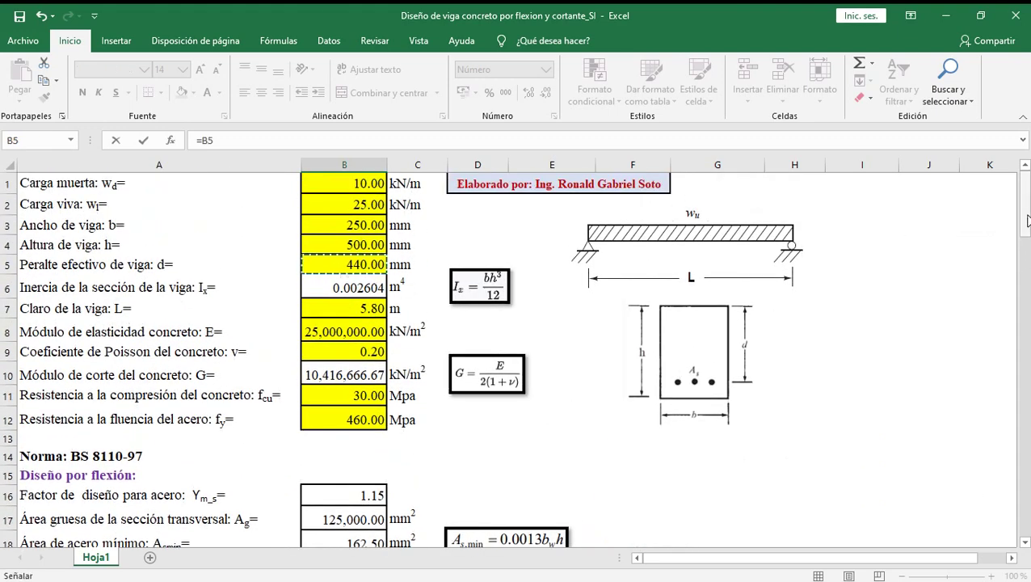
left_click_drag(1024, 198, 1026, 251)
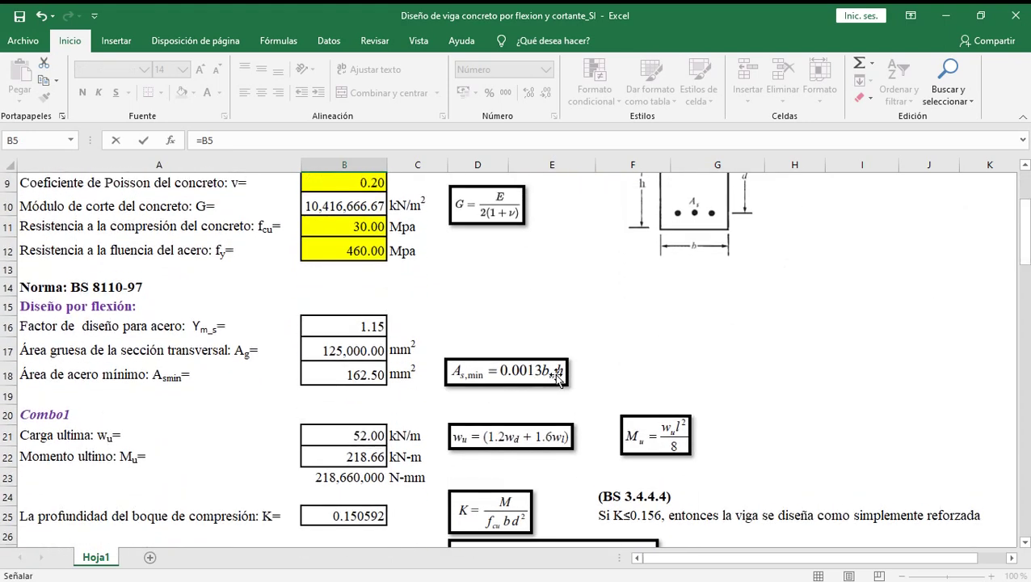
type("*")
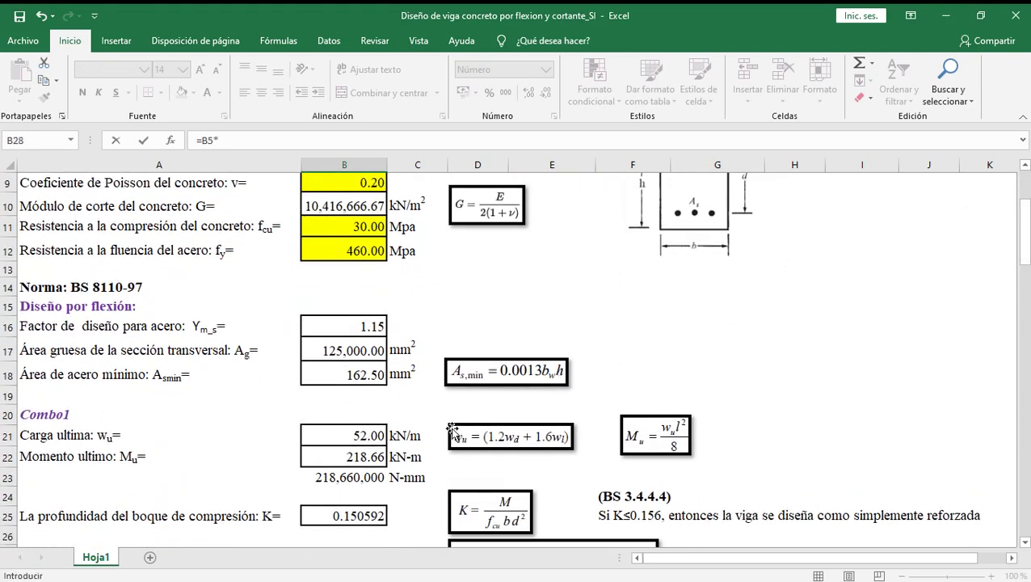
- Complete z = B5*(0.5+RAIZ(0.25-B25/0.9)), fixing the mistyped function name, giving 346.51 mm
left_click_drag(1027, 267, 1026, 278)
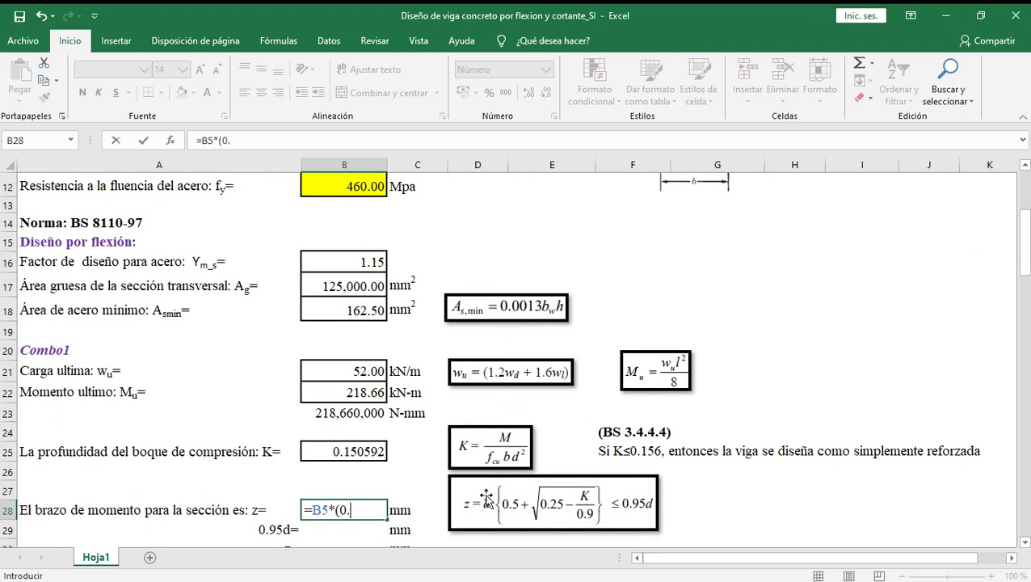
type("5+RA")
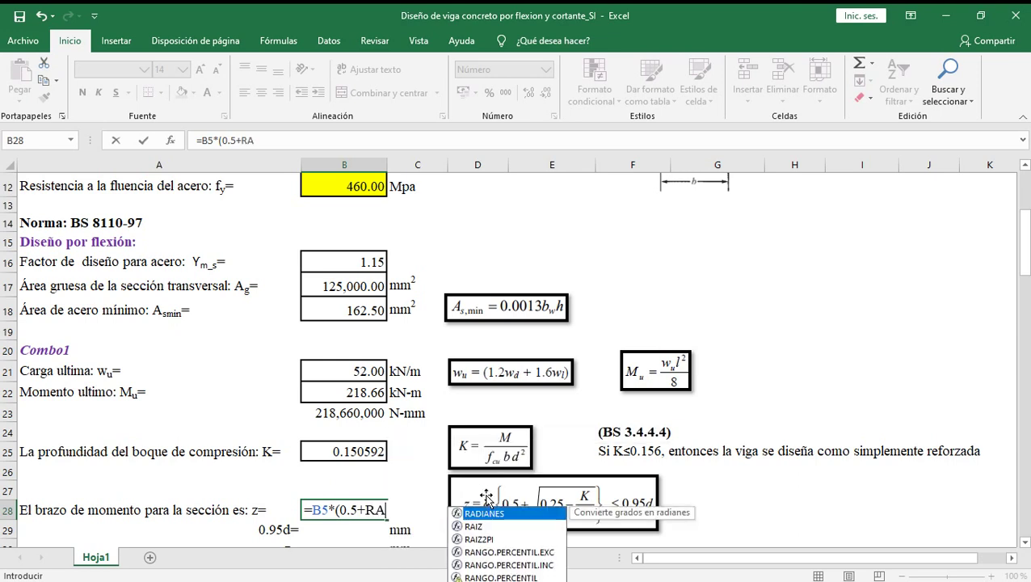
type("KIZ")
key("BackSpace")
key("BackSpace")
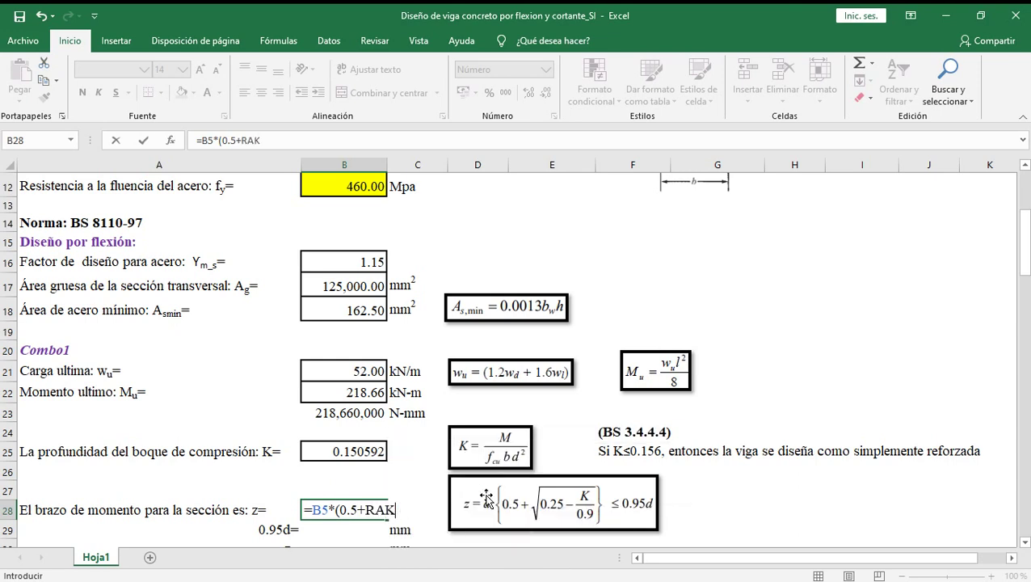
key("BackSpace")
type("IZ")
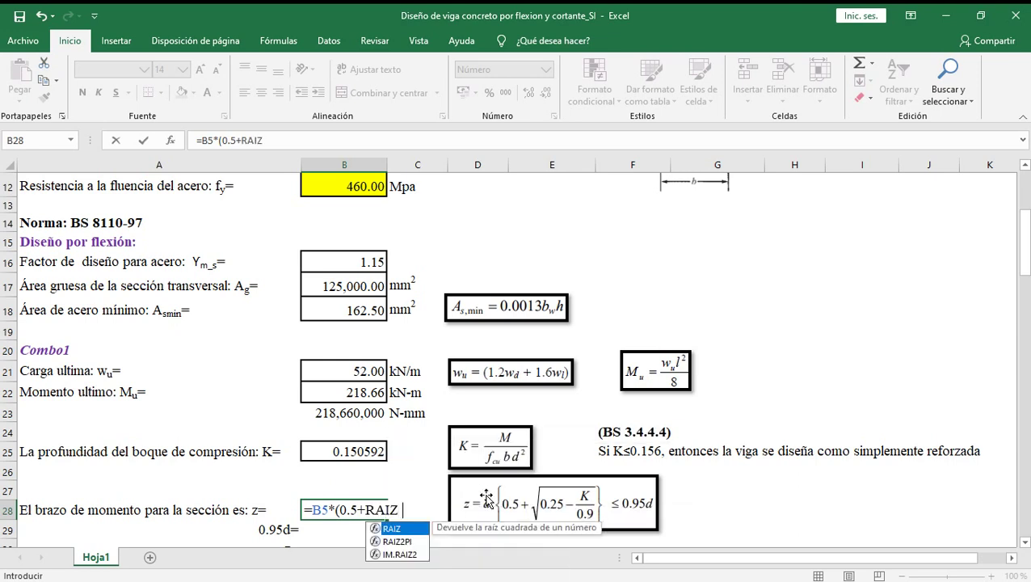
type("(0.25-")
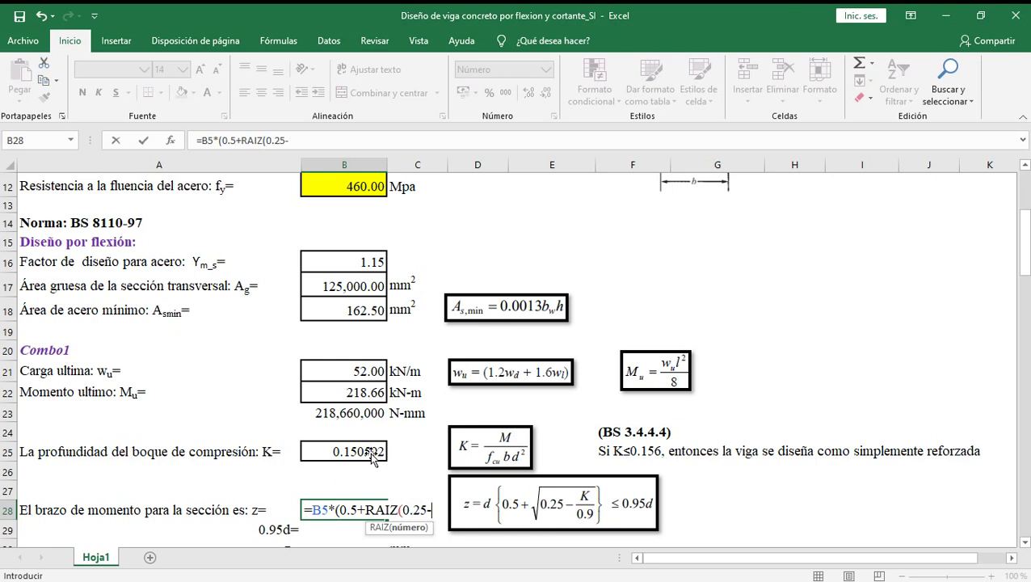
left_click(374, 452)
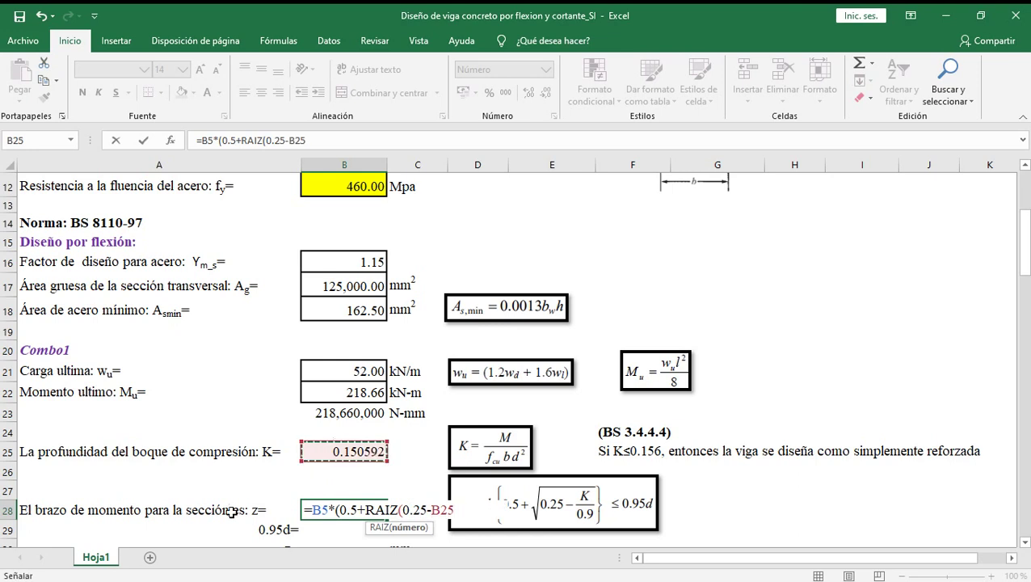
type("/0.9")
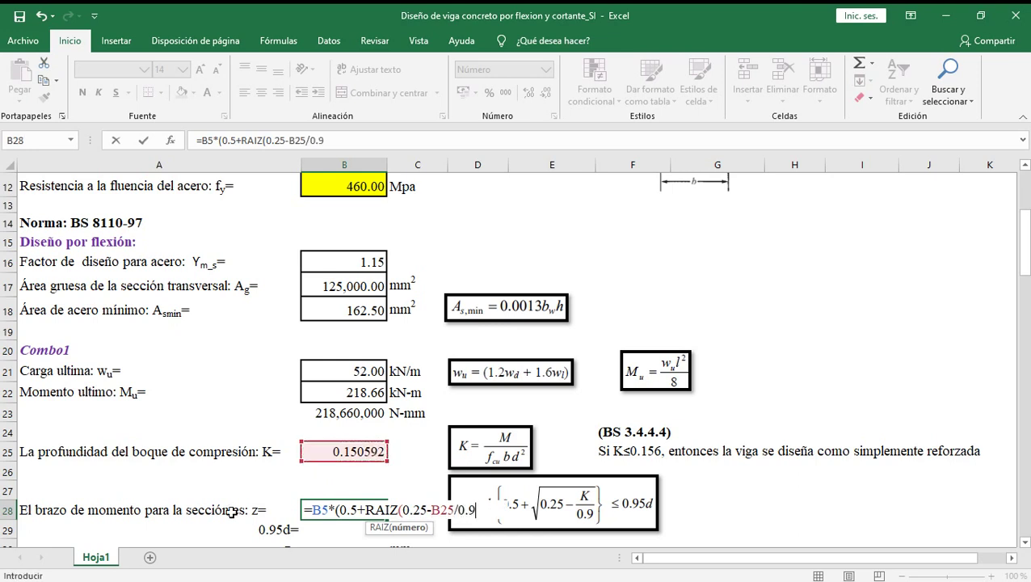
type("))")
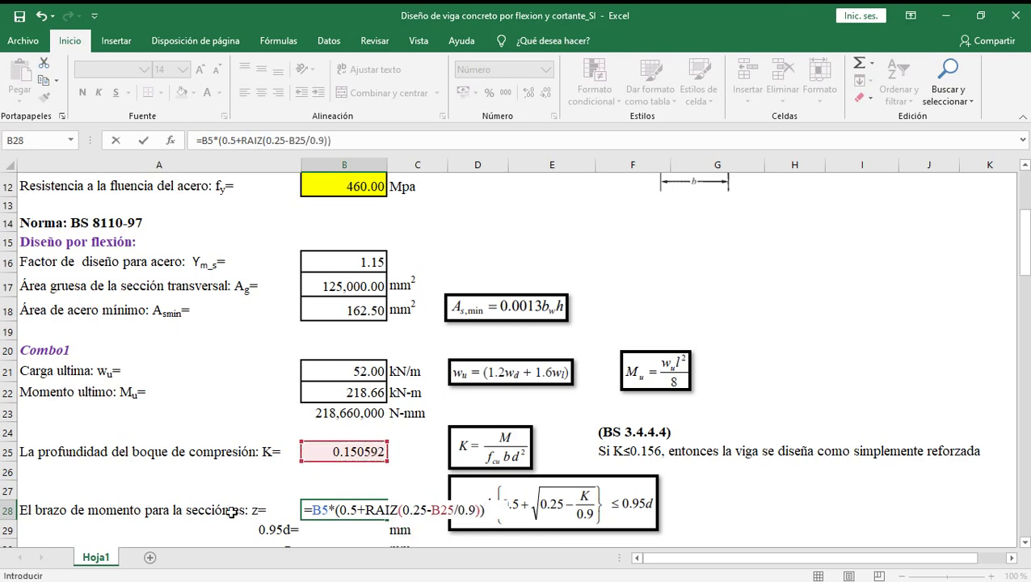
key("Return")
left_click(310, 516)
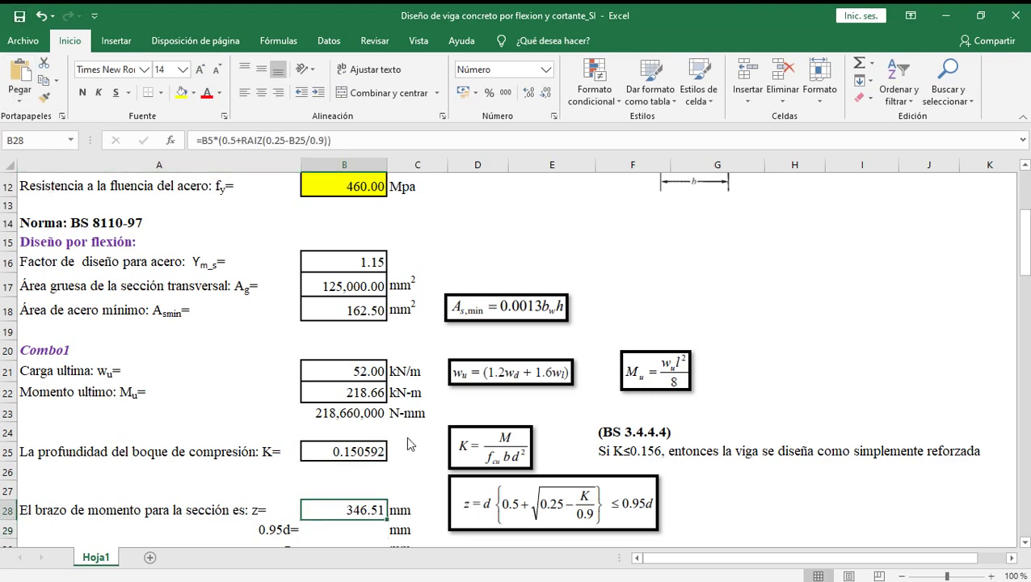
- Enter =0.95*B5 in B29 for the 0.95d limit of 418.00 mm
left_click_drag(1025, 242, 1028, 252)
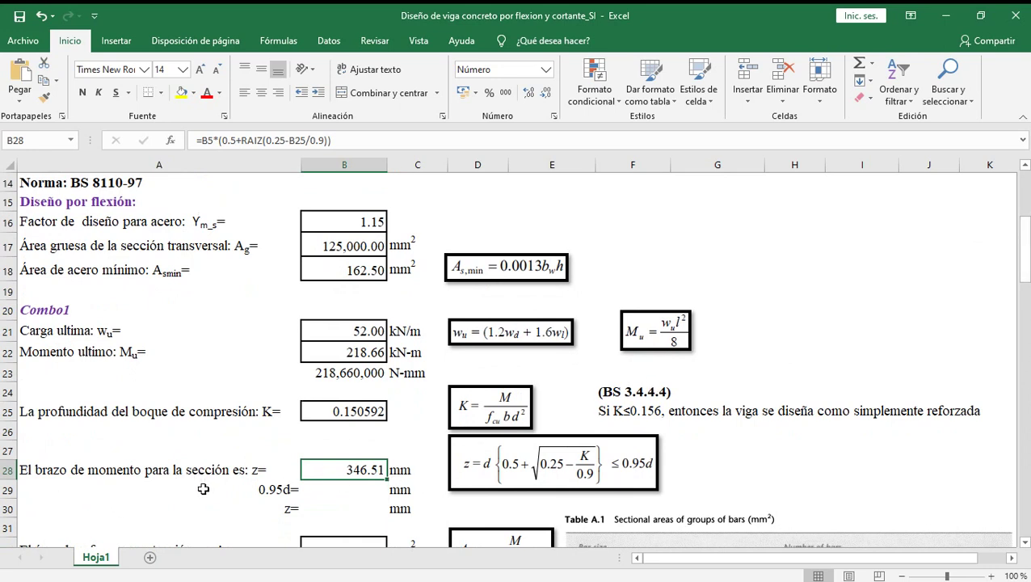
left_click(341, 489)
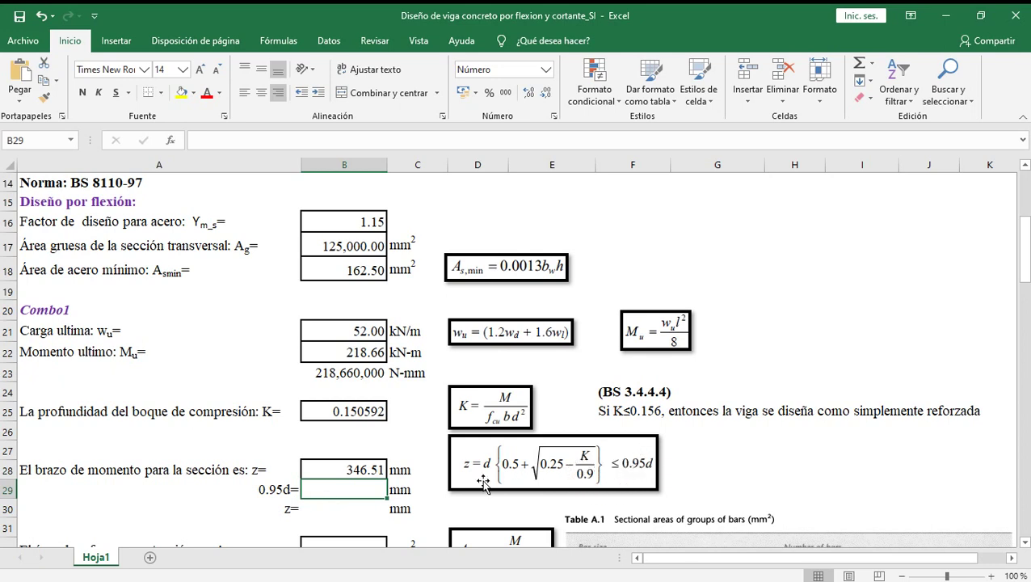
type("=0")
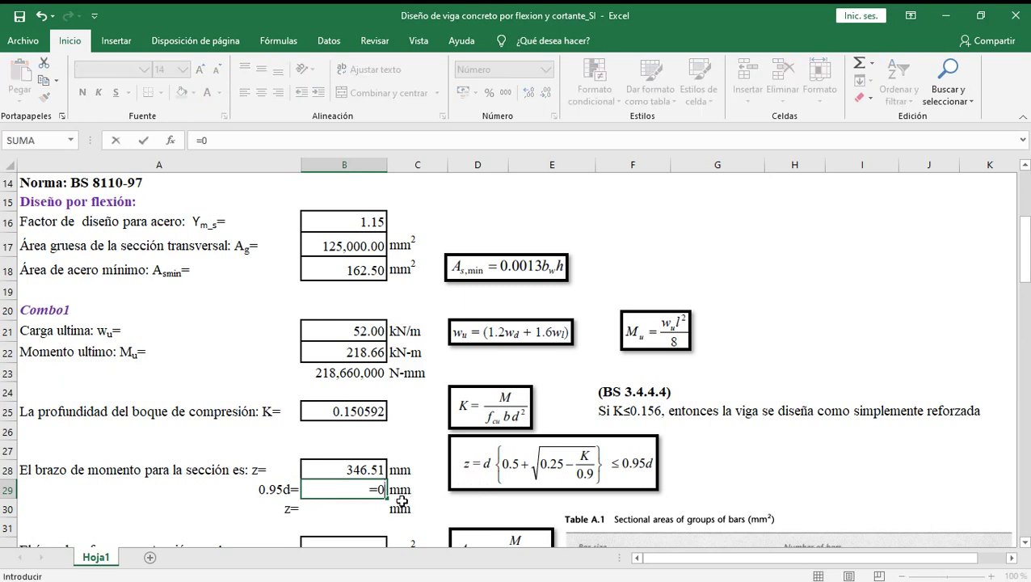
type(".95*")
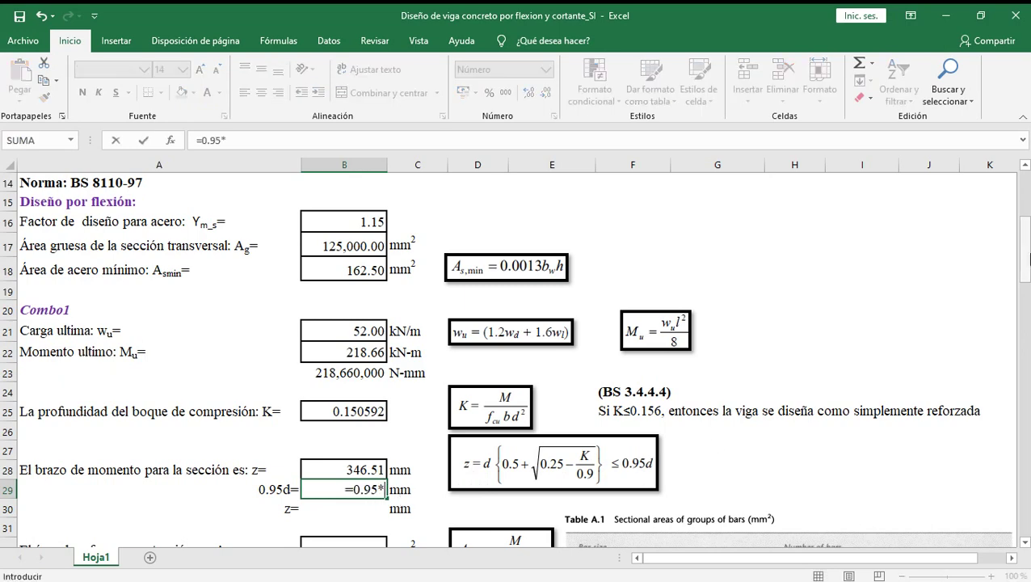
left_click_drag(1026, 256, 1026, 198)
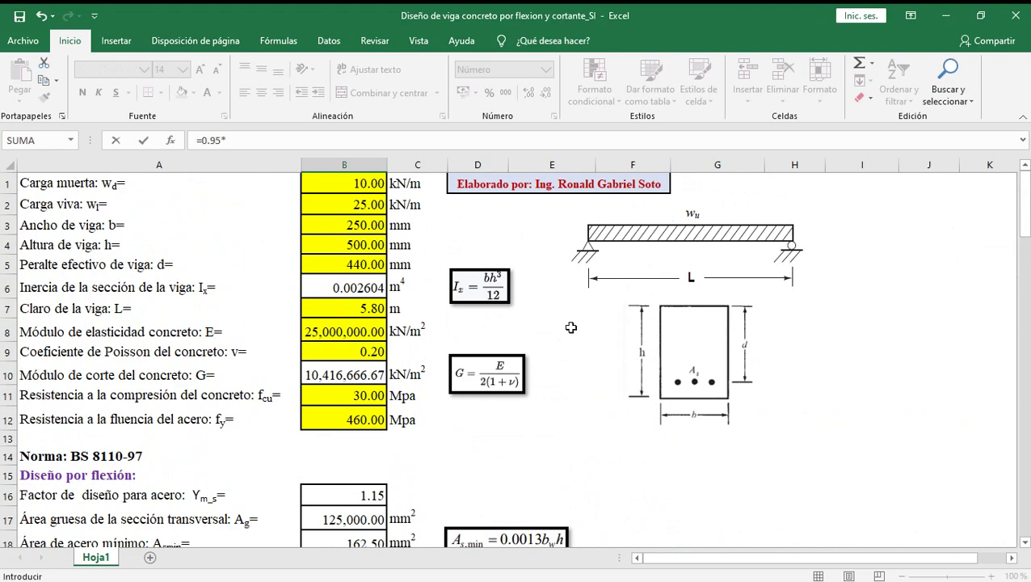
left_click(370, 265)
key("Return")
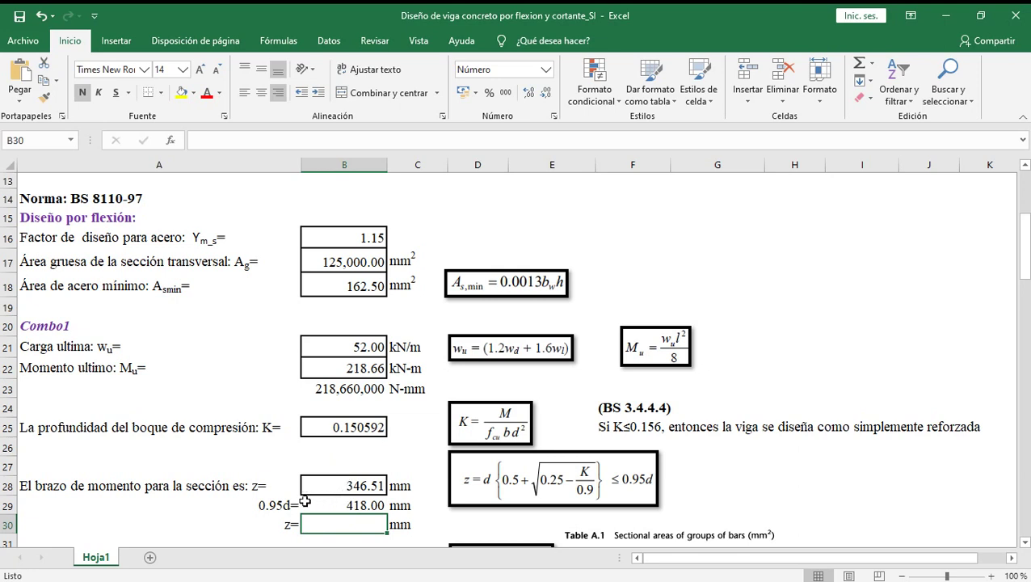
type("=")
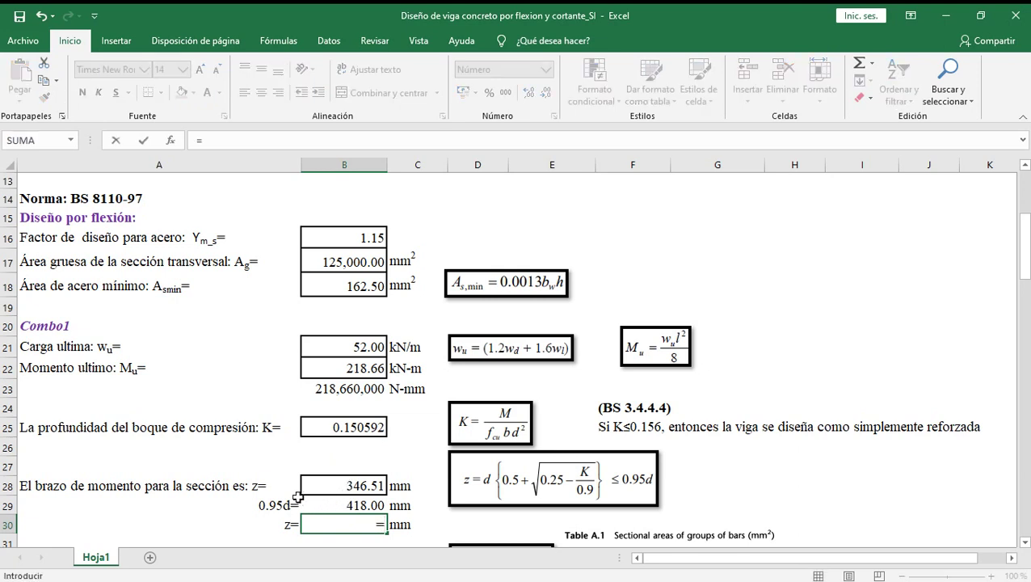
type("M")
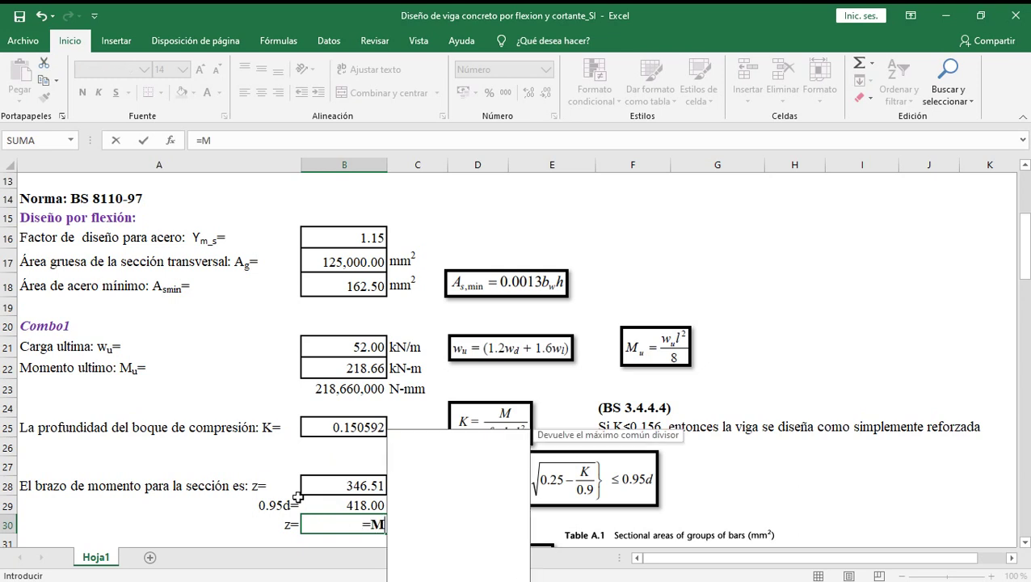
type("IN(")
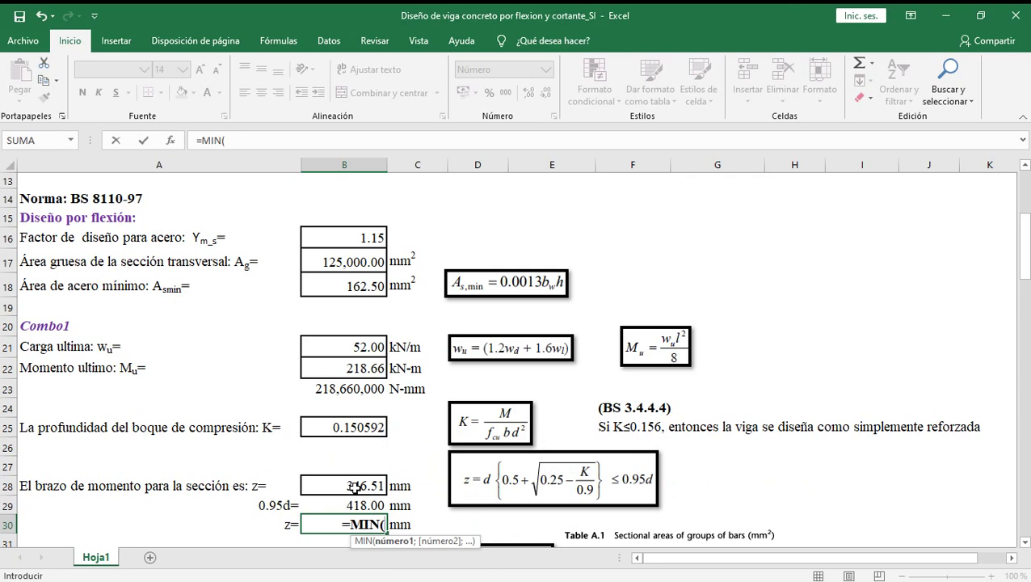
left_click(355, 488)
type(";")
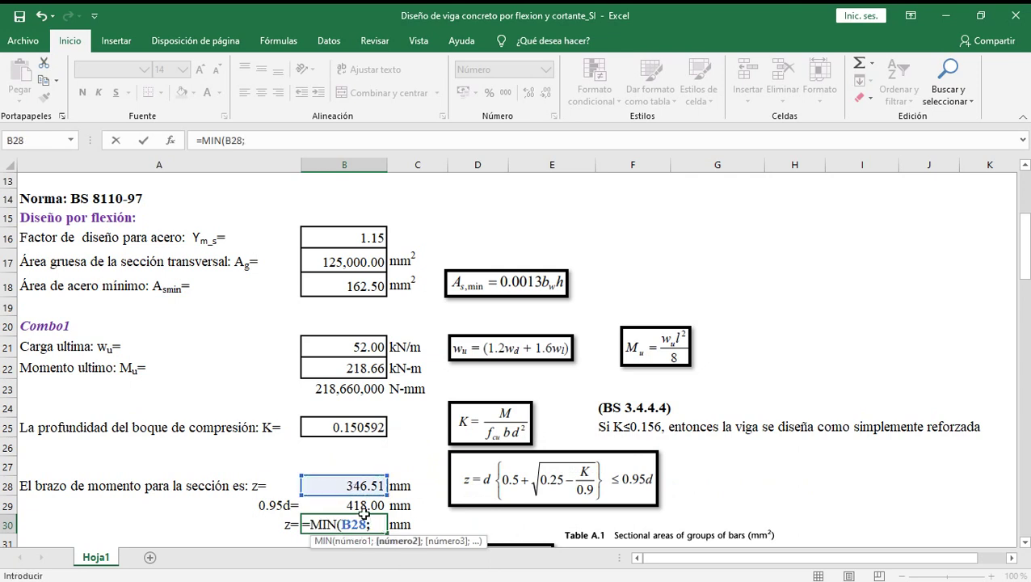
left_click(361, 506)
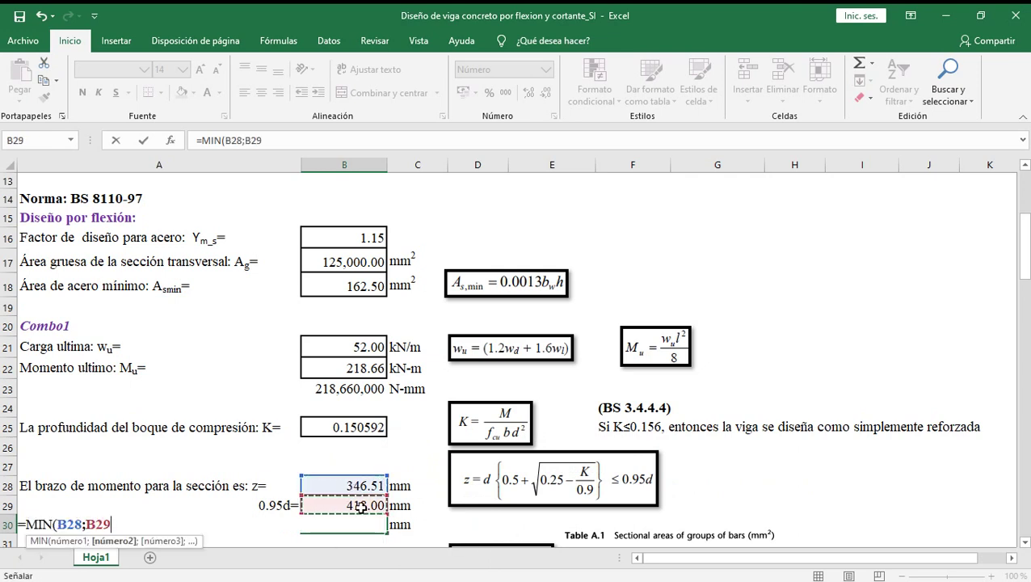
type(")")
key("ctrl+Return")
scroll(347, 501, "down", 1)
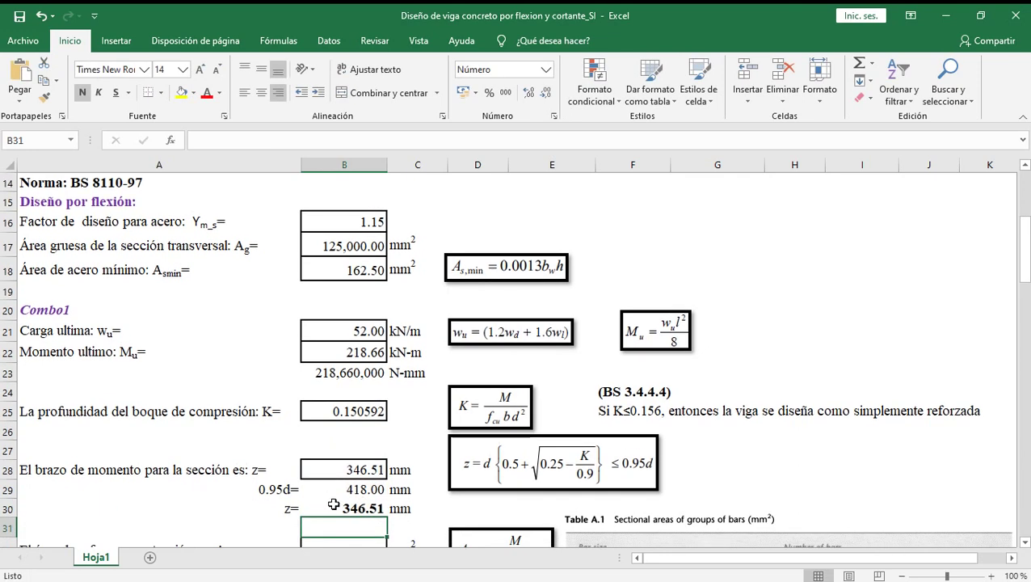
key("ctrl+n")
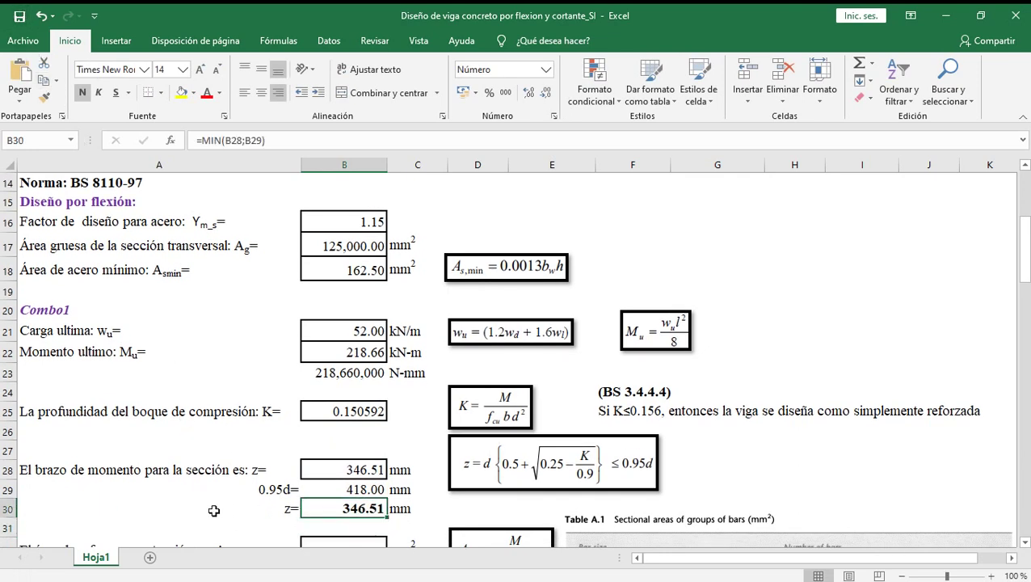
left_click(214, 510)
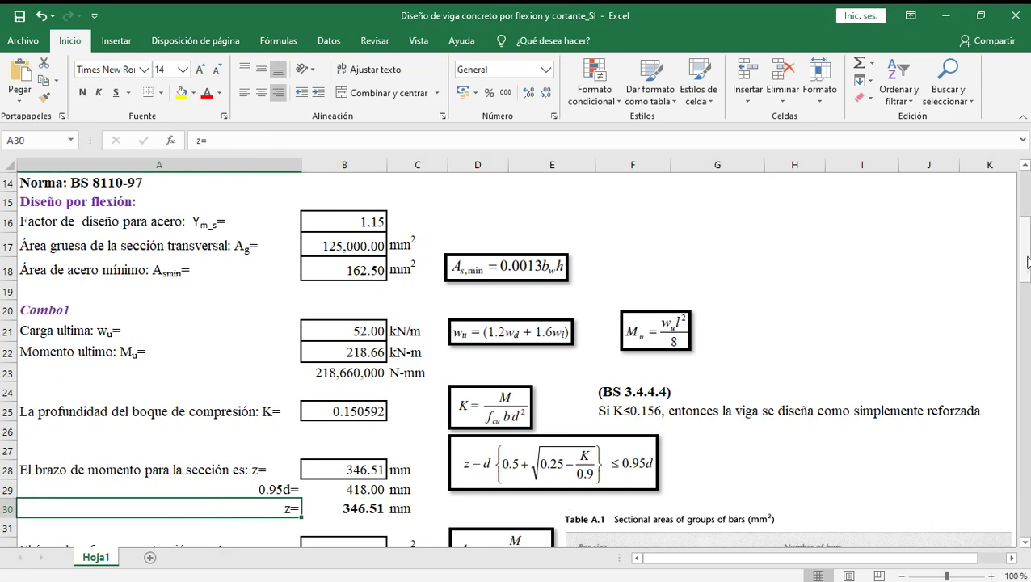
left_click_drag(1028, 262, 1026, 276)
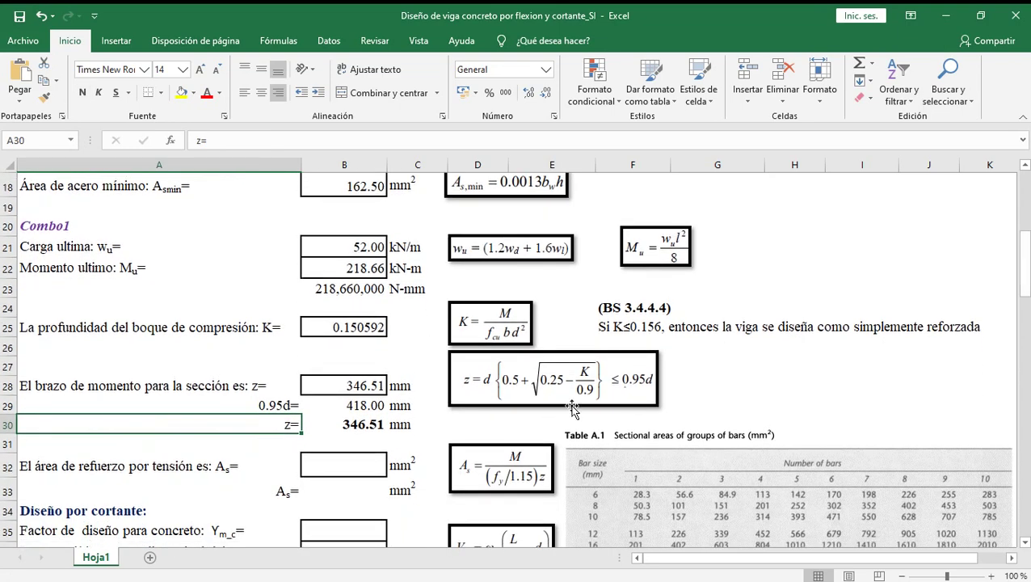
left_click(374, 423)
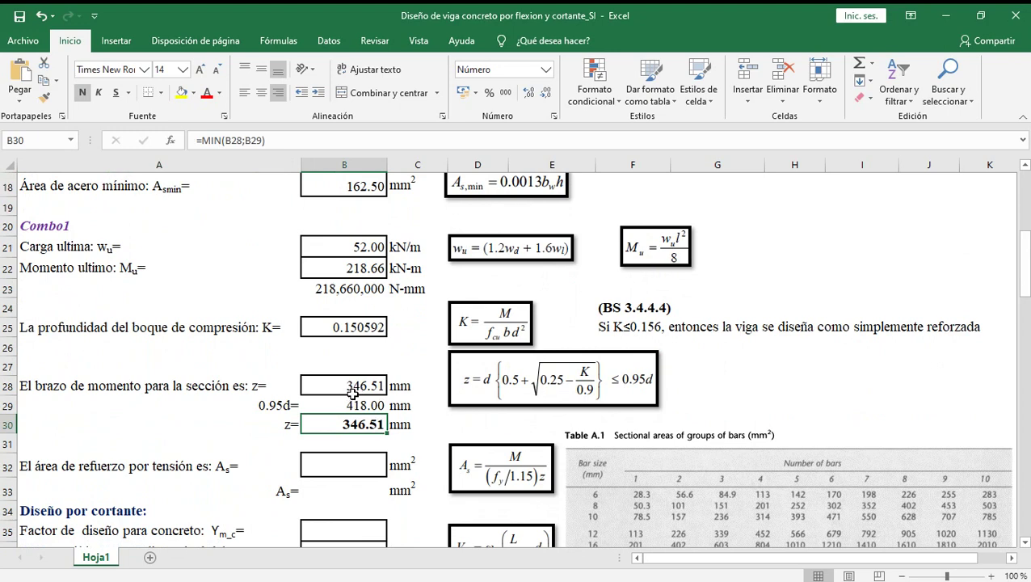
left_click(354, 462)
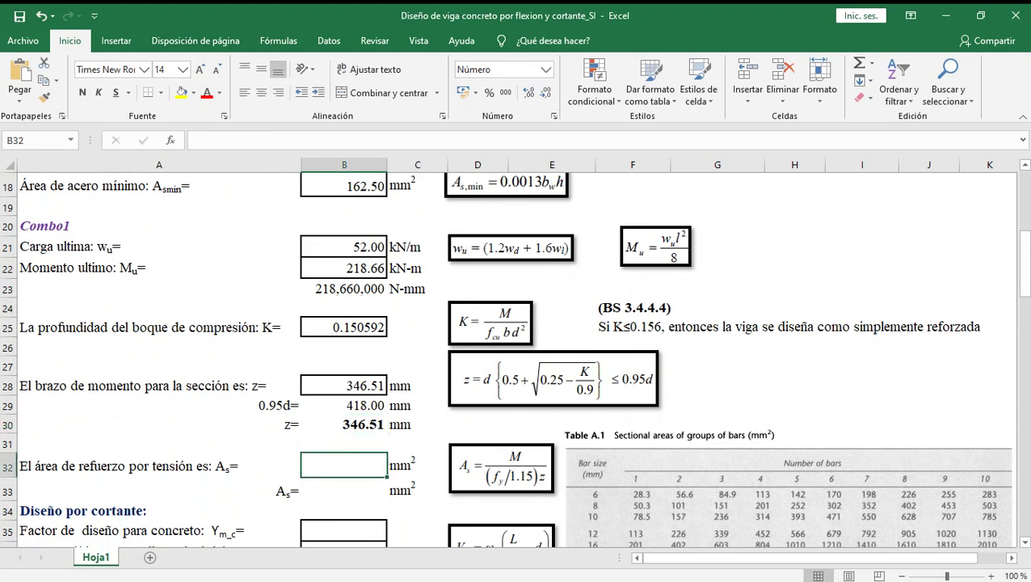
left_click(345, 418)
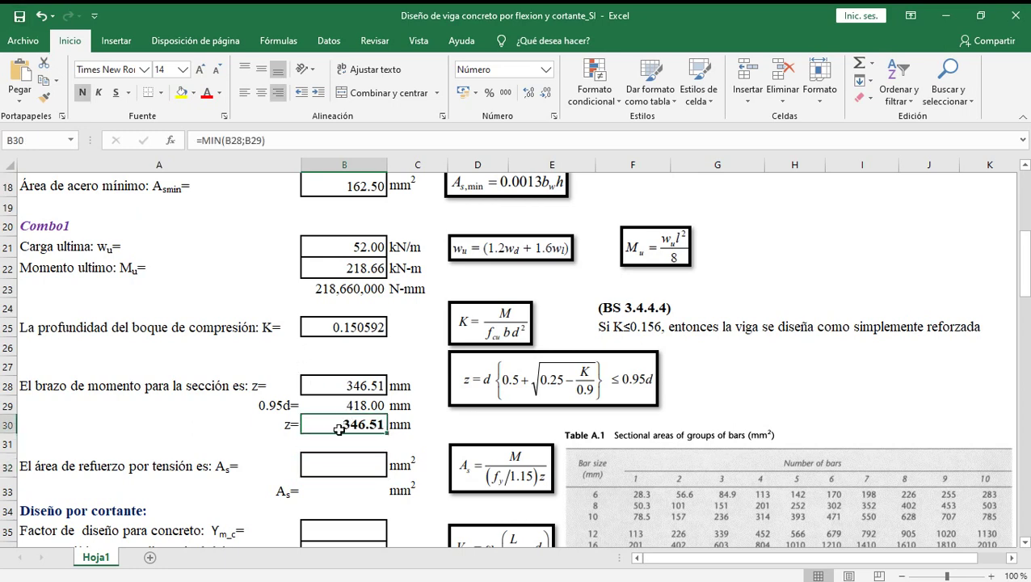
left_click(224, 427)
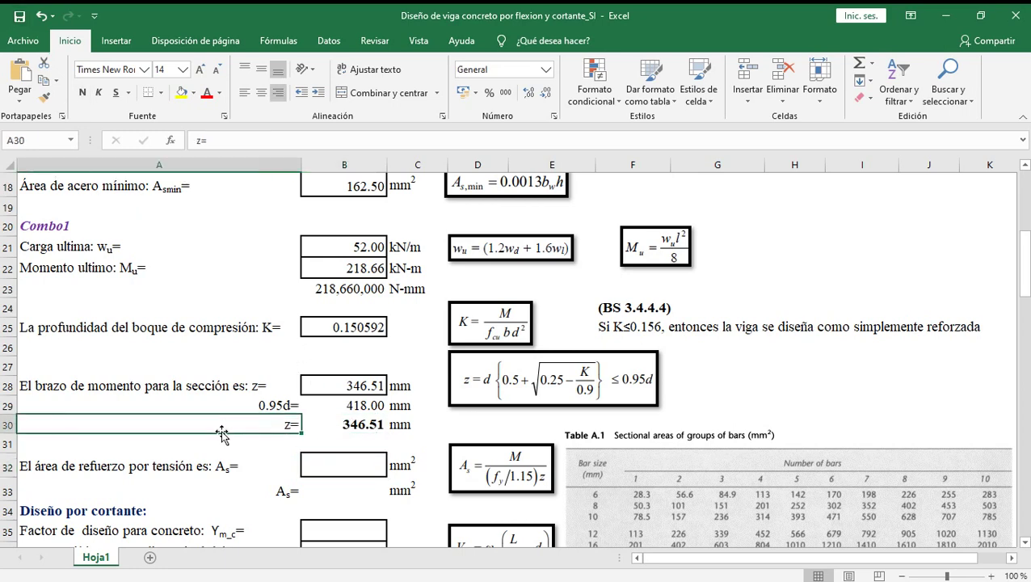
left_click(457, 425)
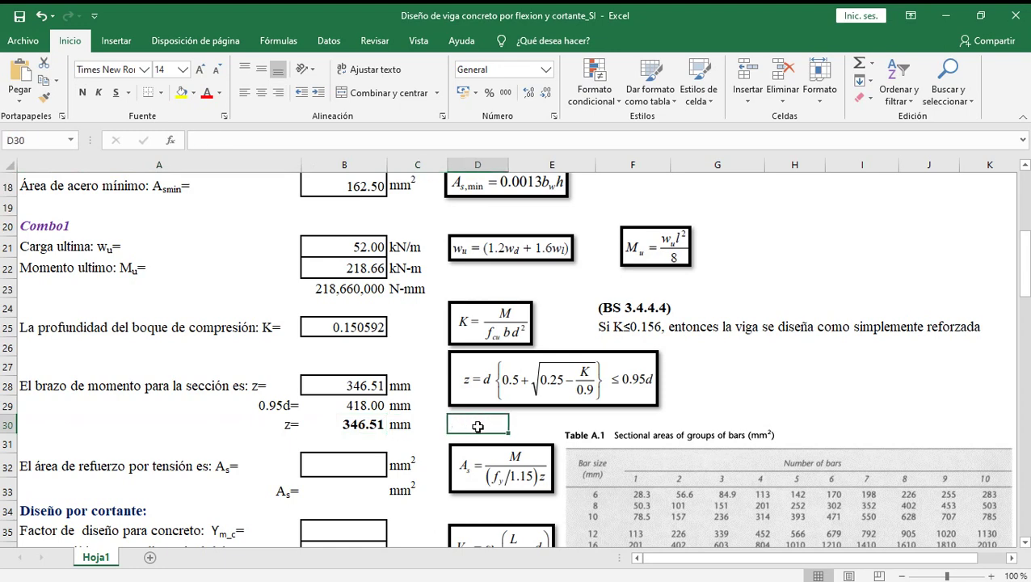
type("=SI")
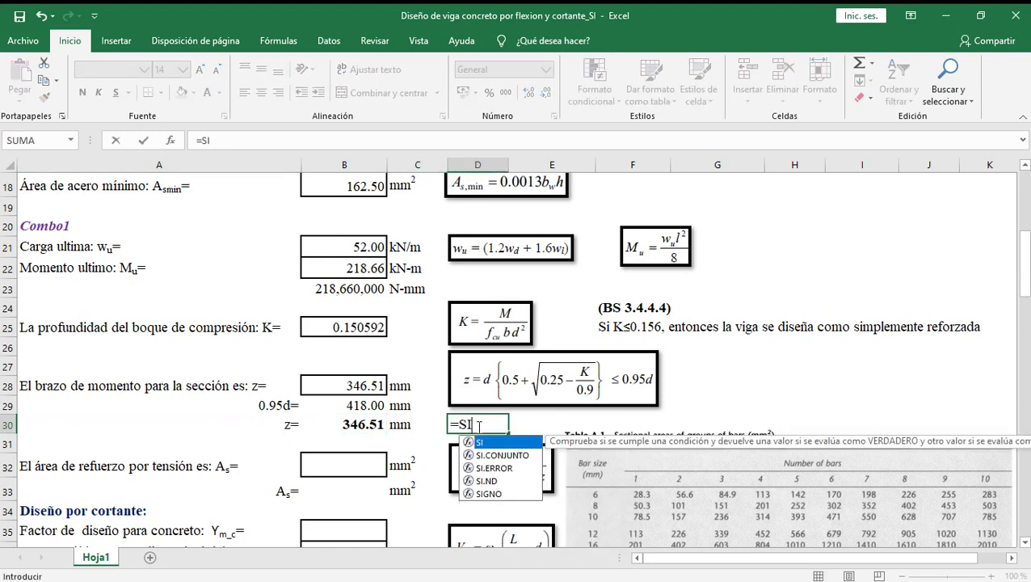
type("(")
left_click(357, 387)
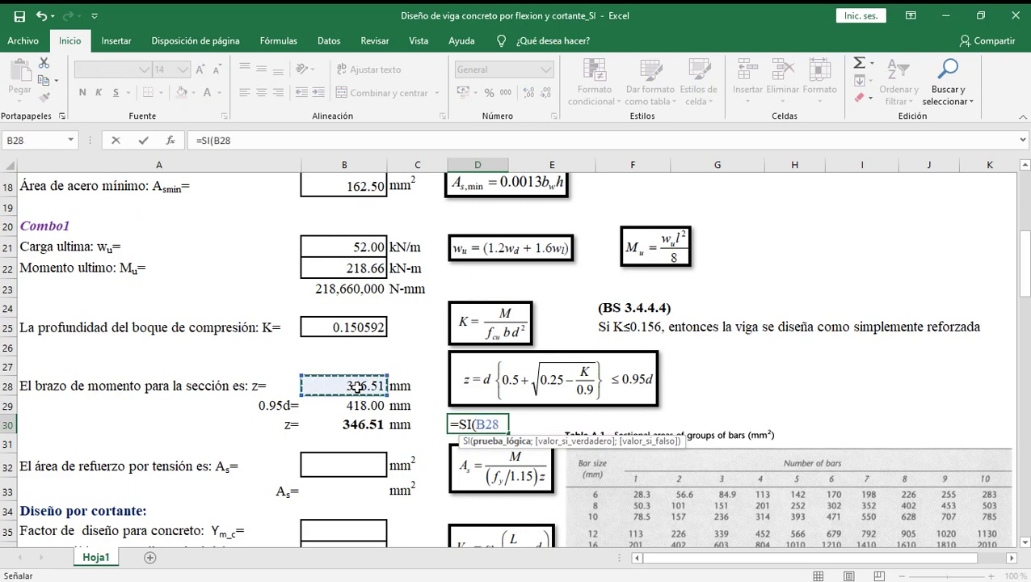
type("<=")
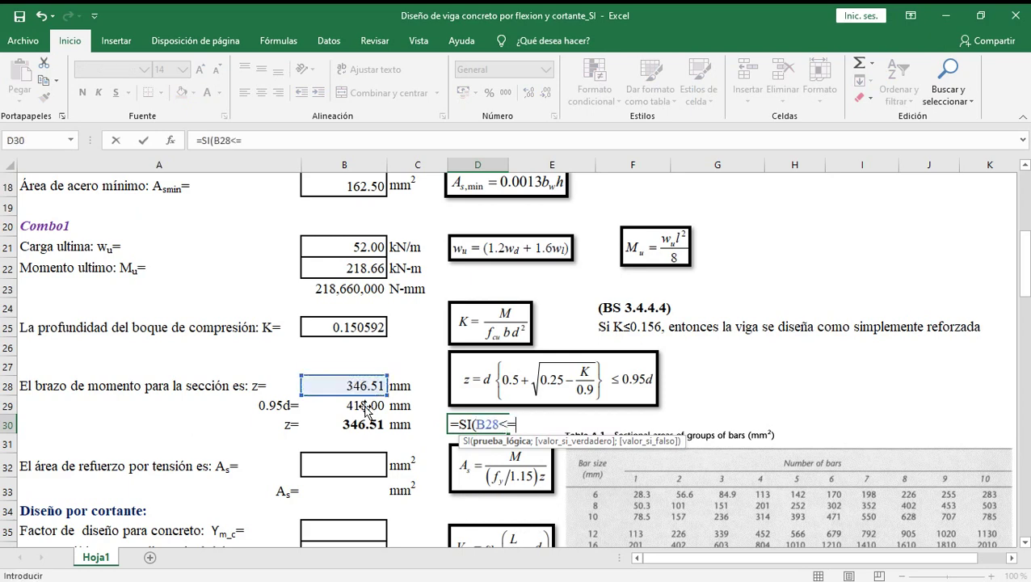
left_click(366, 406)
type(";")
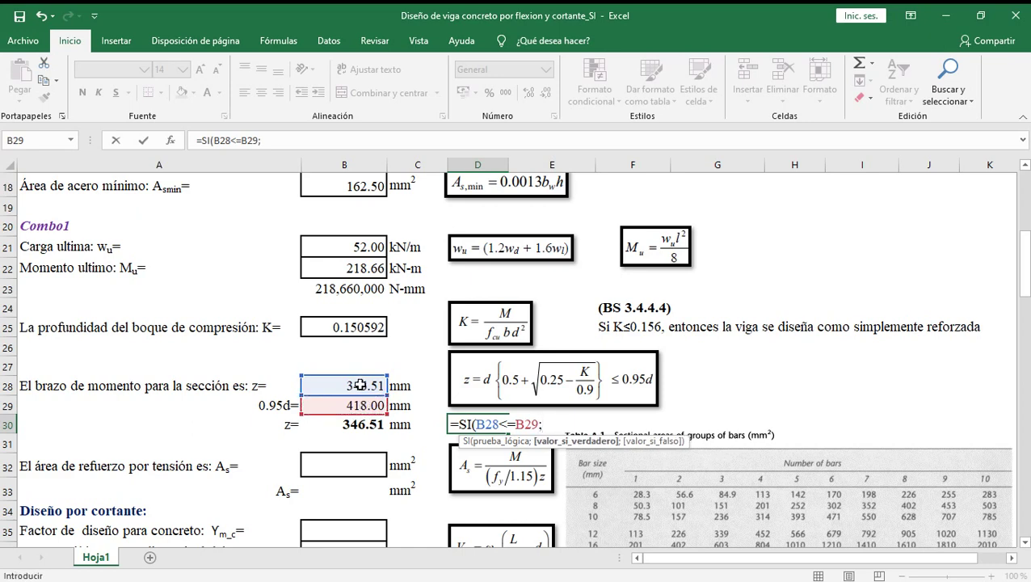
left_click(360, 385)
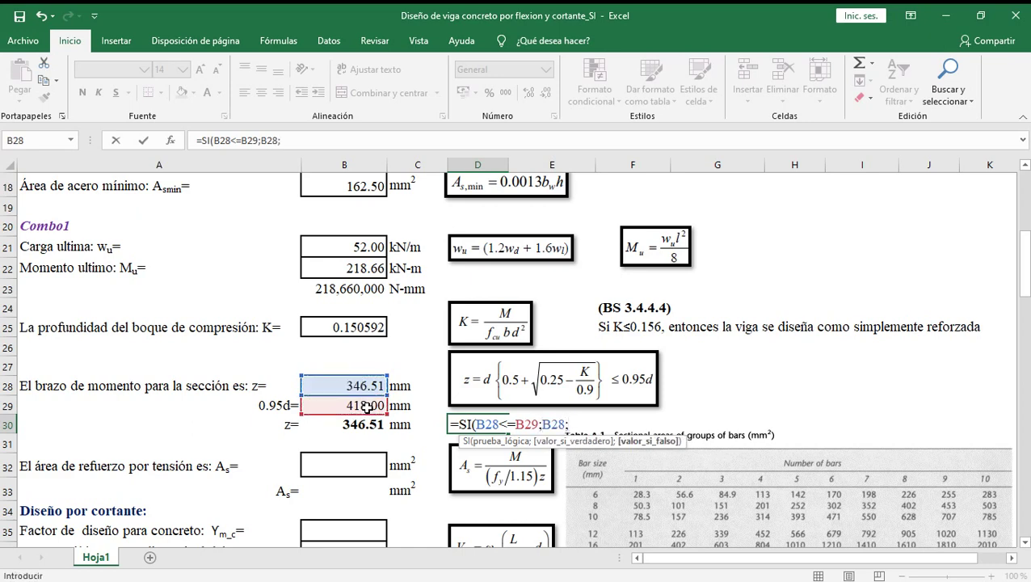
type(";")
left_click(366, 407)
type(")")
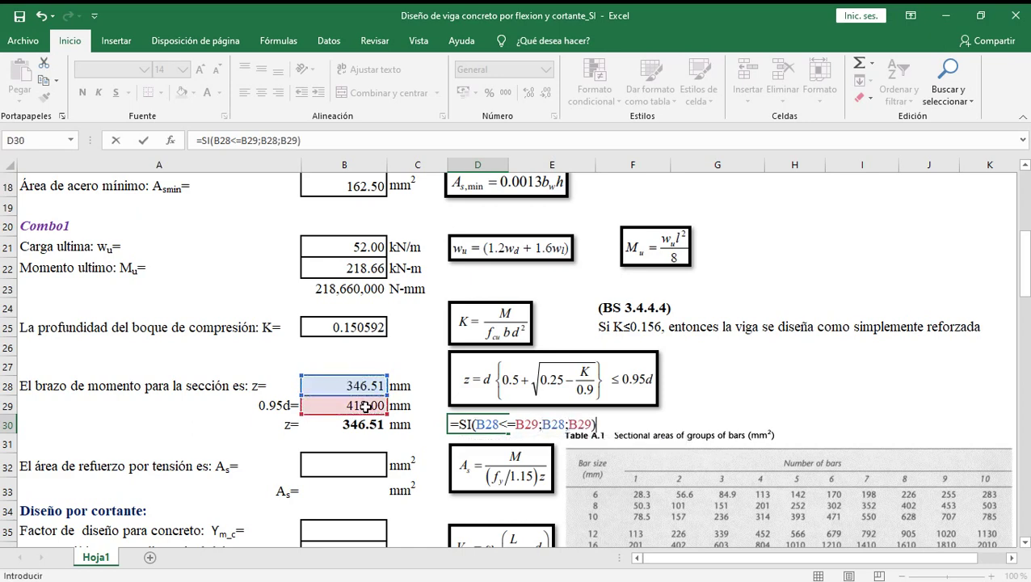
key("Return")
left_click(455, 418)
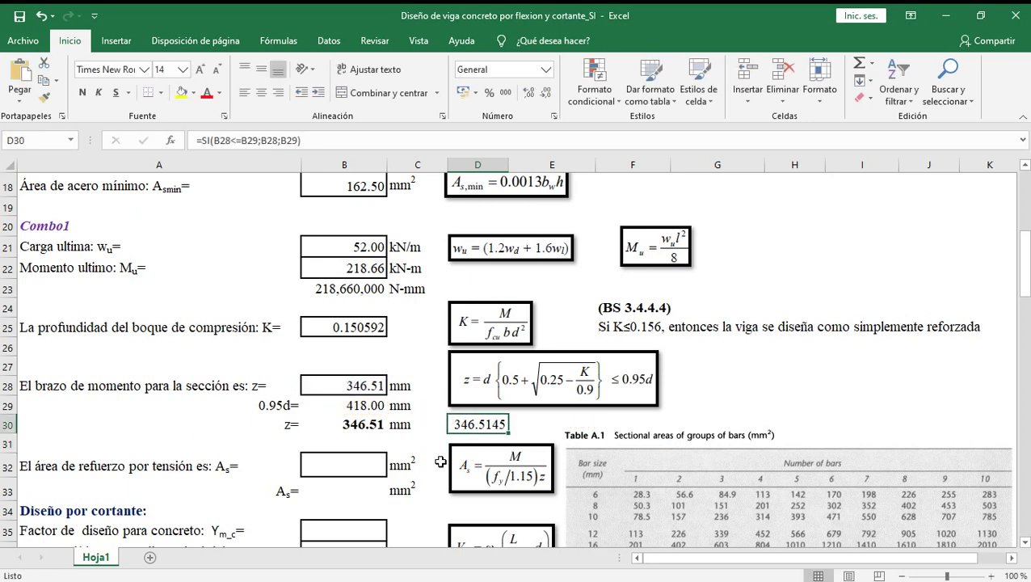
left_click(355, 421)
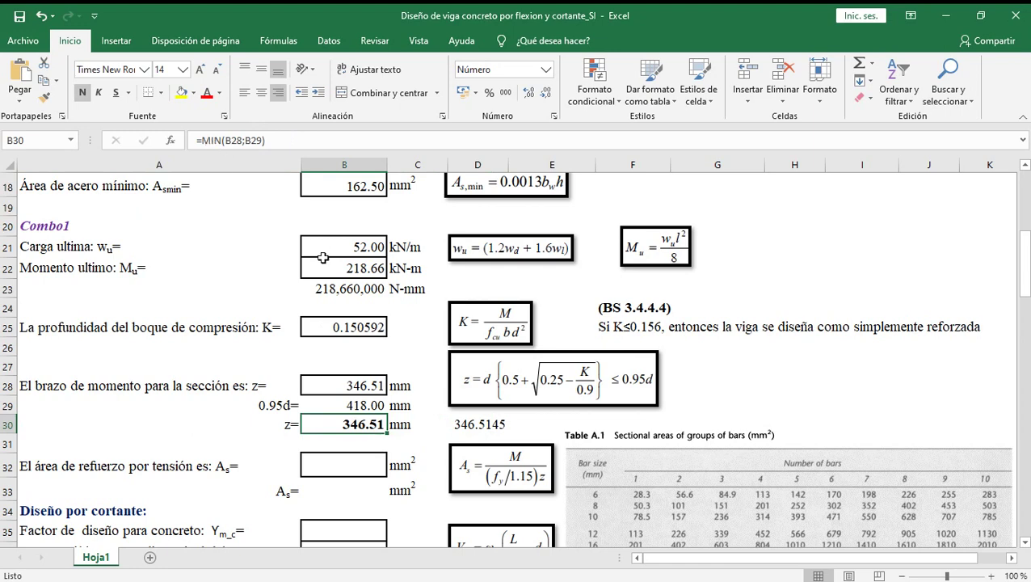
left_click(465, 425)
key("Delete")
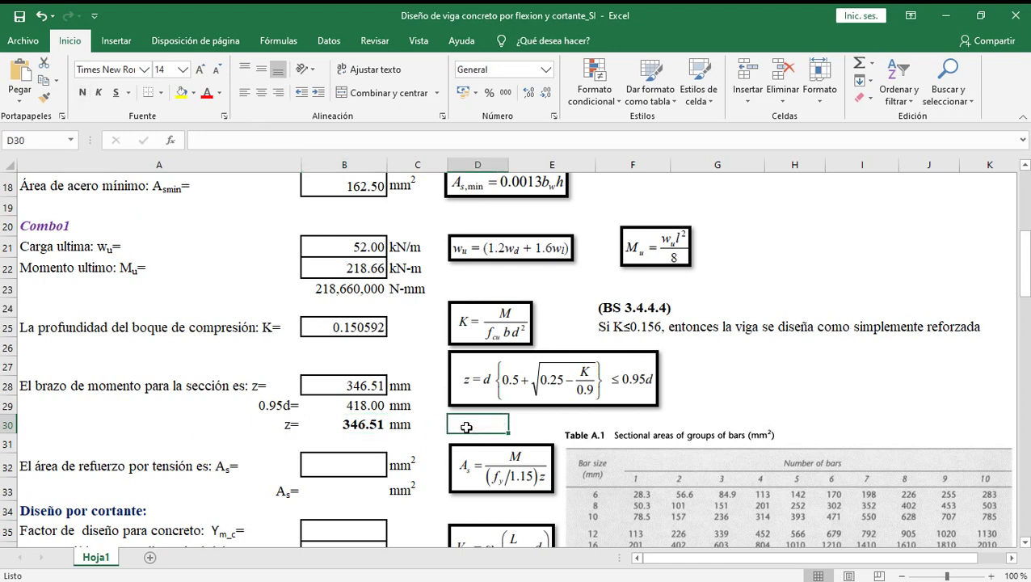
left_click(207, 425)
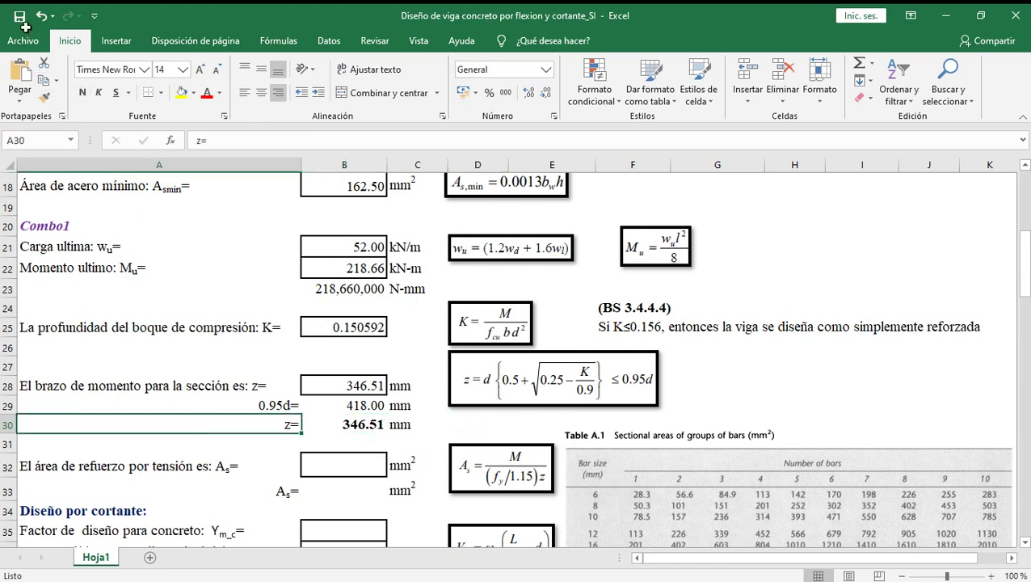
- Start the As formula in B32 as the moment B23 divided by a denominator
left_click(338, 464)
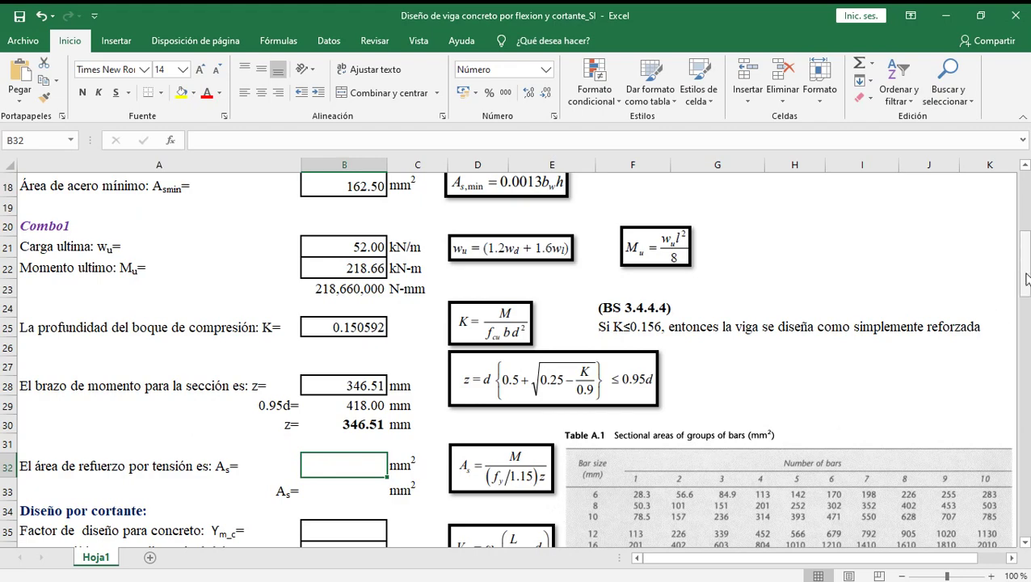
left_click_drag(1026, 279, 1026, 264)
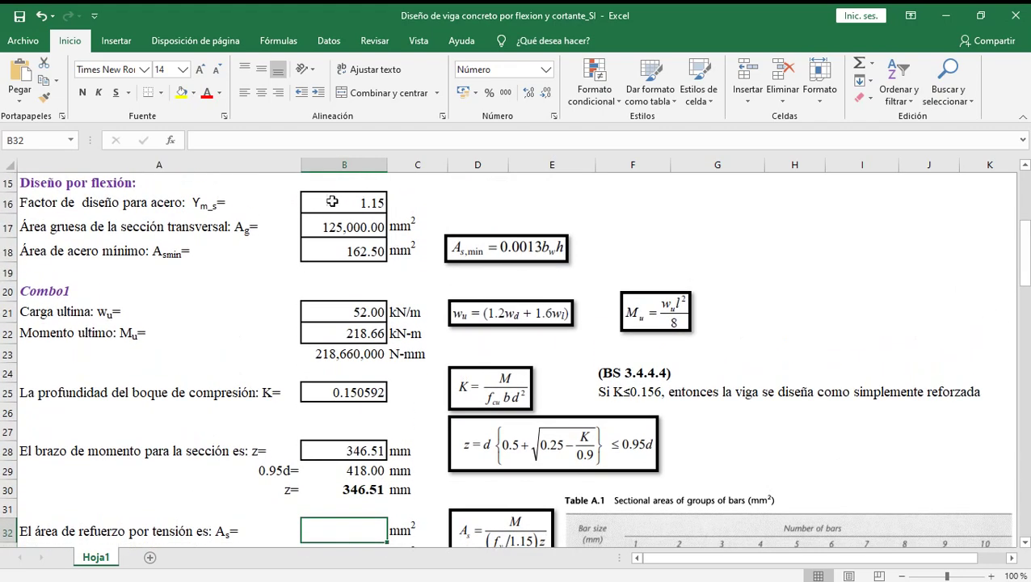
type("=")
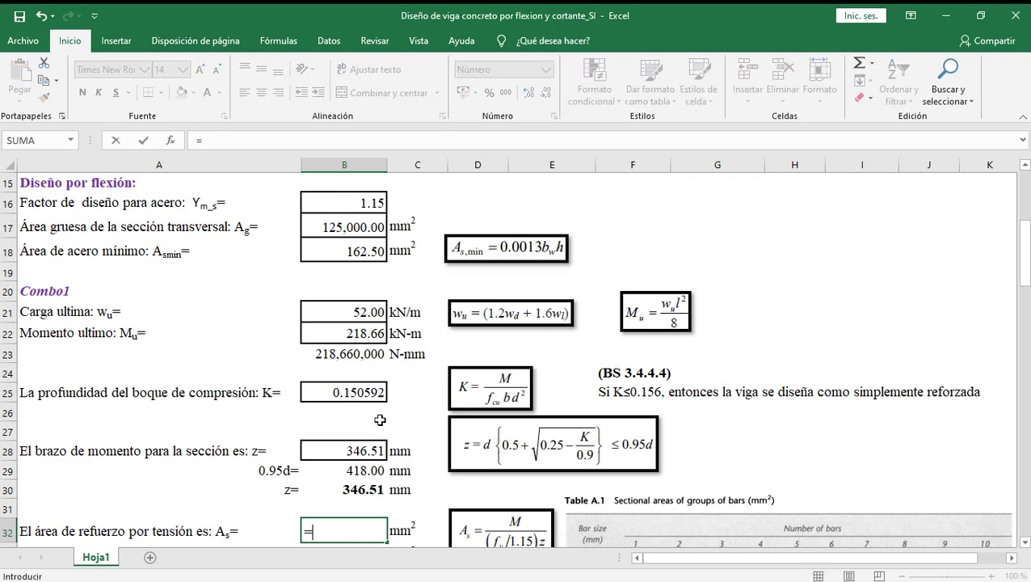
left_click(358, 356)
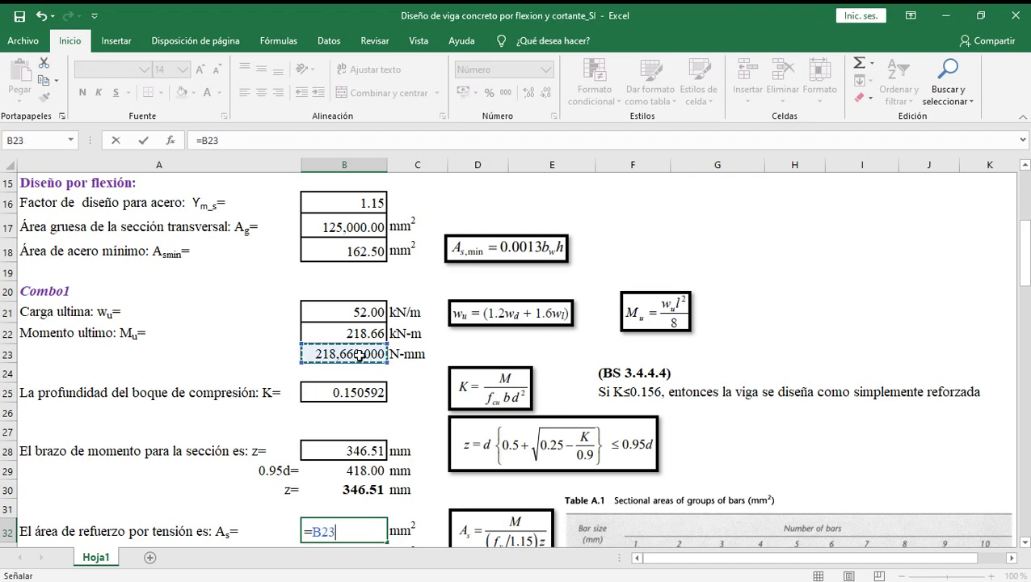
type("/(")
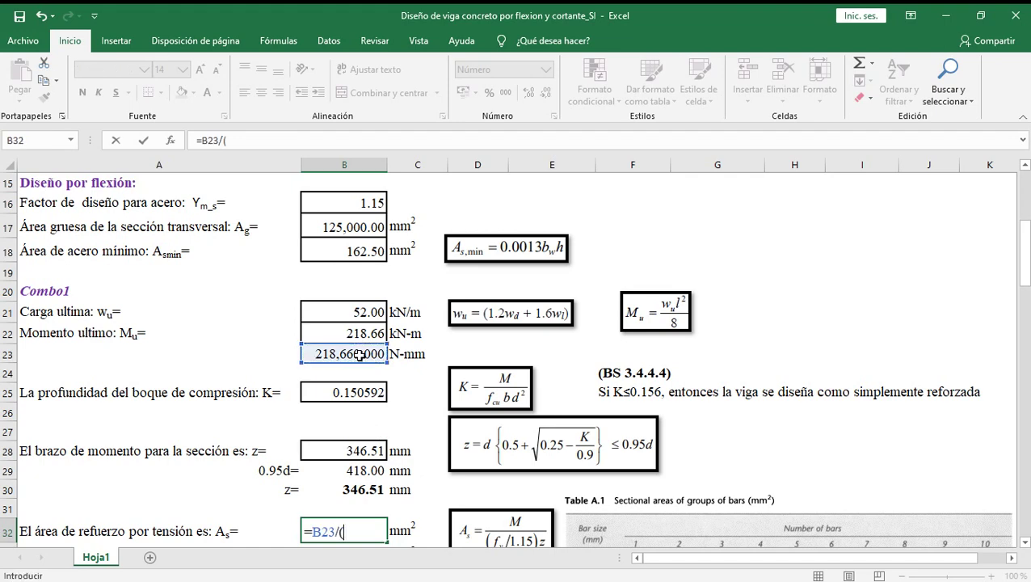
mouse_move(1024, 252)
left_mouse_down()
mouse_move(1025, 236)
mouse_move(1026, 265)
mouse_move(1025, 249)
left_mouse_up()
left_click(362, 207)
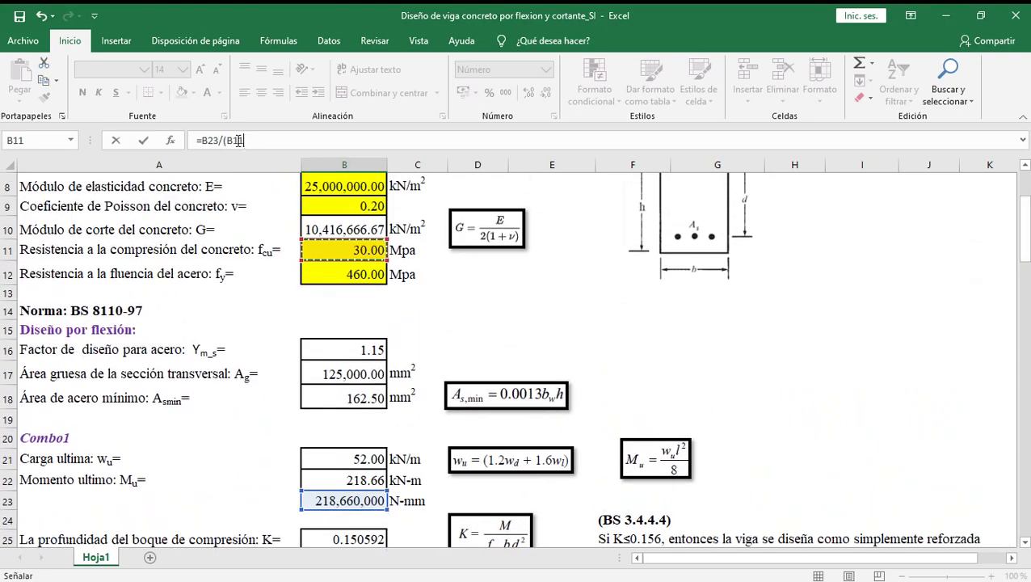
- Build the denominator from fy in B12, divided by γs in B16, multiplied by z in B30
left_click_drag(244, 140, 226, 140)
left_click(340, 273)
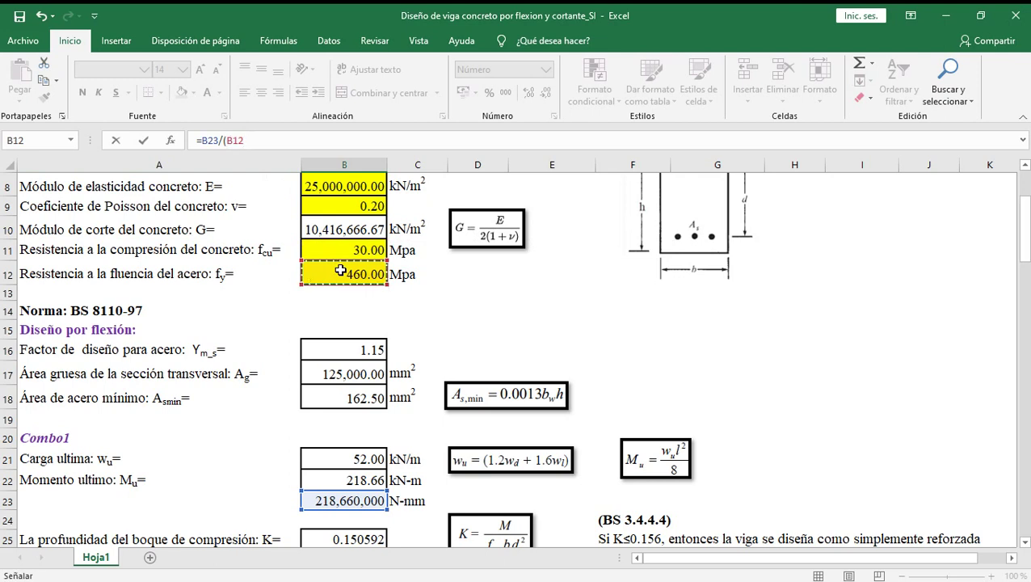
type("/")
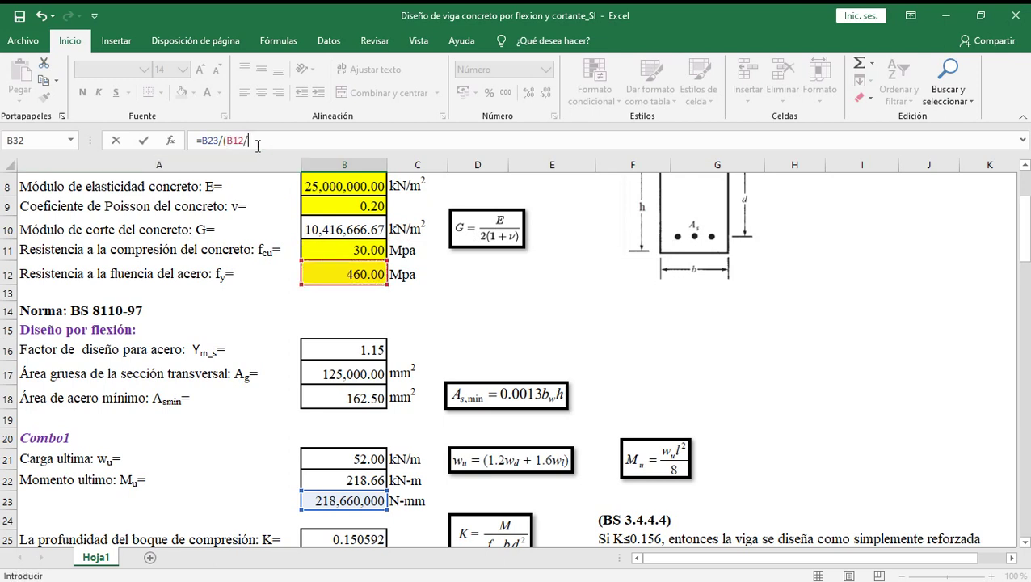
left_click(373, 345)
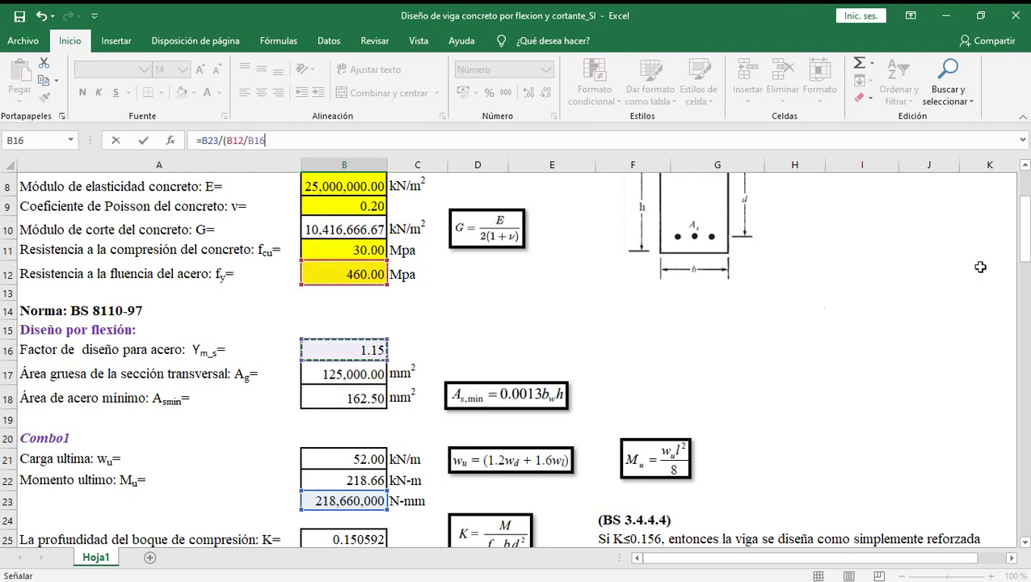
left_click_drag(1025, 235, 1025, 248)
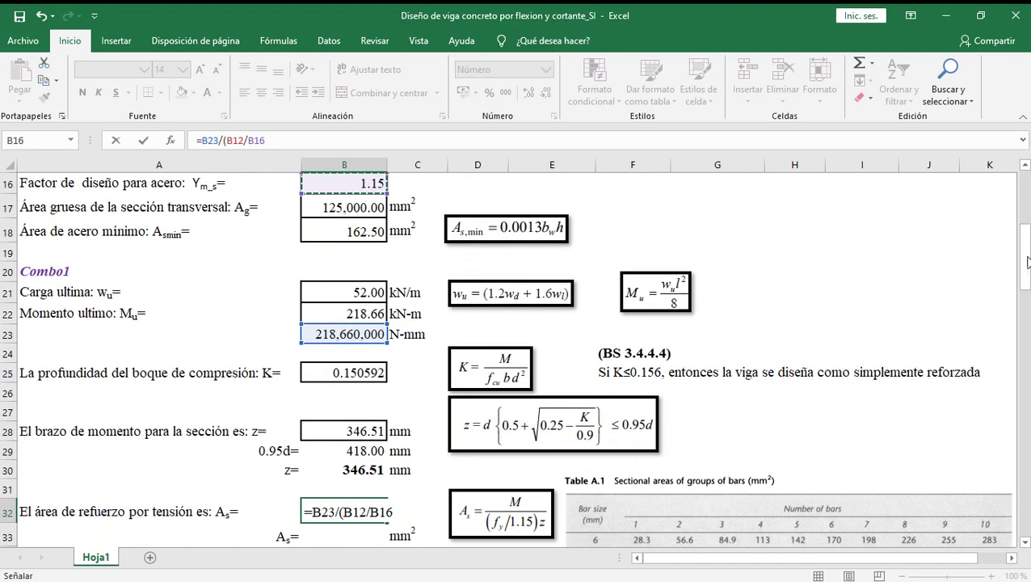
type(")*")
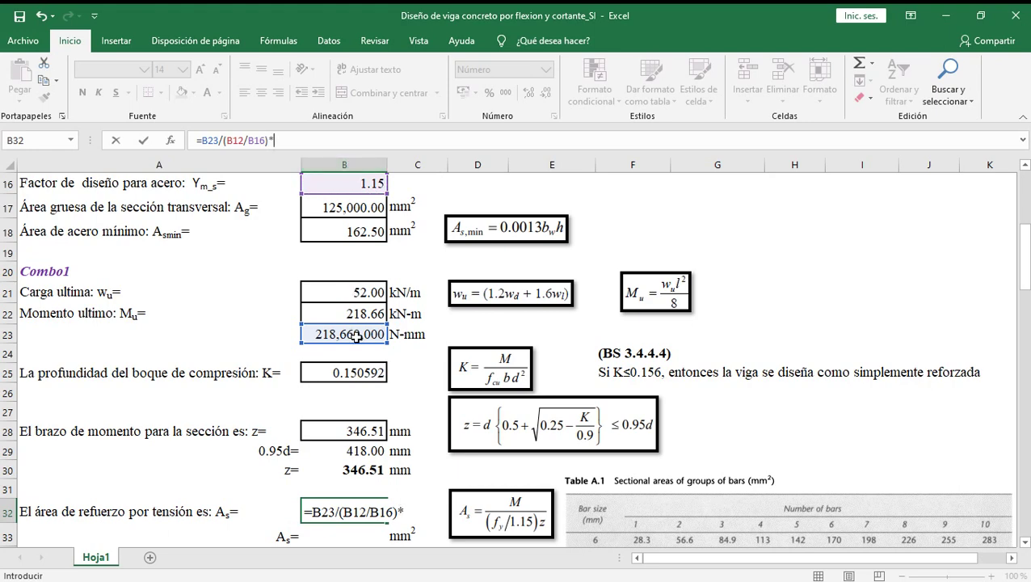
left_click(354, 468)
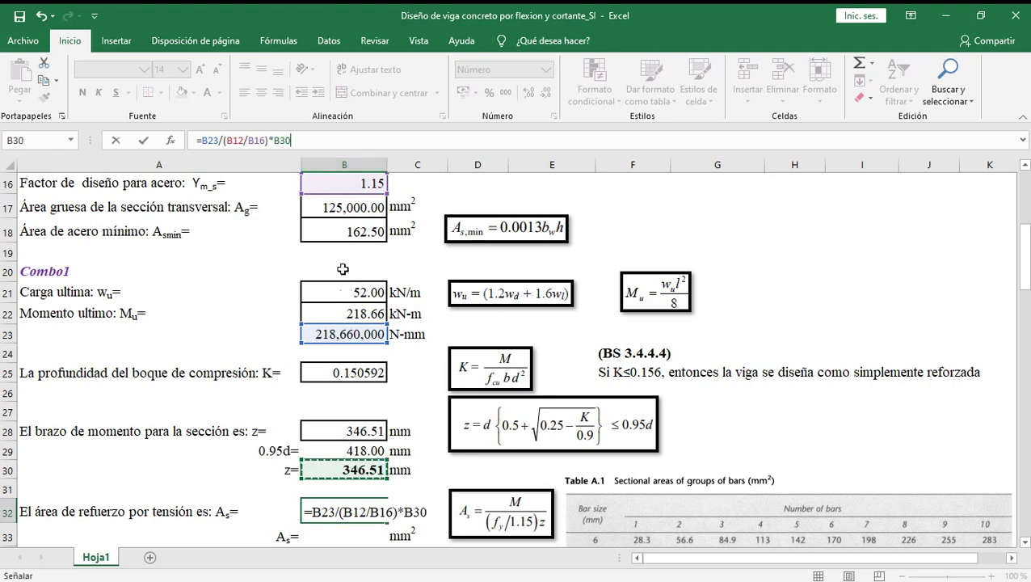
type(")")
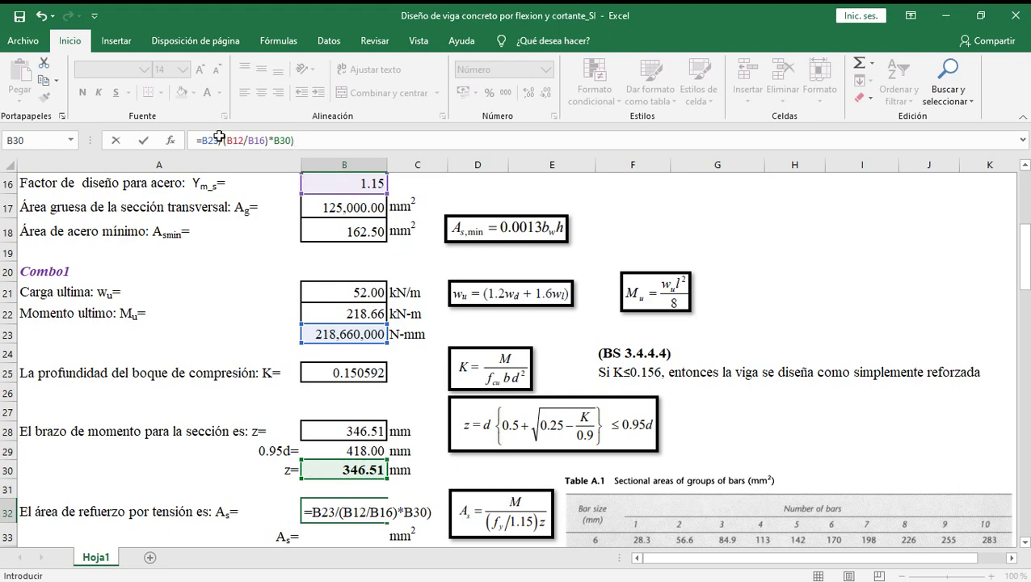
left_click(224, 141)
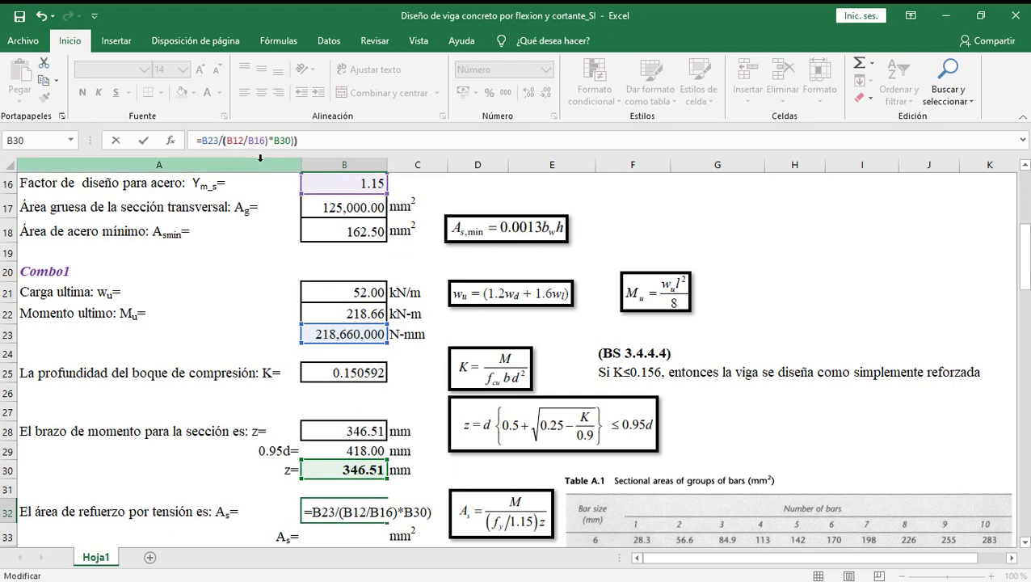
- Commit the As formula in B32 and format it with a thousands separator
type("(")
key("Return")
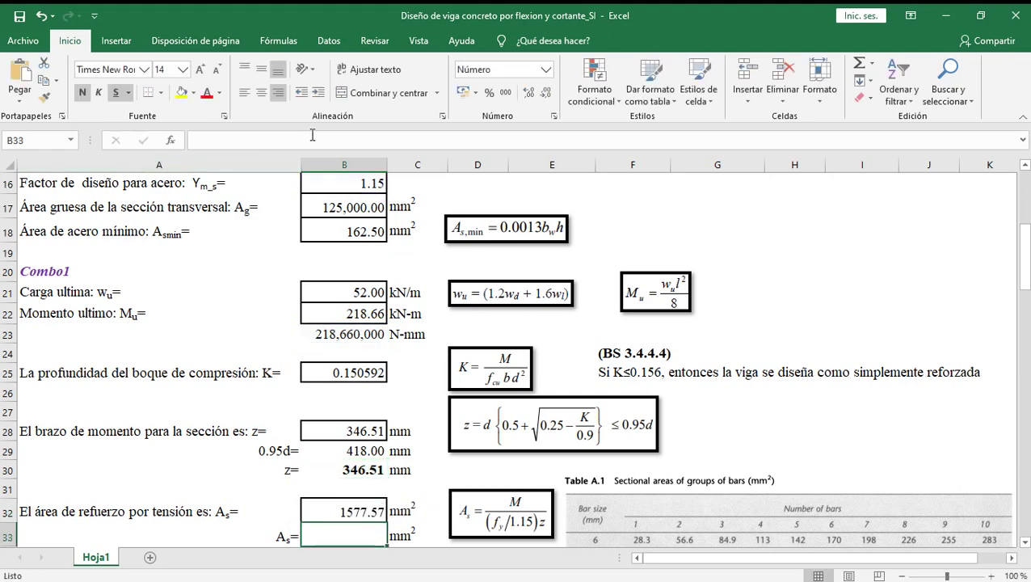
left_click(379, 506)
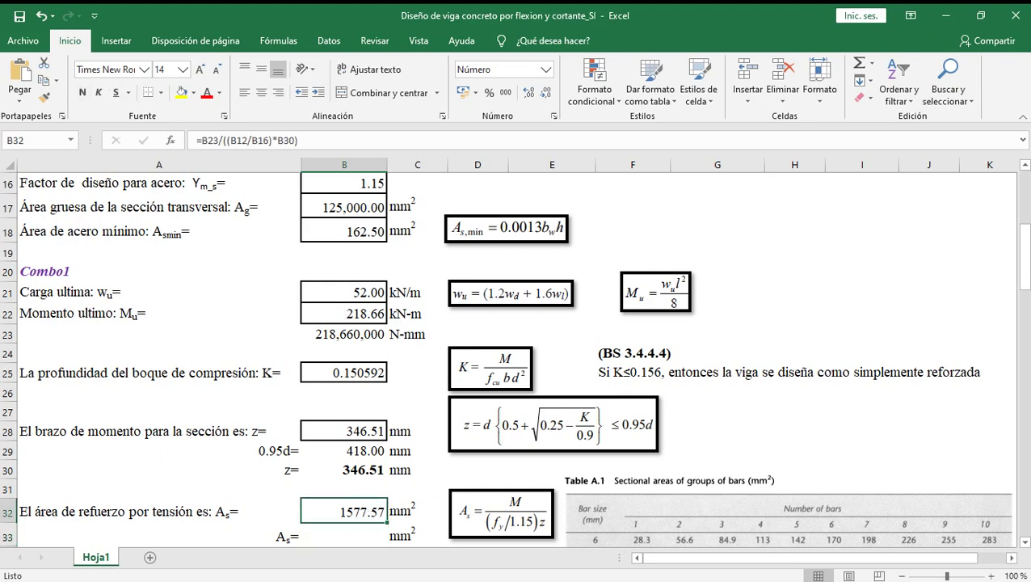
scroll(349, 509, "down", 1)
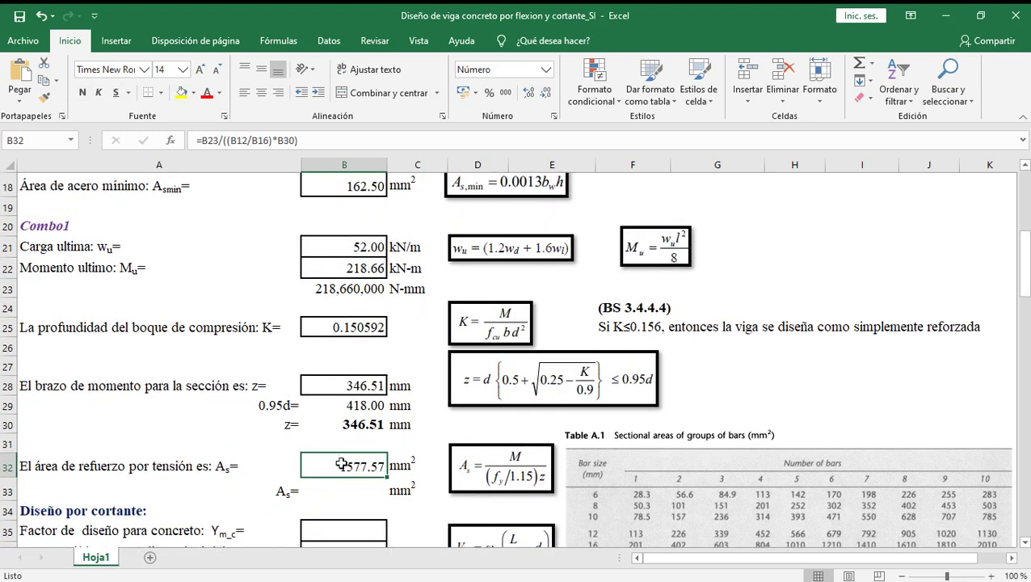
right_click(341, 465)
left_click(374, 401)
left_click(293, 329)
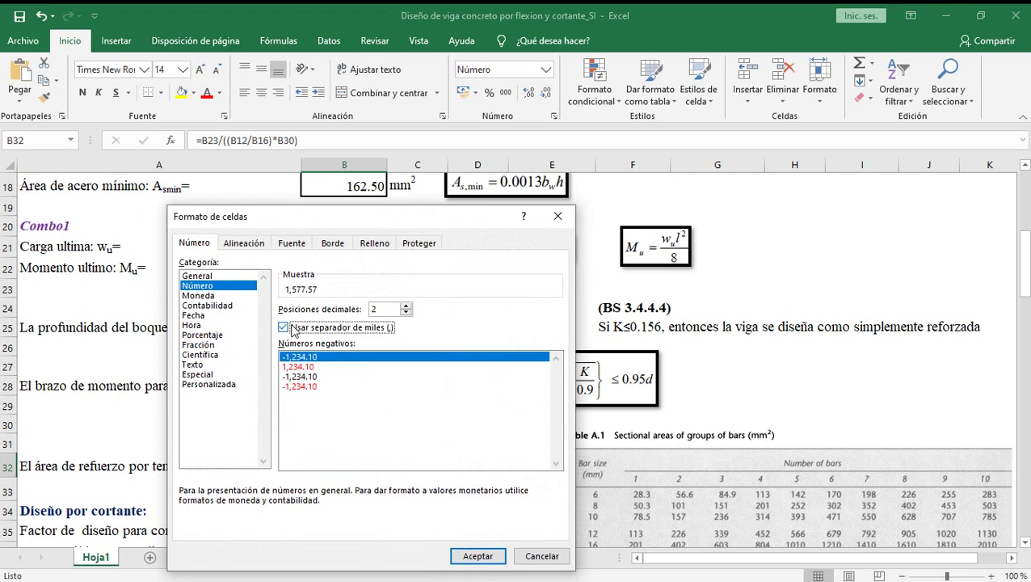
left_click(467, 556)
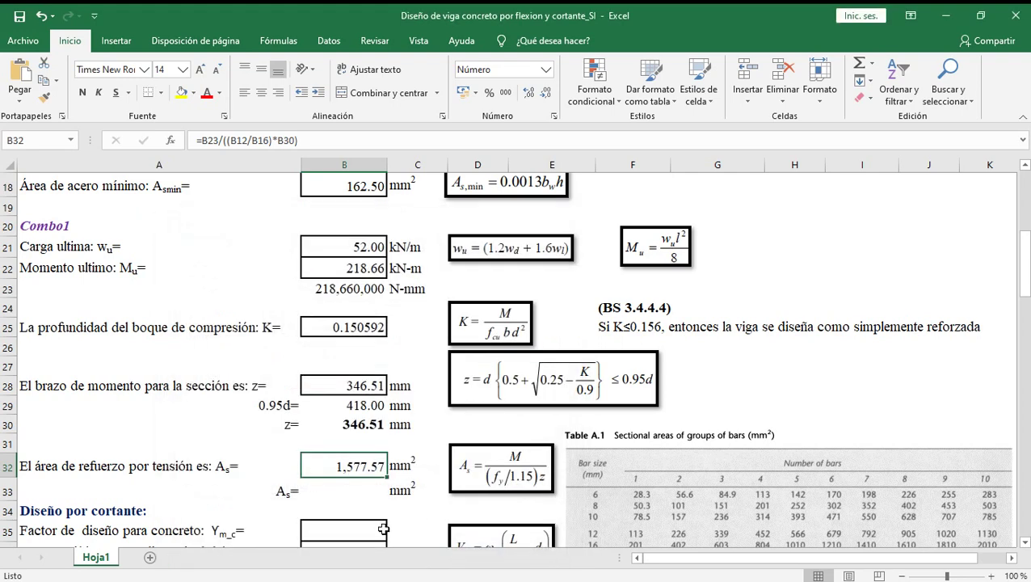
- Save, then enter =SI(B32<=B18;B18;B32) in B33 to take the governing steel area
left_click(332, 483)
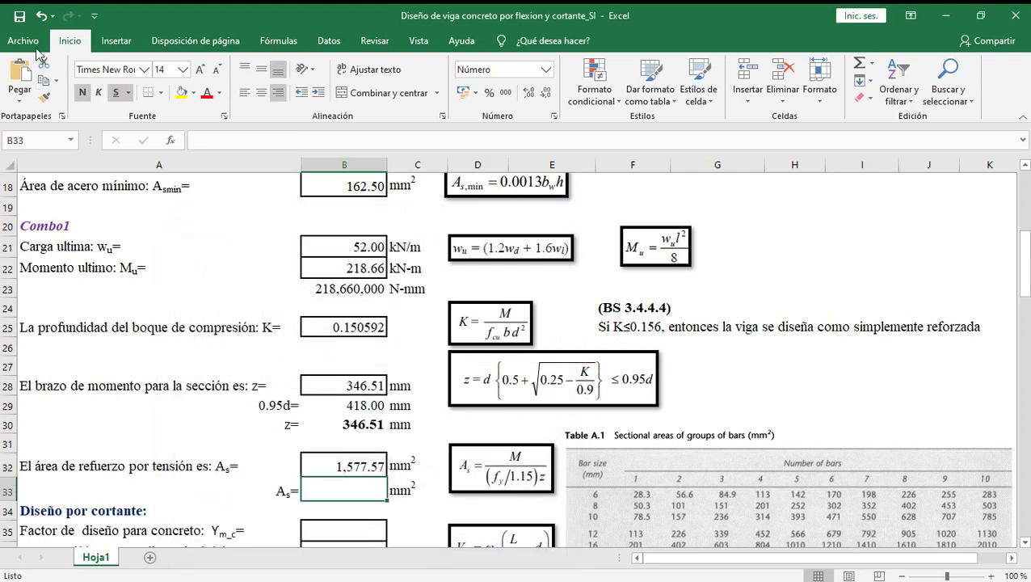
left_click(19, 15)
type("=")
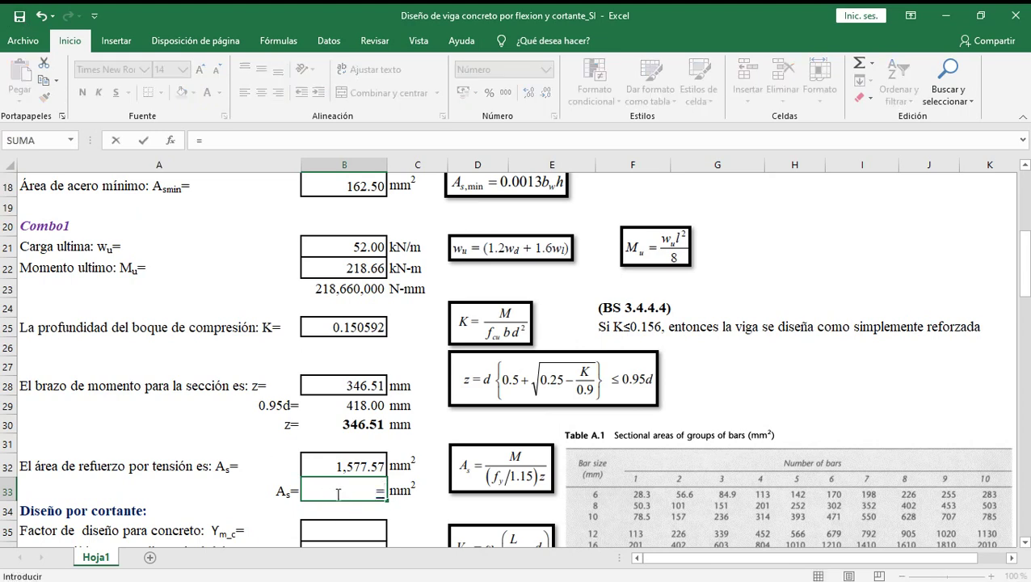
type("SI")
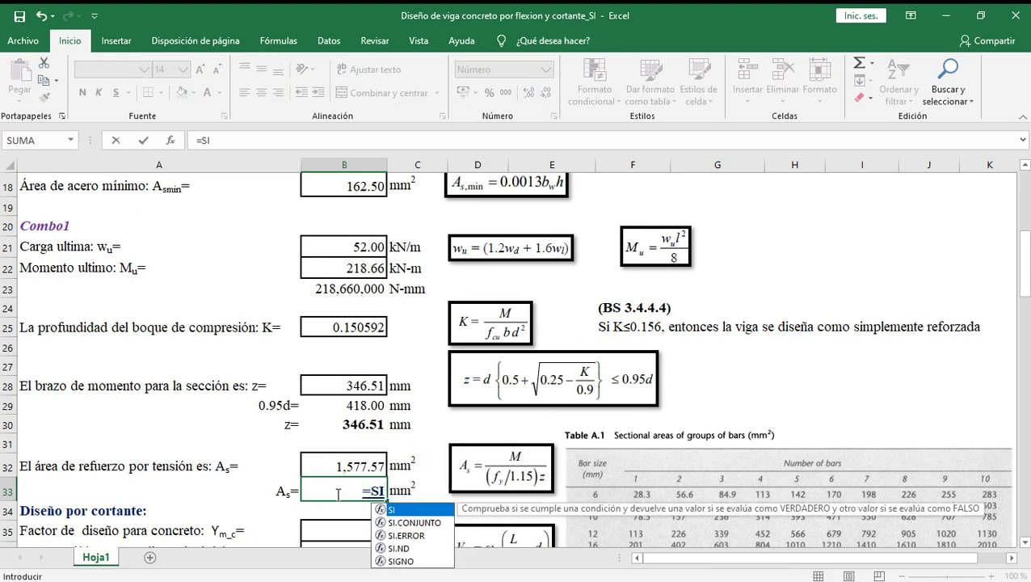
type("(")
left_click(341, 466)
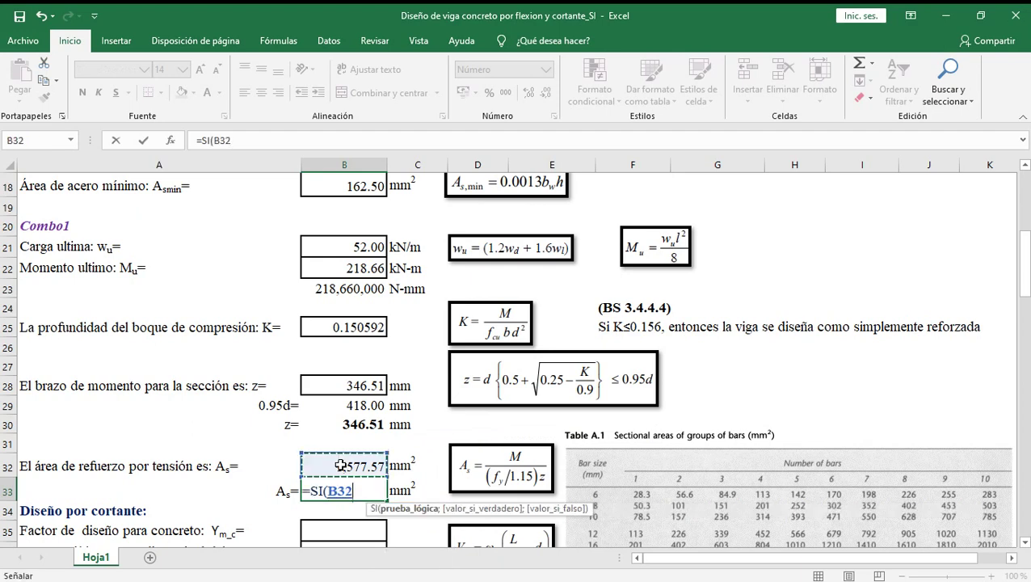
type("<=")
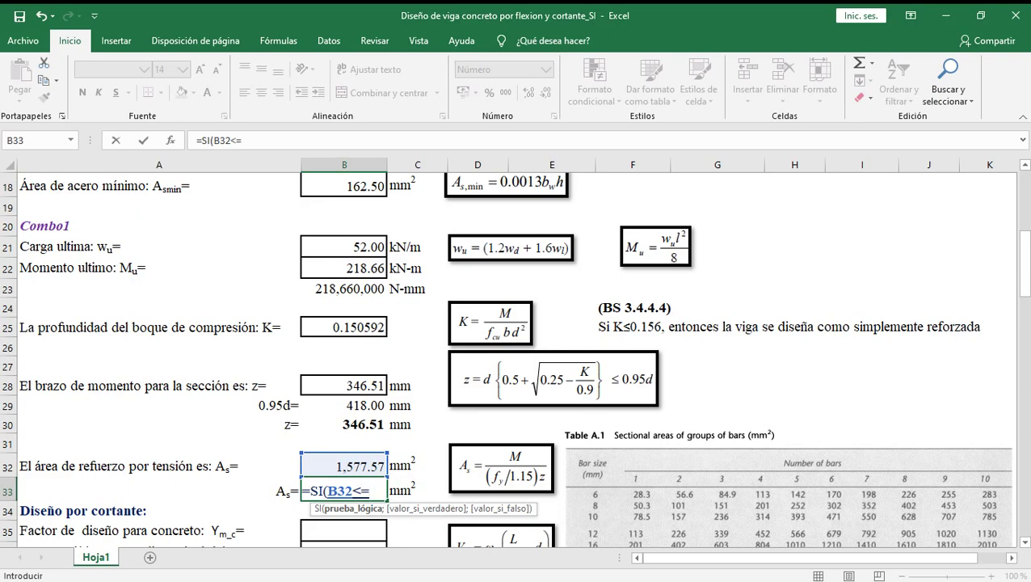
mouse_move(1023, 264)
left_mouse_down()
mouse_move(1022, 230)
mouse_move(1023, 249)
left_mouse_up()
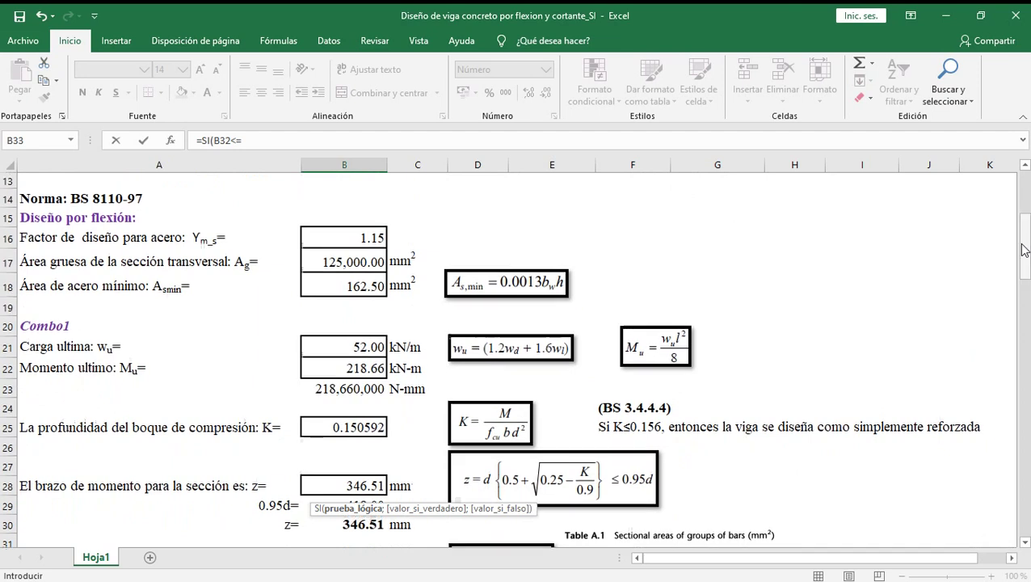
left_click(376, 290)
type(";")
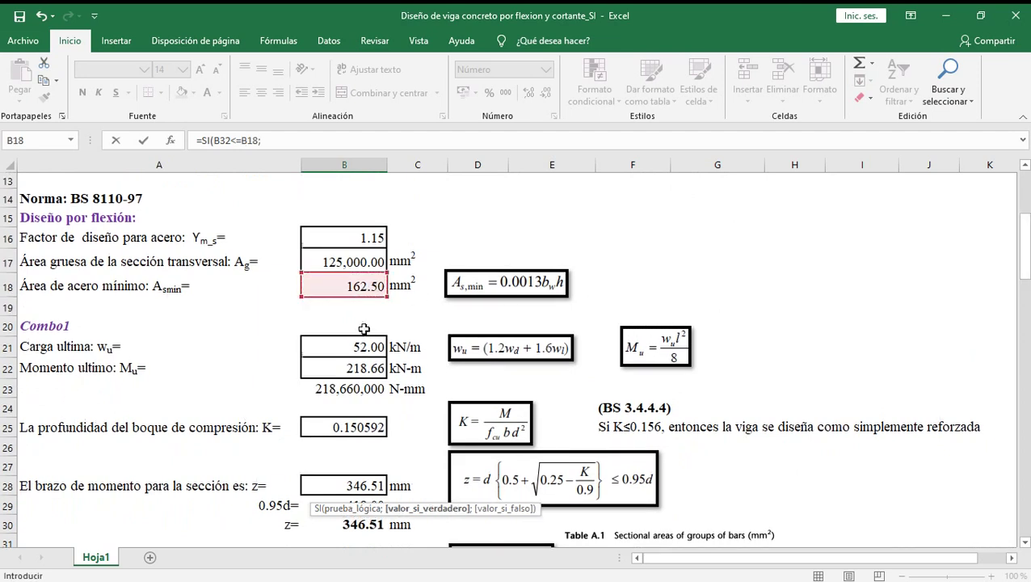
left_click(352, 288)
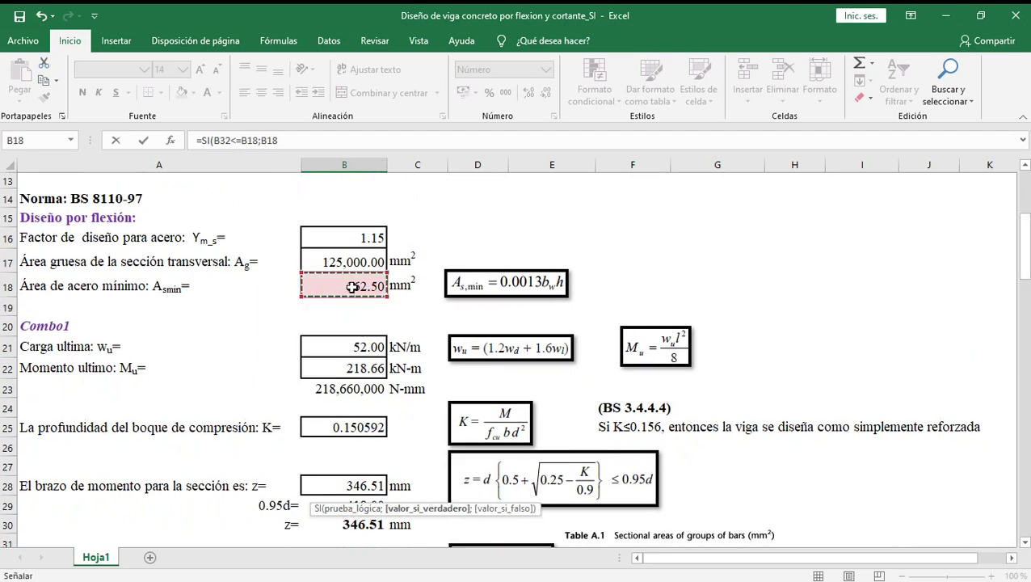
type(";")
left_click_drag(1023, 235, 1023, 270)
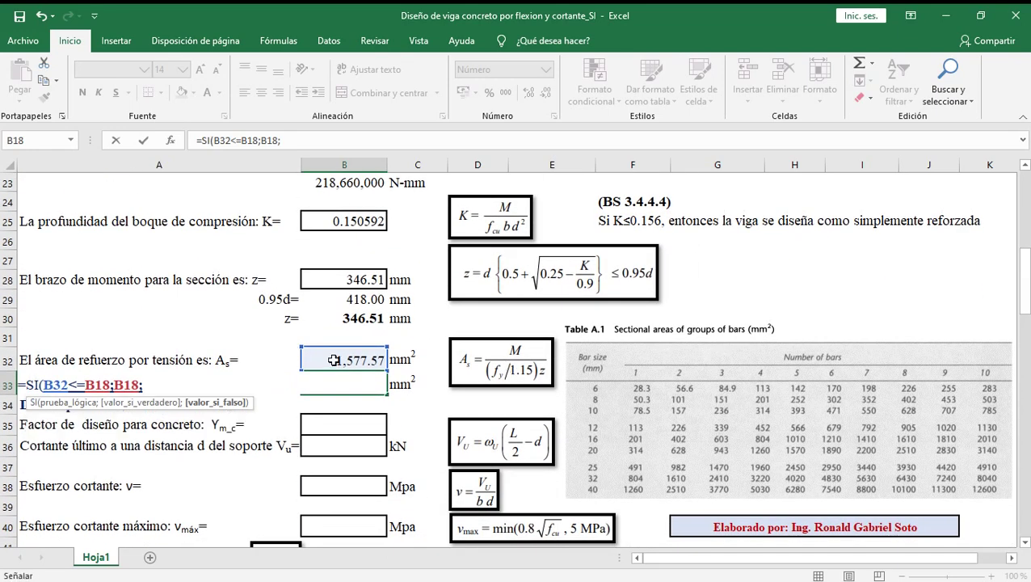
left_click(334, 360)
type(")")
key("Return")
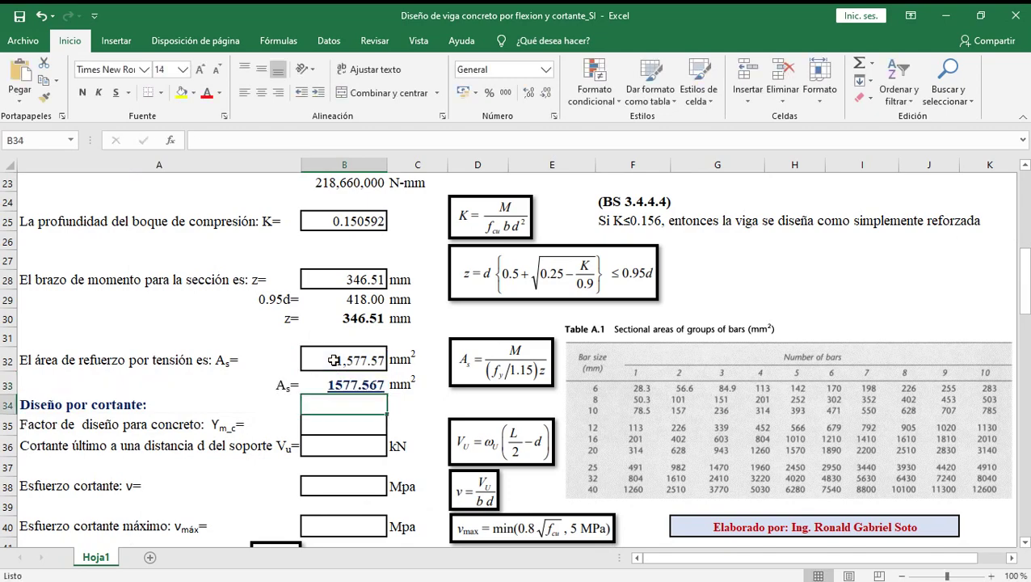
- Give B33 a thousands separator so it shows 1,577.567
left_click(317, 383)
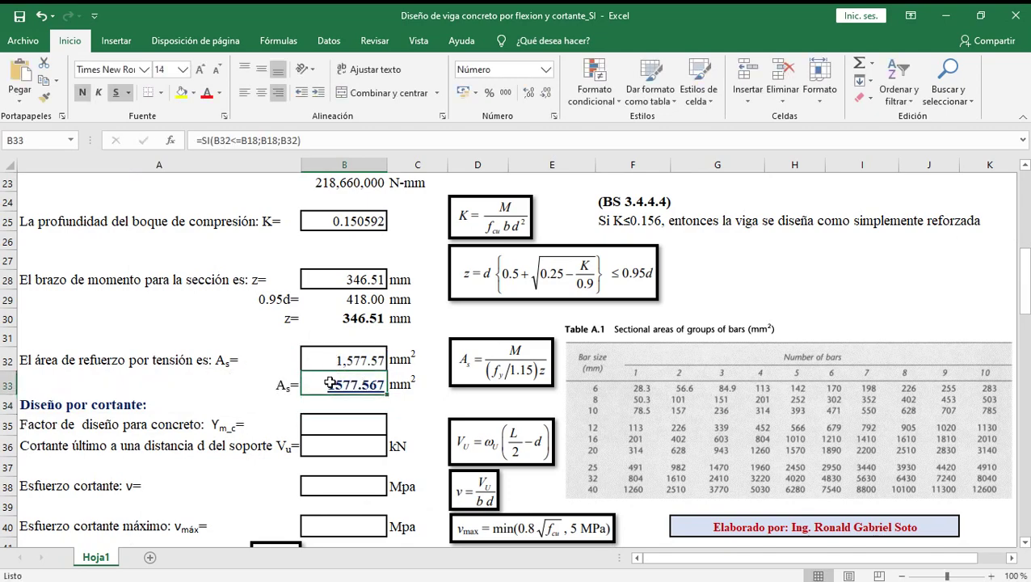
right_click(331, 387)
left_click(380, 322)
left_click(313, 245)
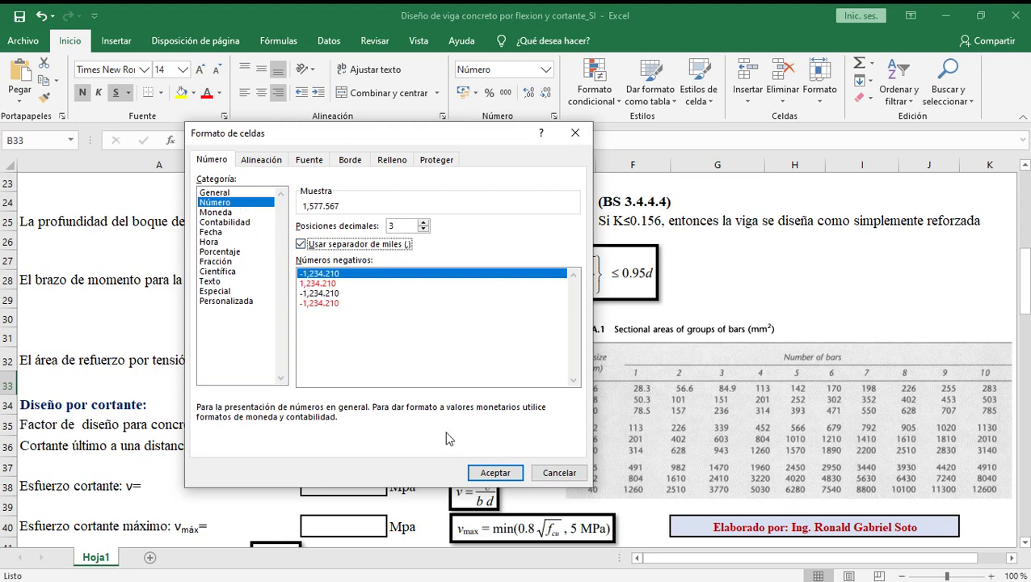
left_click(494, 473)
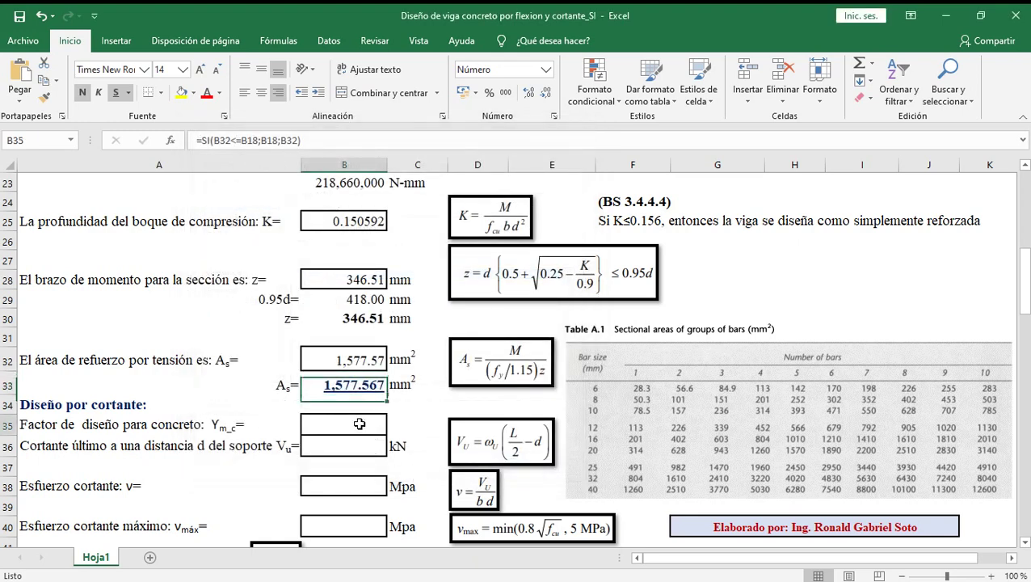
left_click(338, 422)
left_click(18, 15)
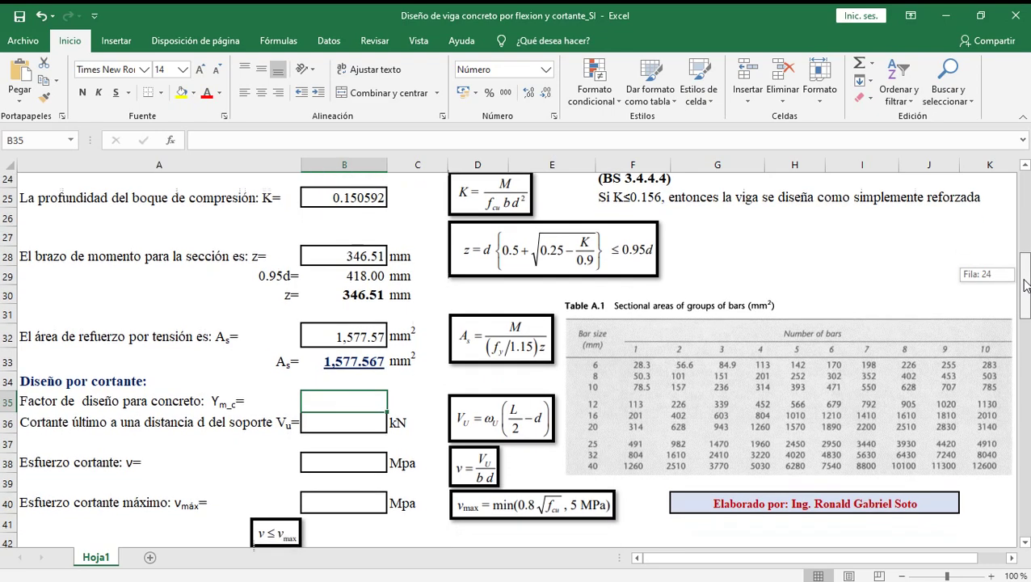
left_click_drag(1024, 281, 1025, 292)
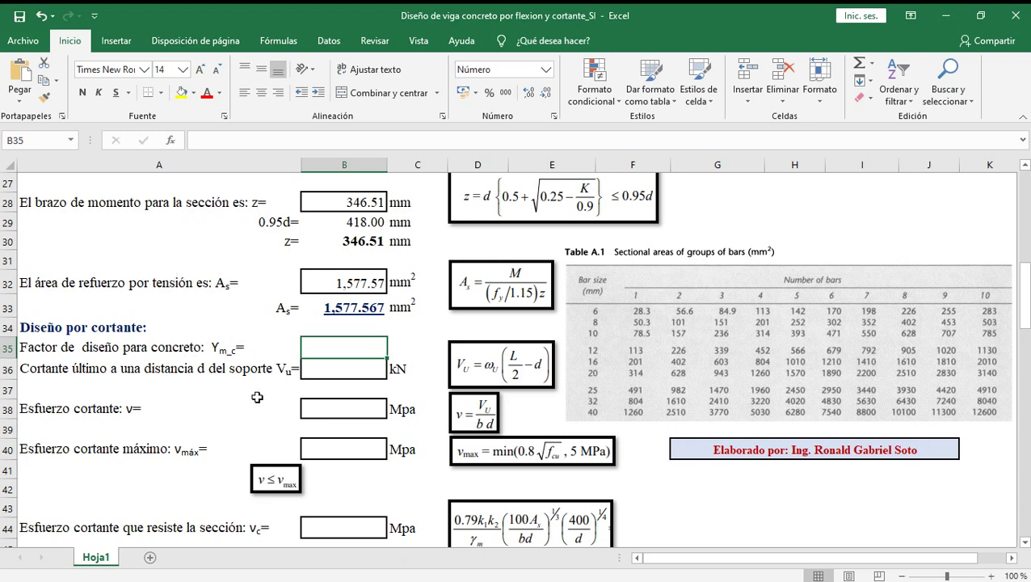
- Enter 1.25 as the concrete design factor γm_c in B35
type("1.25")
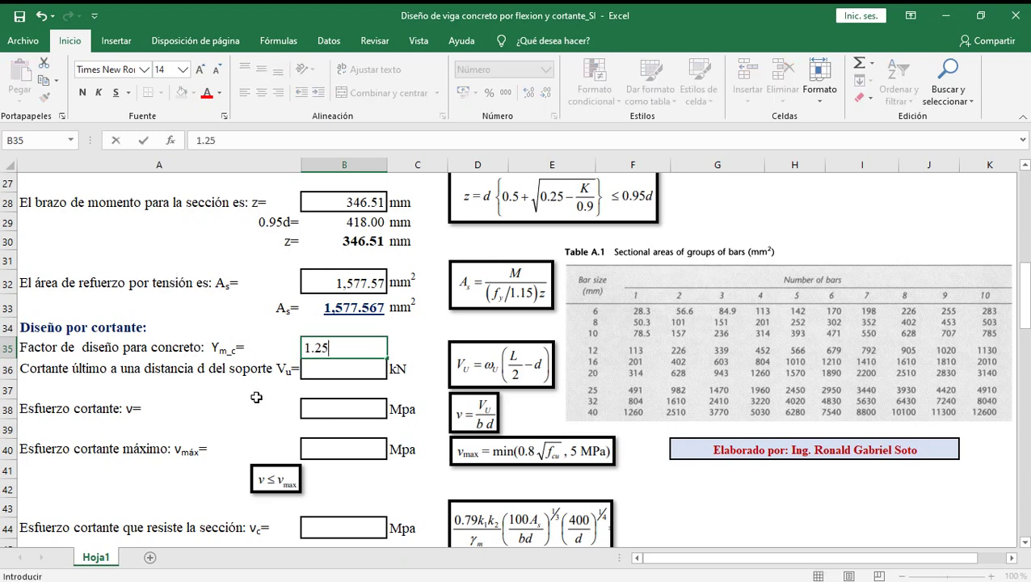
key("Return")
left_click(354, 348)
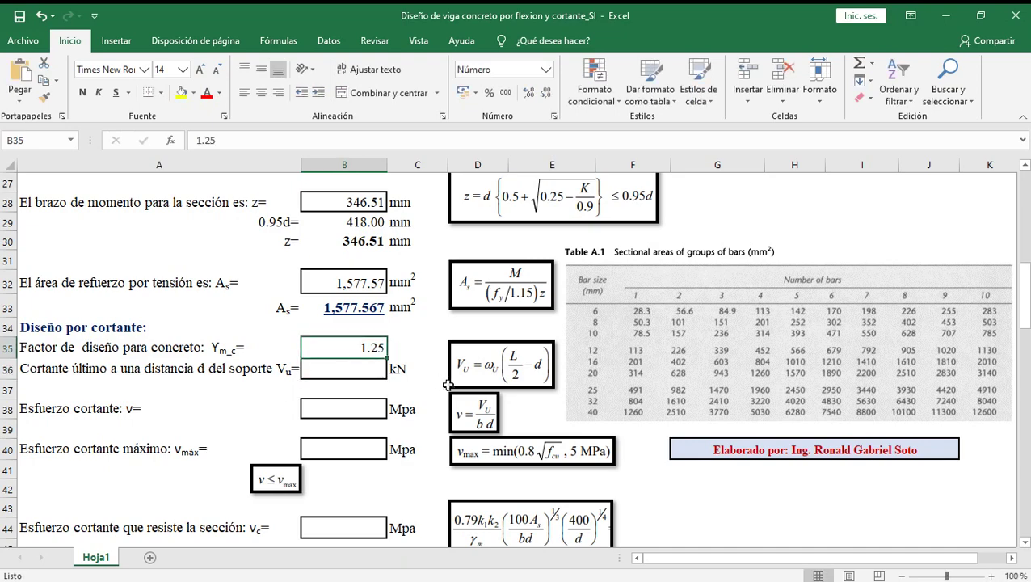
left_click_drag(1025, 295, 1026, 269)
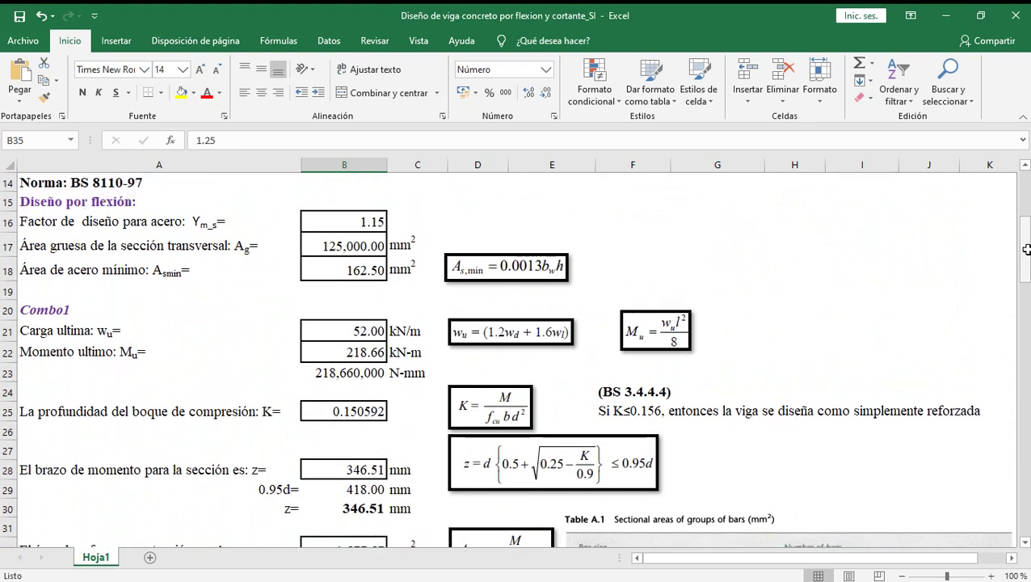
left_click_drag(1025, 248, 1028, 296)
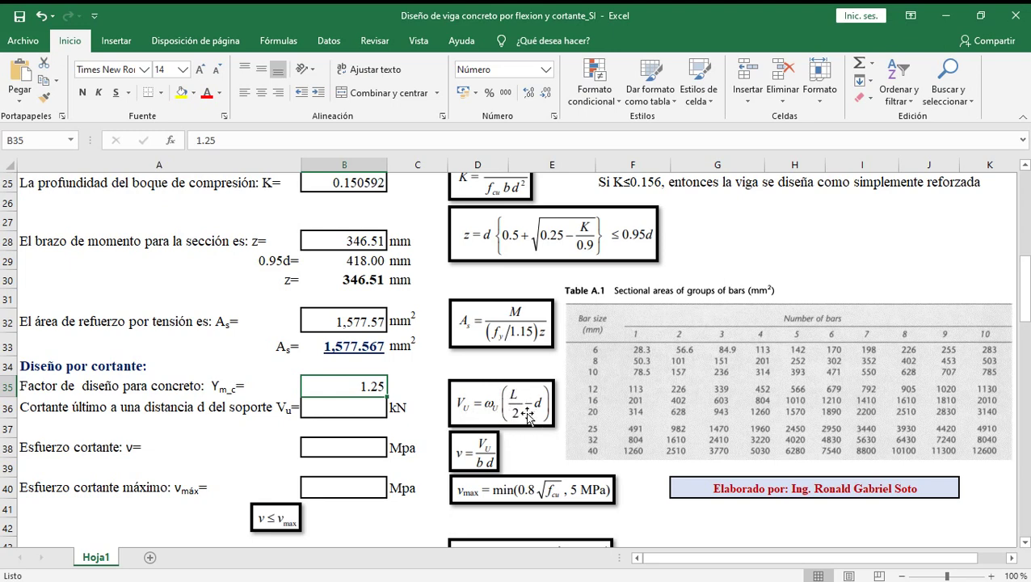
- Mistakenly build the ultimate shear formula from wu (B21), span L (B7) and d (B5) in B35
type("=")
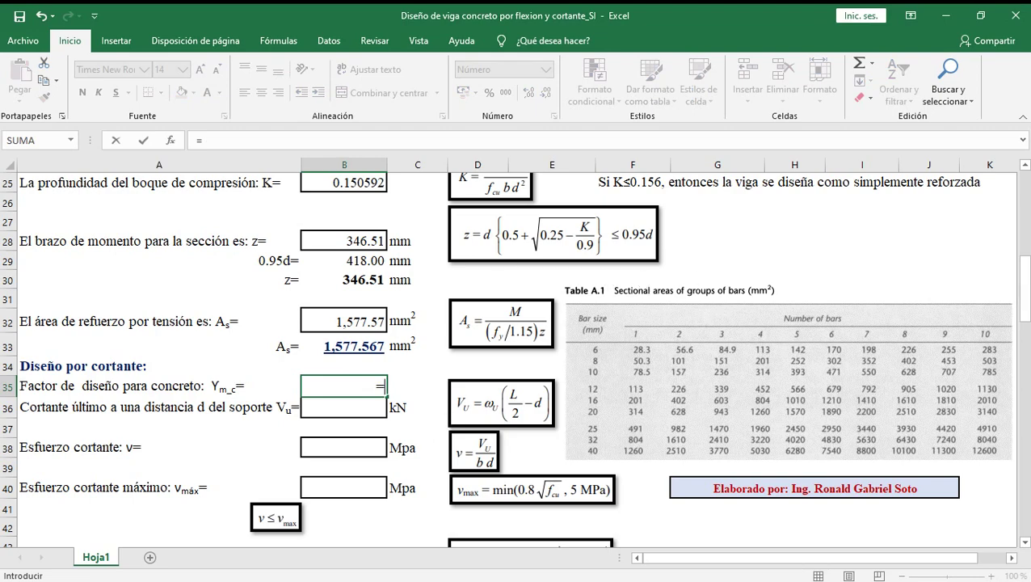
left_click_drag(1025, 301, 1028, 280)
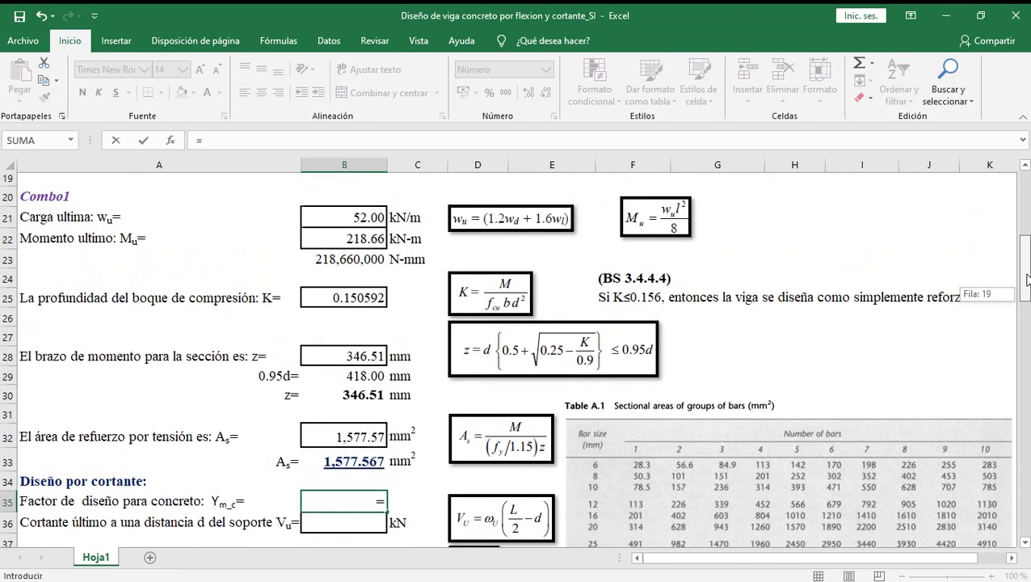
left_click(364, 220)
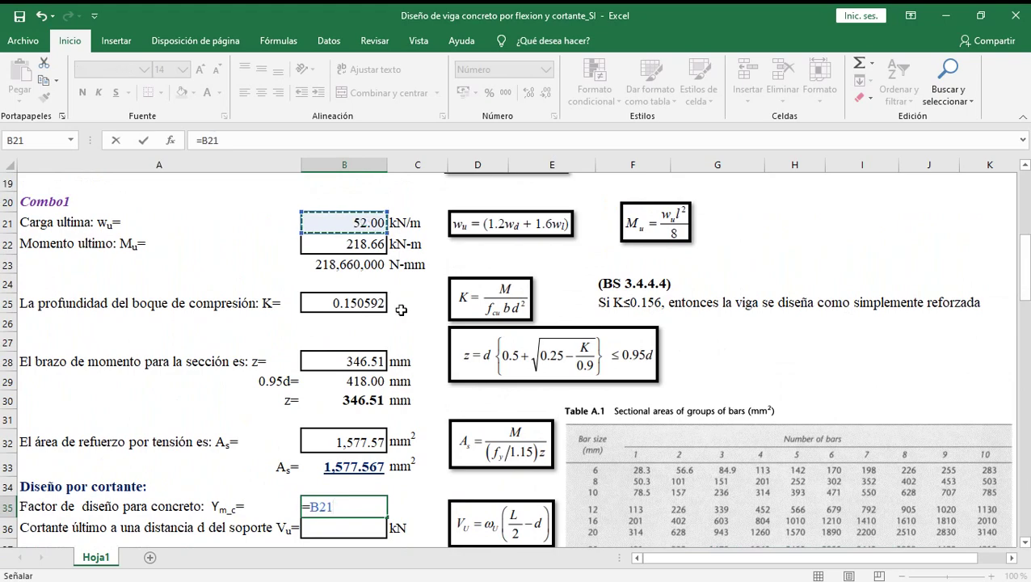
type("*")
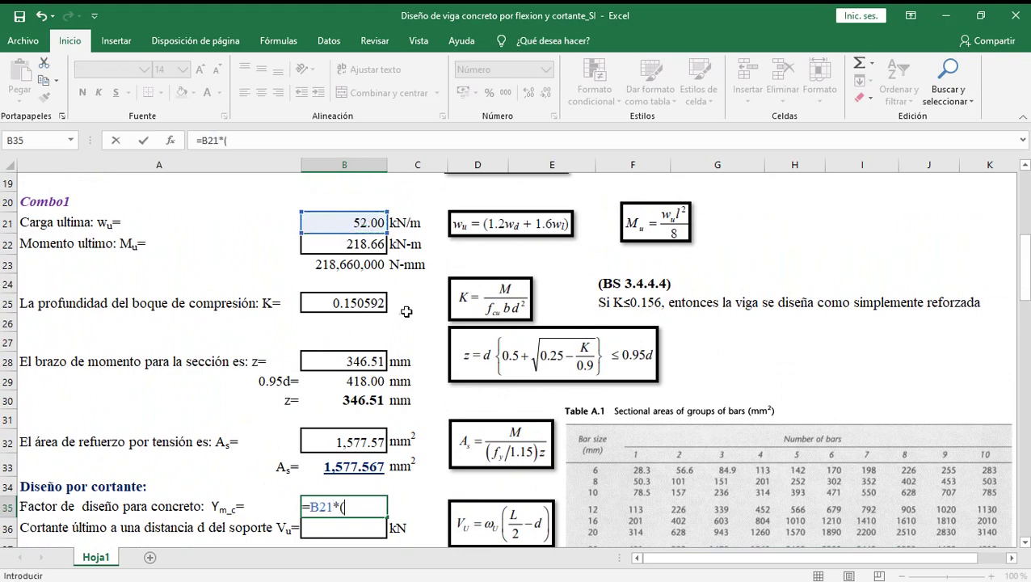
left_click_drag(1025, 275, 1027, 187)
left_click(347, 311)
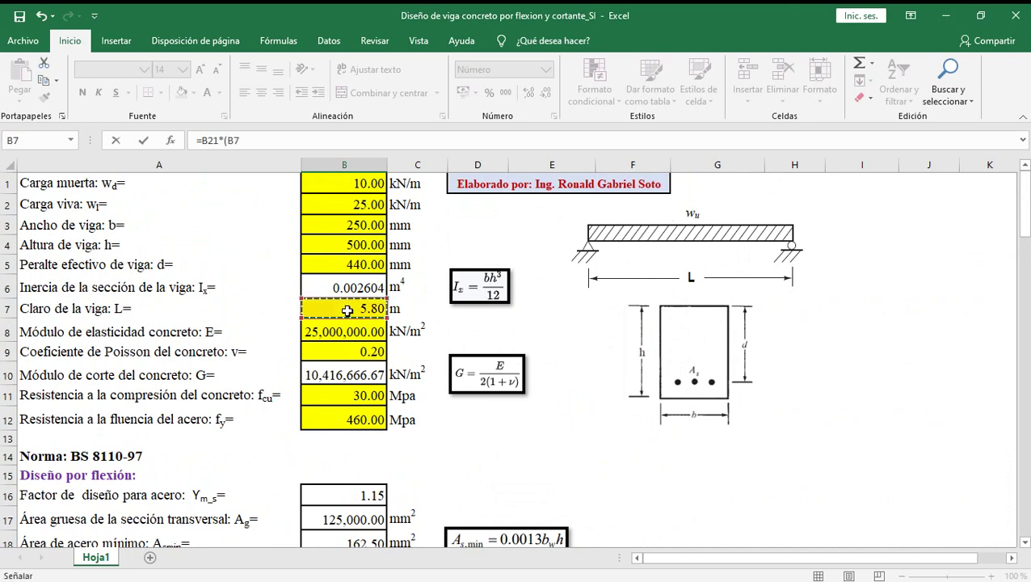
type("/2-")
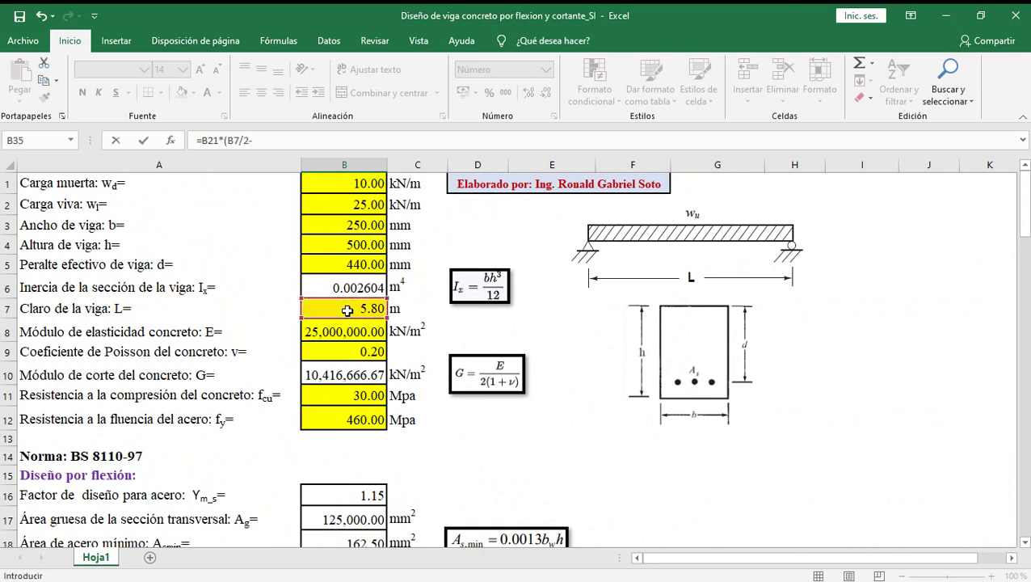
left_click(359, 264)
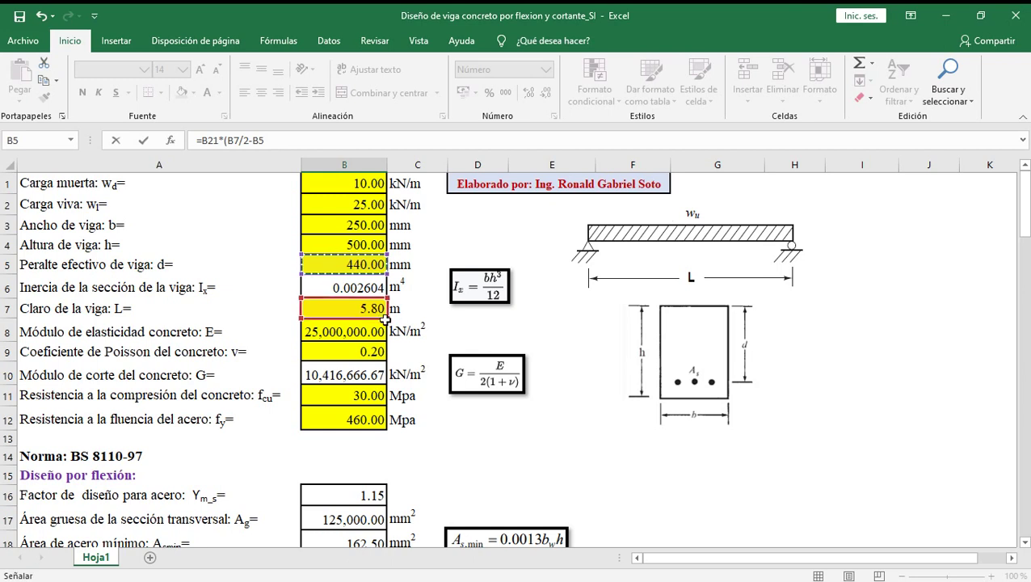
key("F2")
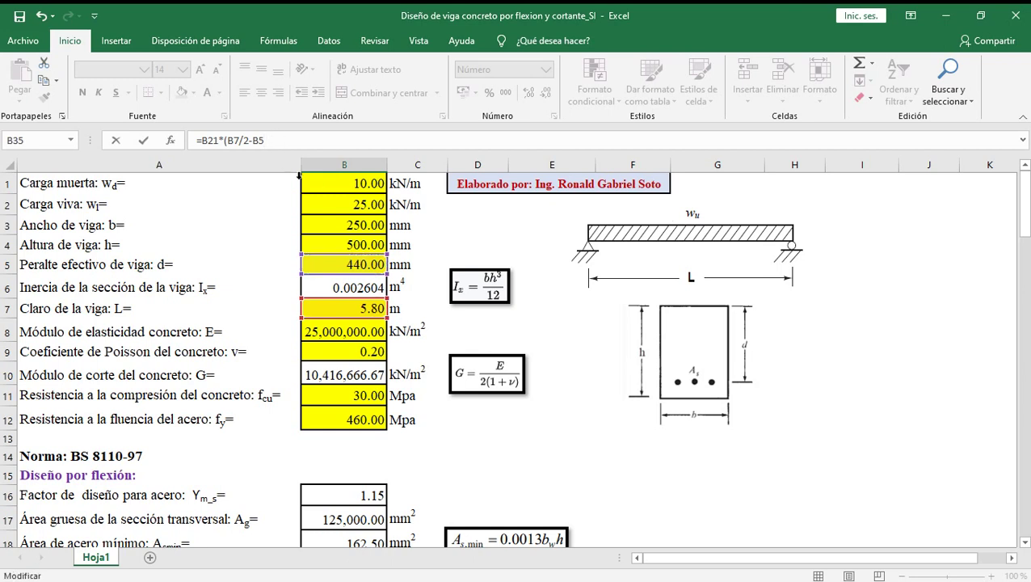
type("/1000")
key("ctrl+Return")
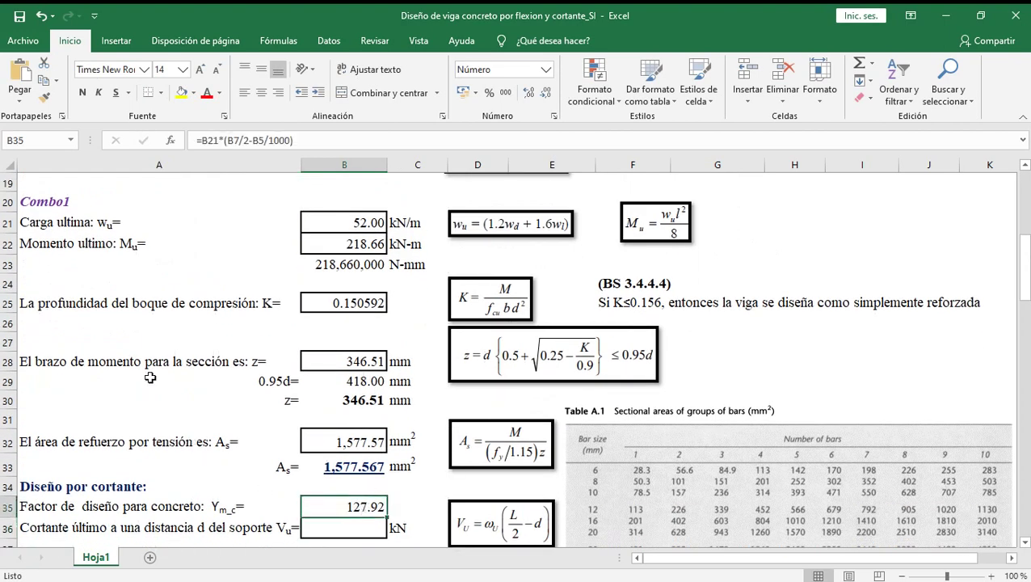
- Restore the concrete design factor in B35 to 1.25
left_click(359, 528)
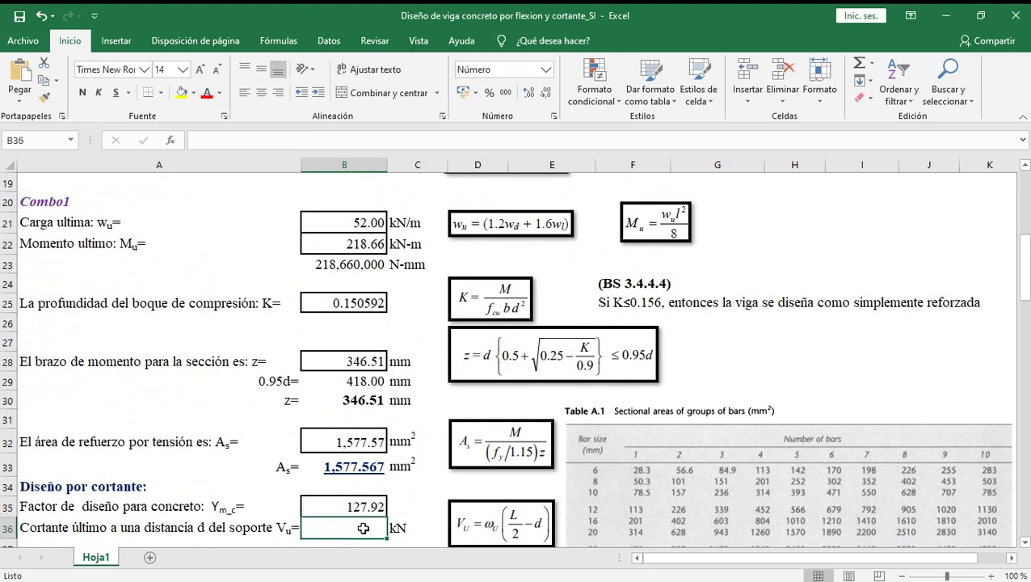
left_click(366, 506)
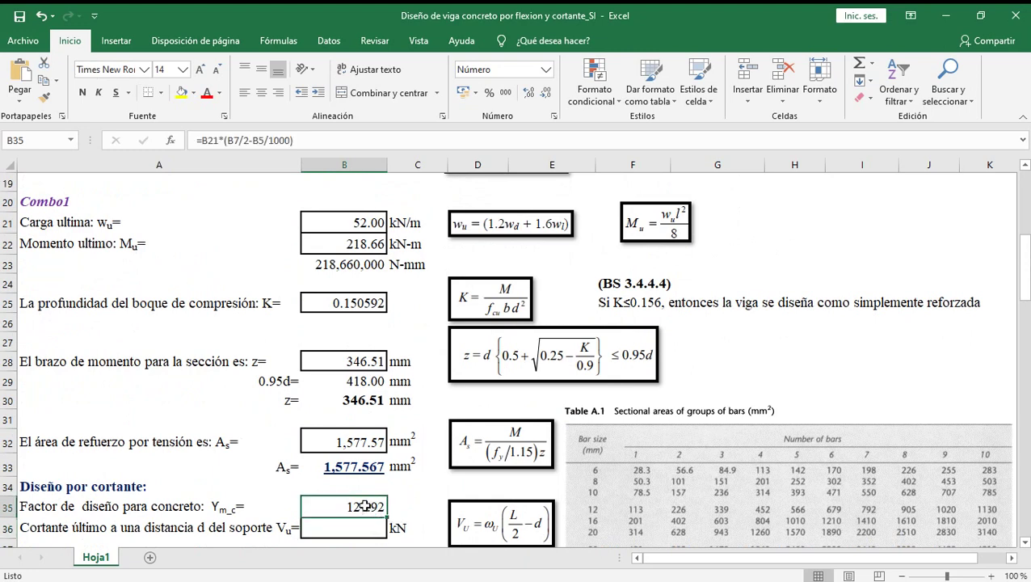
right_click(364, 506)
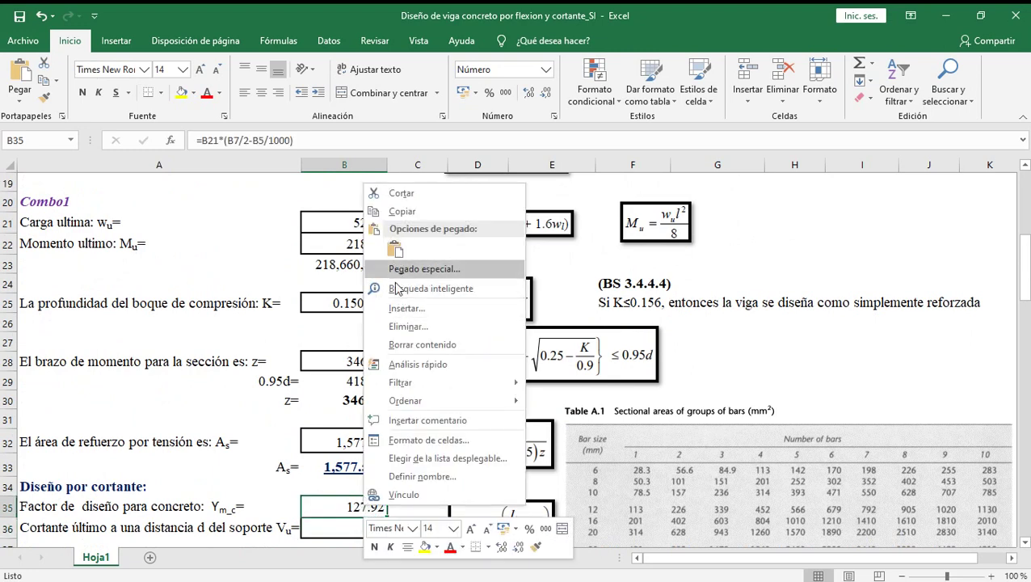
left_click(345, 527)
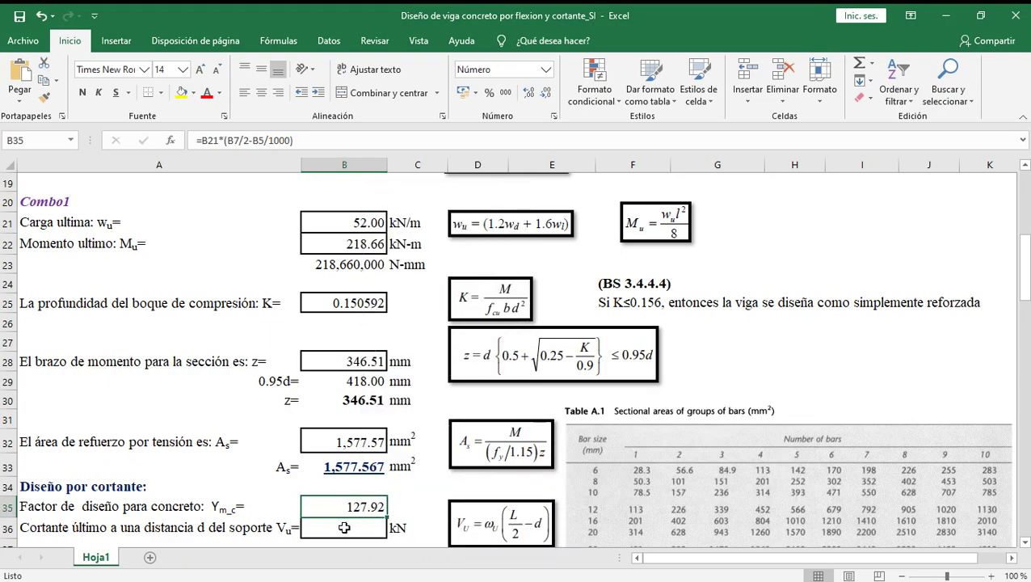
left_click(344, 527)
scroll(565, 414, "down", 1)
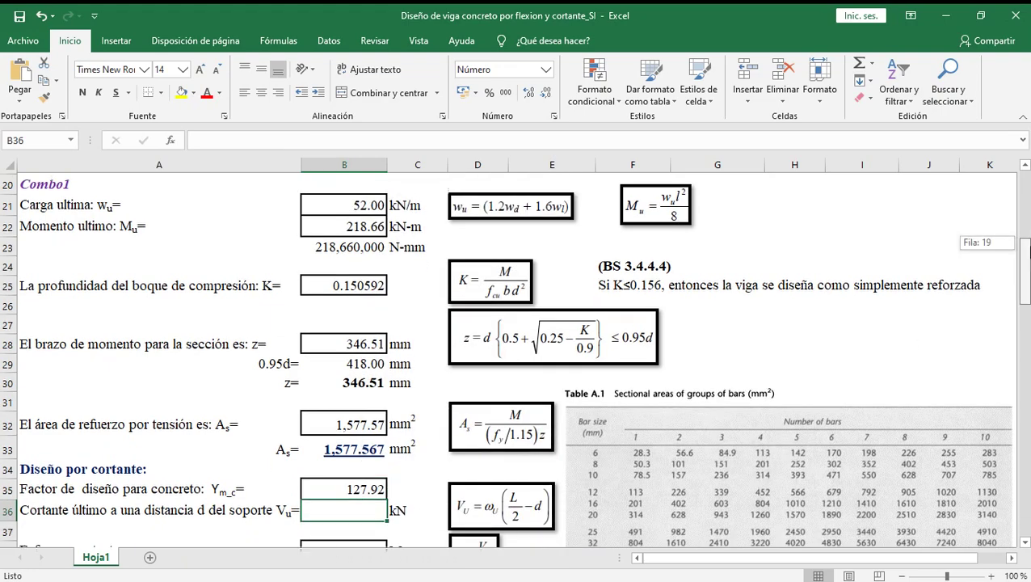
left_click(345, 491)
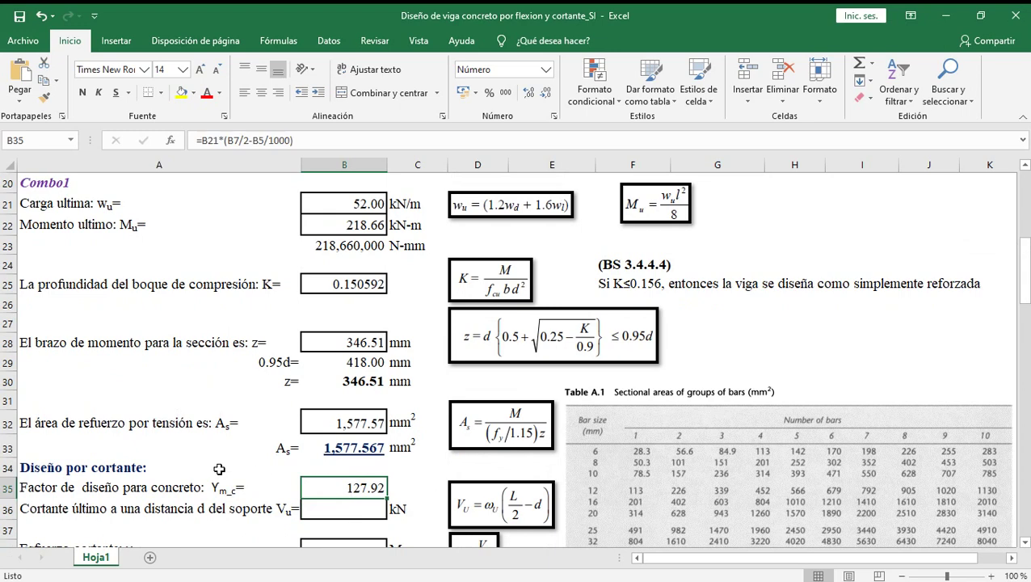
type("1.25")
key("Return")
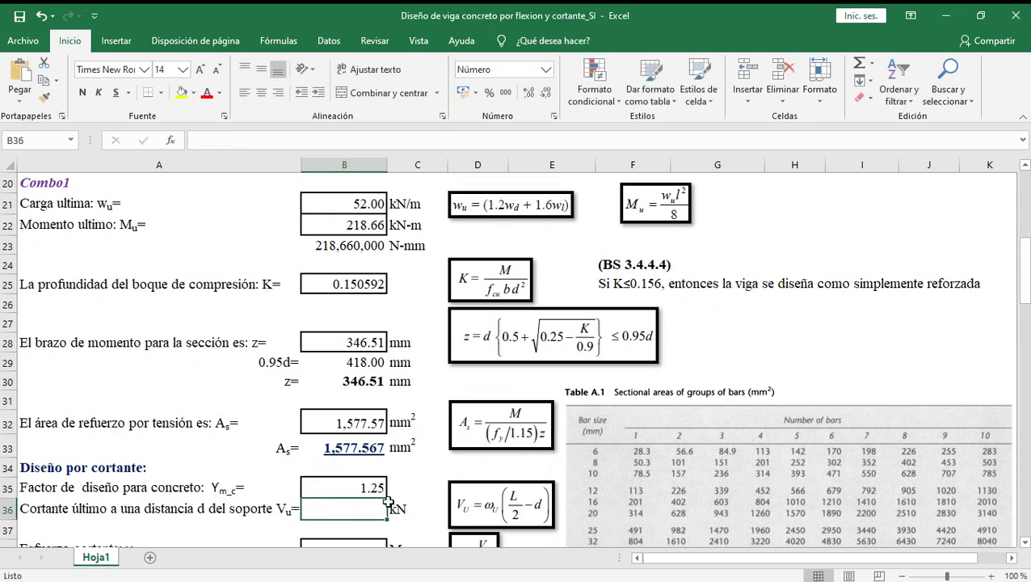
type("=")
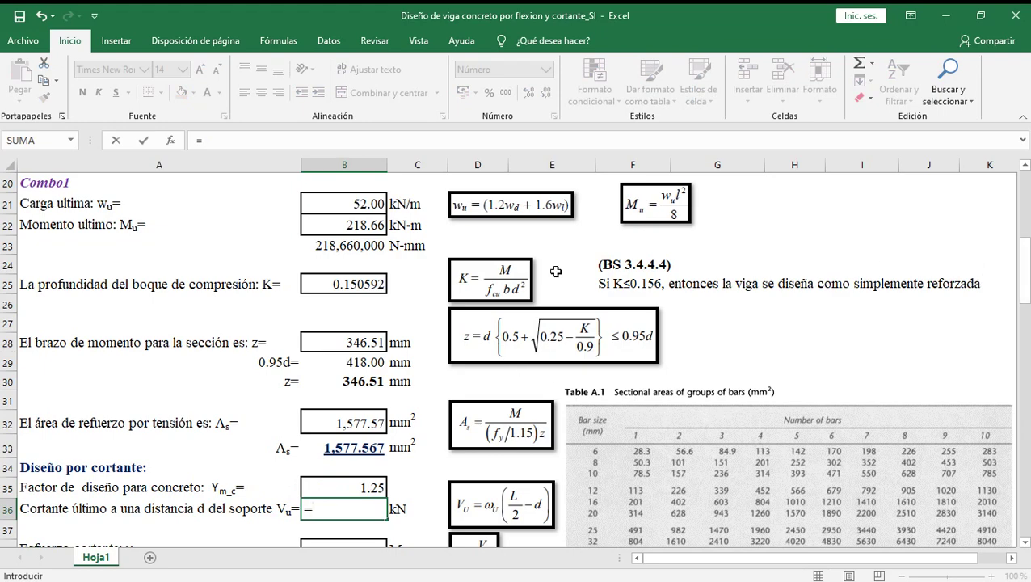
- Enter Vu = B21*(B7/2-B5/1000) in B36
left_click(353, 202)
type("*")
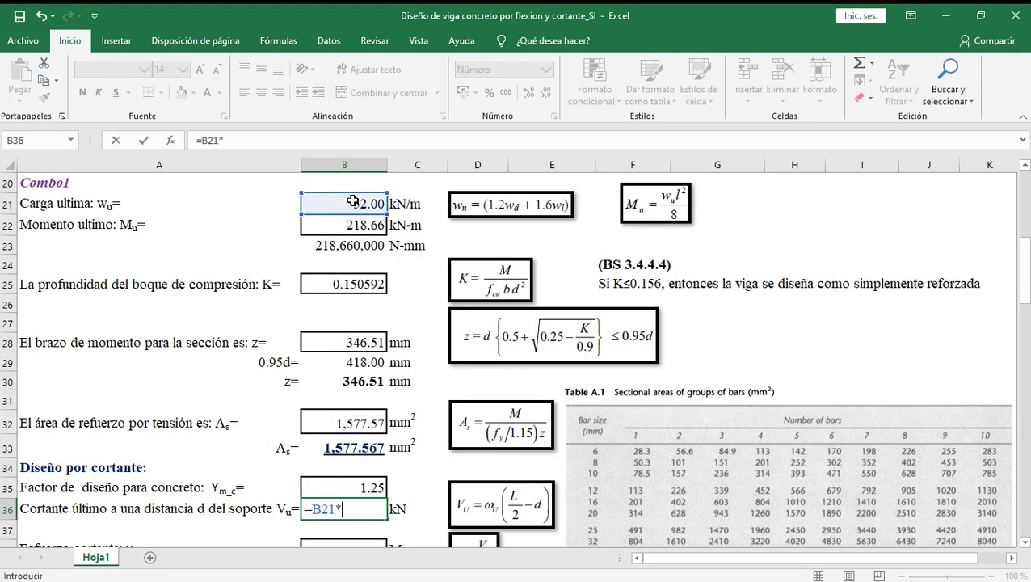
scroll(612, 312, "up", 2)
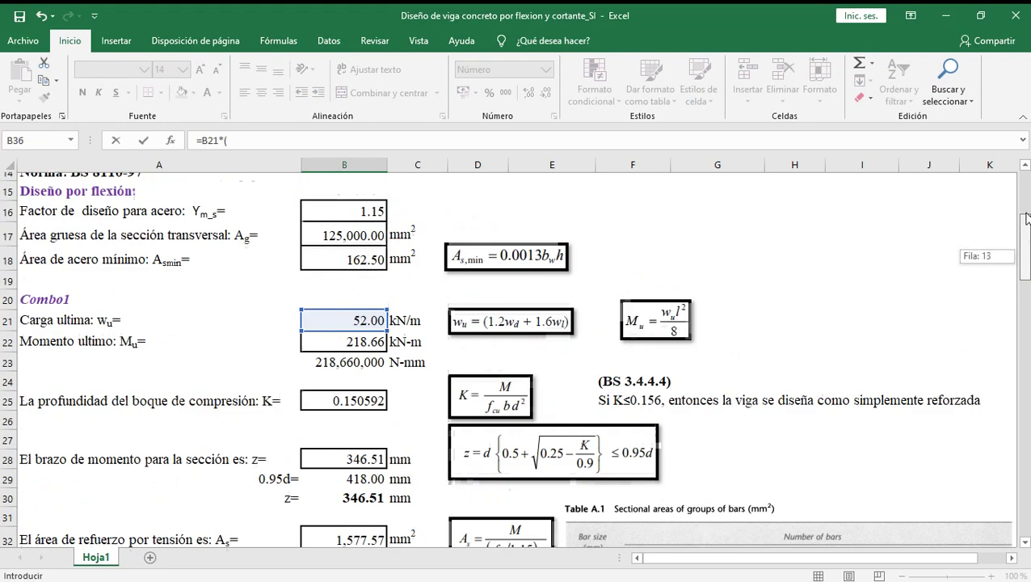
scroll(613, 312, "up", 4)
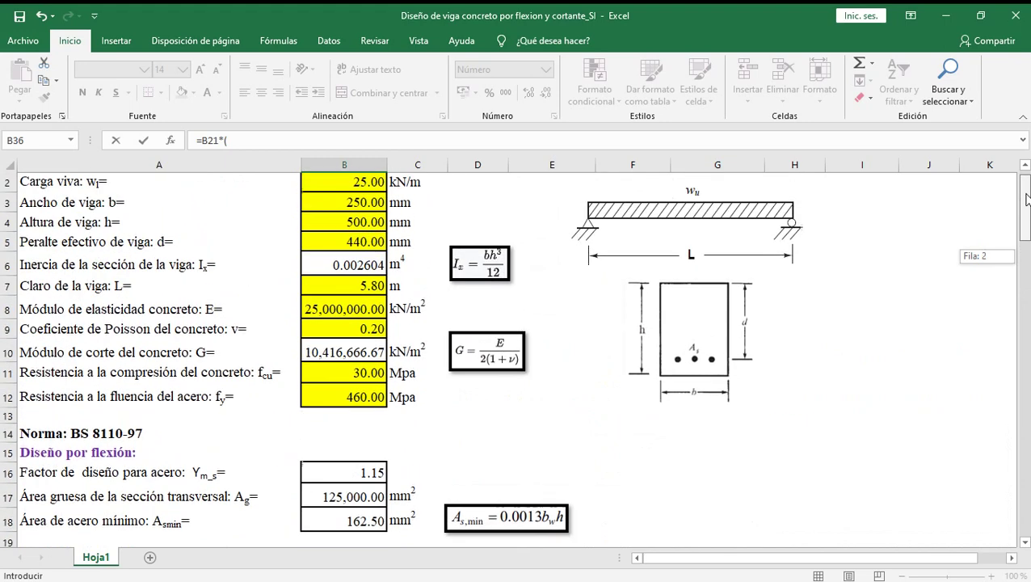
left_click(371, 289)
type("/2-")
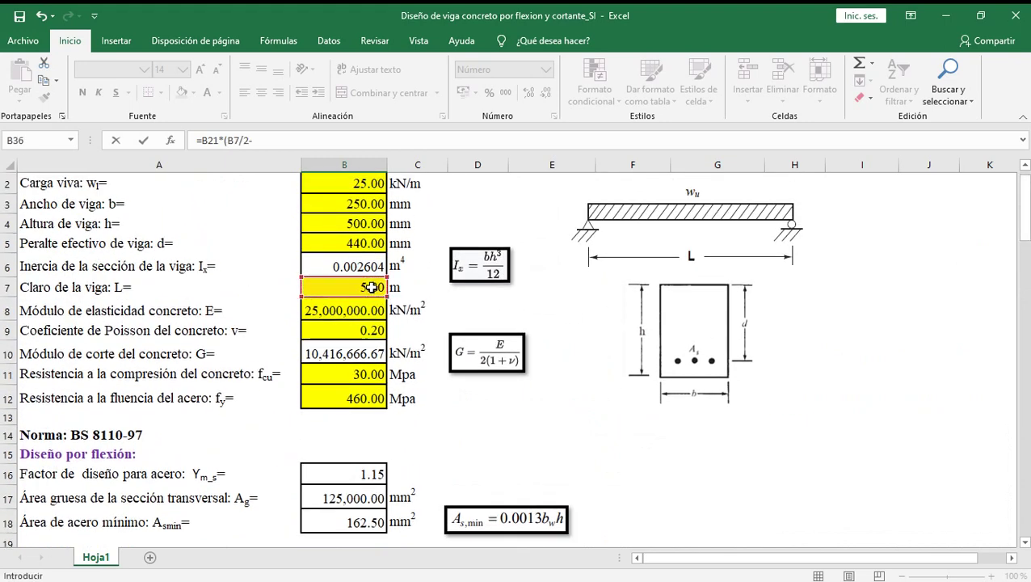
left_click(360, 245)
type("/10")
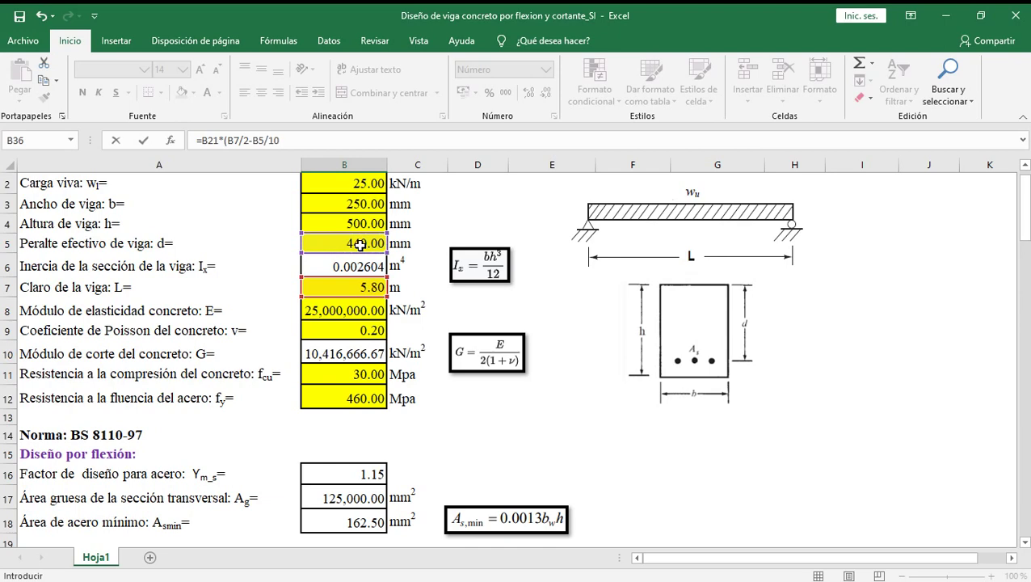
type(")")
key("Return")
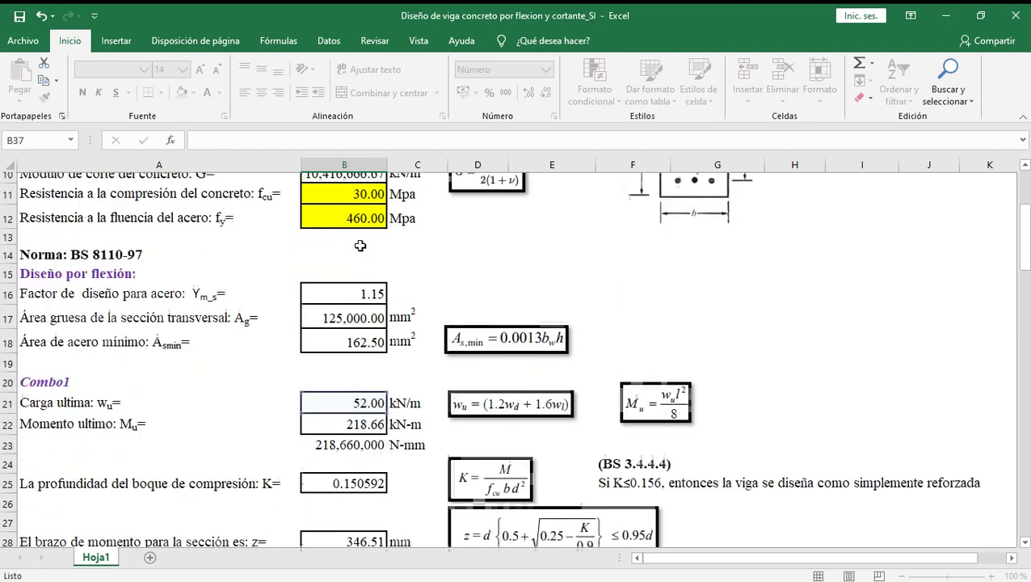
- Reduce Vu to two decimals so it shows 127.92 kN
left_click(373, 502)
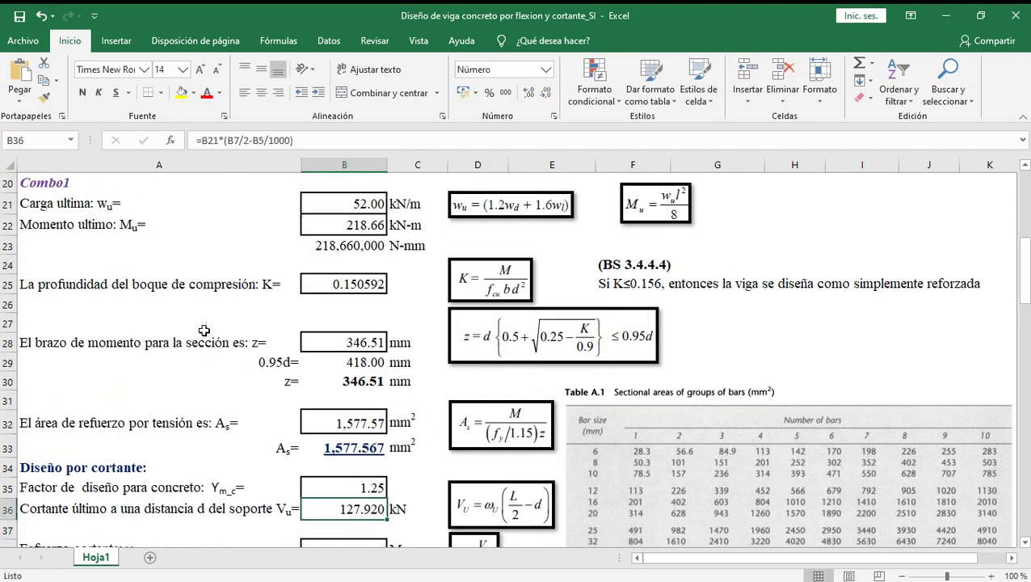
left_click(529, 93)
left_click(418, 518)
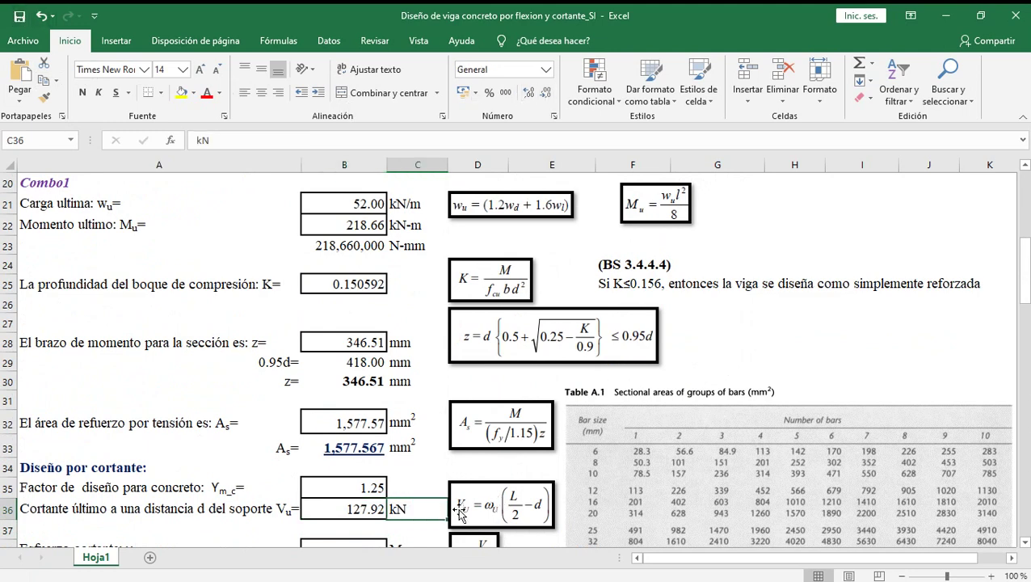
left_click(375, 511)
left_click_drag(1024, 291, 1024, 317)
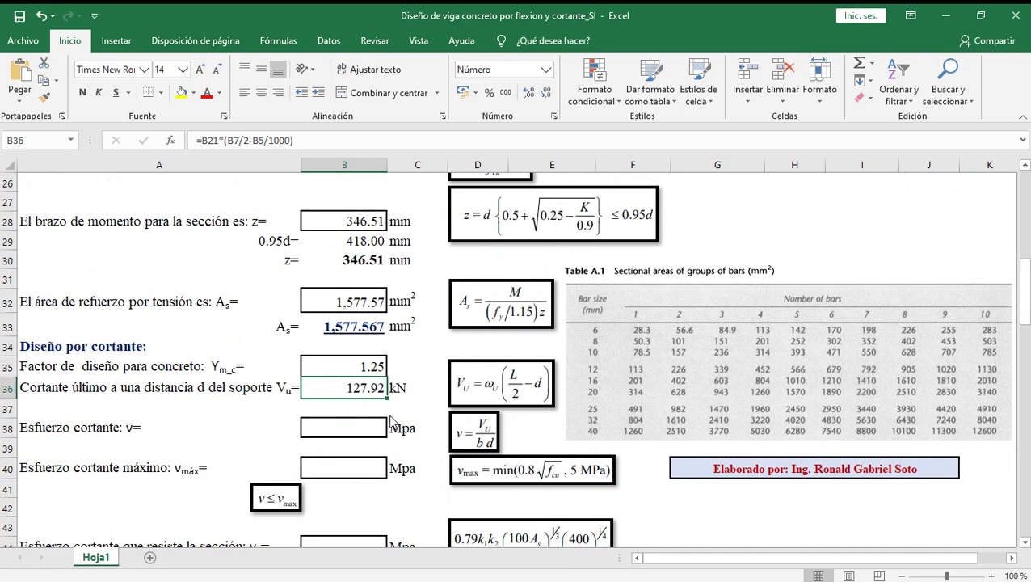
left_click(362, 431)
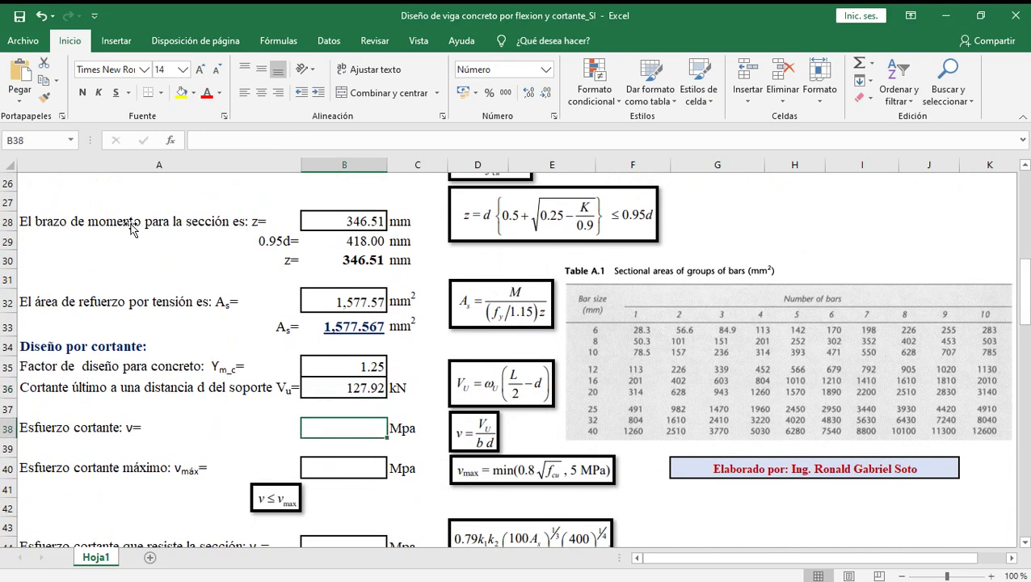
- Save, then enter the shear stress formula =B36/(B3*B5) in B38
left_click(20, 15)
type("=")
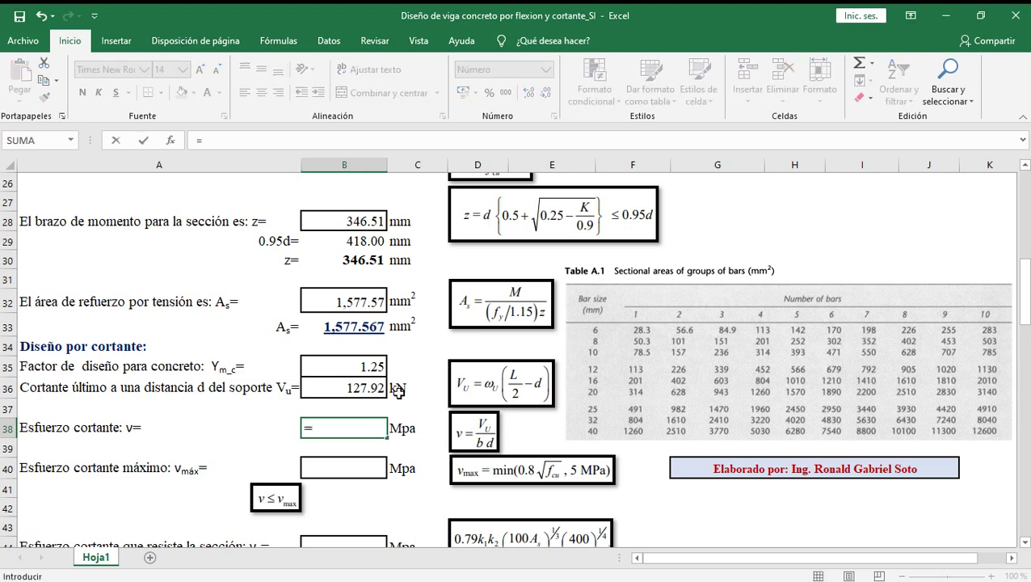
left_click(376, 388)
type("/(")
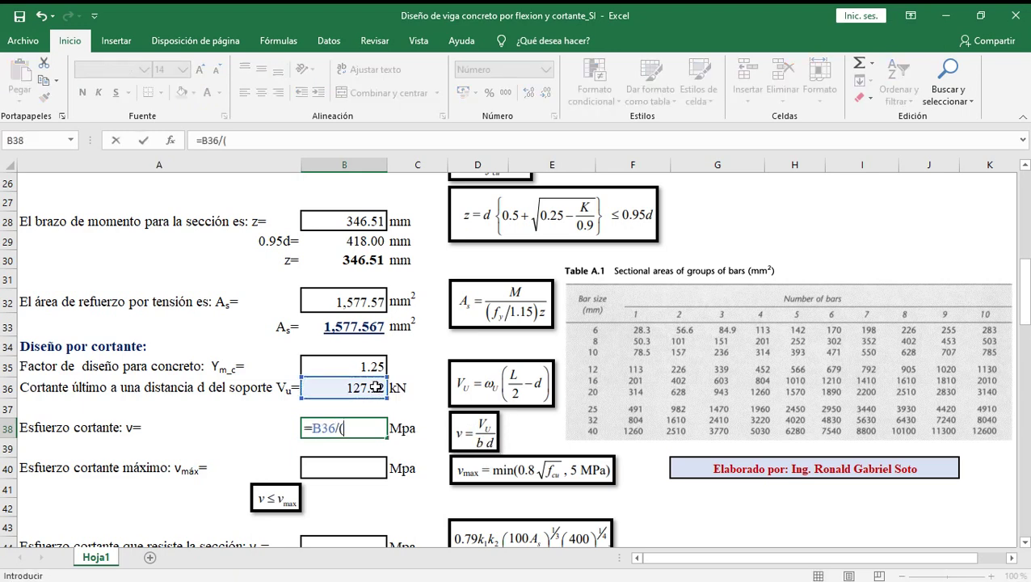
scroll(755, 365, "up", 5)
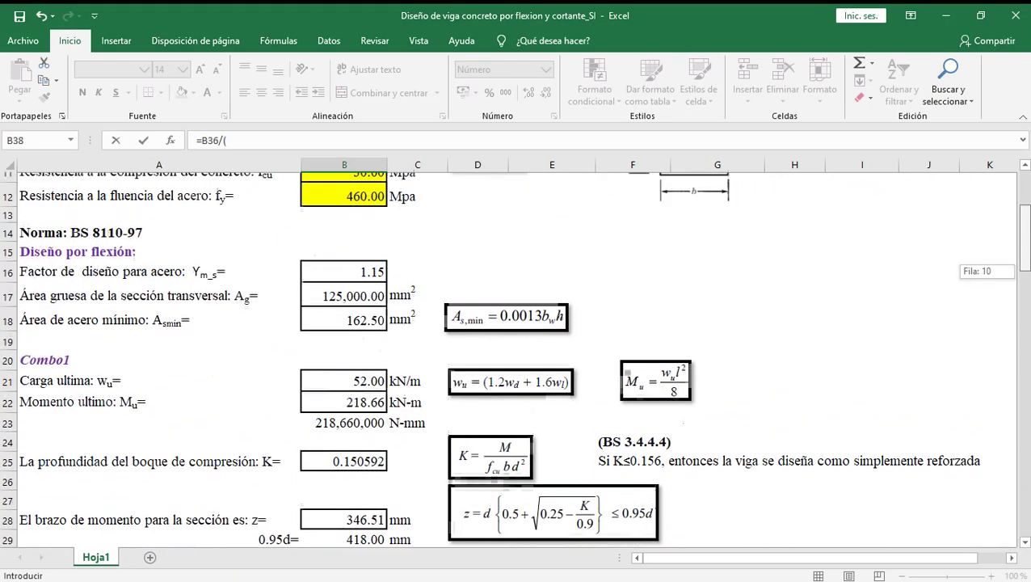
scroll(769, 231, "up", 4)
left_click(360, 224)
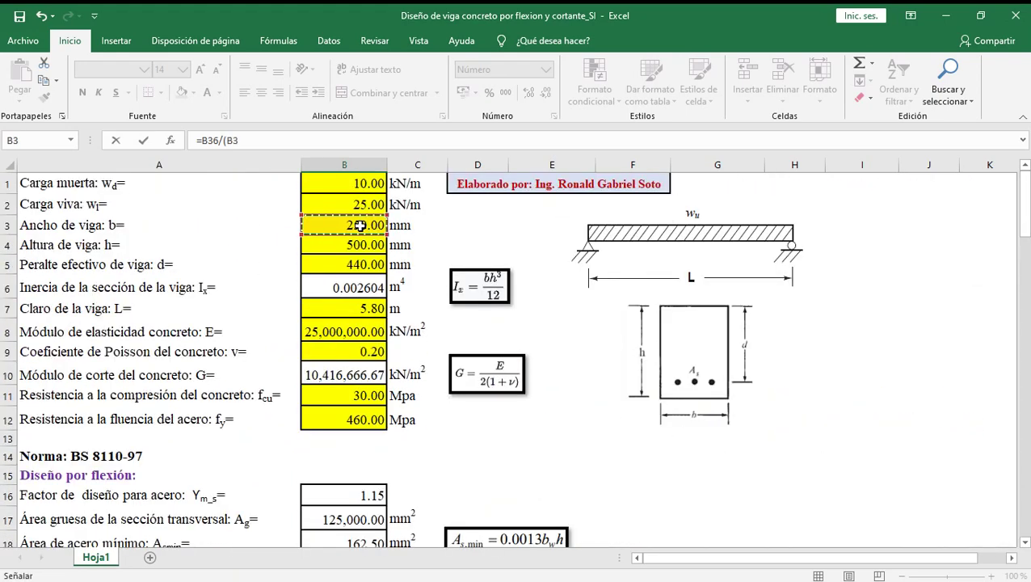
type("*")
left_click(366, 265)
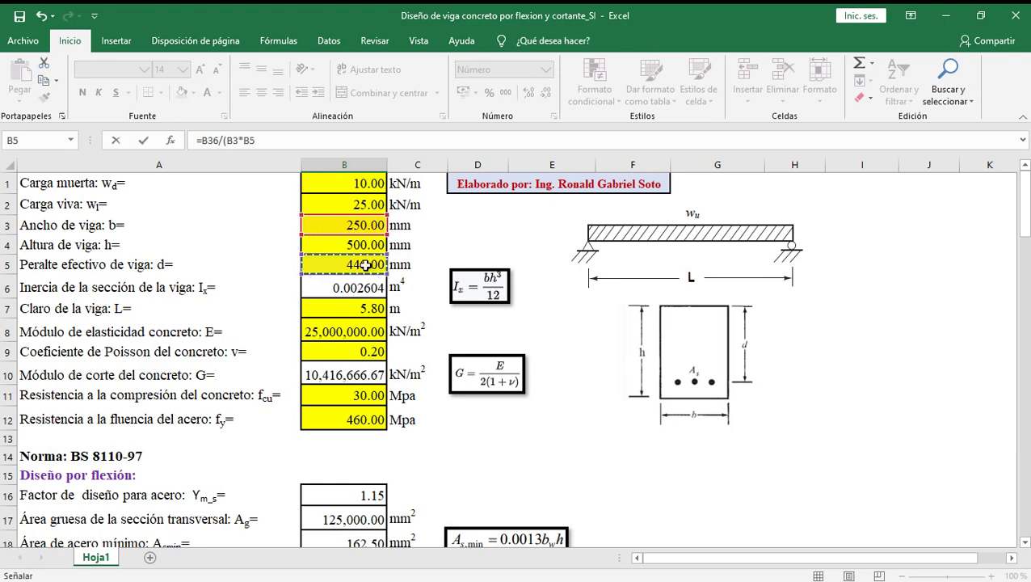
type(")")
key("Return")
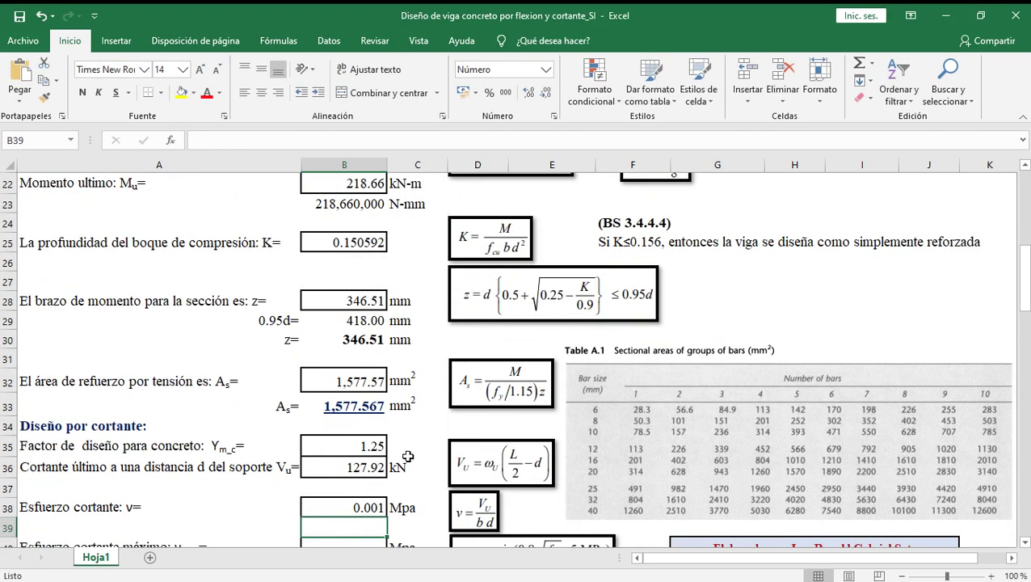
- Correct it to =B36*1000/(B3*B5), giving 1.163 MPa, and save
left_click(358, 508)
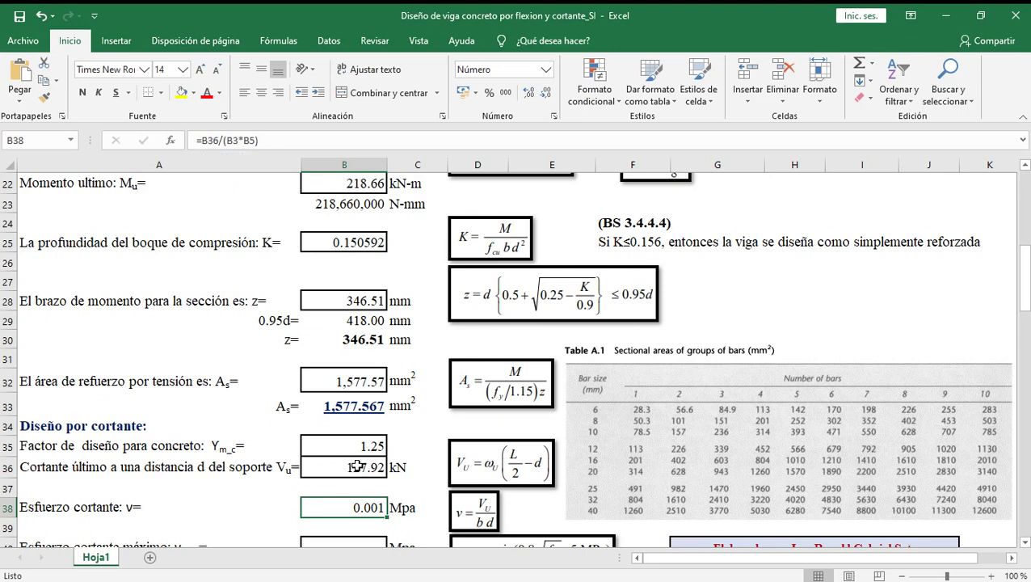
left_click(218, 141)
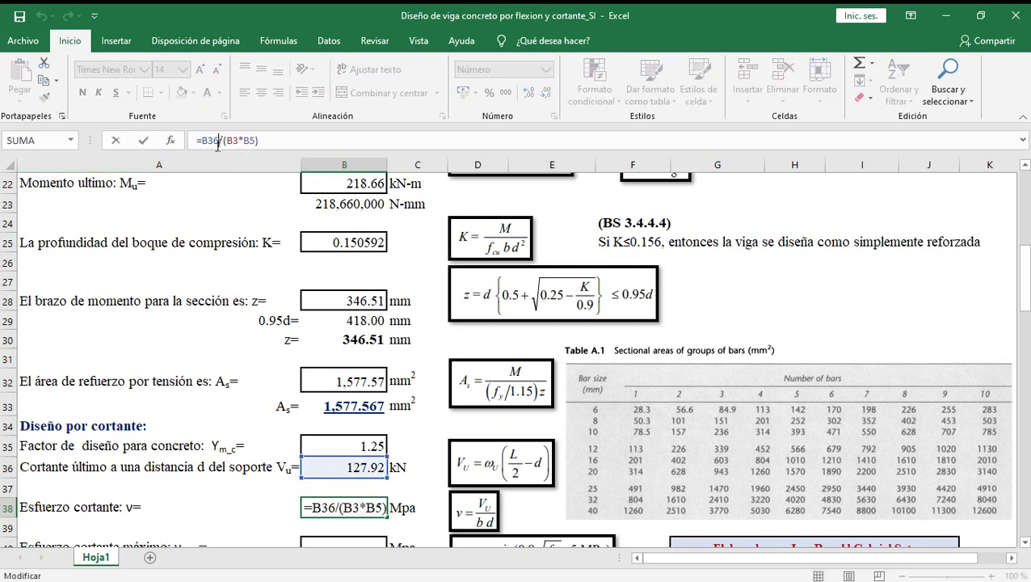
type("*10")
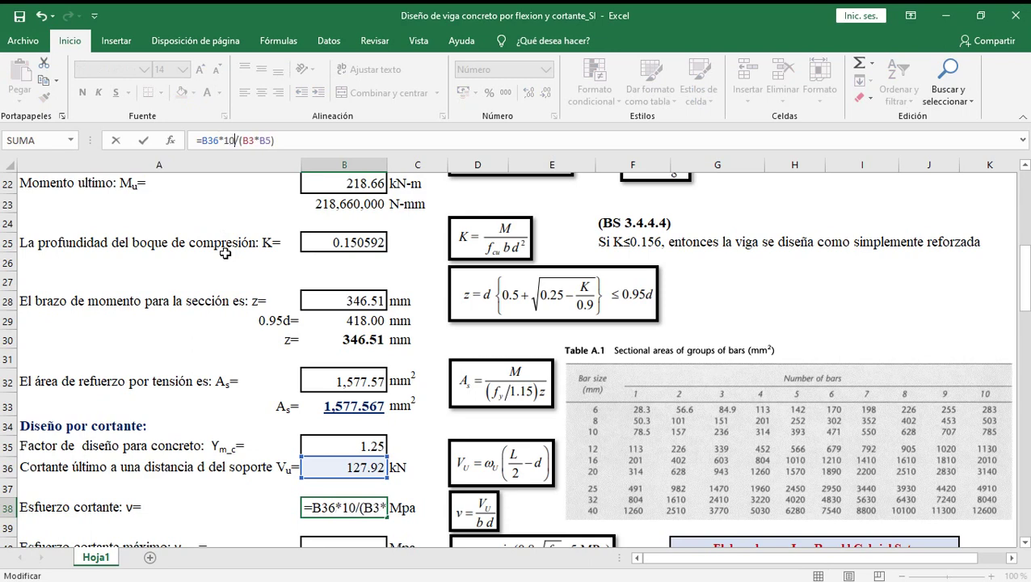
type("00")
key("Return")
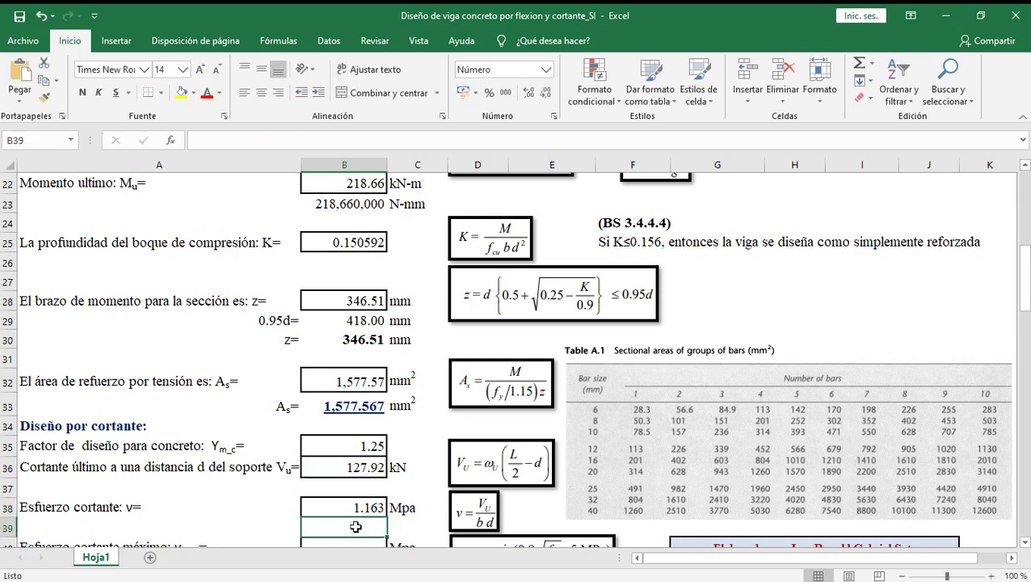
left_click(333, 505)
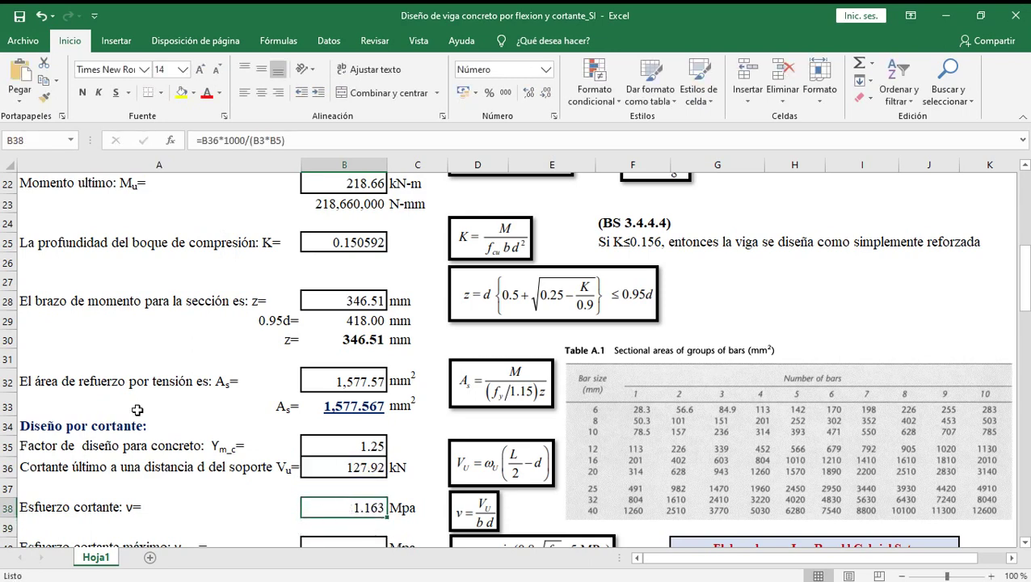
left_click(20, 15)
left_click(408, 501)
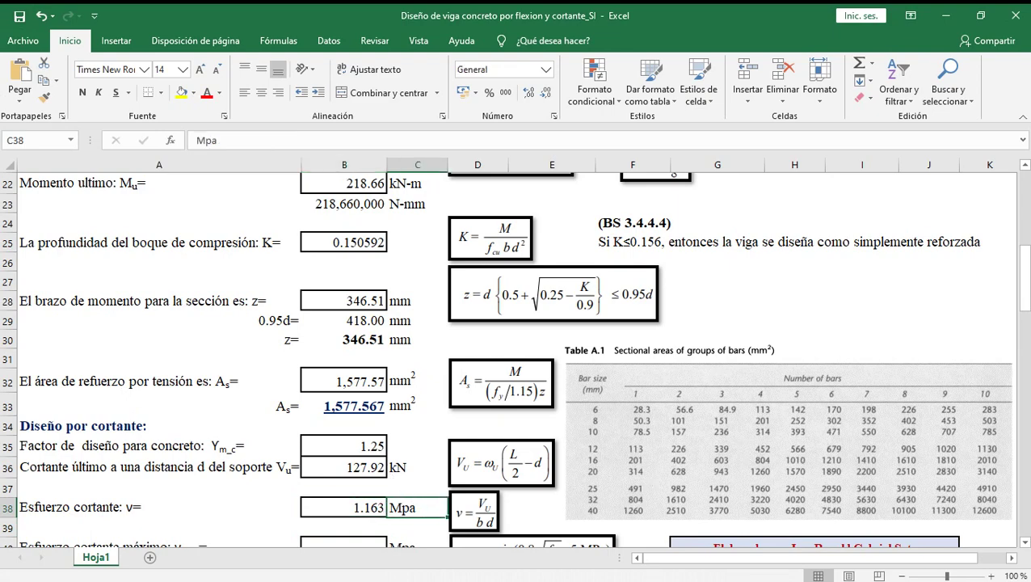
left_click_drag(1024, 277, 1024, 295)
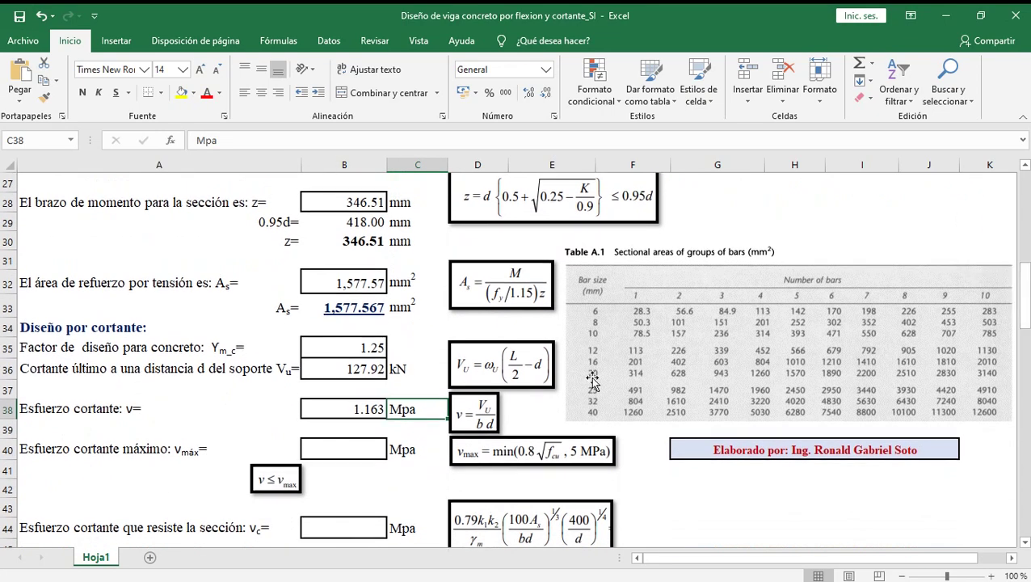
- Enter =MIN(0.8*RAIZ(B11);5) in B40 so vmax shows 4.382 Mpa
left_click(347, 451)
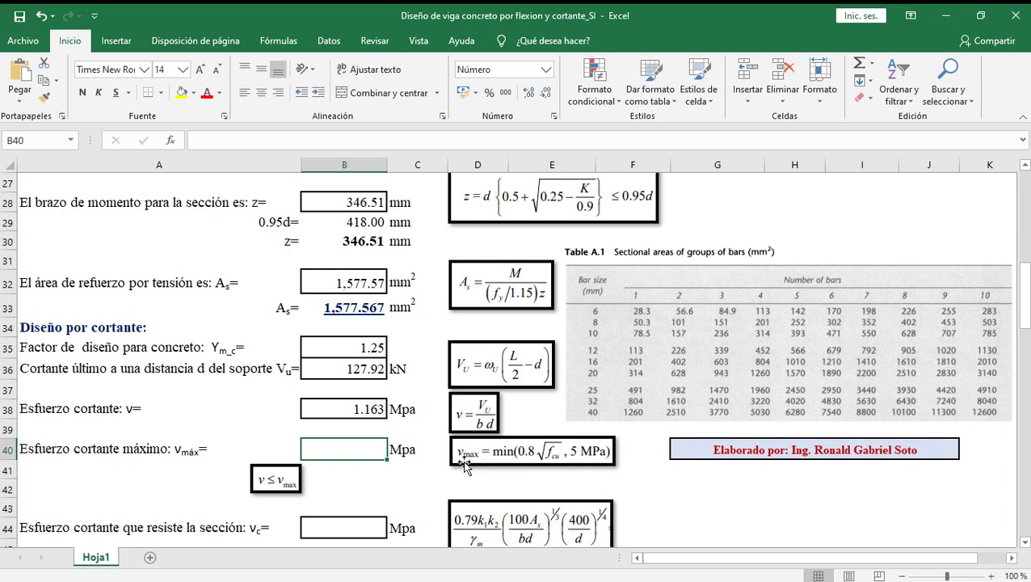
type("=M")
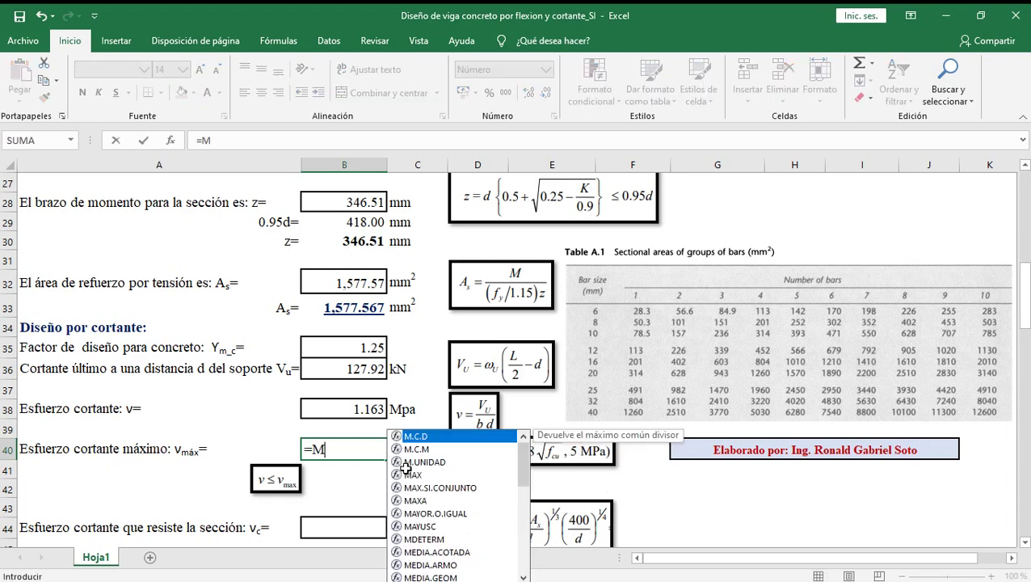
type("IN")
double_click(408, 471)
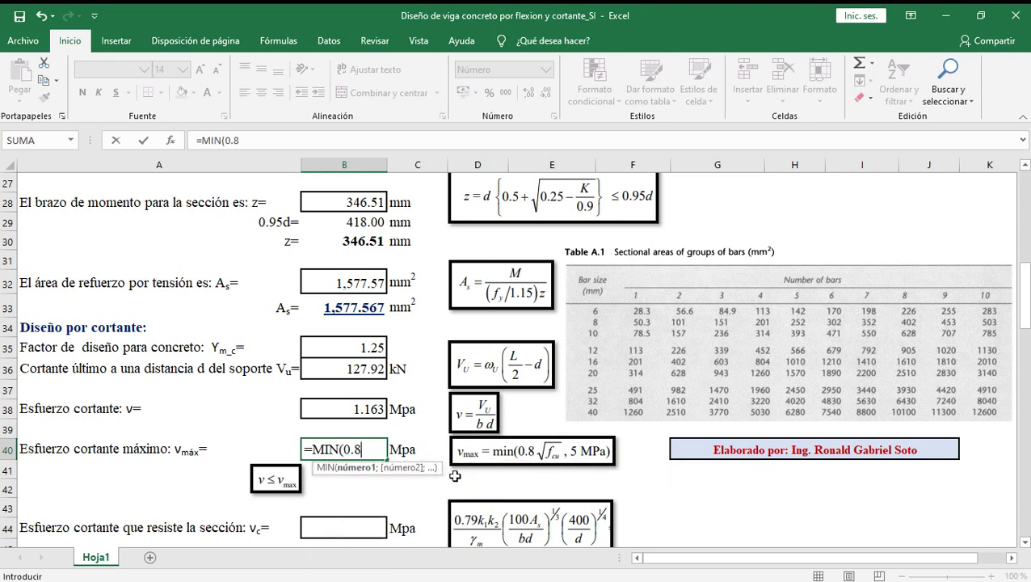
type("*RAIZ")
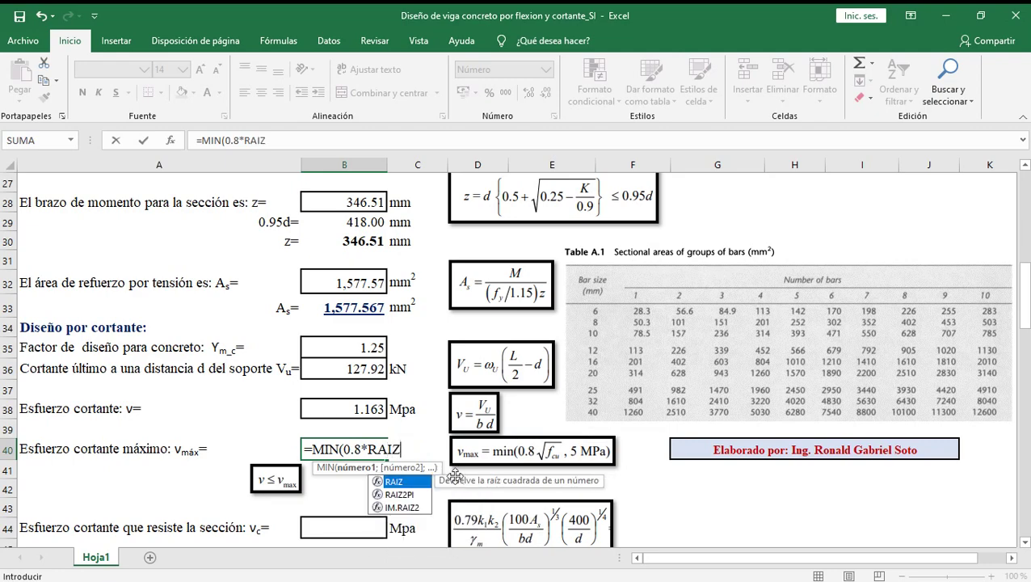
type("(")
left_click_drag(1026, 316, 1026, 227)
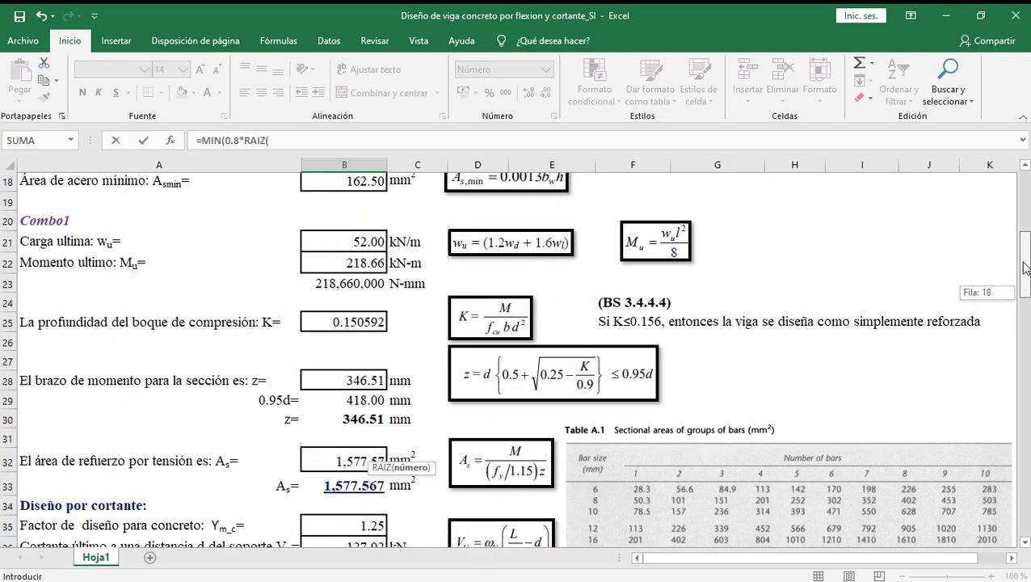
left_click(339, 294)
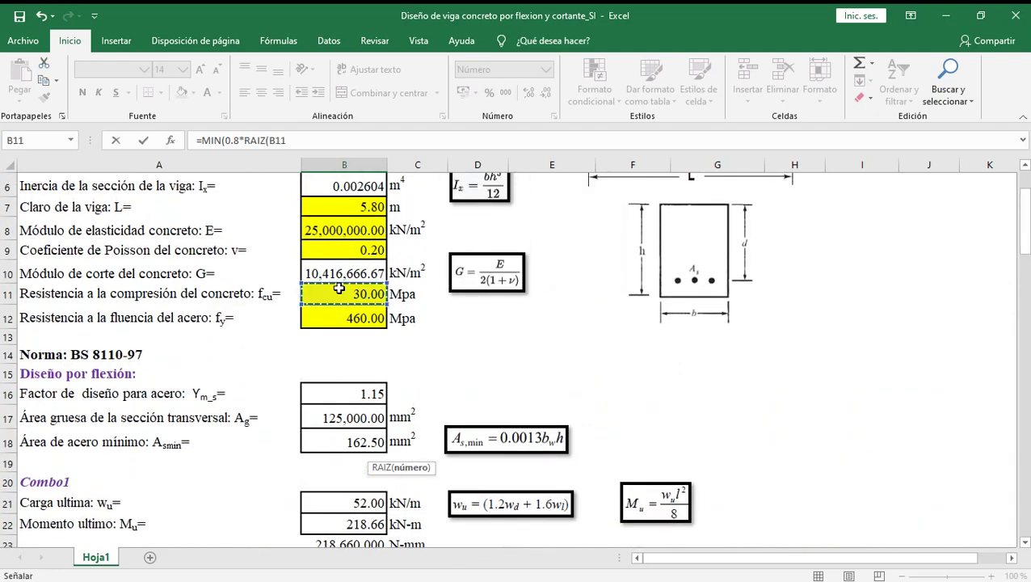
type(")")
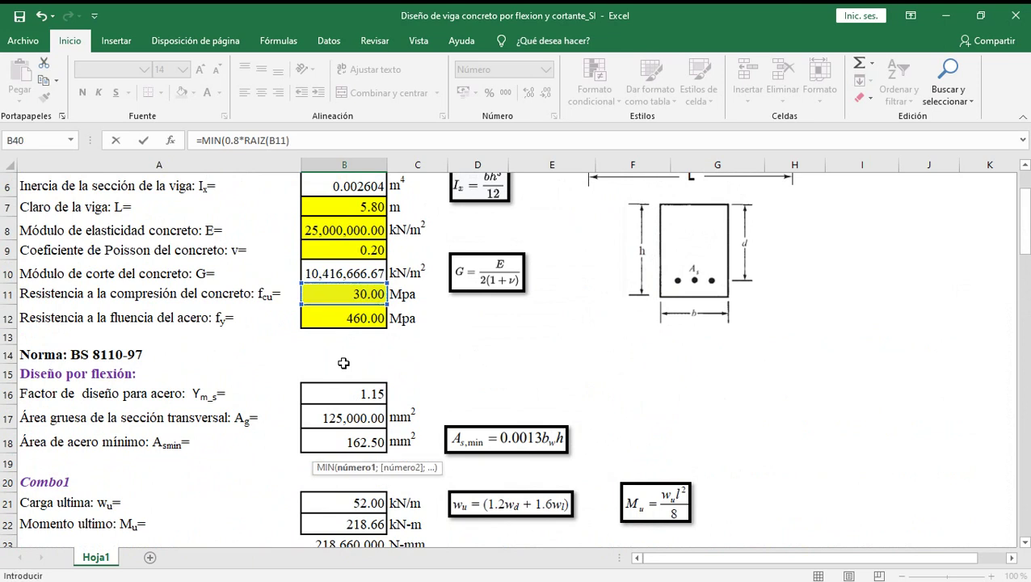
type(";")
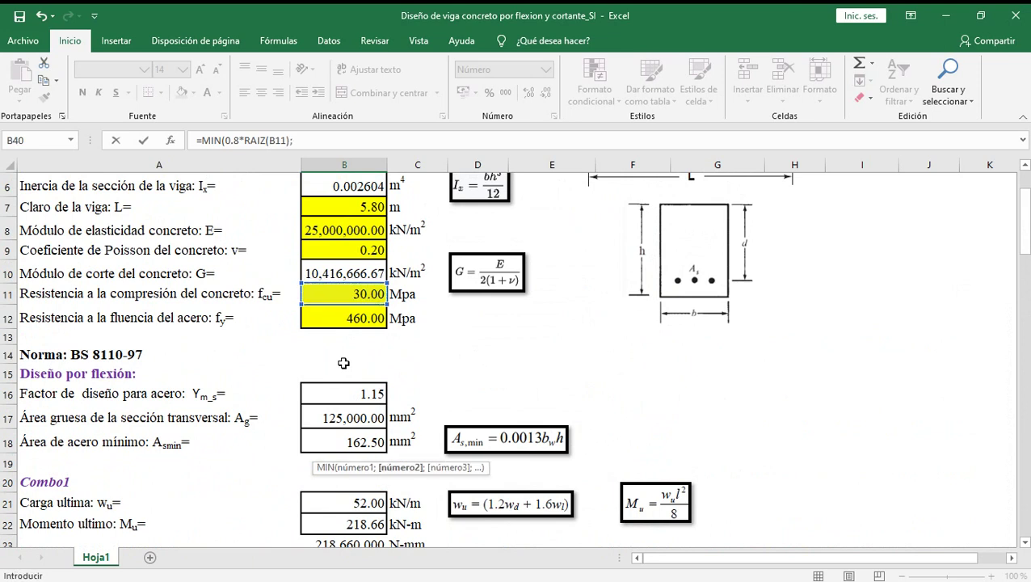
type("5)")
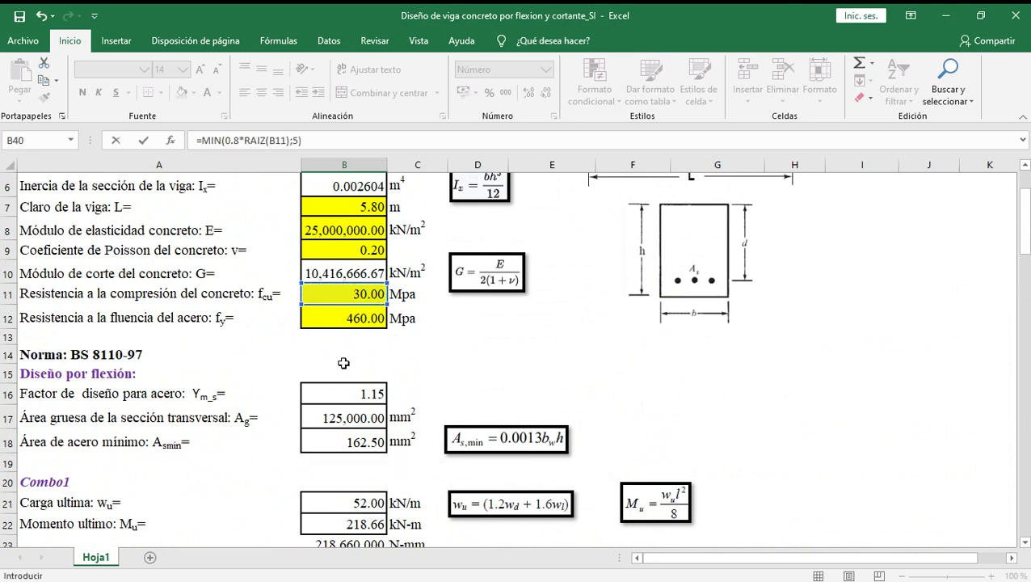
key("Return")
left_click(368, 507)
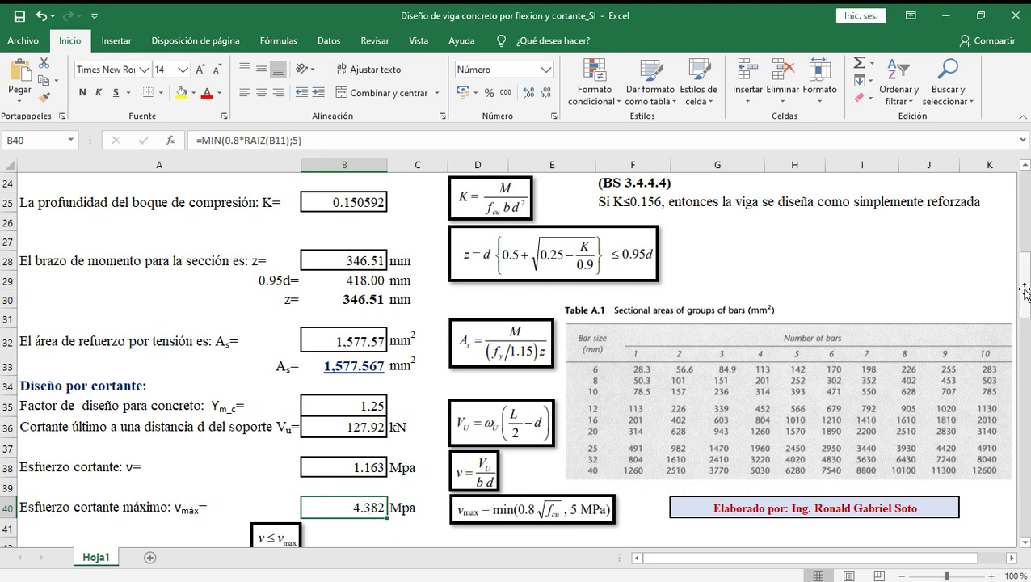
left_click_drag(1025, 299, 1024, 320)
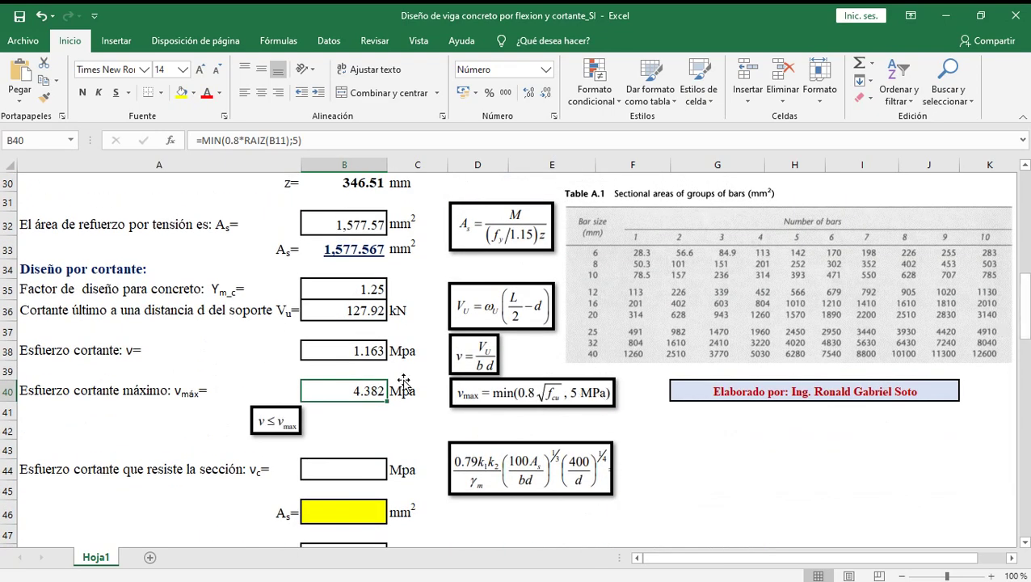
- Enter =SI(B38<=B40;"OK!";"ERROR!") in B41 so the check displays OK!
left_click(350, 410)
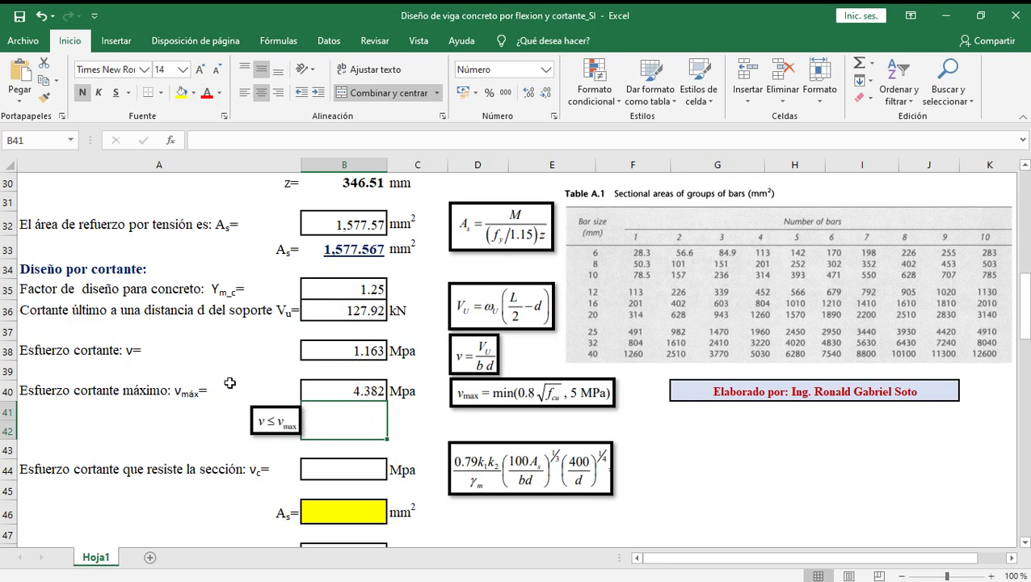
type("=S")
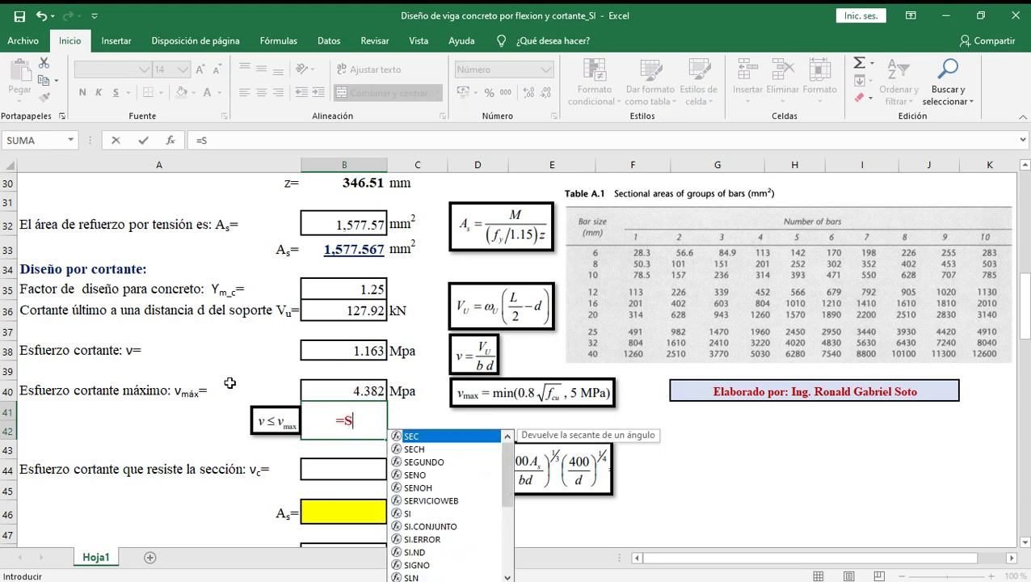
type("I(")
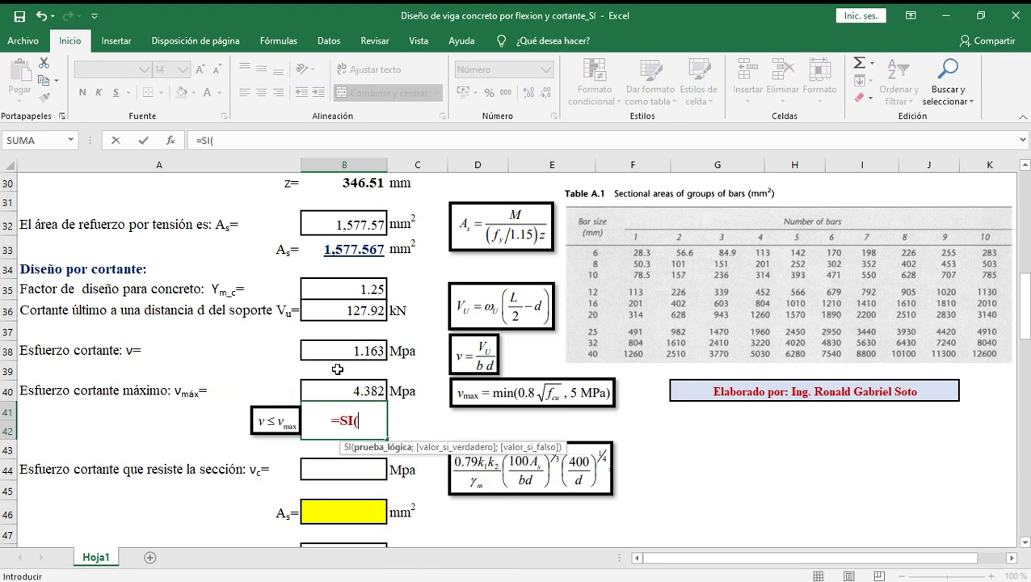
left_click(340, 350)
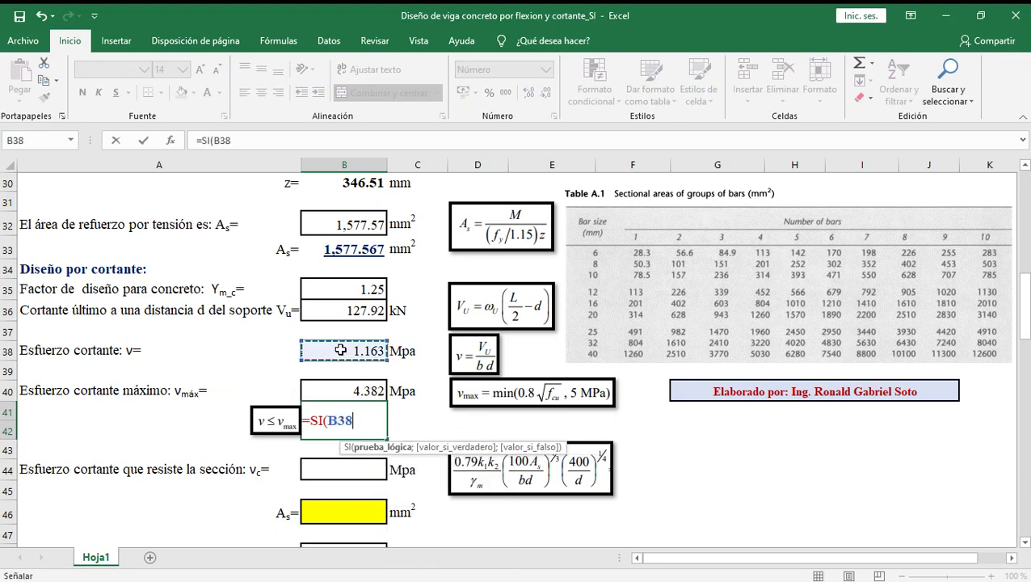
type("<=")
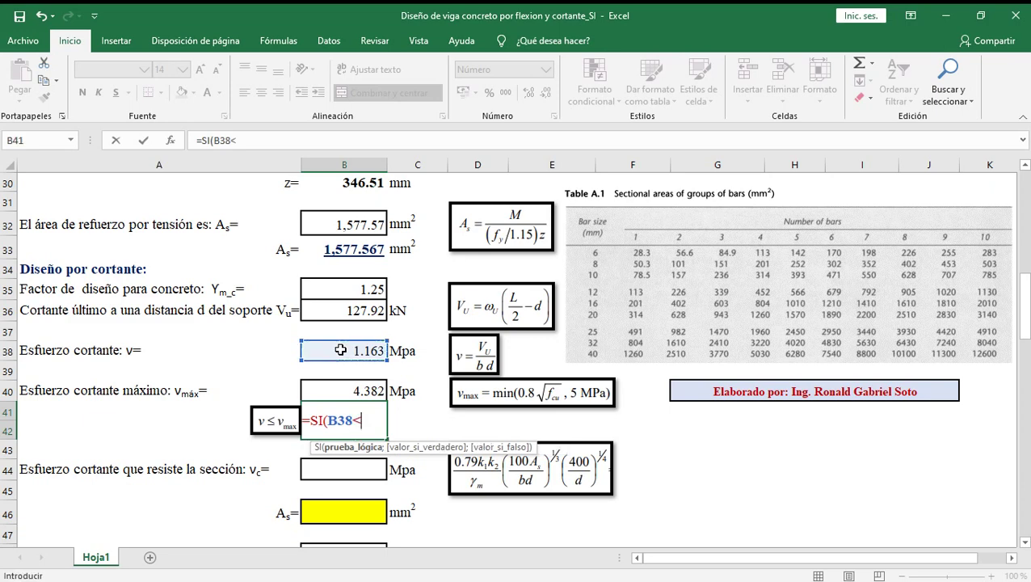
left_click(357, 393)
type(";\"OK!\"")
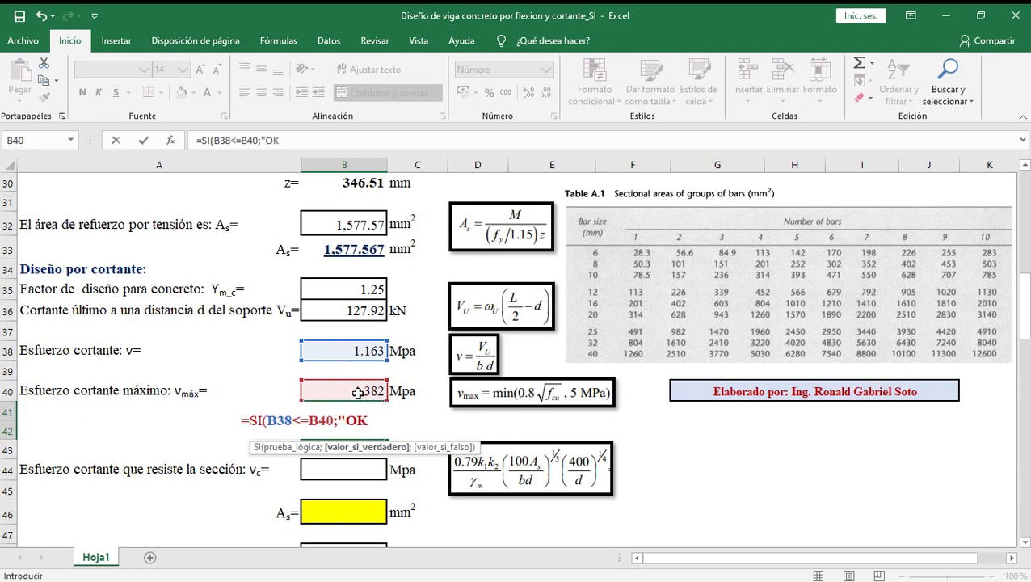
type(";")
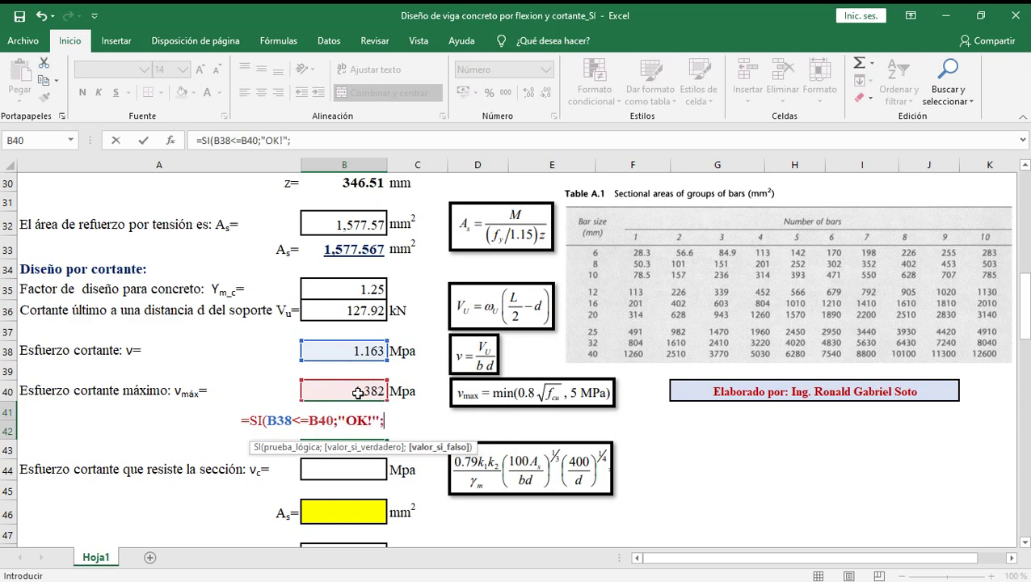
type("\"ER")
type("ROR!")
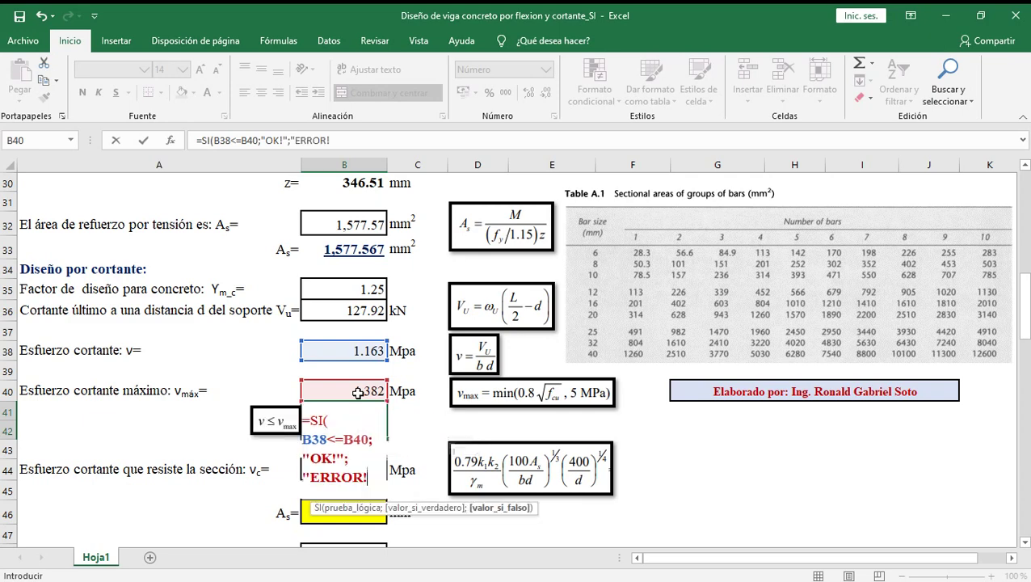
type("\"")
type(")")
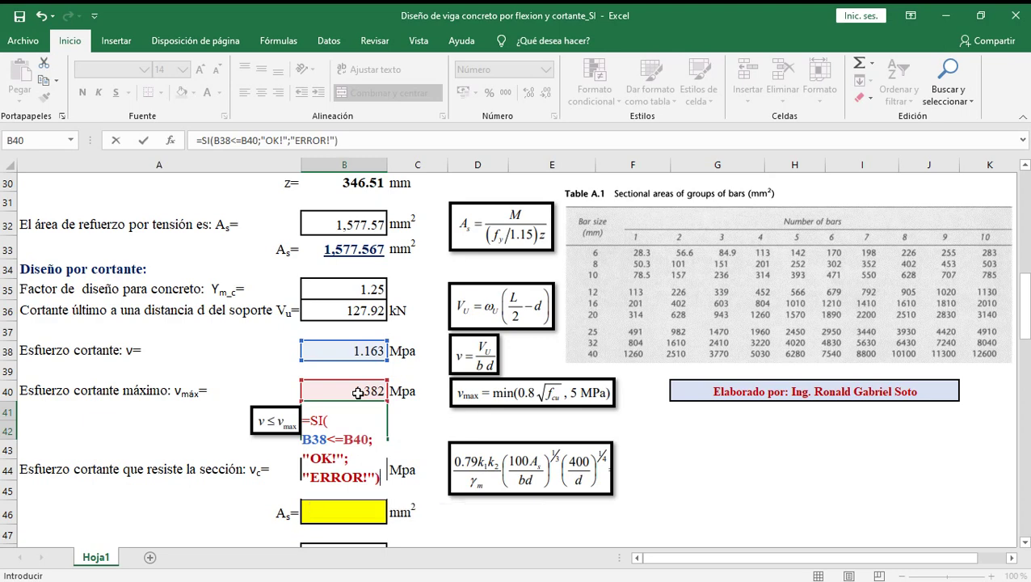
key("Return")
left_click(363, 416)
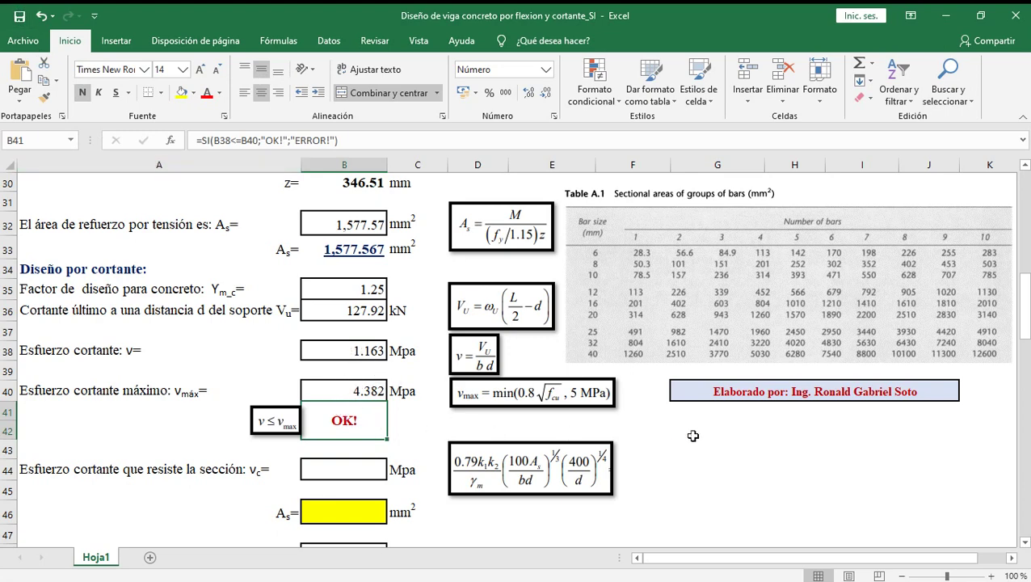
left_click_drag(1026, 314, 1025, 333)
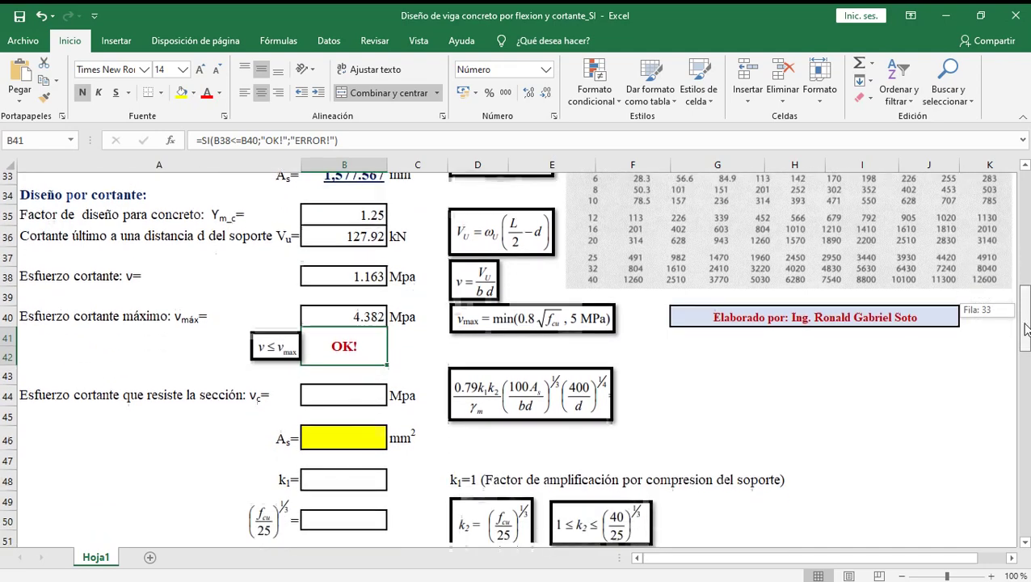
left_click(361, 385)
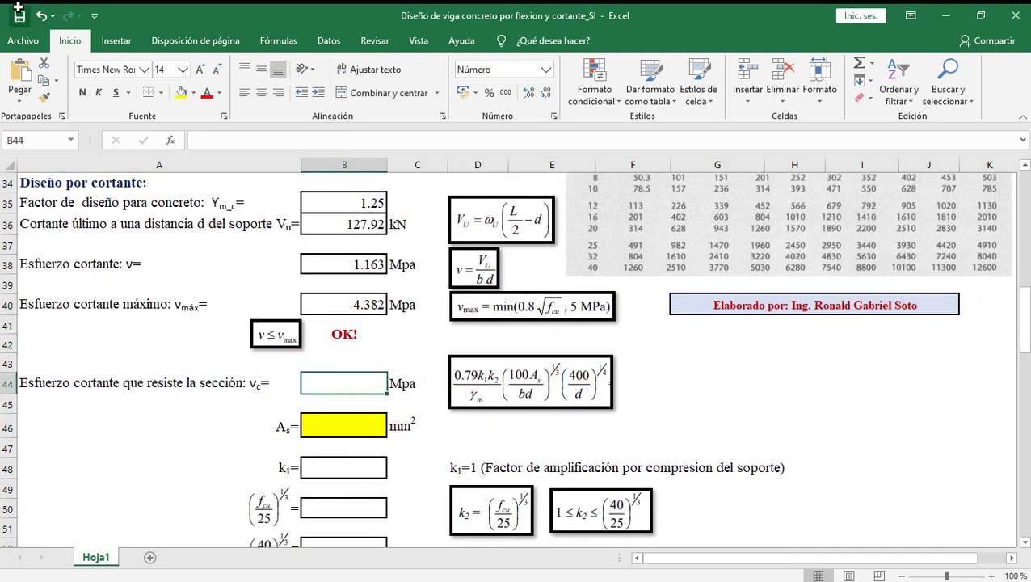
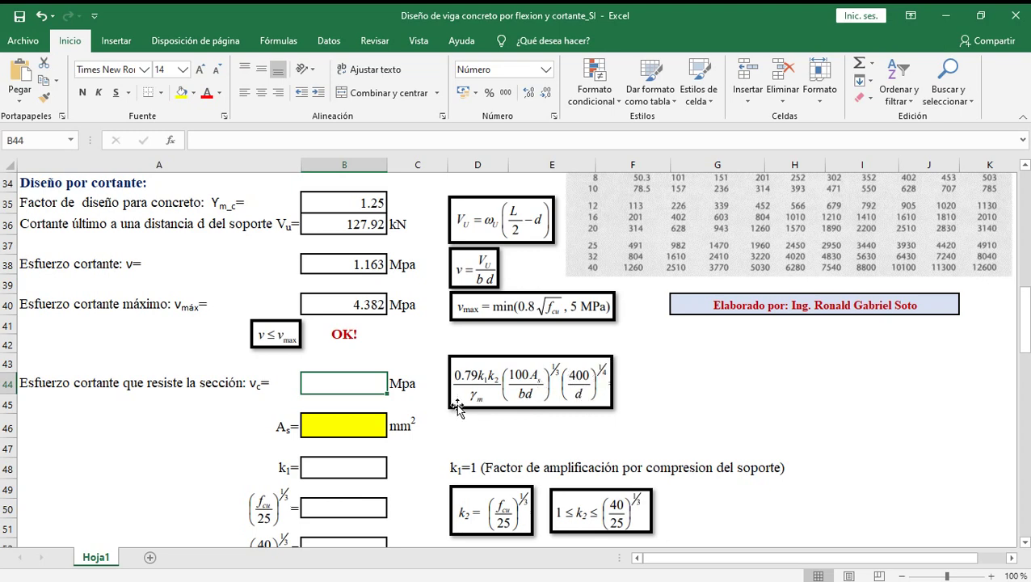
- Inspect the As, vc and k1 cells in the shear design section
left_click(368, 424)
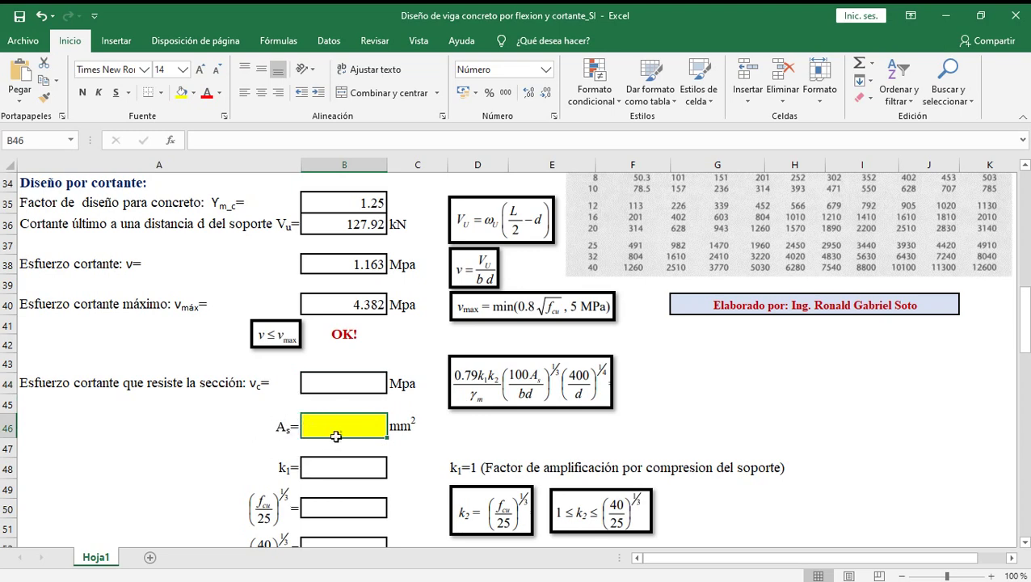
left_click(337, 385)
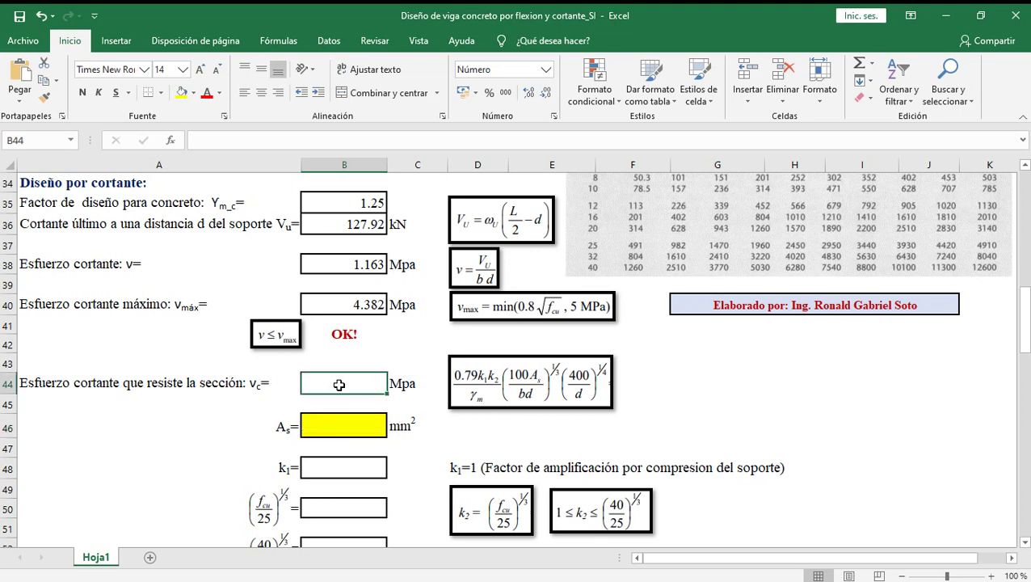
left_click(340, 468)
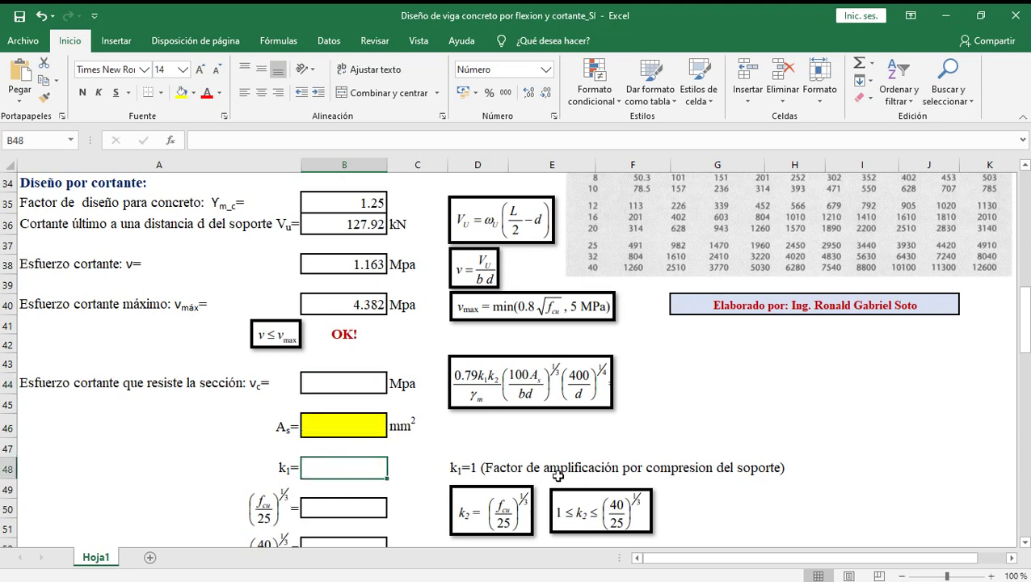
left_click_drag(1025, 324, 1025, 340)
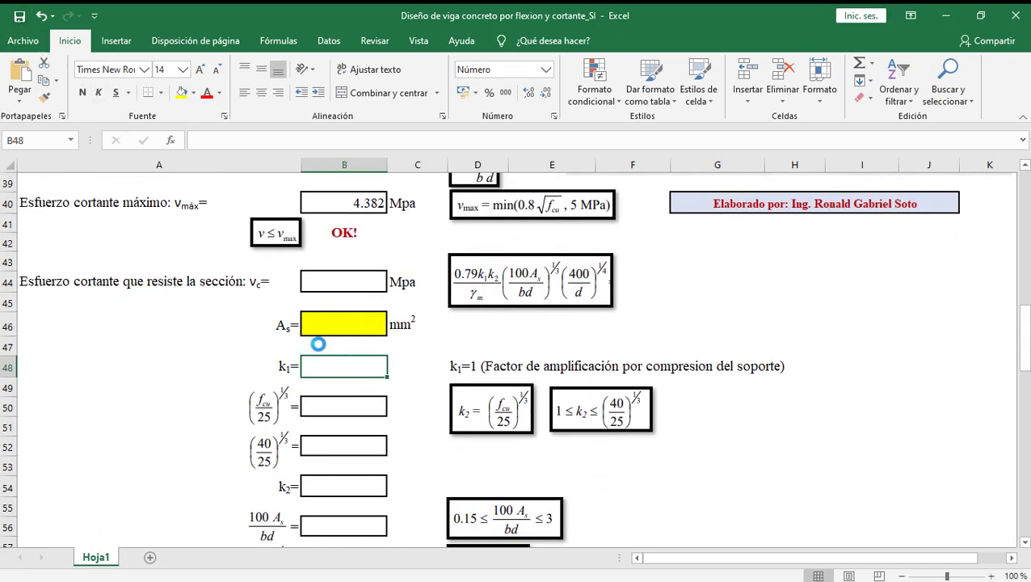
left_click(333, 322)
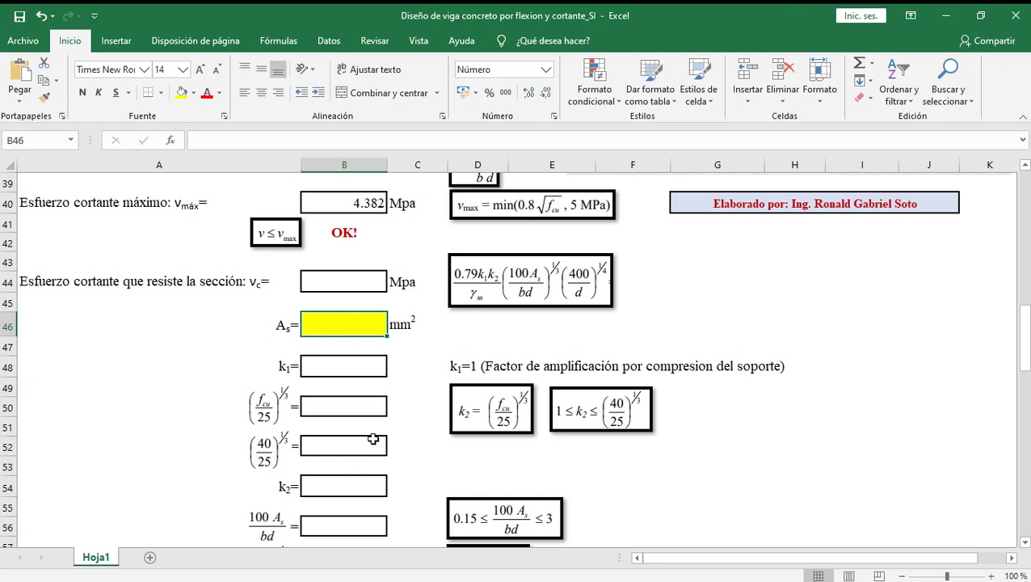
- Enter 1 as the k1 factor in B48 so it shows 1.00
left_click(355, 365)
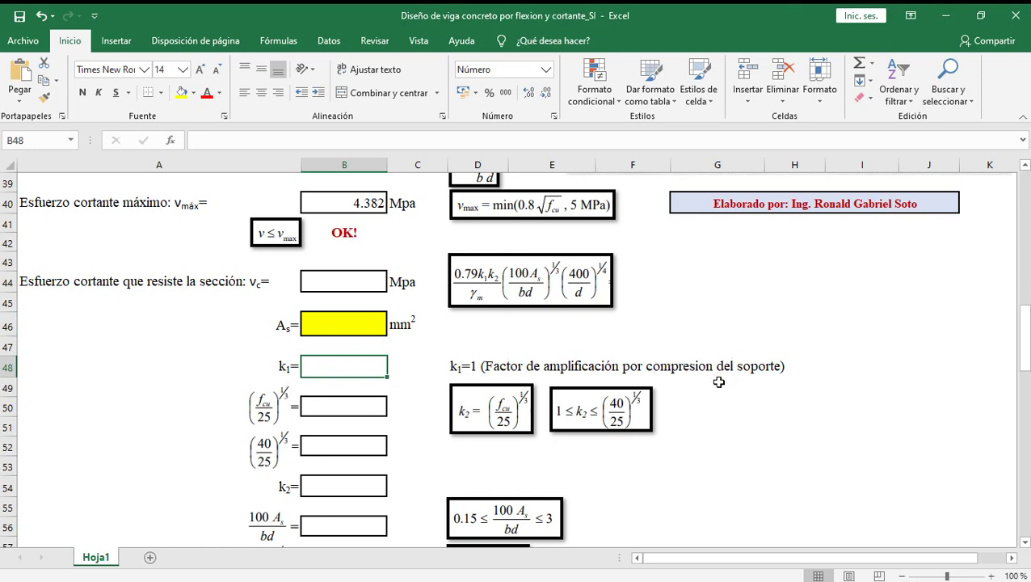
type("1")
key("Return")
left_click(379, 366)
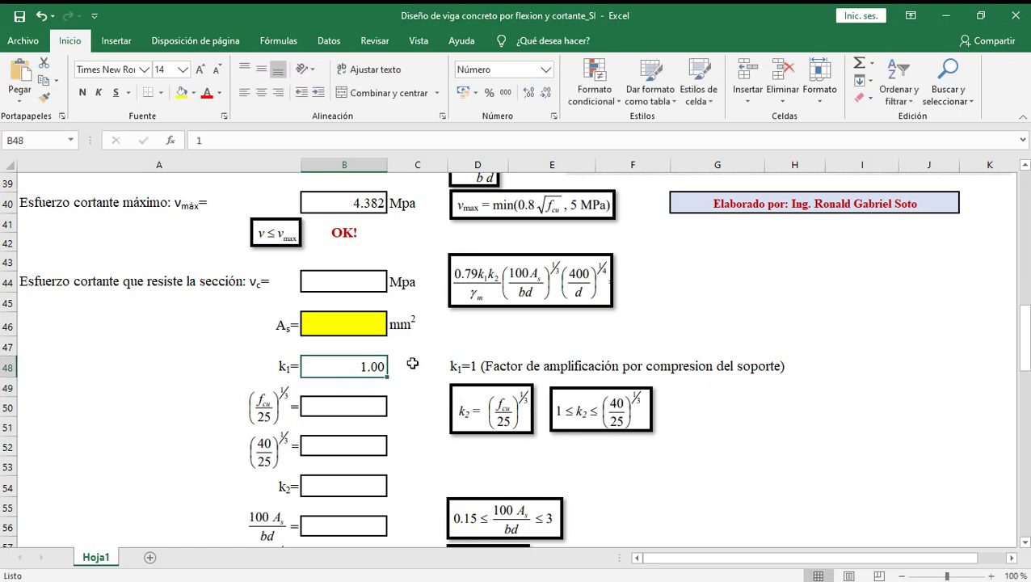
left_click(370, 409)
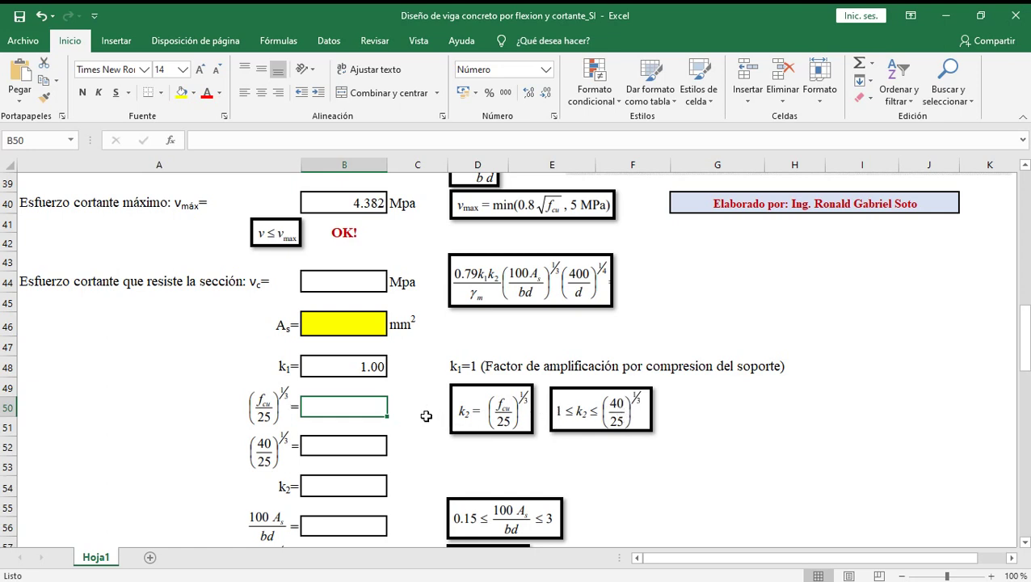
- Enter =(B11/25)^(1/3) in B50 from concrete strength B11, giving 1.06
type("=")
type("r")
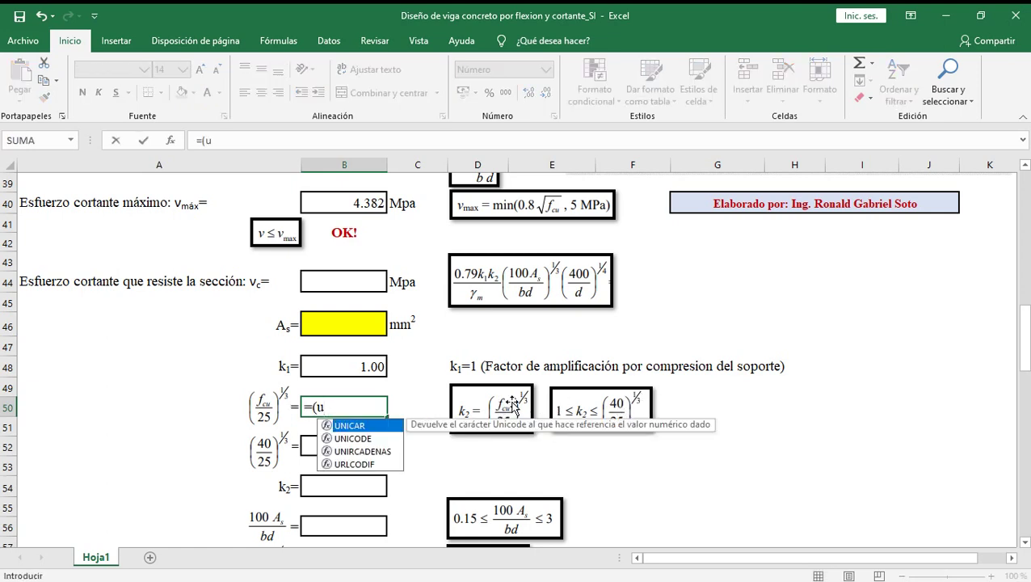
key("BackSpace")
type("(")
left_click_drag(1024, 340, 1025, 220)
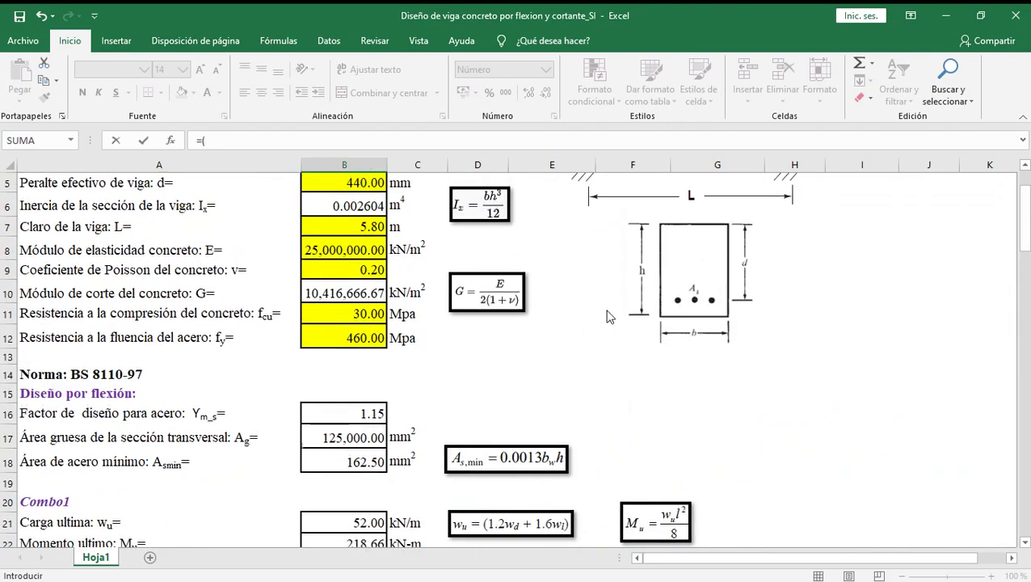
left_click(362, 332)
left_click(364, 315)
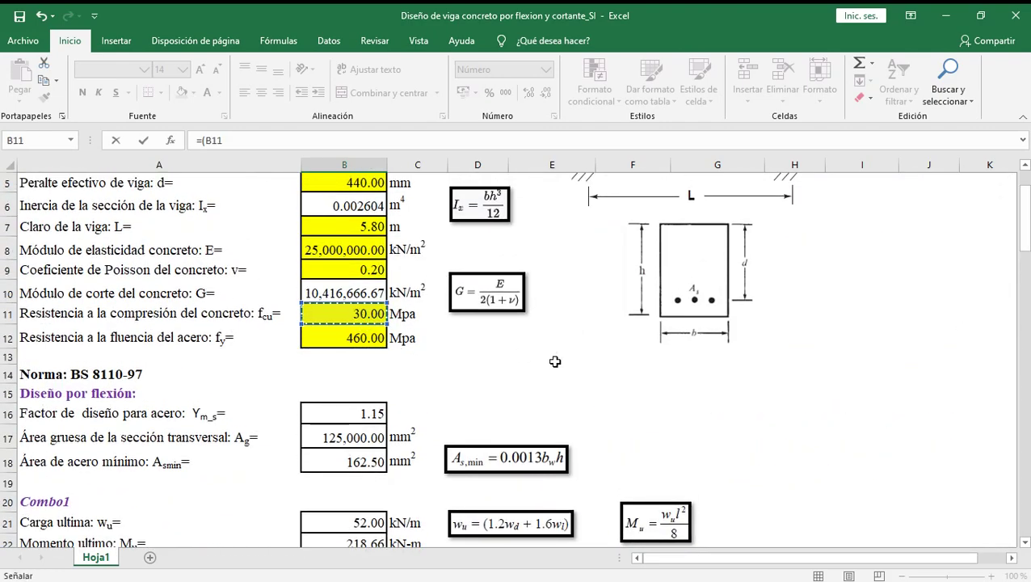
type("/25)^(1")
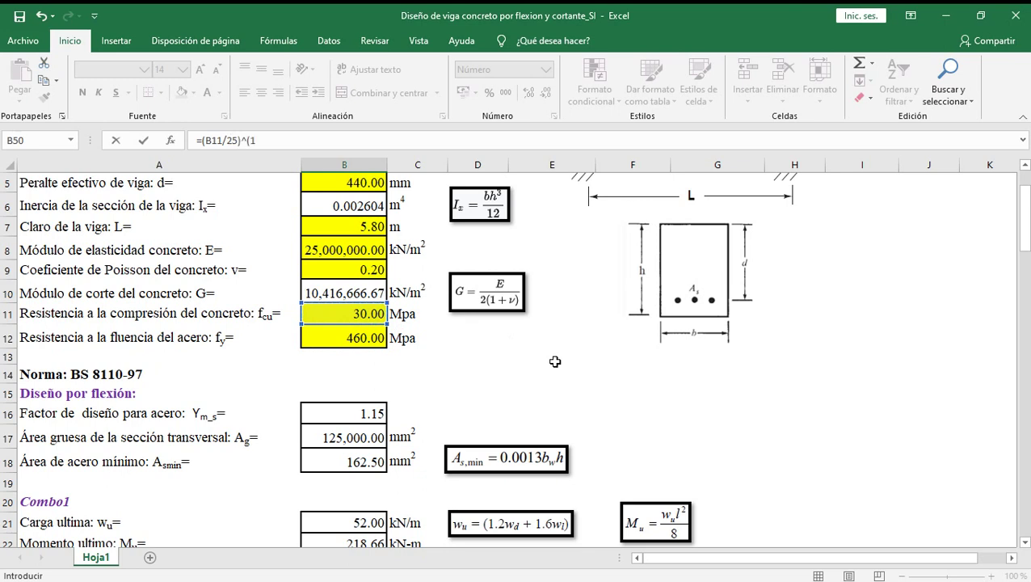
type(")")
left_click_drag(1024, 226, 1027, 323)
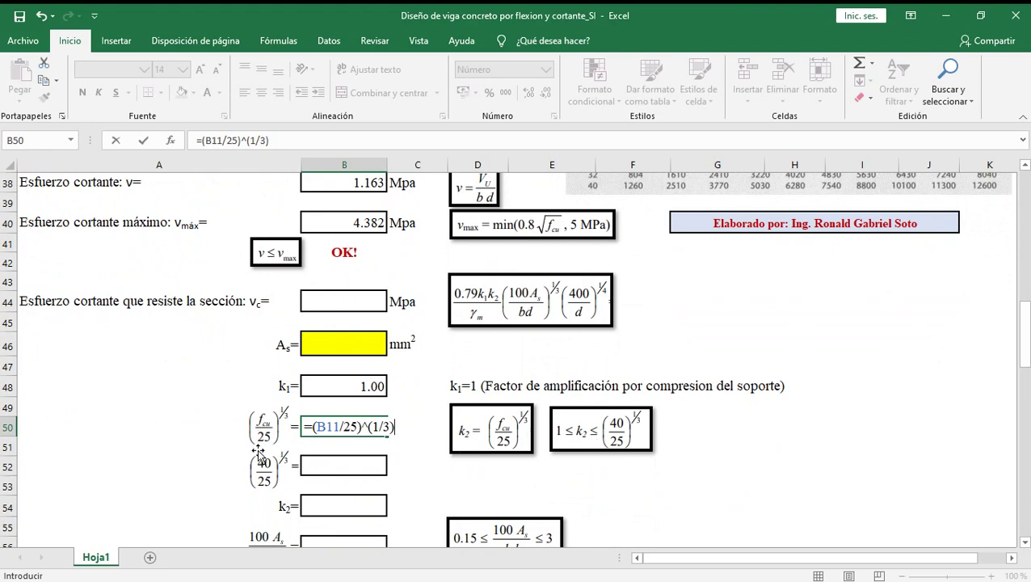
key("Return")
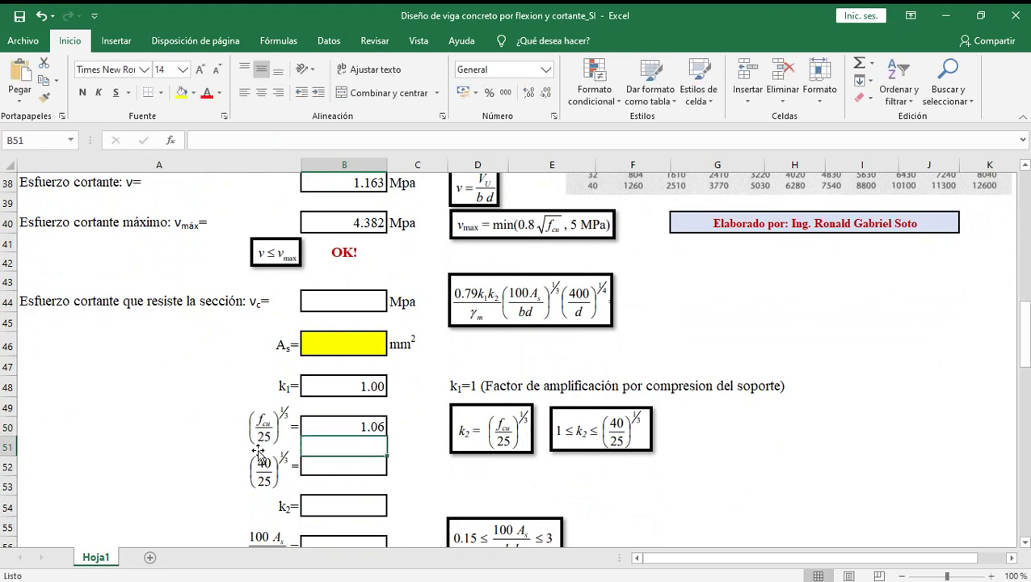
key("Up")
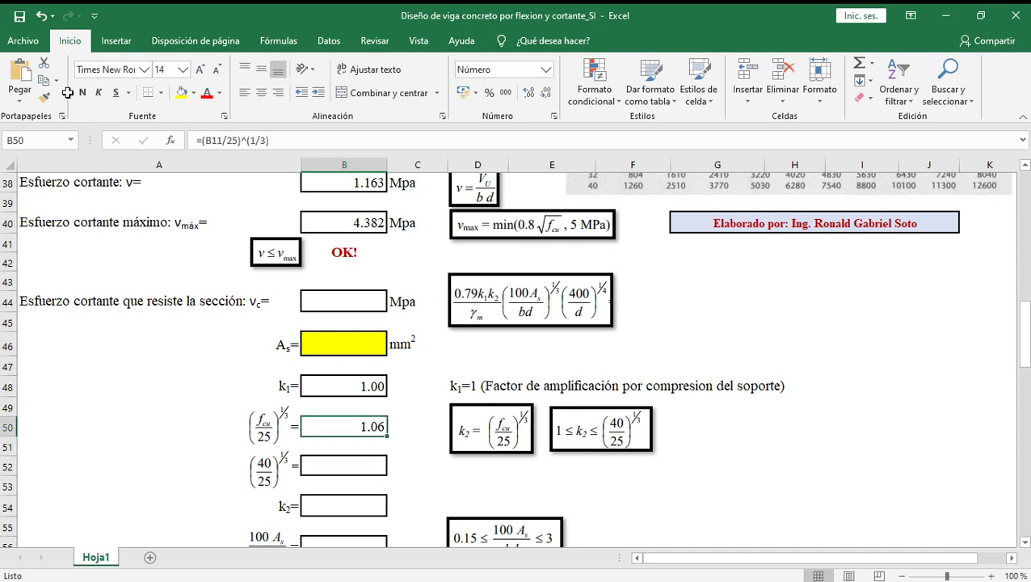
- Enter =(40/25)^(1/3) in B52, adding the missing equals sign, so it shows 1.17
left_click(356, 468)
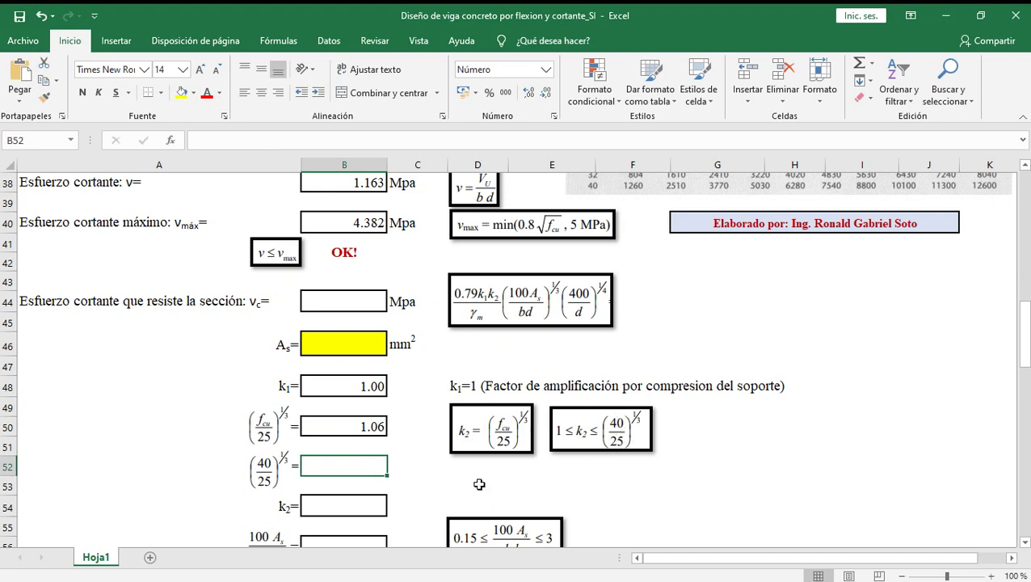
type("(40/25)^(1/3")
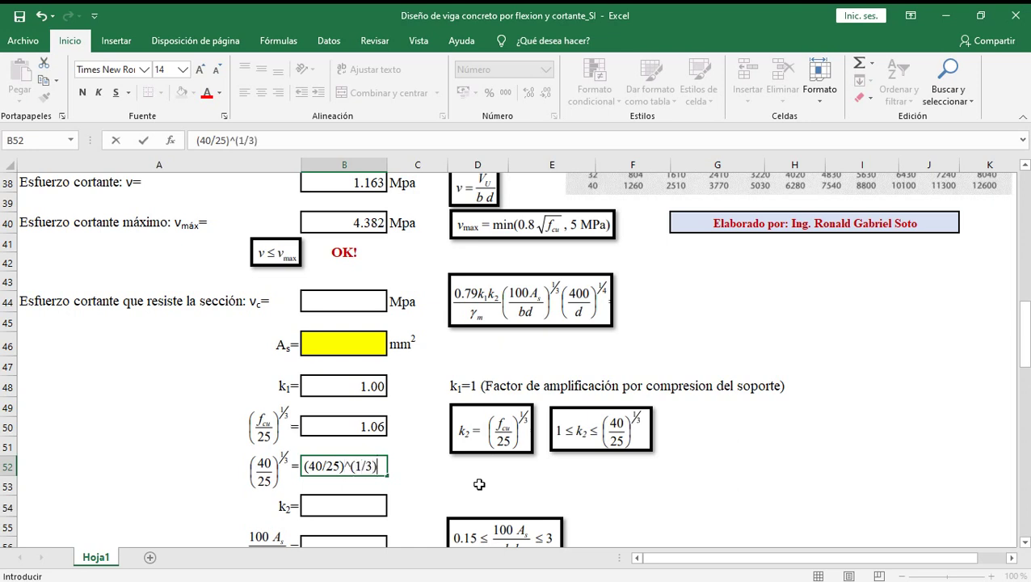
key("Return")
left_click(380, 472)
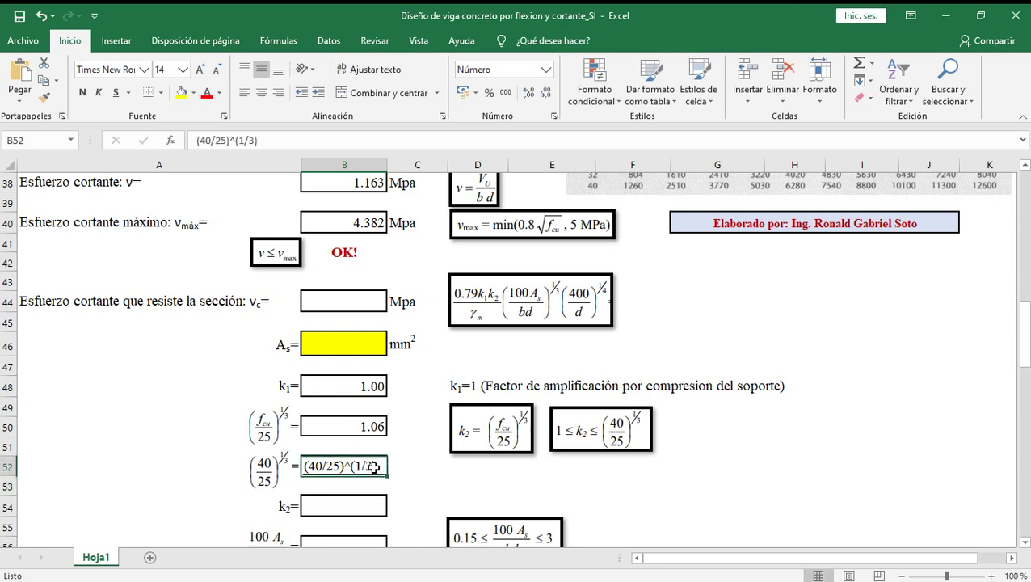
left_click(194, 141)
type("=")
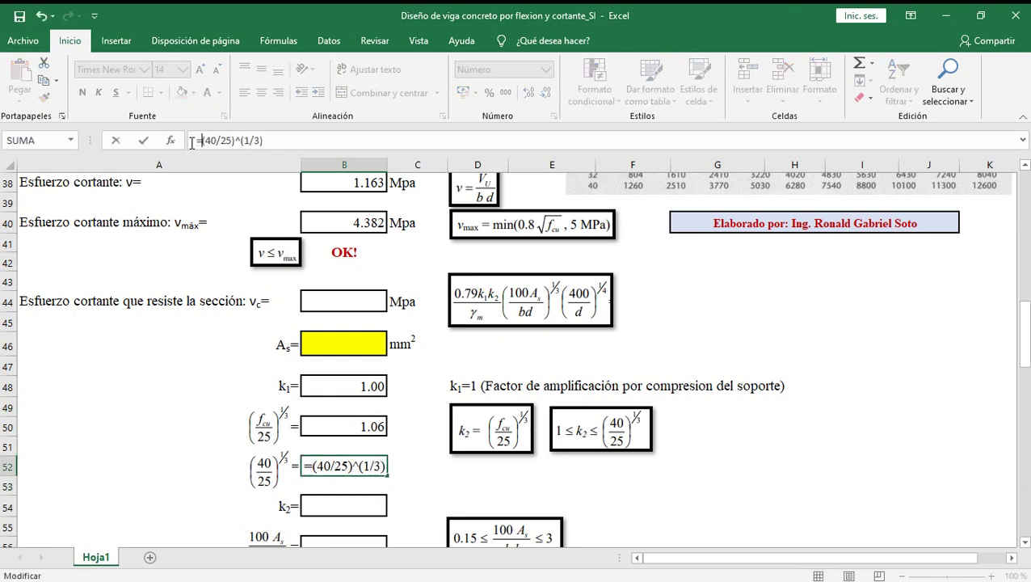
key("Return")
left_click(353, 468)
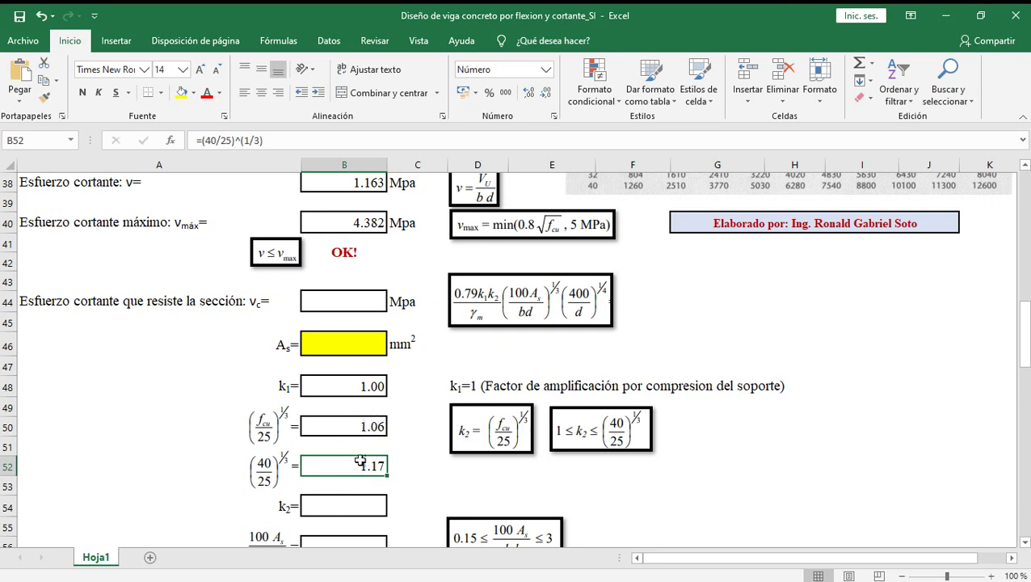
left_click(350, 504)
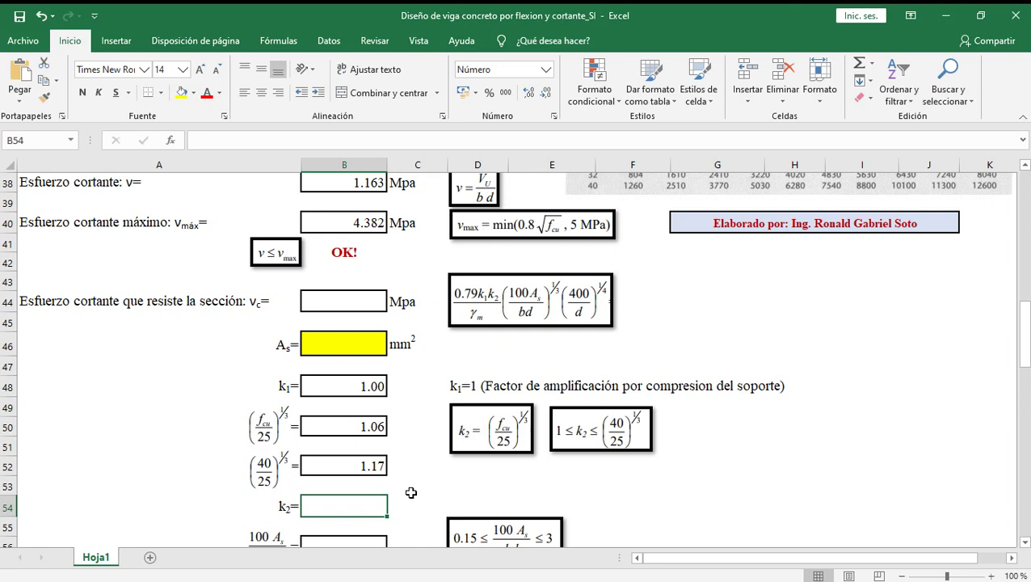
- Enter k2 in B54 as =MIN(SI(B50<=1;1;B50);B52), giving 1.06
type("=MI")
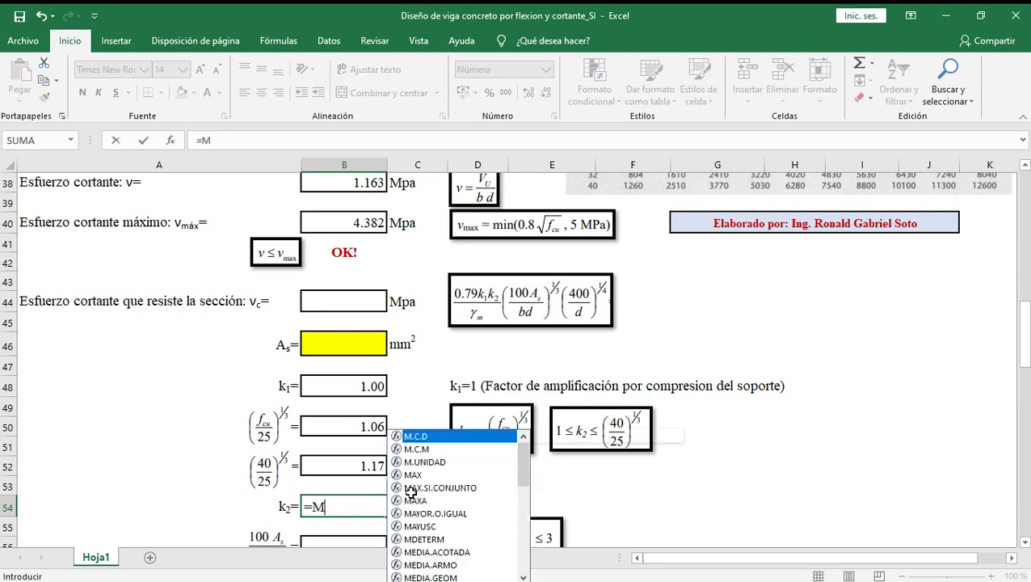
type("N(")
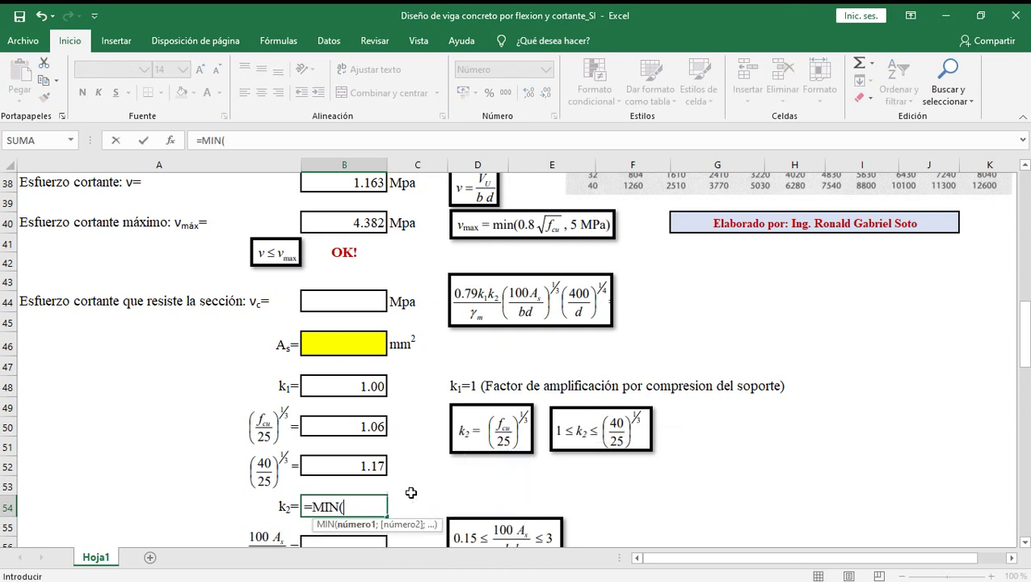
type("SI(")
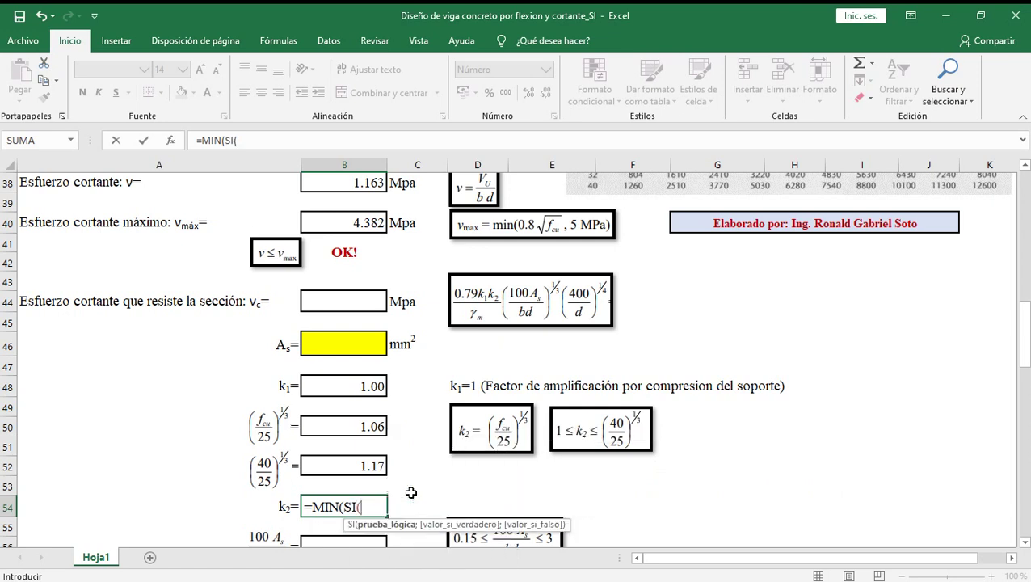
left_click(346, 426)
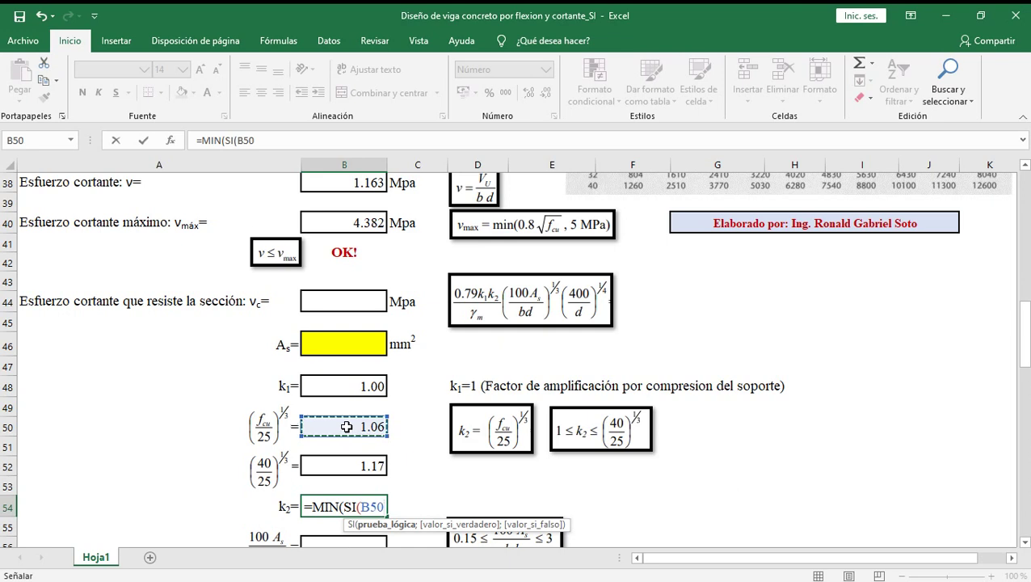
type("<=")
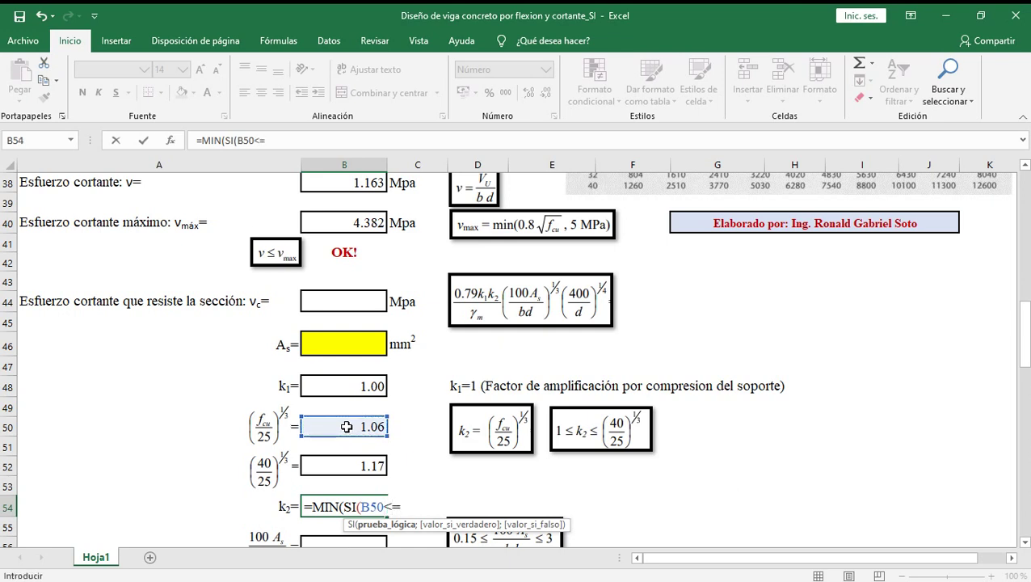
type("1;1")
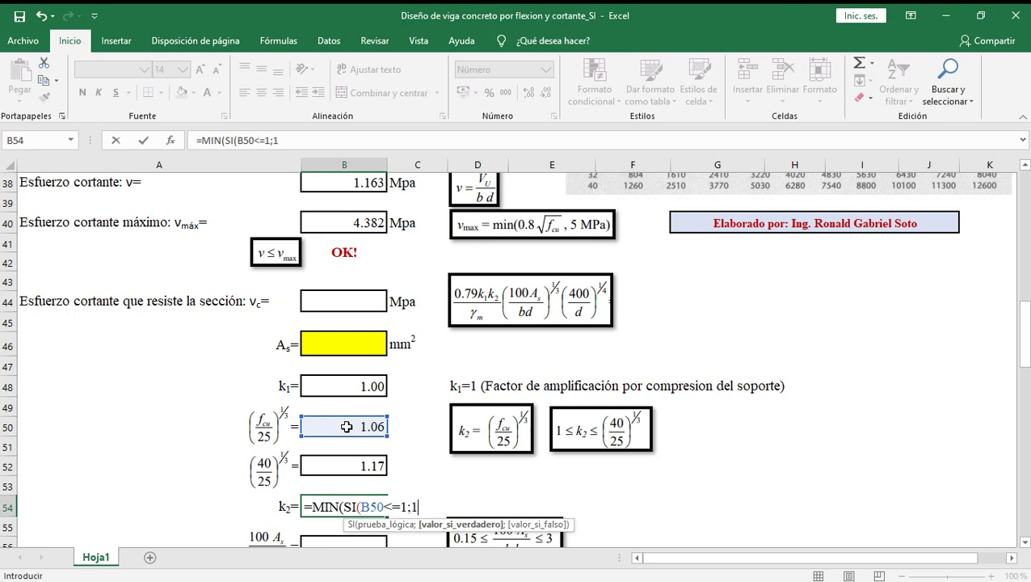
type(";")
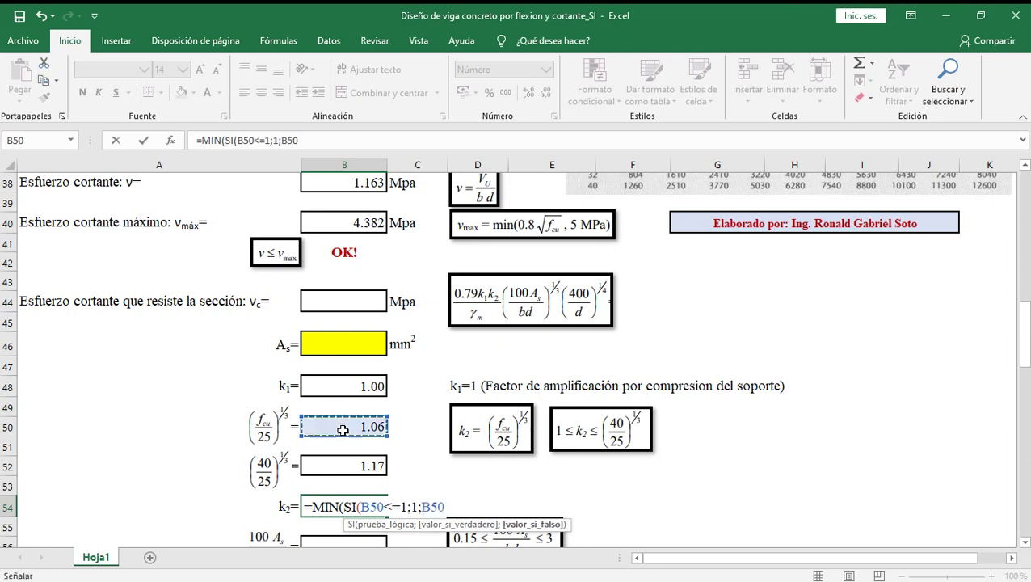
left_click(343, 430)
type(")")
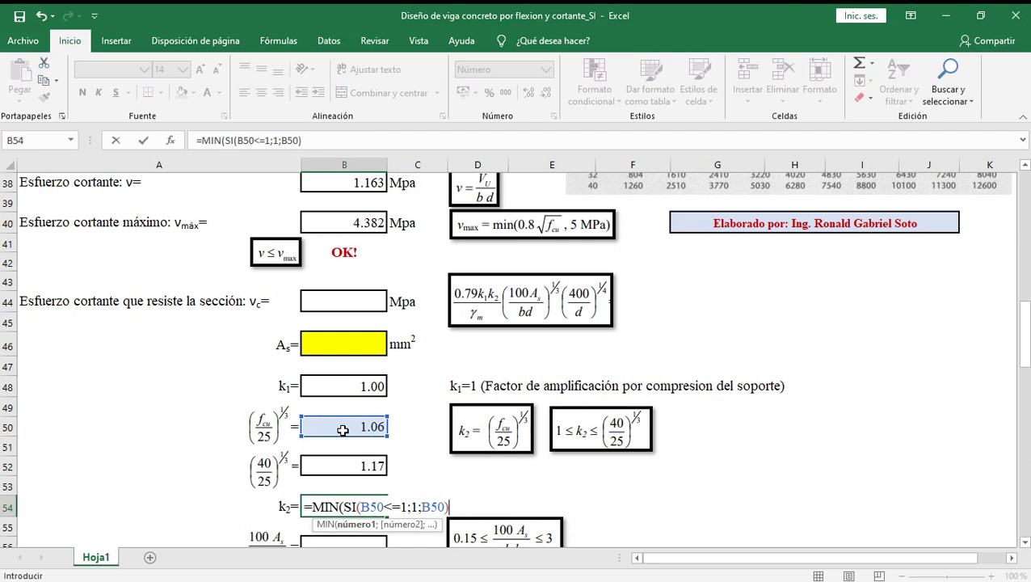
type(";")
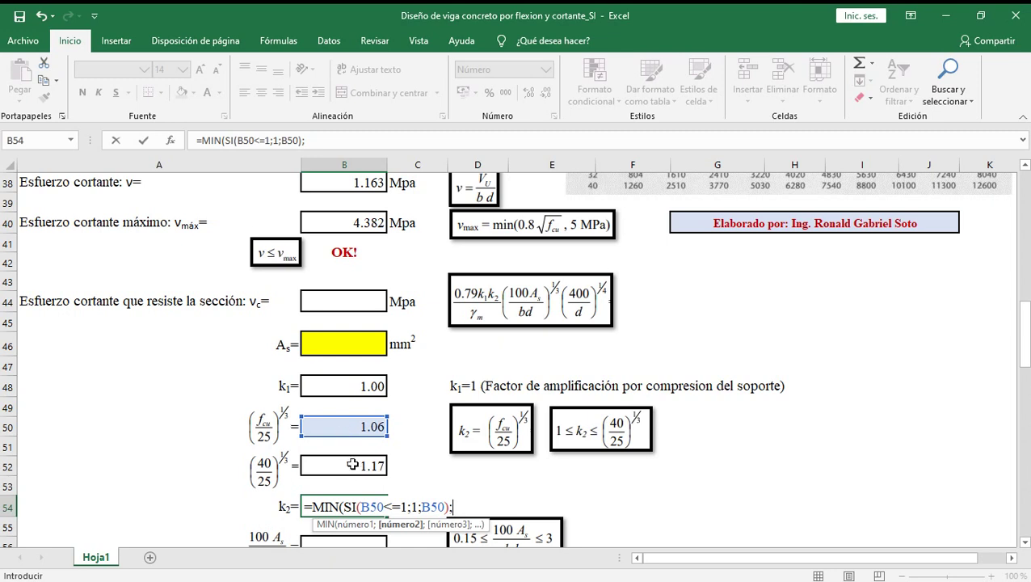
left_click(353, 464)
type(")")
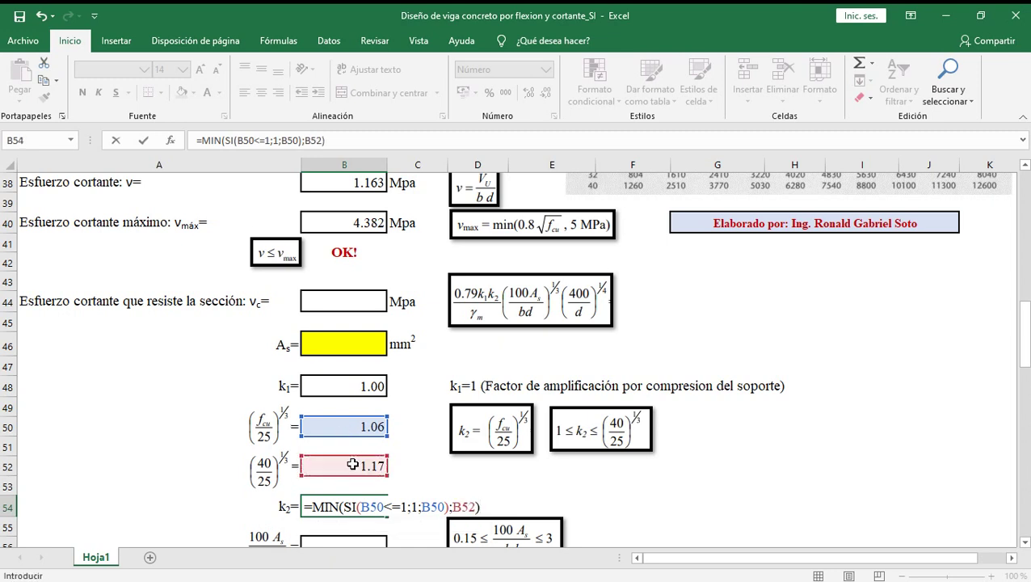
key("Return")
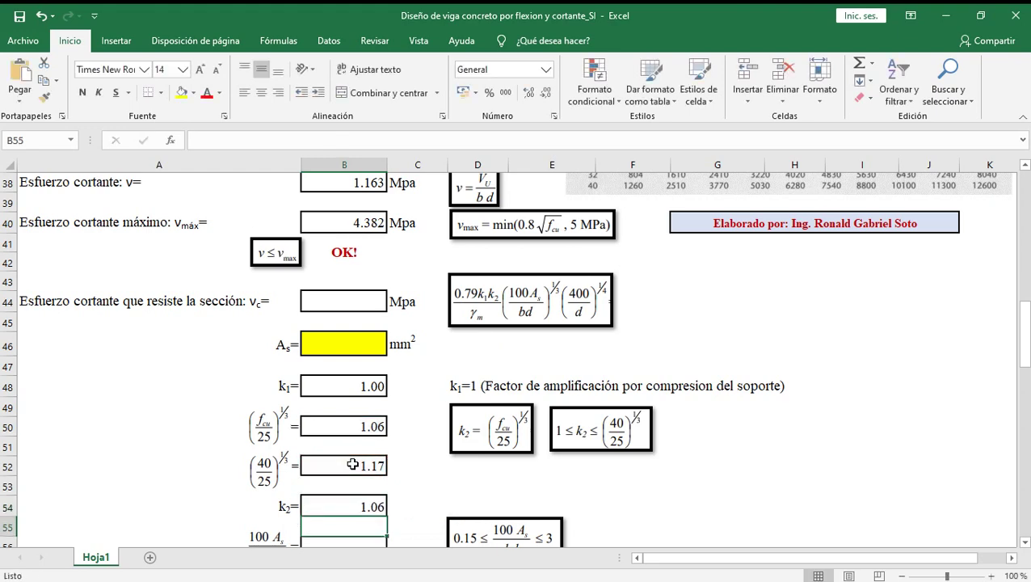
left_click(361, 490)
left_click(363, 507)
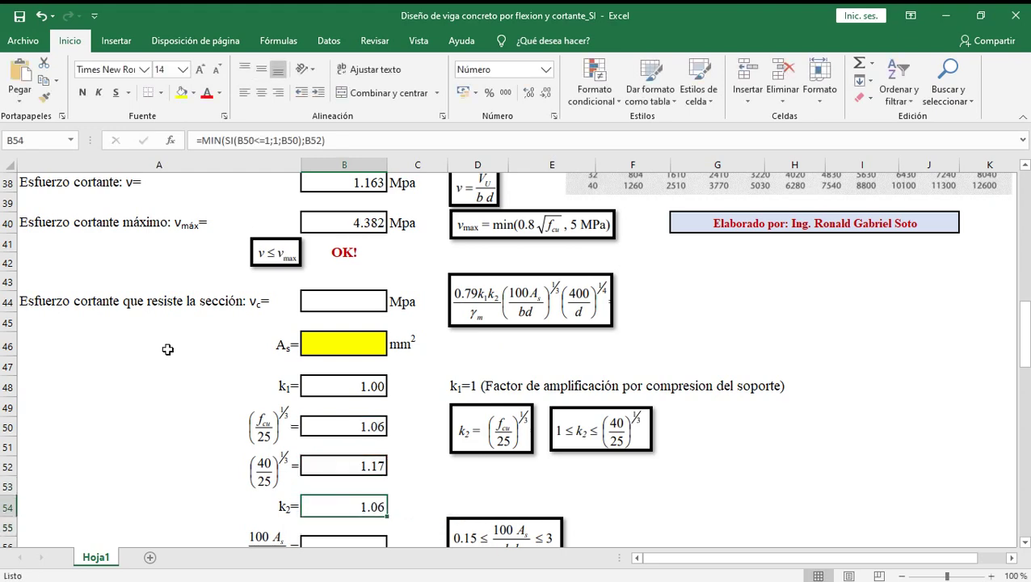
- Save the workbook and enter 200 as the steel area As in B46
left_click(19, 20)
left_click_drag(1024, 321, 1026, 349)
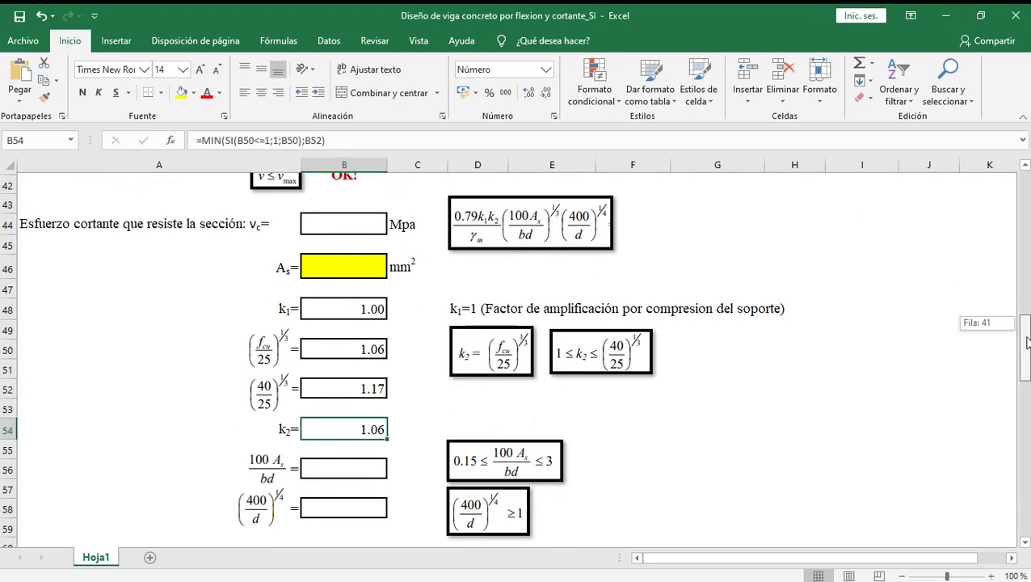
left_click(368, 472)
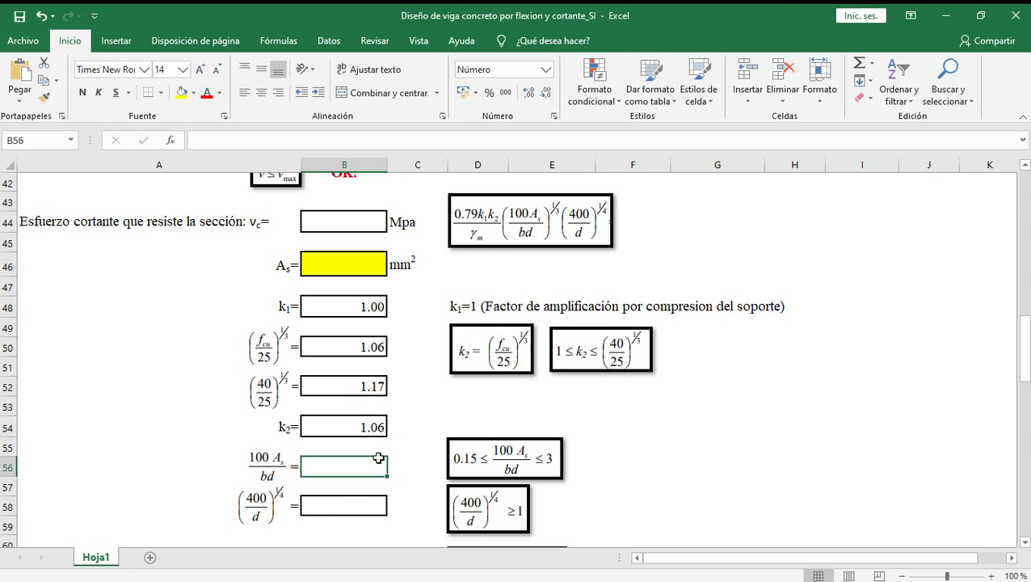
left_click(369, 264)
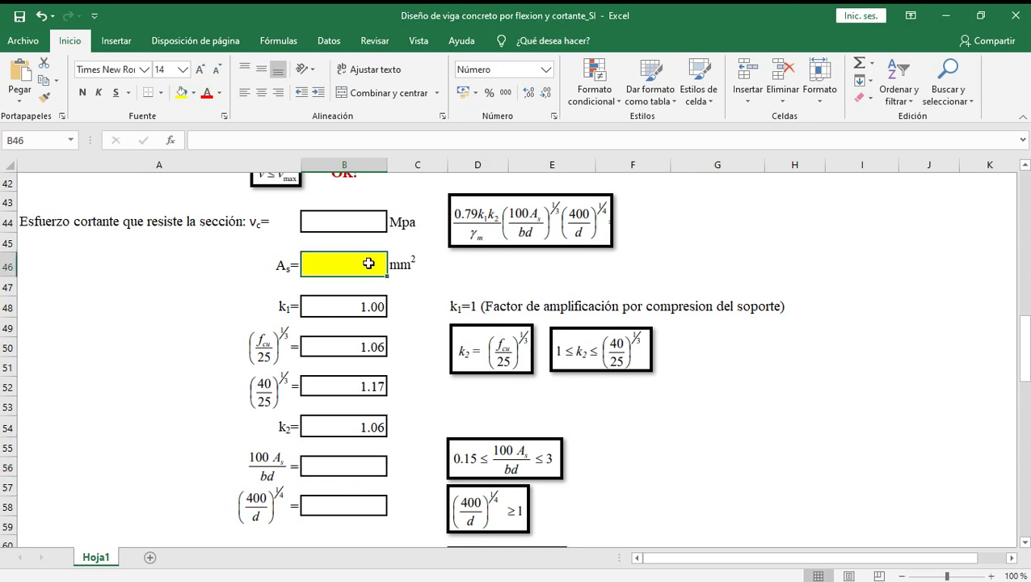
type("200")
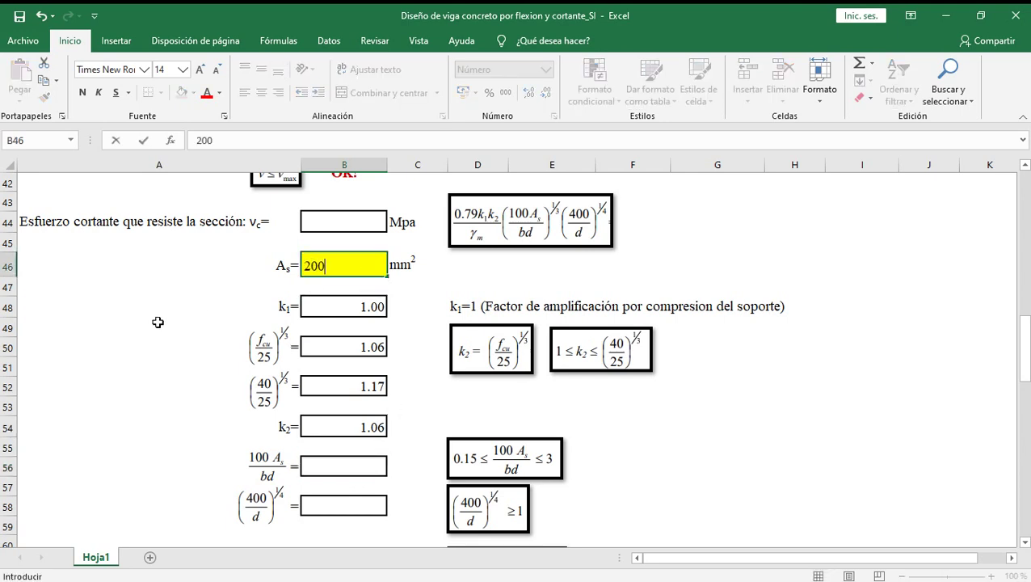
key("Return")
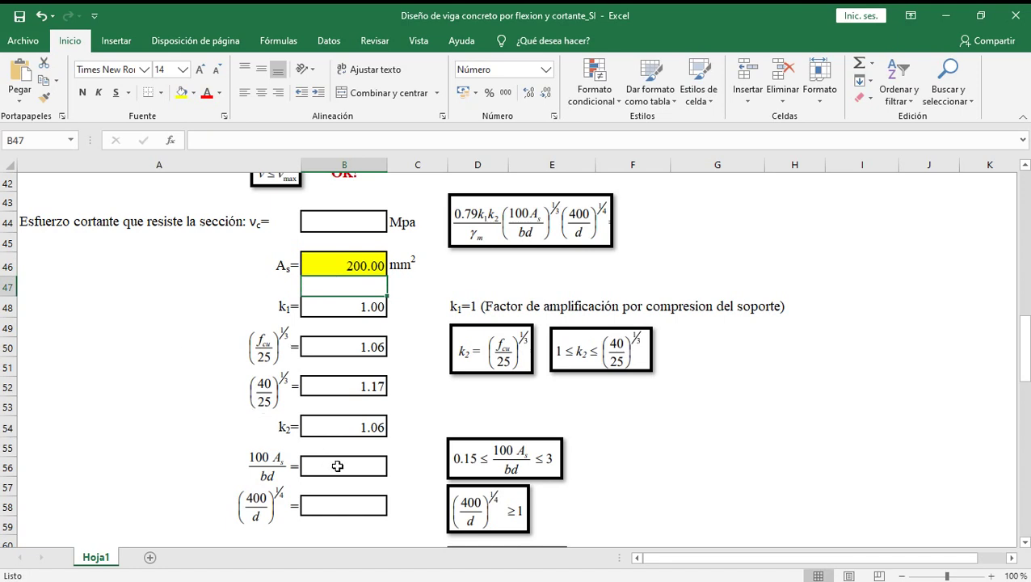
left_click(337, 463)
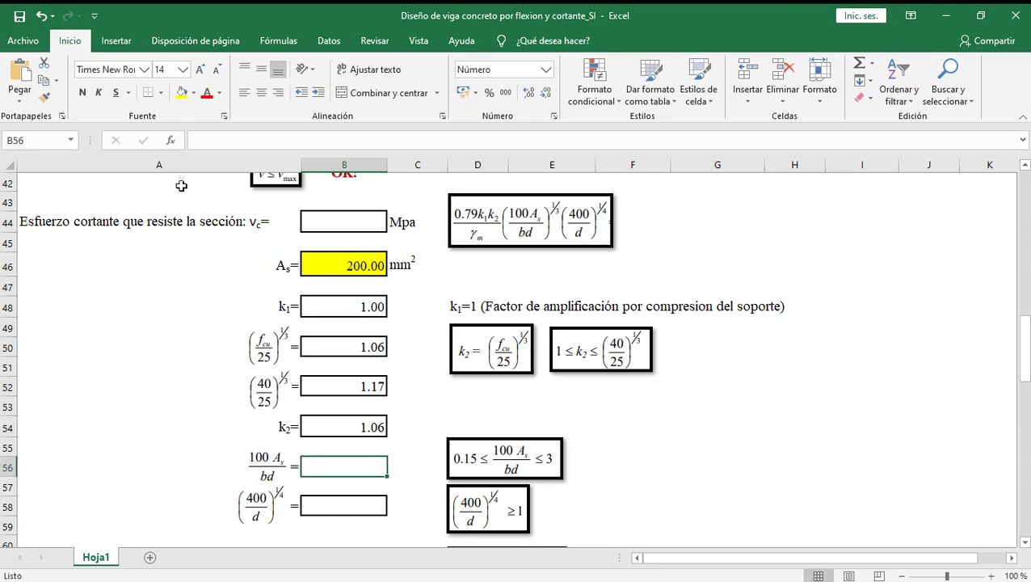
- Save, then begin B56's formula with =MIN(SI(100*B46/(B3*B5)
left_click(20, 15)
type("=")
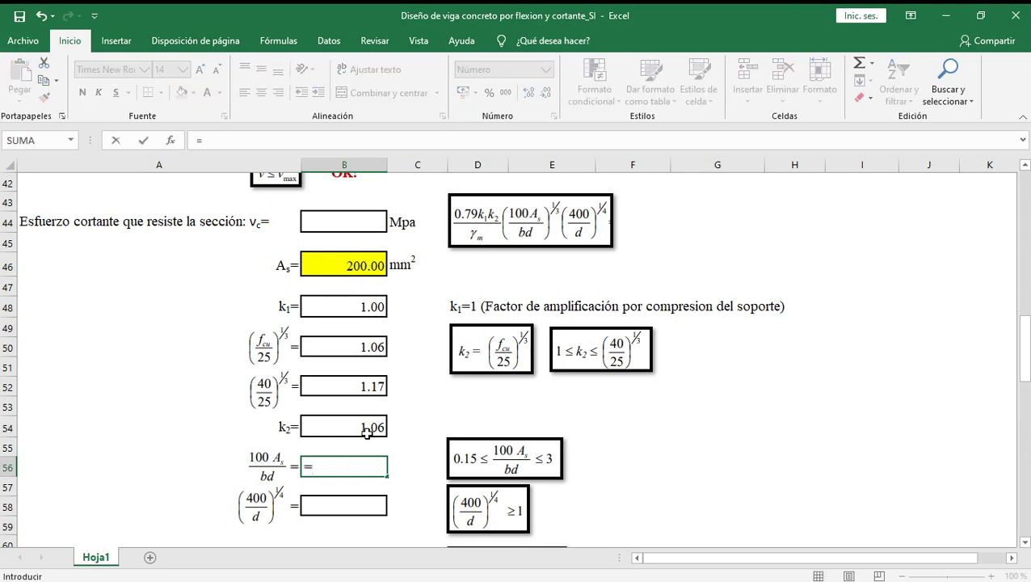
type("M")
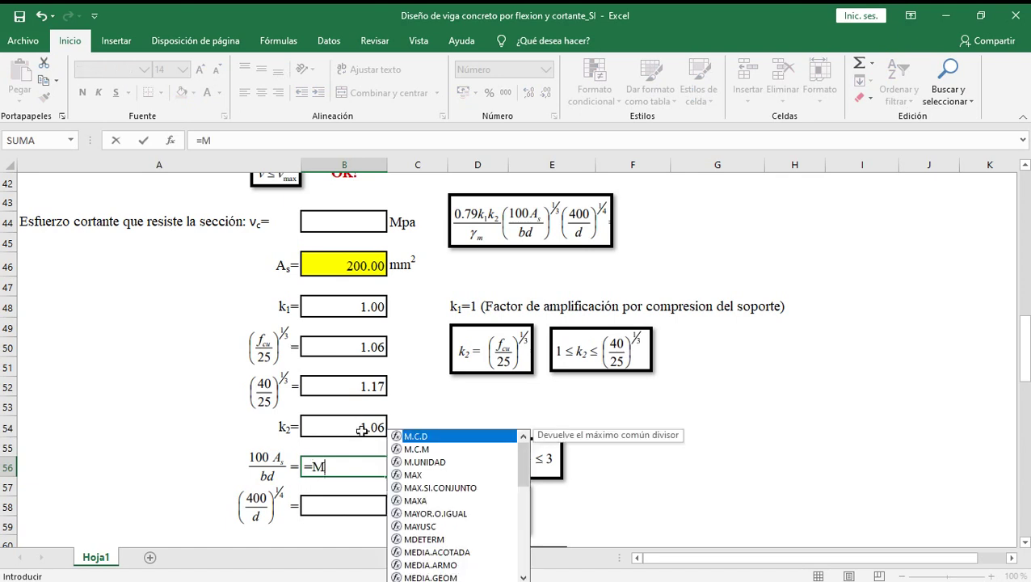
type("IN(")
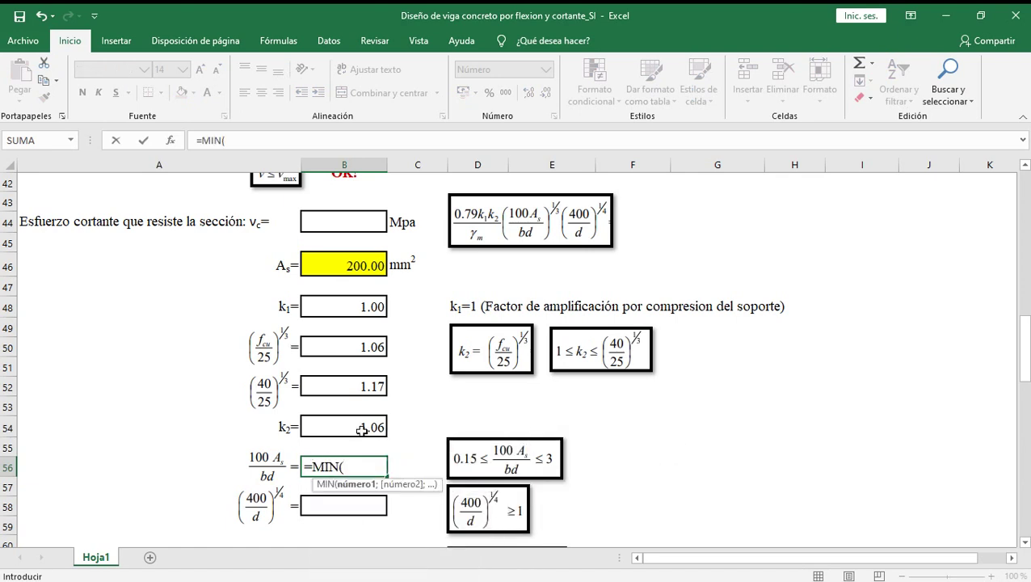
type("S")
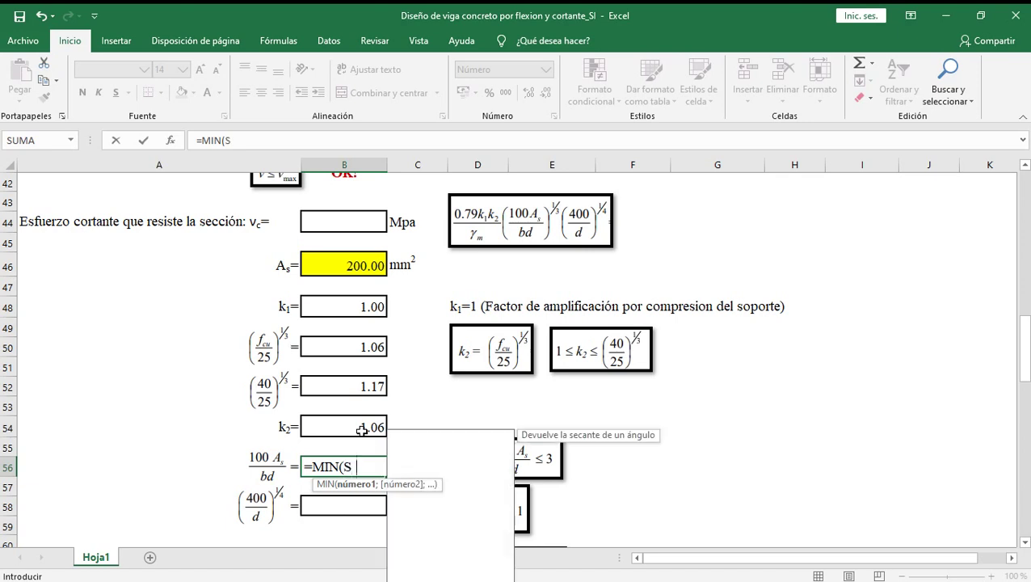
type("I(")
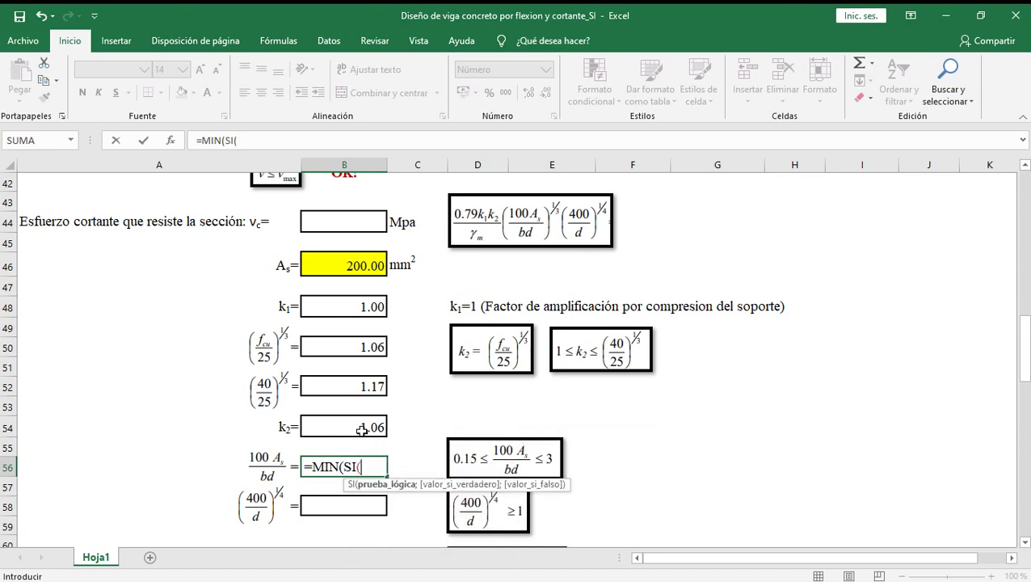
type("100*")
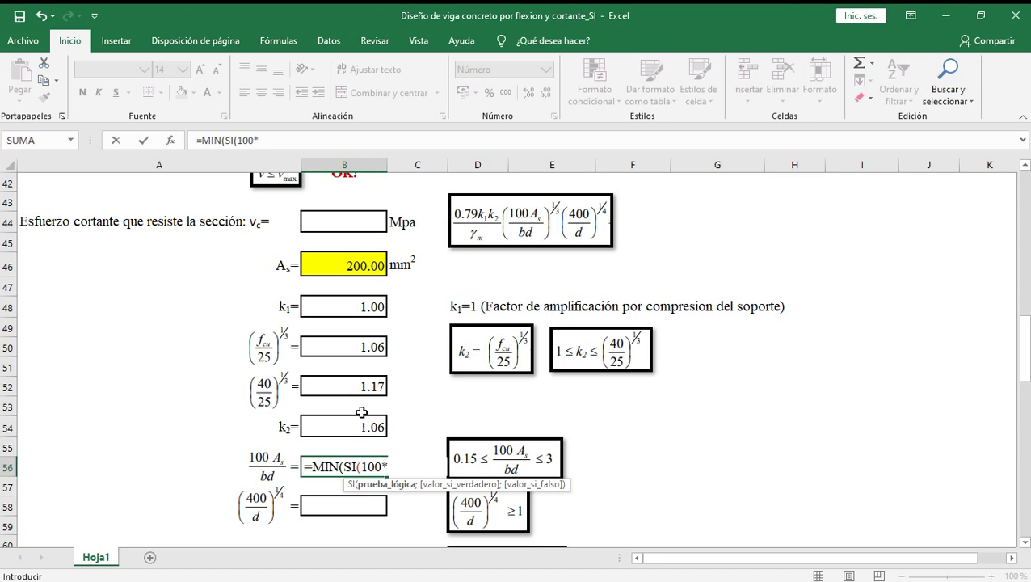
left_click(355, 265)
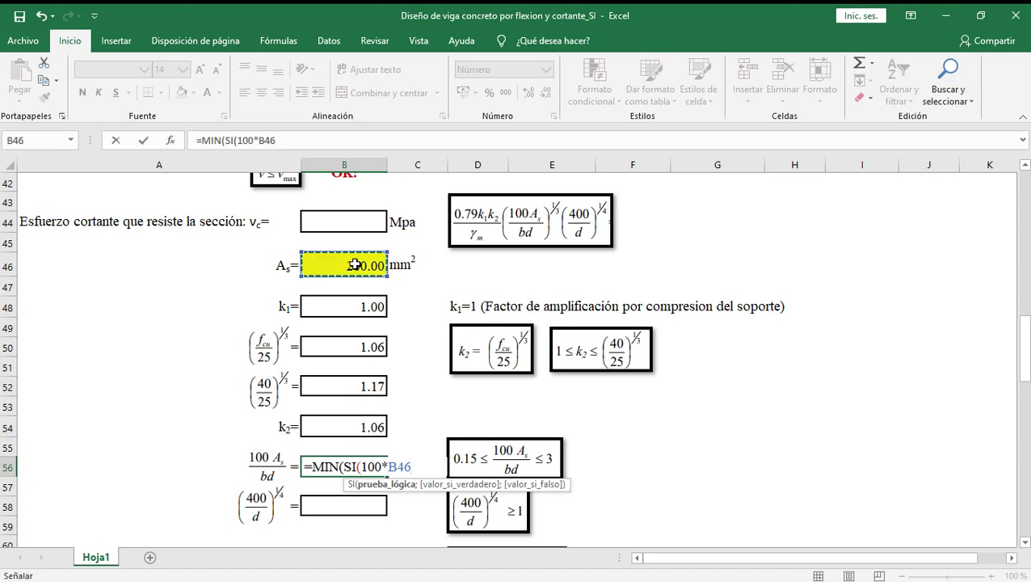
type("/(")
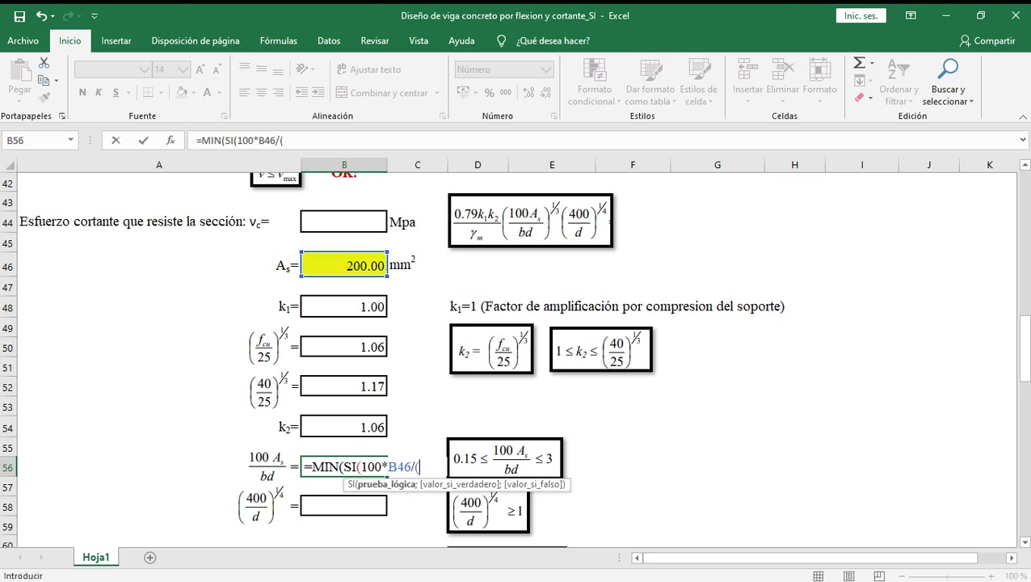
left_click_drag(1025, 323, 1027, 175)
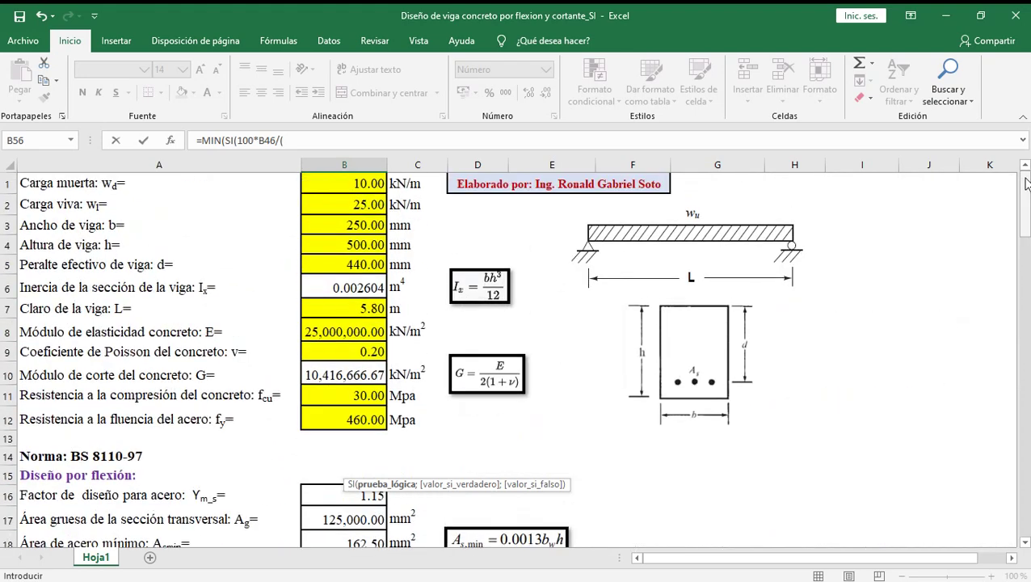
left_click(372, 226)
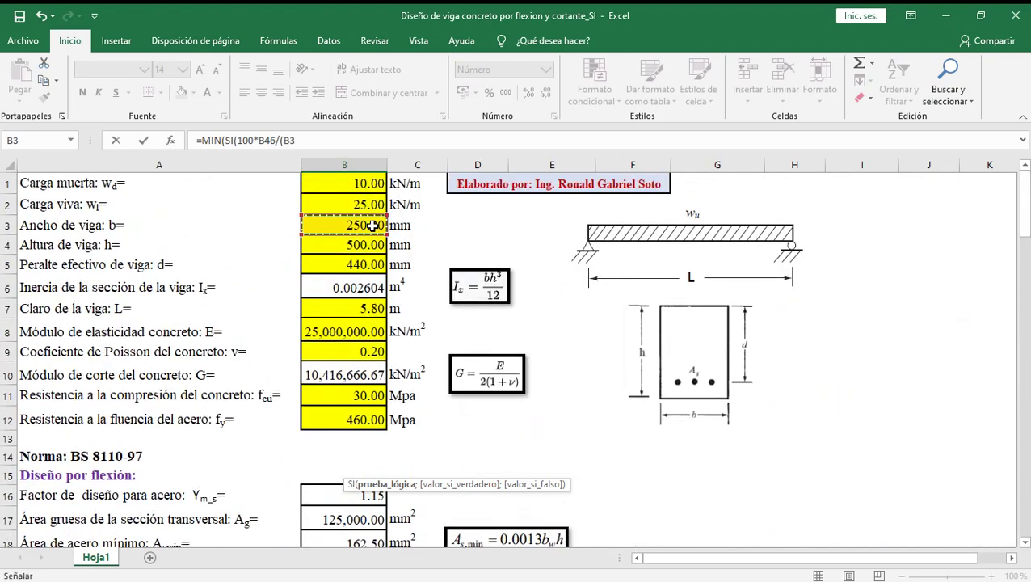
type("*")
left_click(368, 265)
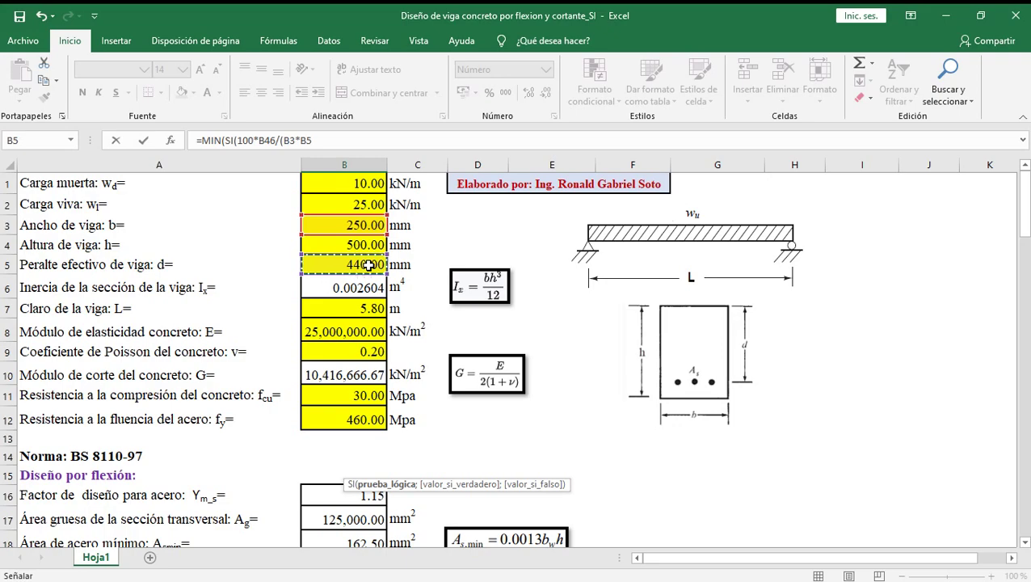
type(")")
left_click_drag(1025, 209, 1026, 331)
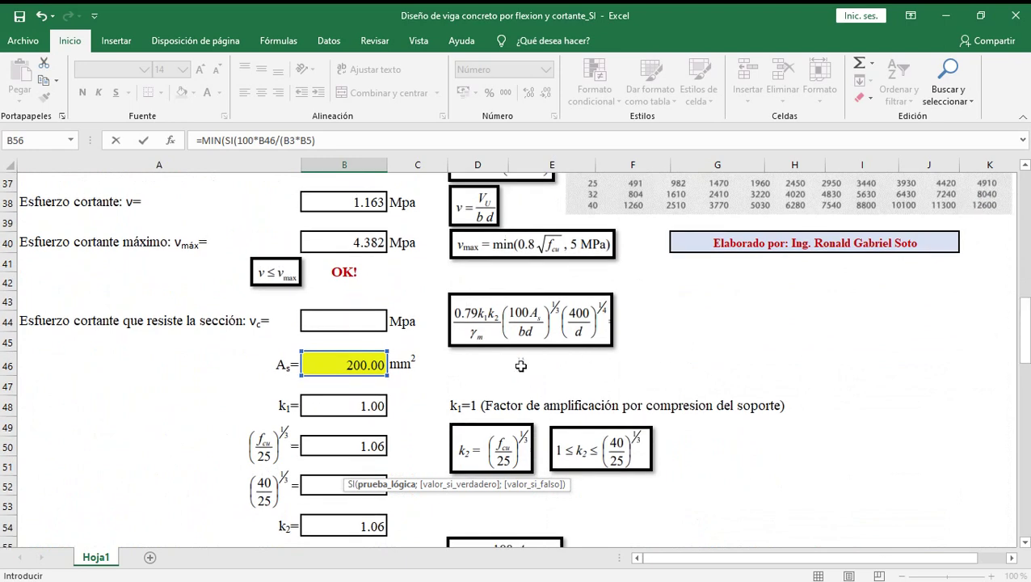
left_click(320, 139)
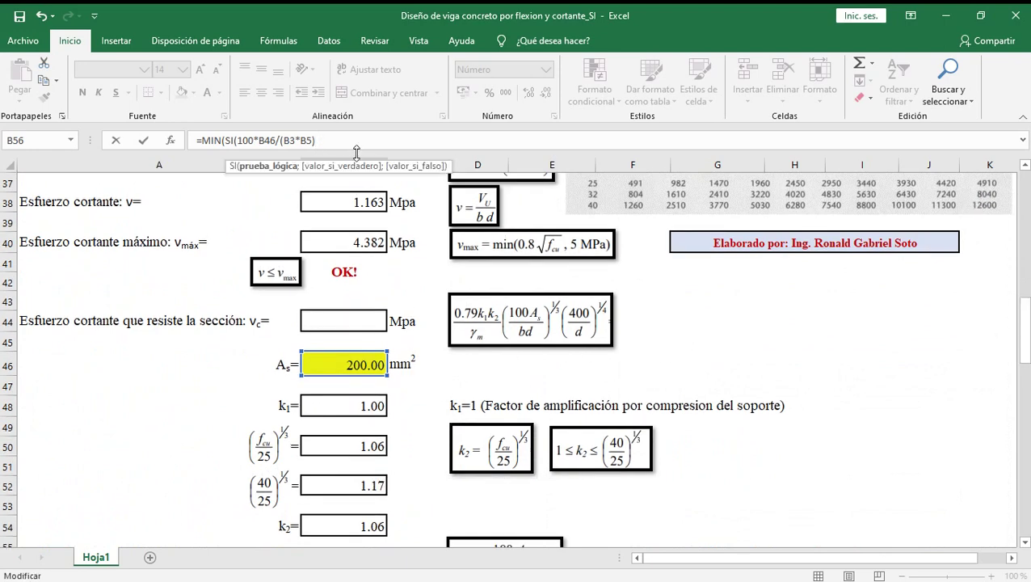
- Complete B56 with the 0.15 lower and 3 upper limits, giving 0.18
type("<=0.15")
type(";0.15")
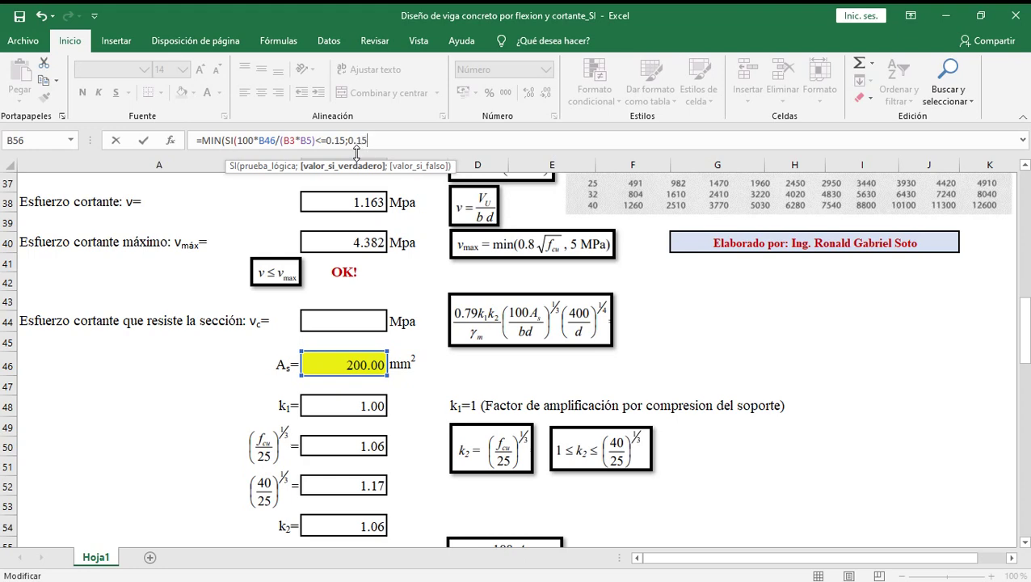
type(";")
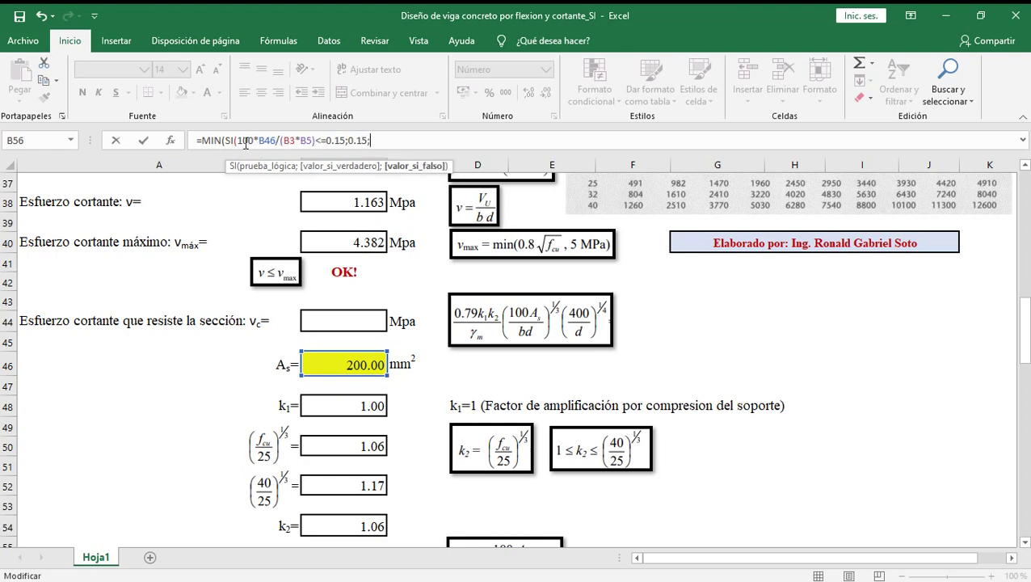
left_click_drag(241, 141, 310, 140)
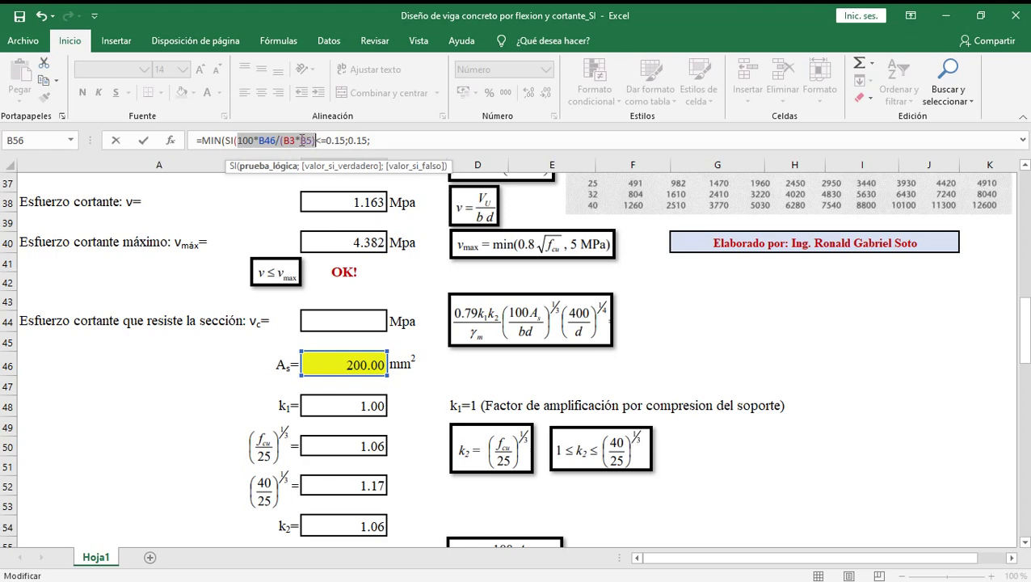
left_click(379, 139)
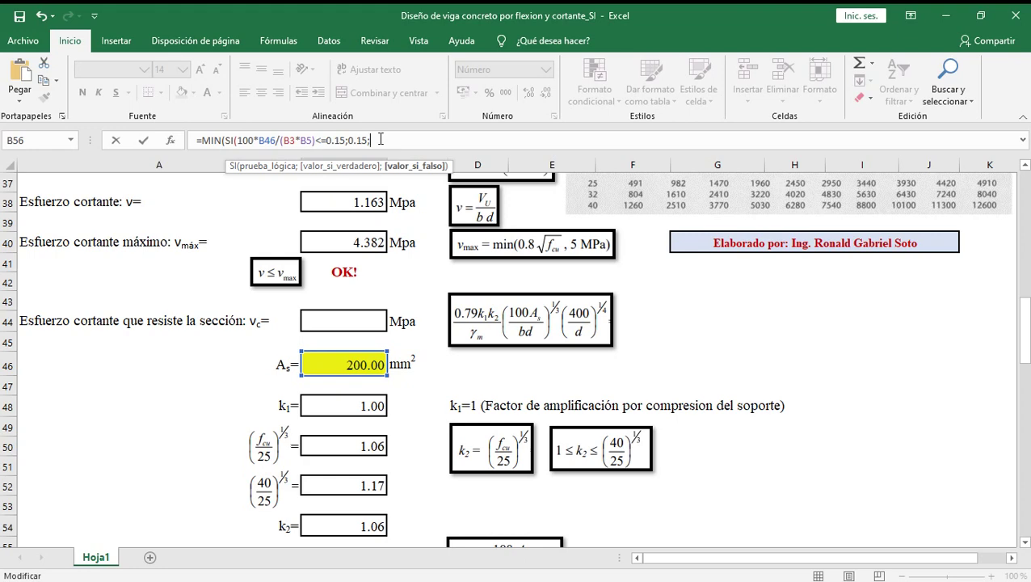
type("100*B46/(B3*B5)")
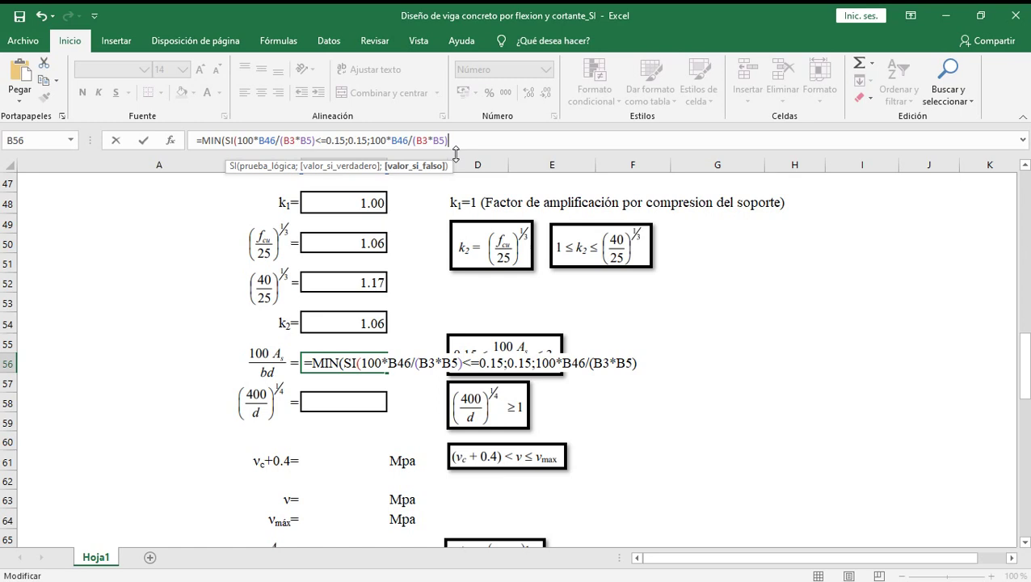
type(")")
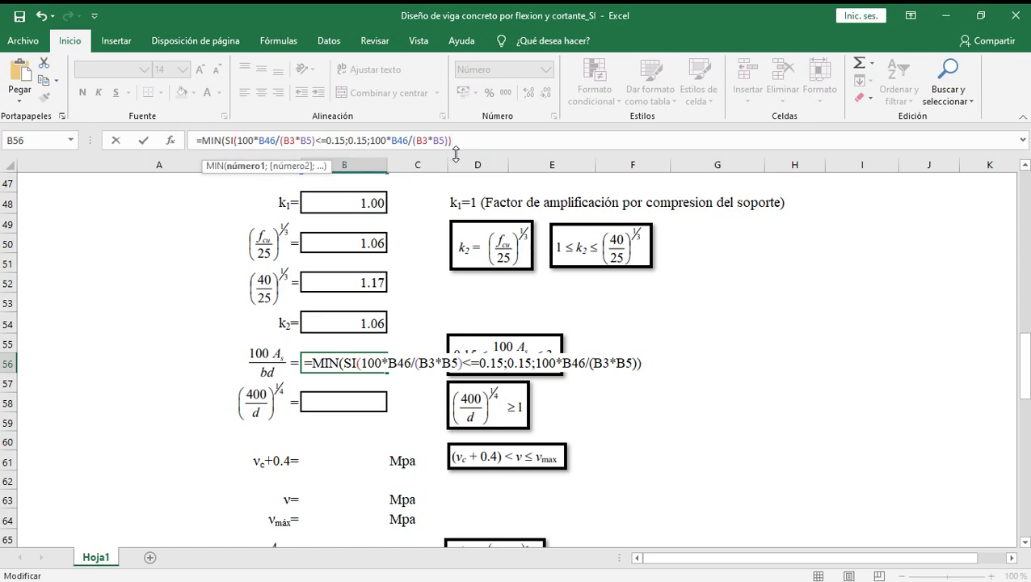
type(";")
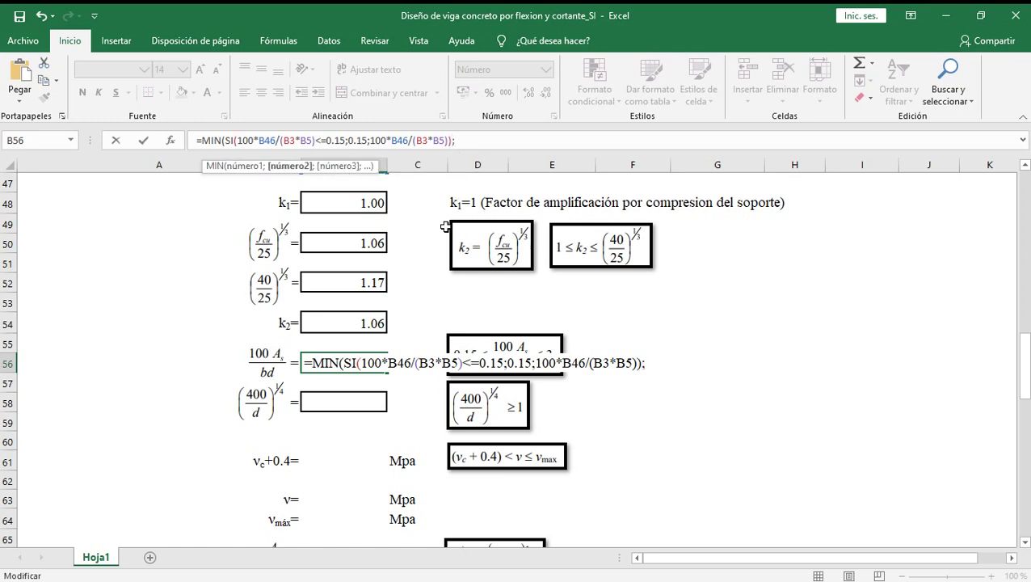
type("3")
type(")")
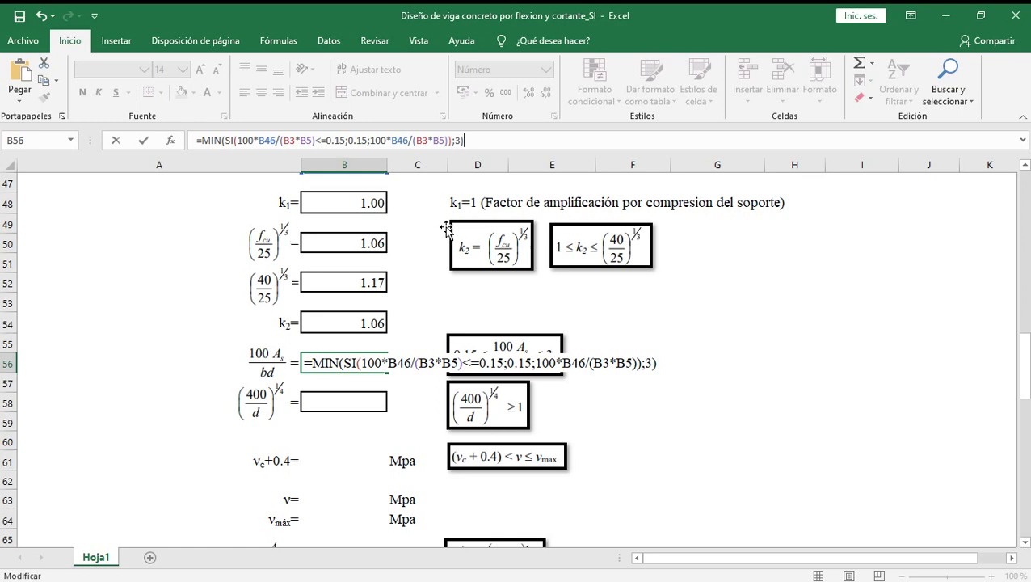
key("Return")
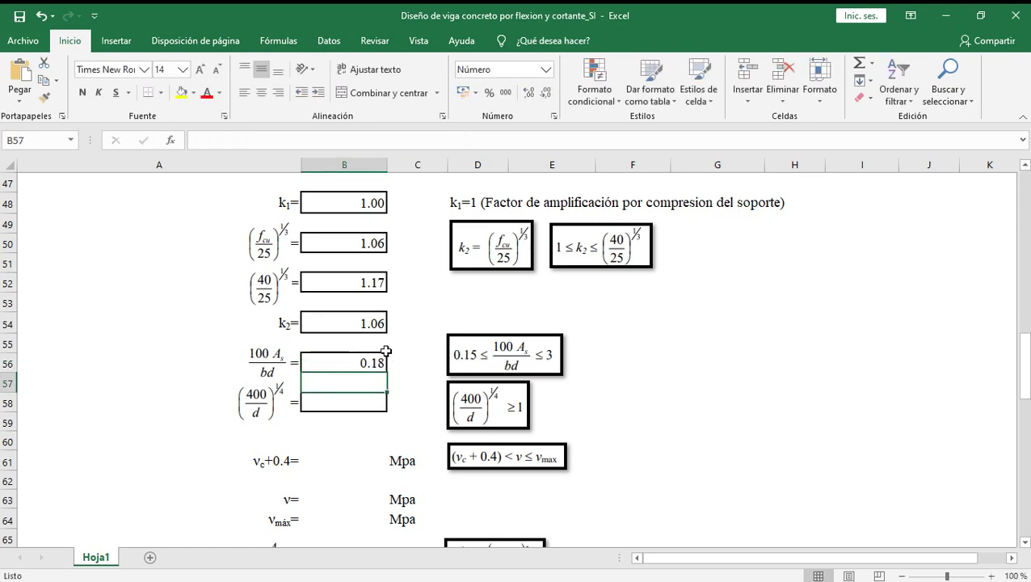
left_click(367, 358)
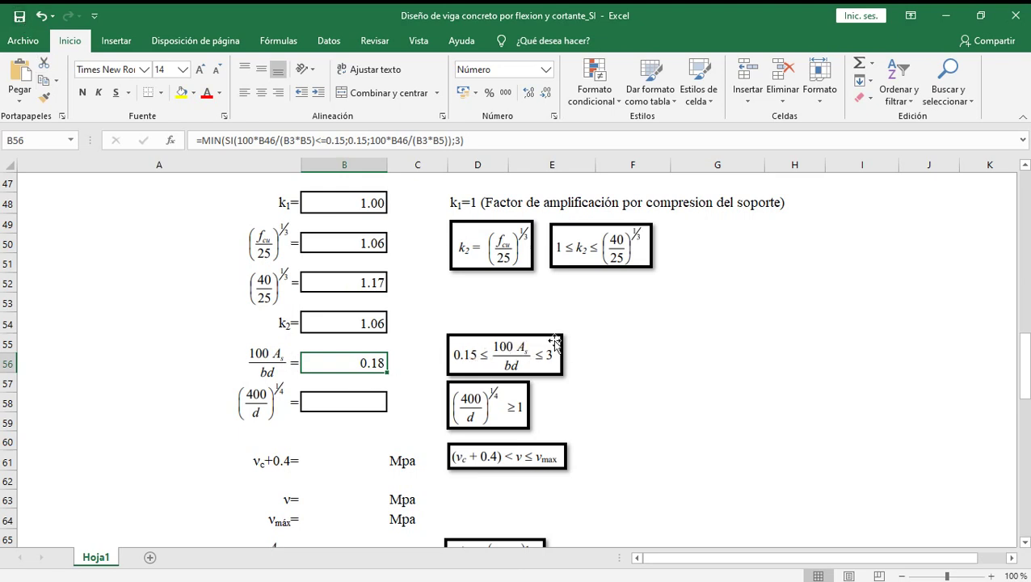
left_click(638, 364)
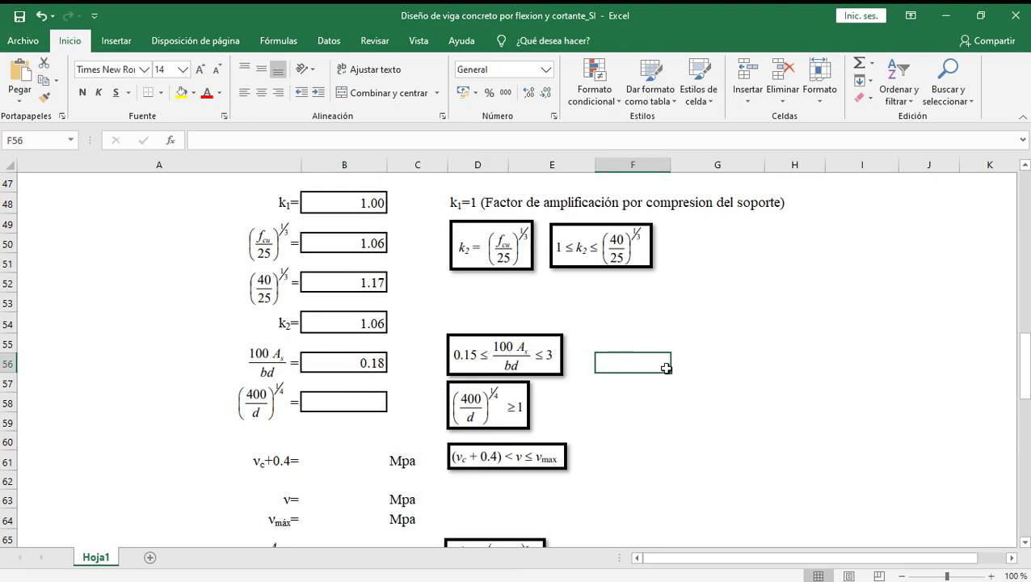
type("=100*")
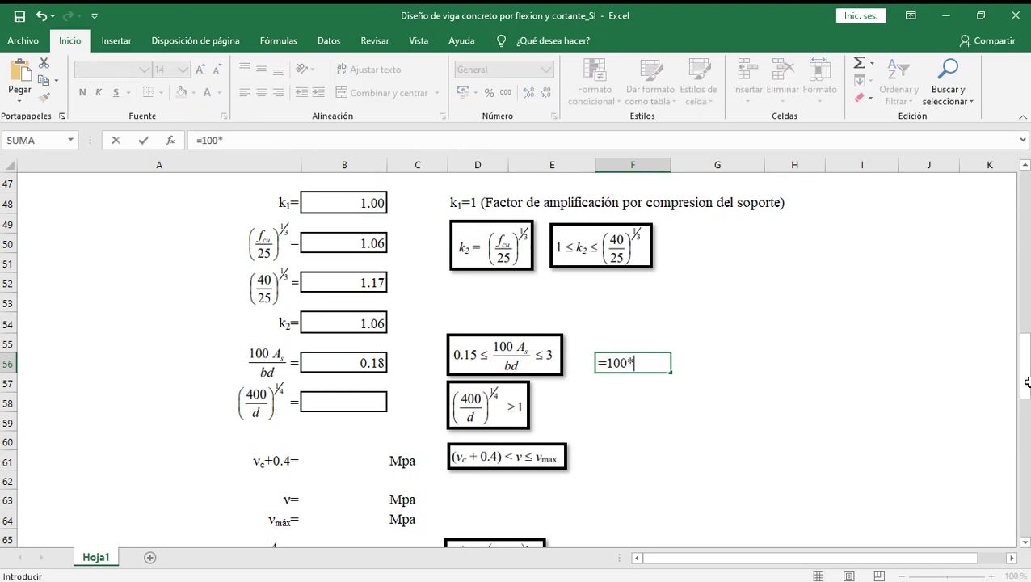
left_click_drag(1025, 380, 1025, 368)
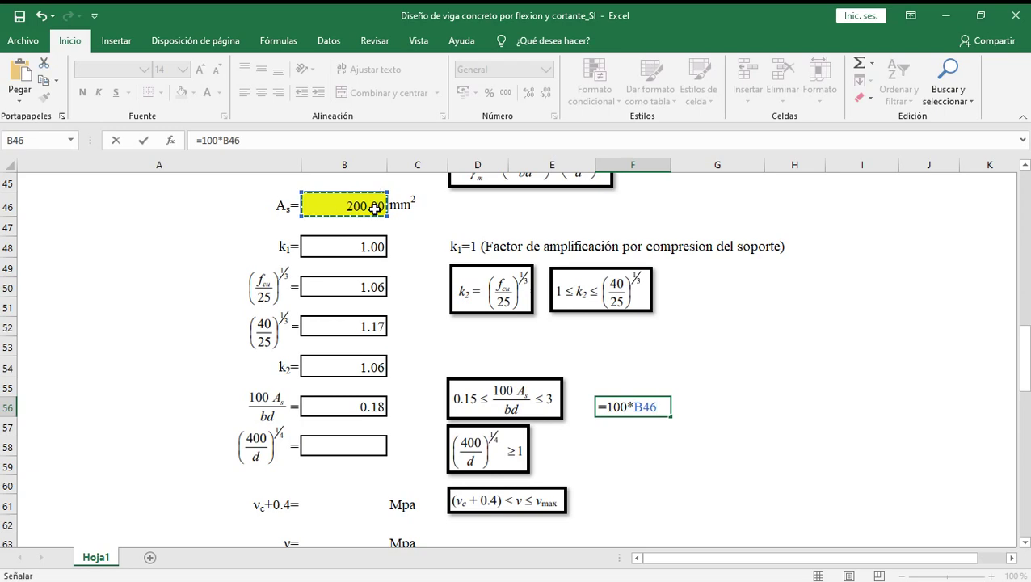
type("/(")
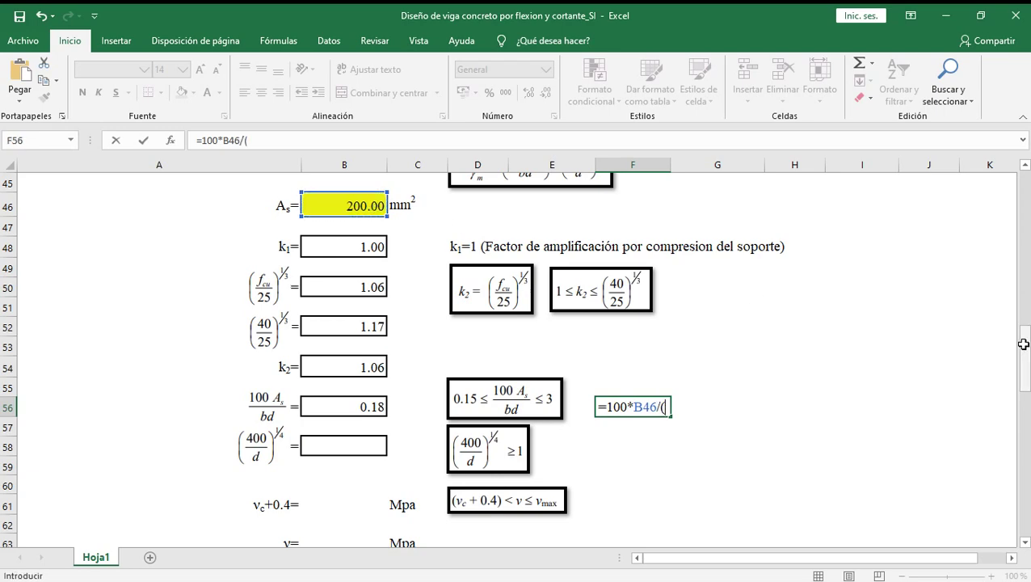
left_click_drag(1024, 340, 1024, 198)
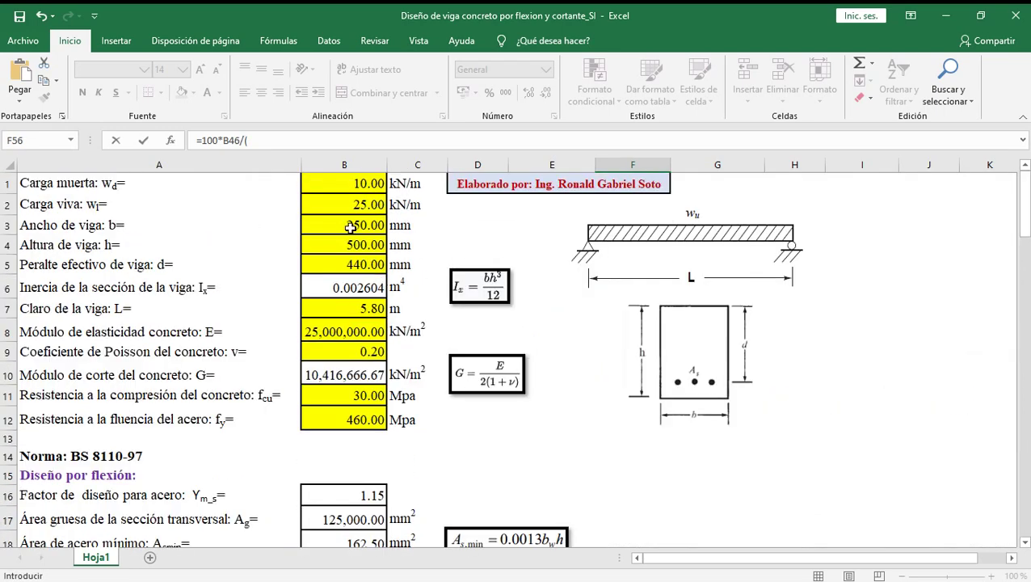
left_click(350, 228)
type("*")
left_click(354, 267)
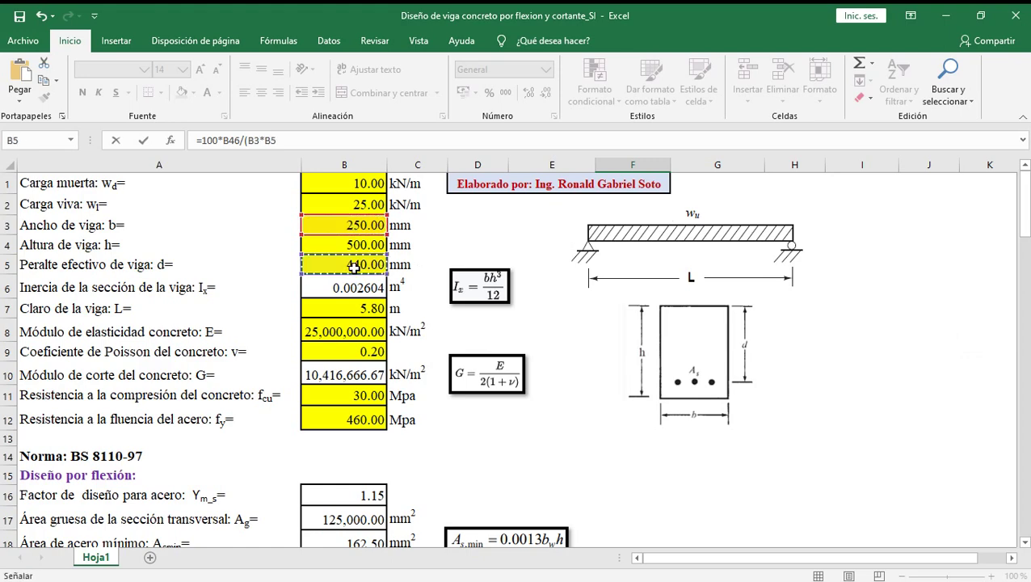
type(")")
key("Return")
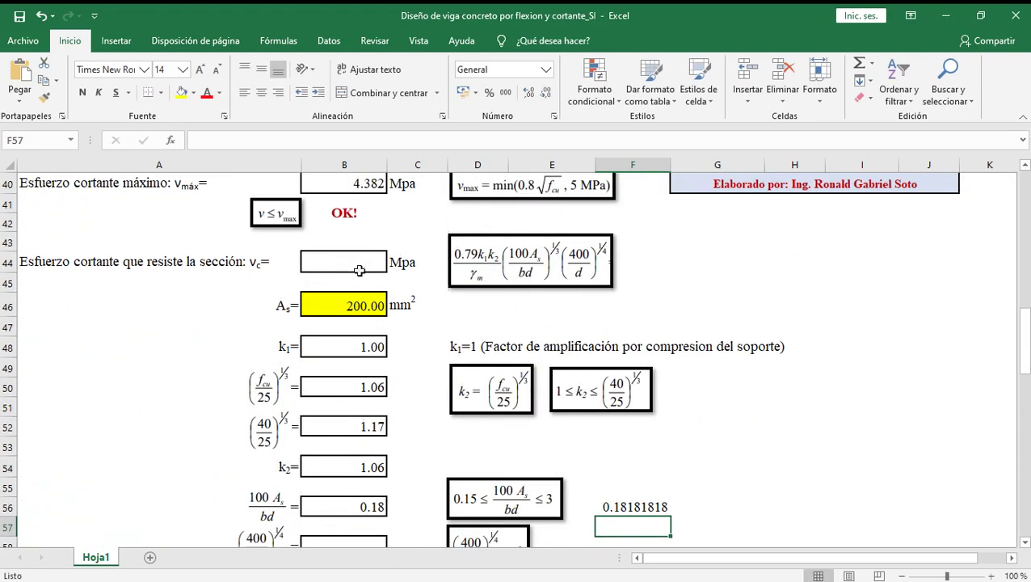
left_click(620, 509)
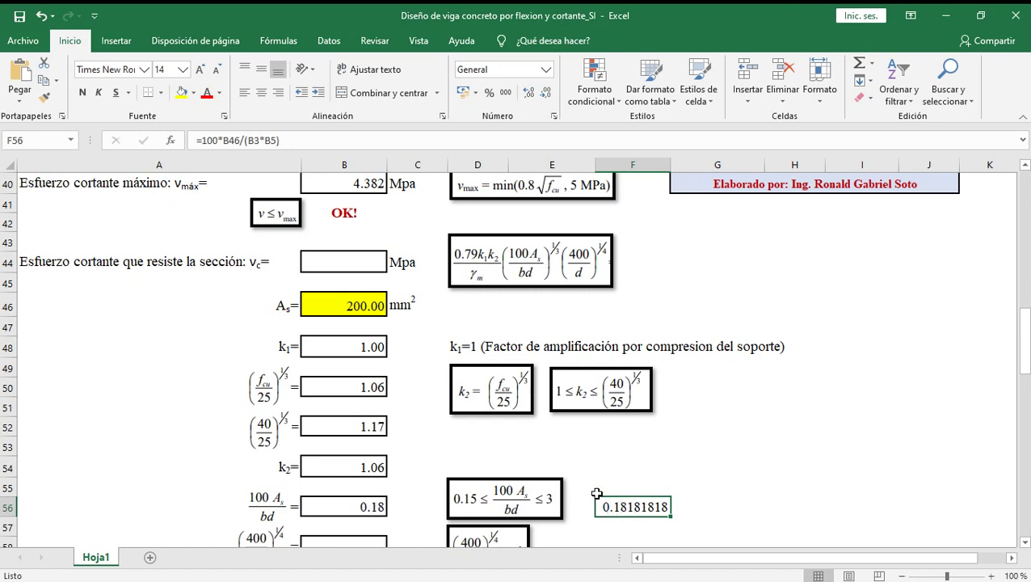
key("Delete")
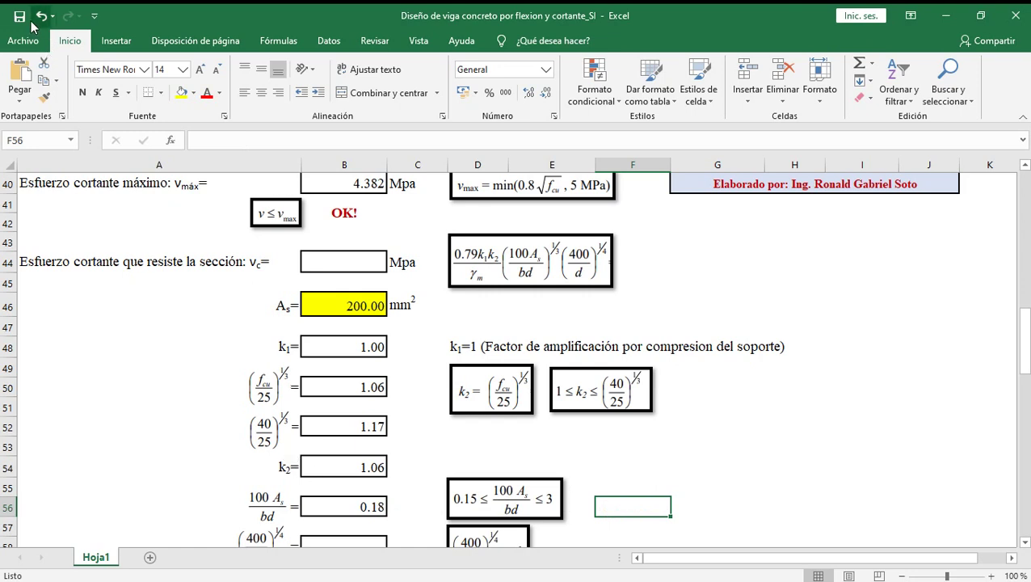
- Begin B58's SI formula testing (400/B5)^(1/4)<=1 with 1 as the true result
left_click_drag(1024, 340, 1024, 353)
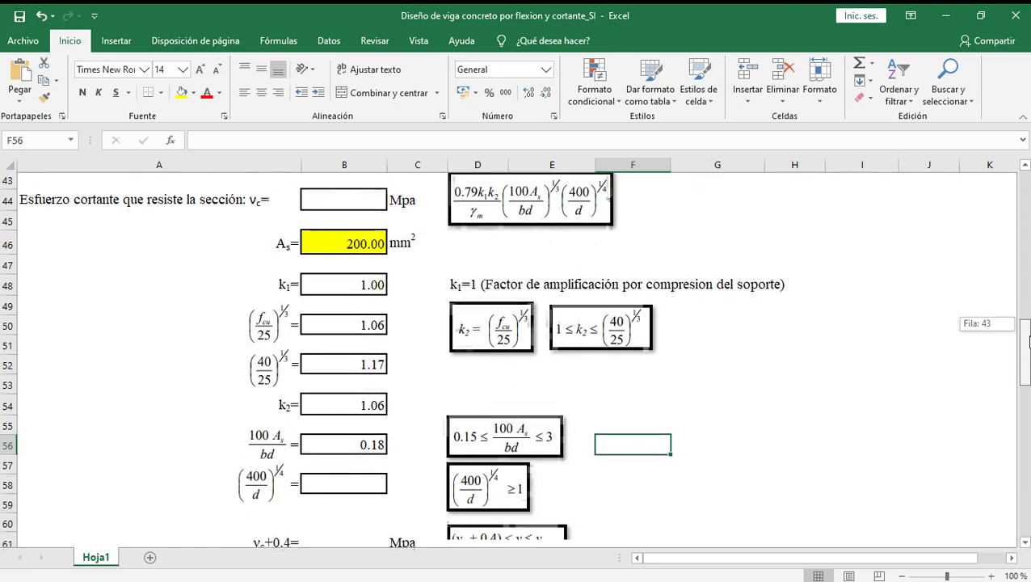
left_click(363, 463)
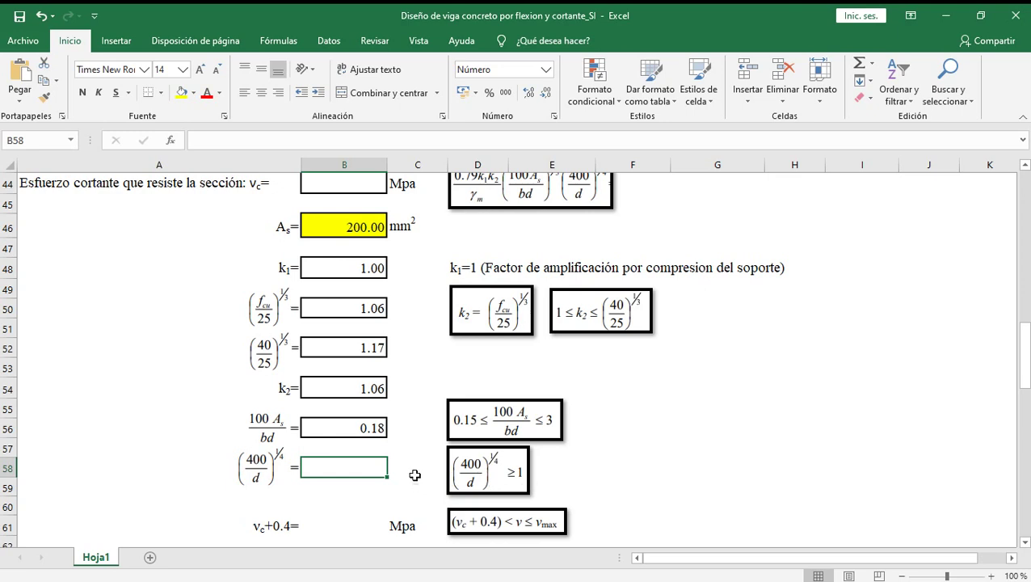
type("=SI")
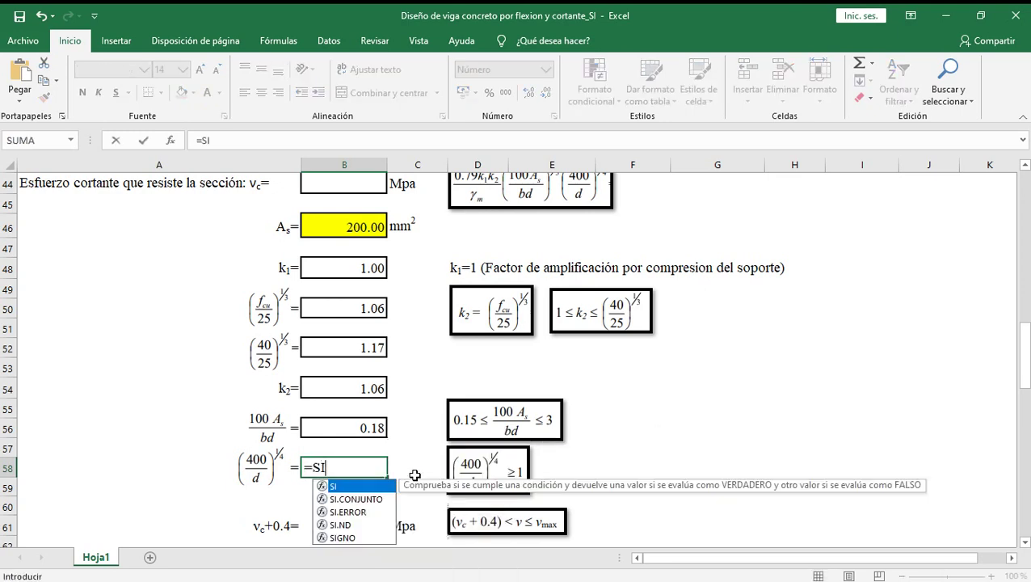
type("((400/")
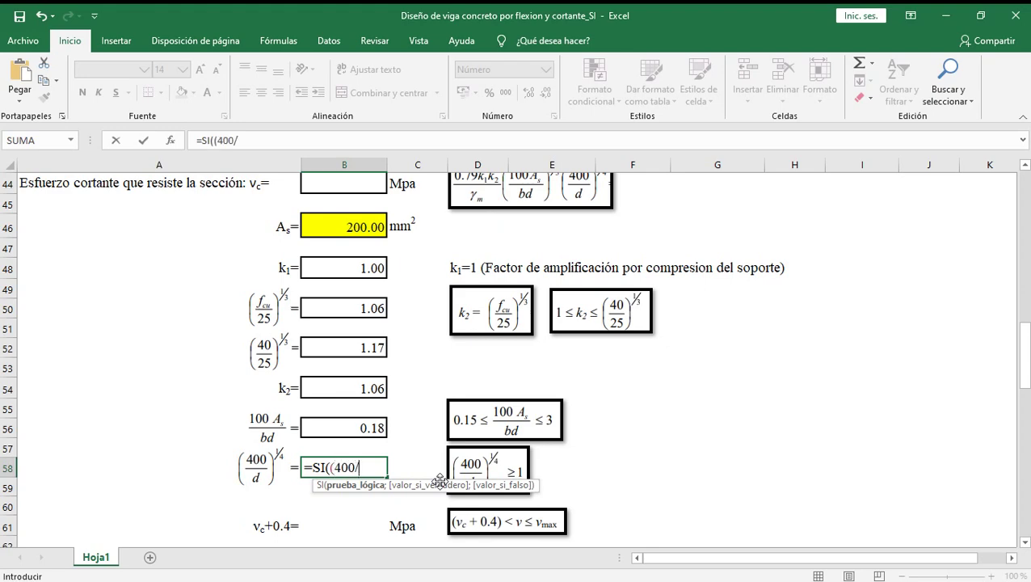
left_click_drag(1024, 362, 1025, 207)
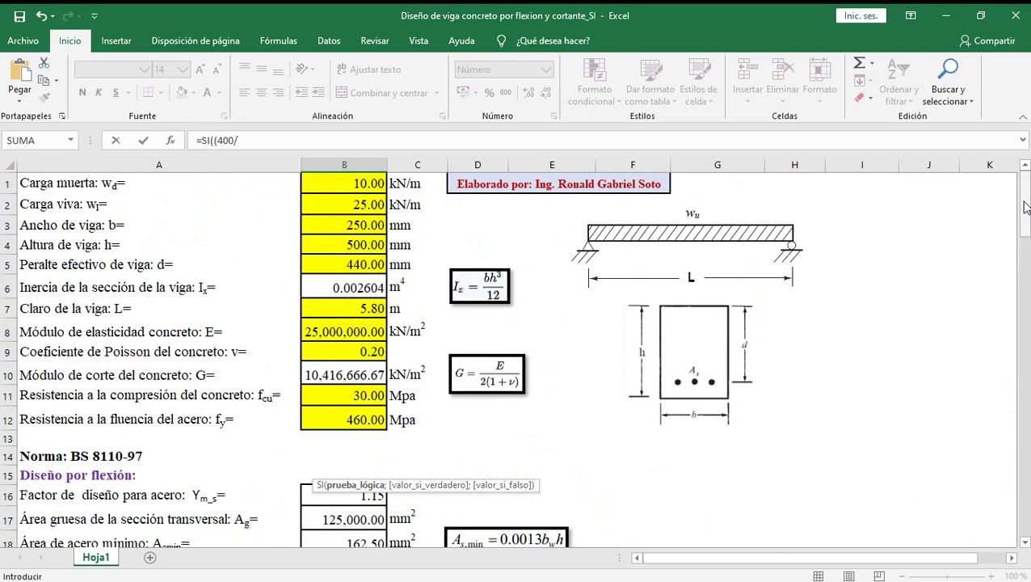
left_click(356, 263)
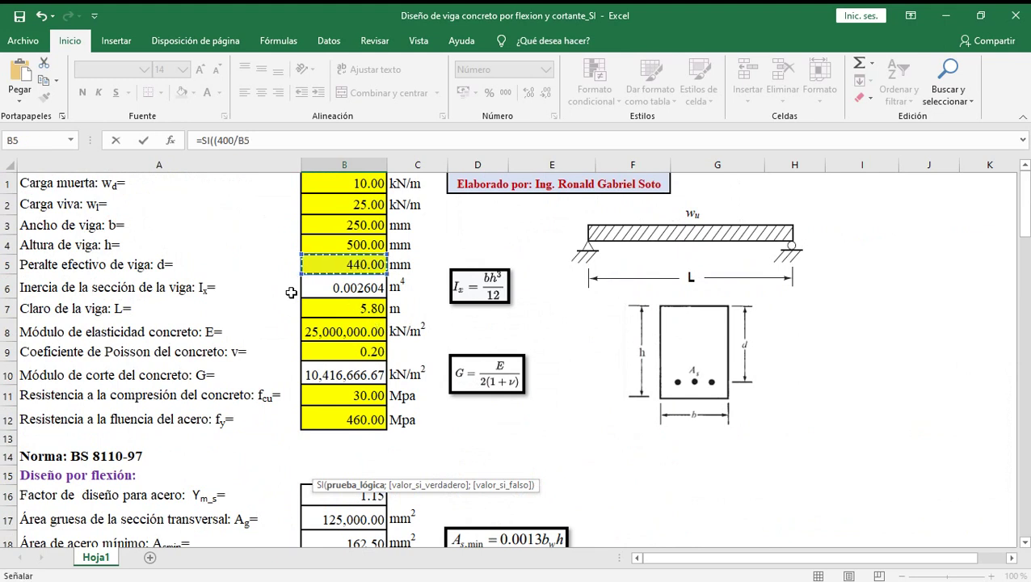
type(")^(1/4)<")
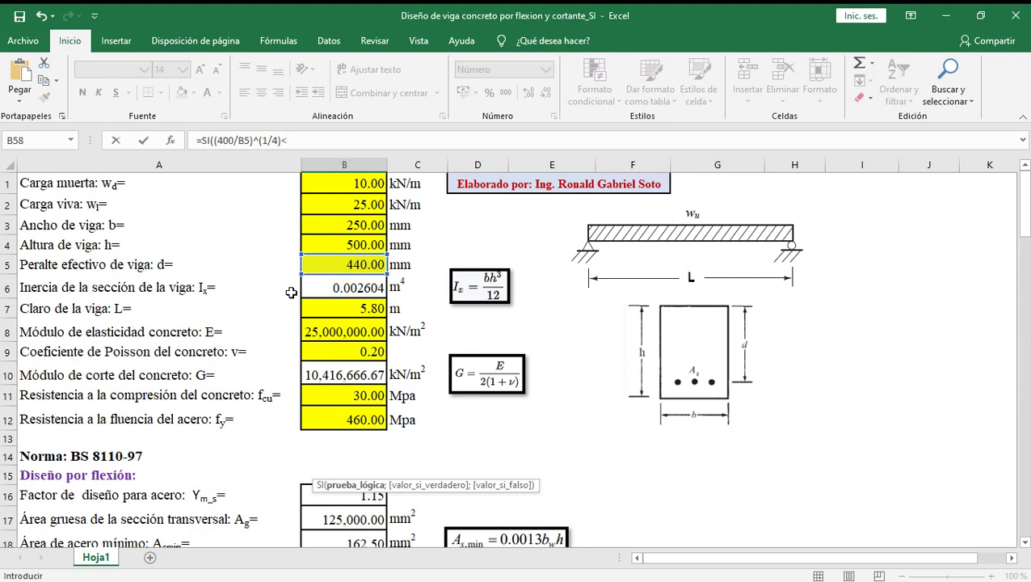
type("=1;")
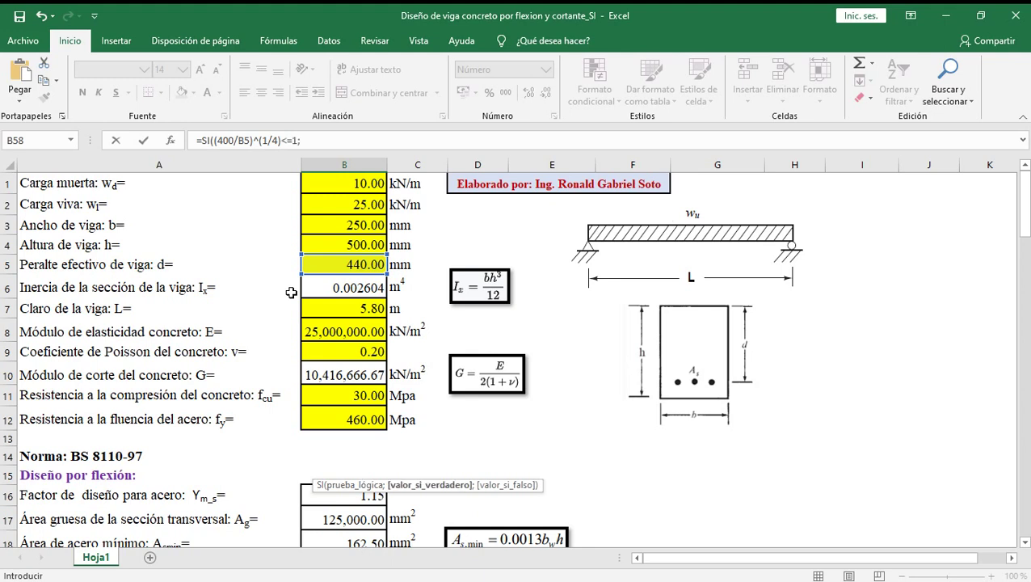
type("1;")
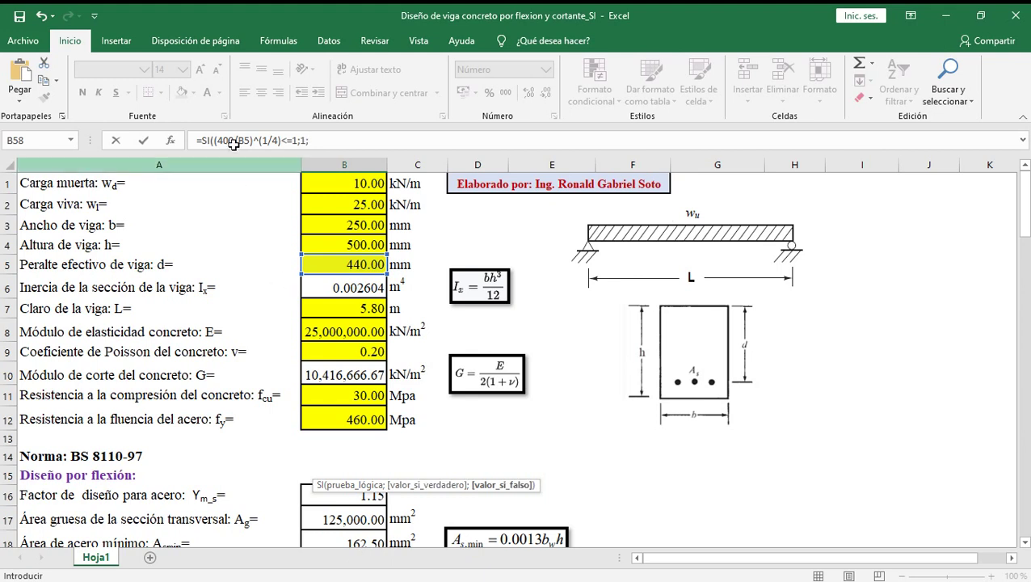
- Paste (400/B5)^(1/4) as the false result, giving 1.00, and save the workbook
left_click(216, 141)
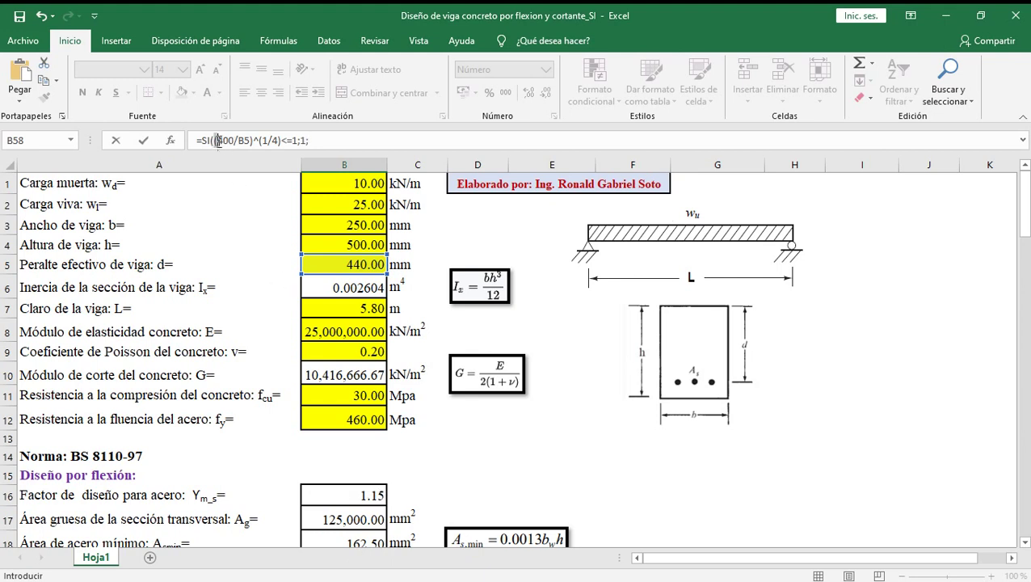
left_click_drag(230, 142, 279, 140)
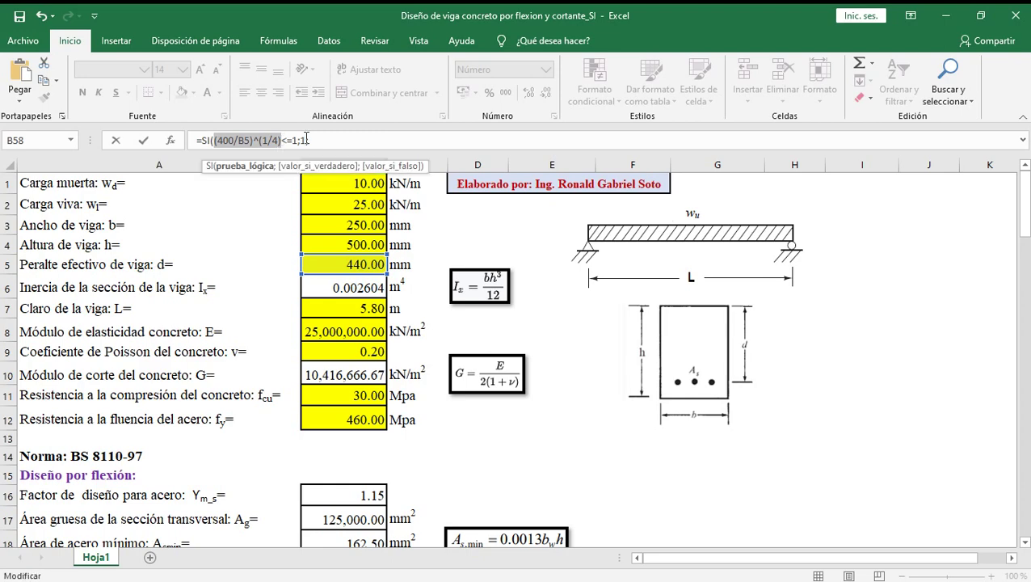
left_click(316, 138)
type(";")
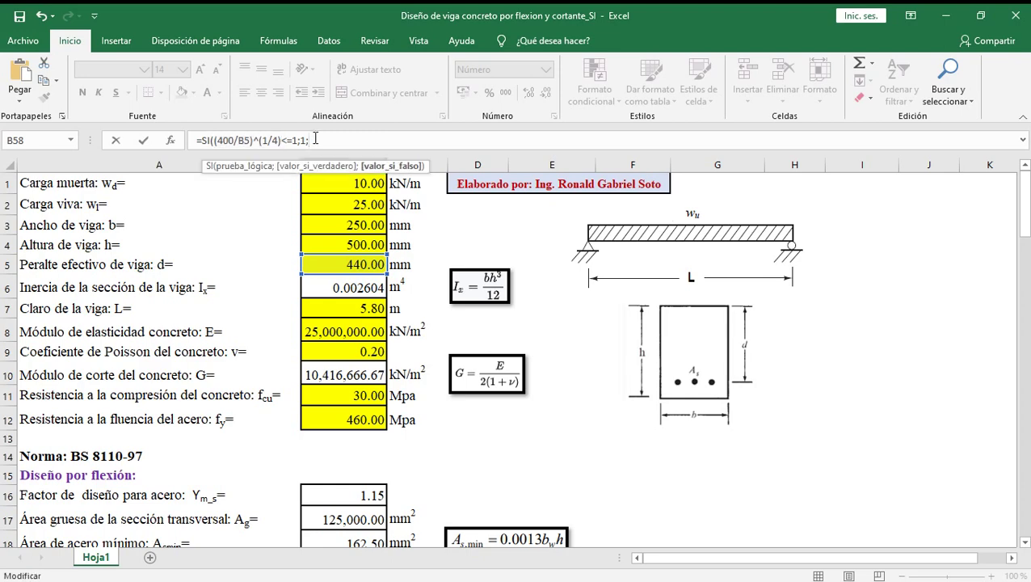
key("ctrl+v")
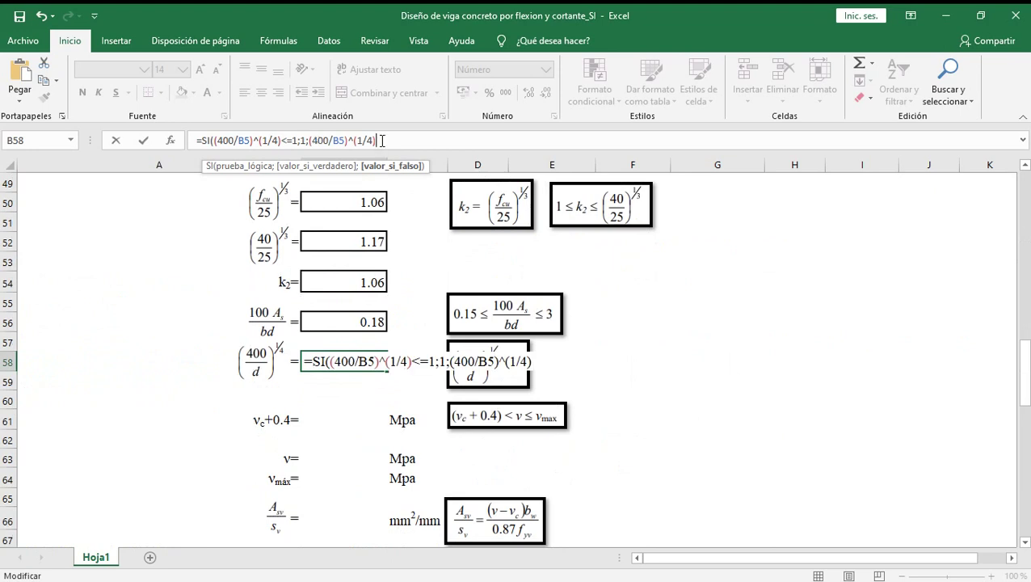
type(")")
key("Return")
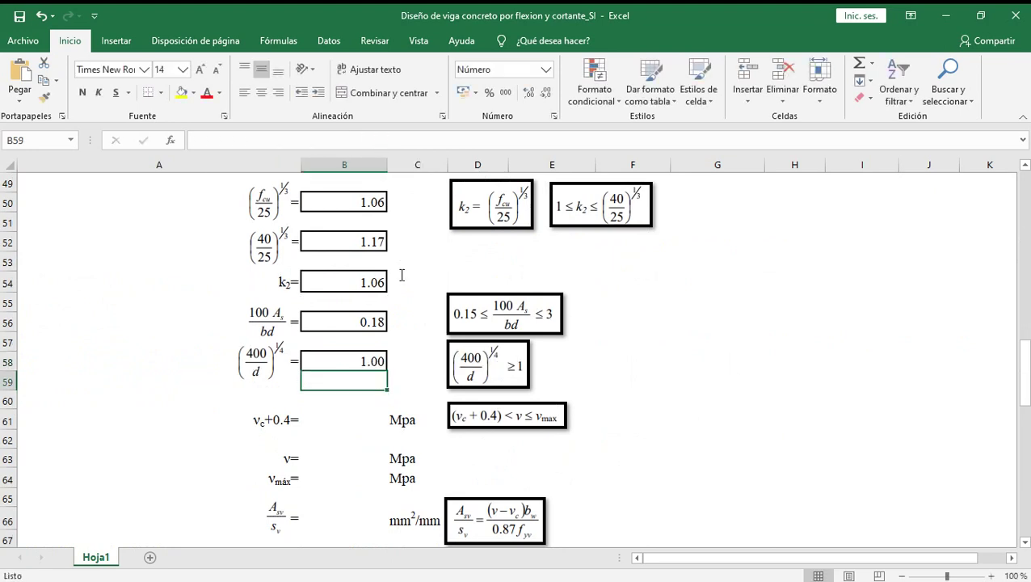
left_click(349, 361)
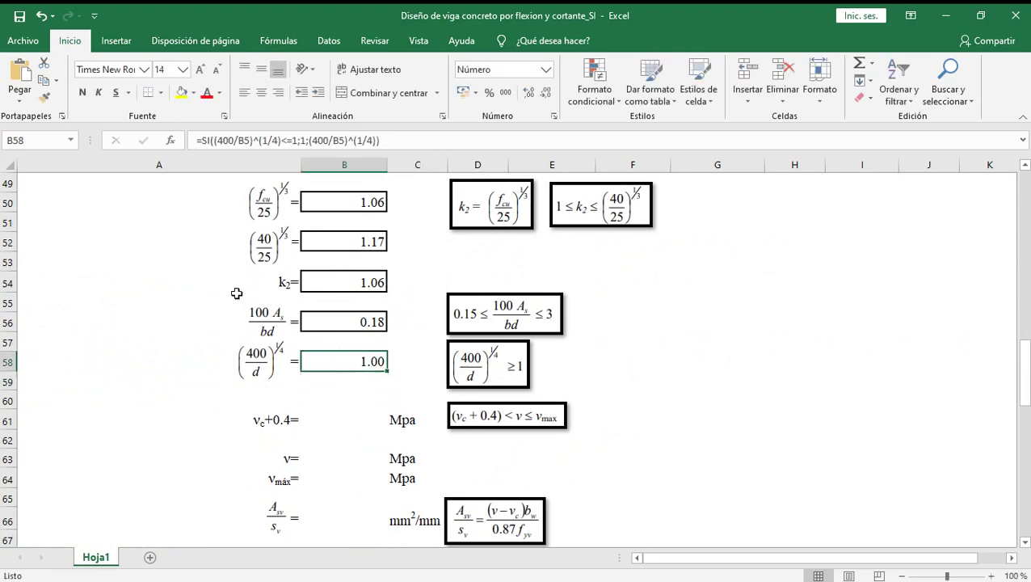
left_click(19, 17)
- Check (400/d)^(1/4) as 0.976 in scratch cell F58, then clear it
left_click(623, 366)
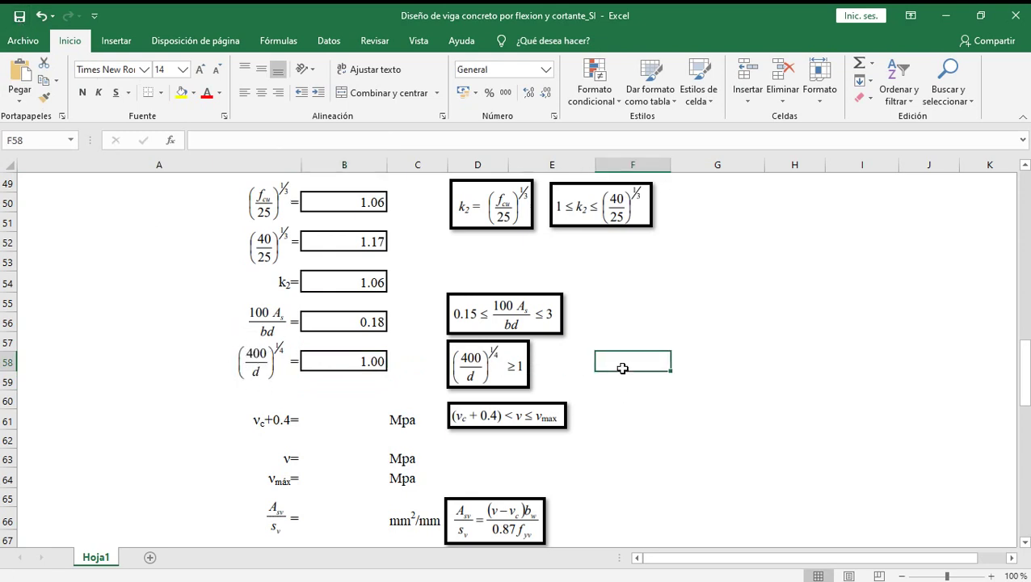
type("=(")
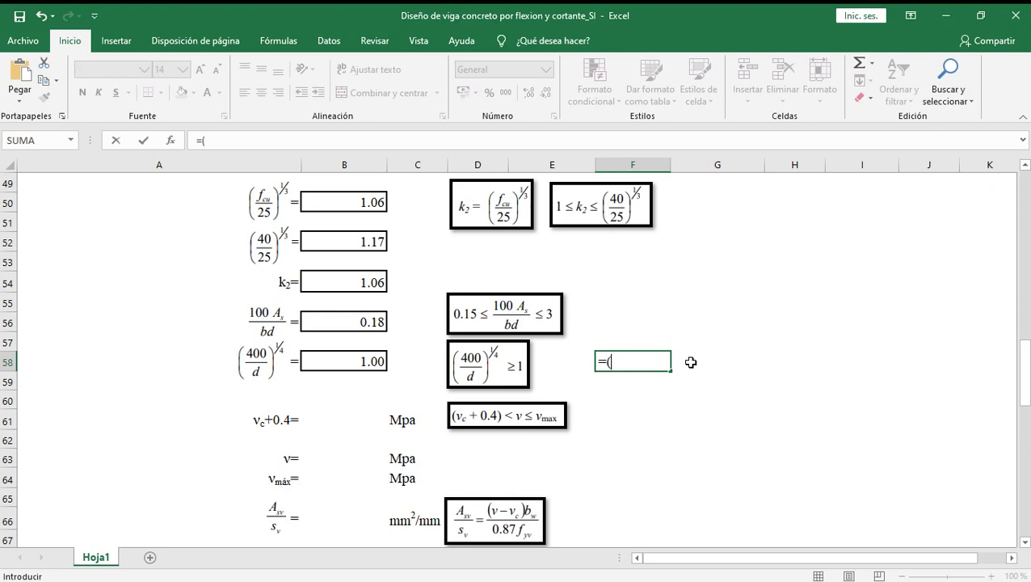
type("400/")
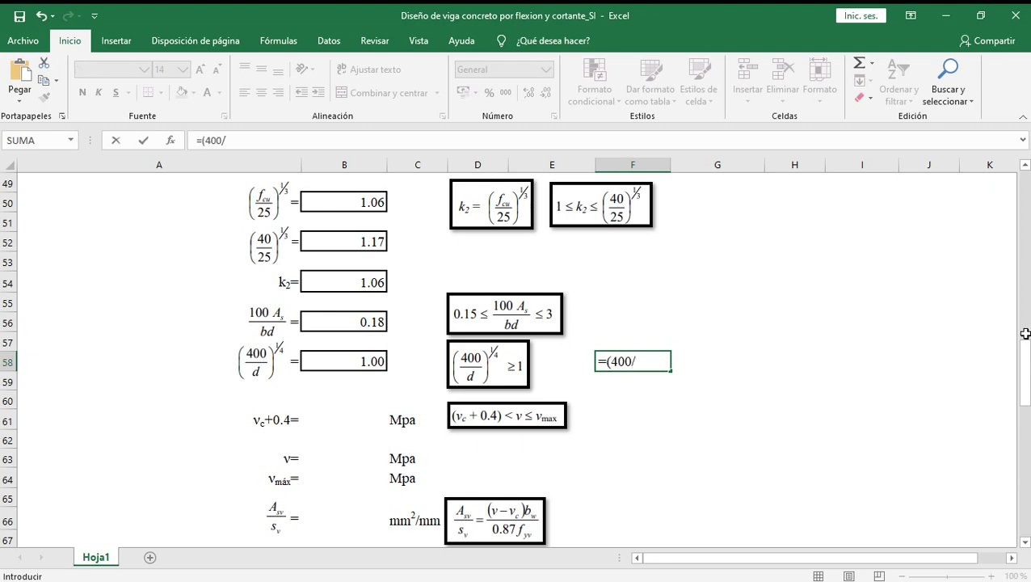
left_click_drag(1023, 371, 1025, 187)
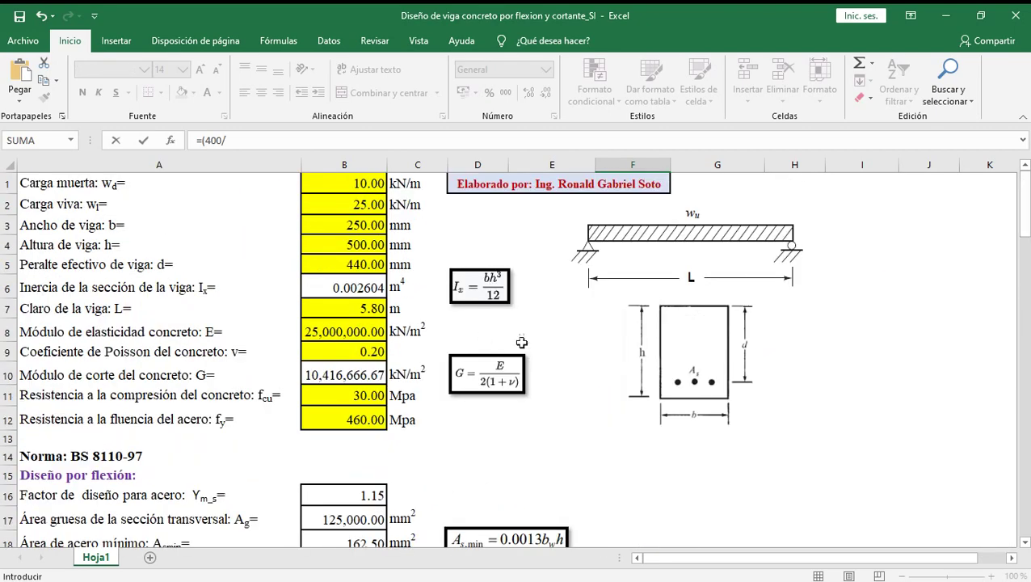
left_click(370, 263)
type(")^(1")
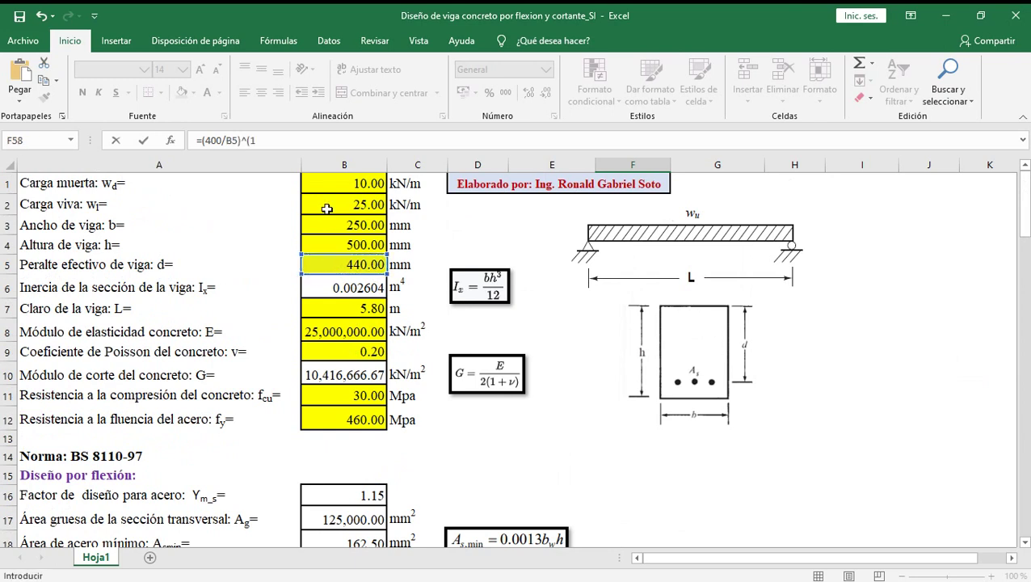
type(")")
key("ctrl+Return")
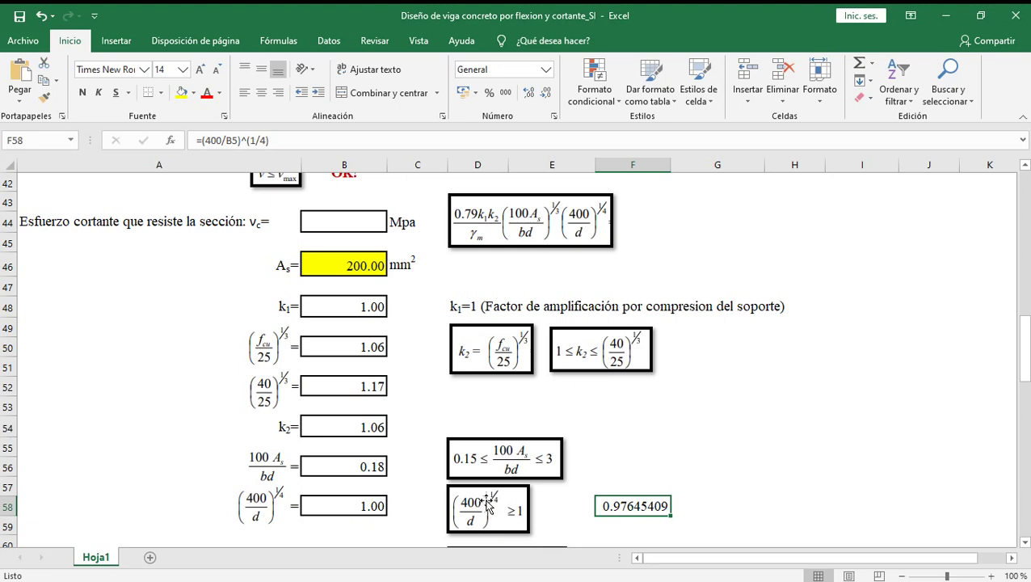
key("Delete")
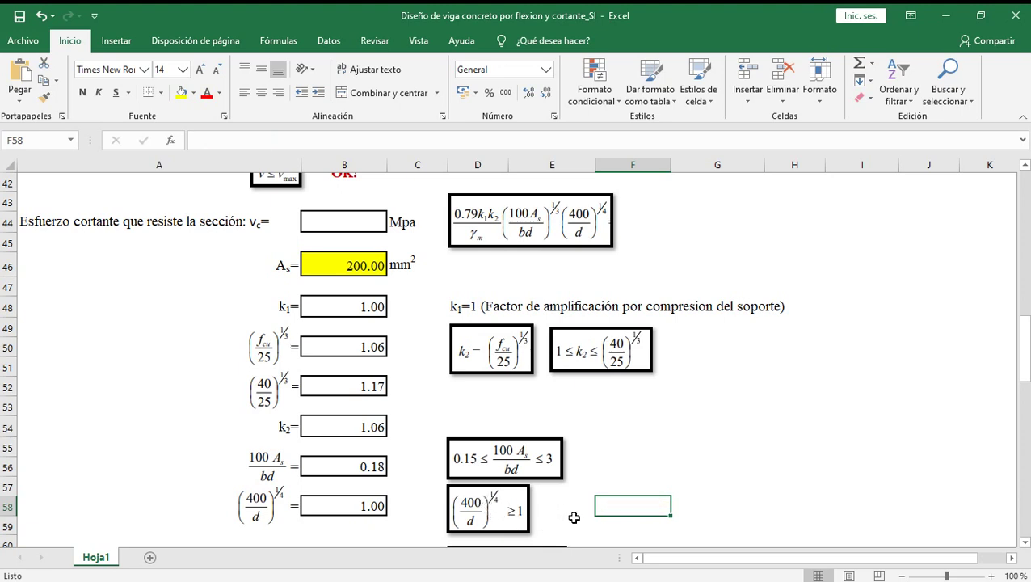
left_click(360, 502)
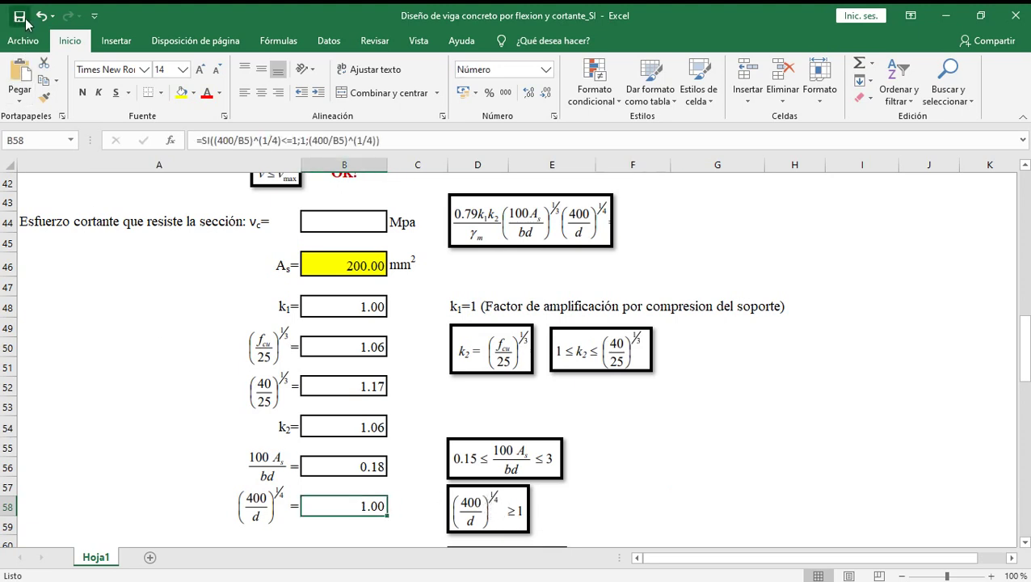
left_click_drag(1025, 331, 1028, 322)
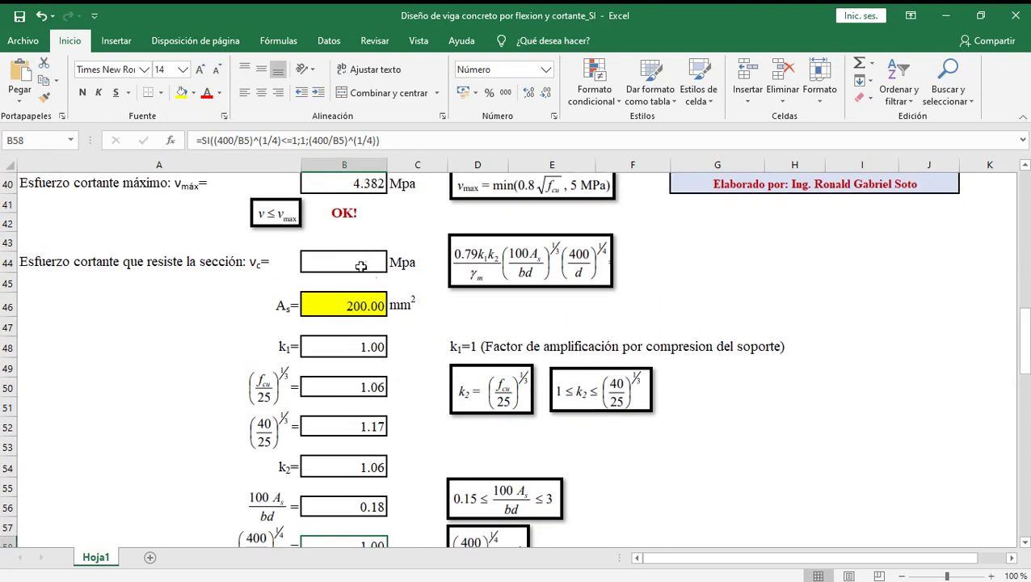
- Start vc in B44 as 0.79 × k1 (B48) × k2 (B54) ÷ γm (B35)
left_click(359, 264)
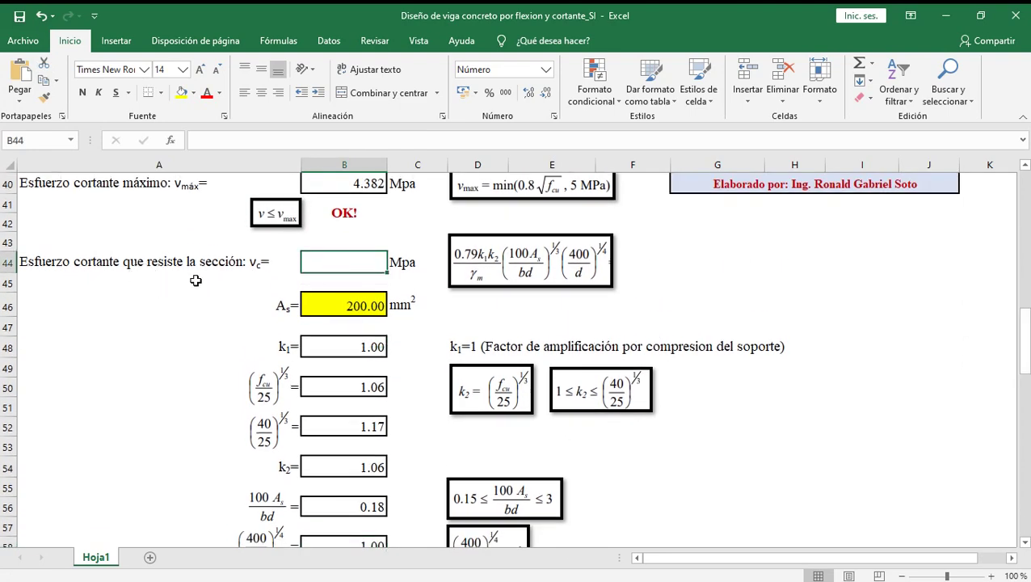
type("=")
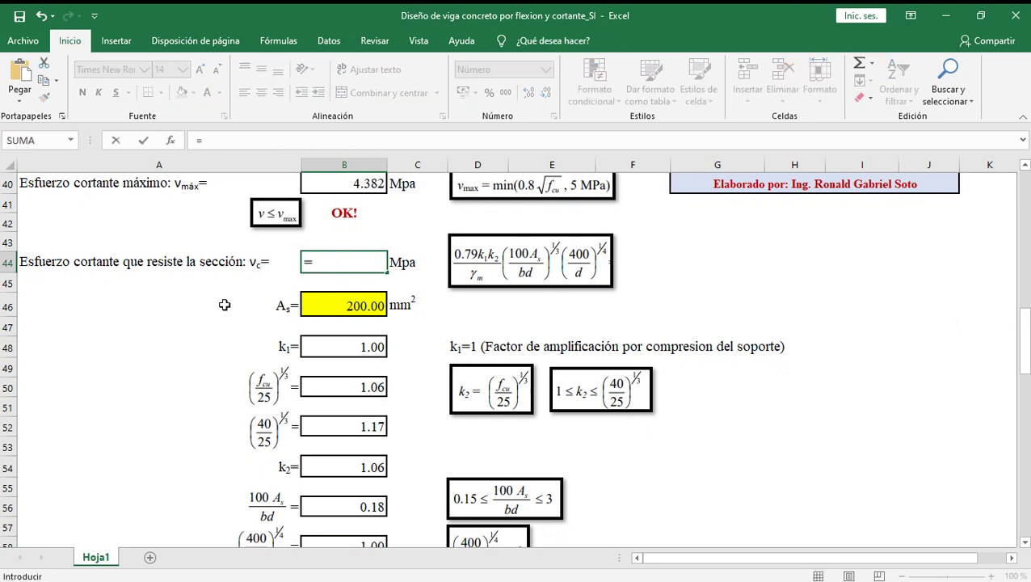
type("0.79*")
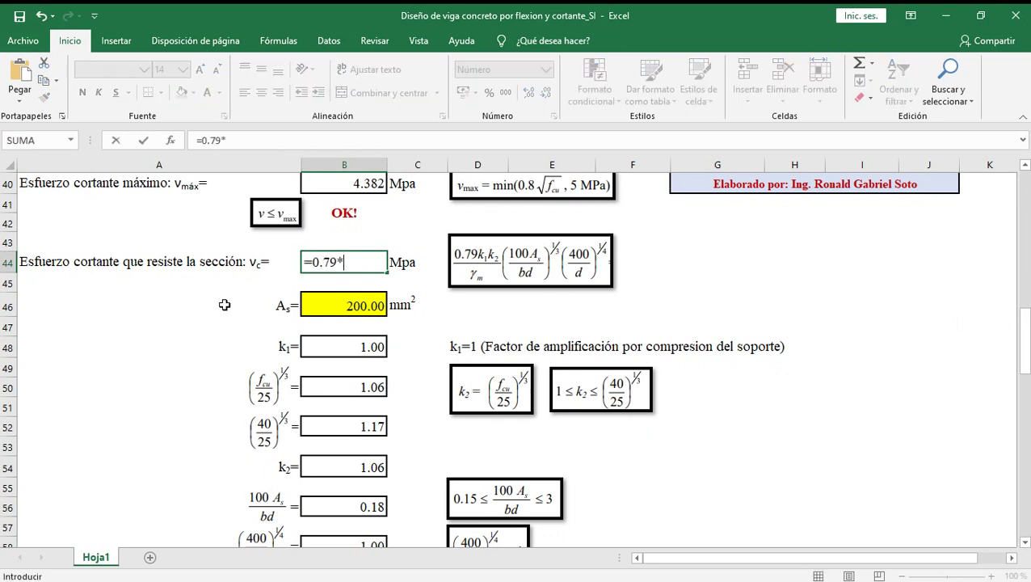
left_click(329, 346)
type("*")
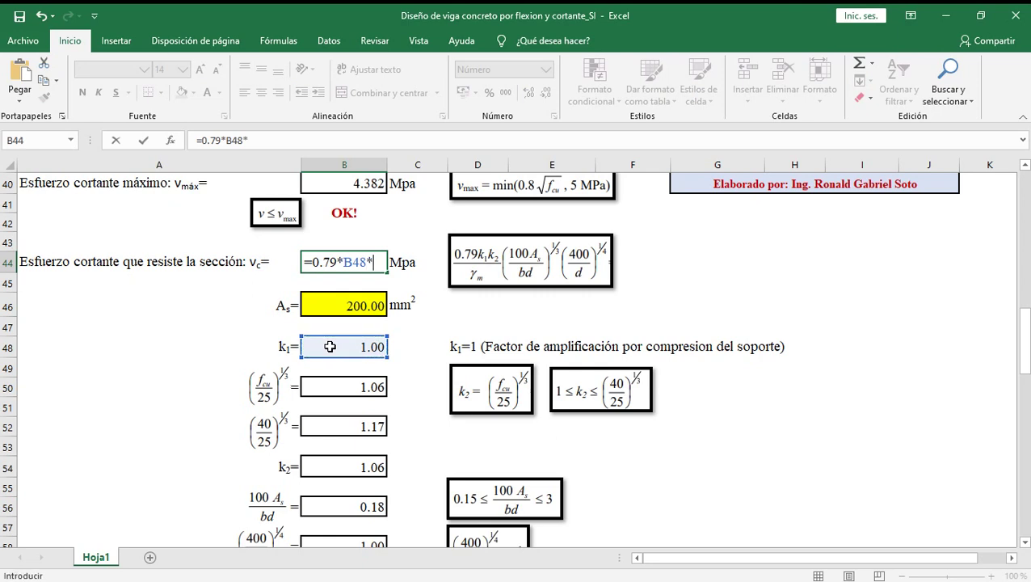
left_click(353, 471)
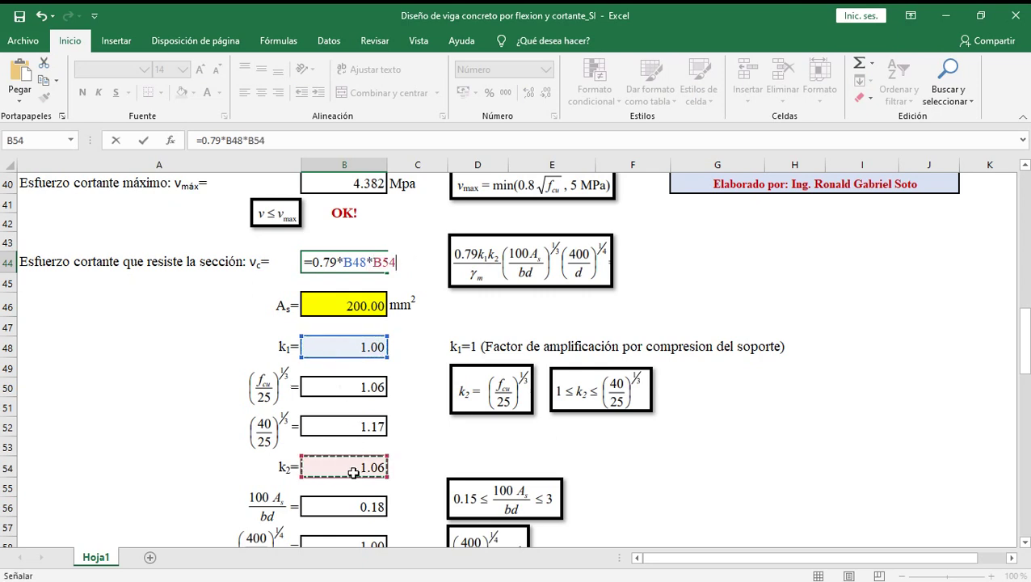
type("/")
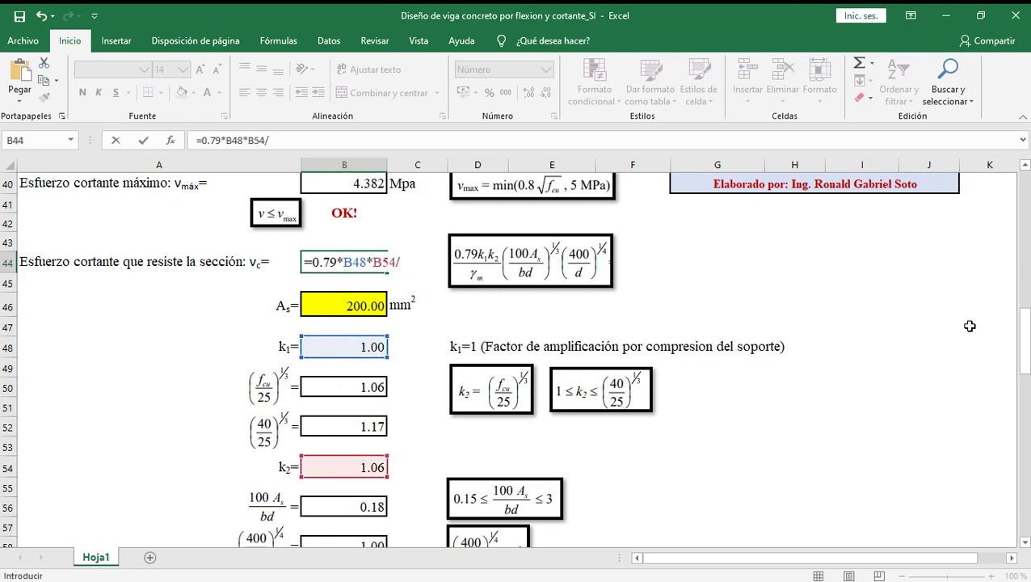
left_click_drag(1024, 326, 1024, 317)
left_click(366, 208)
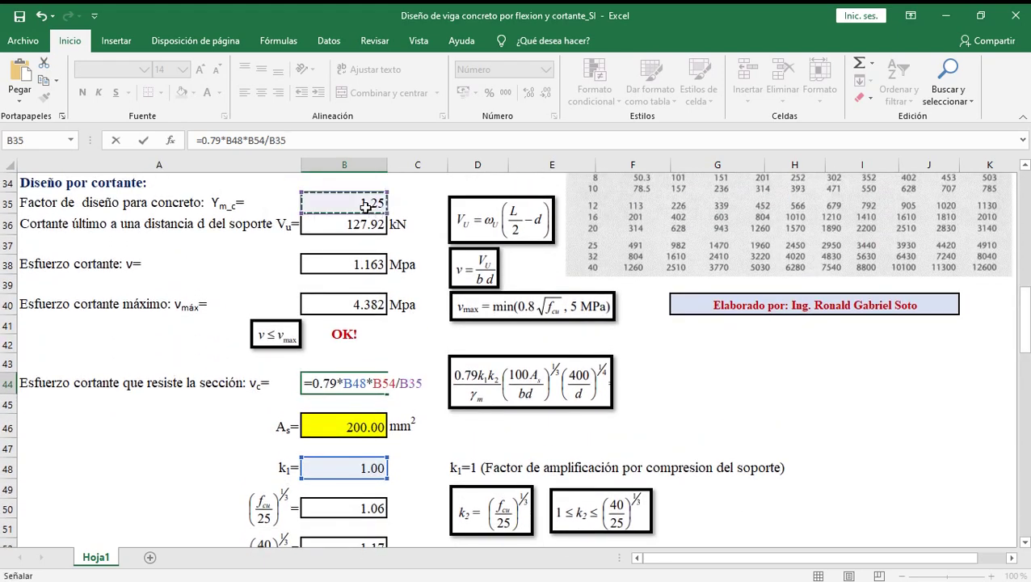
type("*")
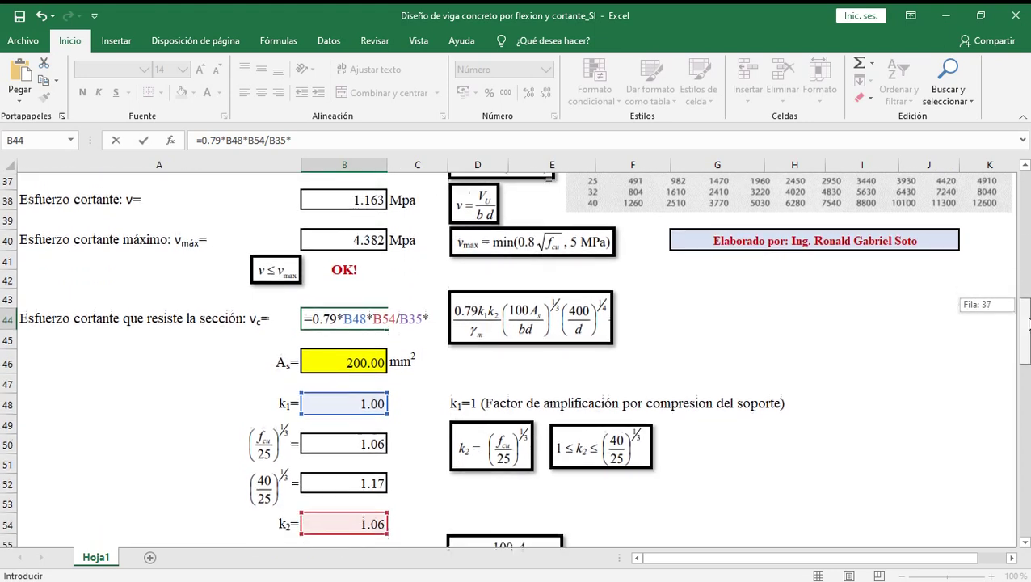
- Finish vc with B56^(1/3) × B58, giving 0.380 MPa
left_click_drag(1028, 311, 1027, 334)
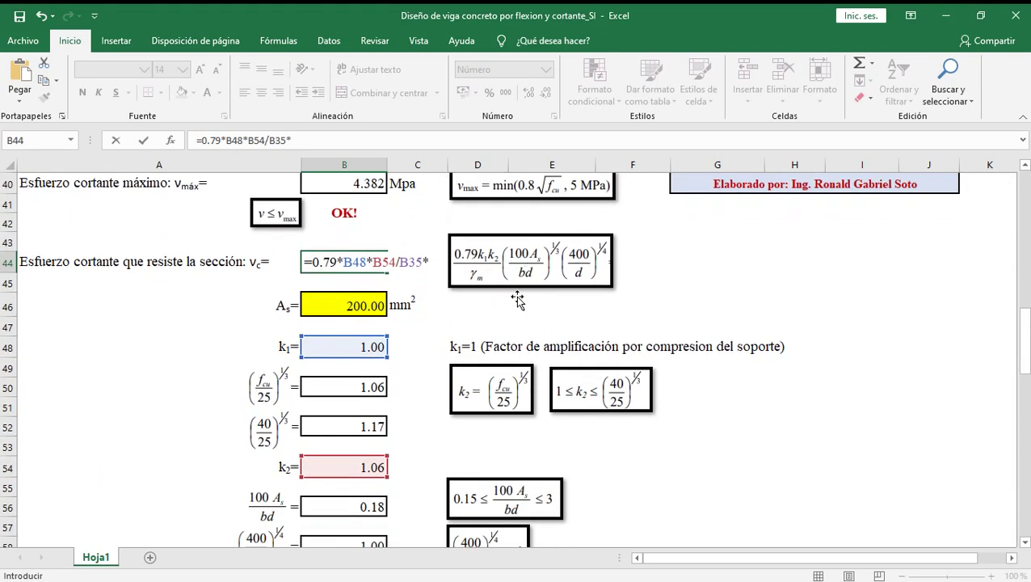
left_click(340, 505)
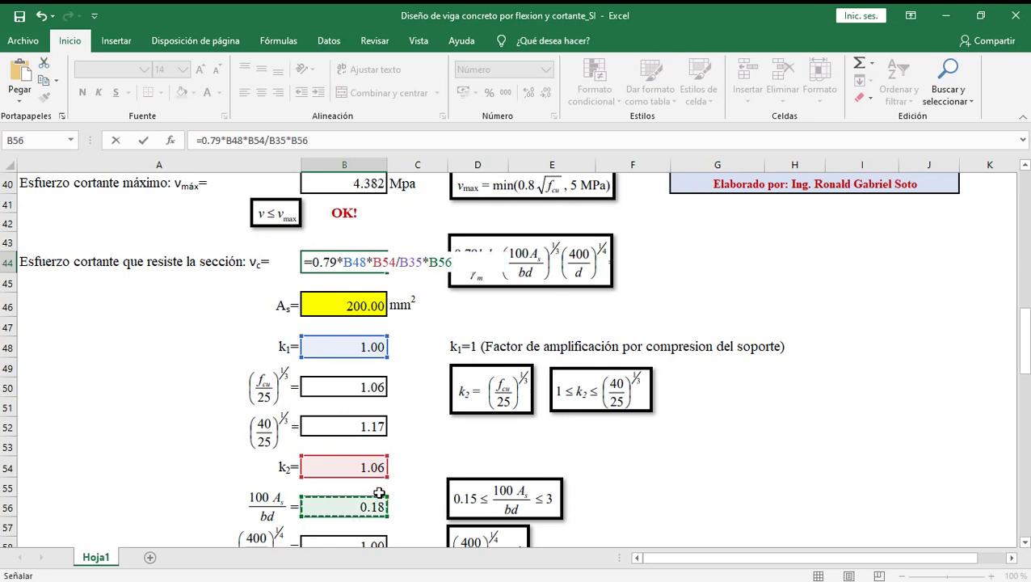
type("^(1/3)*")
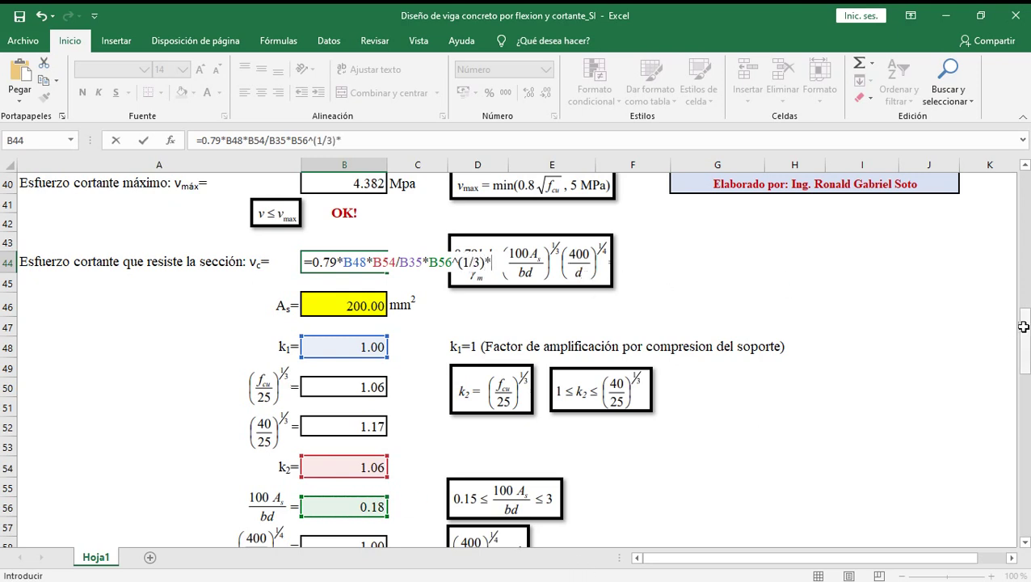
left_click_drag(1024, 340, 1024, 349)
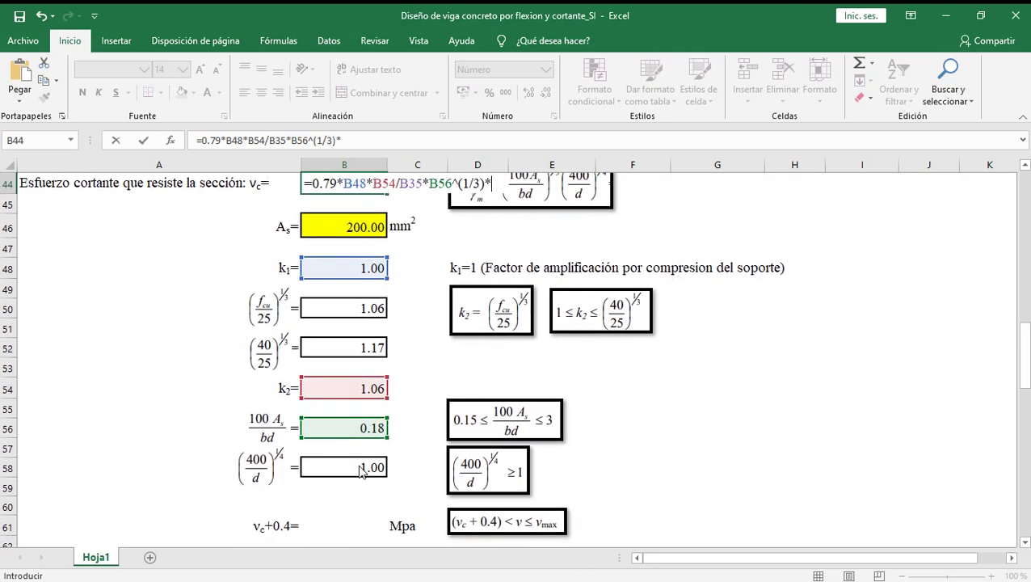
left_click(358, 466)
key("Return")
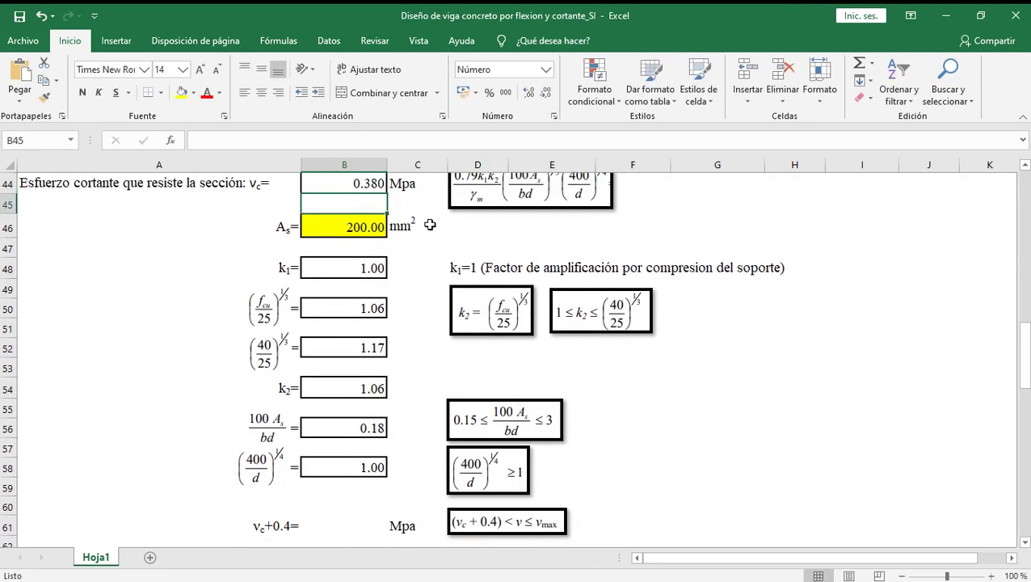
key("Up")
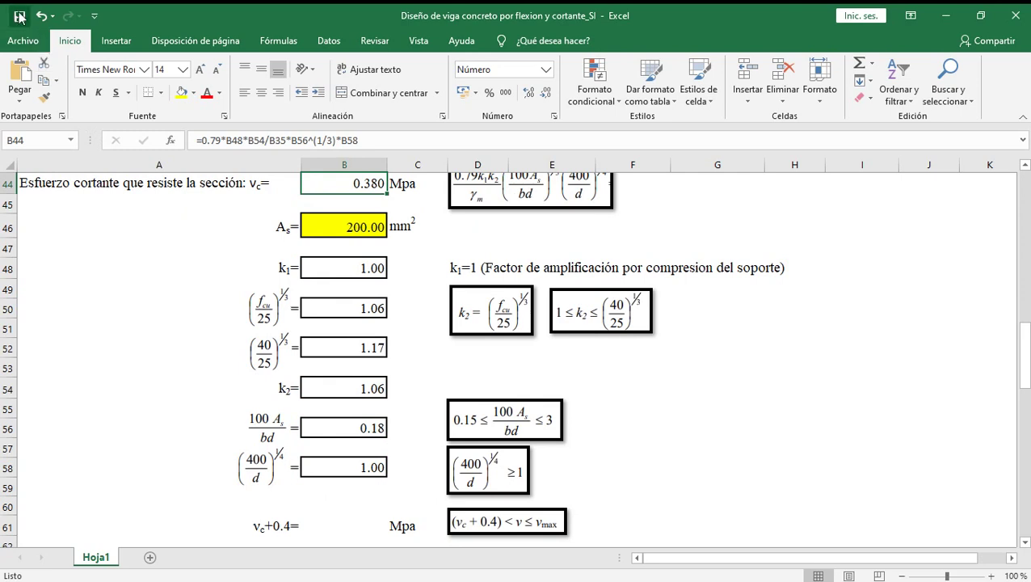
left_click(343, 522)
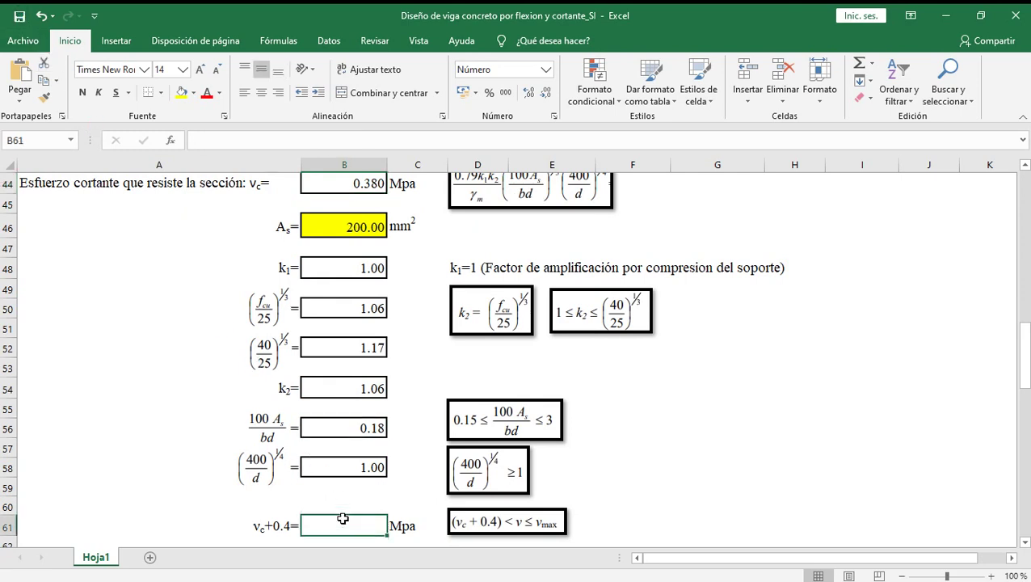
left_click_drag(1027, 374, 1026, 396)
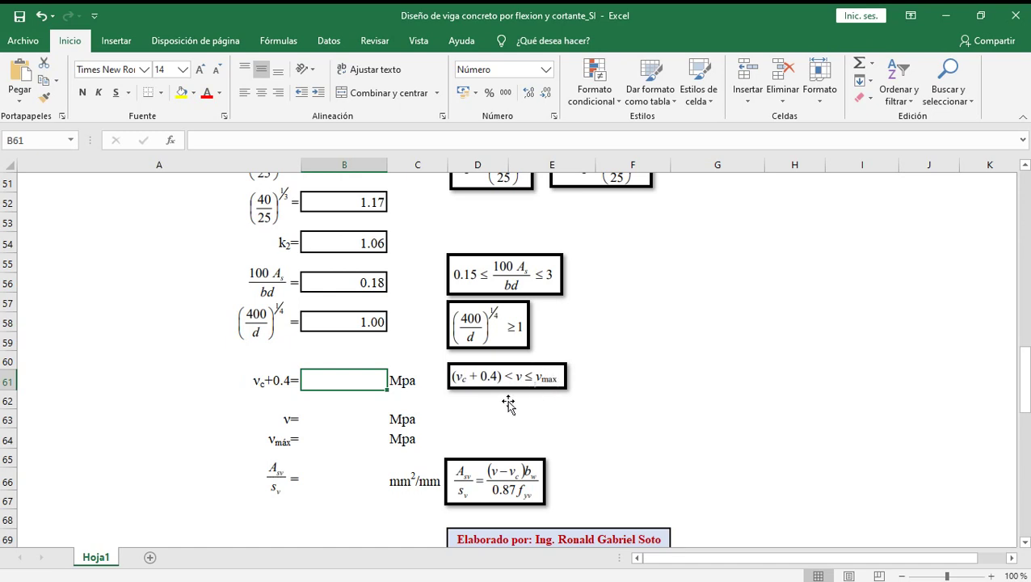
- Enter =B44+0.4 in B61, giving 0.780 MPa
type("=")
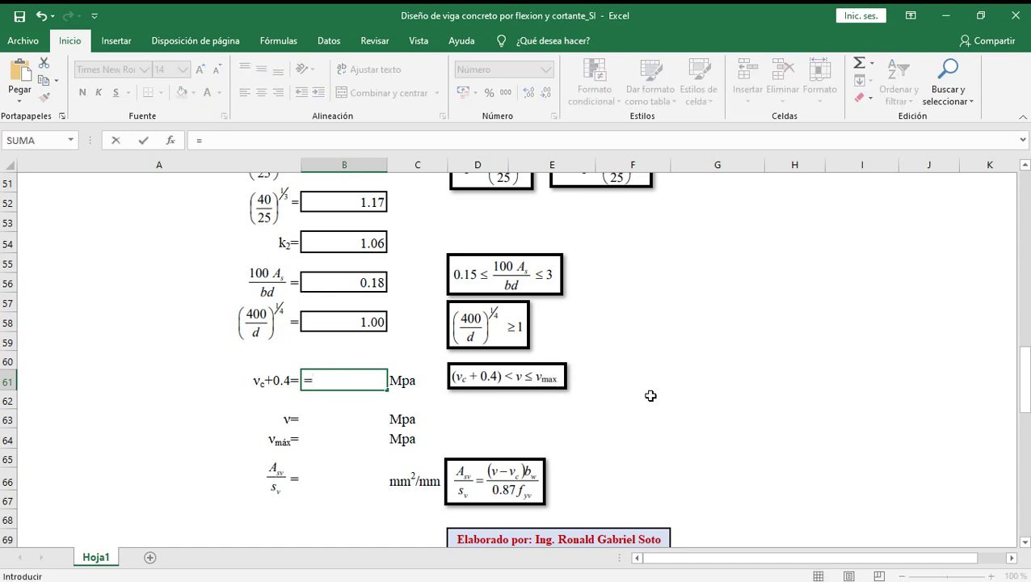
mouse_move(1023, 385)
left_mouse_down()
mouse_move(1023, 227)
mouse_move(1025, 357)
left_mouse_up()
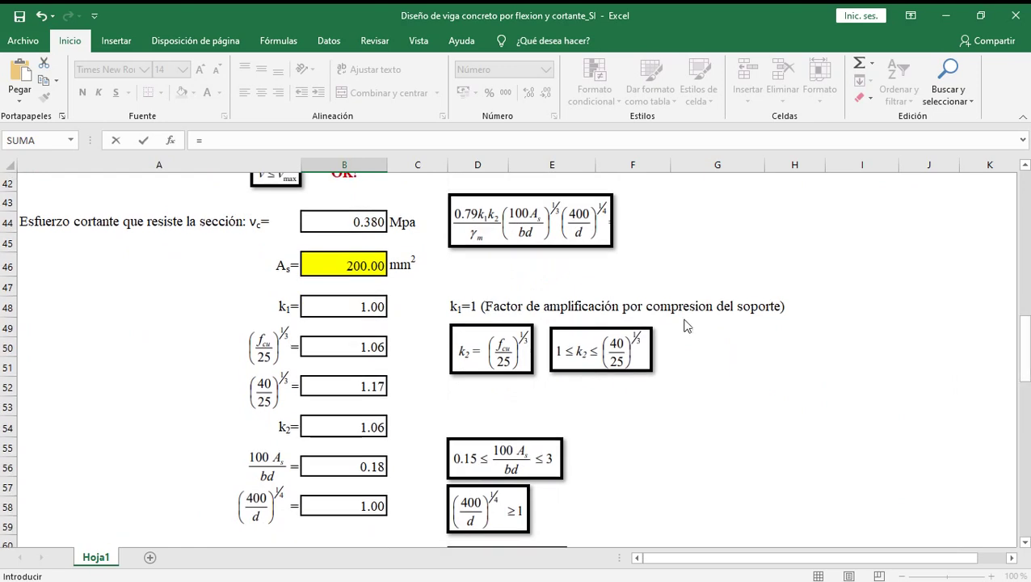
left_click(377, 221)
type("+0.4")
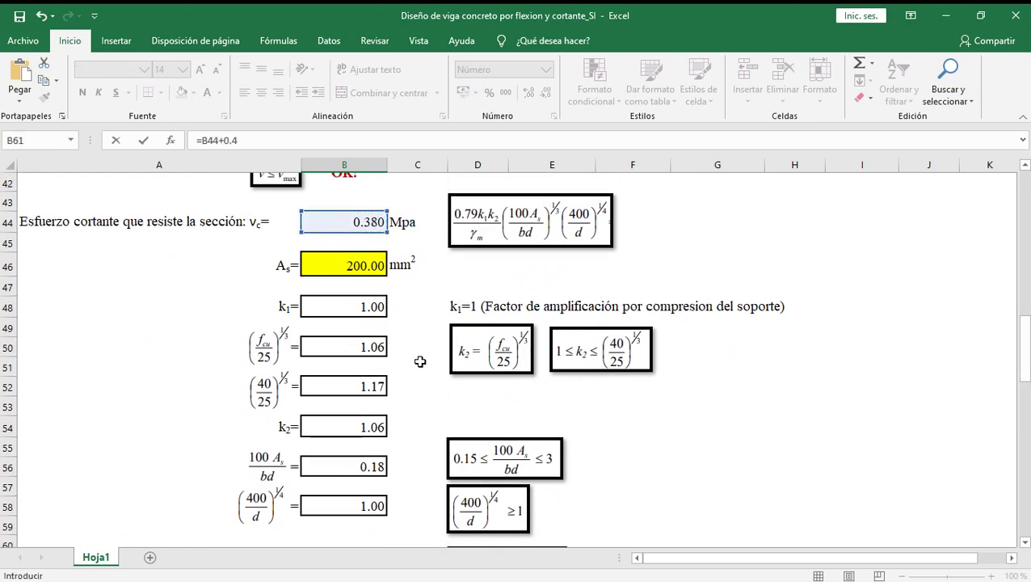
key("Return")
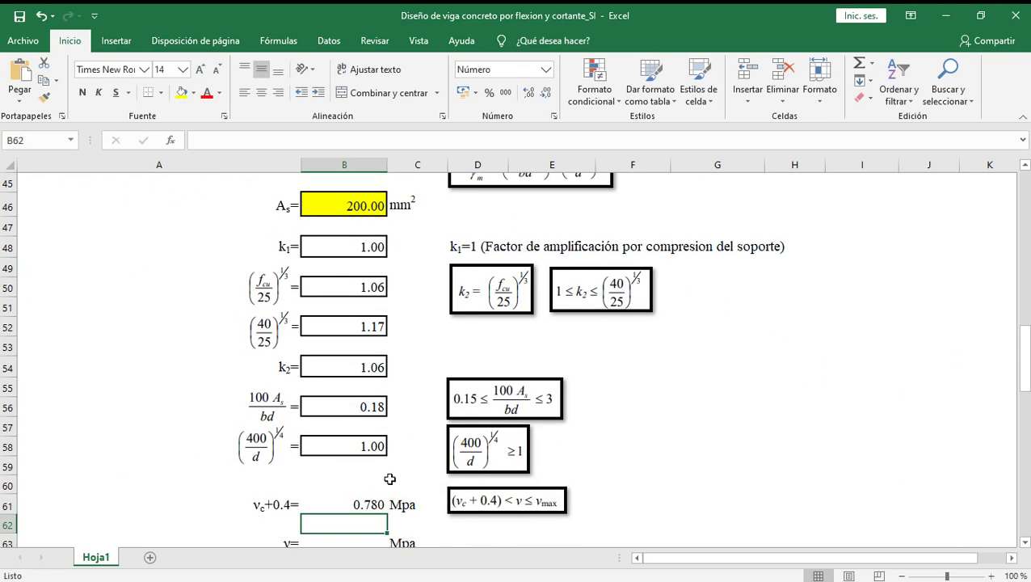
- Link B63 to shear stress B38 (1.163 MPa) and B64 to vmax B40 (4.382 MPa)
left_click(373, 502)
left_click(354, 538)
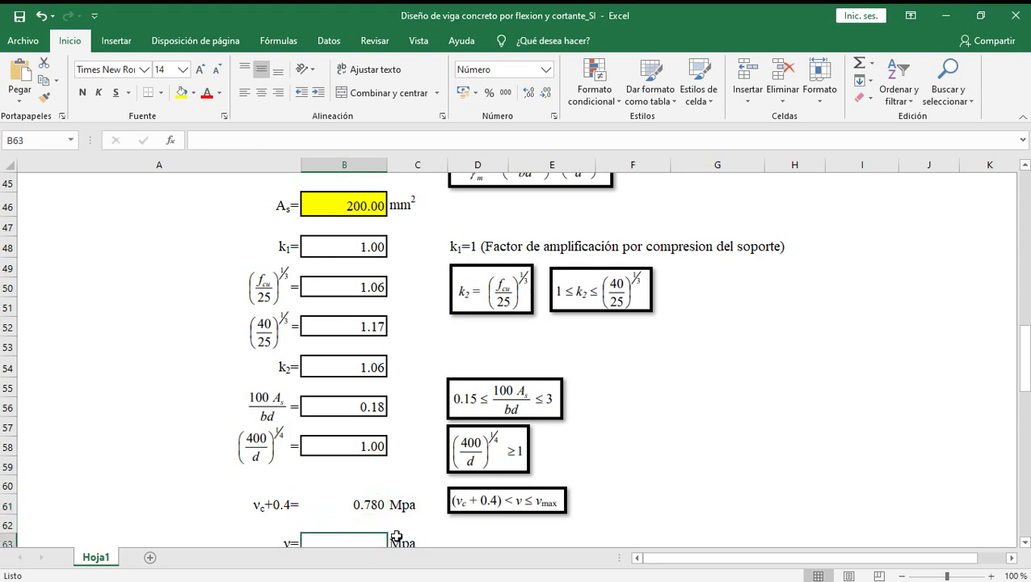
type("=")
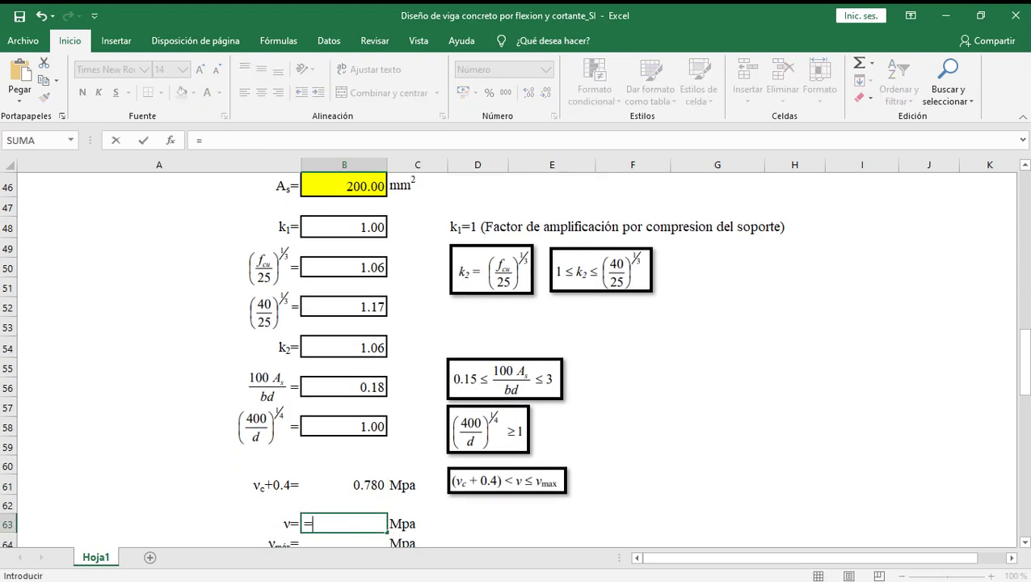
left_click_drag(1025, 360, 1026, 303)
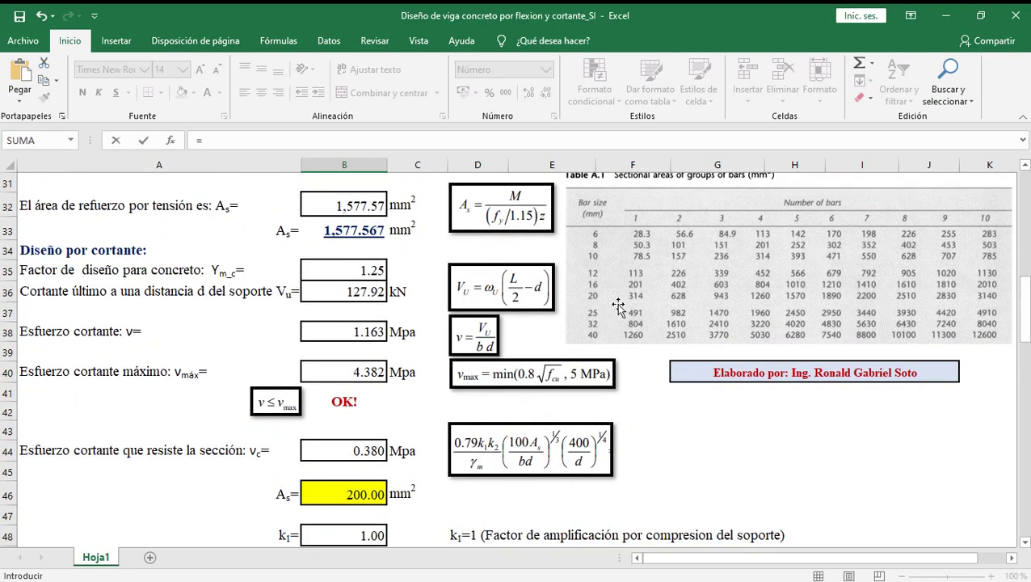
left_click(366, 332)
key("Return")
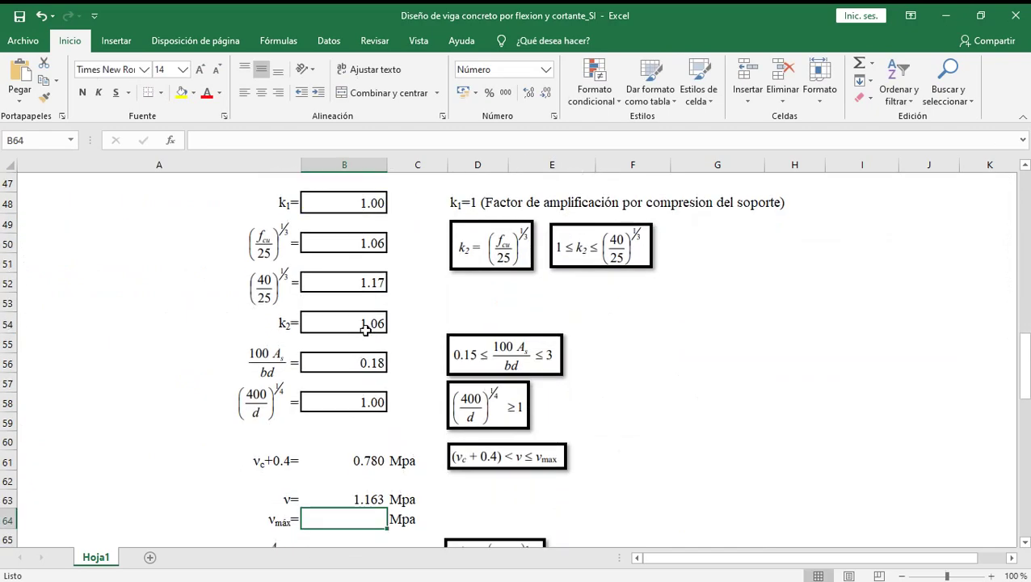
type("=")
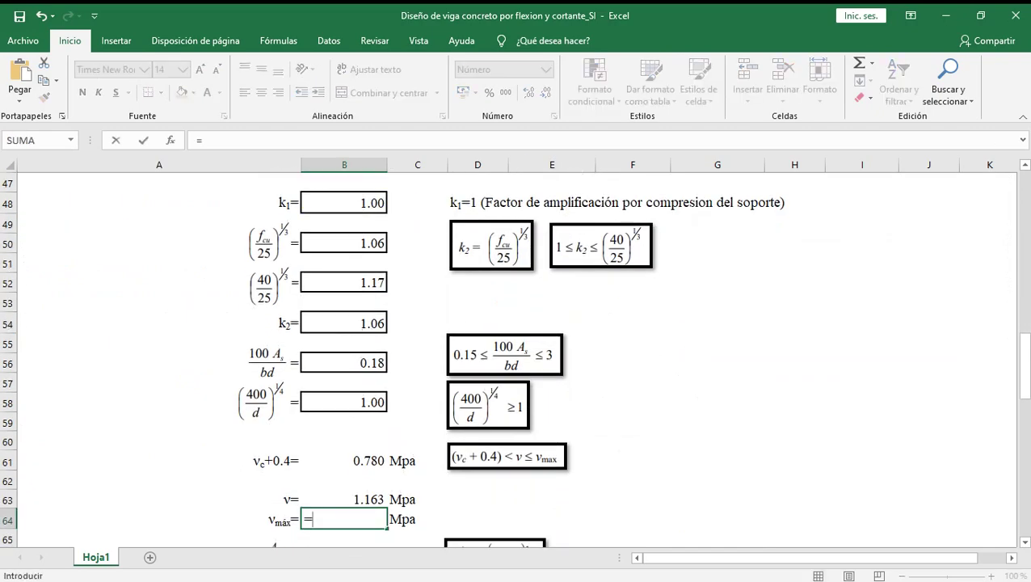
left_click_drag(1025, 384, 1024, 325)
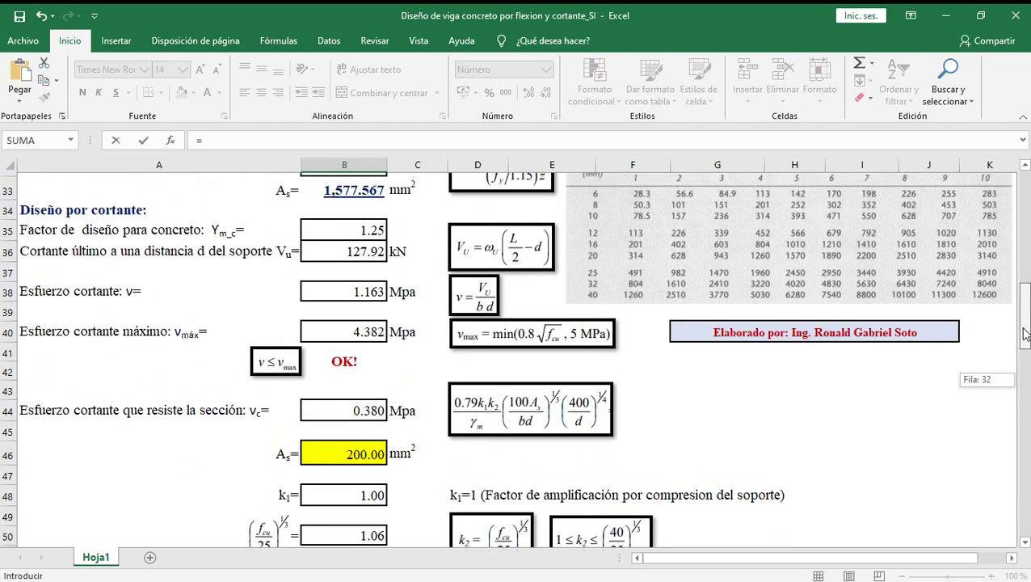
left_click(367, 351)
key("Return")
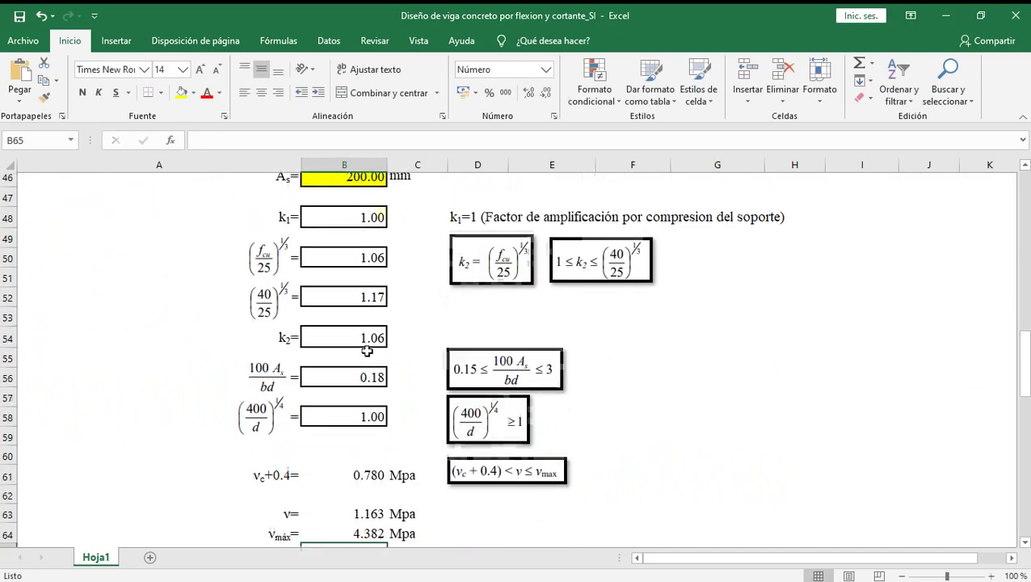
left_click_drag(1024, 364, 1025, 381)
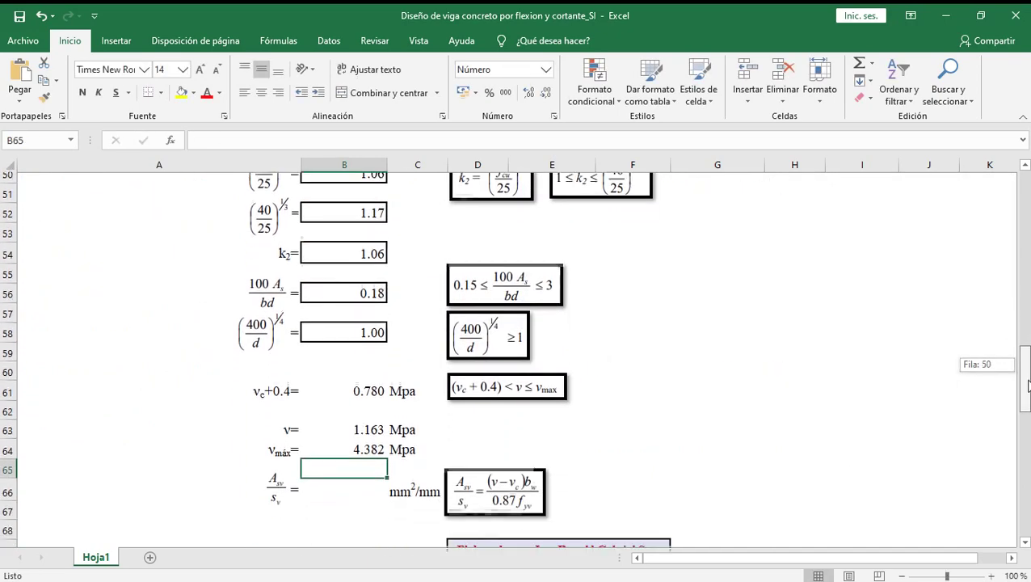
left_click(347, 462)
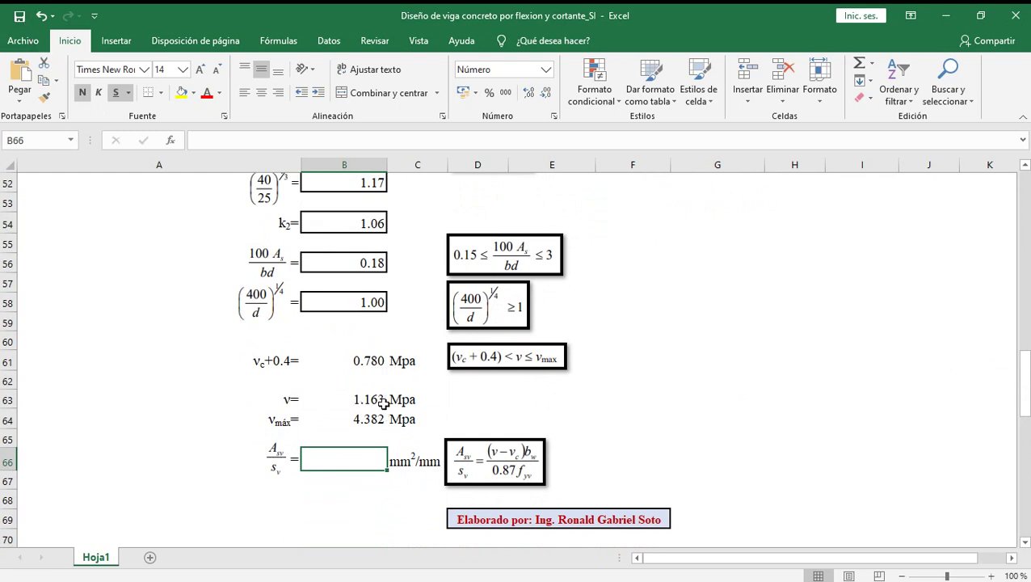
left_click(356, 361)
left_click(368, 391)
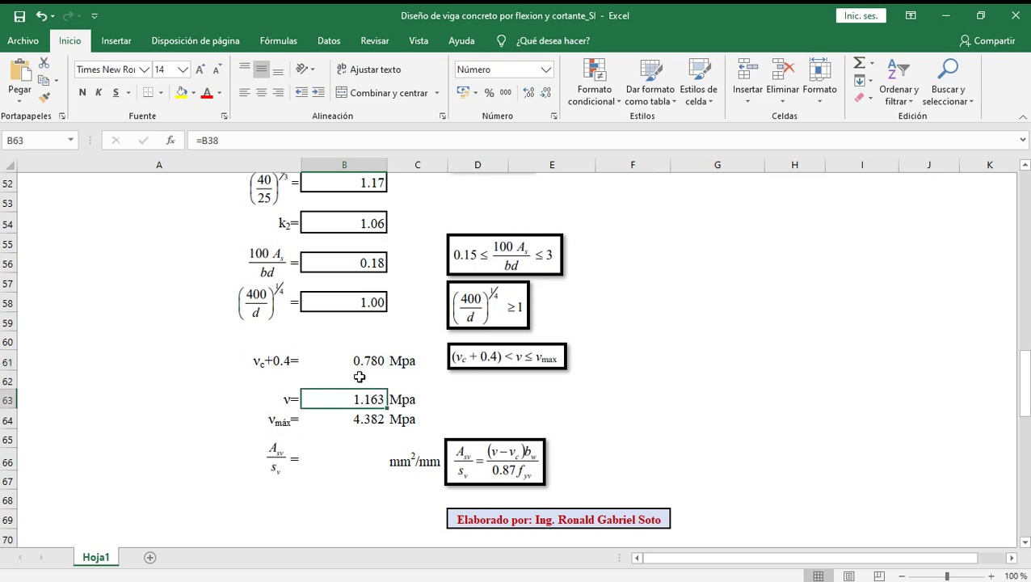
left_click(358, 364)
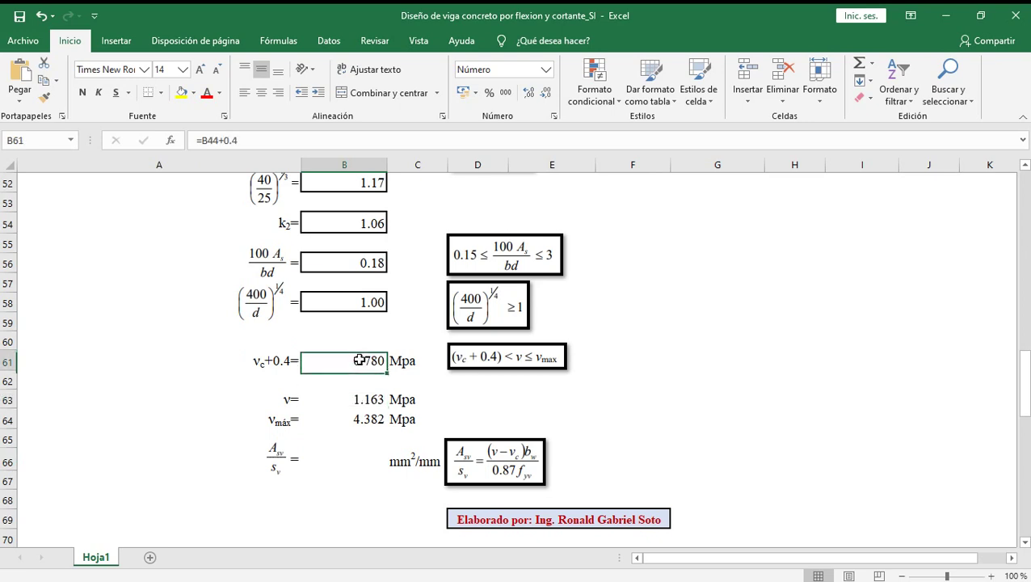
left_click(366, 391)
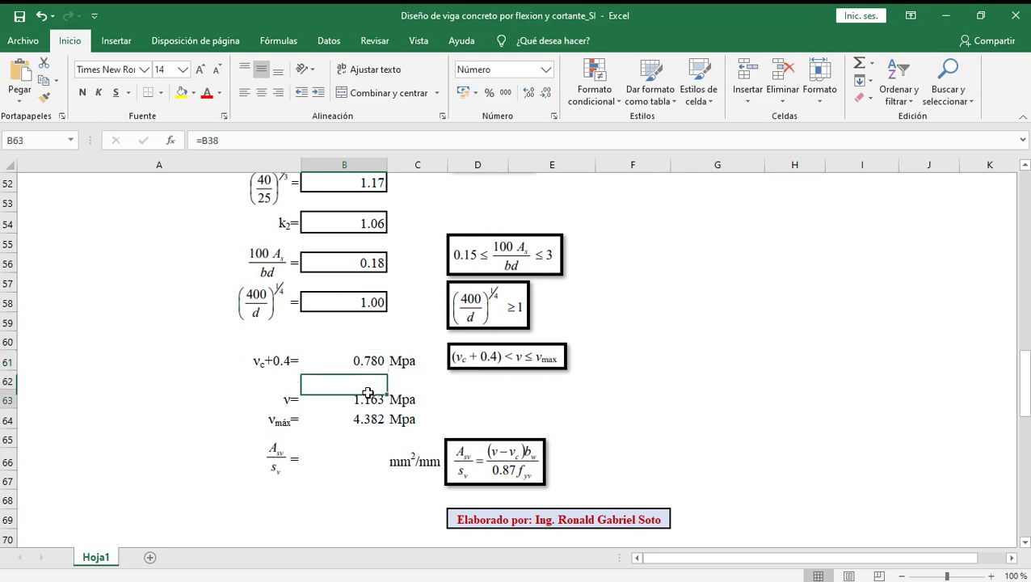
left_click(352, 462)
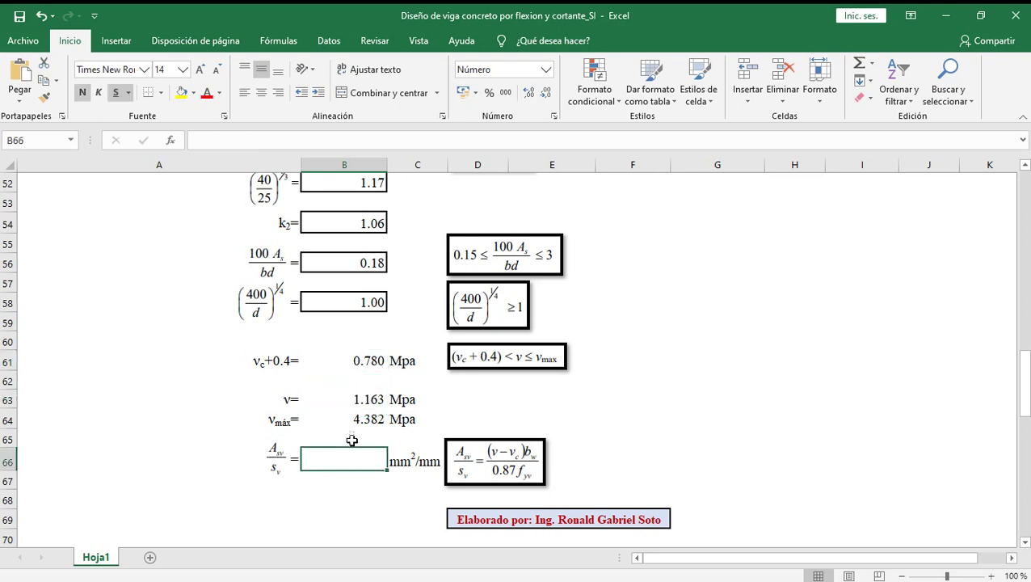
type("=")
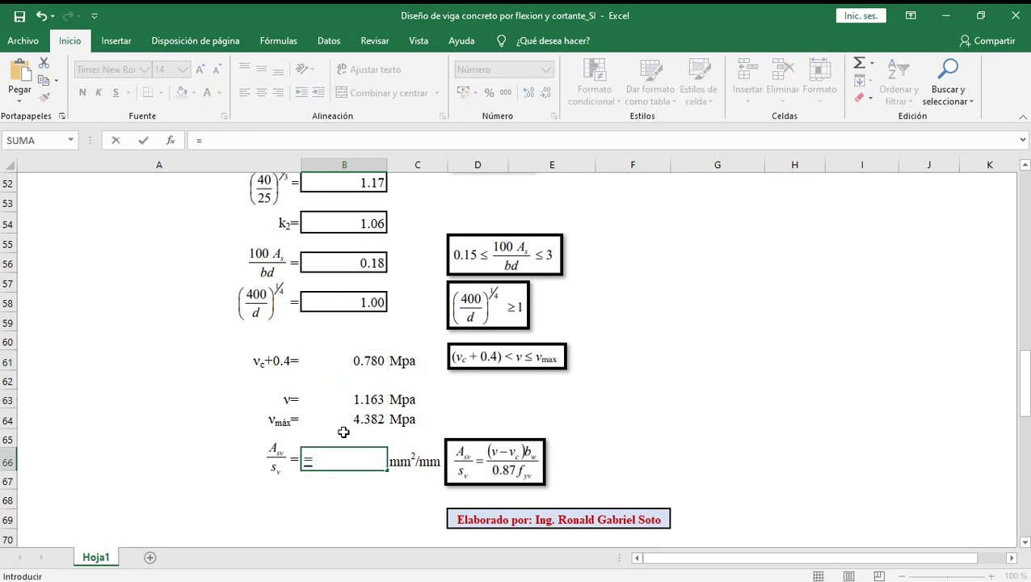
key("Escape")
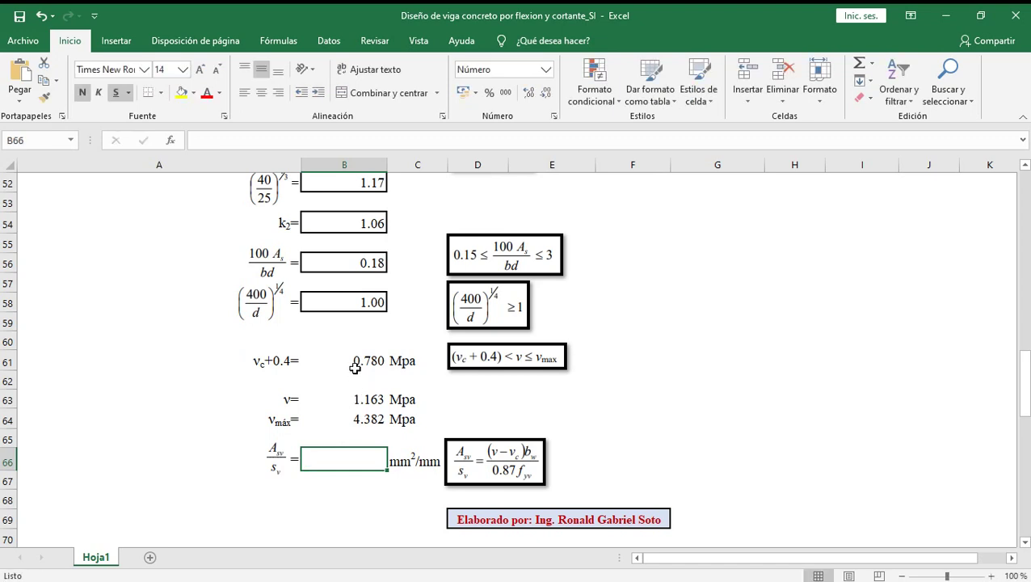
left_click(355, 368)
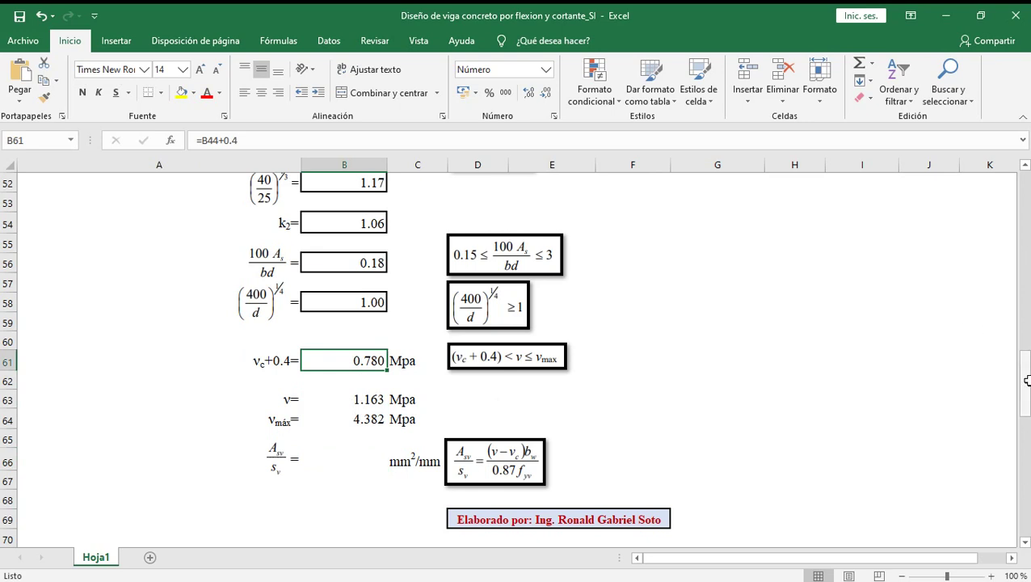
left_click_drag(1025, 384, 1026, 368)
- Try As values of 300, 400 and 500 mm² in B46, checking vc+0.4 in B61 each time
left_click(366, 188)
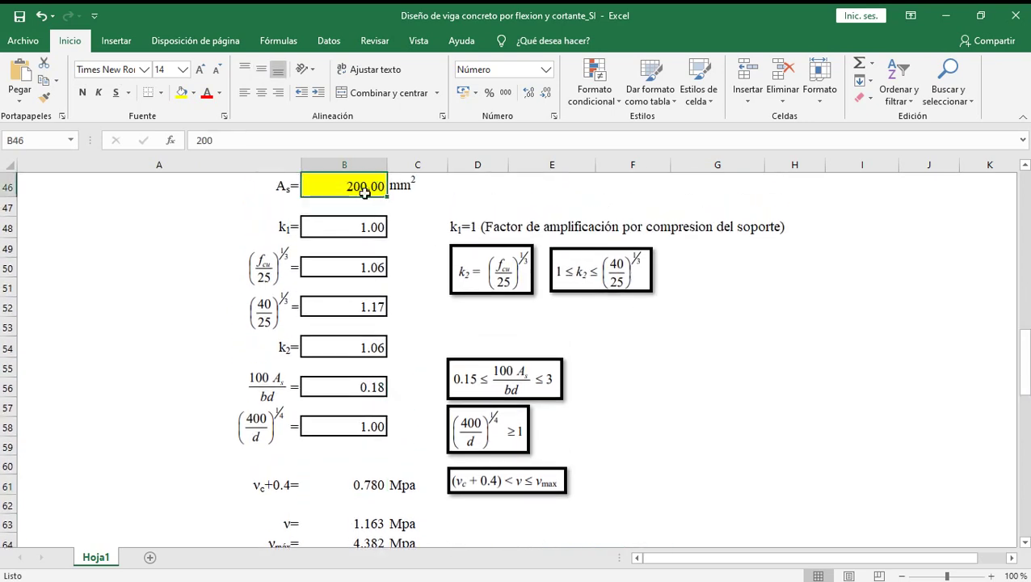
type("300")
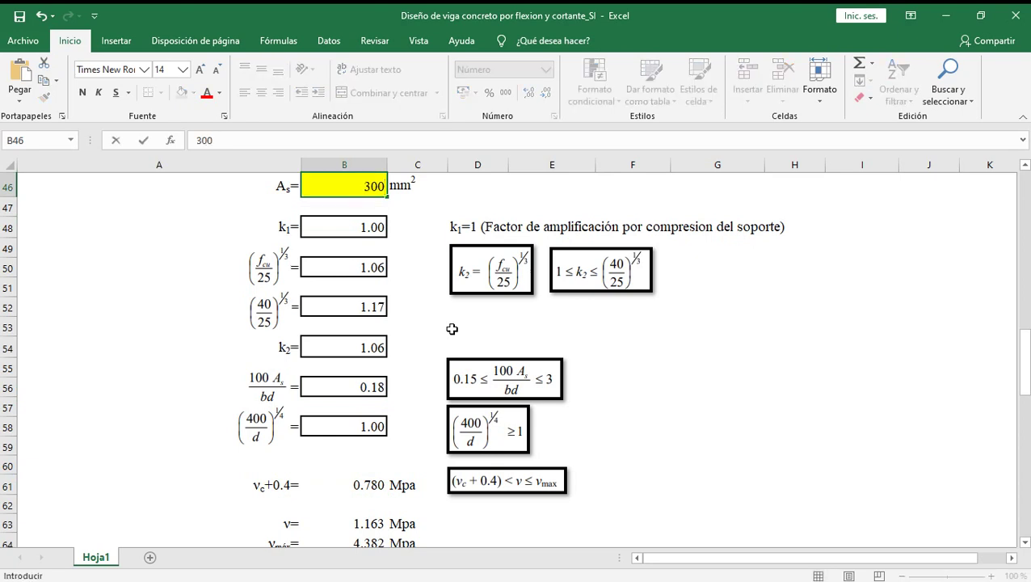
key("Return")
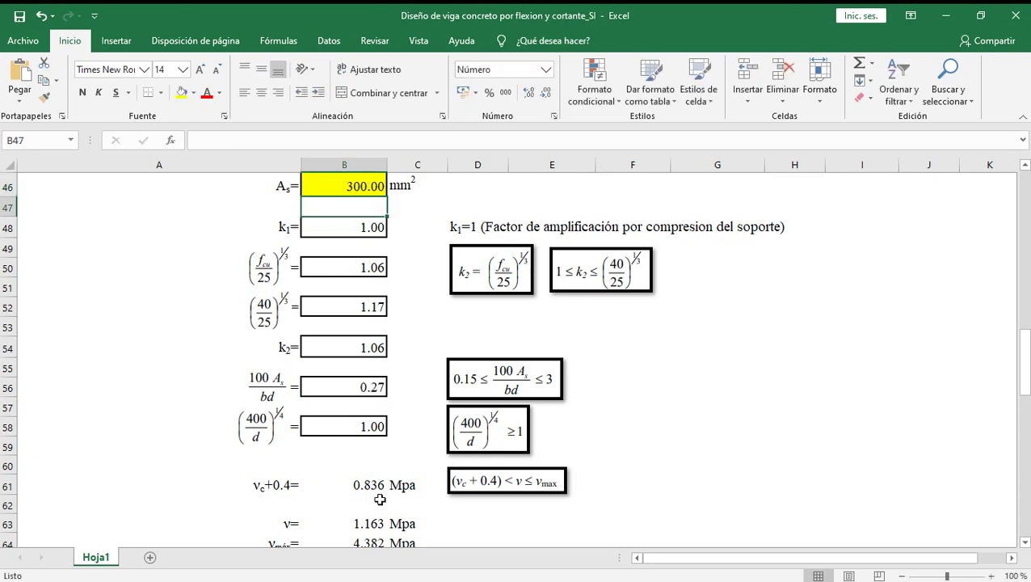
left_click(347, 486)
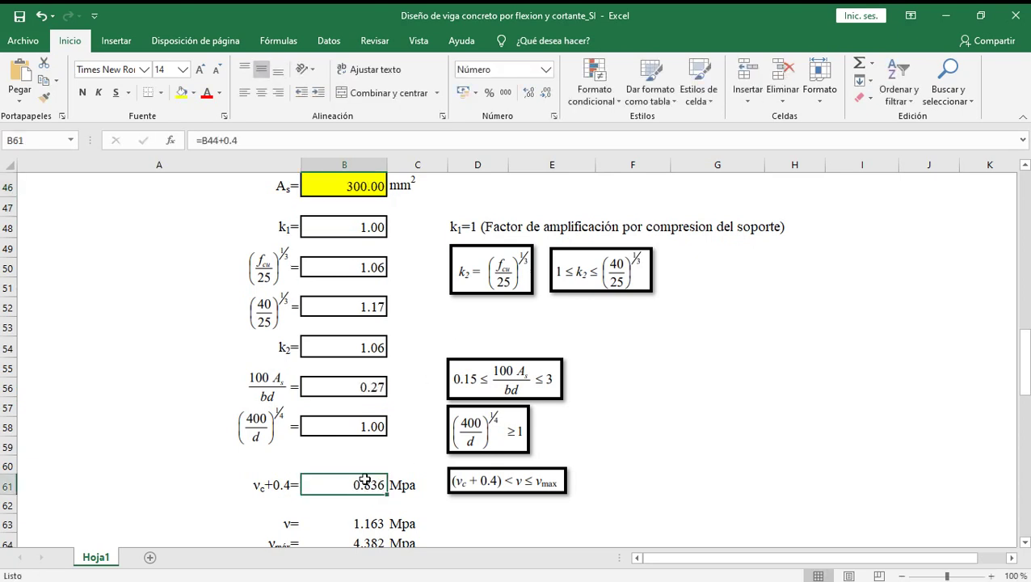
left_click(358, 187)
type("400")
key("Return")
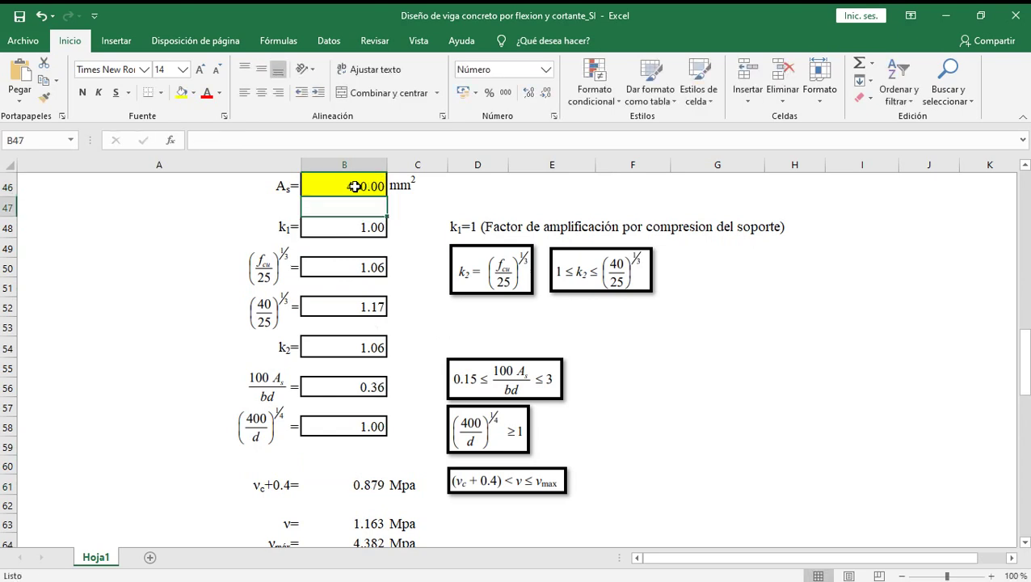
left_click(370, 488)
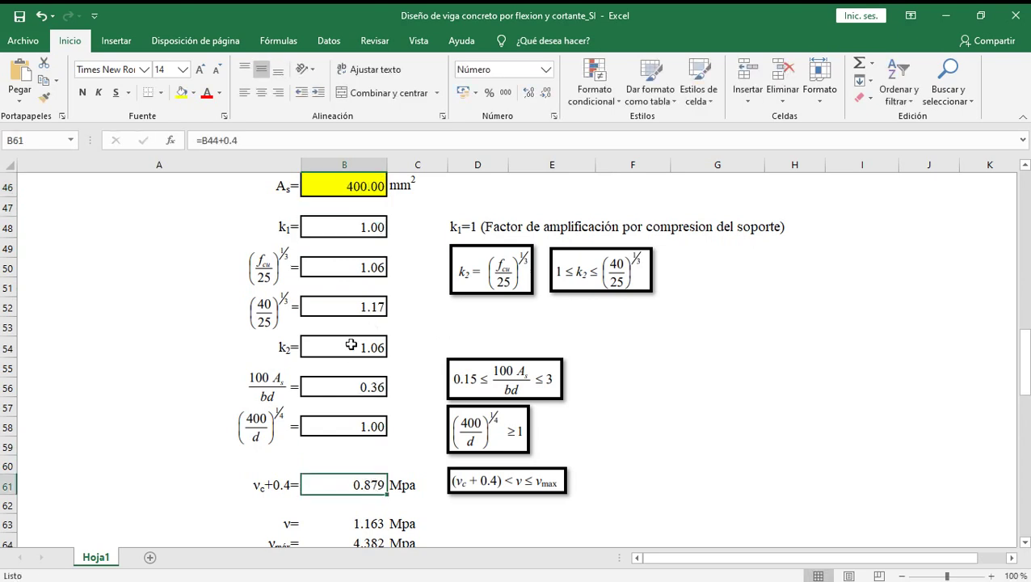
left_click(346, 189)
type("5")
key("Return")
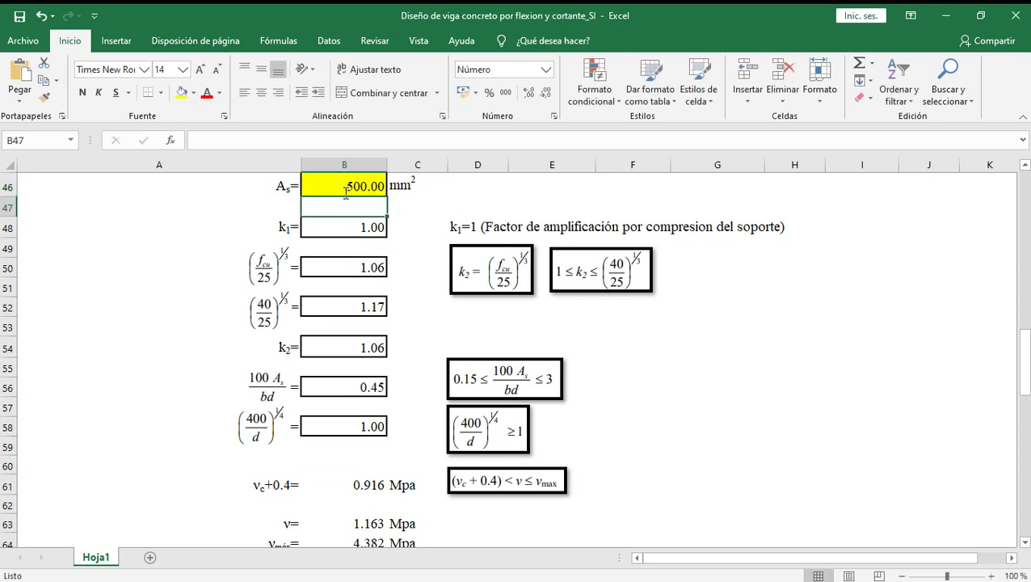
left_click(370, 484)
- Step As in B46 through 600, 700, 800, 850 and 900 mm²
left_click(353, 194)
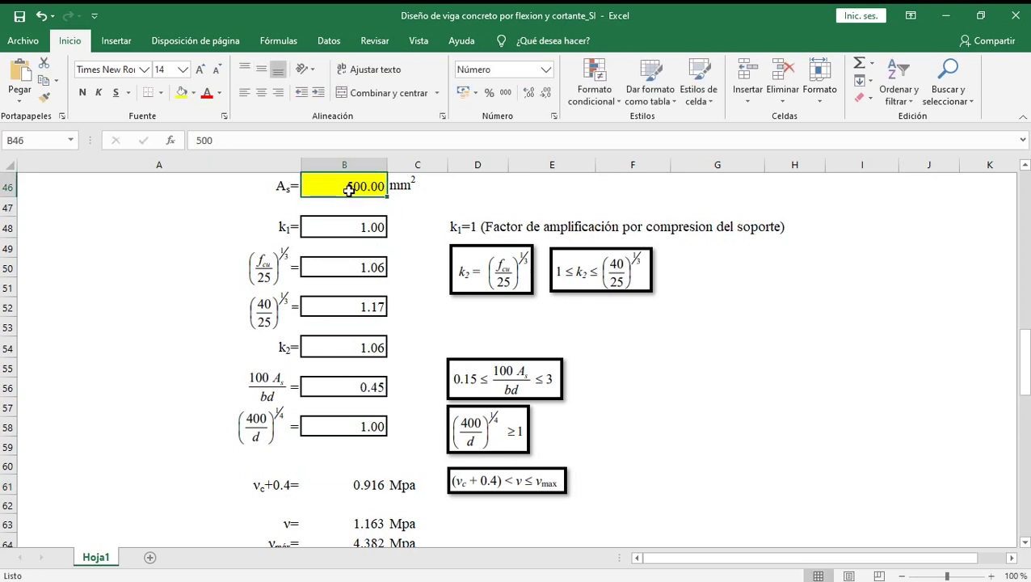
type("600")
key("Return")
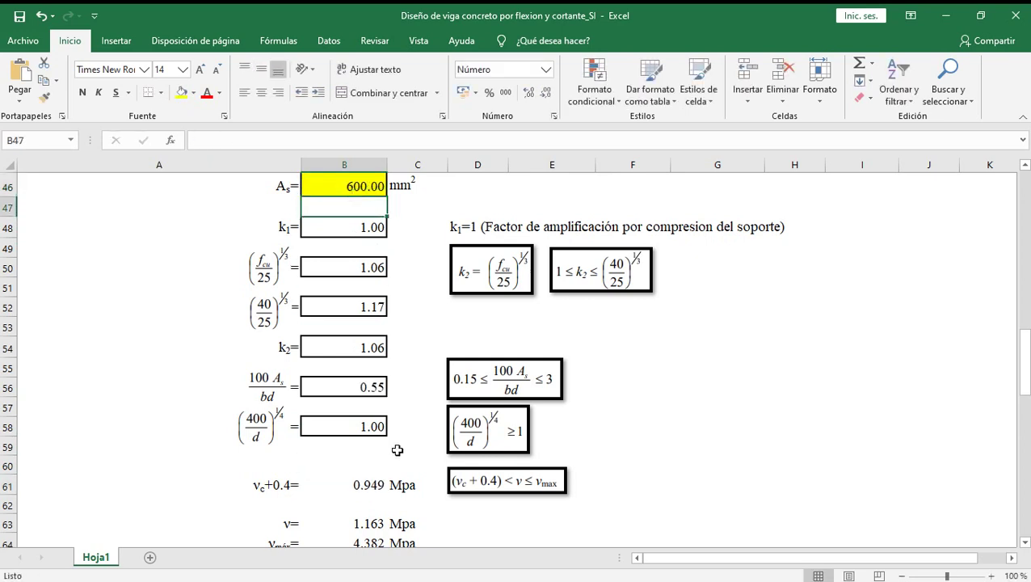
left_click(352, 192)
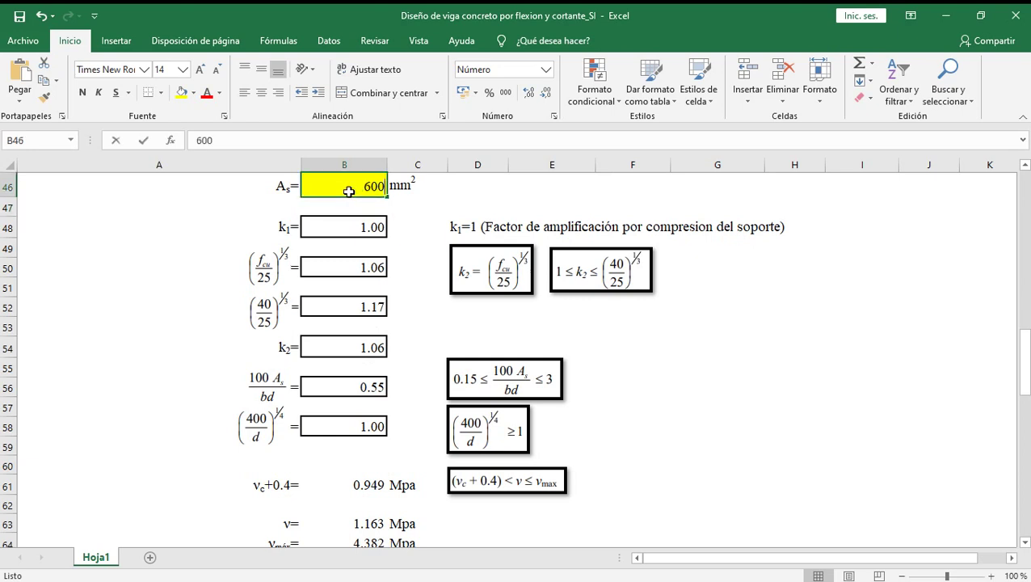
type("700")
key("Return")
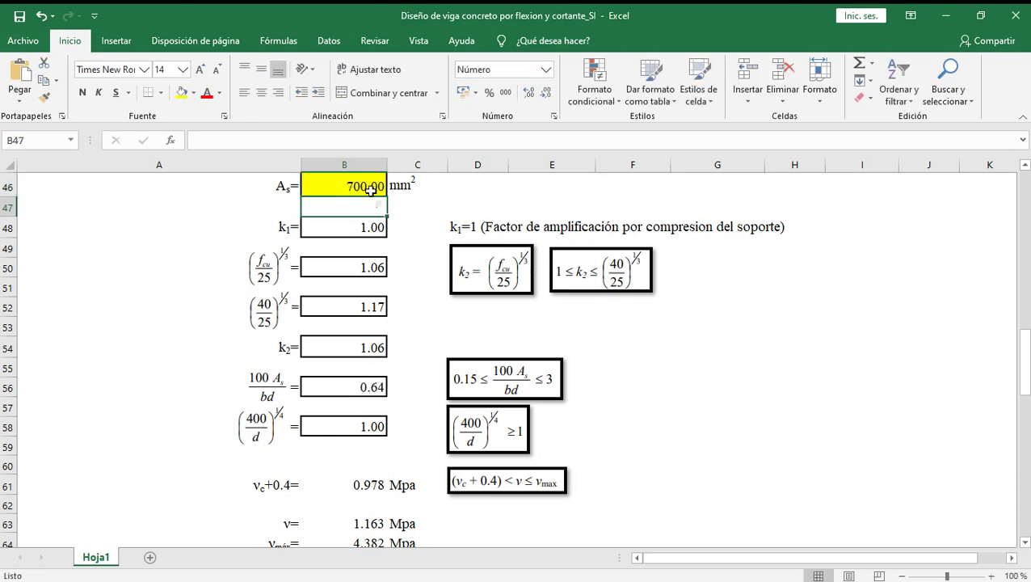
left_click(360, 185)
type("800")
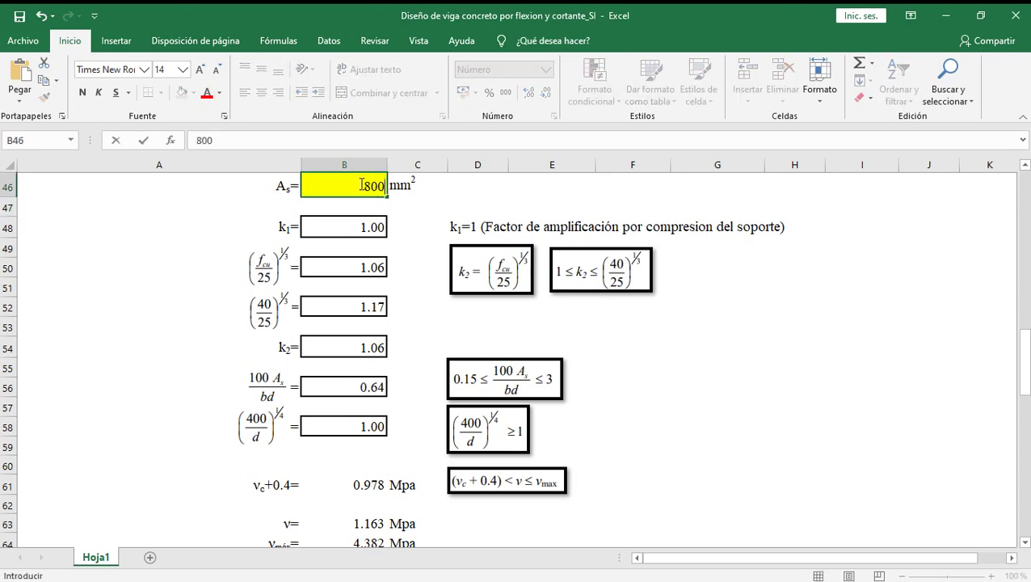
key("Return")
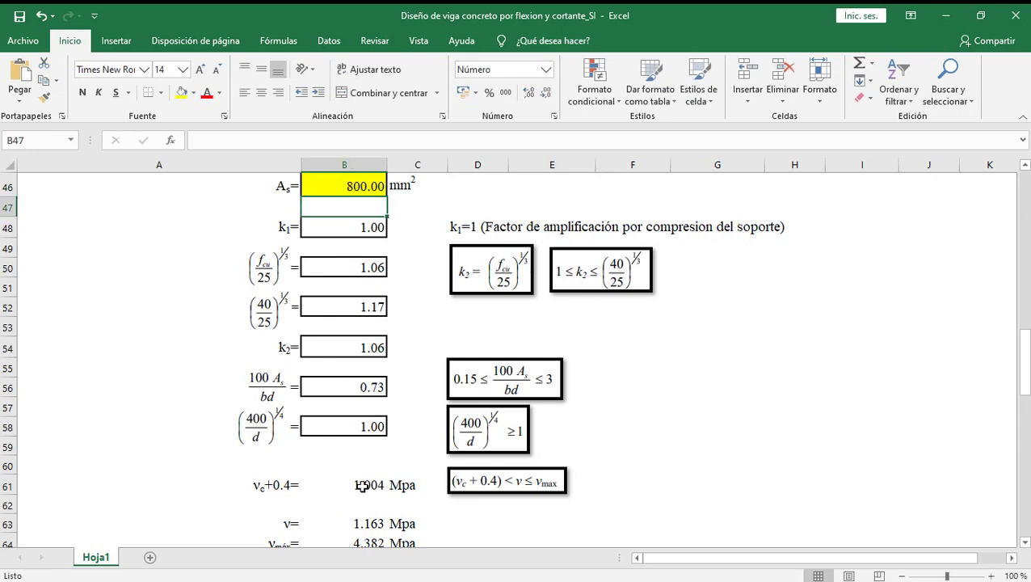
left_click(354, 185)
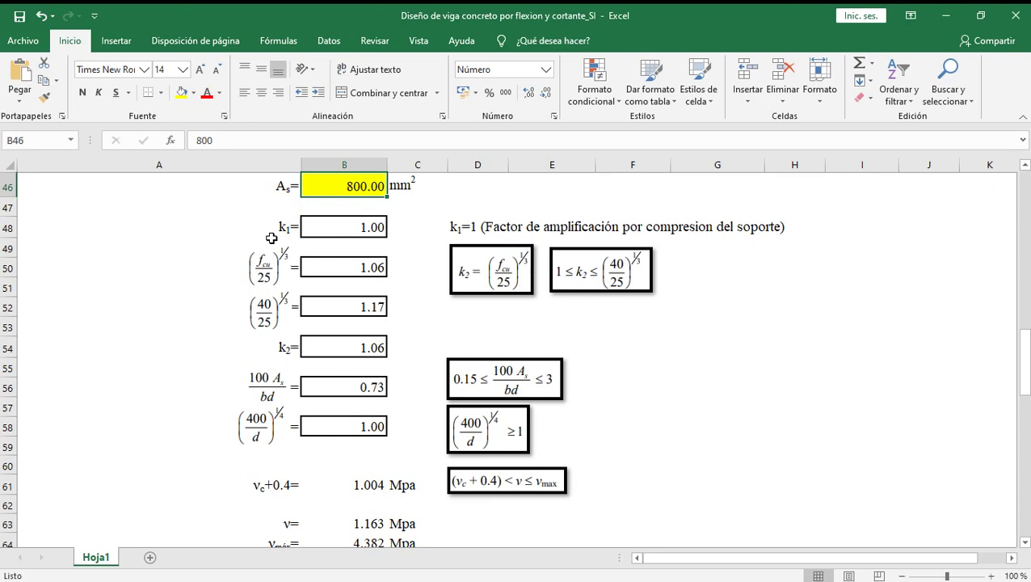
type("850")
key("Return")
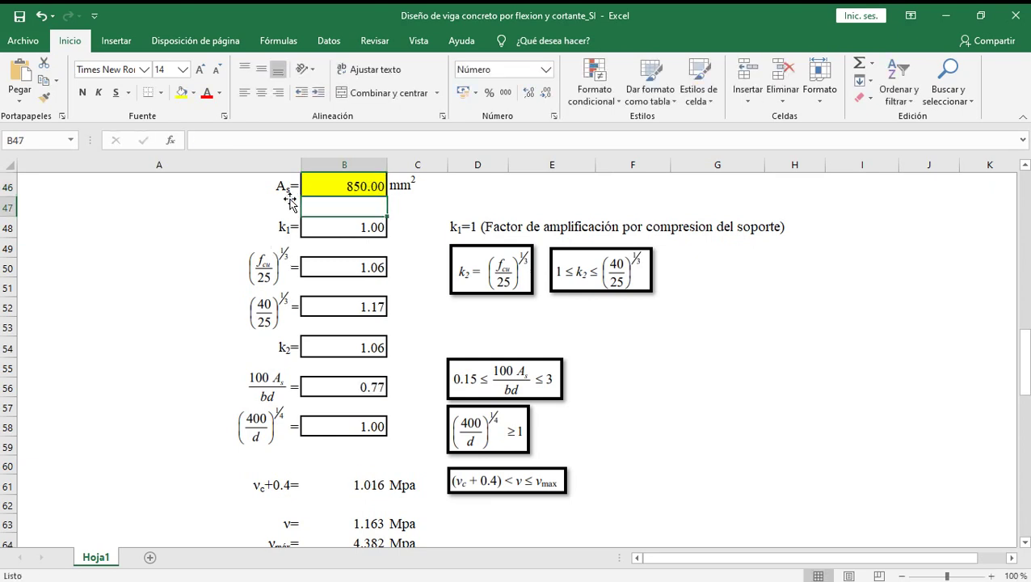
left_click(315, 186)
type("900")
key("Return")
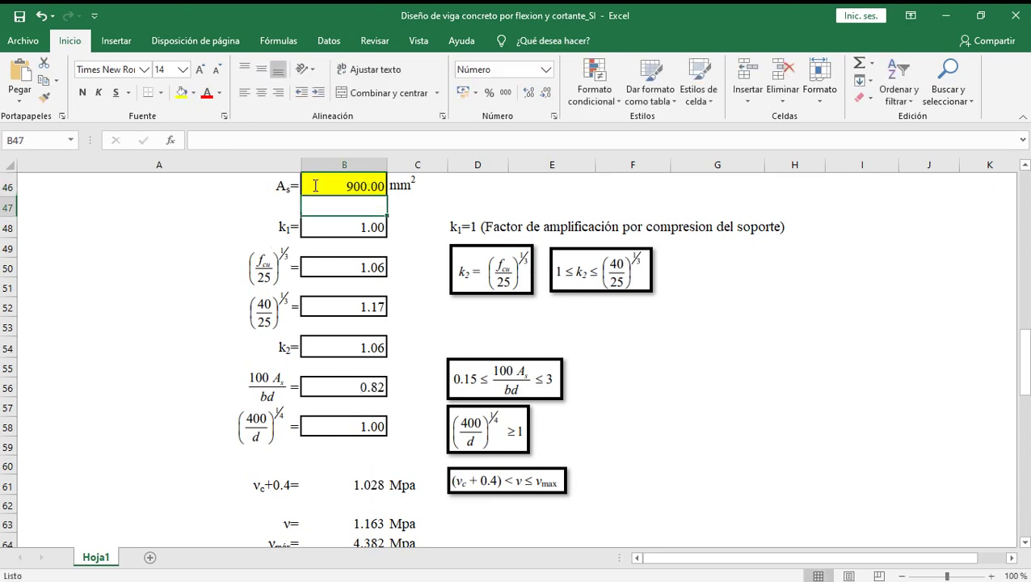
- Raise As in B46 to 1,000, 1,200, 1,300 and finally 1,500 mm²
left_click(370, 181)
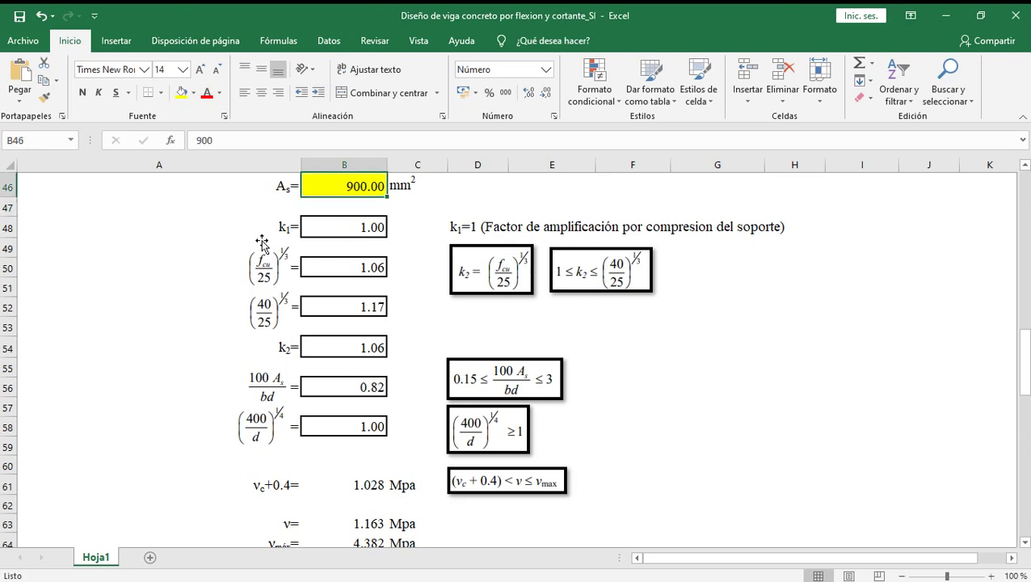
type("1,000")
key("Return")
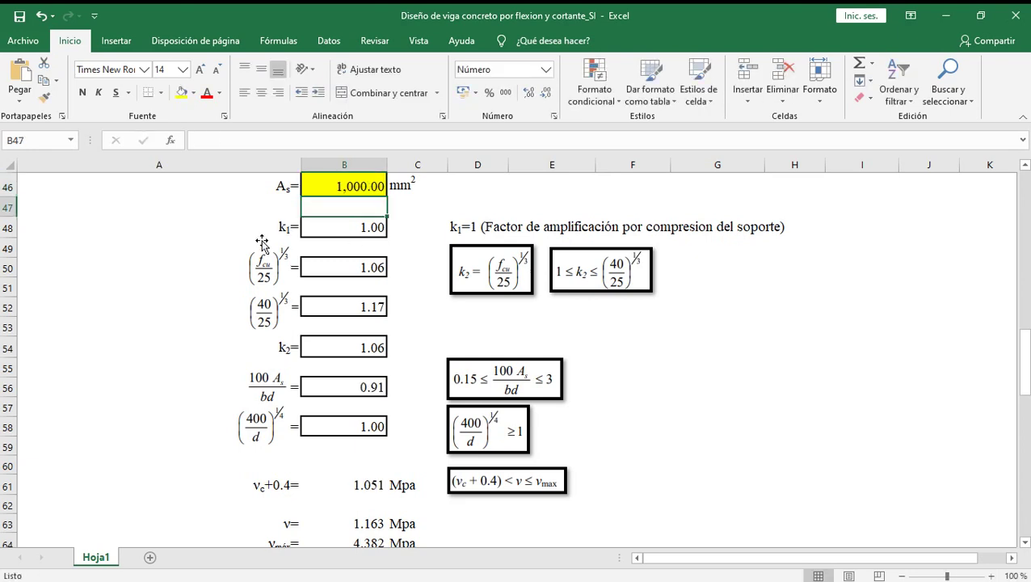
left_click(347, 186)
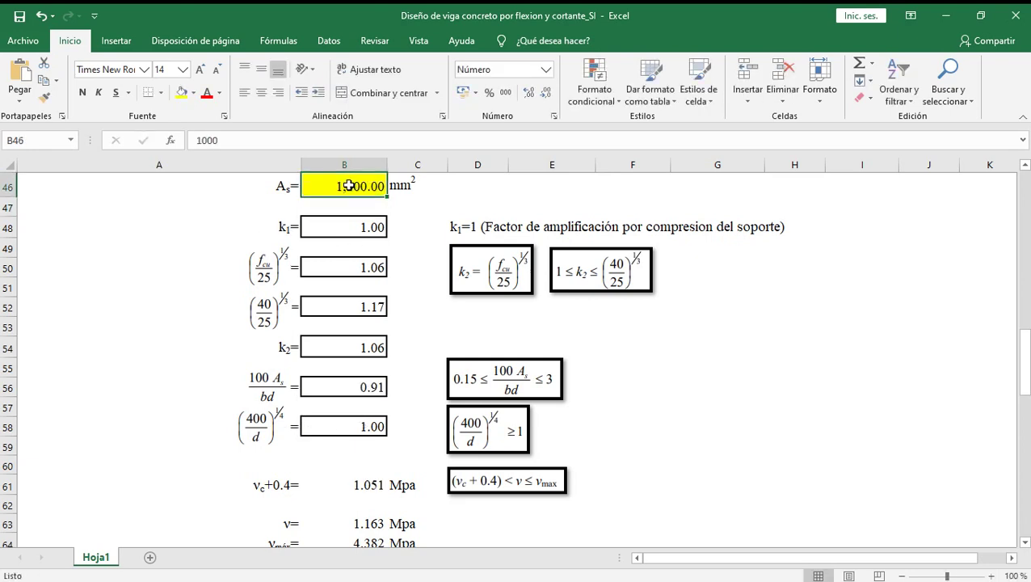
type("12")
key("Return")
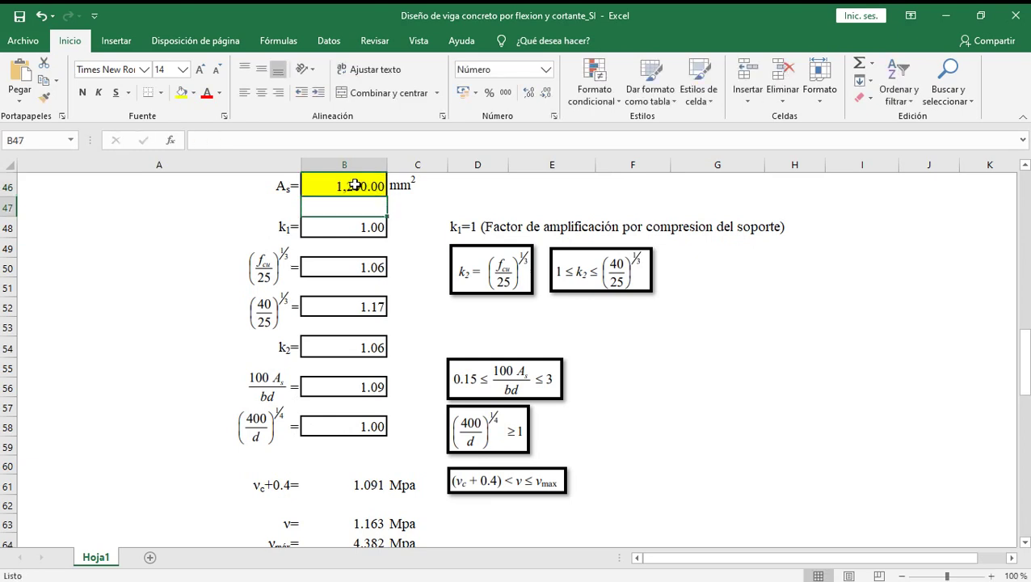
left_click(354, 185)
type("1,300")
key("Return")
left_click(348, 184)
type("1,500")
key("Return")
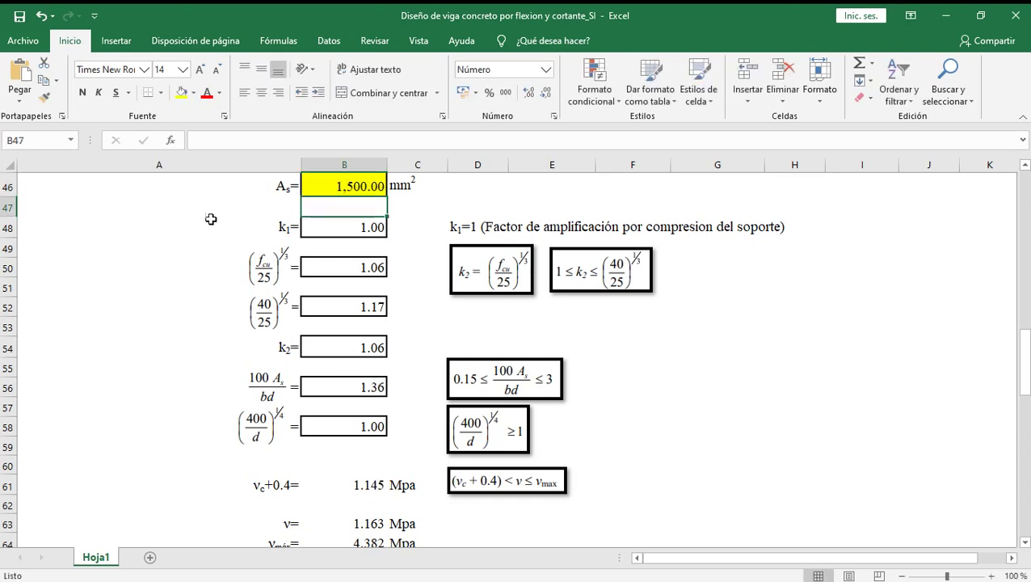
left_click(344, 189)
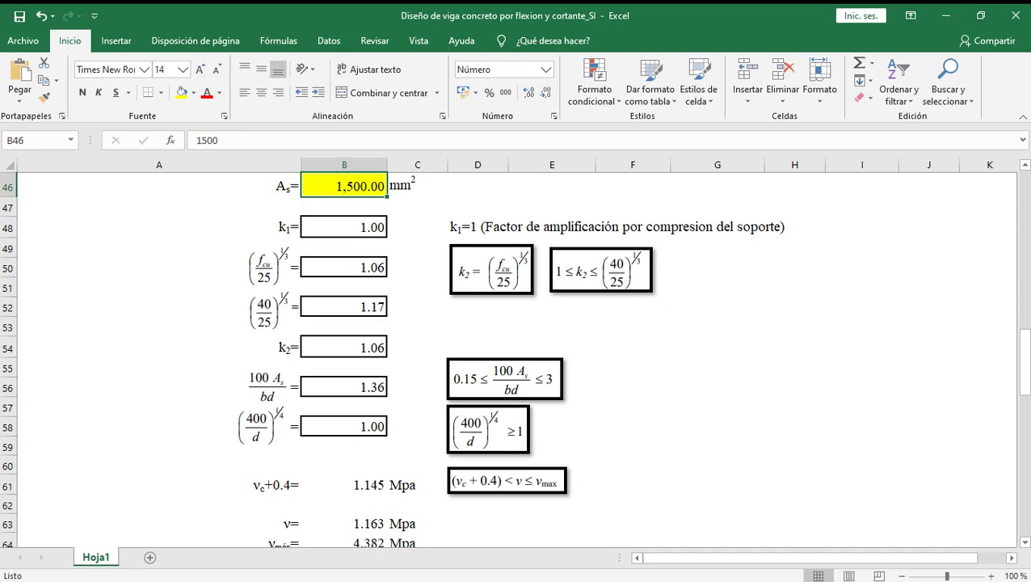
- Enter =B33 in B46 so As shows 1,577.57 mm² and vc+0.4 becomes 1.157 MPa
left_click_drag(1025, 346, 1027, 302)
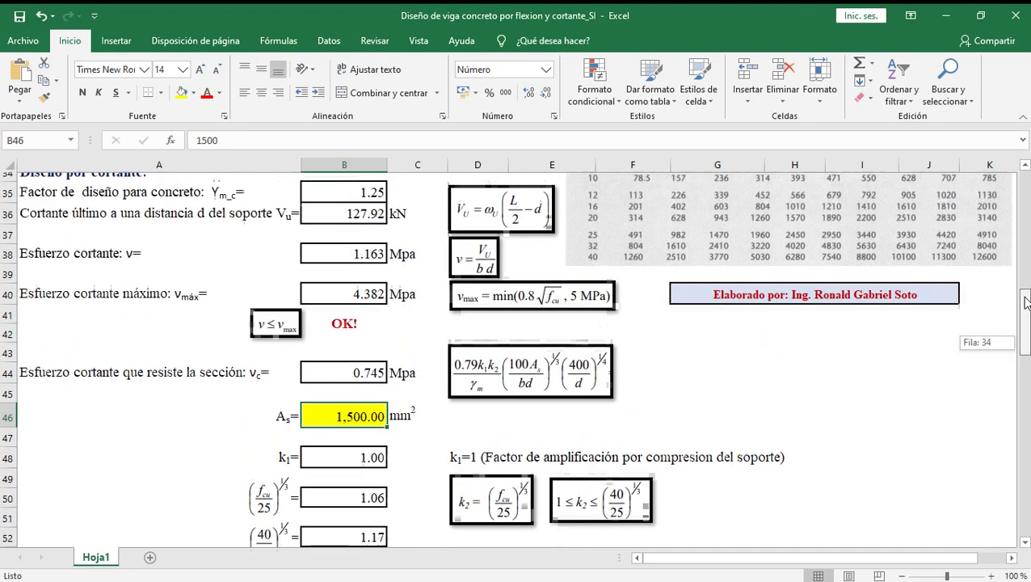
mouse_move(1026, 302)
left_mouse_down()
mouse_move(1026, 179)
mouse_move(1025, 308)
left_mouse_up()
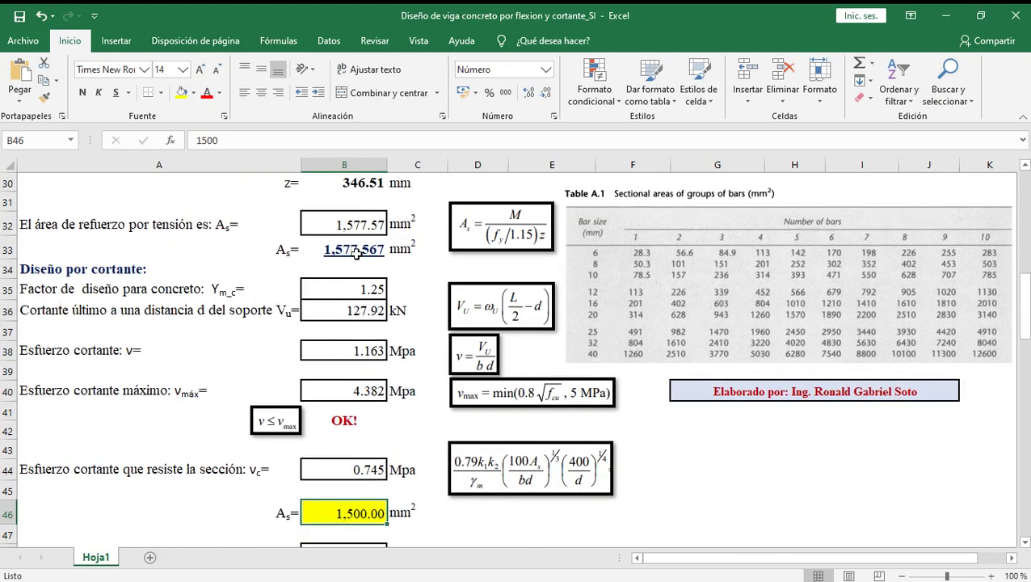
left_click(356, 253)
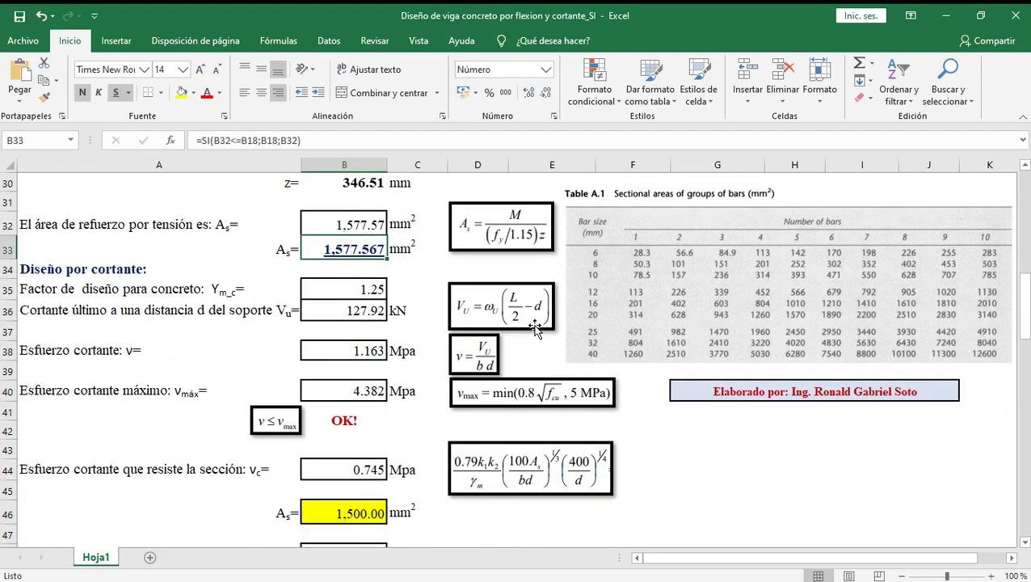
left_click(372, 514)
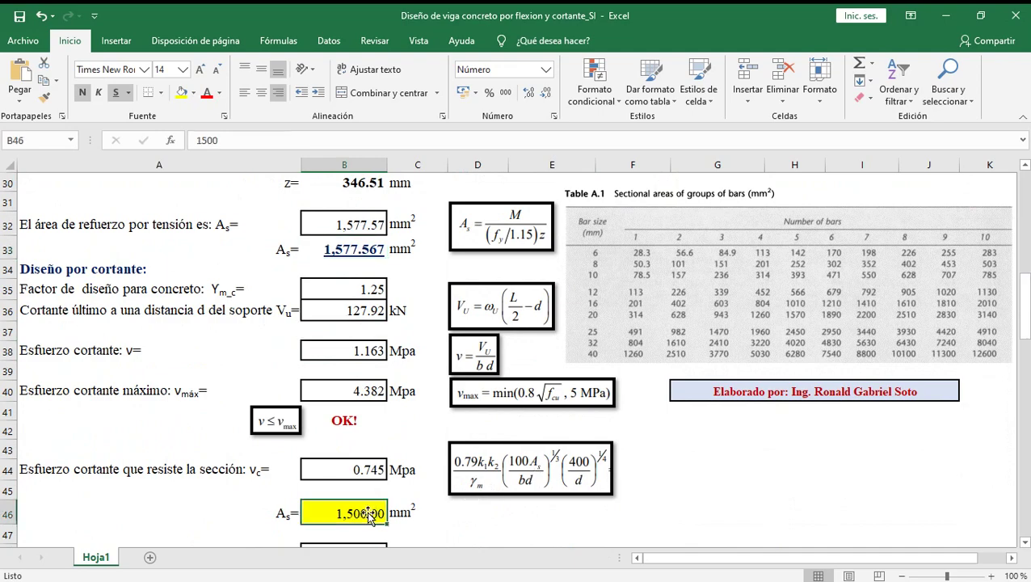
type("=")
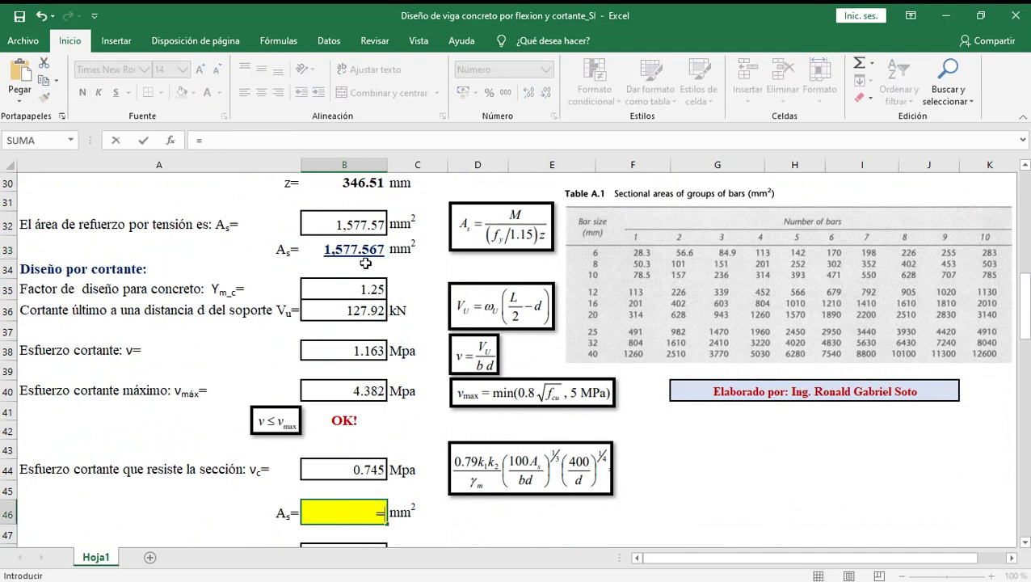
left_click(358, 253)
key("Return")
left_click_drag(1025, 305, 1025, 355)
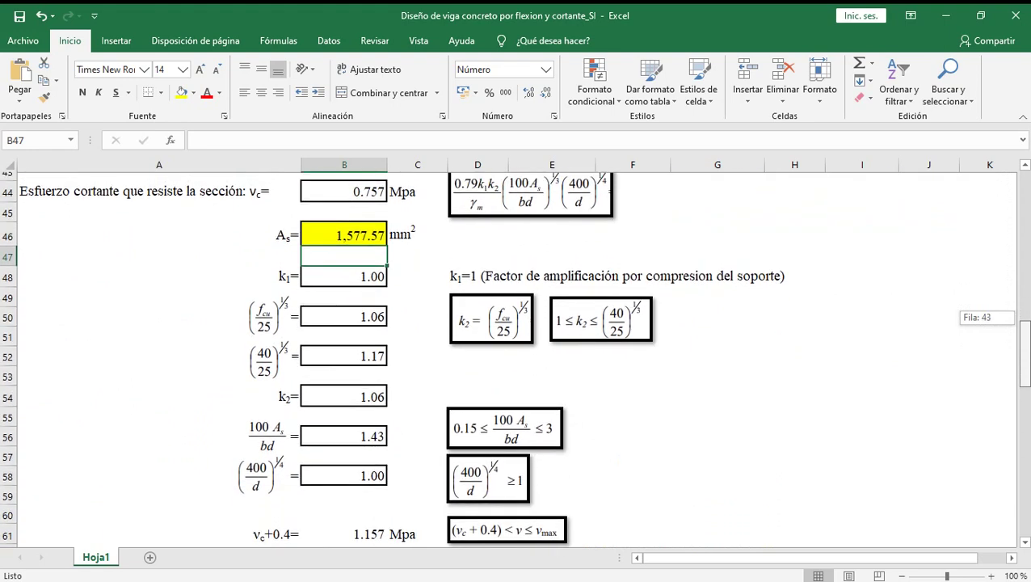
left_click_drag(1024, 356, 1025, 369)
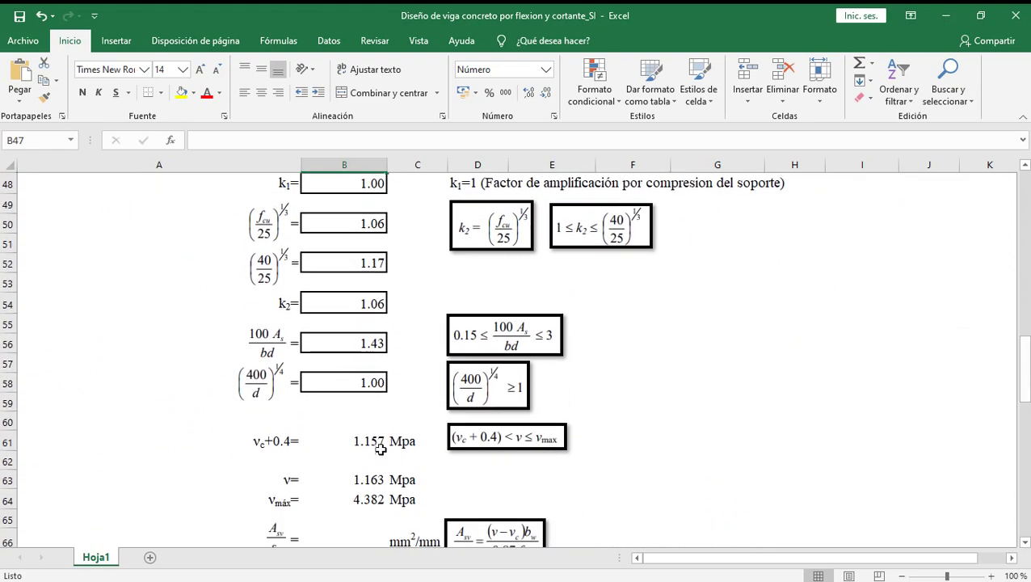
left_click(378, 445)
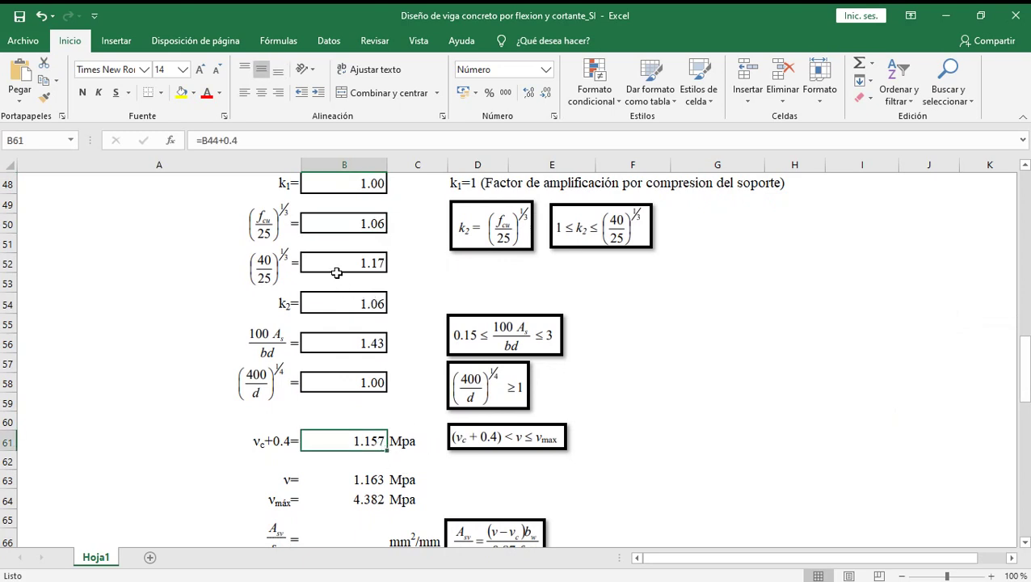
left_click_drag(1025, 370, 1028, 380)
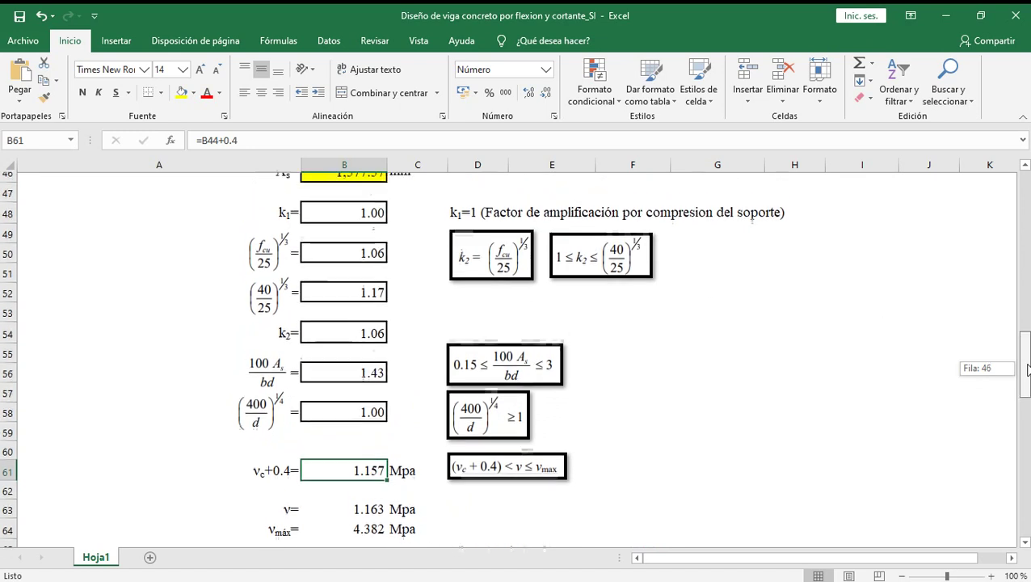
left_click_drag(1028, 379, 1026, 368)
left_click(370, 187)
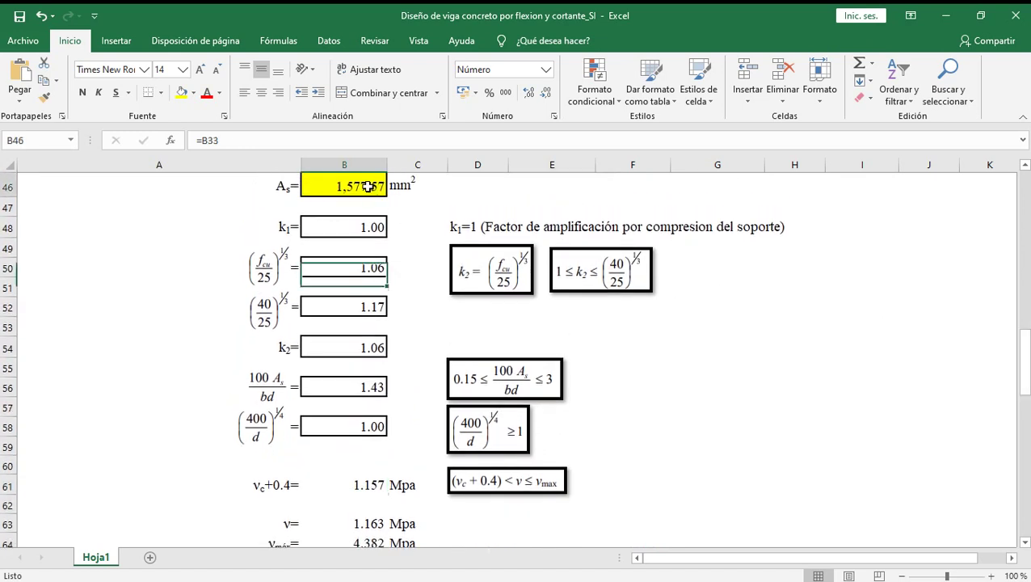
type("1,6")
type("0")
key("Return")
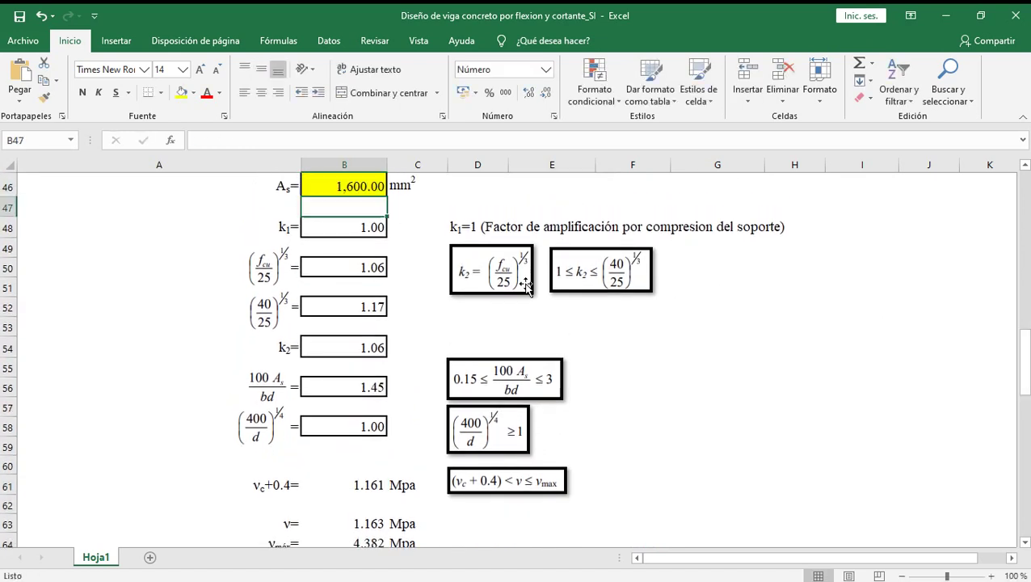
mouse_move(1025, 346)
left_mouse_down()
mouse_move(1025, 359)
mouse_move(1025, 349)
left_mouse_up()
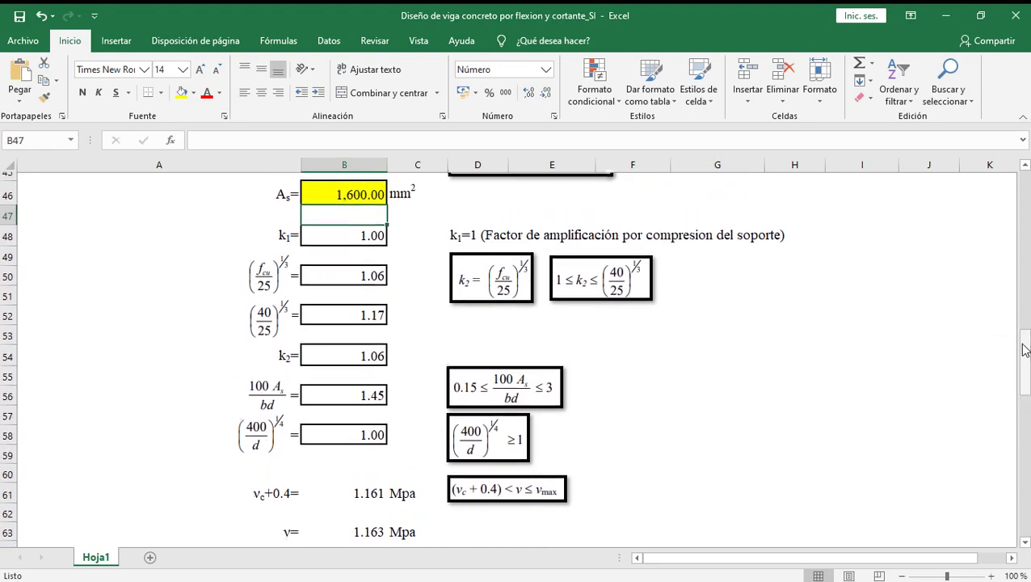
left_click(363, 184)
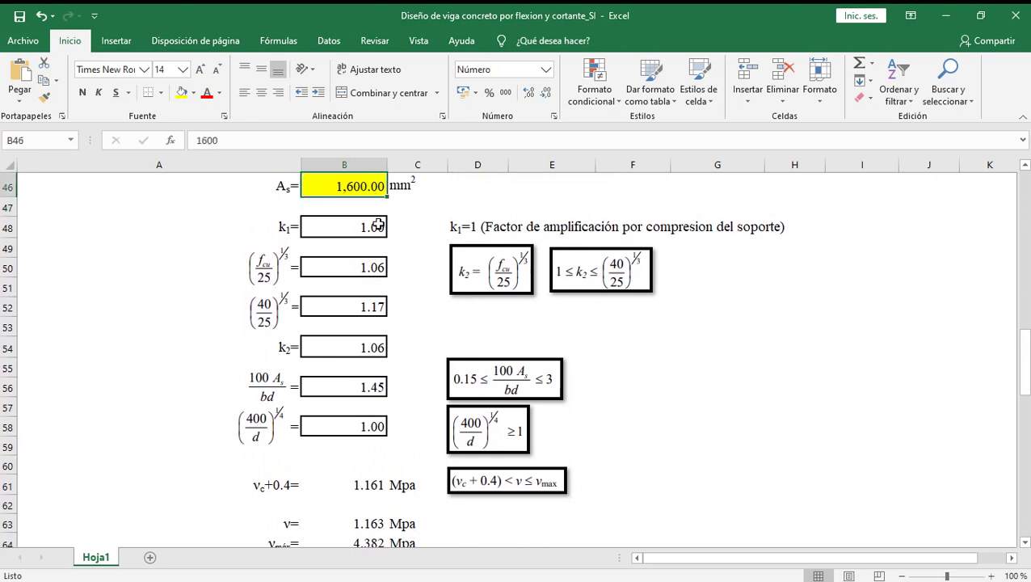
key("ctrl+z")
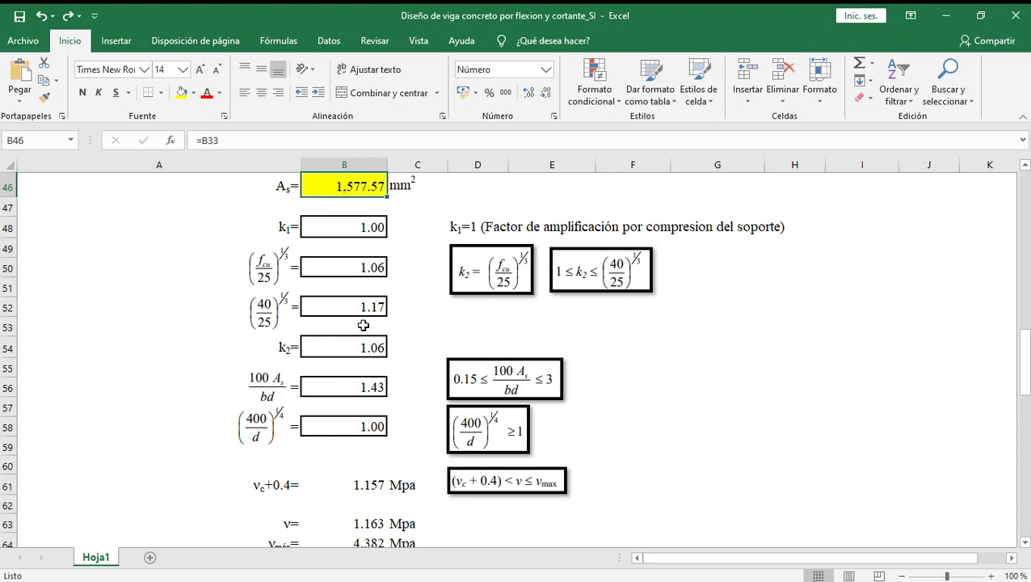
left_click(369, 483)
left_click(373, 522)
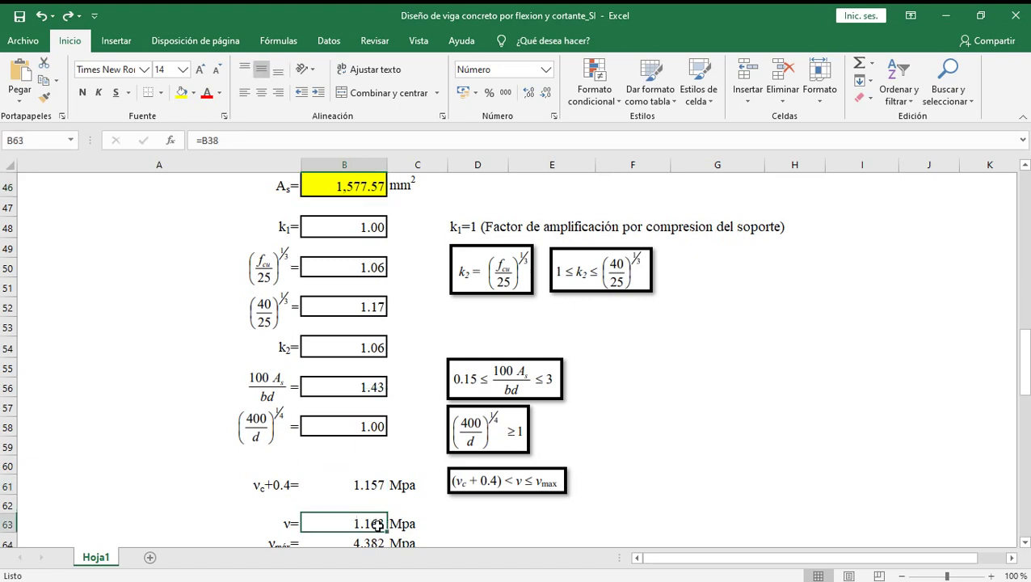
left_click(368, 483)
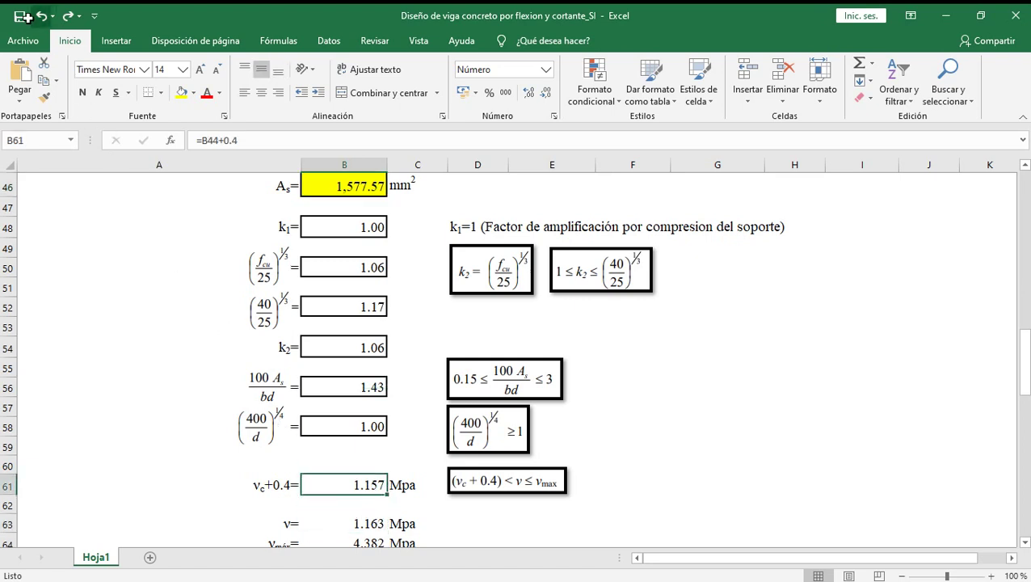
left_click_drag(1027, 359, 1026, 366)
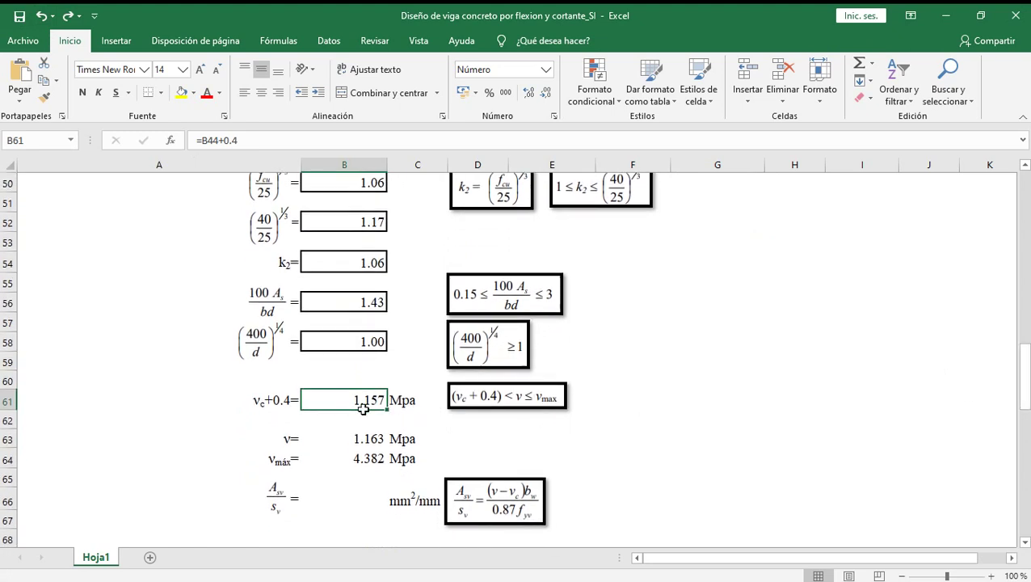
- Start the B66 formula with (B63-B44), replacing a mistaken B64 reference with vc
left_click(345, 496)
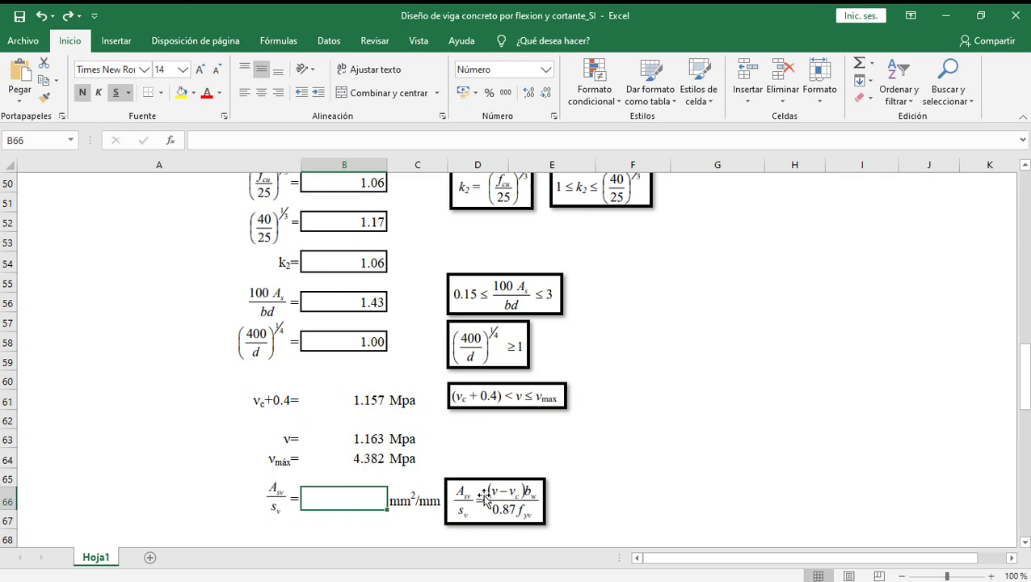
type("=(")
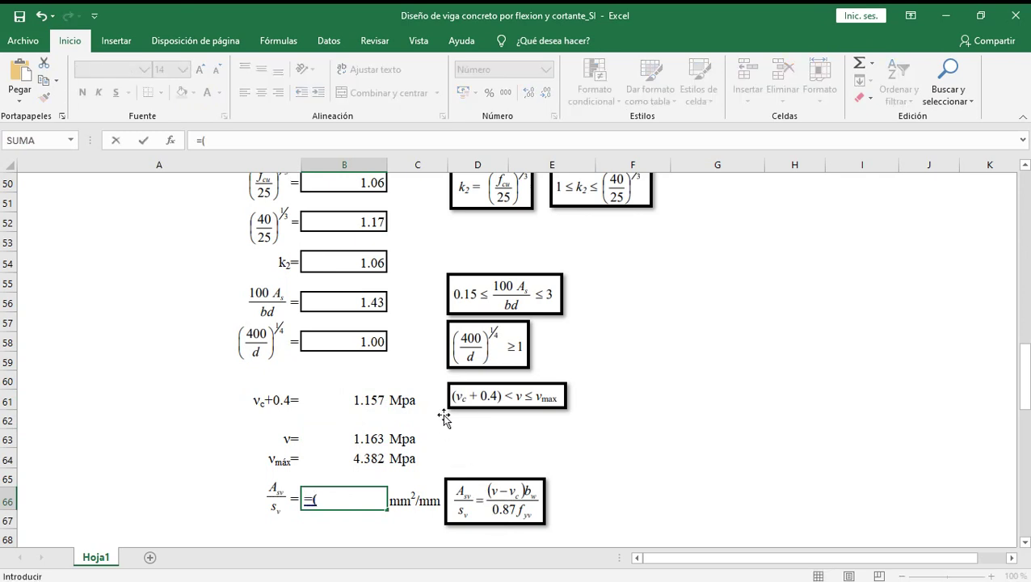
left_click(365, 437)
type("-")
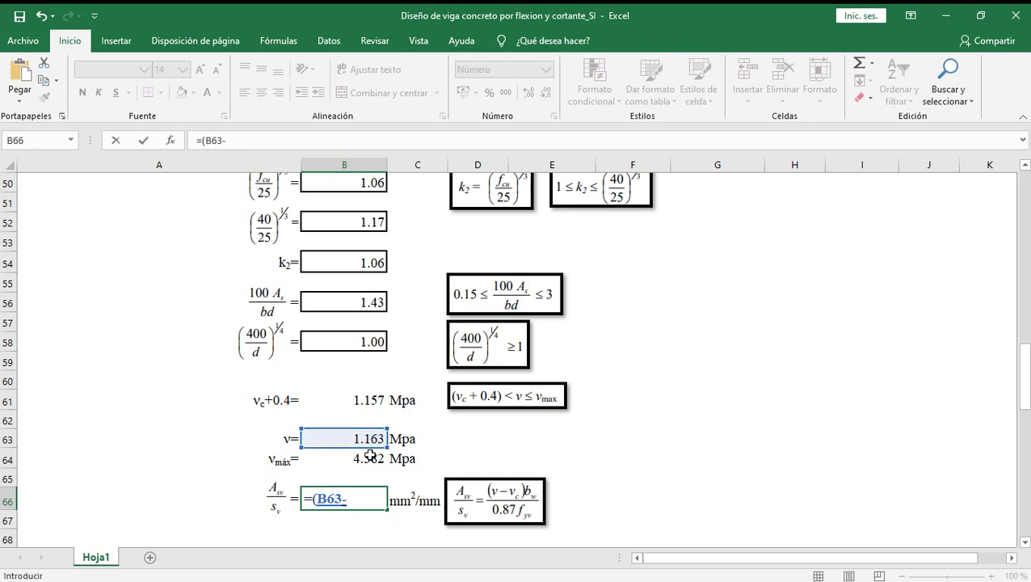
left_click(369, 457)
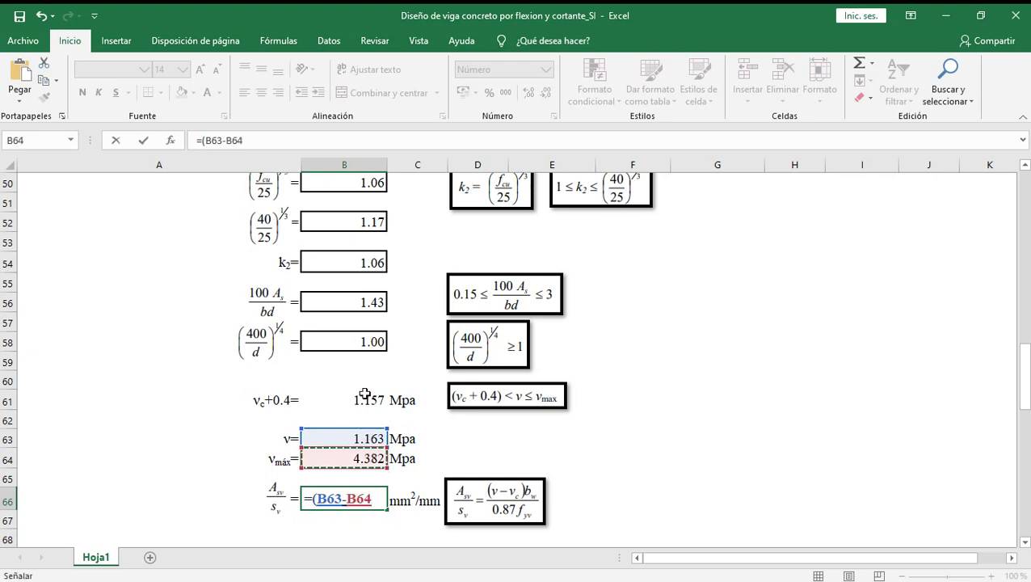
key("BackSpace")
key("BackSpace")
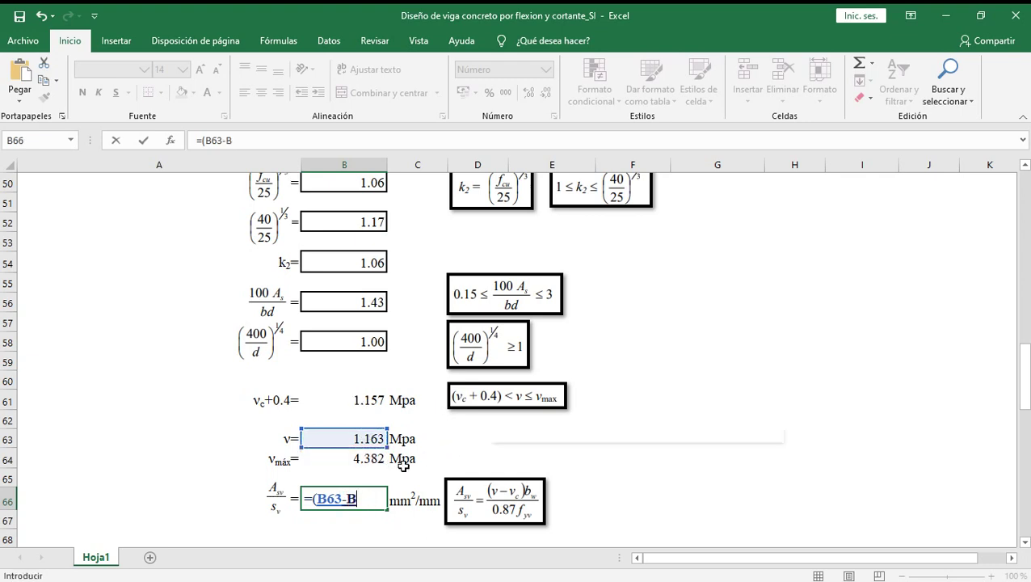
key("BackSpace")
left_click_drag(1026, 360, 1027, 324)
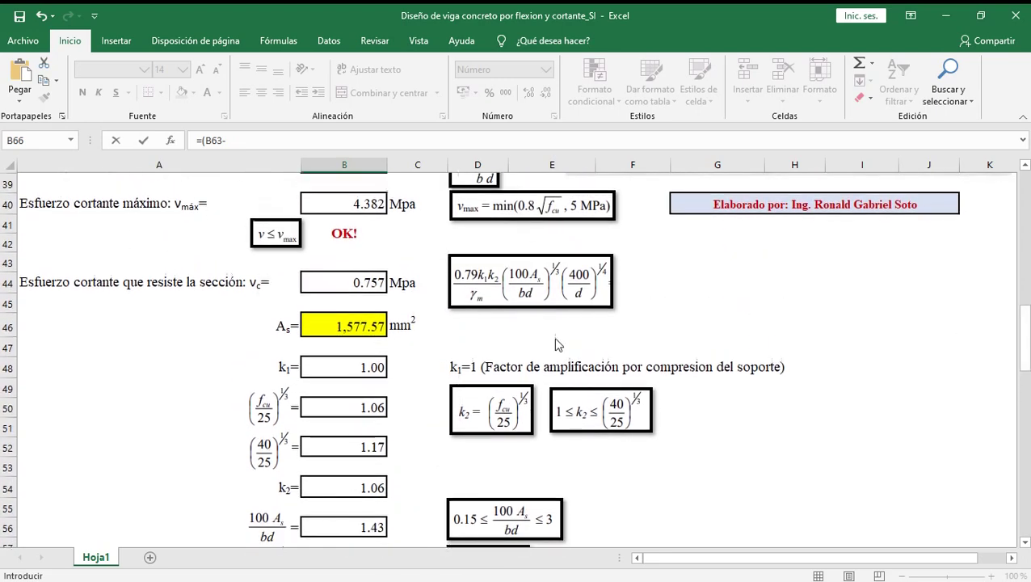
left_click(358, 281)
type(")*")
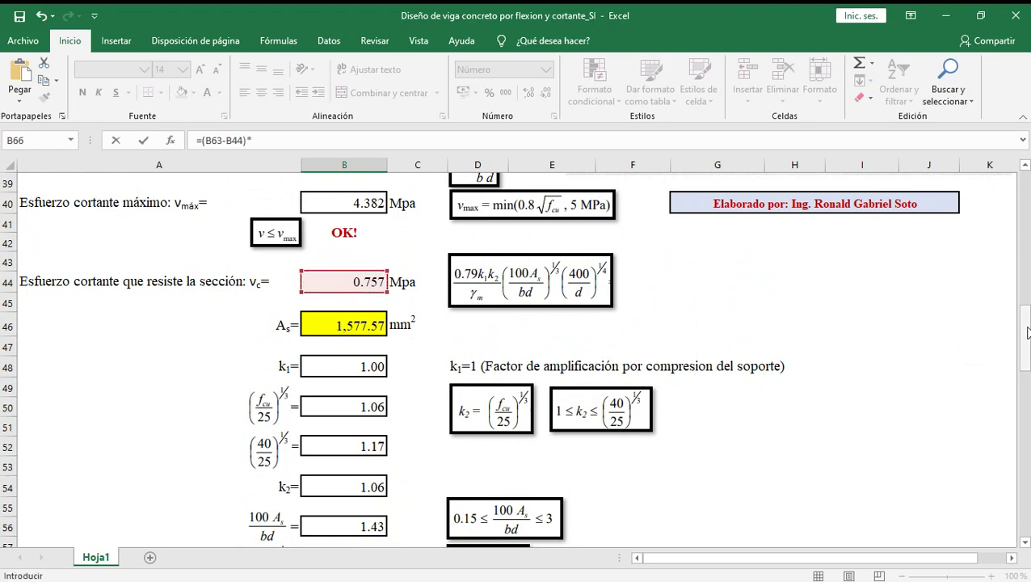
- Complete it as *B3/(0.87*B12), giving Asv/sv of 0.25 mm²/mm
left_click_drag(1024, 336, 1024, 202)
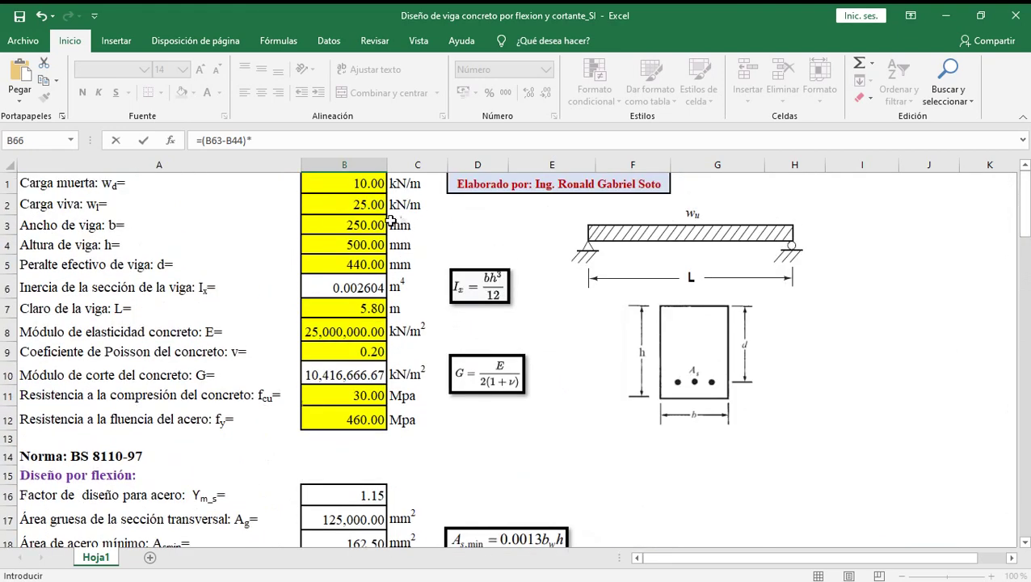
left_click(367, 225)
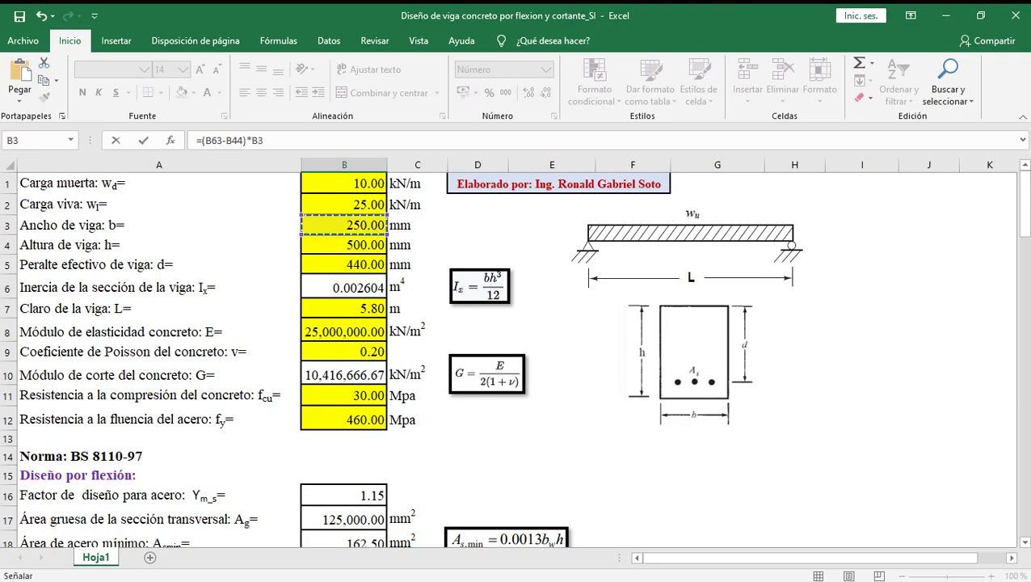
left_click_drag(1024, 202, 1024, 361)
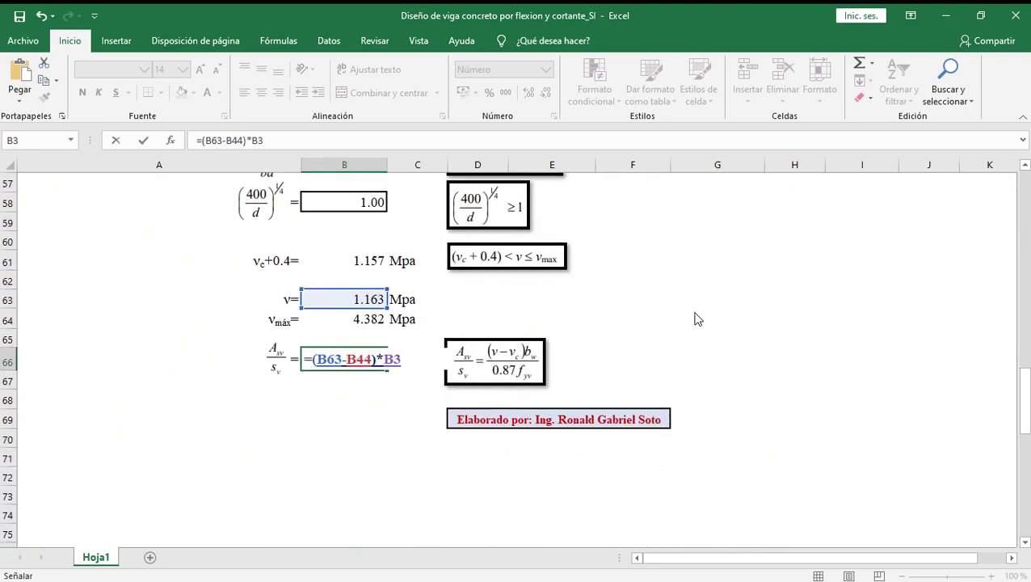
left_click(277, 141)
type("/(0.87*")
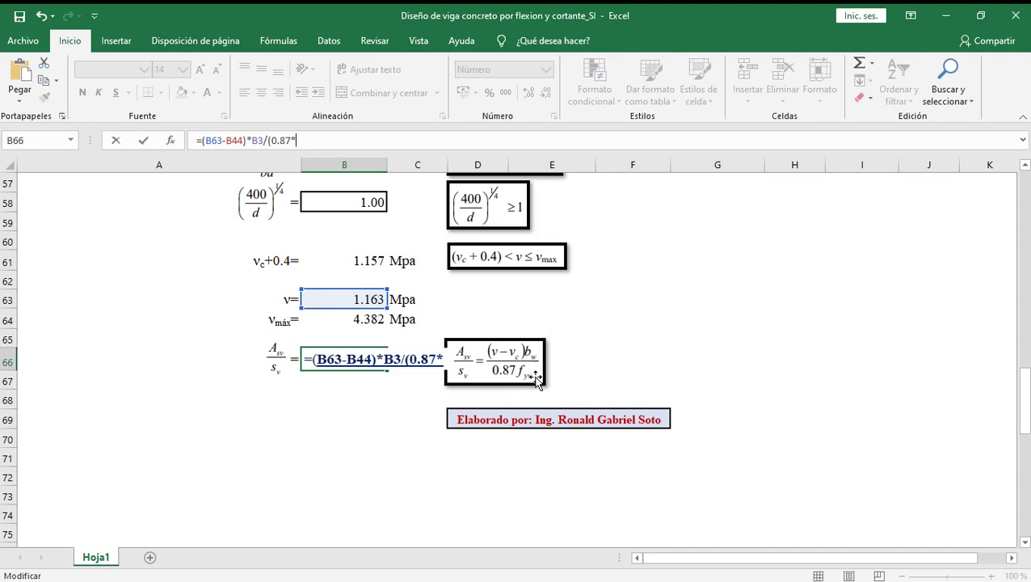
left_click_drag(1025, 400, 1025, 187)
left_click(356, 412)
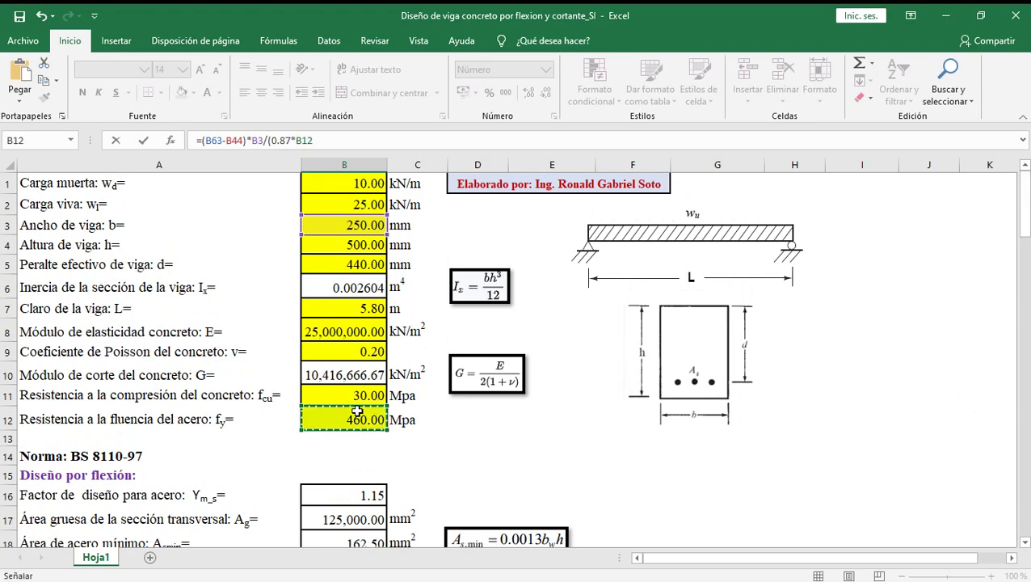
type(")")
key("Return")
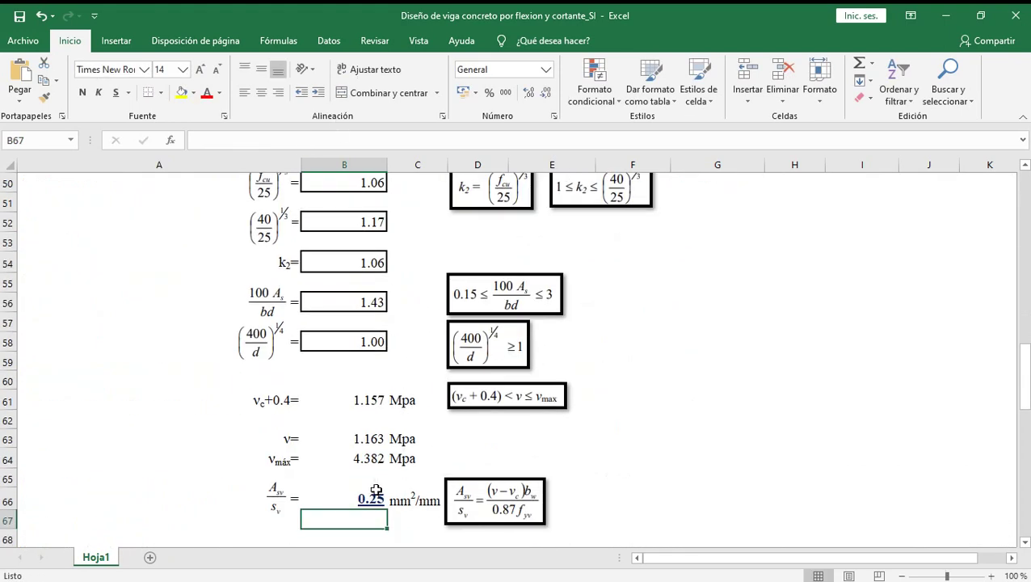
left_click(376, 490)
left_click(195, 467)
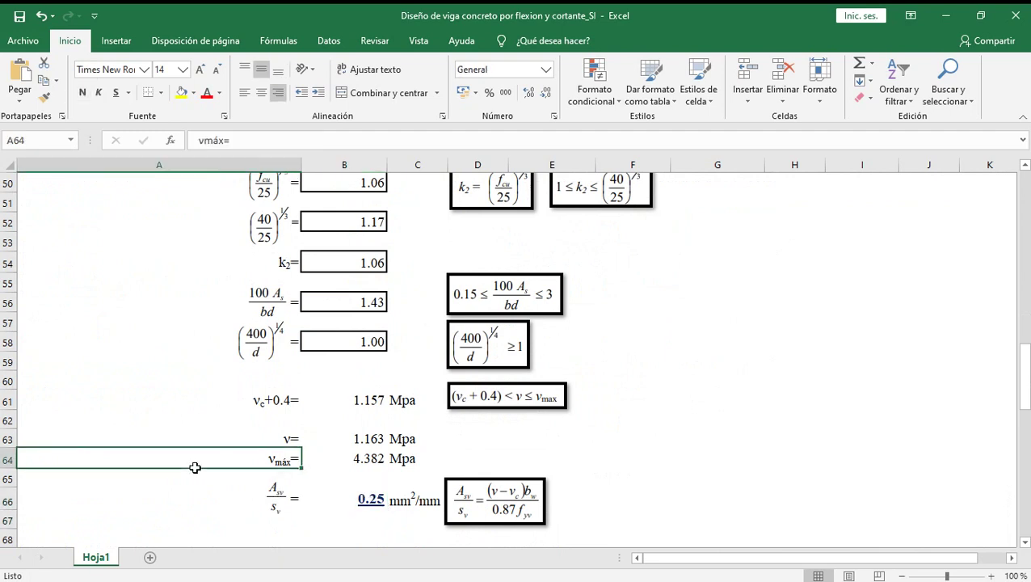
left_click(19, 16)
left_click(636, 458)
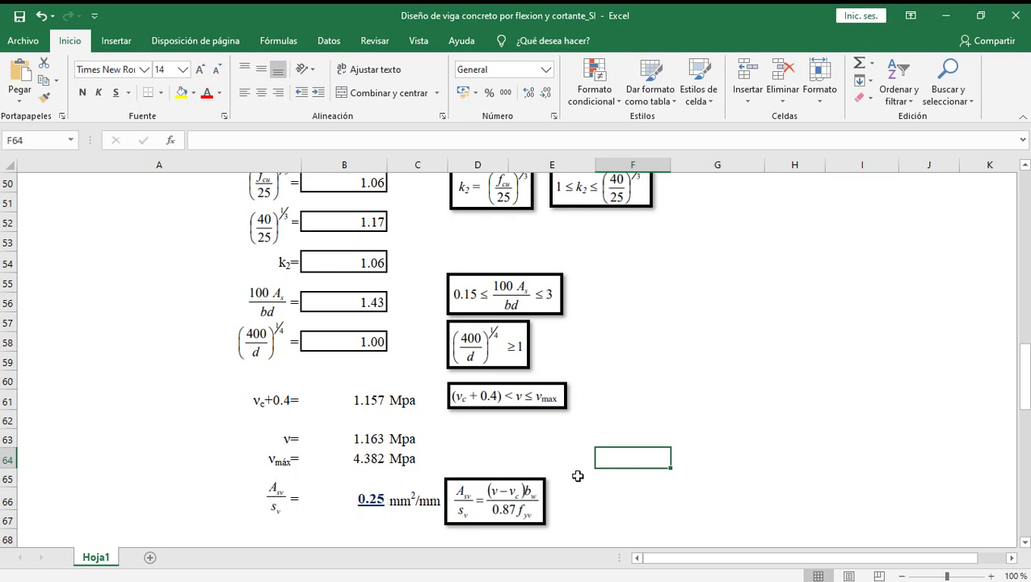
- Finish F64 as =2*50.3/B66, giving a stirrup spacing of 397.104175 mm
type("=2*")
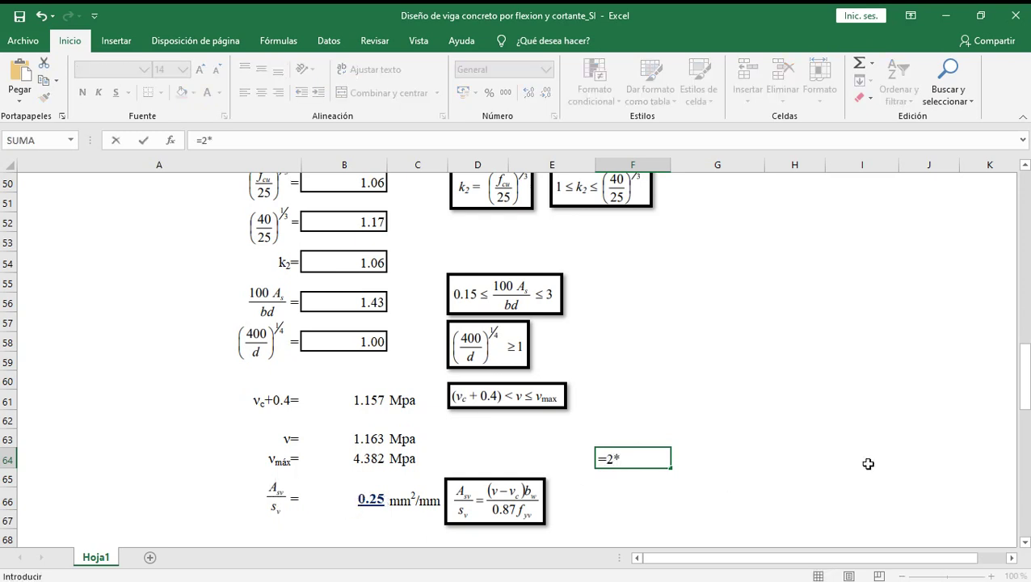
left_click_drag(1026, 402, 1026, 335)
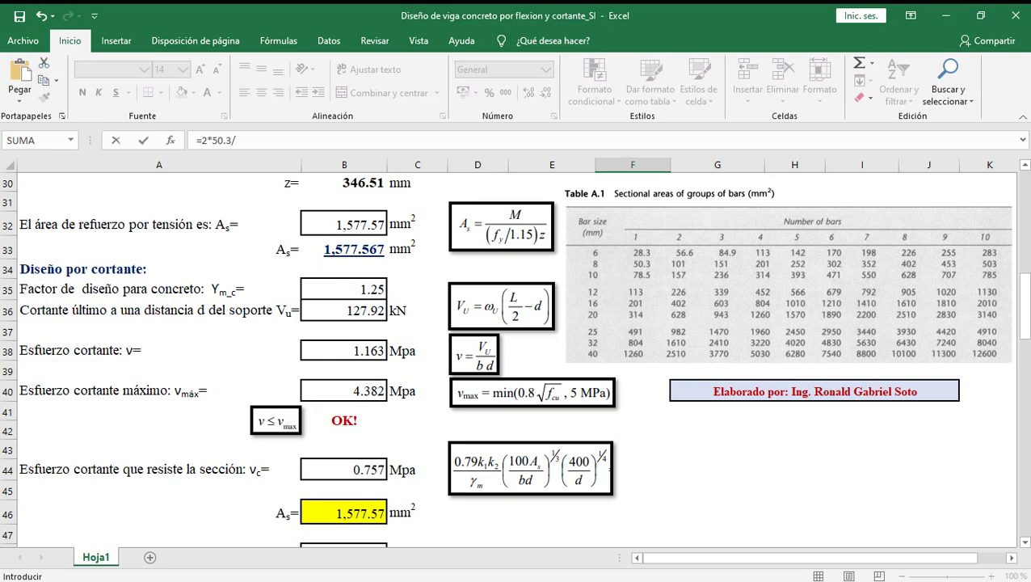
left_click_drag(1025, 321, 1025, 429)
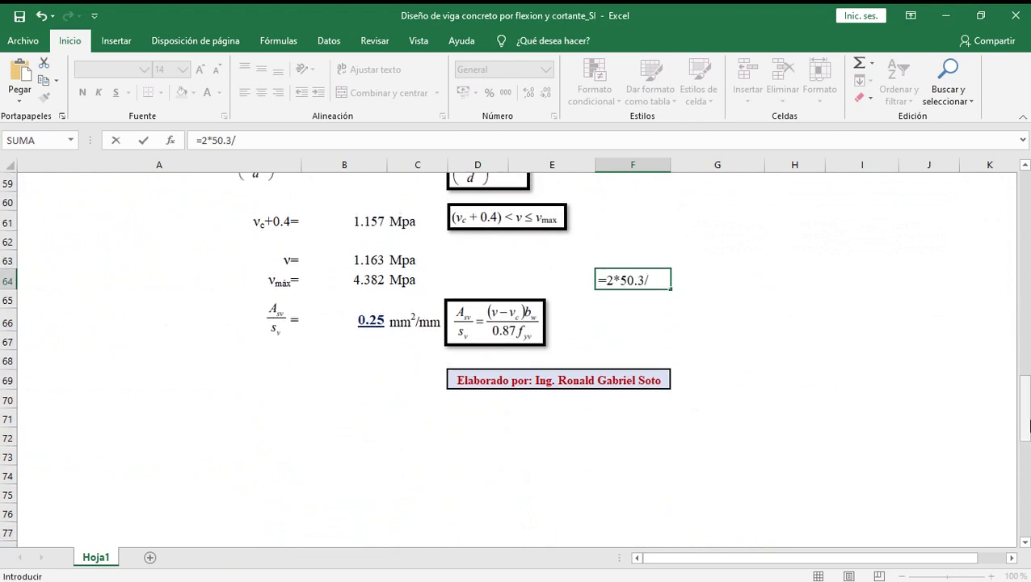
left_click(373, 321)
key("Return")
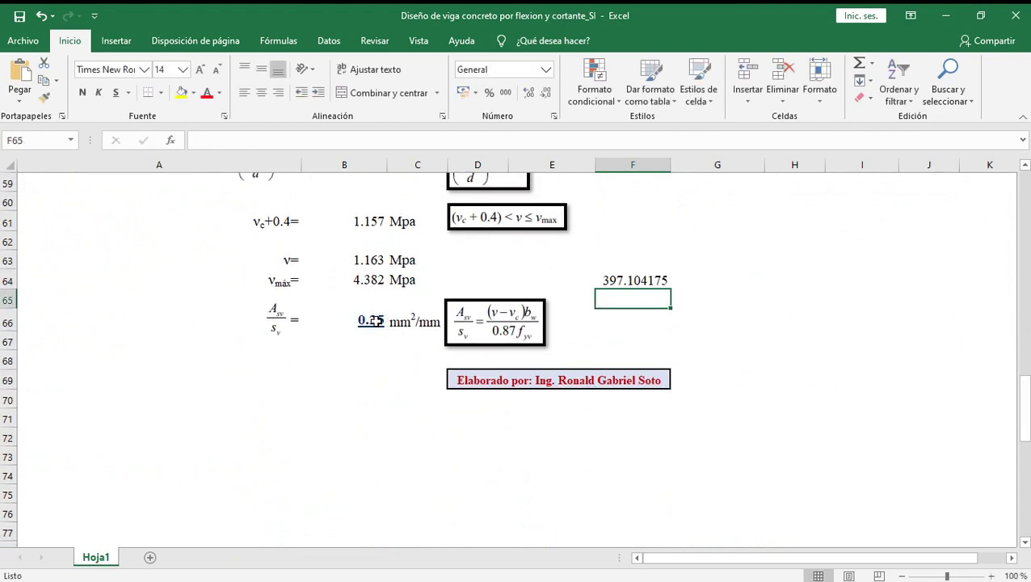
- Convert the spacing to centimetres in F65 with =F64/10 (39.7104175)
type("=")
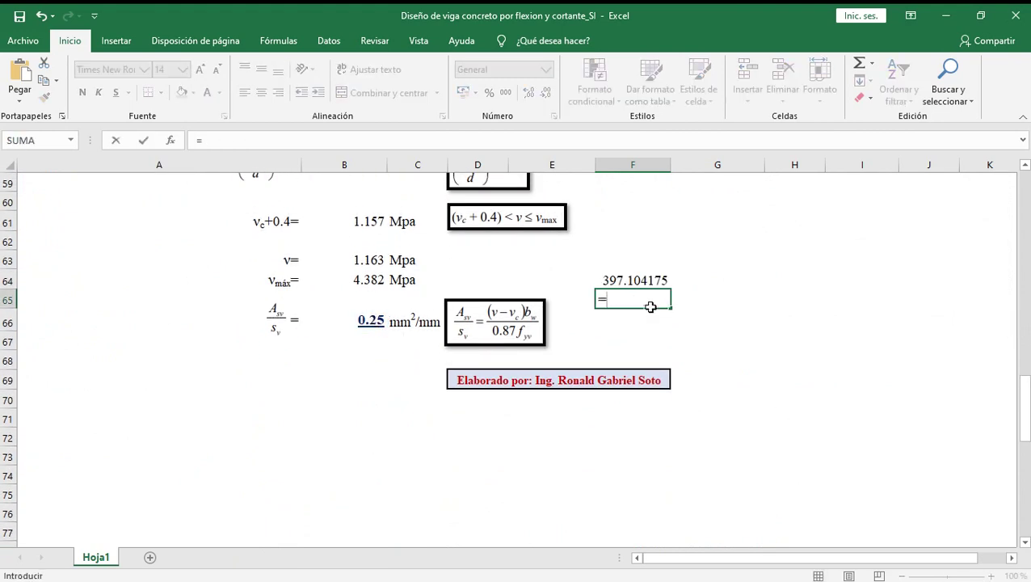
left_click(639, 280)
type("/1")
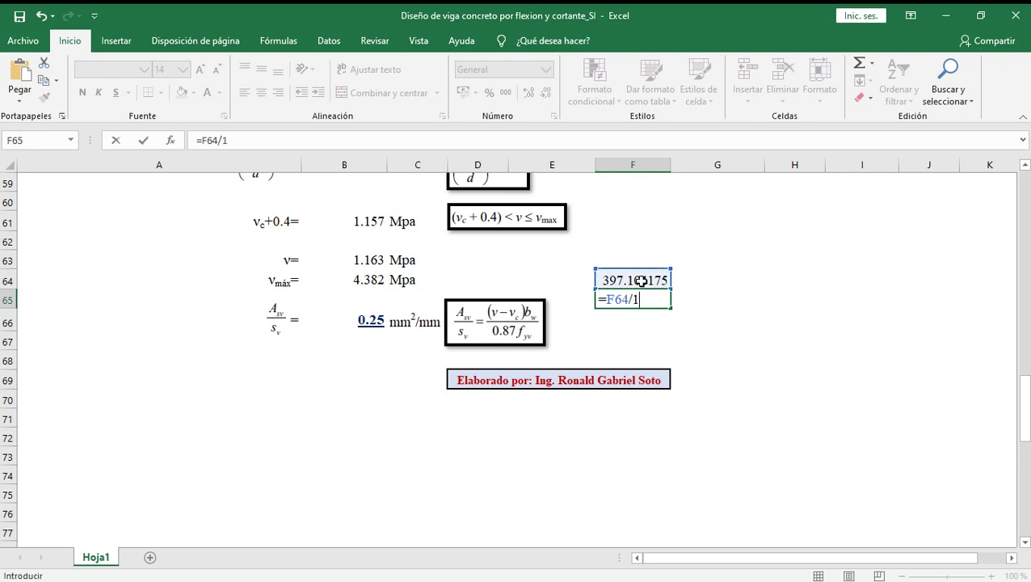
type("0")
key("Return")
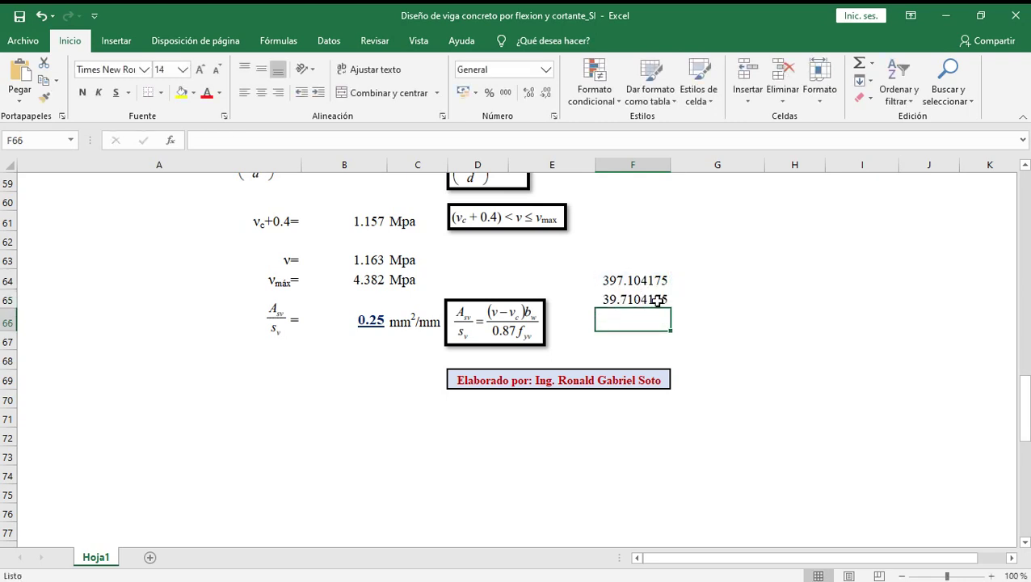
- Enter =F64/1000 in F66 for the spacing in metres, 0.39710417
type("=")
left_click(638, 298)
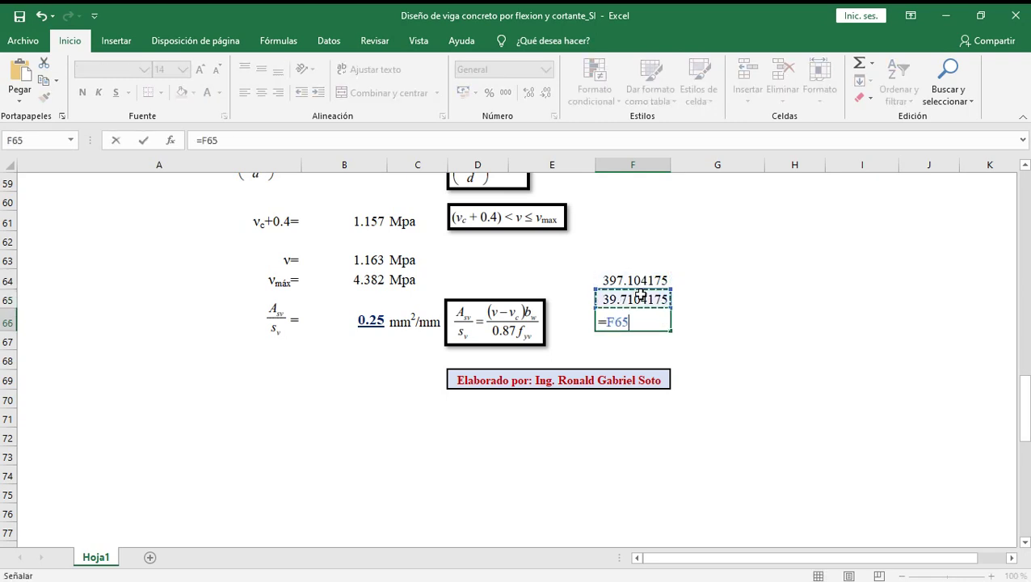
type("/10")
key("Return")
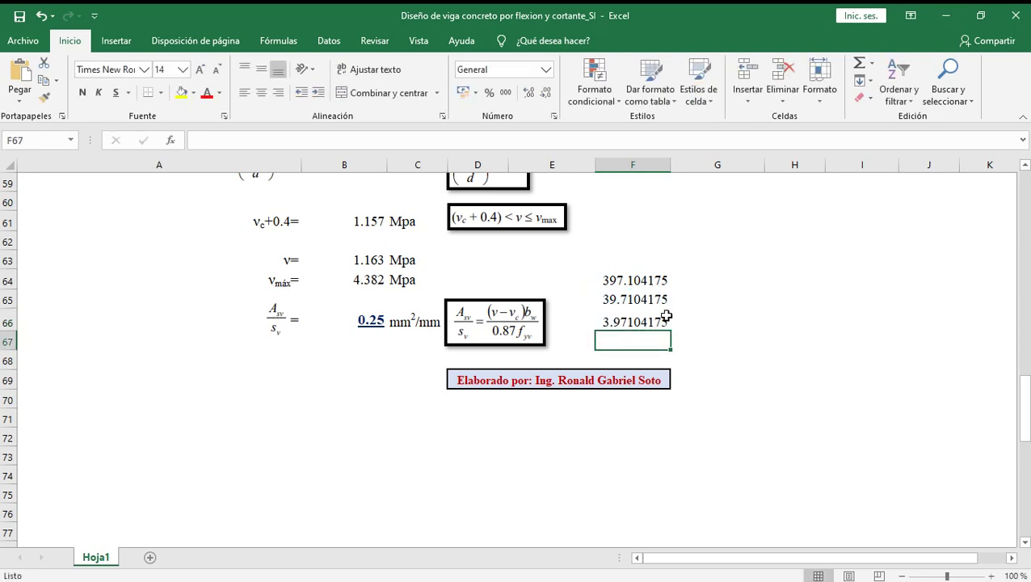
left_click(665, 318)
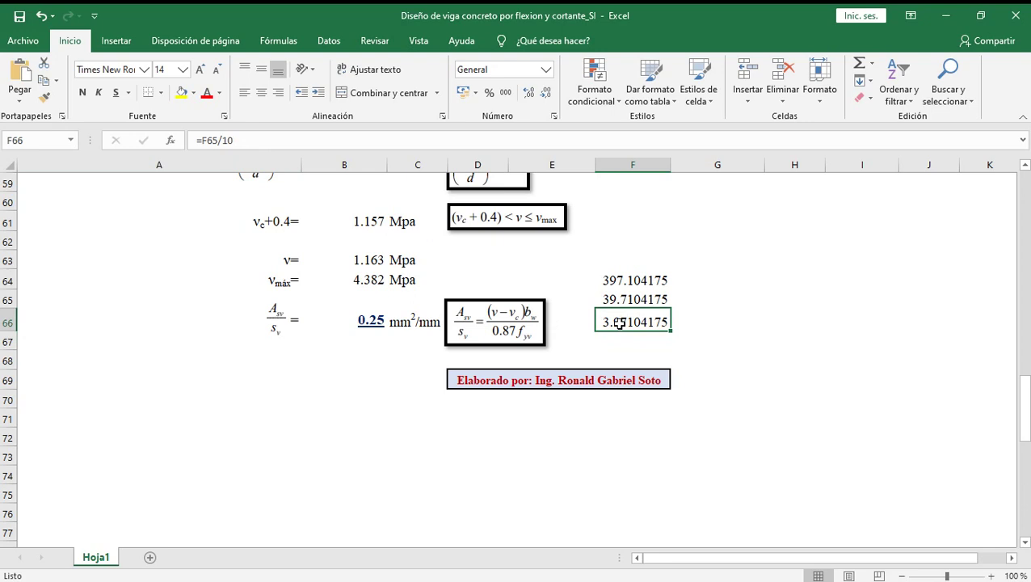
type("=")
left_click(629, 280)
type("/")
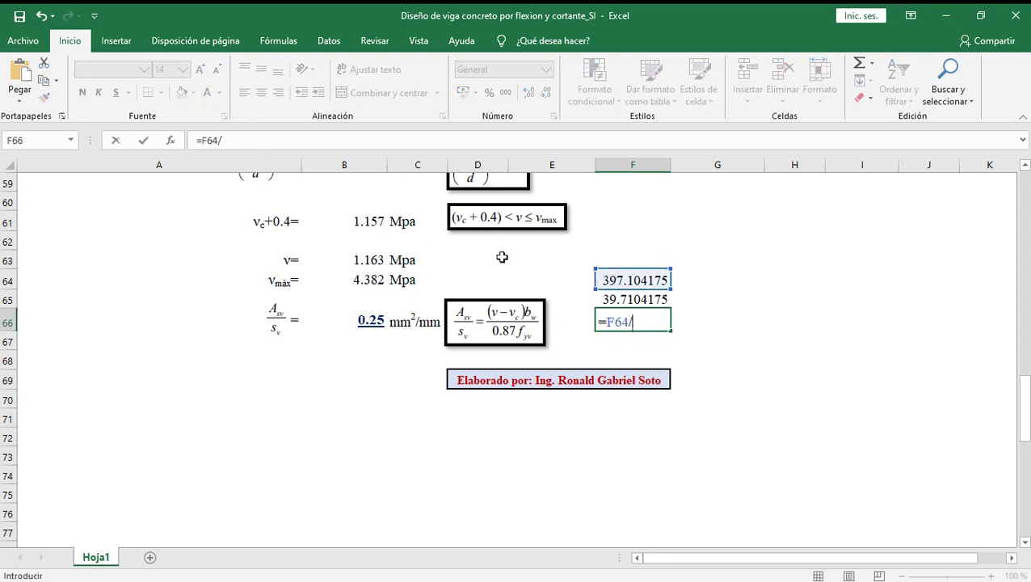
type("10417")
key("Return")
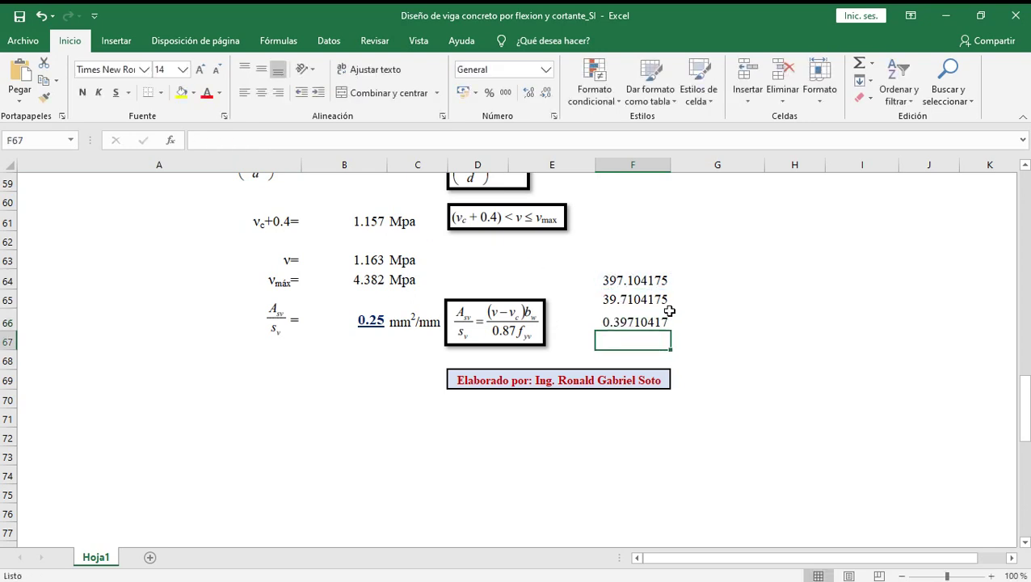
left_click(704, 323)
left_click(685, 281)
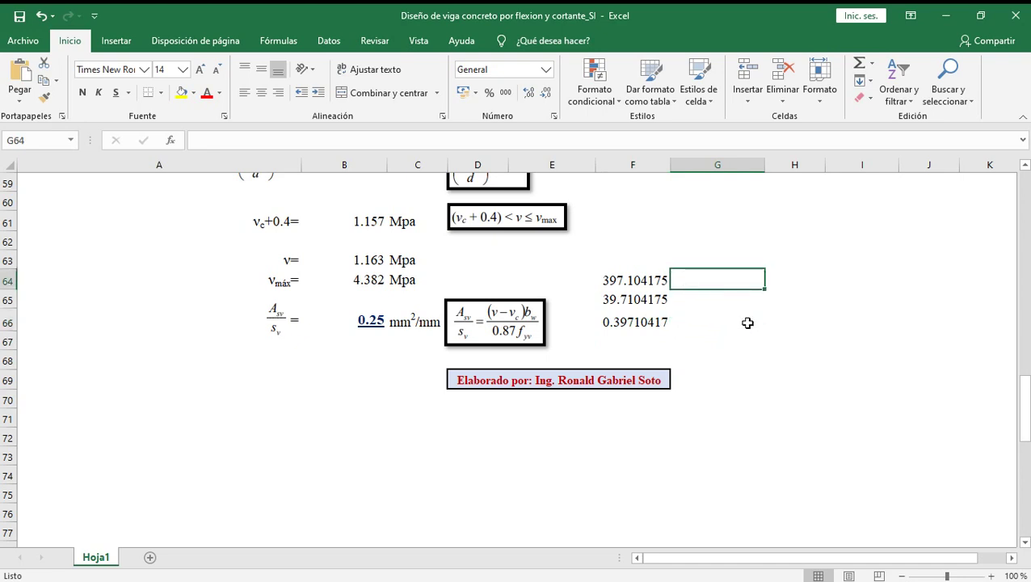
- Type the unit labels MM, CM and MM into G64–G66
type("MM")
key("Return")
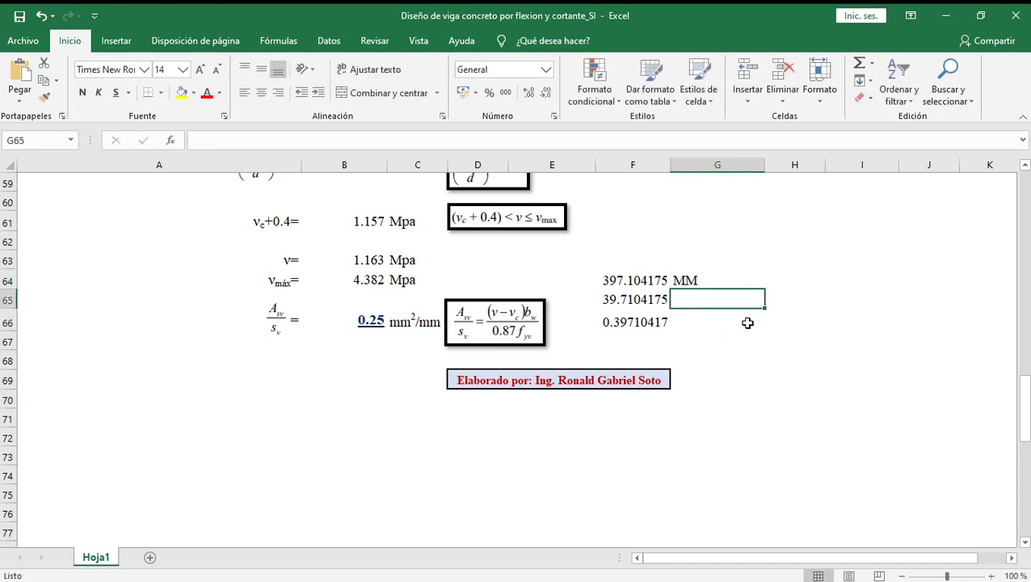
type("CM")
key("Return")
type("MM")
key("Return")
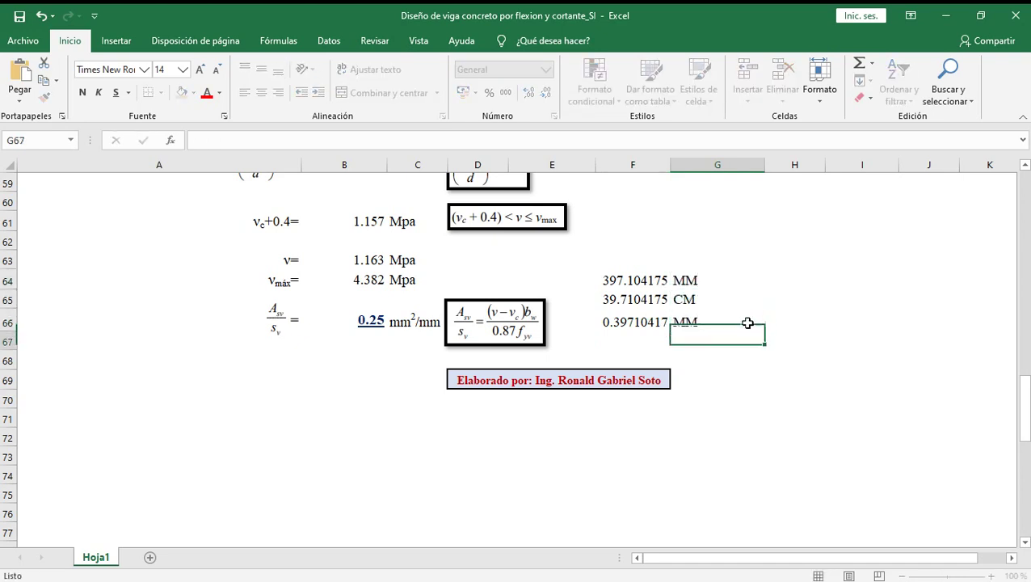
- Rewrite the G64–G66 labels in lowercase as mm, cm and mm
left_click(692, 321)
double_click(693, 321)
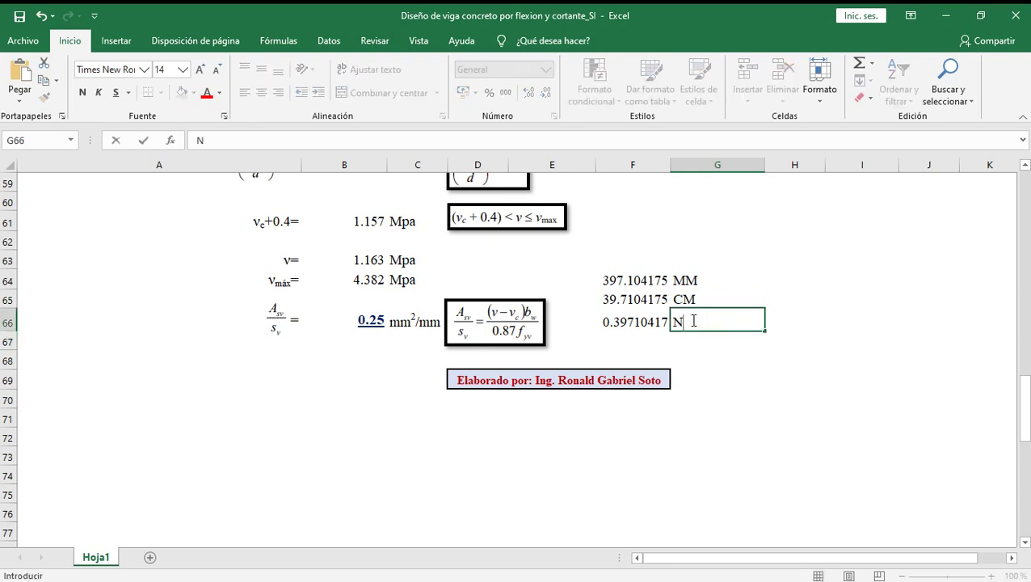
key("BackSpace")
type("M")
left_click(706, 362)
left_click(705, 284)
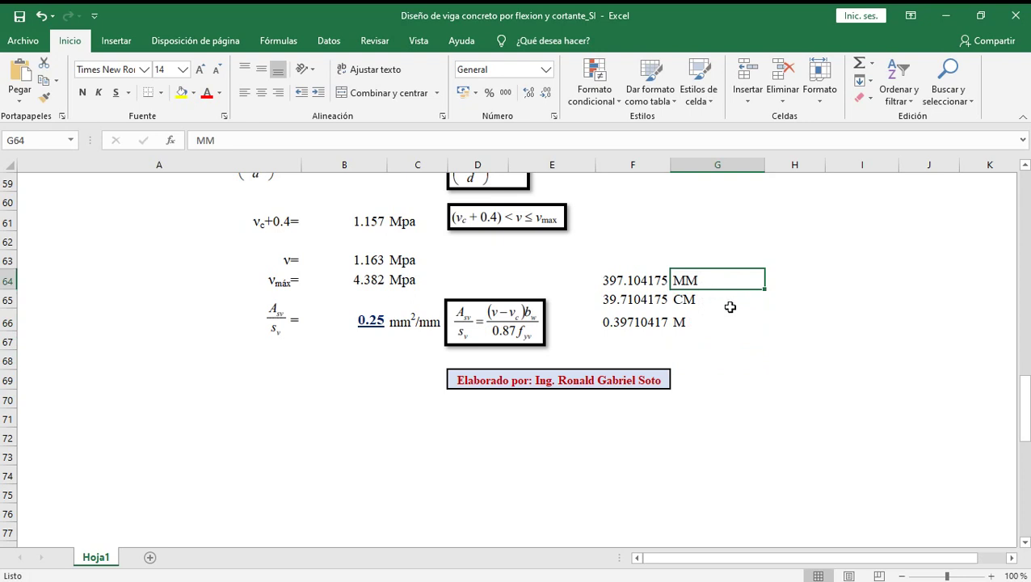
type("mm")
left_click(730, 308)
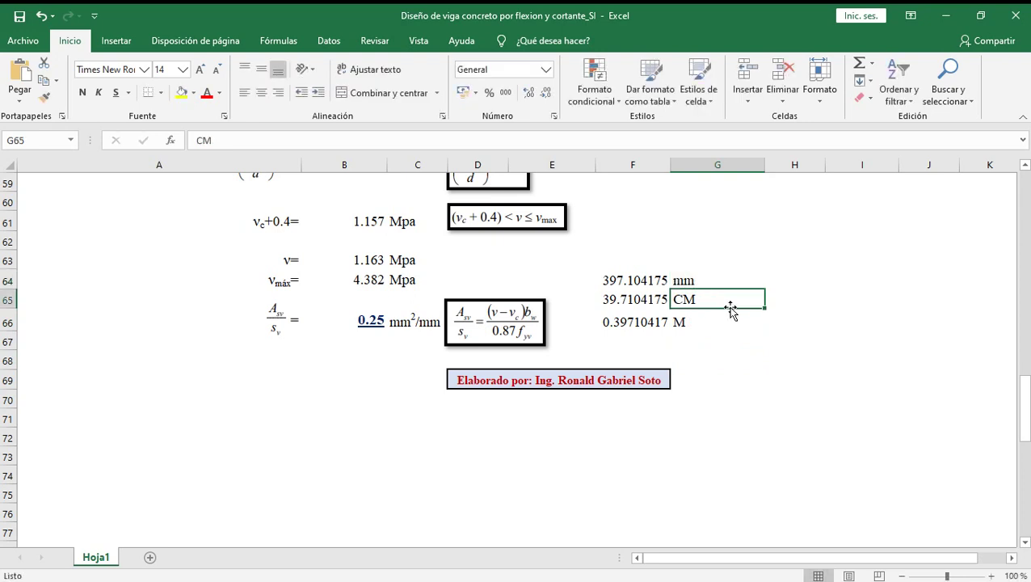
type("cm")
key("Return")
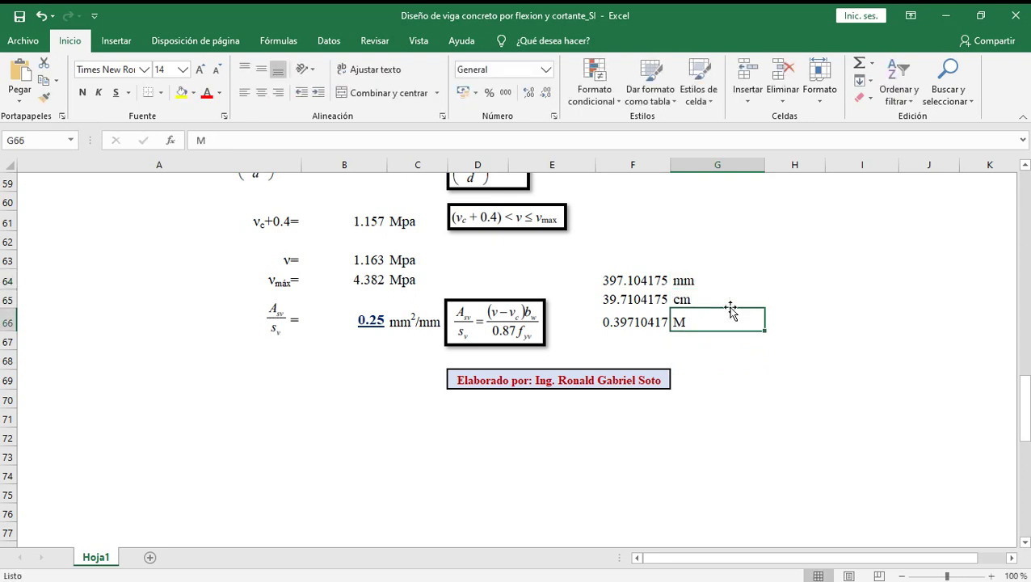
type("mm")
key("Return")
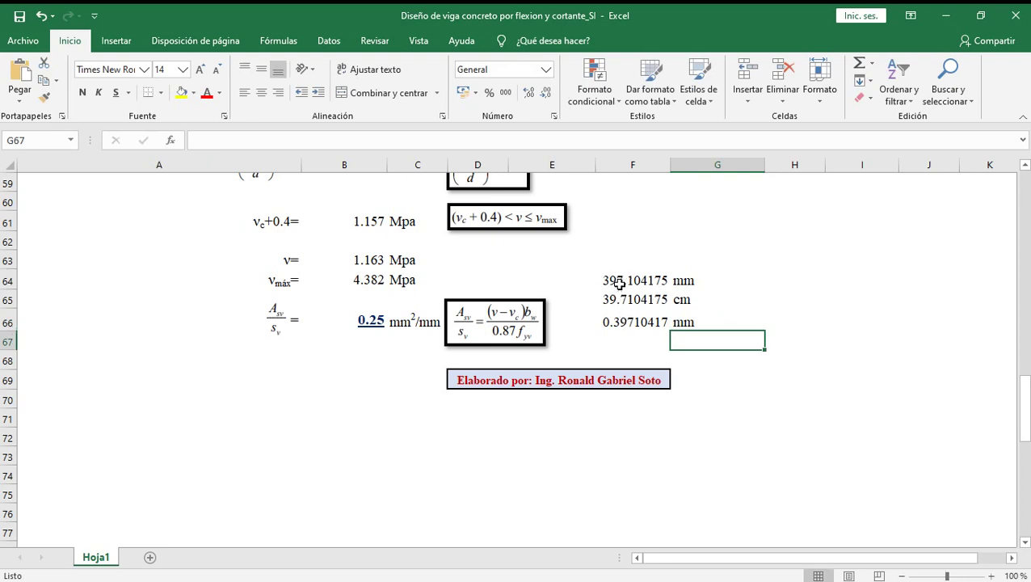
left_click(619, 283)
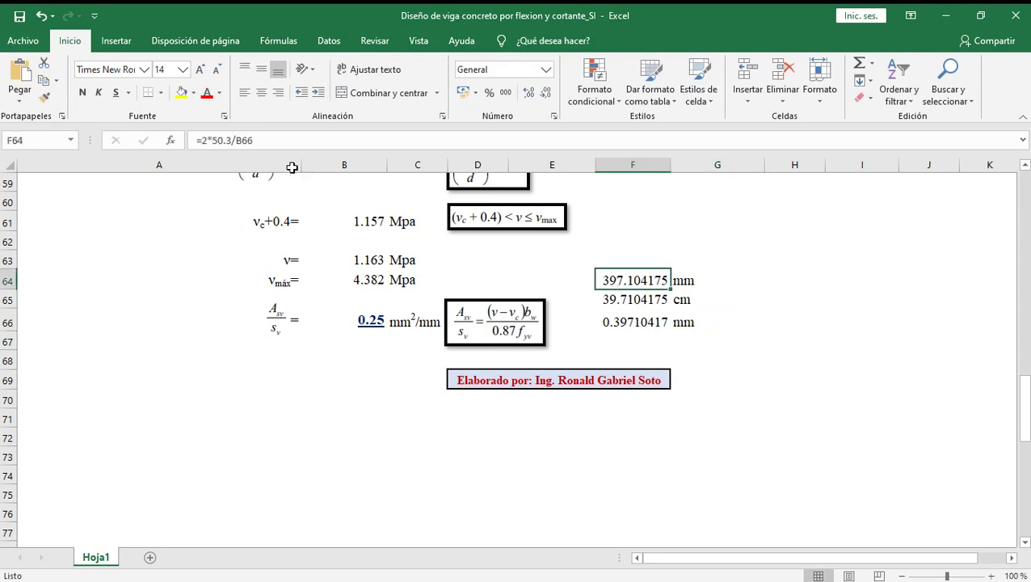
- Change the bar area in F64's formula from 50.3 to 28.3
left_click(231, 141)
double_click(217, 140)
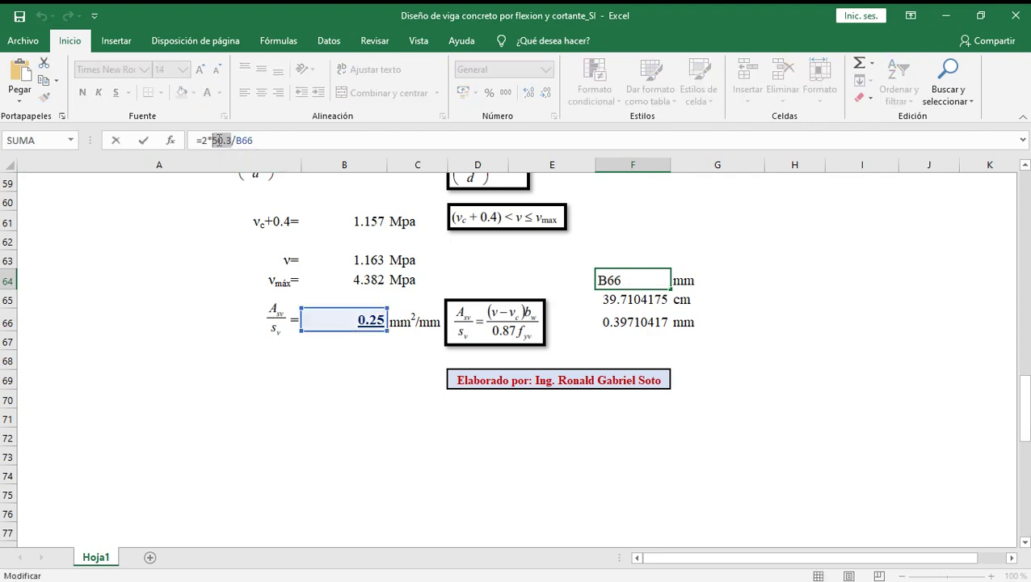
left_click_drag(1025, 396, 1025, 295)
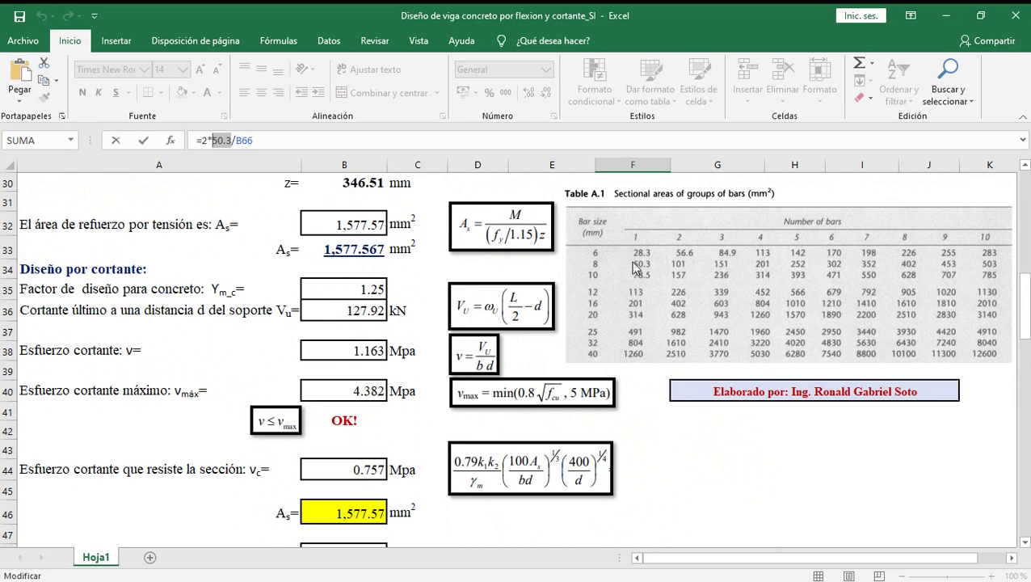
type("28.3")
key("Return")
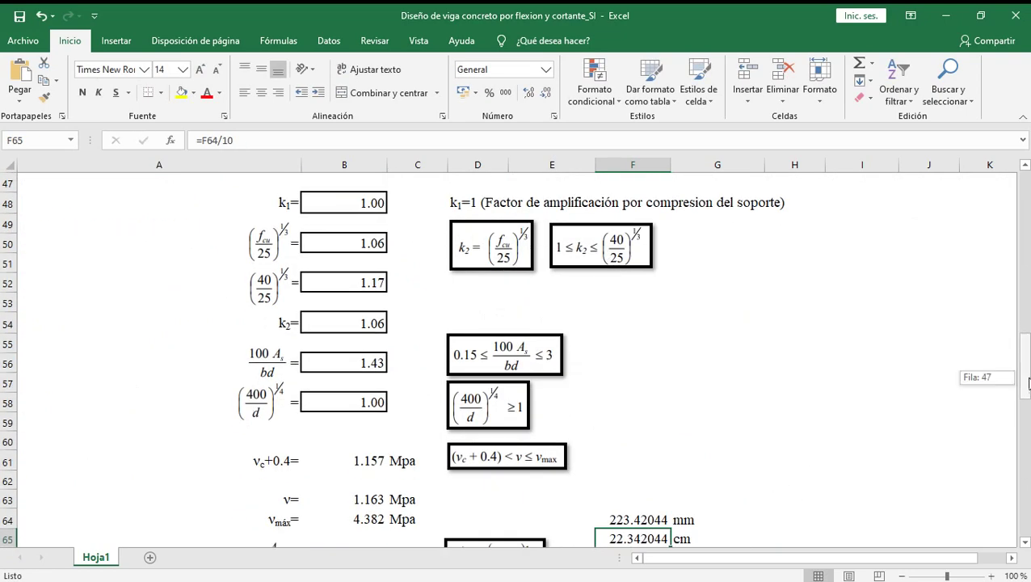
- Clear the trial spacing results and labels in F64:G66
left_click_drag(1024, 363, 1024, 386)
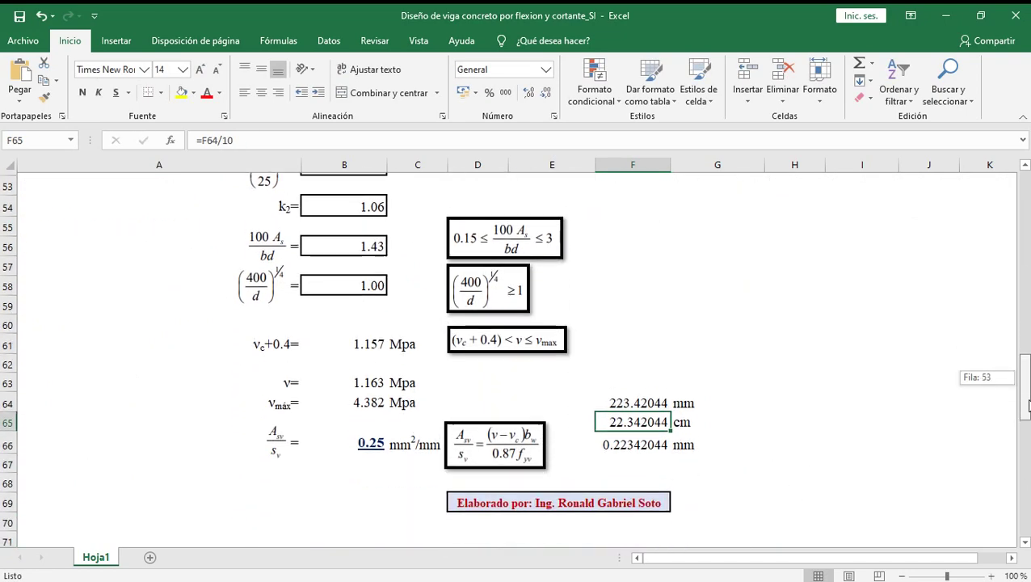
left_click(622, 378)
left_click_drag(623, 378, 674, 413)
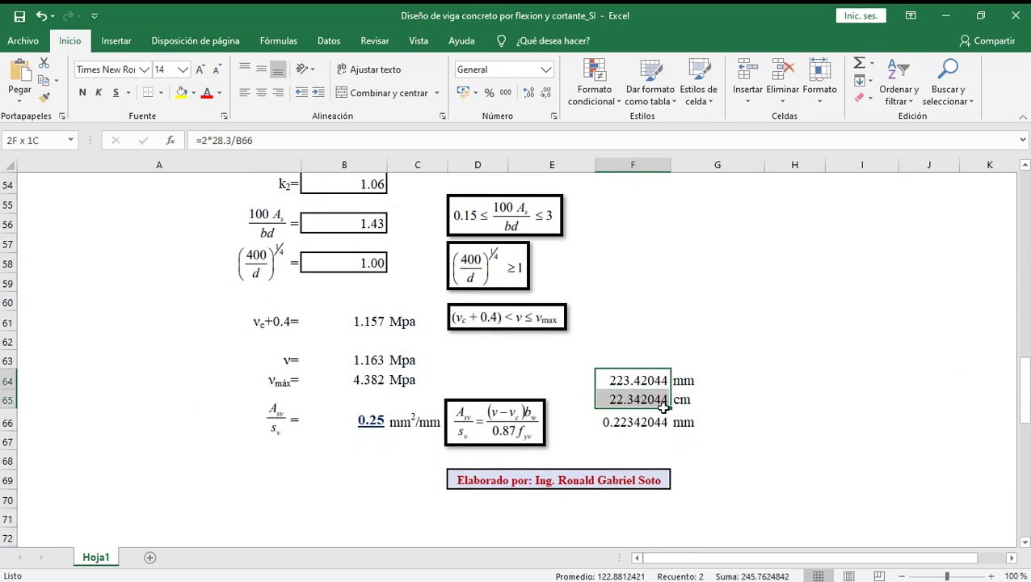
key("Delete")
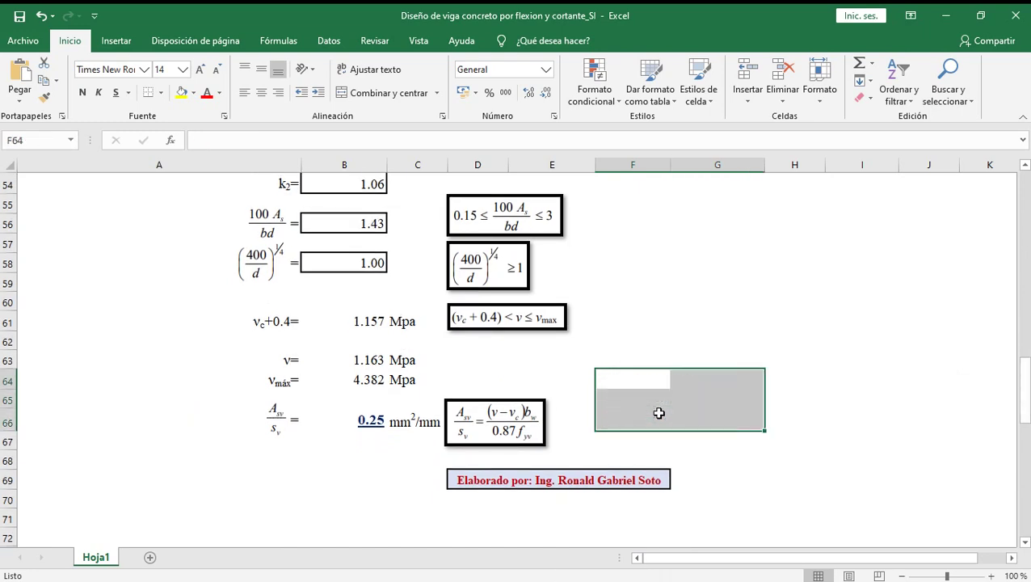
left_click(557, 361)
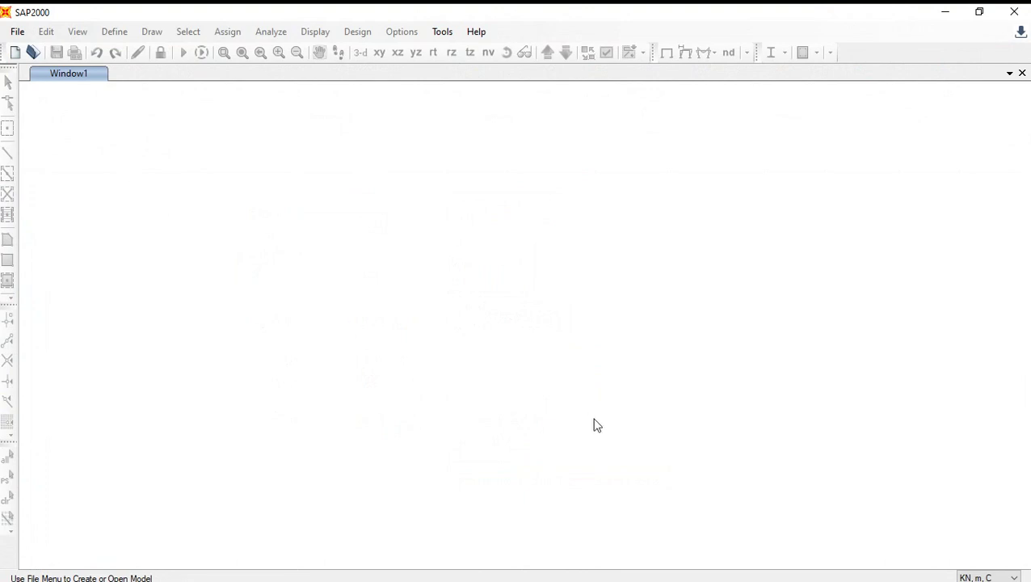
- Pick KN, mm, C from the status-bar units list and start a blank untitled model
left_click(1002, 577)
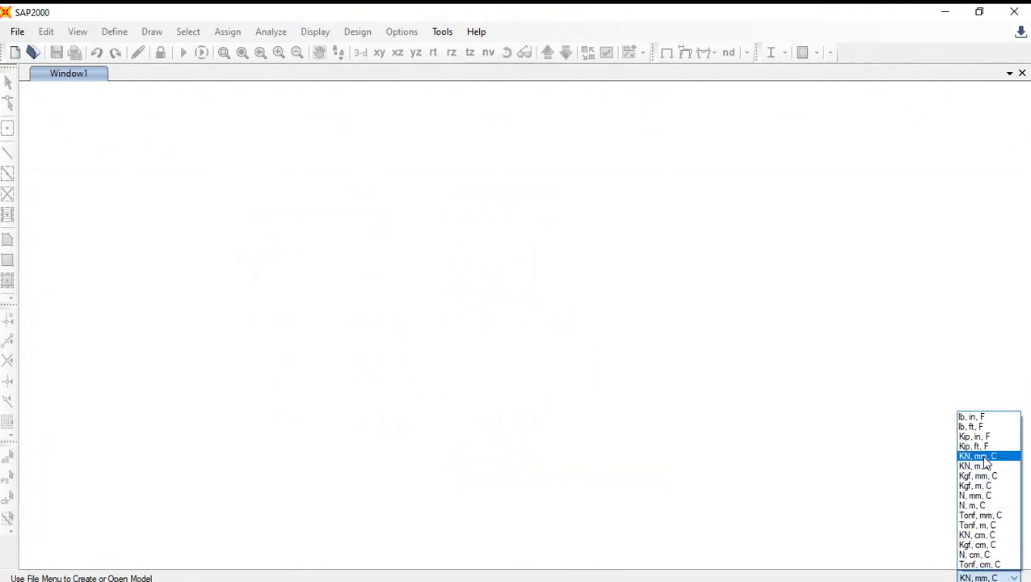
left_click(985, 456)
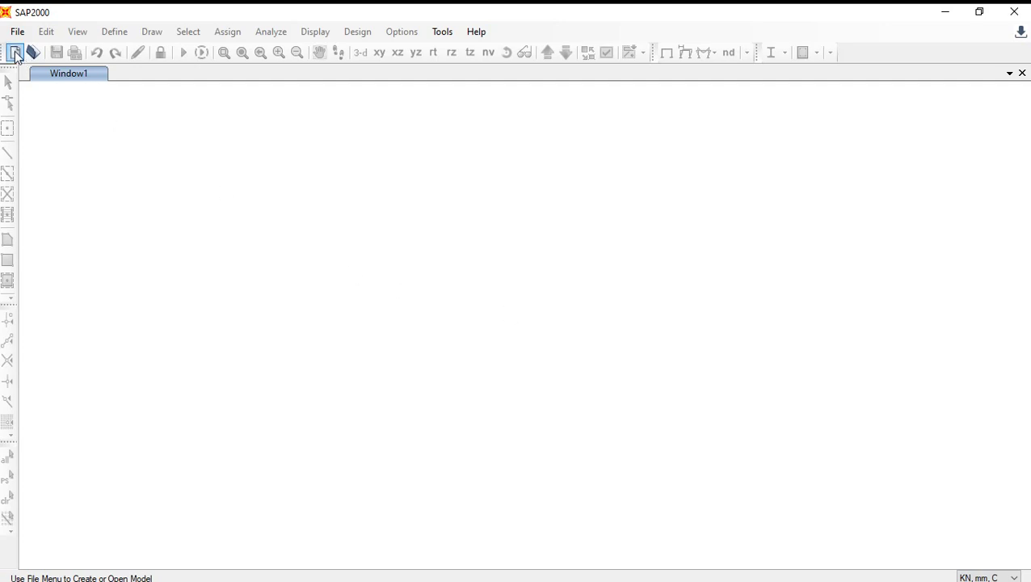
left_click(14, 51)
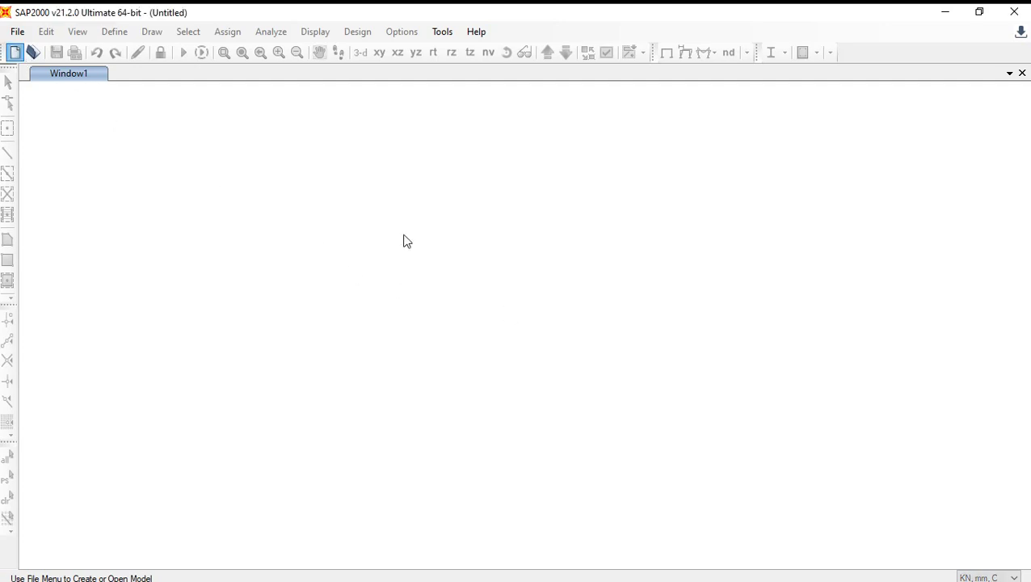
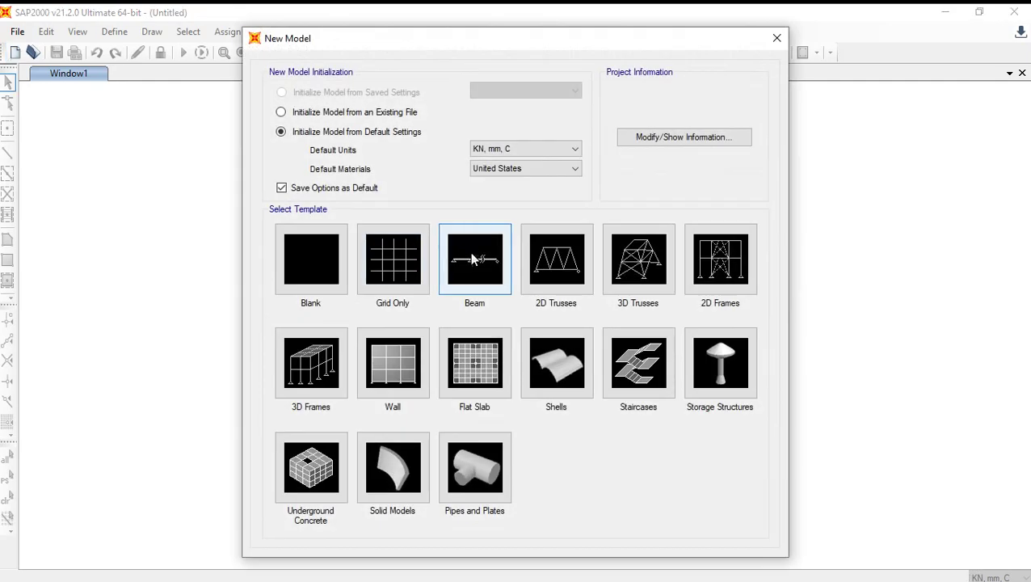
- Create a new model from the Beam template with 3 spans of 6000 mm
left_click(472, 255)
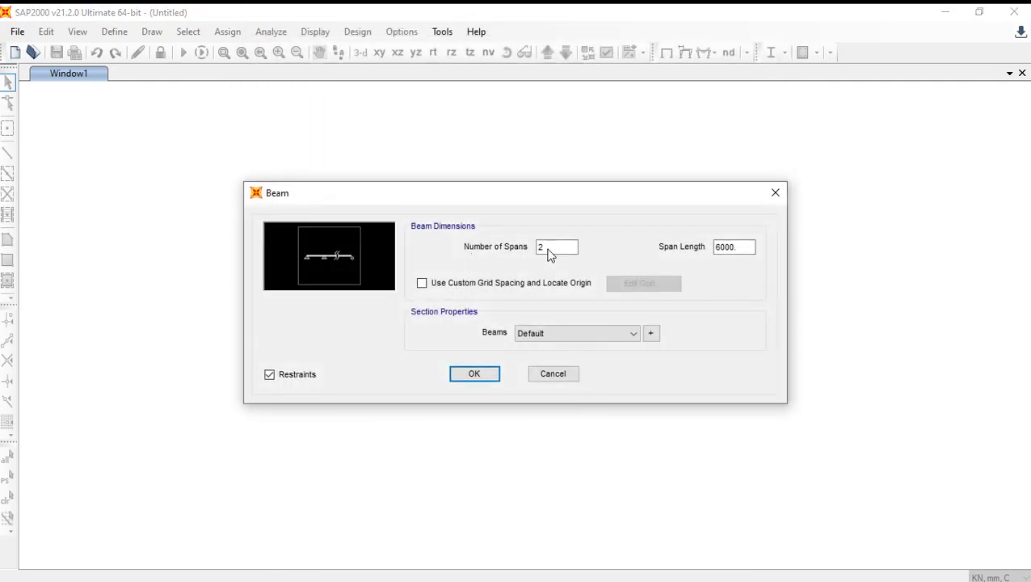
left_click_drag(548, 254, 506, 249)
left_click(476, 376)
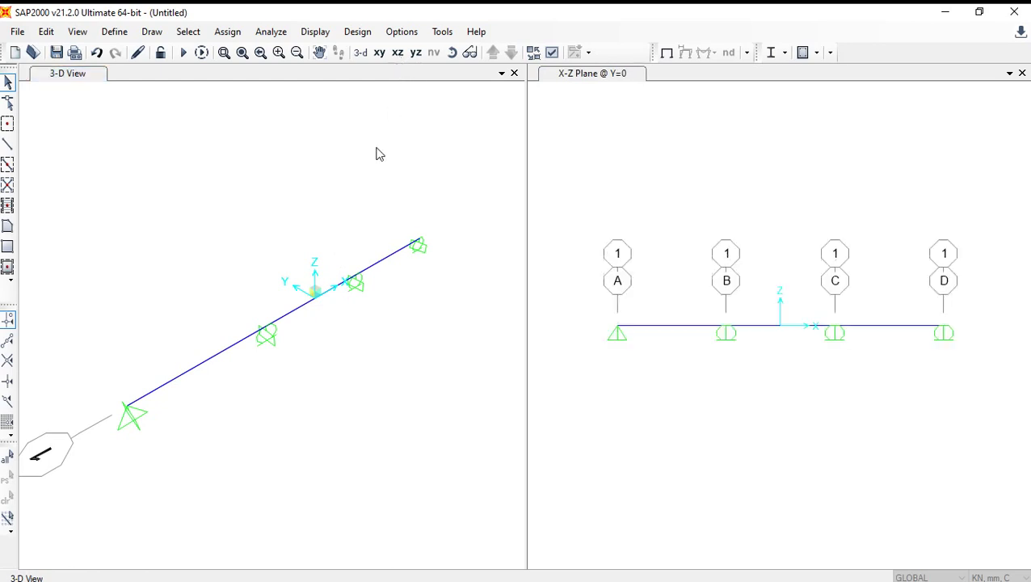
- In the X-Z view, make joints B and C free so only A and D stay restrained
left_click(365, 175)
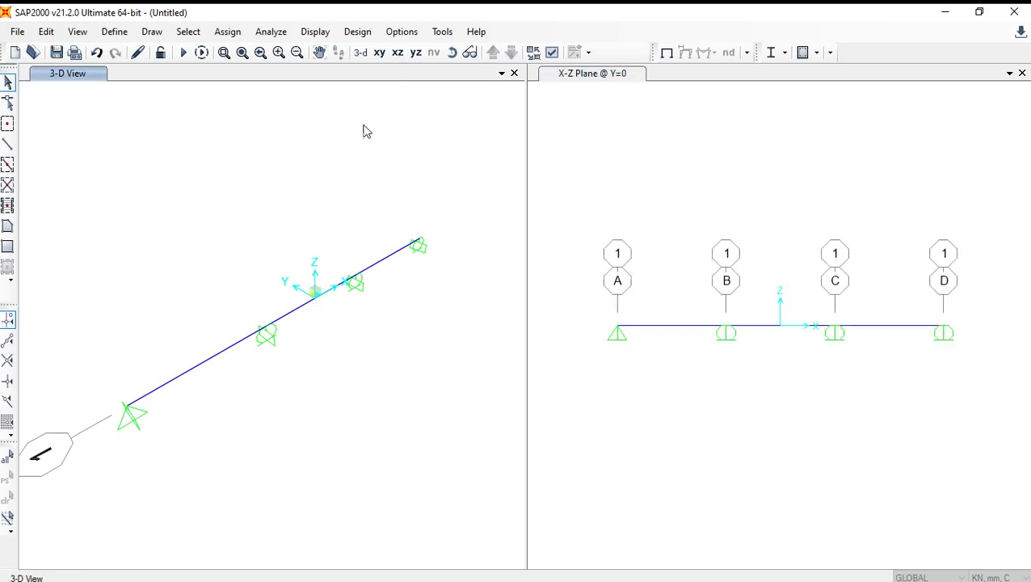
left_click(396, 54)
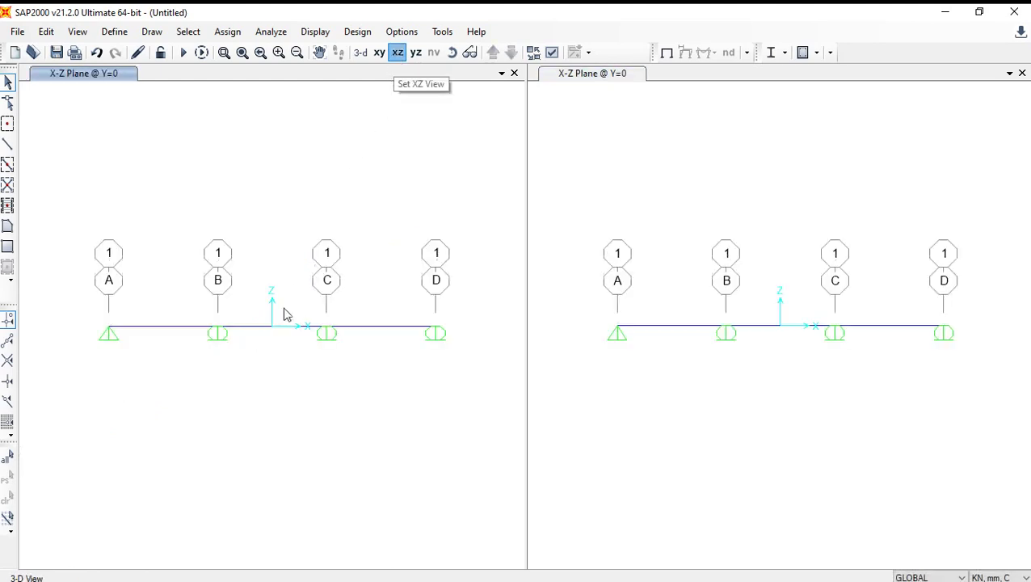
left_click(217, 326)
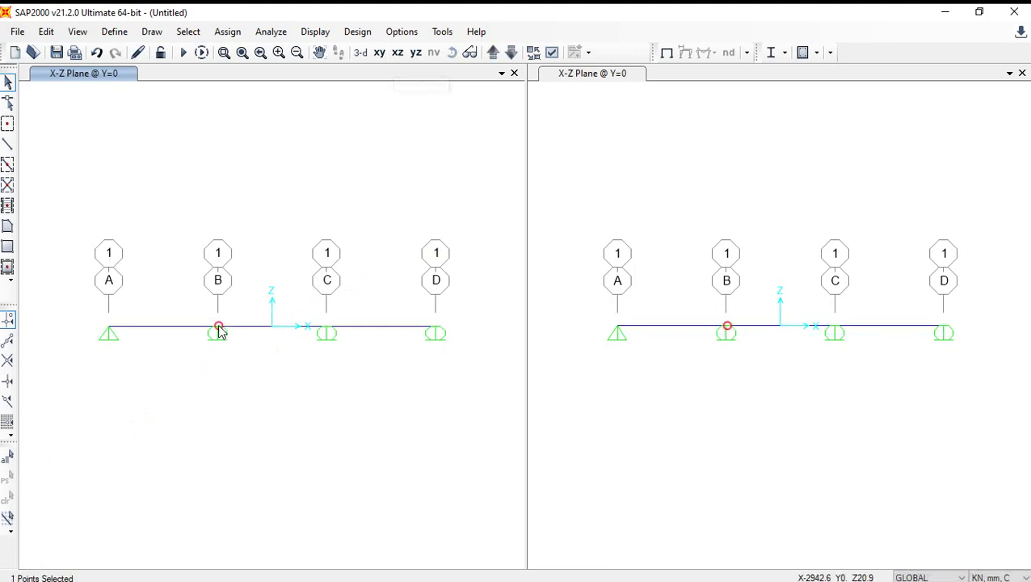
left_click(328, 328)
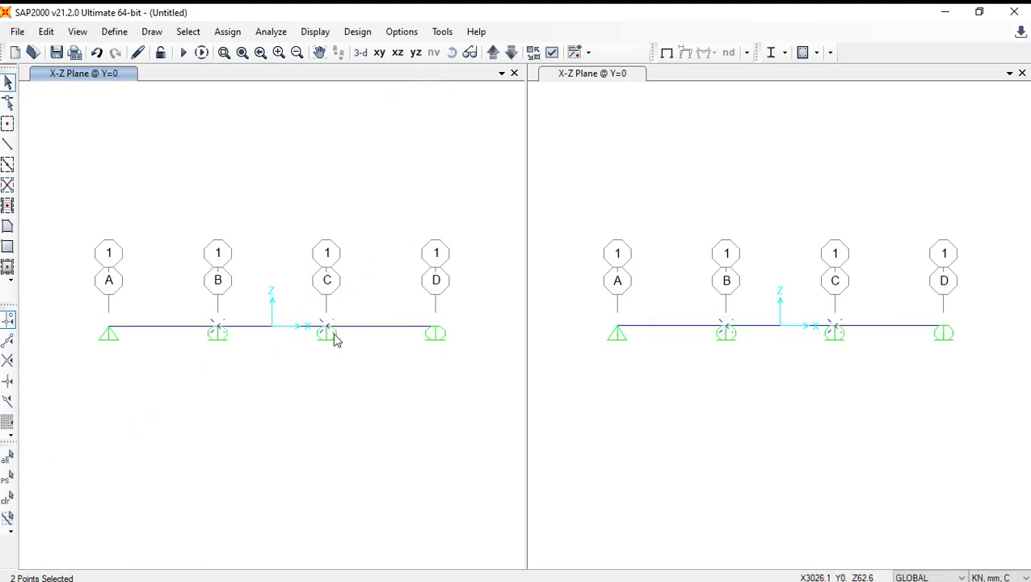
left_click(227, 32)
mouse_move(243, 55)
left_click(472, 52)
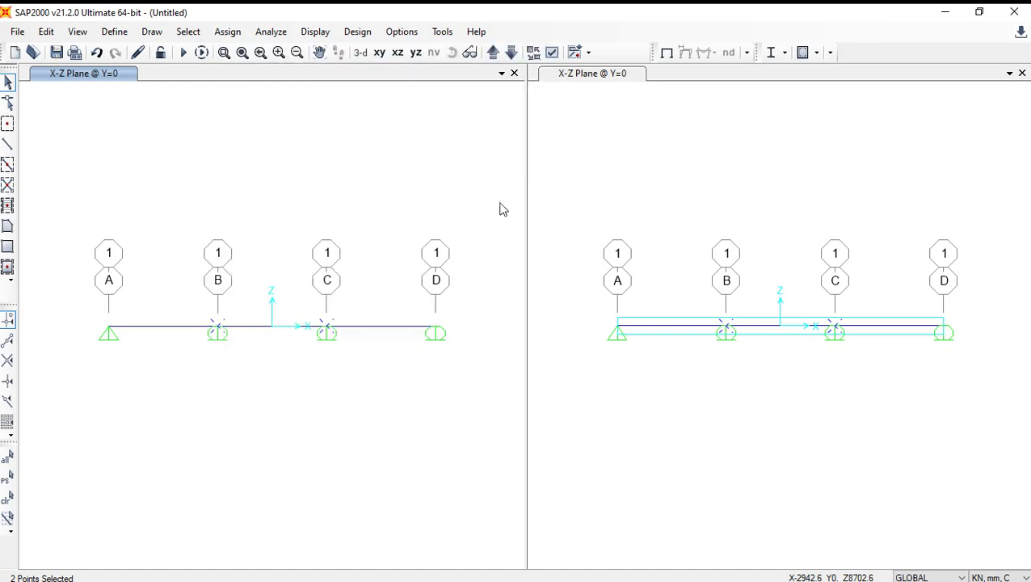
left_click(601, 331)
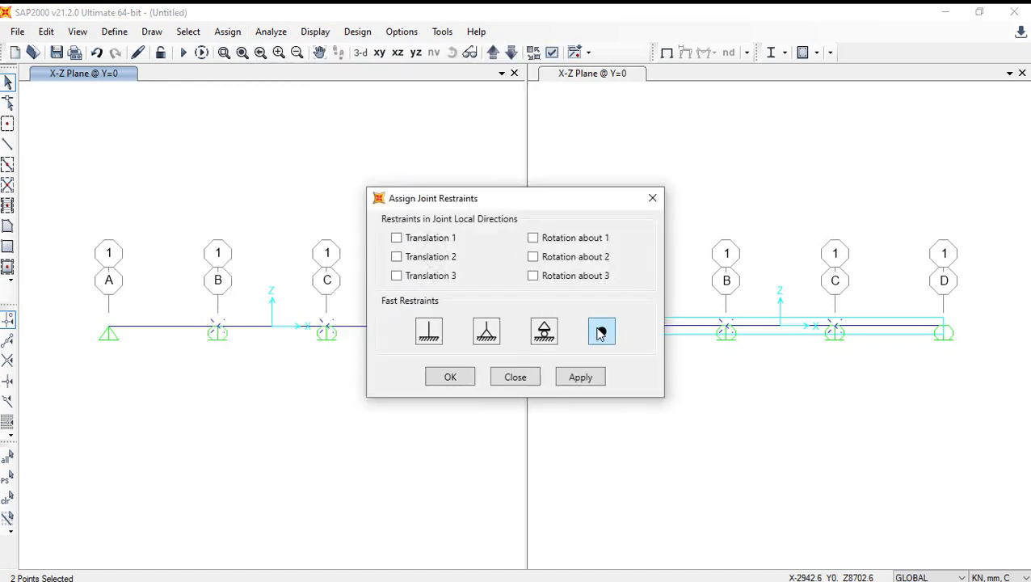
left_click(582, 377)
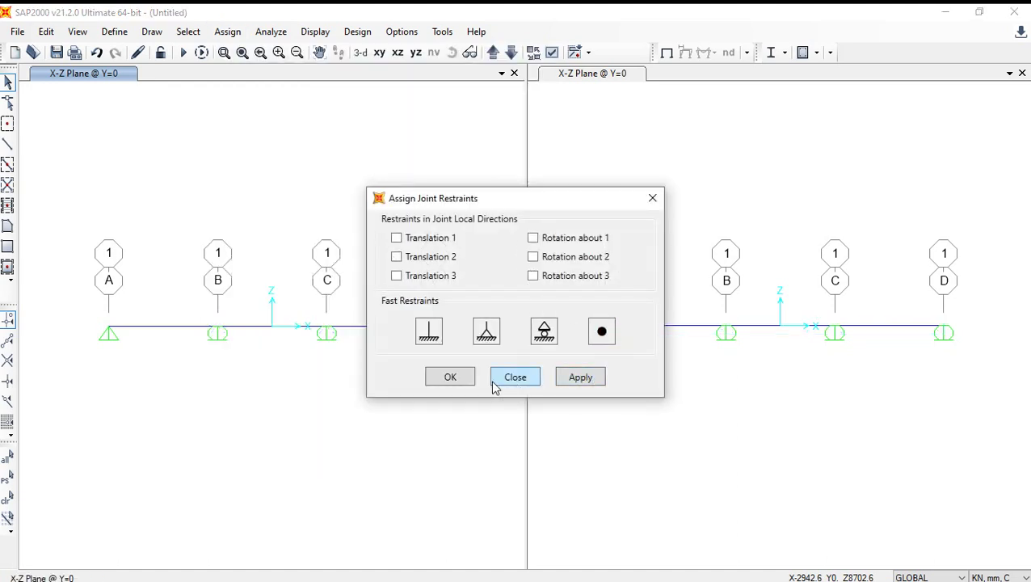
left_click(450, 378)
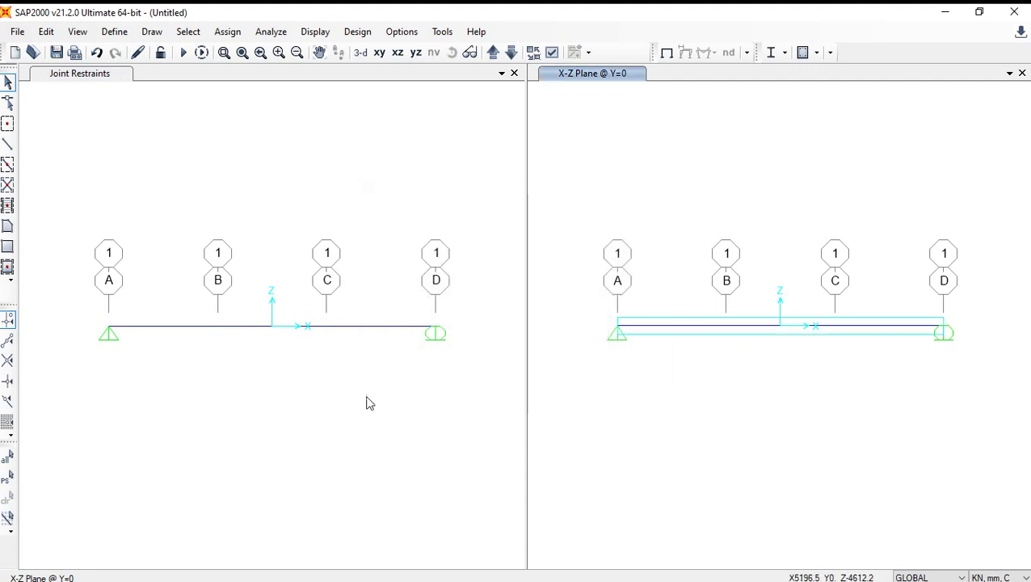
- In the Excel sheet, enter 0 in I2 and =B5 (effective depth) in I3
left_click(474, 570)
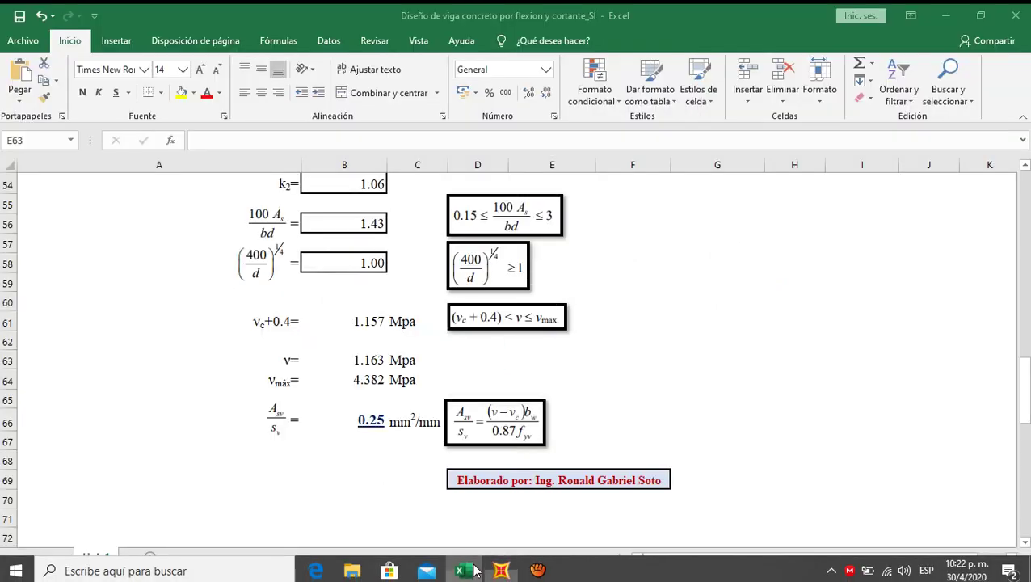
left_click_drag(1016, 368, 1027, 190)
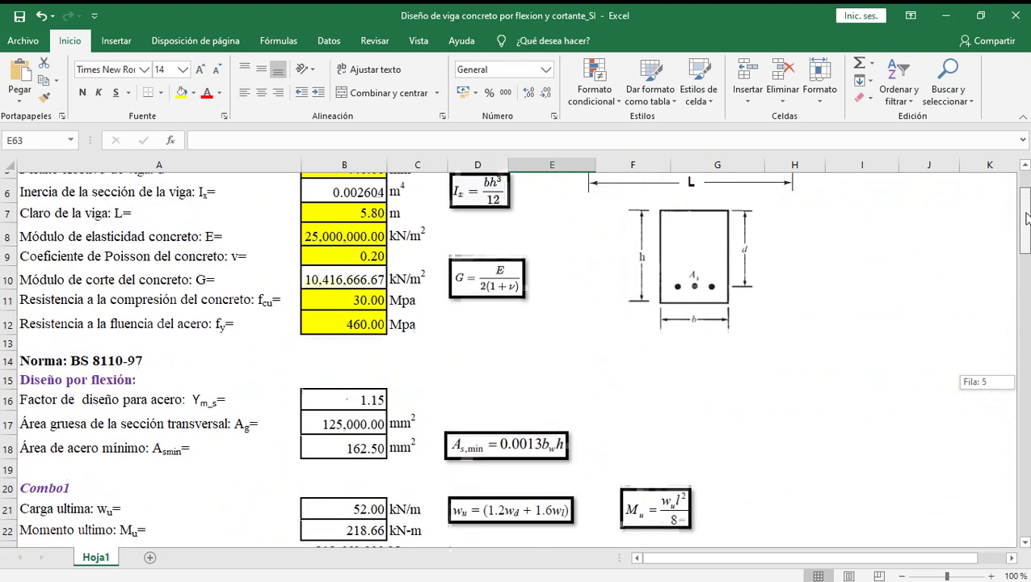
left_click(895, 211)
type("0")
key("Return")
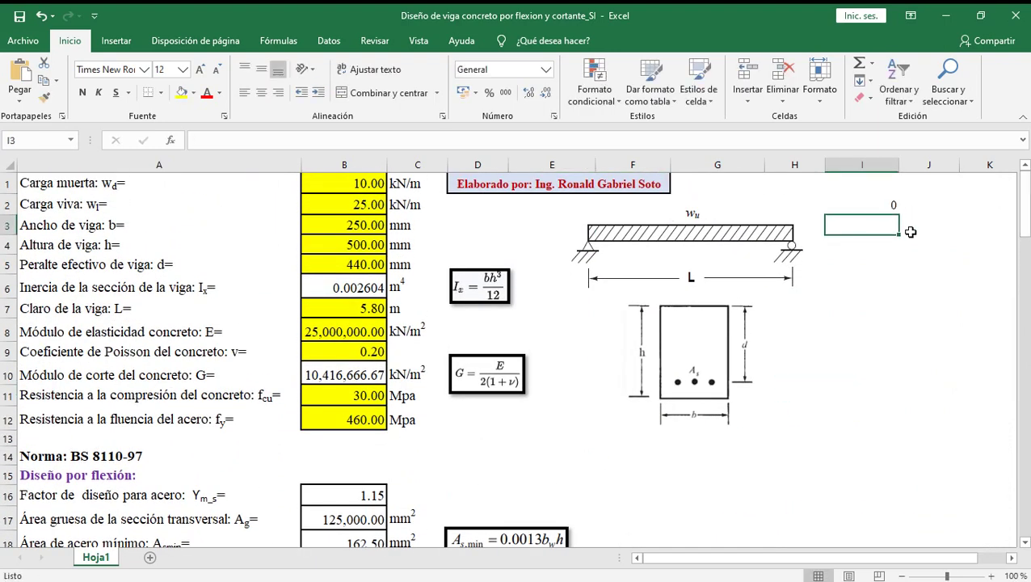
type("=")
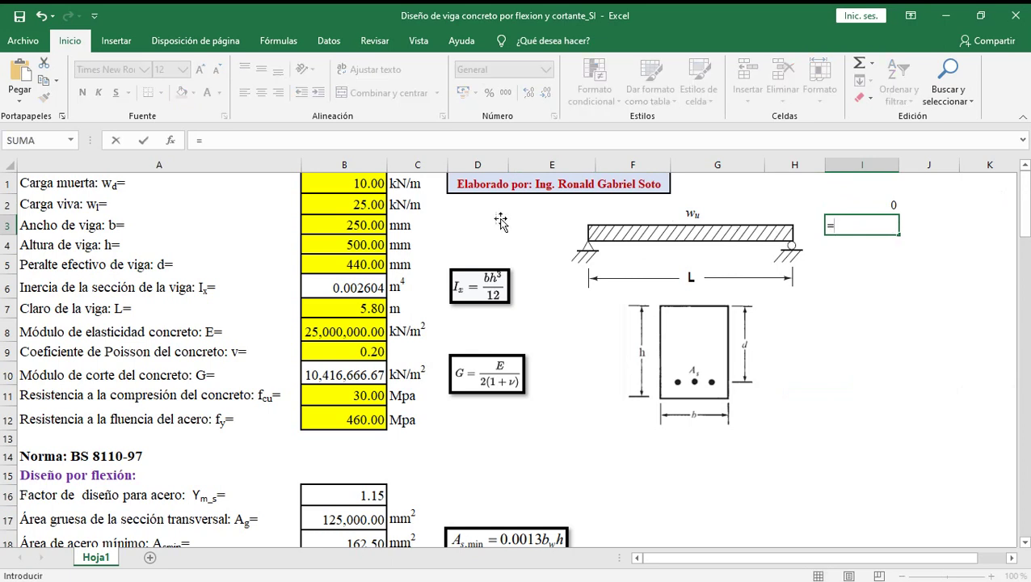
left_click(356, 264)
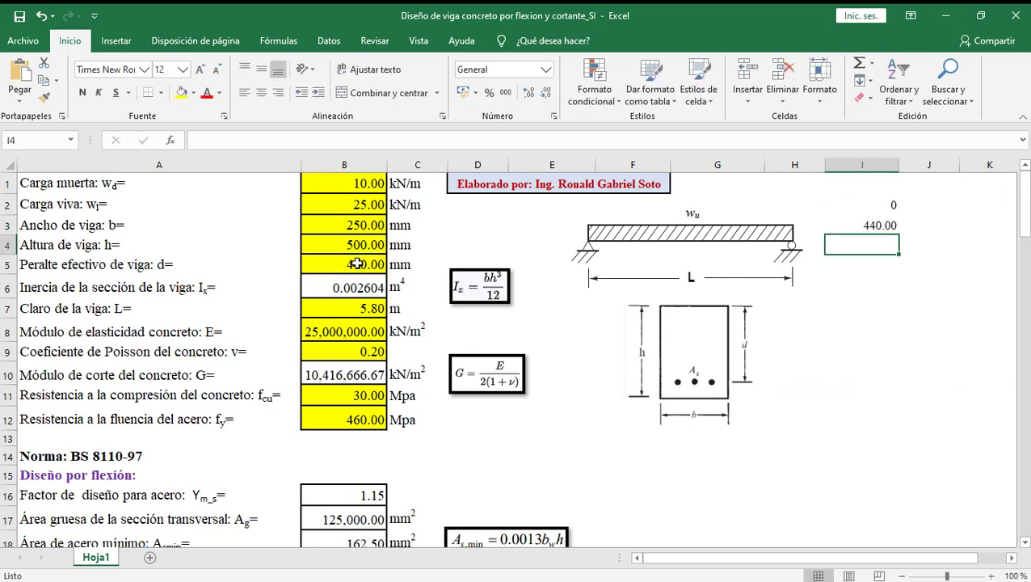
- Enter =B7*1000-I3 in I4 and =B7*1000 in I5, giving 5360 and 5800
type("=")
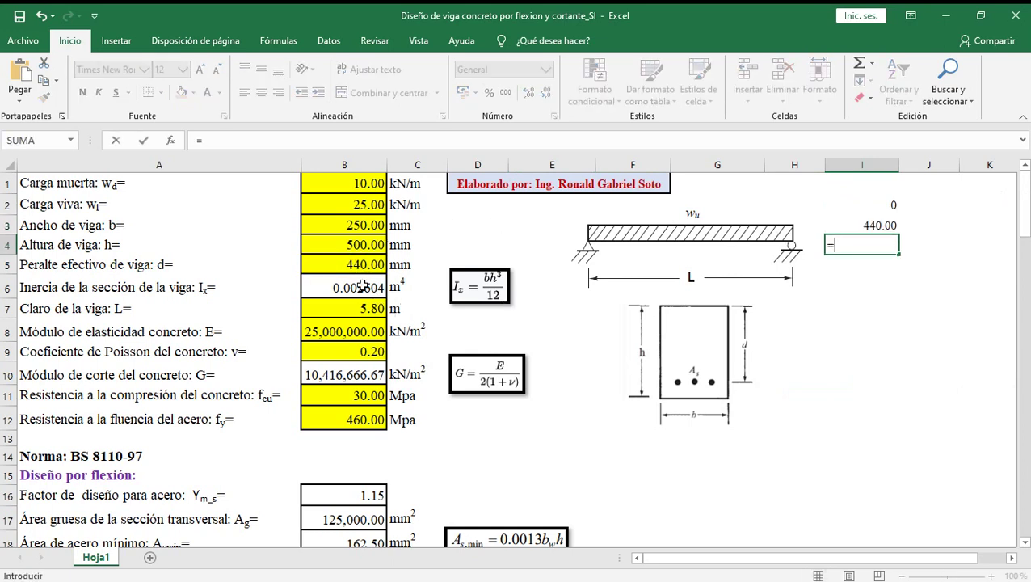
left_click(343, 308)
type("*")
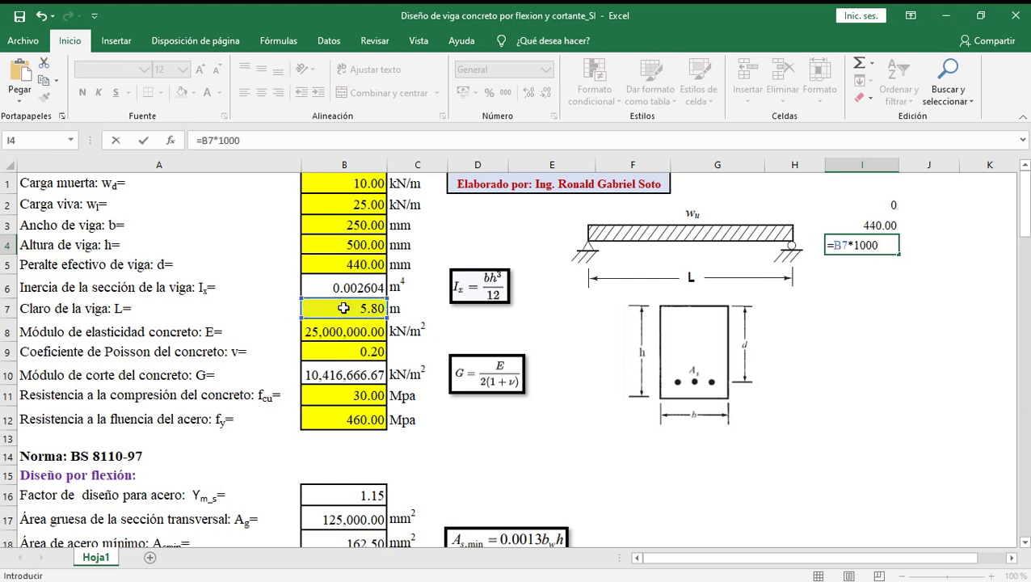
left_click(862, 220)
key("Return")
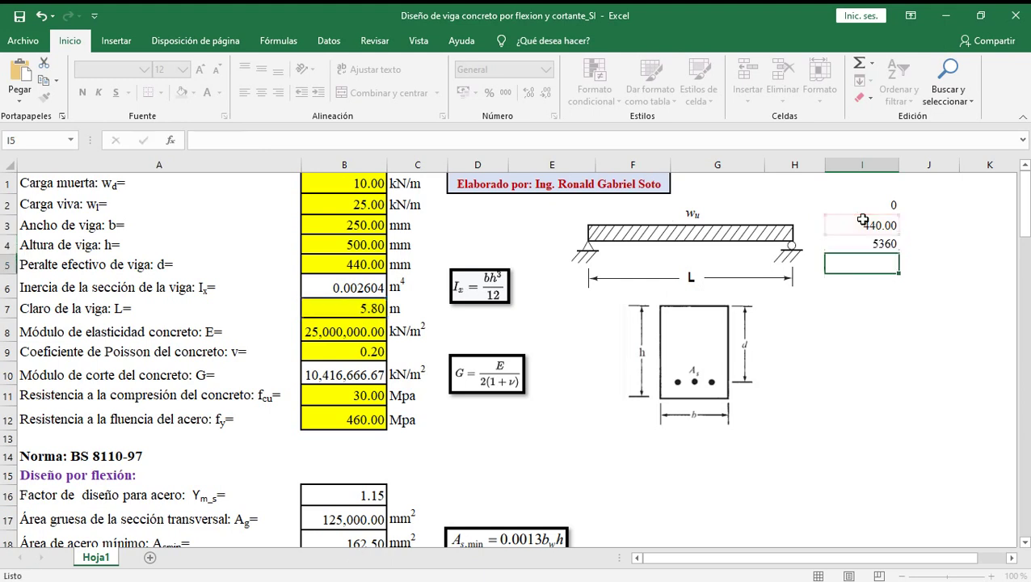
type("=")
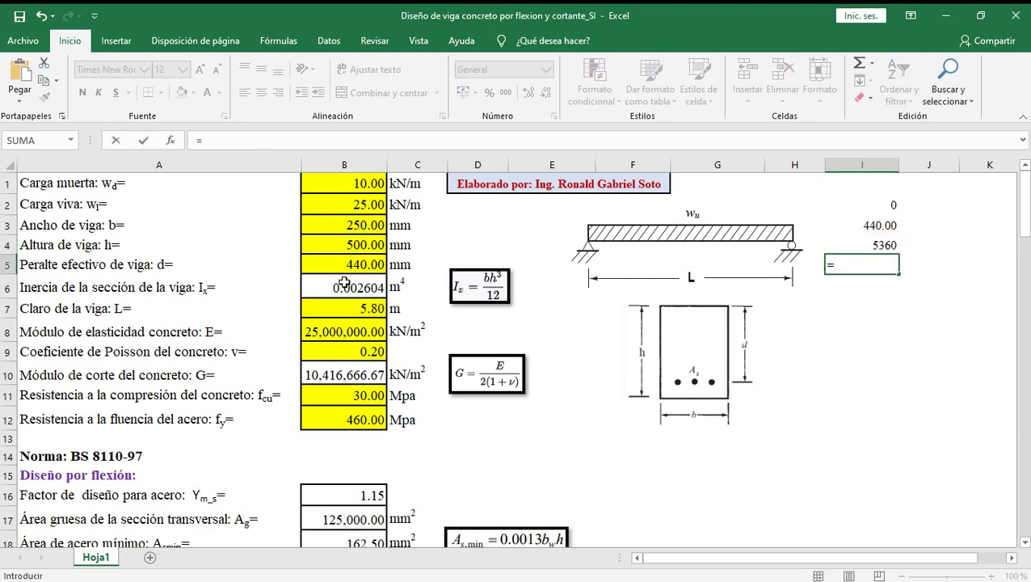
left_click(357, 309)
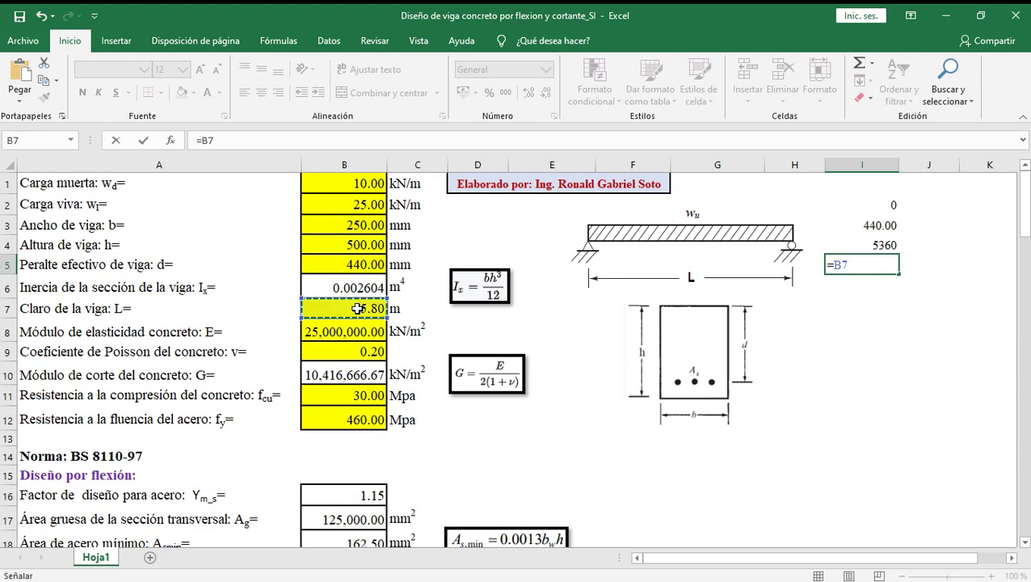
type("*")
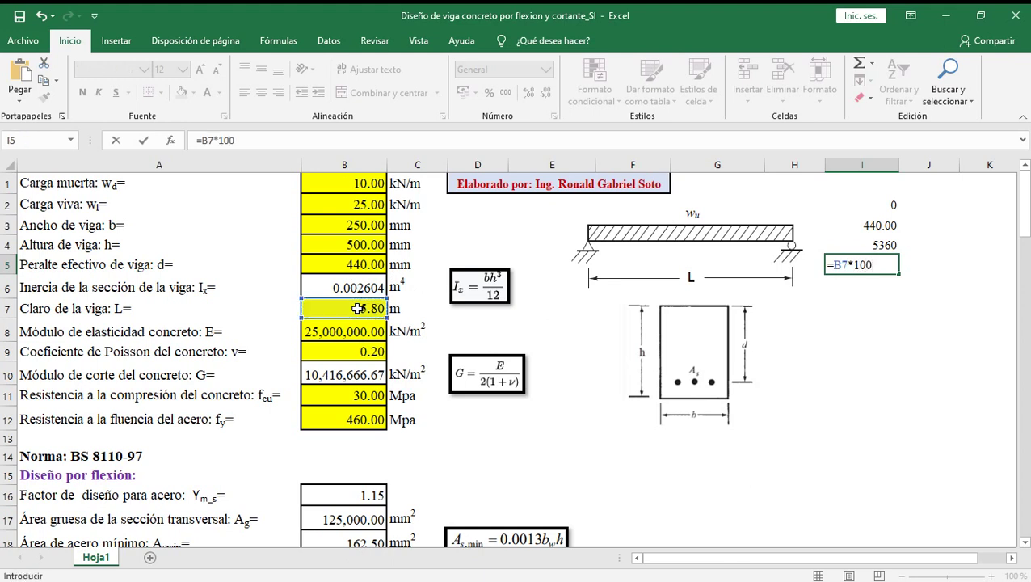
type("0")
key("Return")
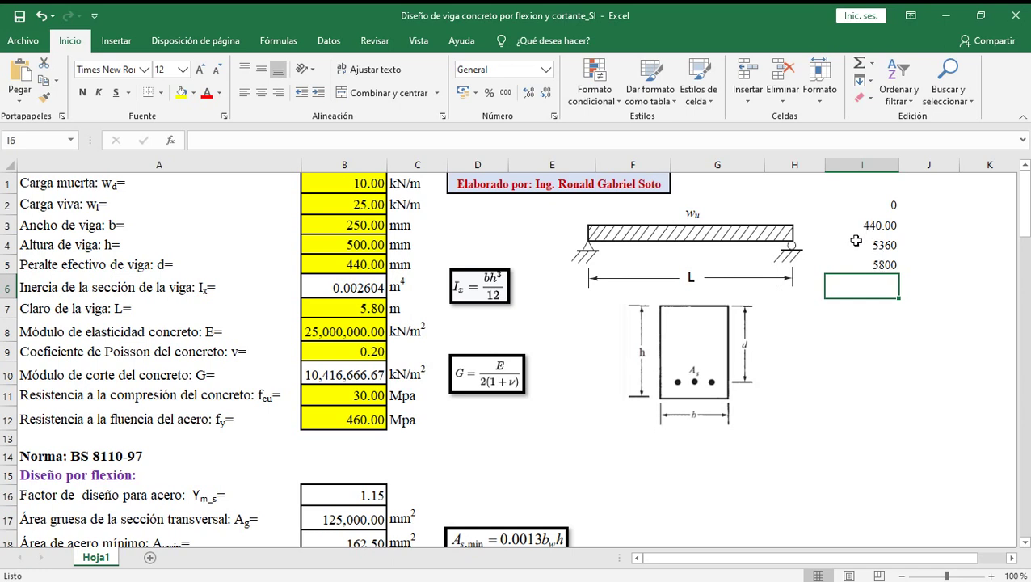
- Edit the GLOBAL grid data, setting grid A to 0 and grid B to 440
left_click(509, 571)
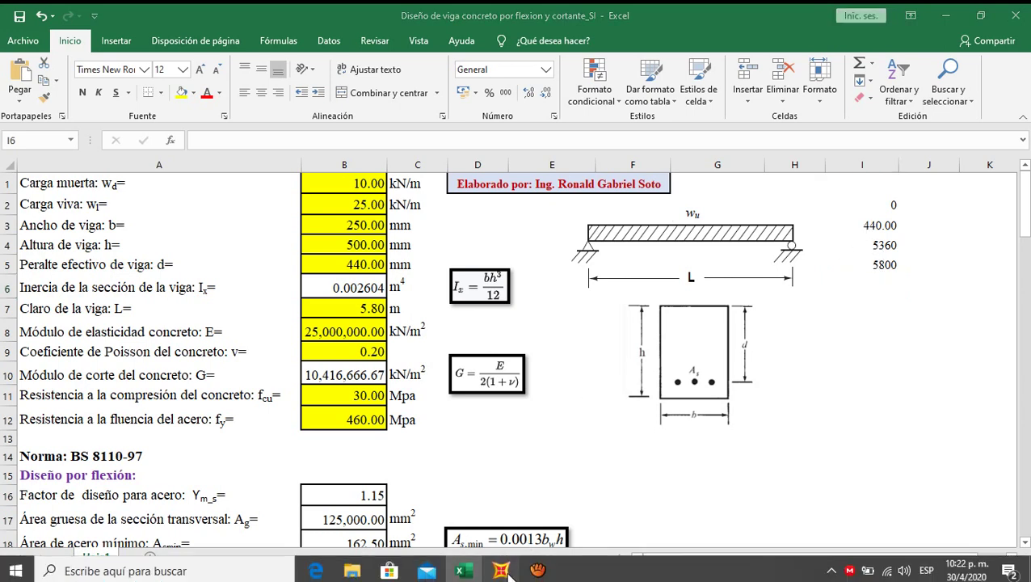
right_click(380, 176)
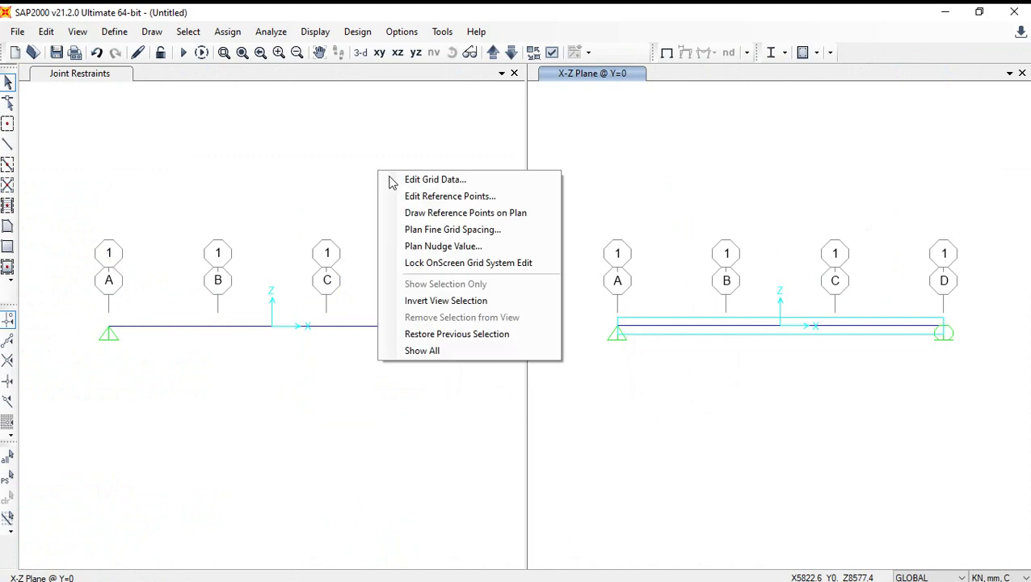
left_click(391, 179)
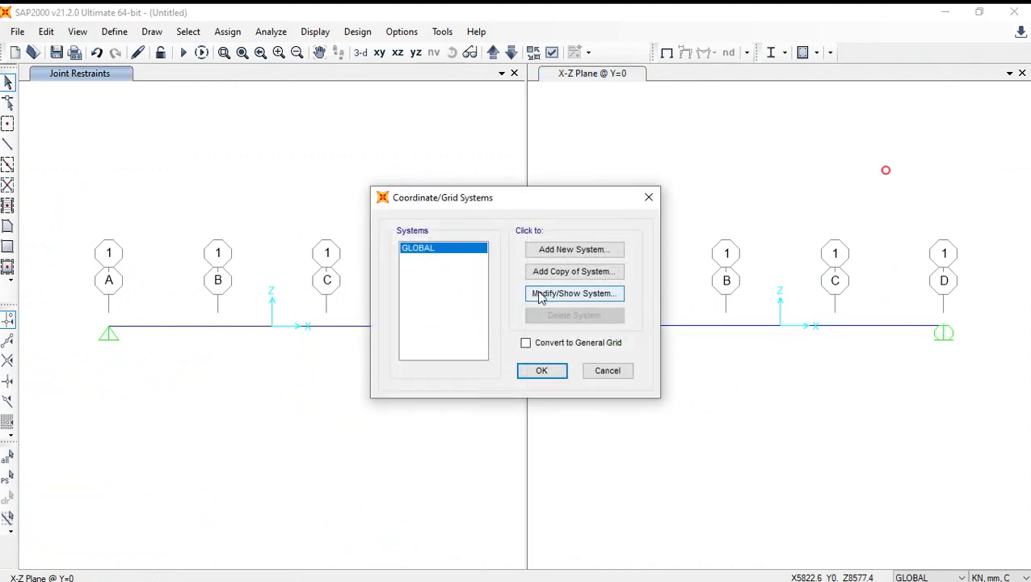
left_click(538, 293)
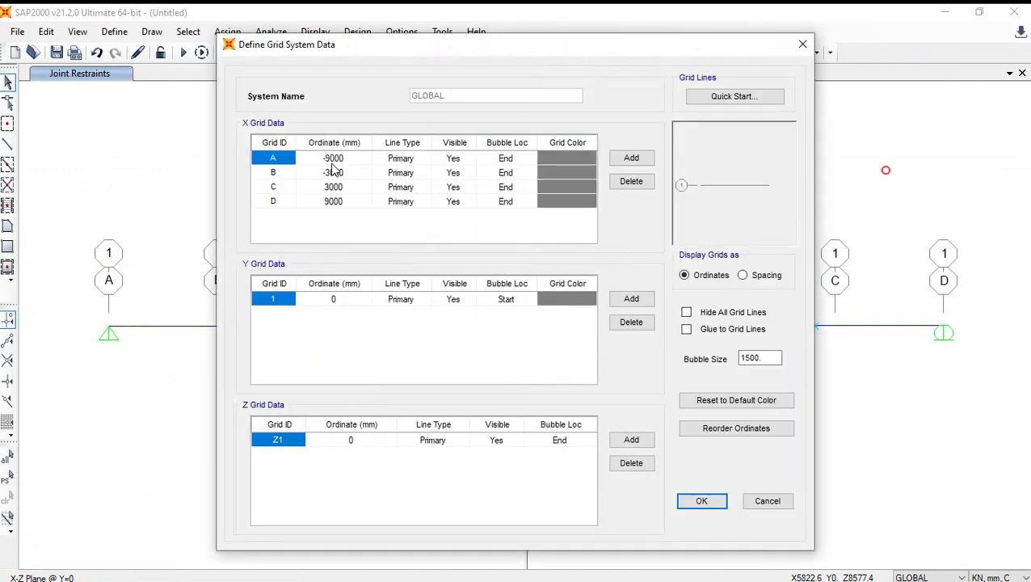
left_click(332, 160)
type("0")
left_click(343, 172)
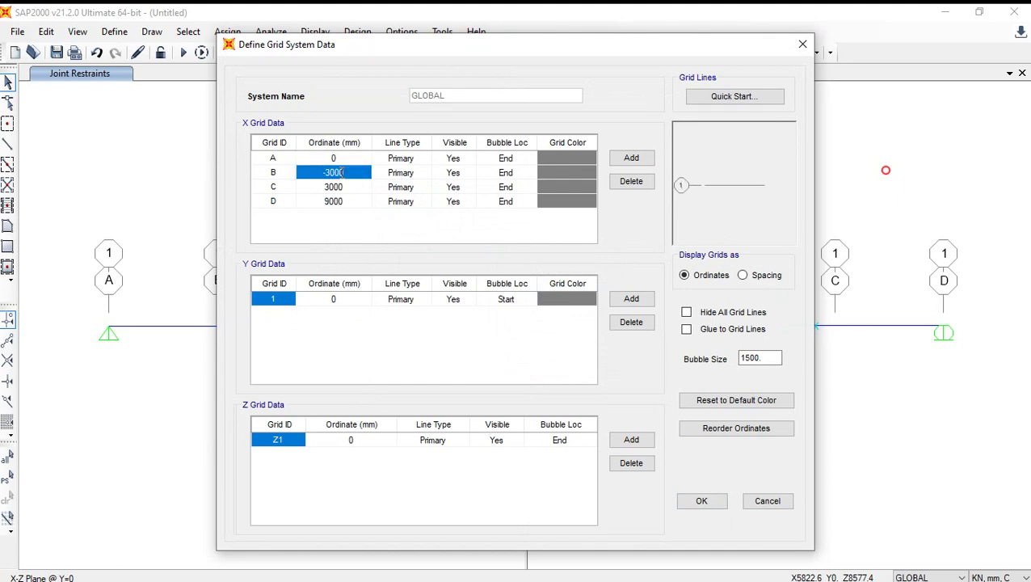
type("440")
left_click(351, 183)
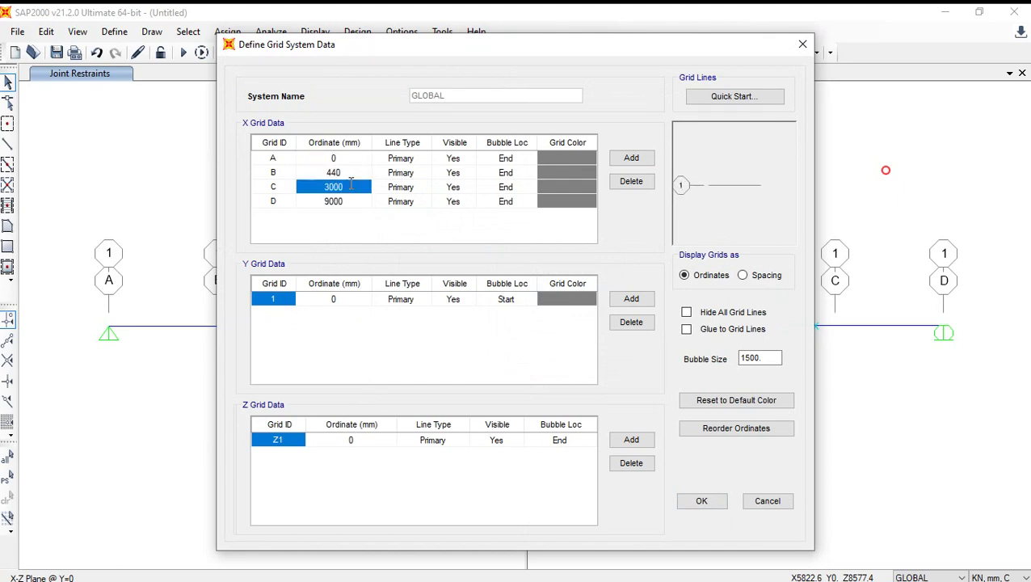
- Check the Excel coordinates, then set grid C to 5360 and grid D to 5800 mm
left_click(462, 575)
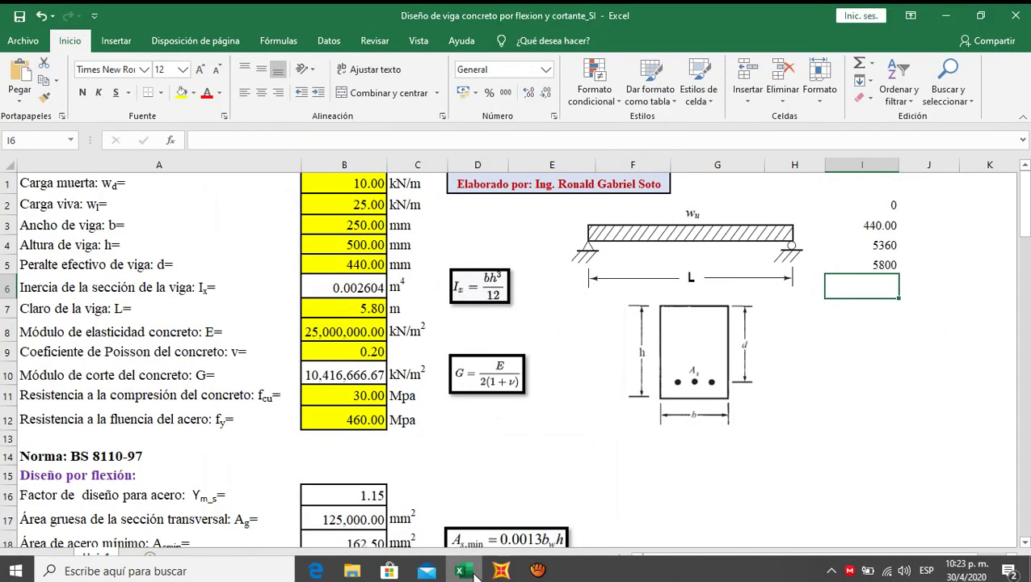
left_click(879, 226)
left_click(880, 245)
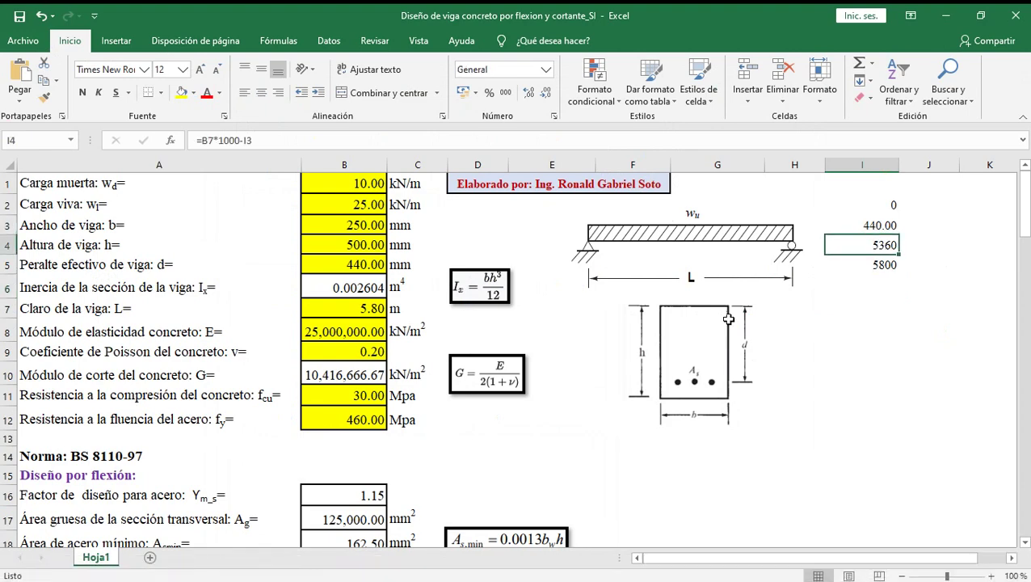
left_click(501, 575)
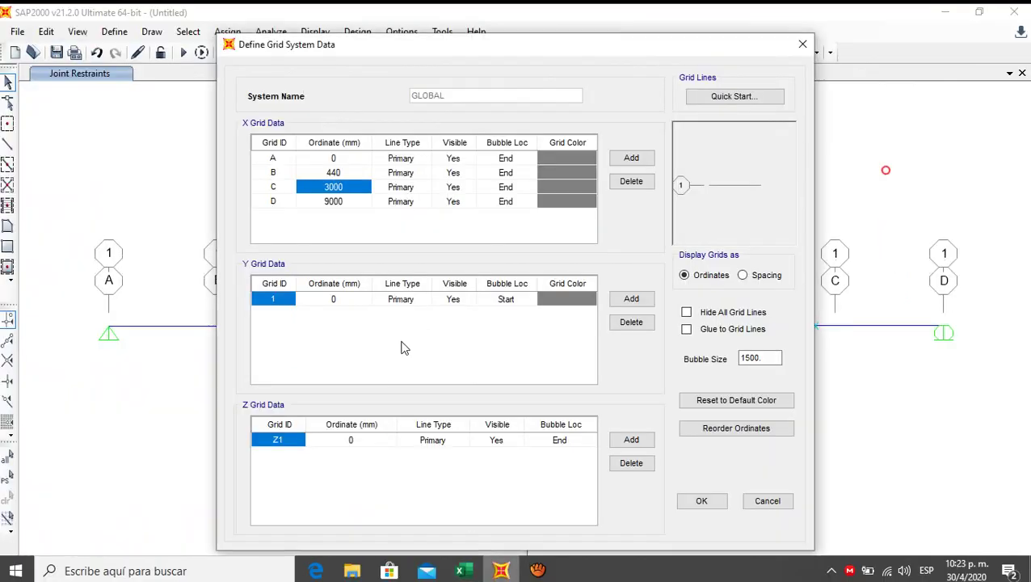
type("5360")
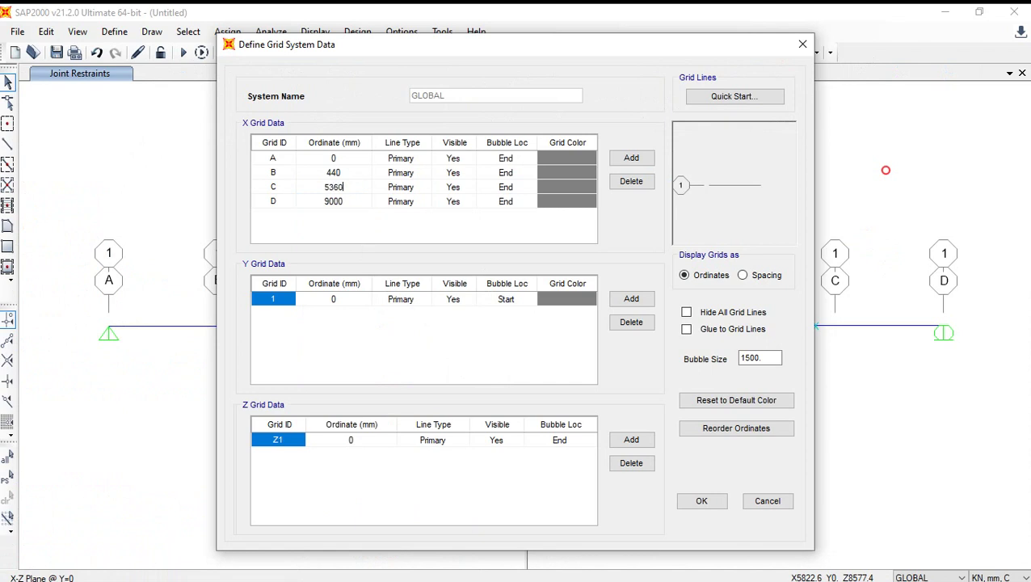
type("00")
left_click(341, 190)
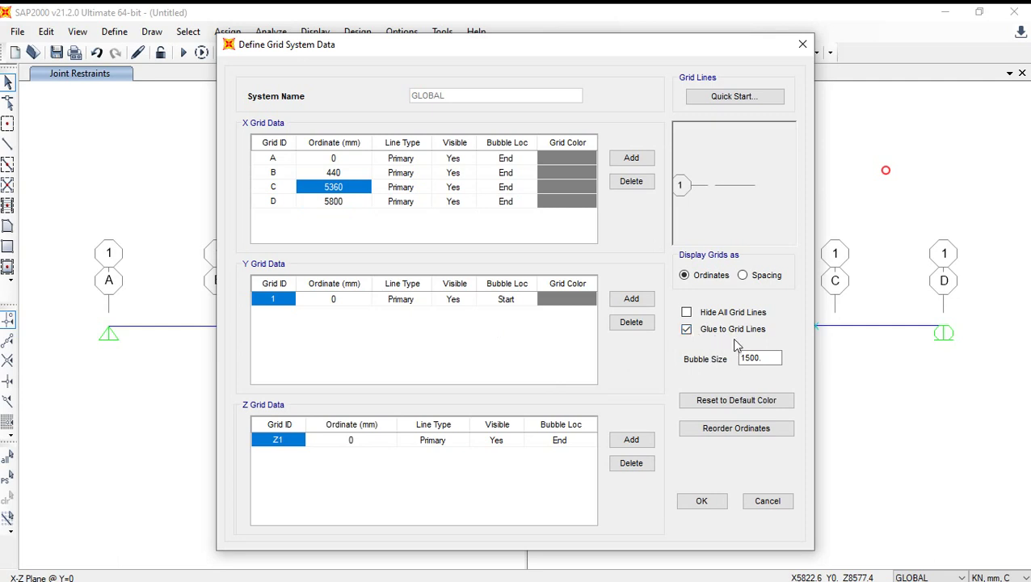
- Apply the new grid ordinates, then reduce the GLOBAL grid bubble size to 50
left_click(701, 501)
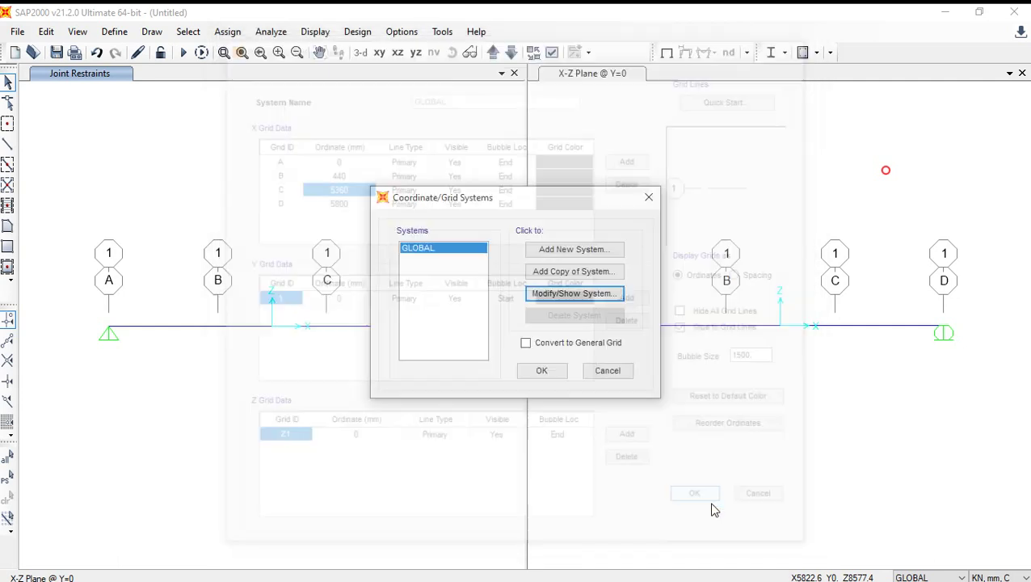
left_click(540, 371)
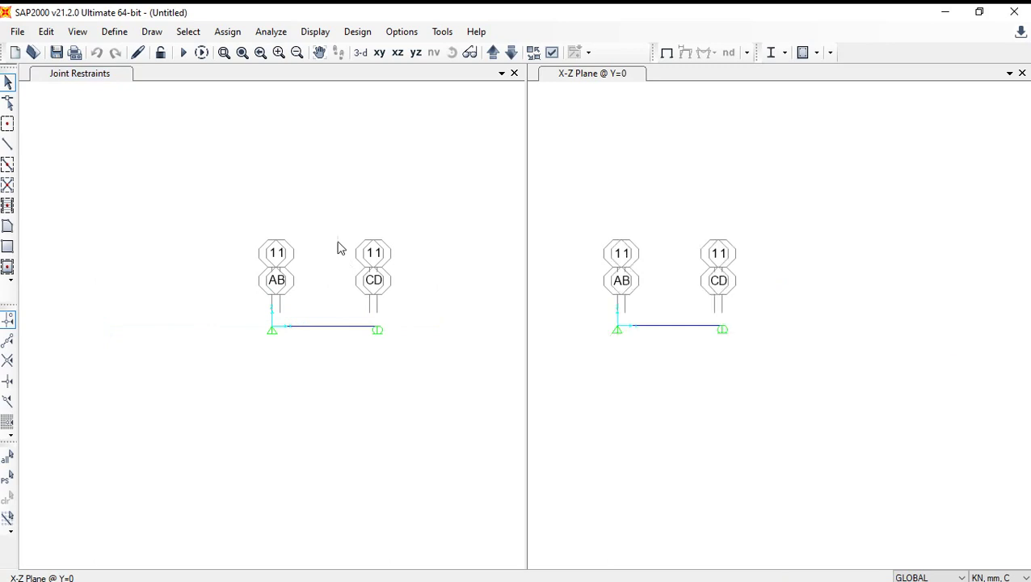
right_click(334, 244)
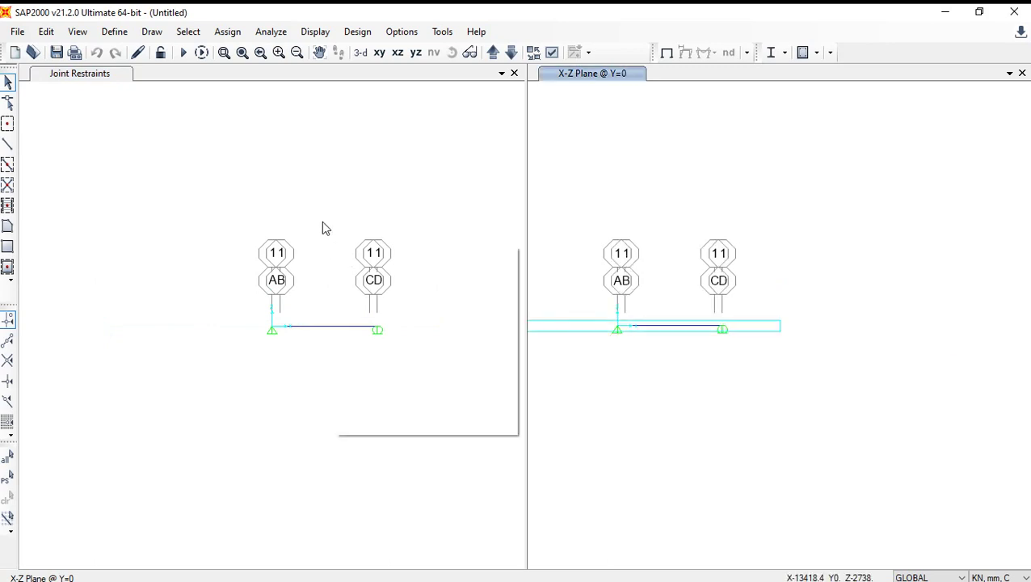
left_click(357, 254)
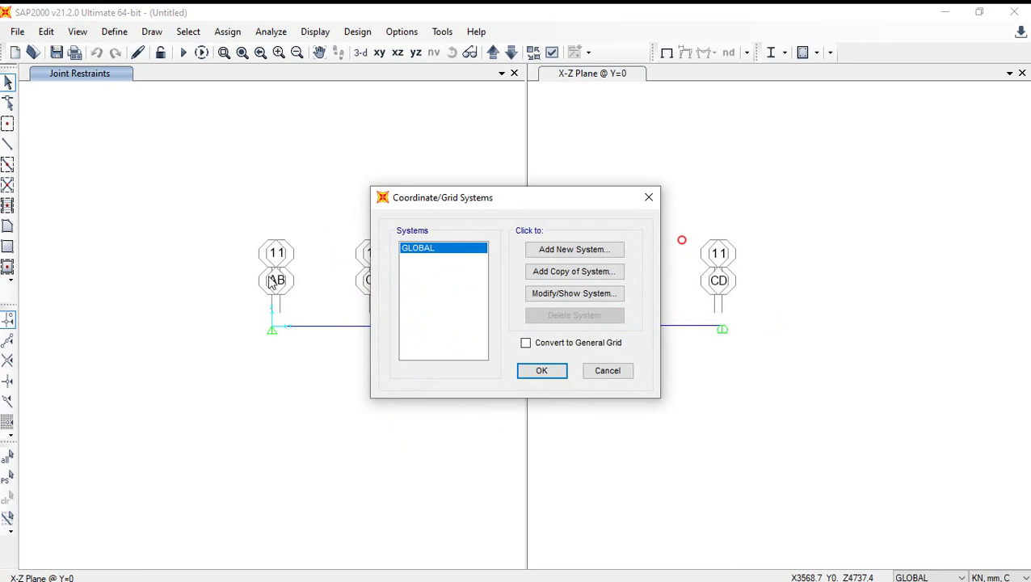
left_click(543, 293)
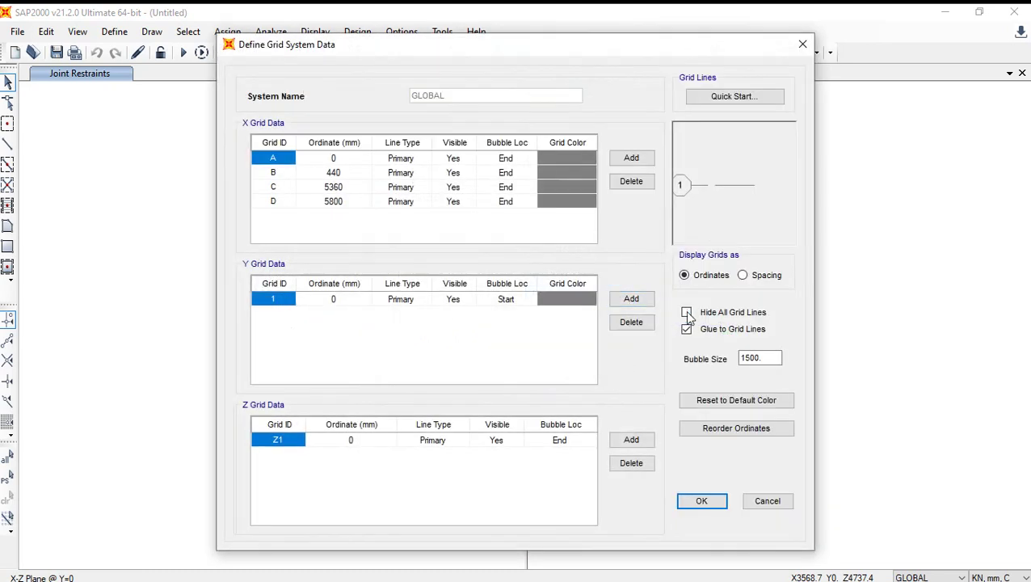
left_click_drag(772, 358, 659, 359)
type("50")
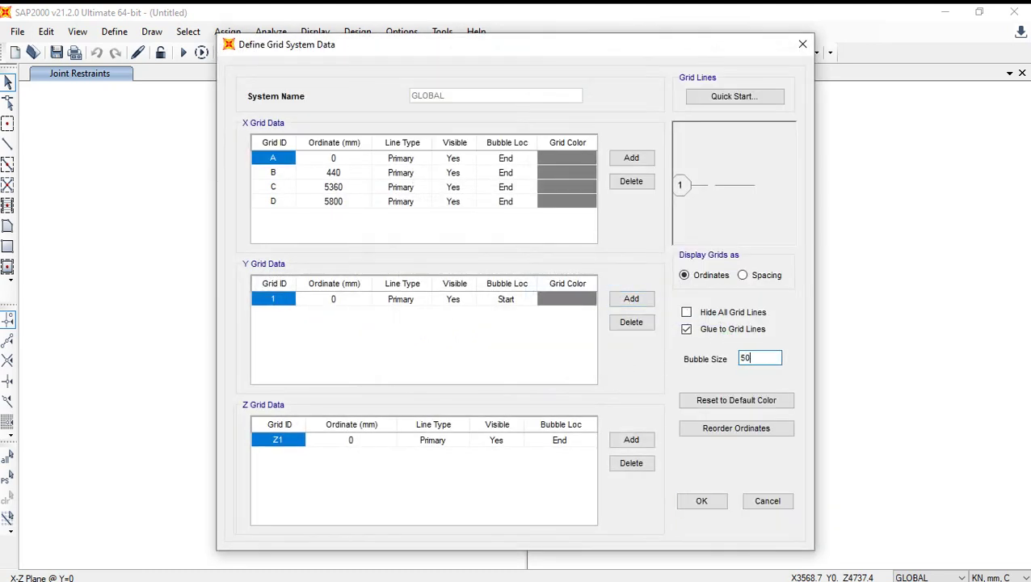
left_click(697, 501)
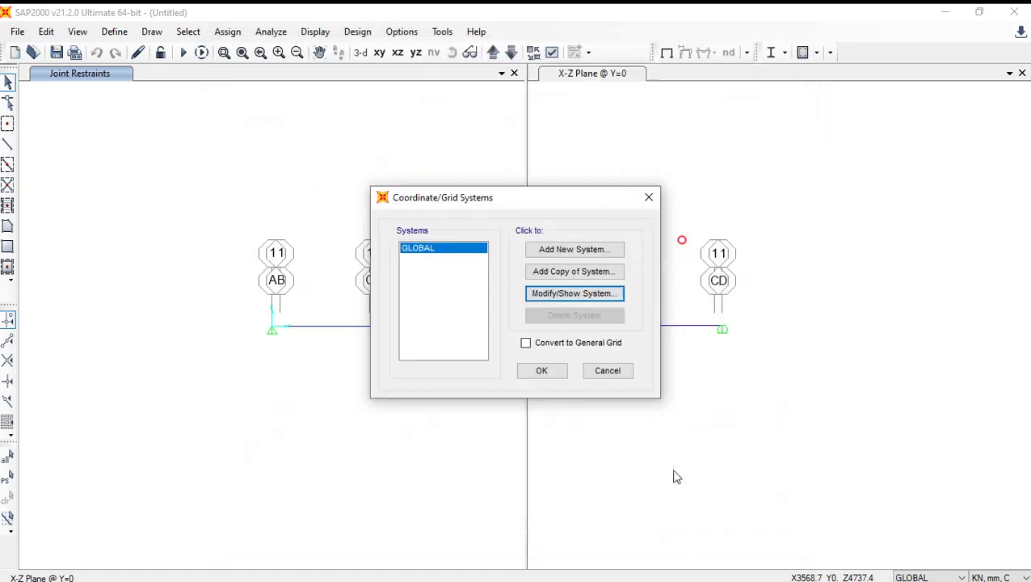
left_click(543, 370)
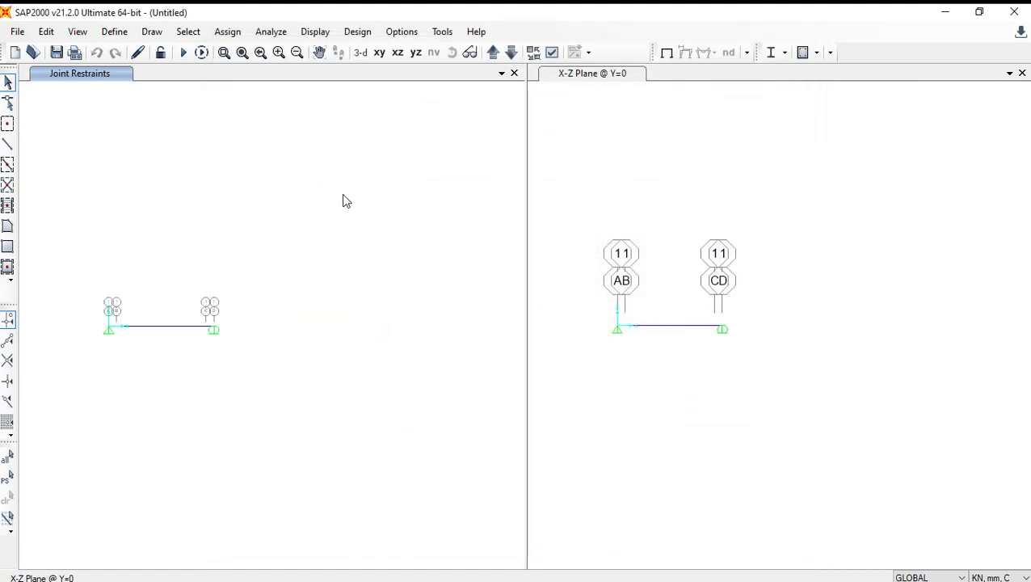
- Restore the full view and zoom in around the beam and its supports
left_click(242, 53)
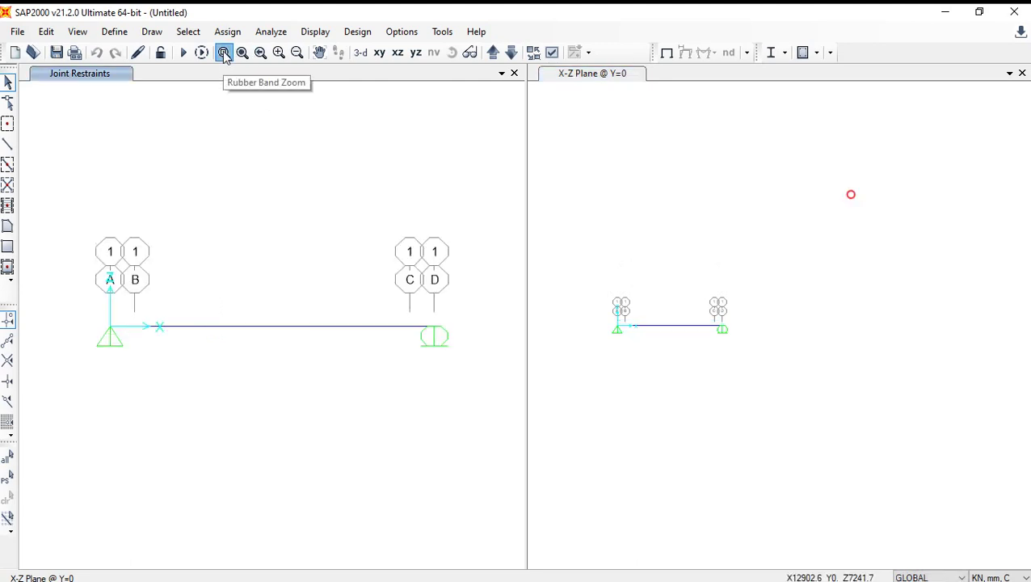
left_click(225, 53)
left_click_drag(73, 223, 476, 372)
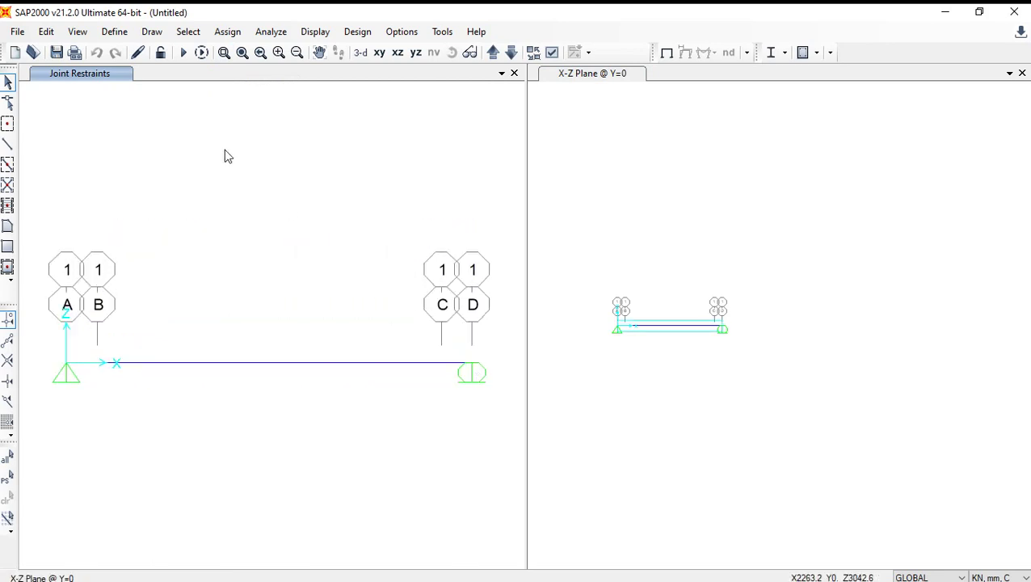
- Set the 4000Psi modulus of elasticity to 25 kN/mm², verifying 25000000 in kN, m units
left_click(114, 32)
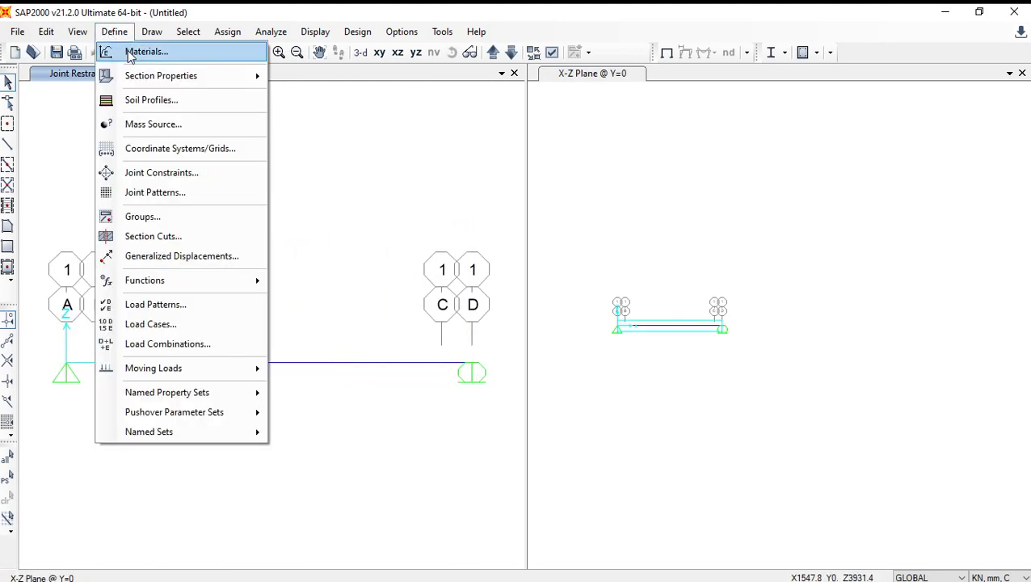
left_click(129, 51)
left_click(576, 289)
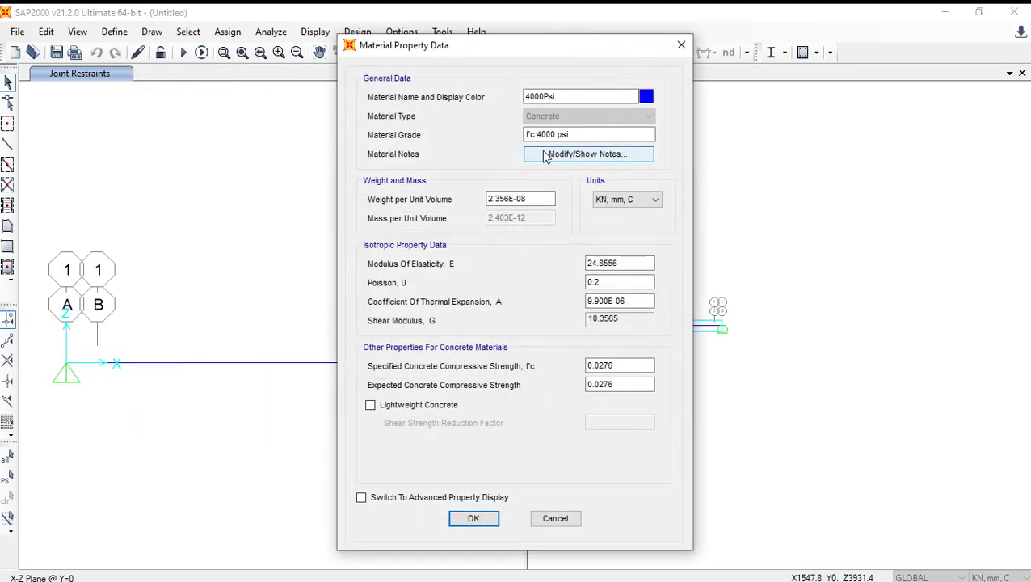
left_click_drag(622, 262, 525, 265)
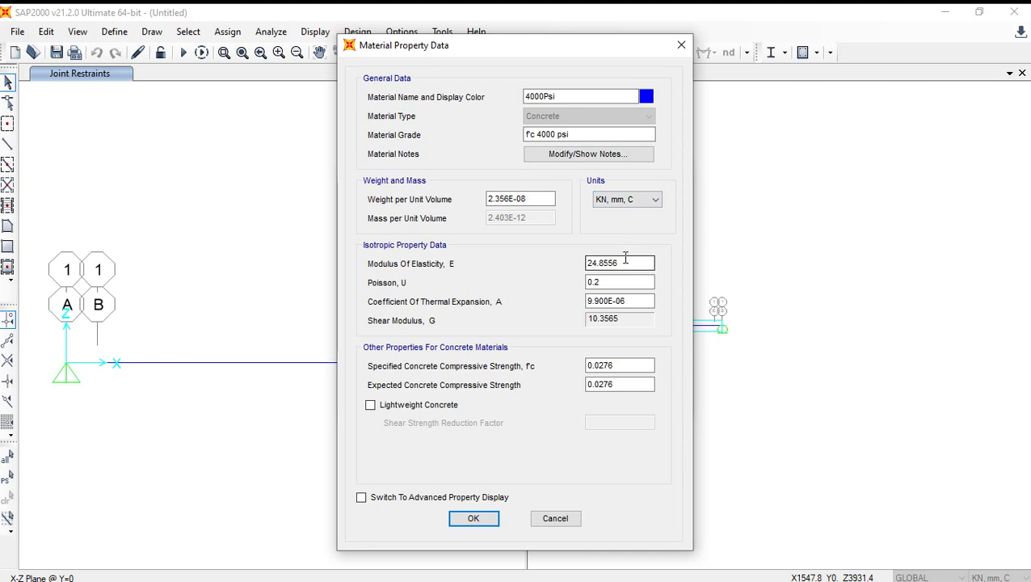
type("25")
left_click(623, 366)
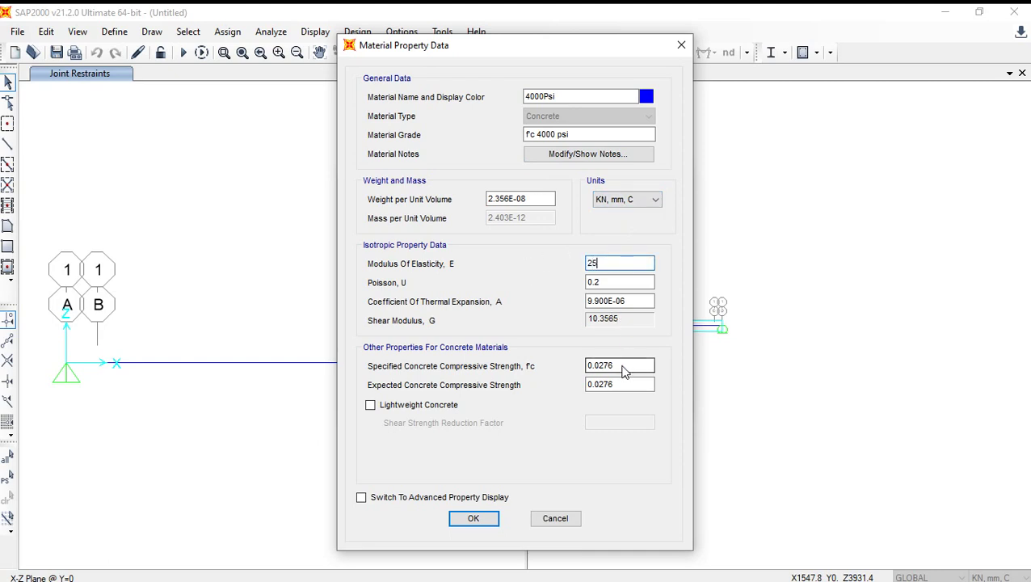
left_click(635, 200)
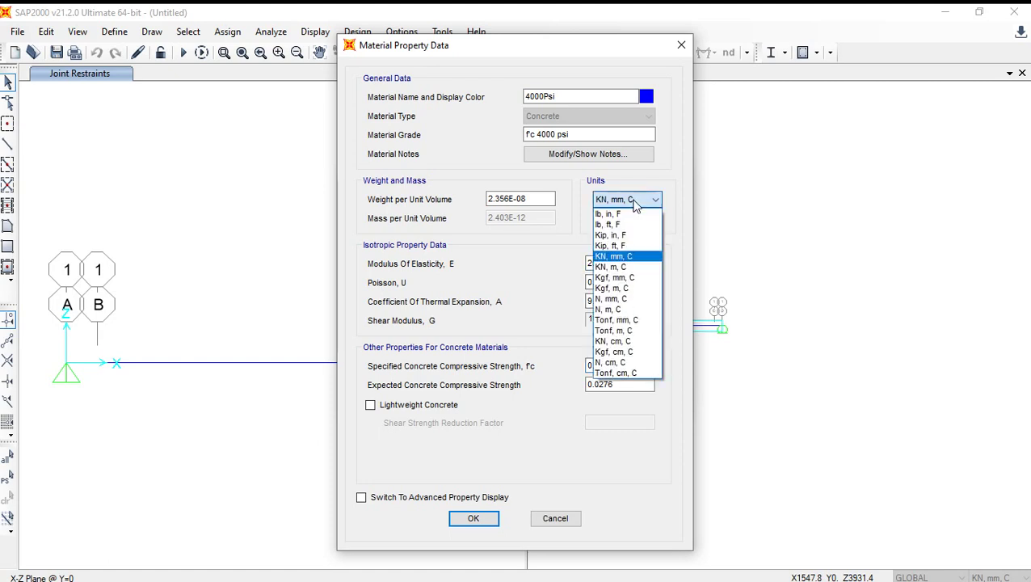
left_click(629, 267)
left_click_drag(631, 264, 597, 263)
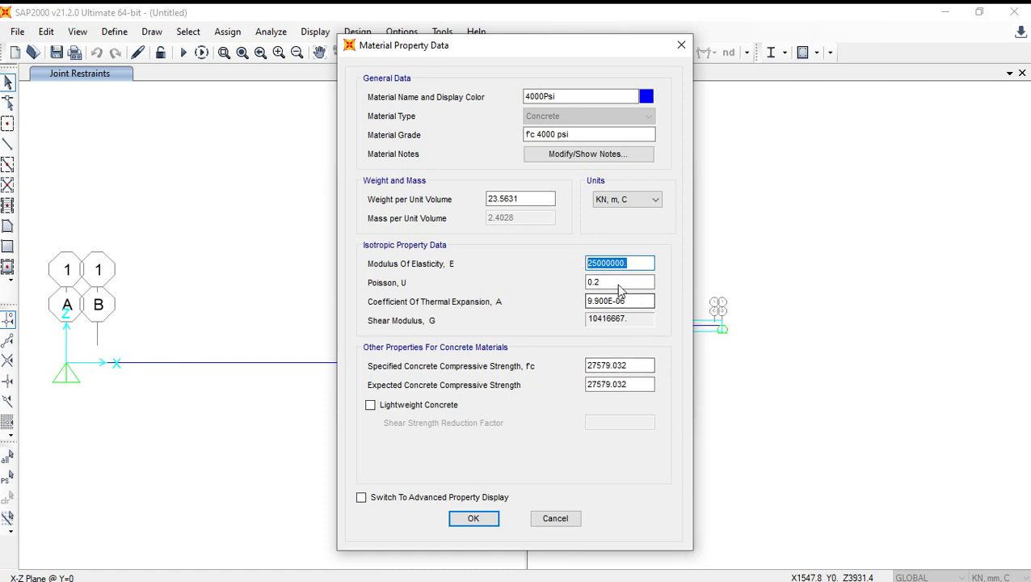
left_click(606, 280)
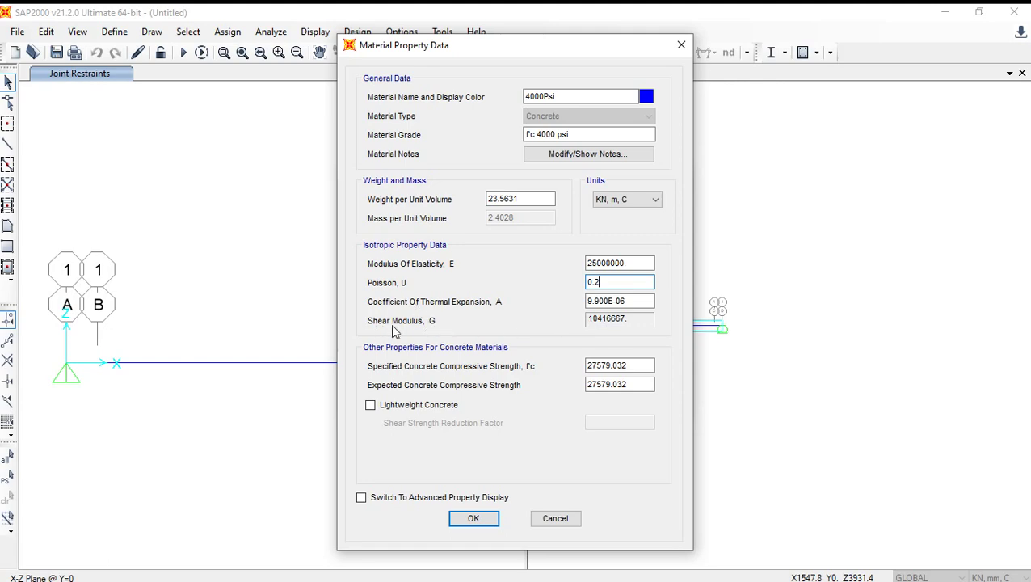
mouse_move(469, 575)
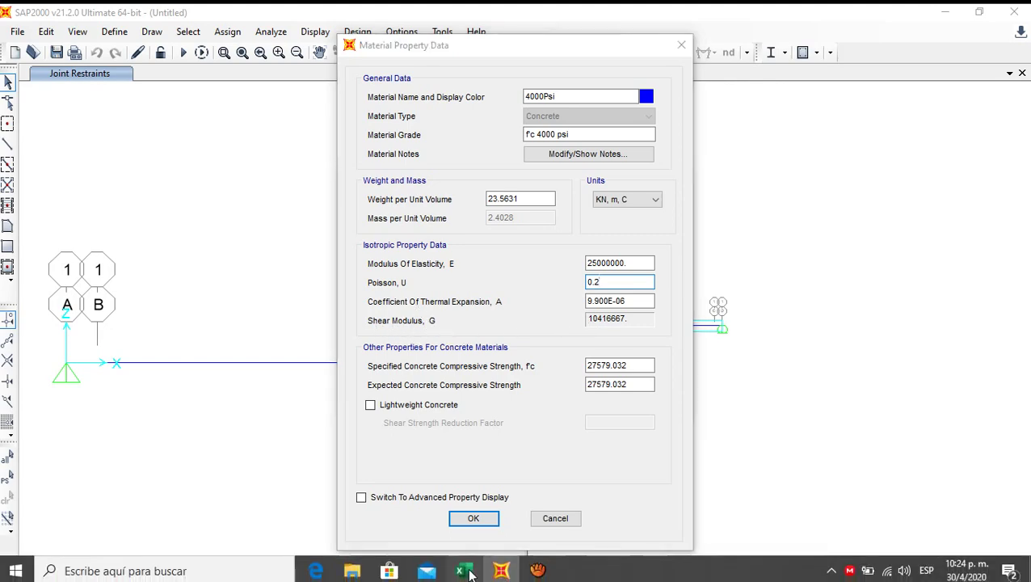
- After checking the Excel shear modulus, enter 0.03 kN/mm² for both compressive strengths
key("alt+Tab")
left_click(350, 372)
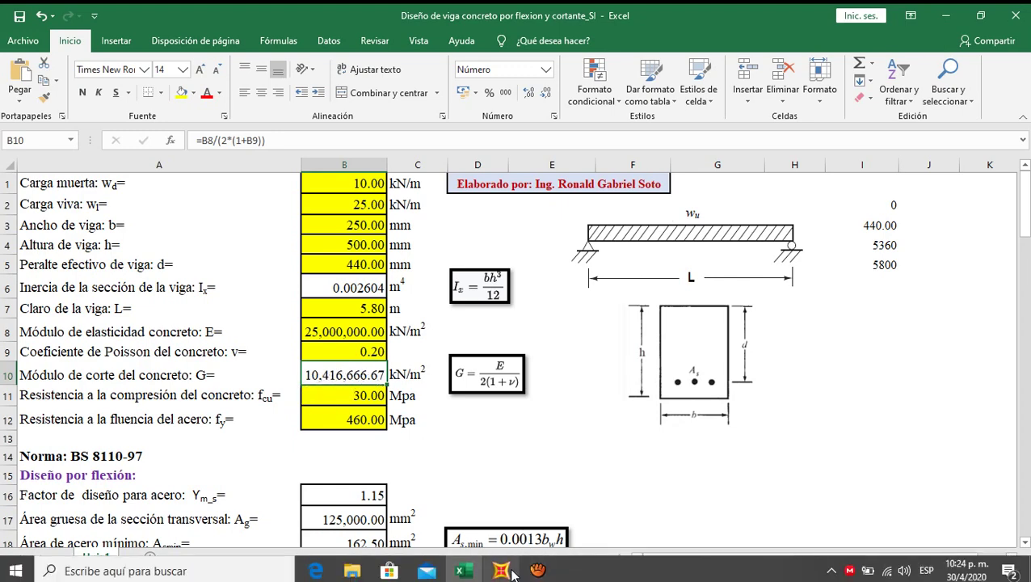
left_click(513, 572)
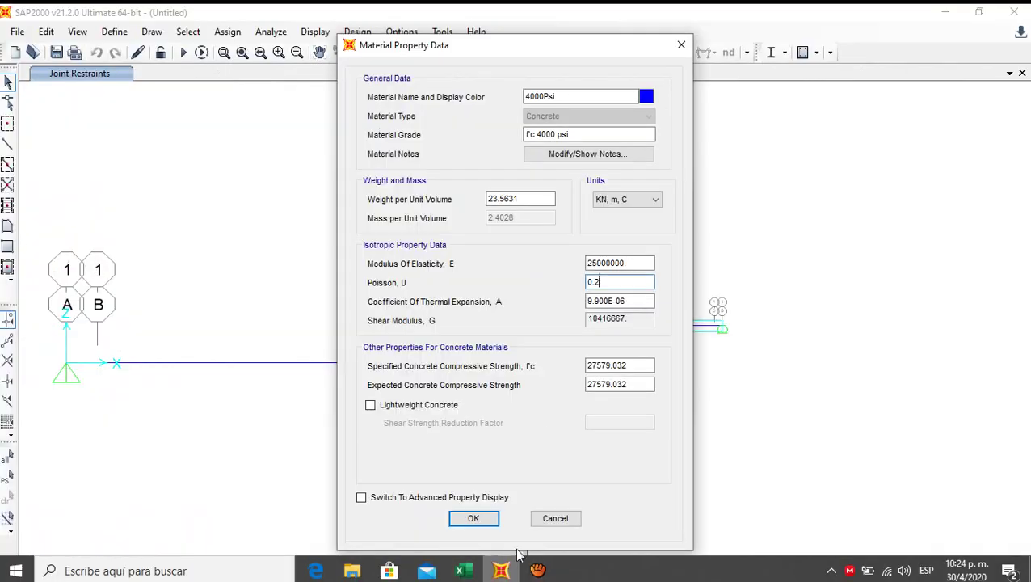
left_click(654, 199)
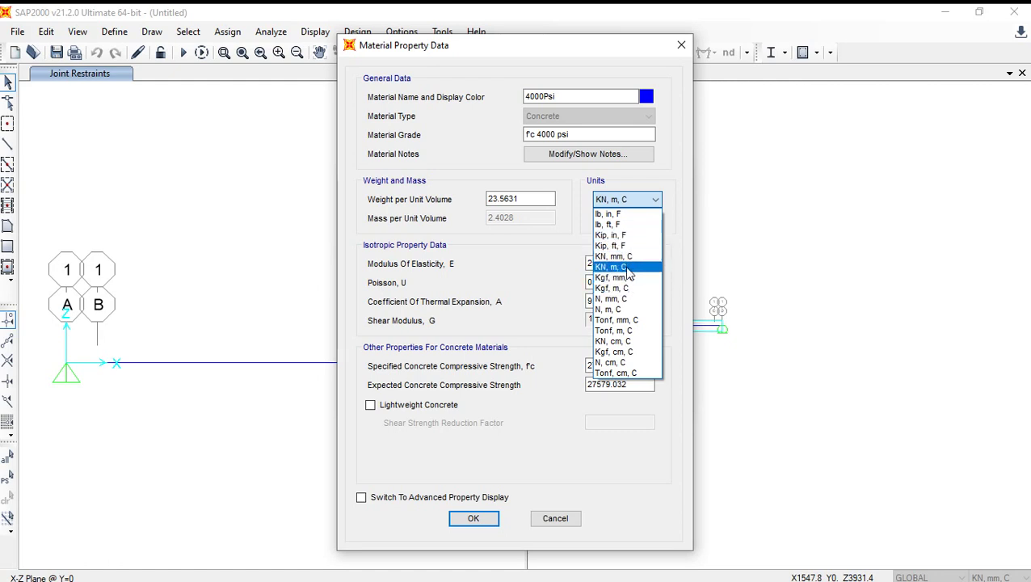
left_click(618, 256)
left_click_drag(623, 368, 601, 366)
type("0.03")
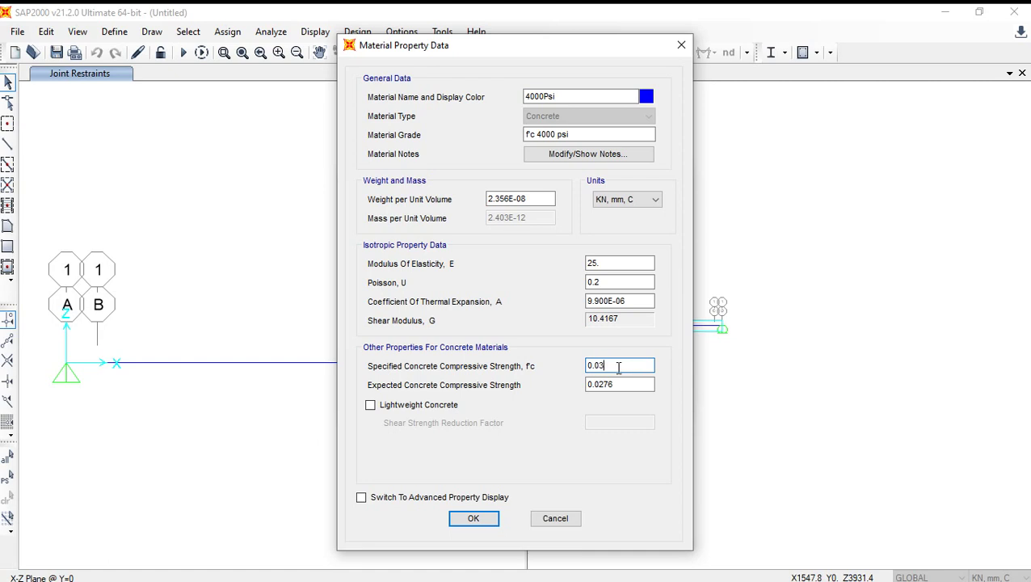
left_click_drag(619, 384, 594, 385)
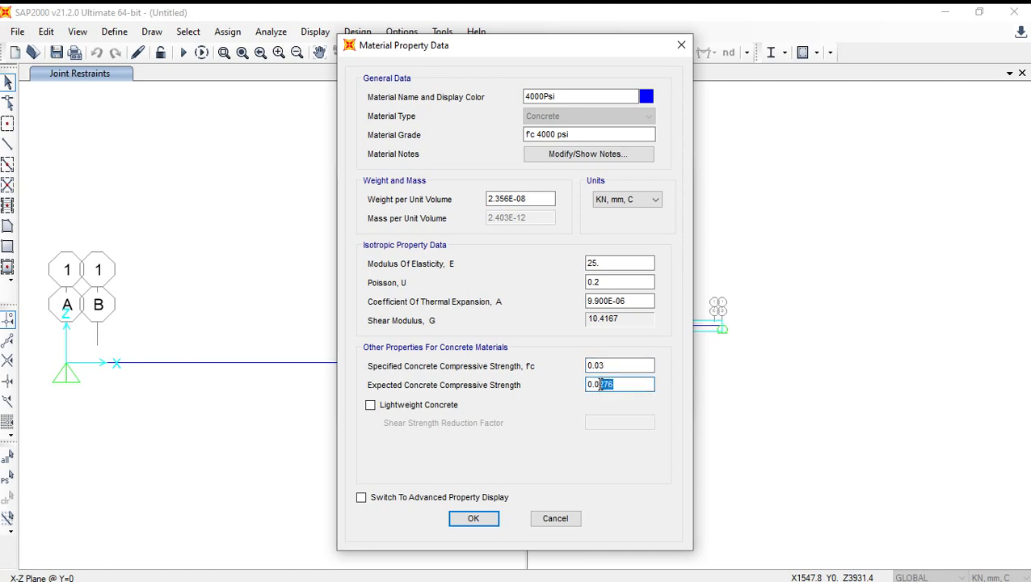
left_click(602, 366)
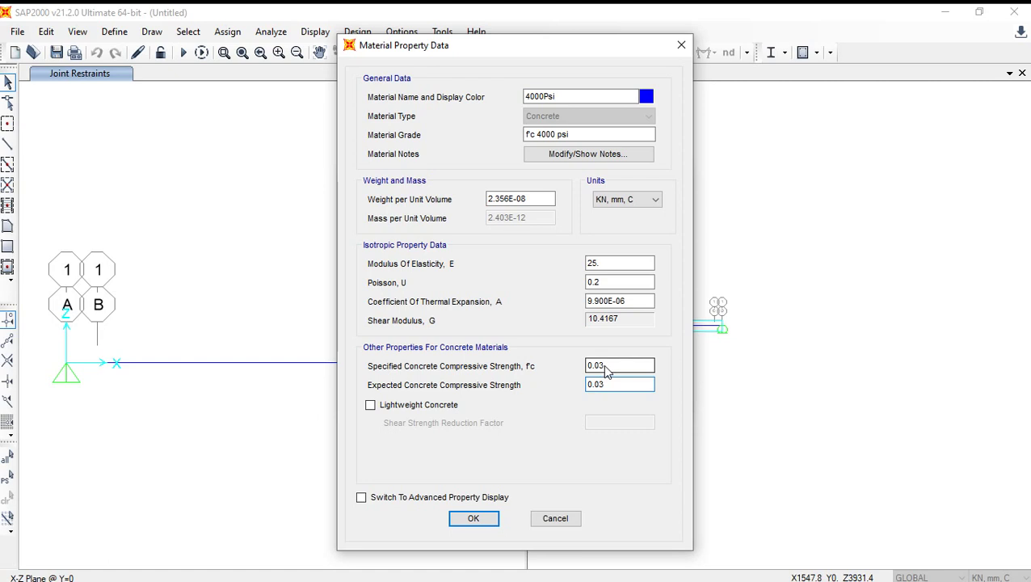
- Verify the strengths read 30 N/mm² against Excel cell B11 and accept the material
left_click(636, 204)
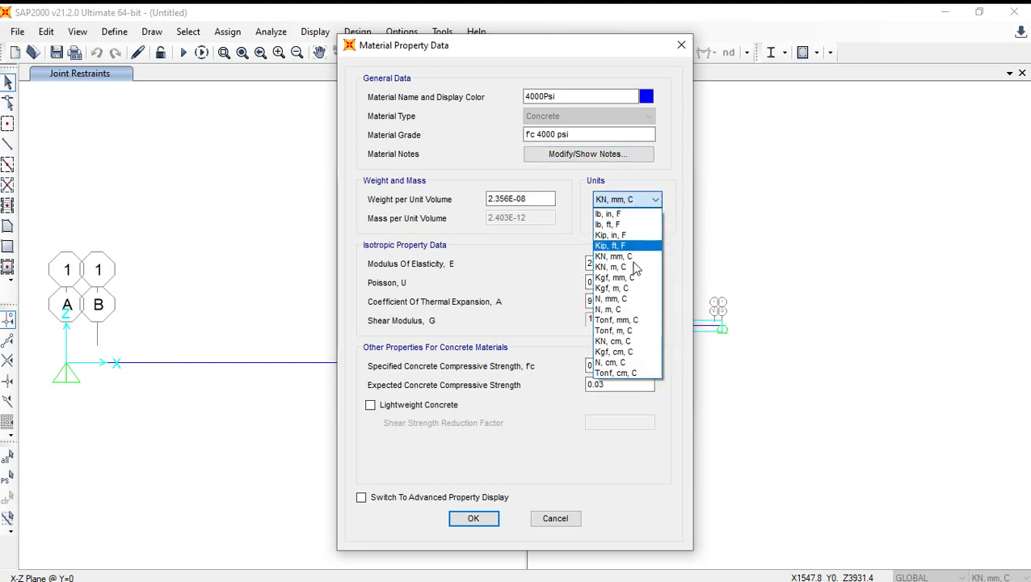
left_click(630, 300)
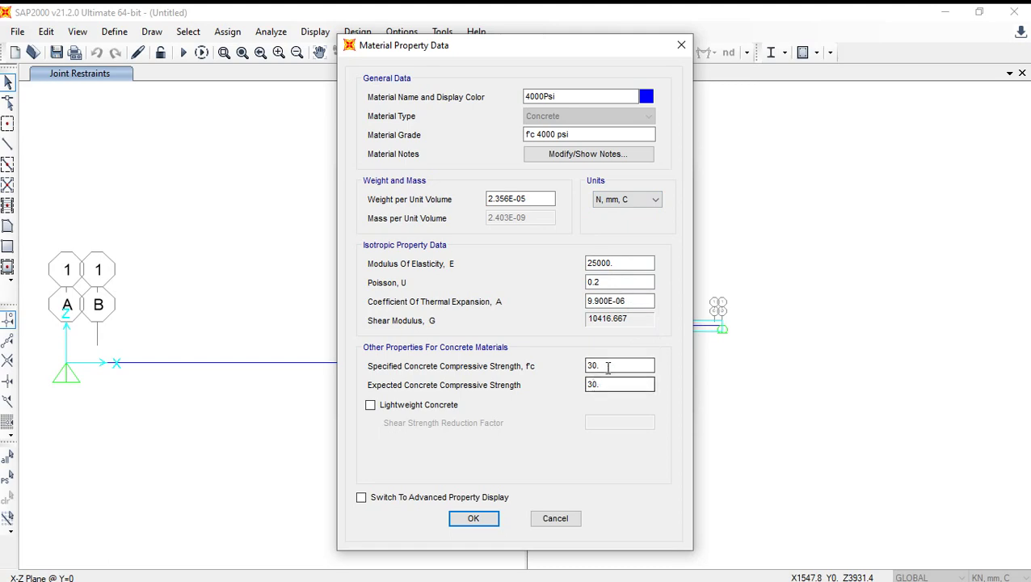
left_click(481, 572)
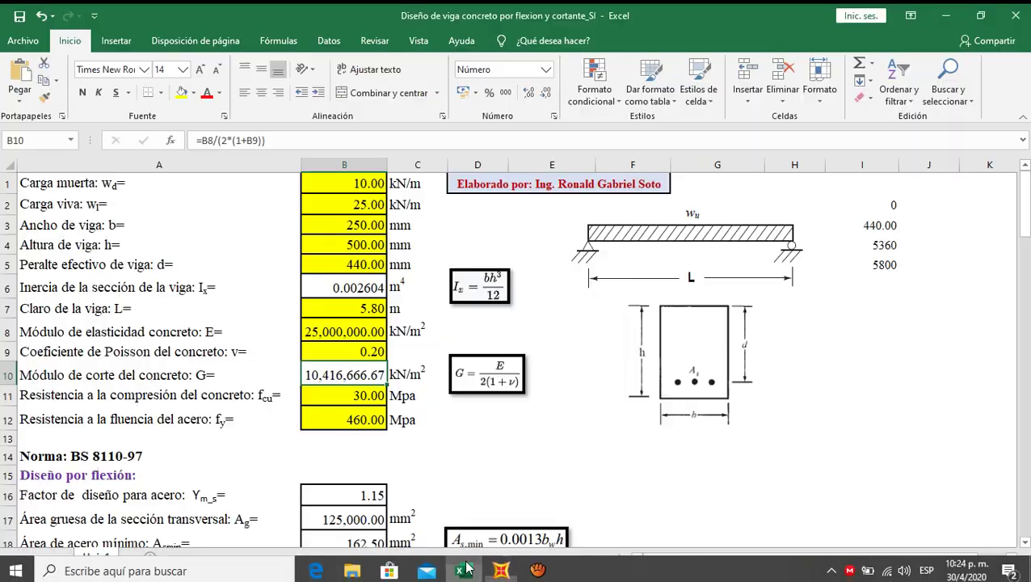
left_click(344, 396)
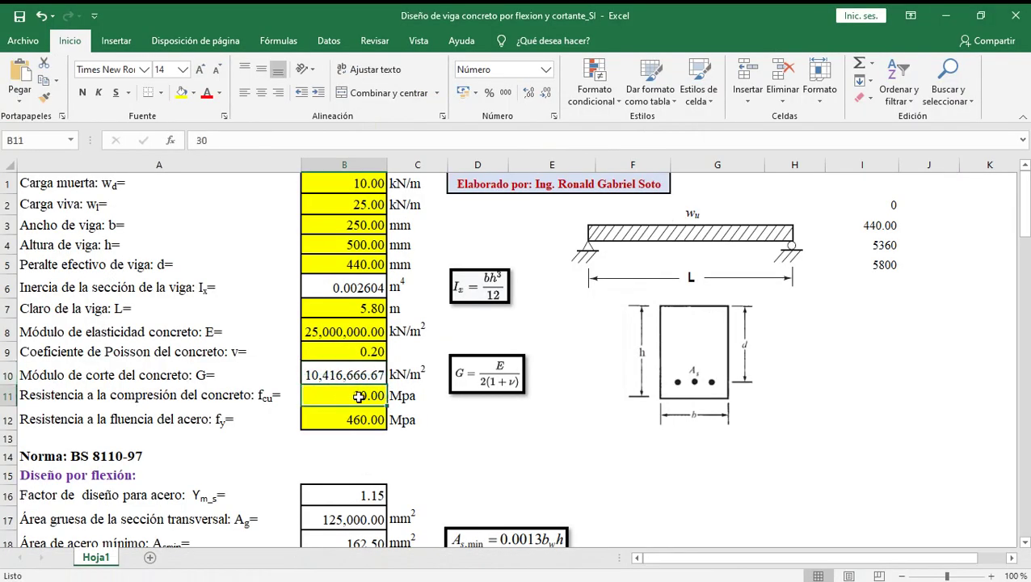
left_click(501, 572)
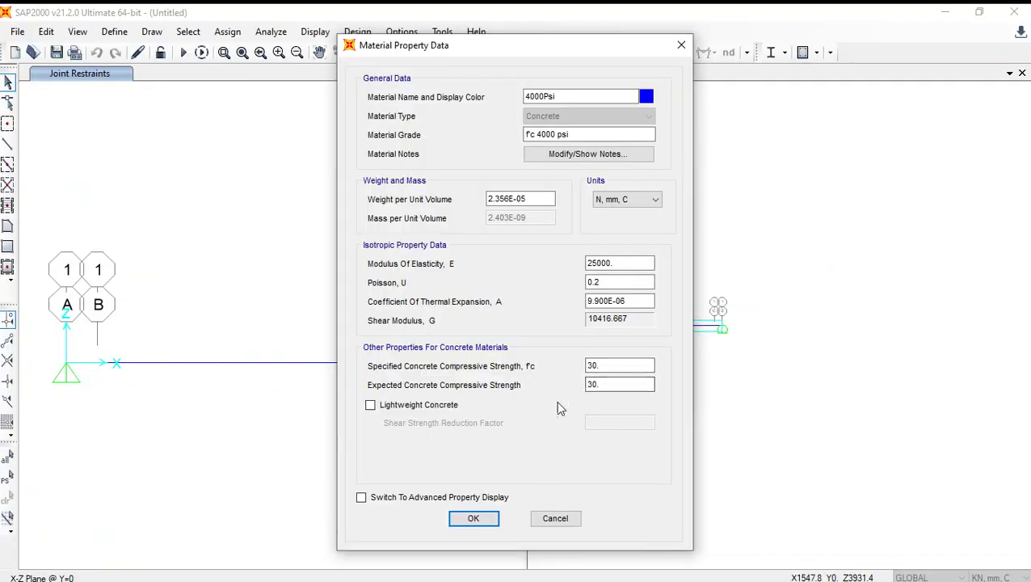
left_click(473, 519)
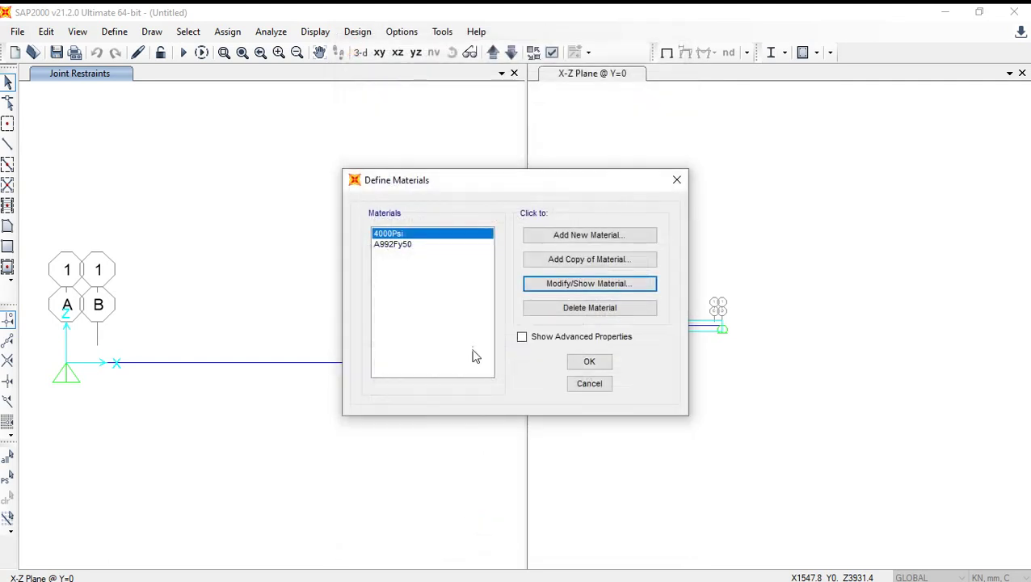
- Add a new Rebar-type material, creating A615Gr60
left_click(563, 235)
left_click(495, 280)
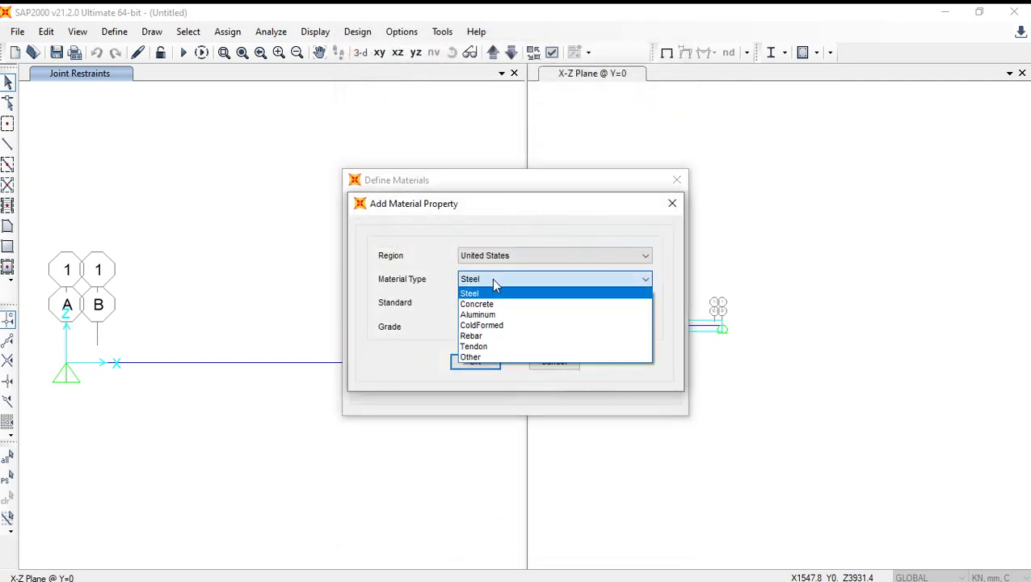
left_click(490, 336)
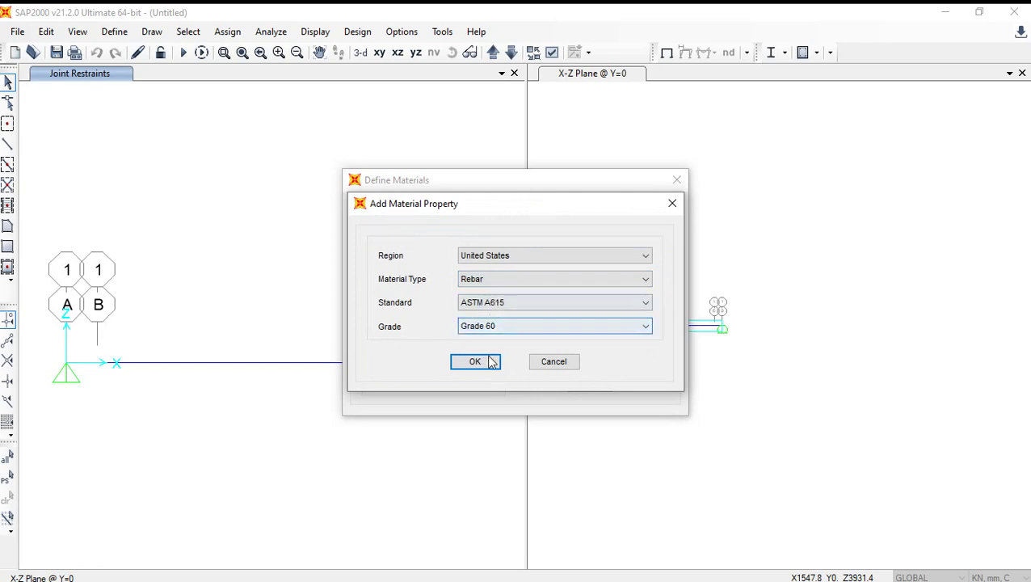
left_click(479, 362)
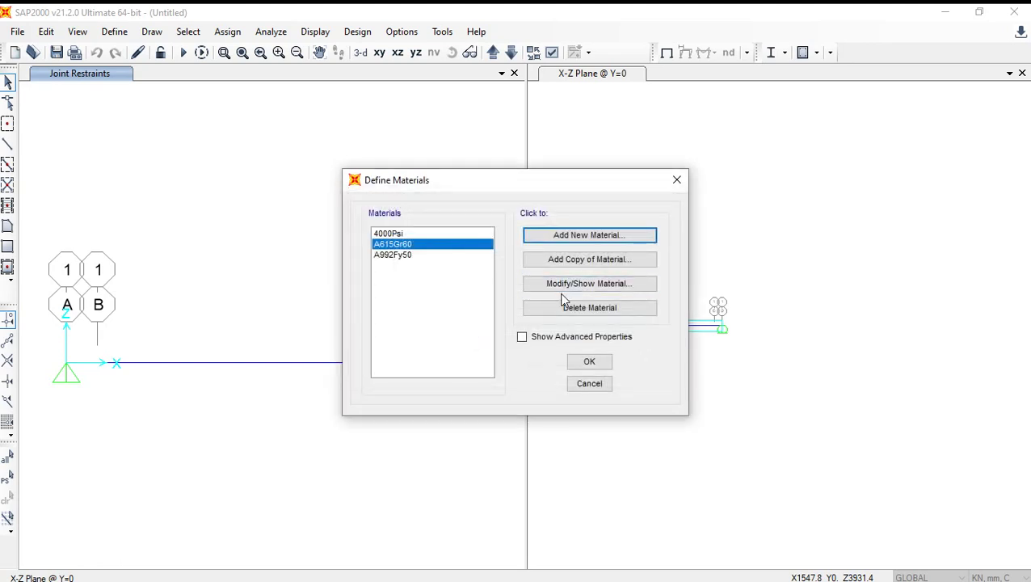
- Set A615Gr60's minimum yield stress to 460, matching Excel fy in B12, and close
left_click(564, 287)
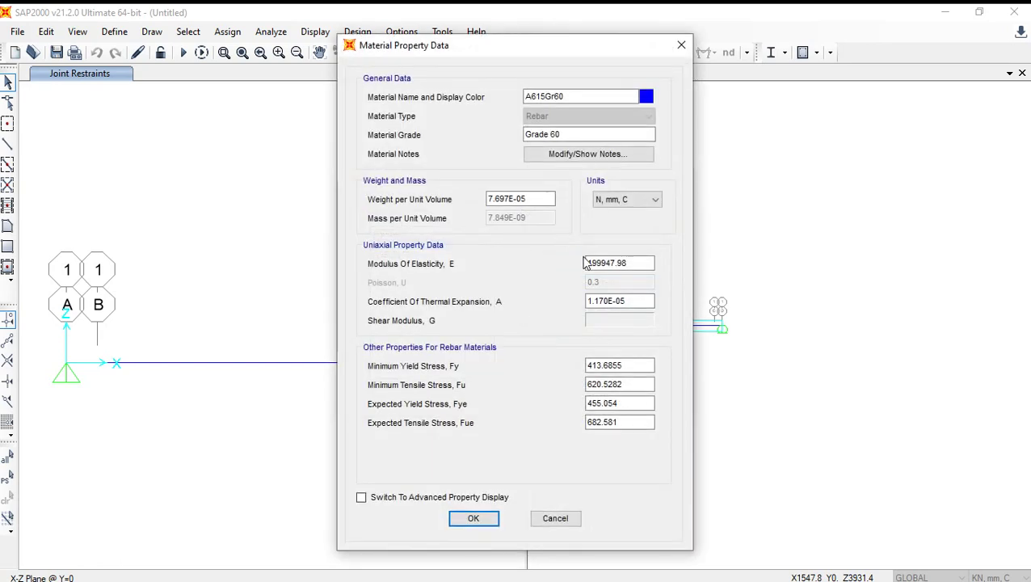
double_click(618, 365)
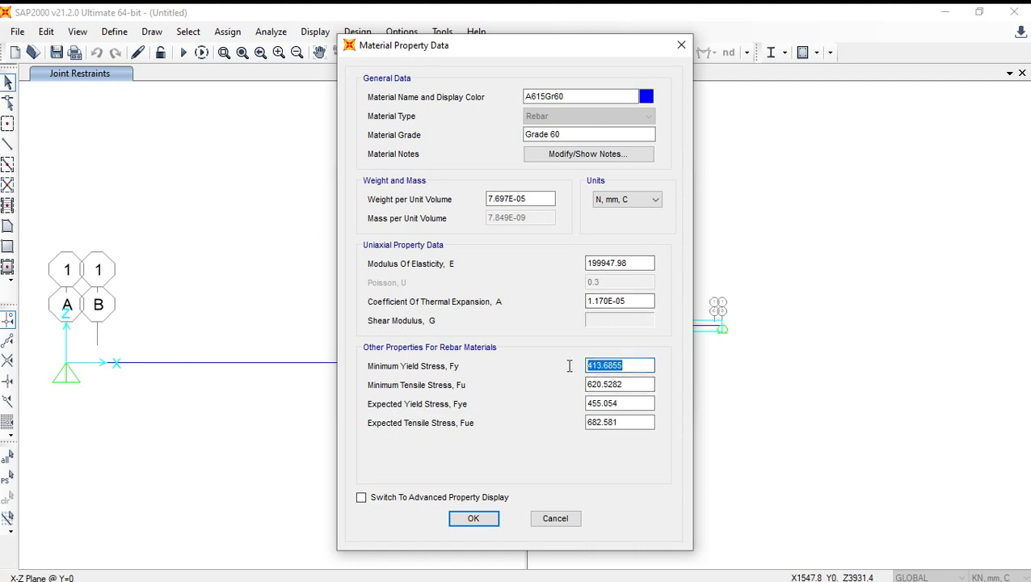
type("460")
left_click(469, 574)
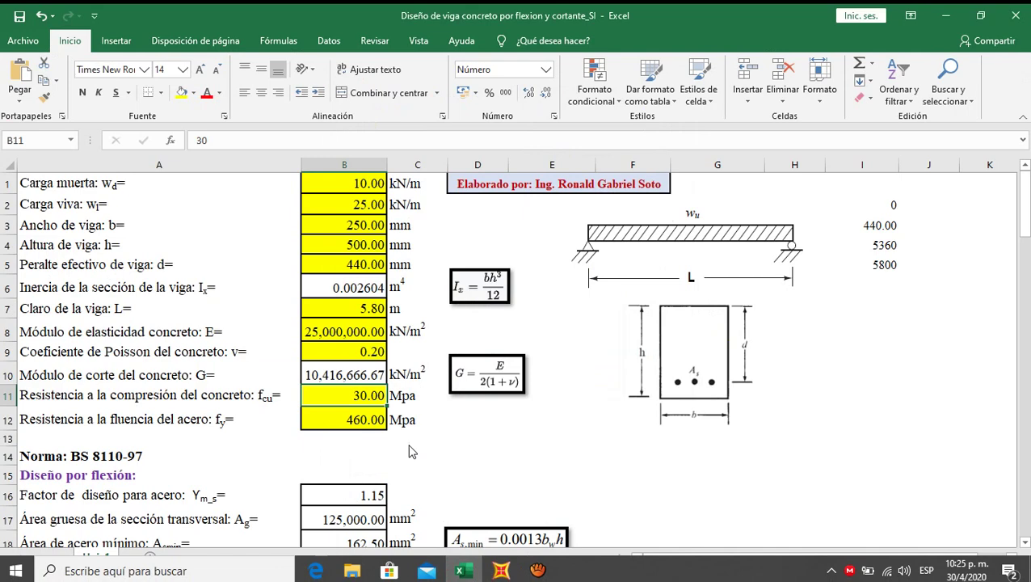
left_click(369, 429)
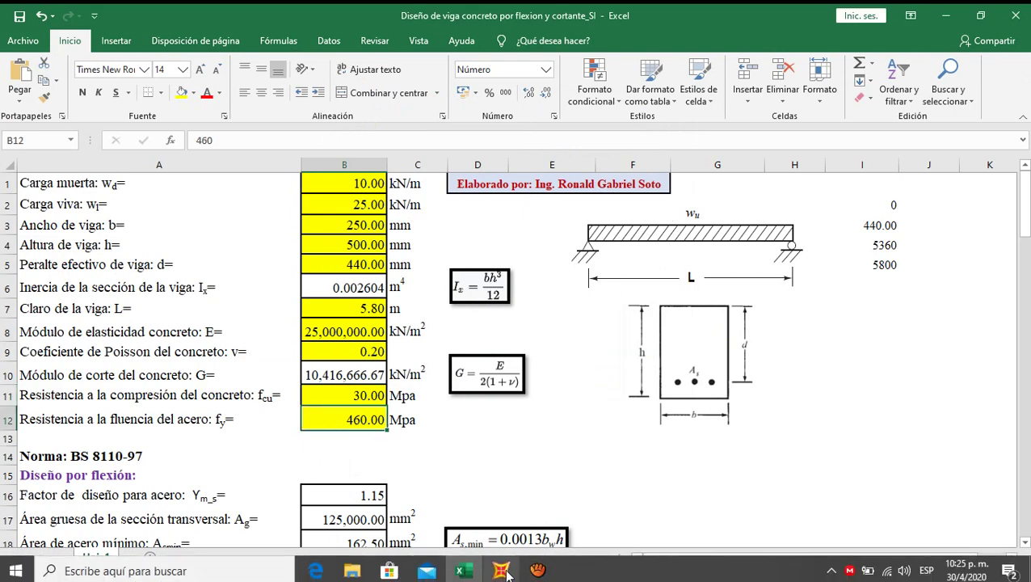
left_click(503, 571)
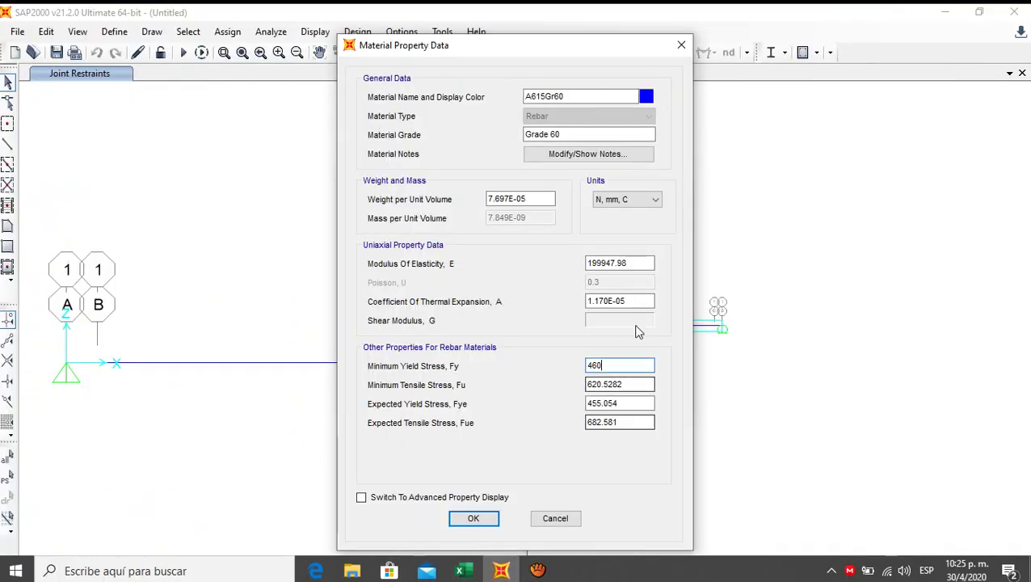
left_click(477, 518)
left_click(580, 362)
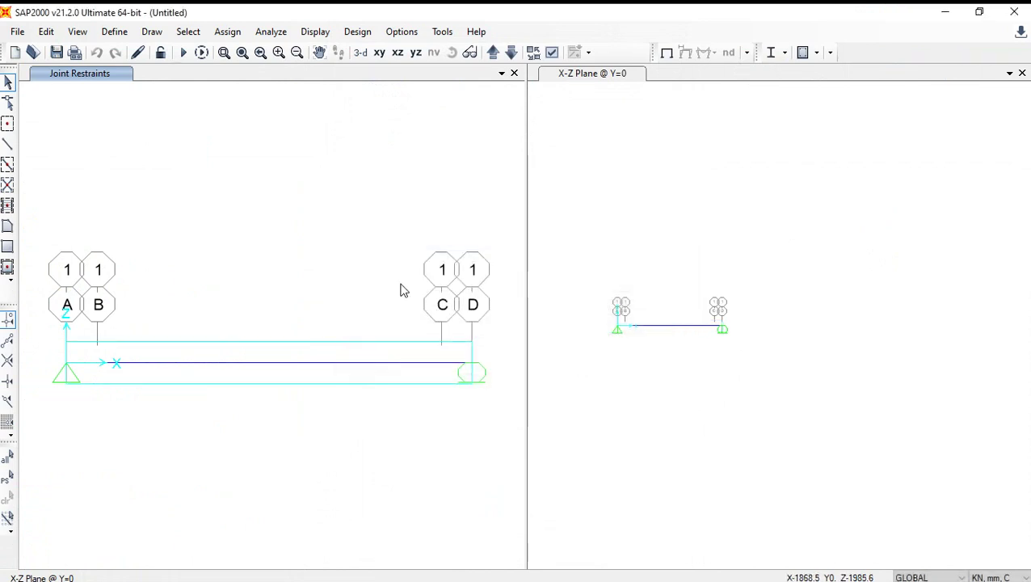
- Set the DEAD load pattern's self-weight multiplier to 0
left_click(115, 31)
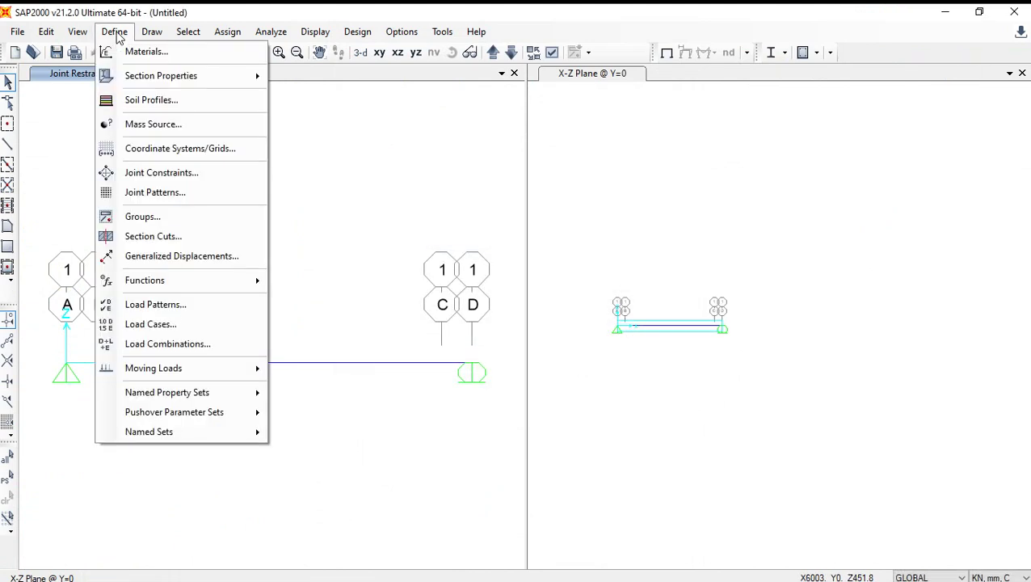
left_click(165, 306)
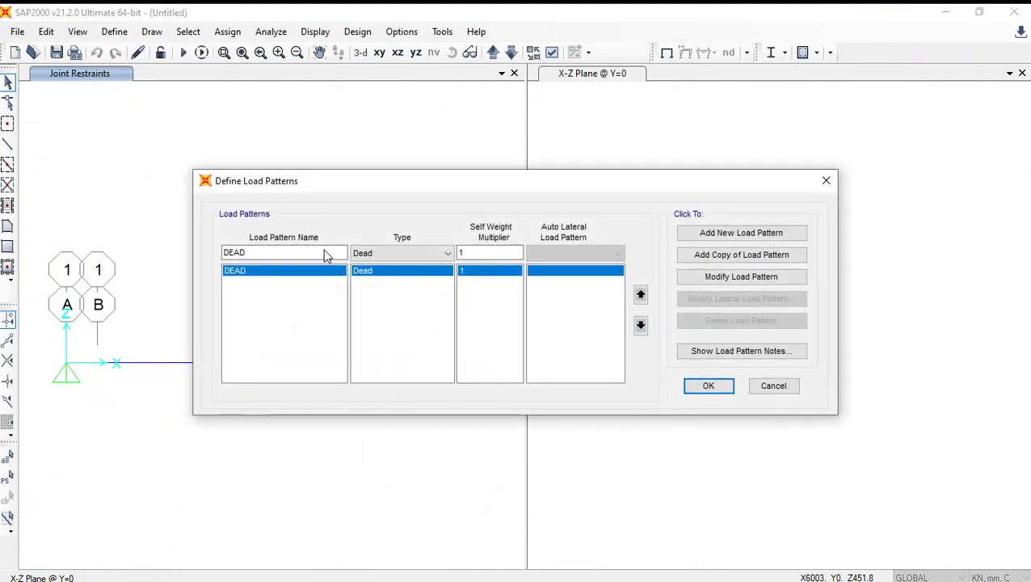
left_click(478, 253)
double_click(479, 253)
type("0")
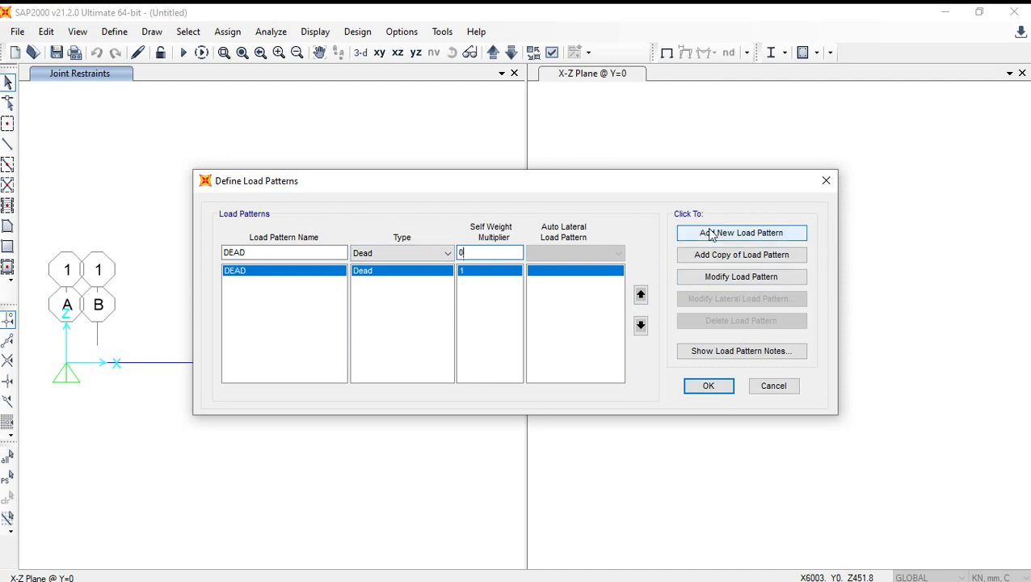
left_click(720, 277)
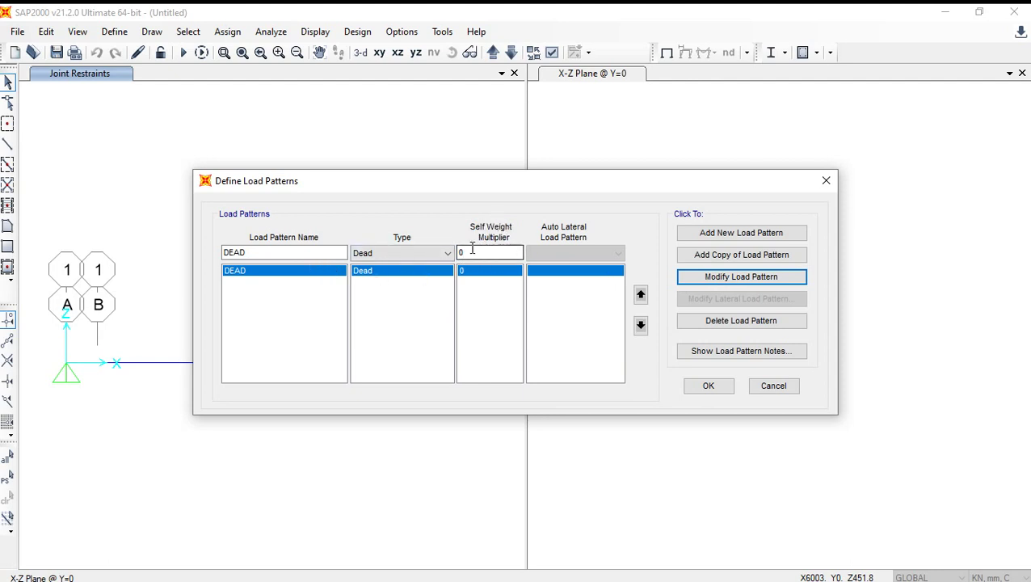
- Add dead load pattern CM and live load pattern CV, both with multiplier 0
left_click(257, 252)
type("CM")
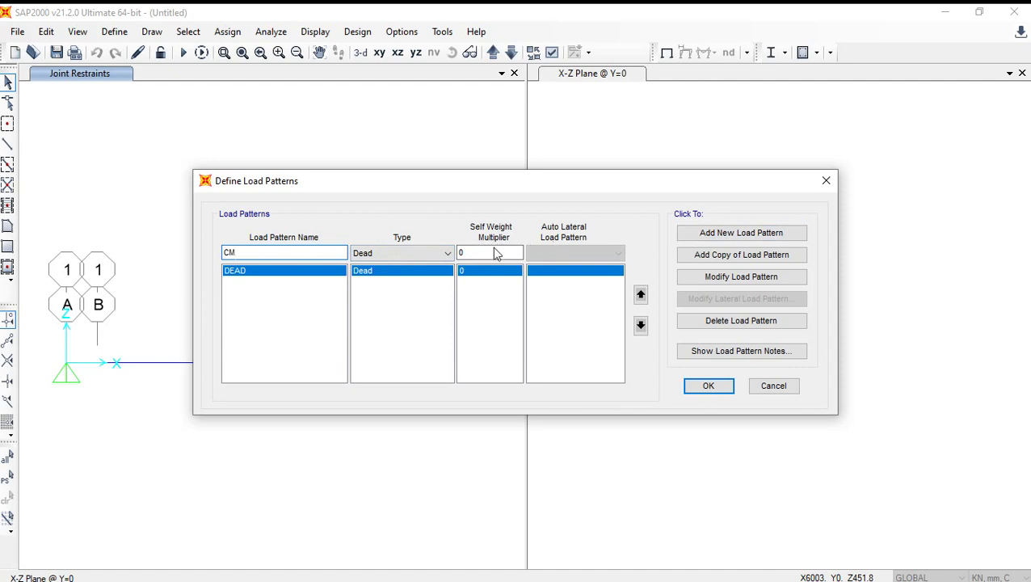
left_click(705, 240)
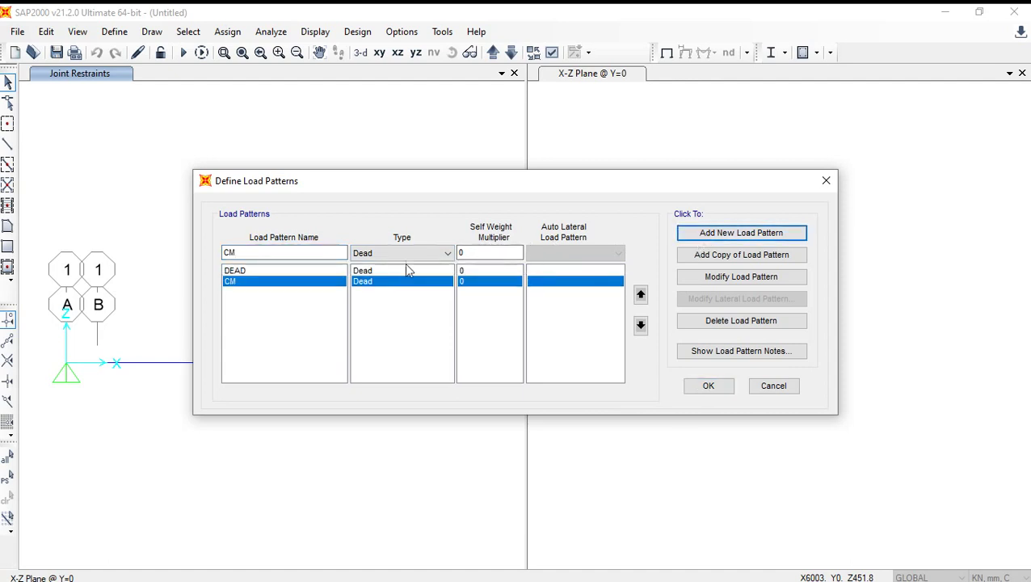
left_click_drag(243, 252, 196, 250)
type("CV")
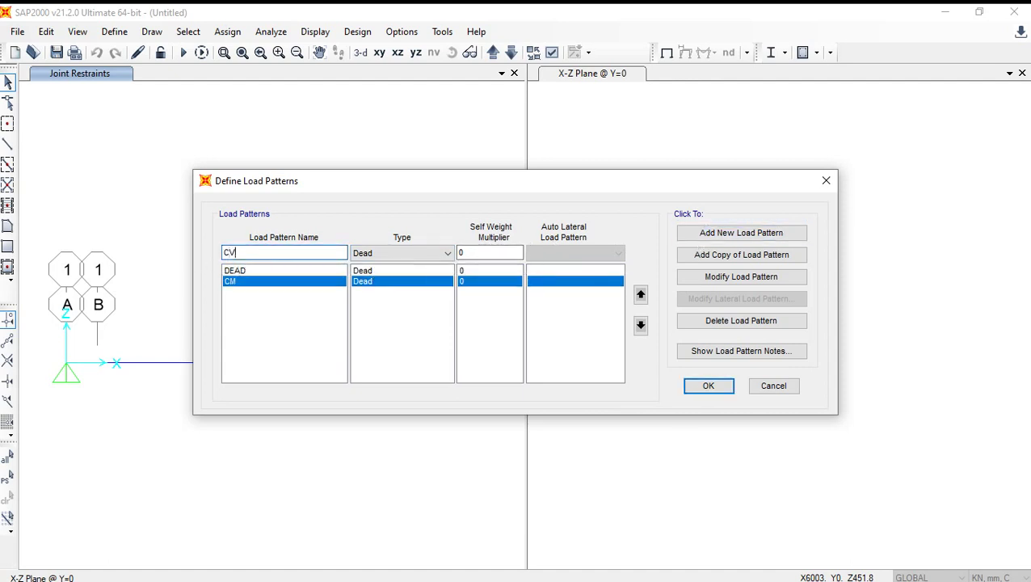
left_click(380, 253)
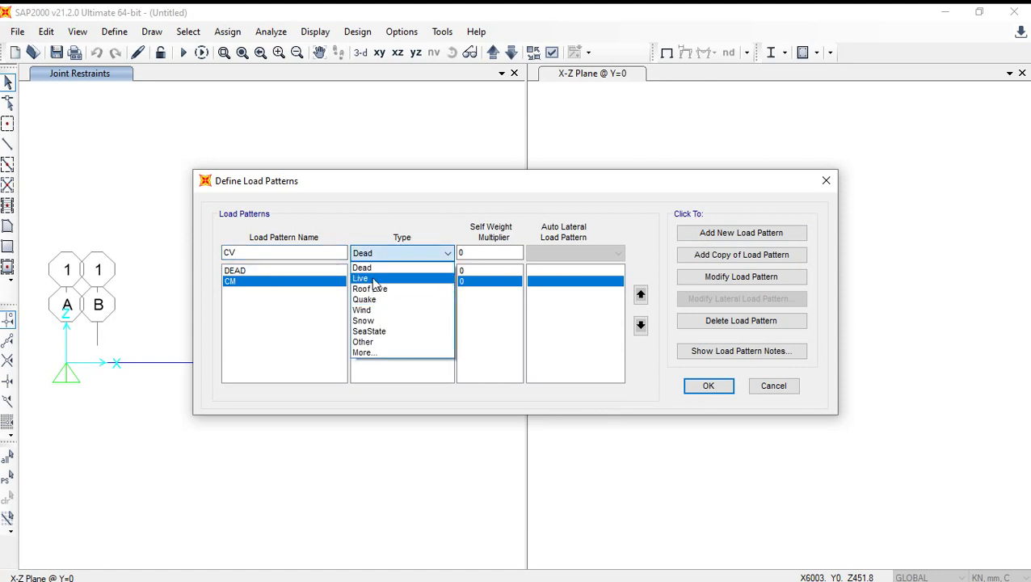
left_click(374, 283)
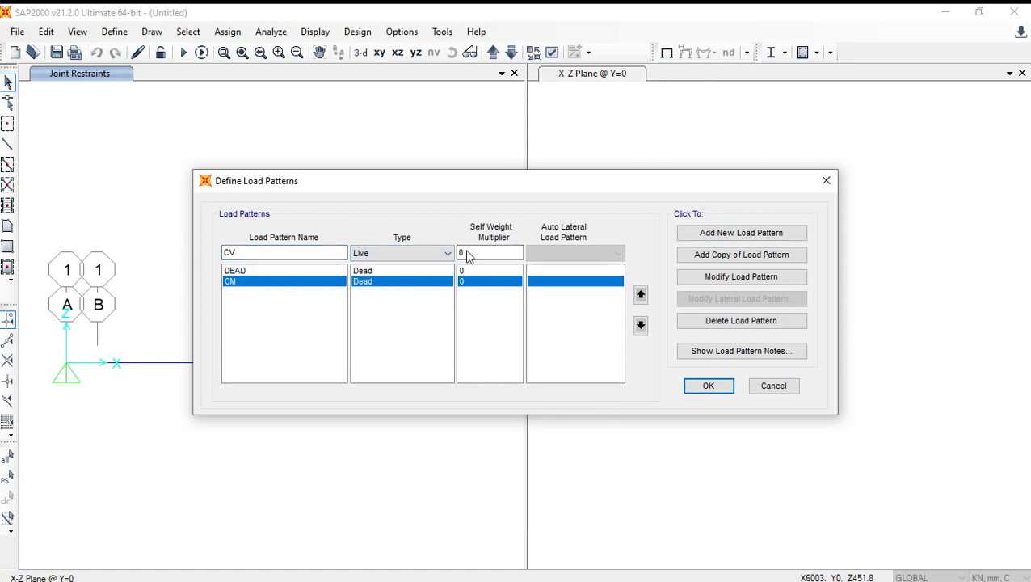
left_click(680, 233)
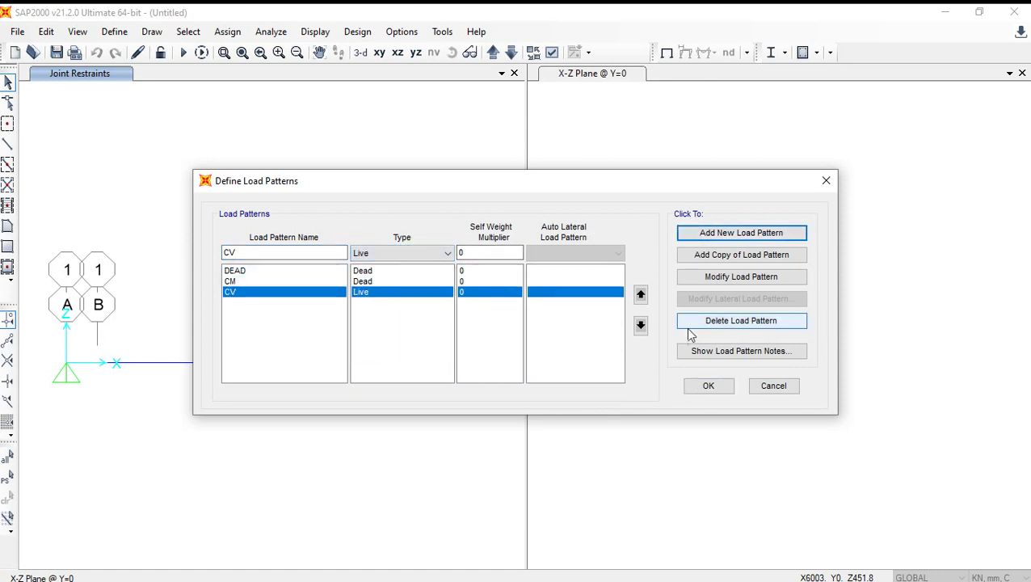
left_click(695, 385)
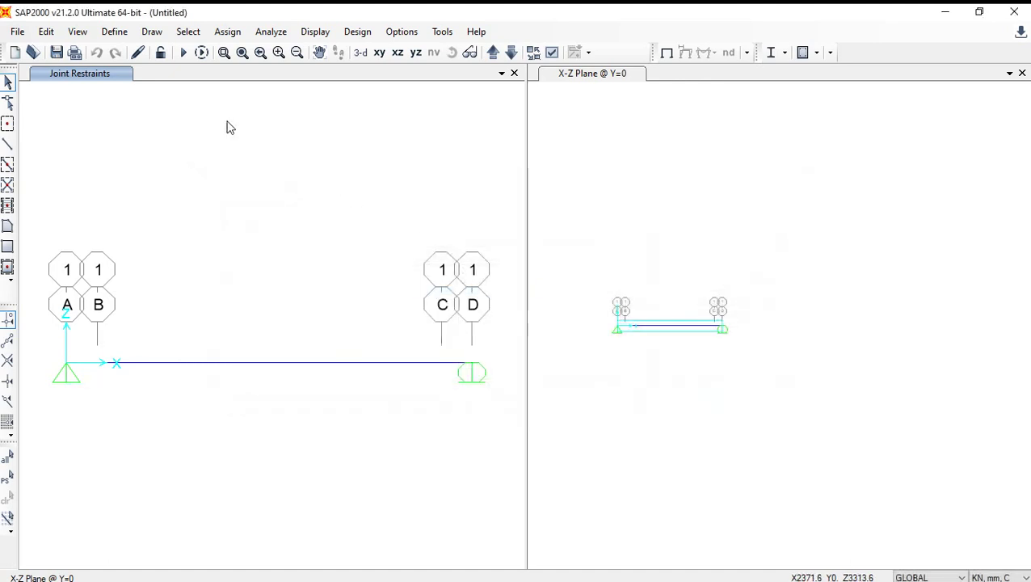
- Start a new rectangular concrete frame section named VIGA
left_click(115, 33)
mouse_move(161, 76)
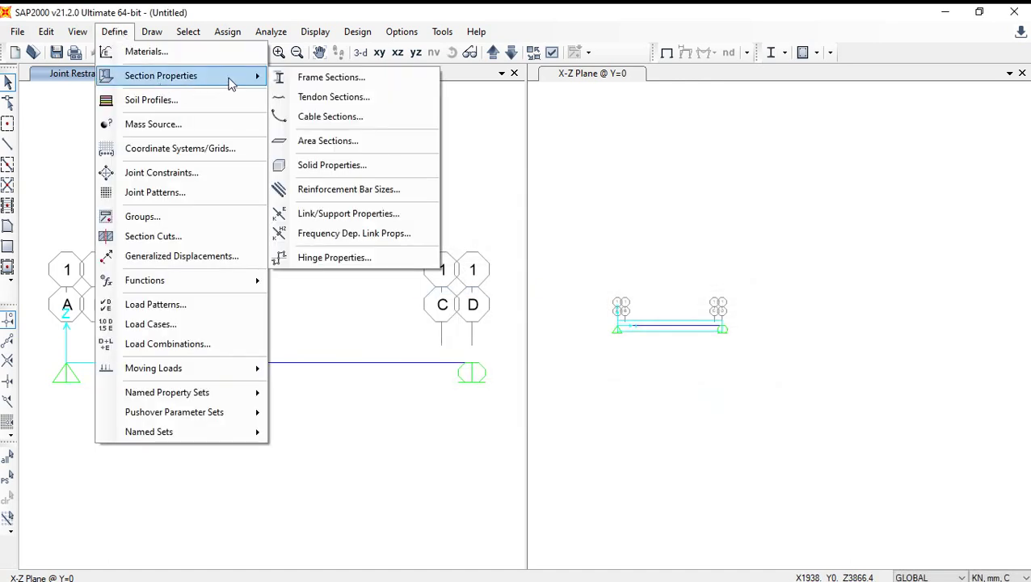
left_click(294, 81)
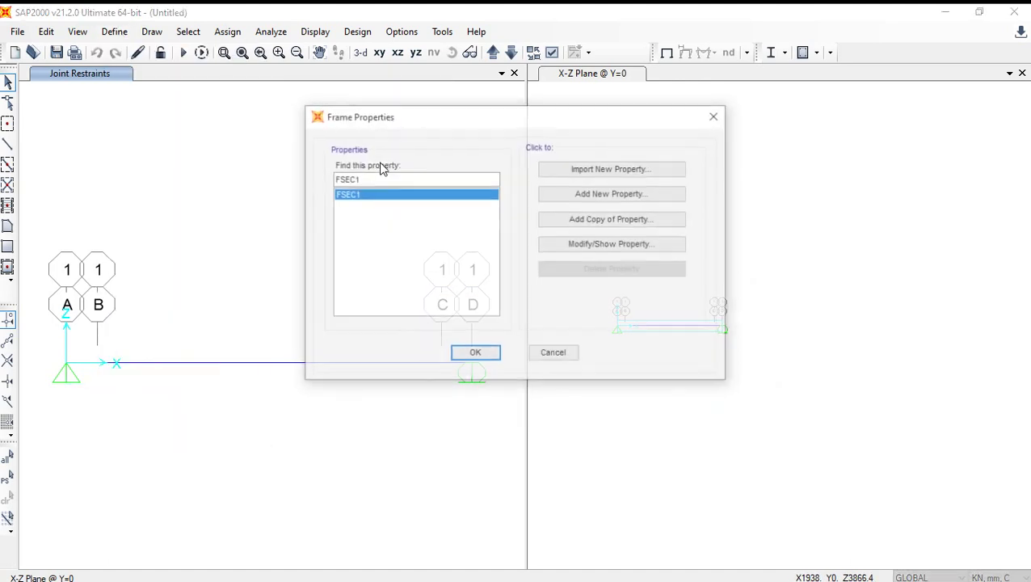
left_click(588, 196)
left_click(576, 141)
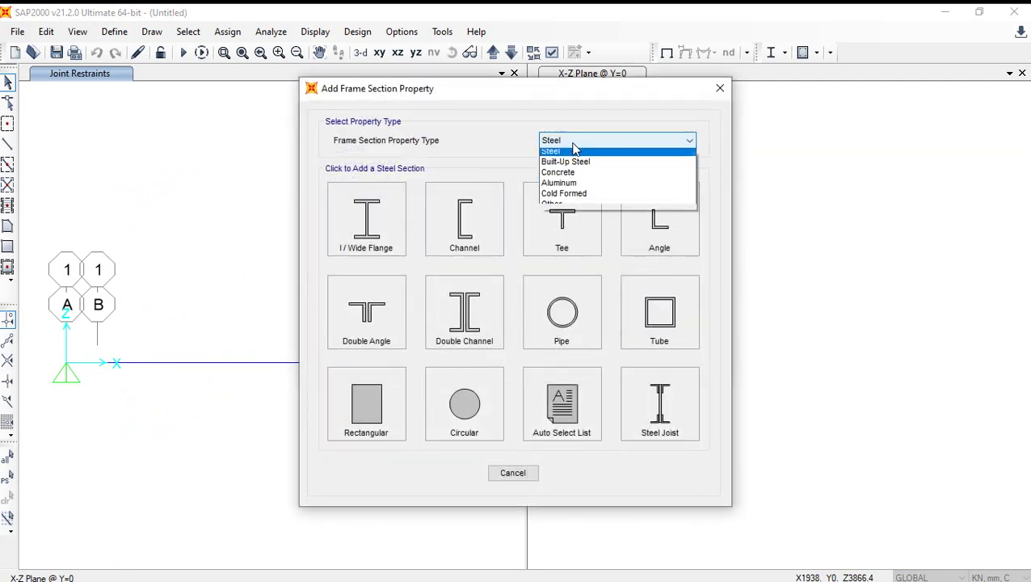
left_click(570, 179)
left_click(376, 223)
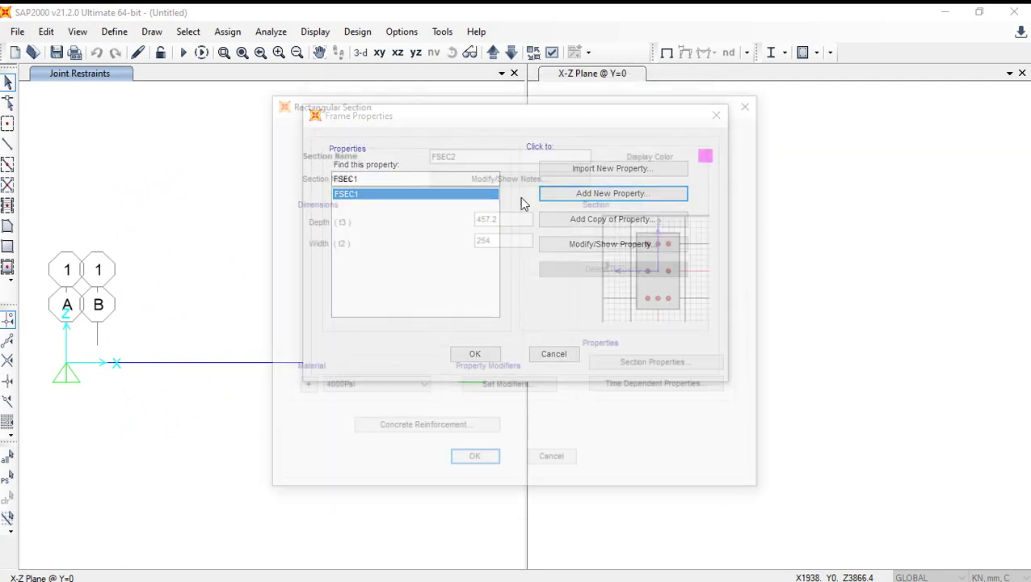
double_click(477, 156)
type("VIGA")
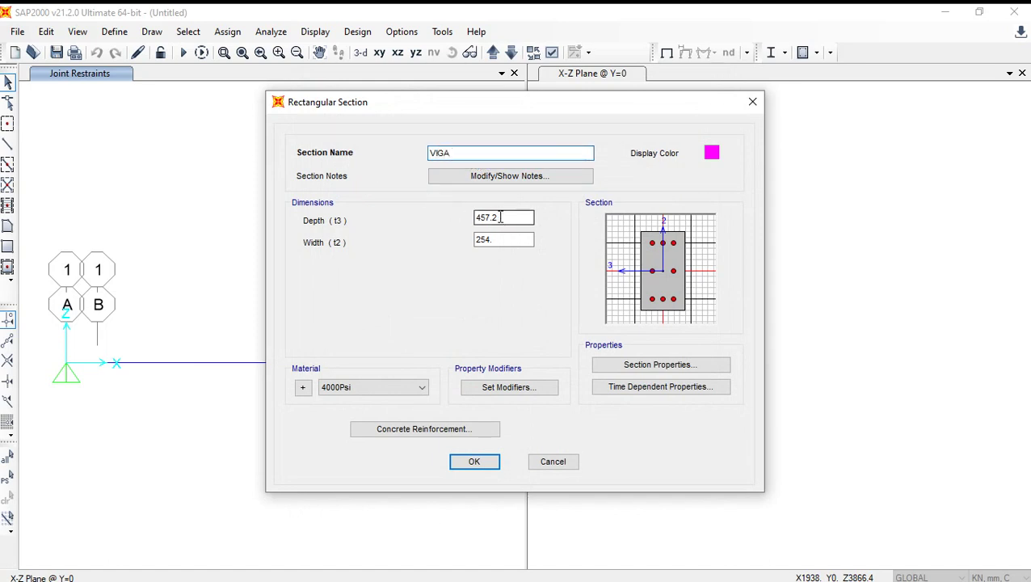
- Give VIGA a depth of 500 mm and width of 250 mm from the Excel sheet
left_click(498, 217)
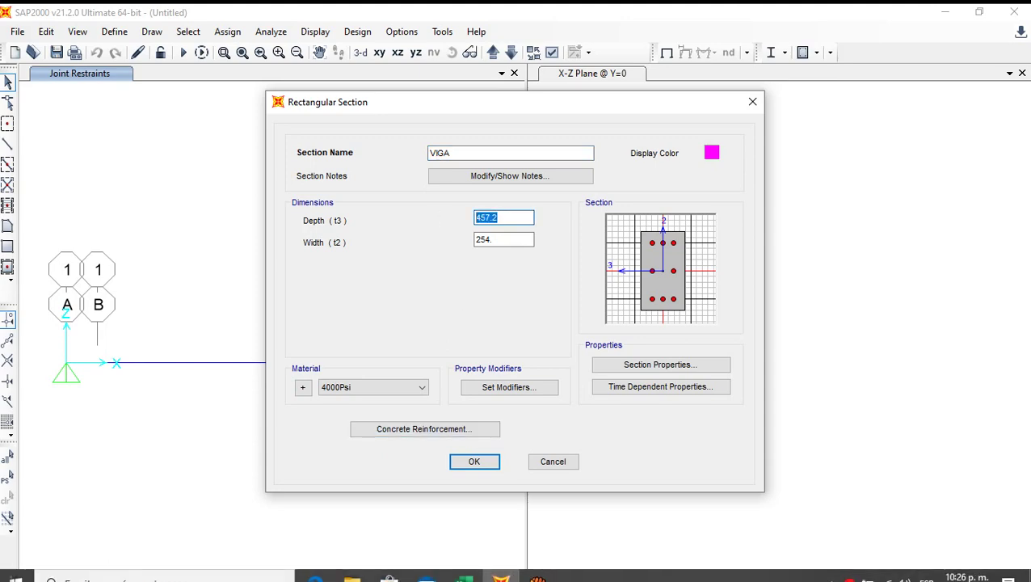
left_click(460, 570)
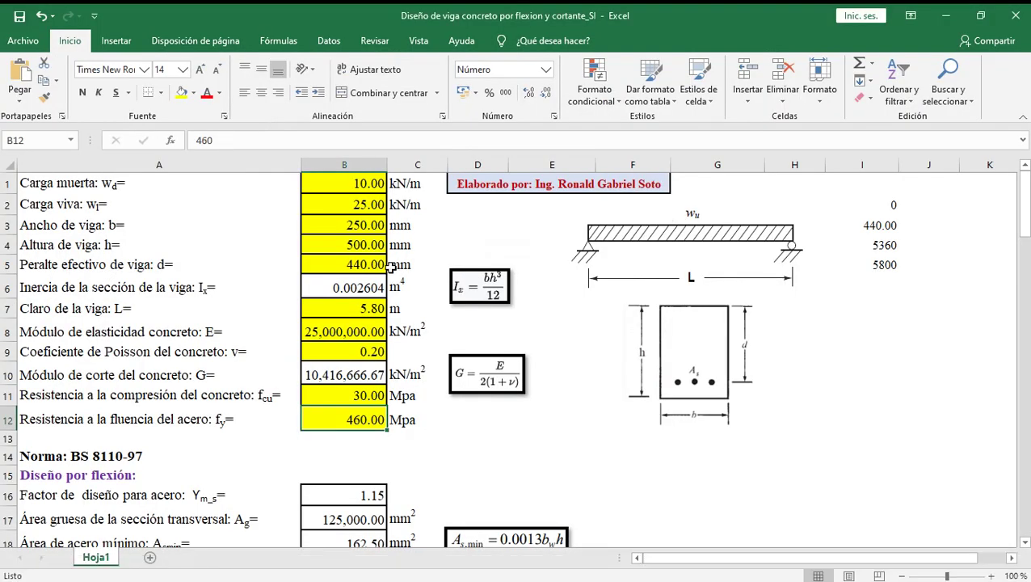
left_click(365, 243)
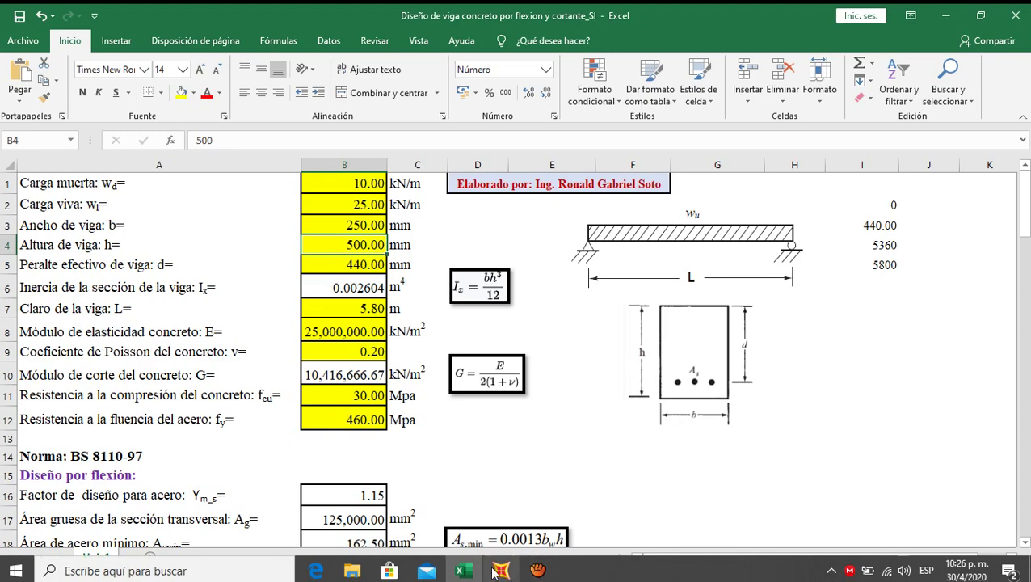
left_click(501, 571)
type("500")
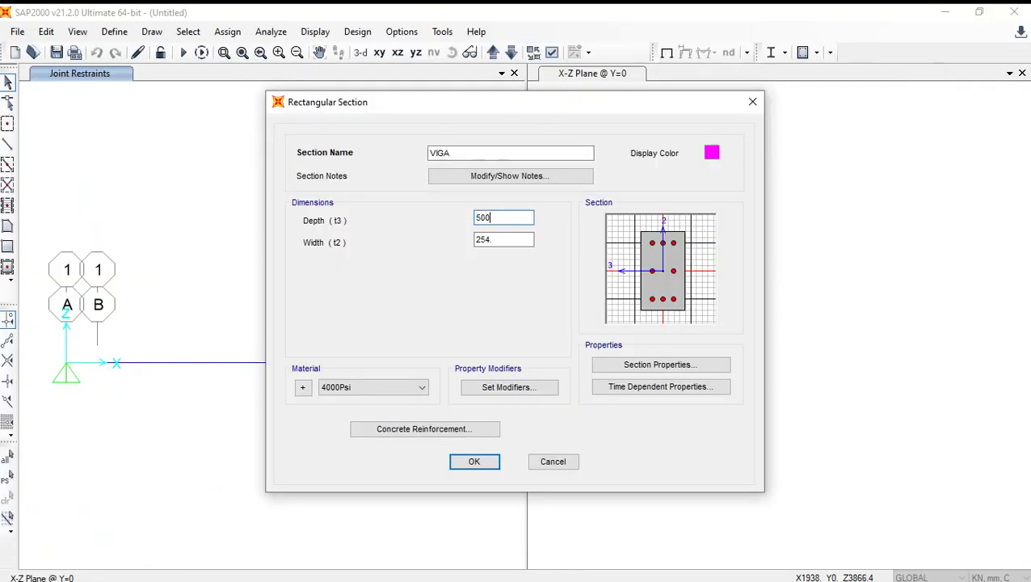
left_click_drag(518, 239, 404, 240)
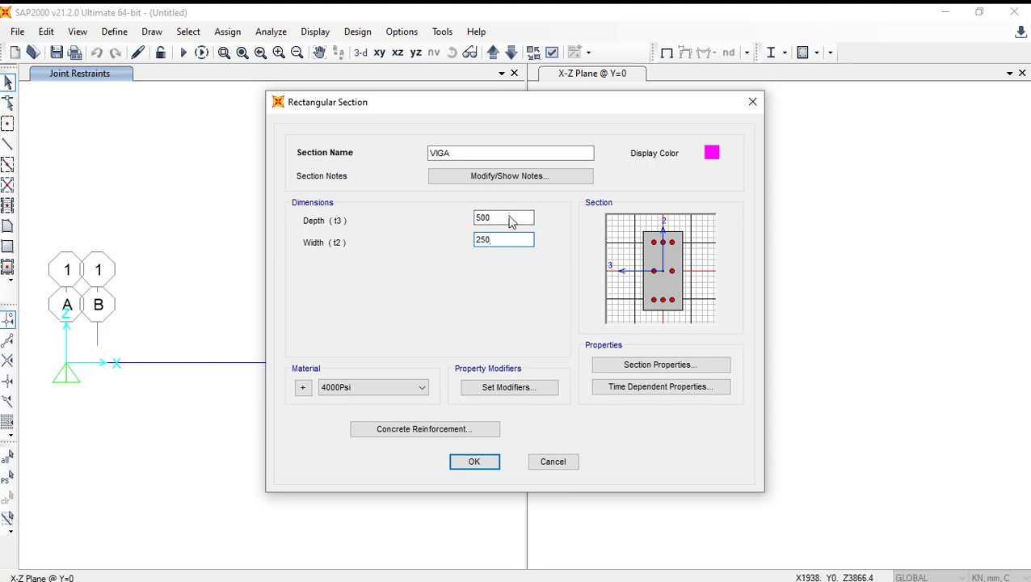
- Set VIGA's reinforcement to Beam (M3 Design Only) with 60 mm covers and confirm
left_click(462, 433)
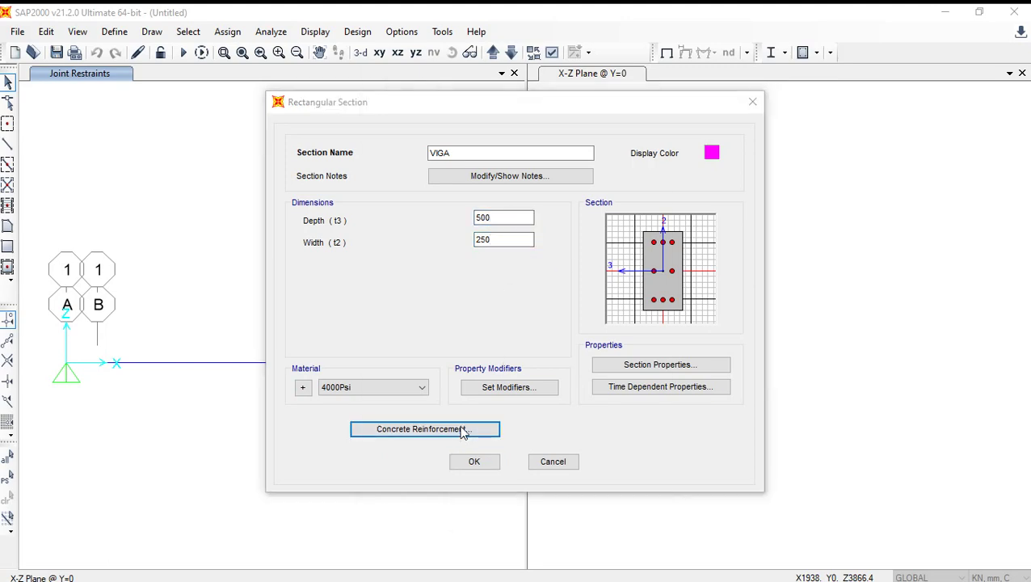
left_click(416, 194)
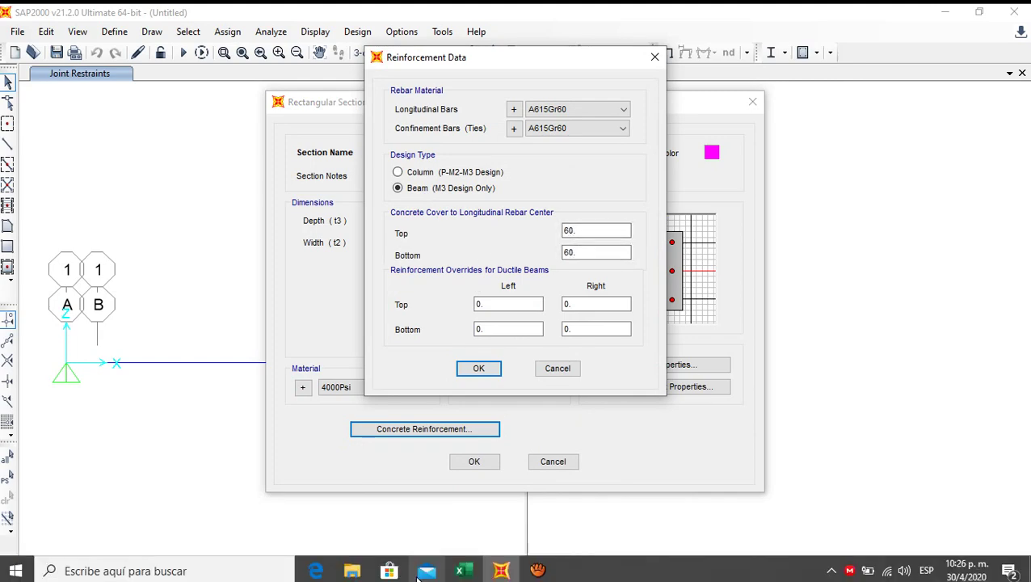
left_click(459, 571)
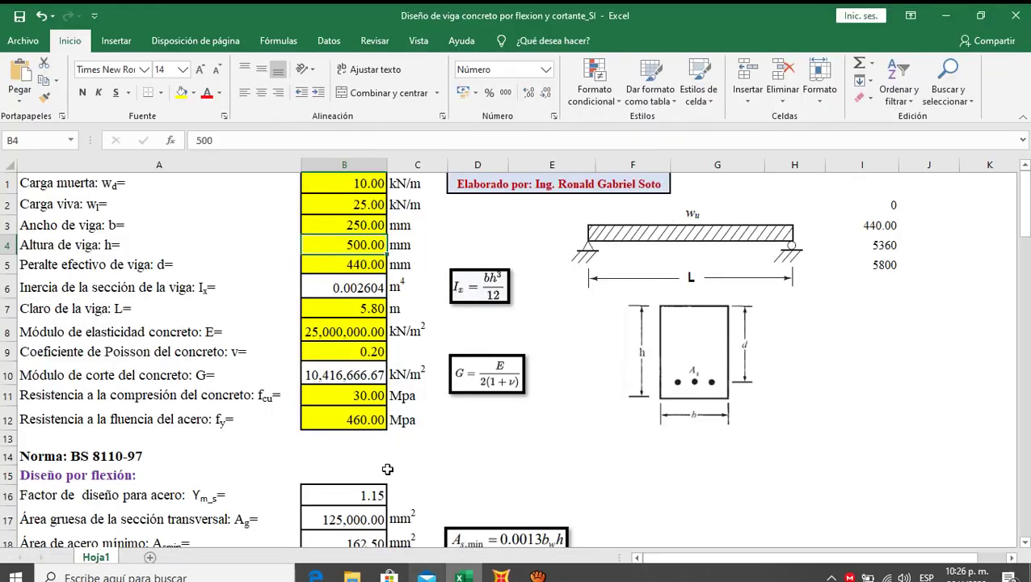
left_click(354, 264)
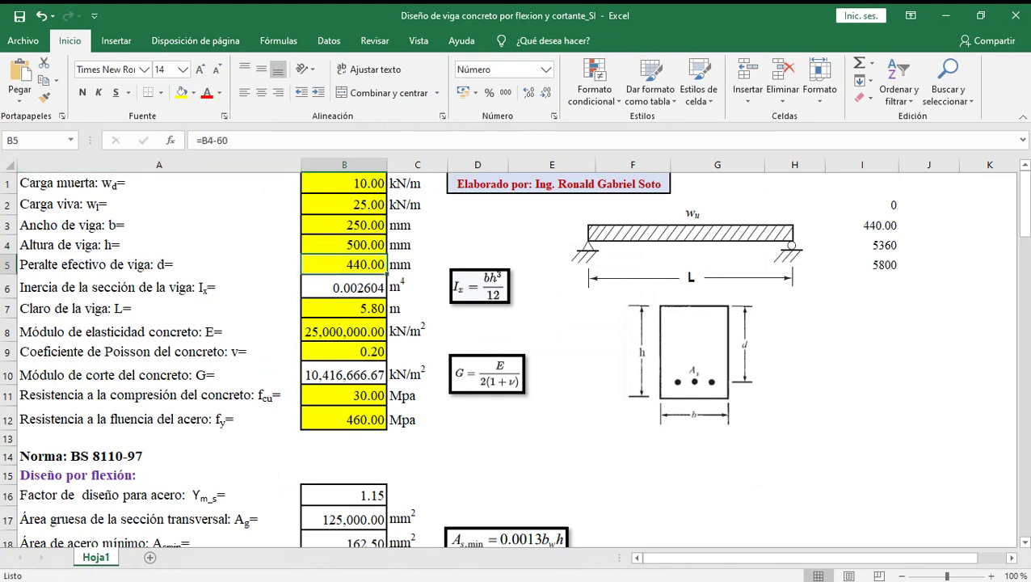
left_click(501, 571)
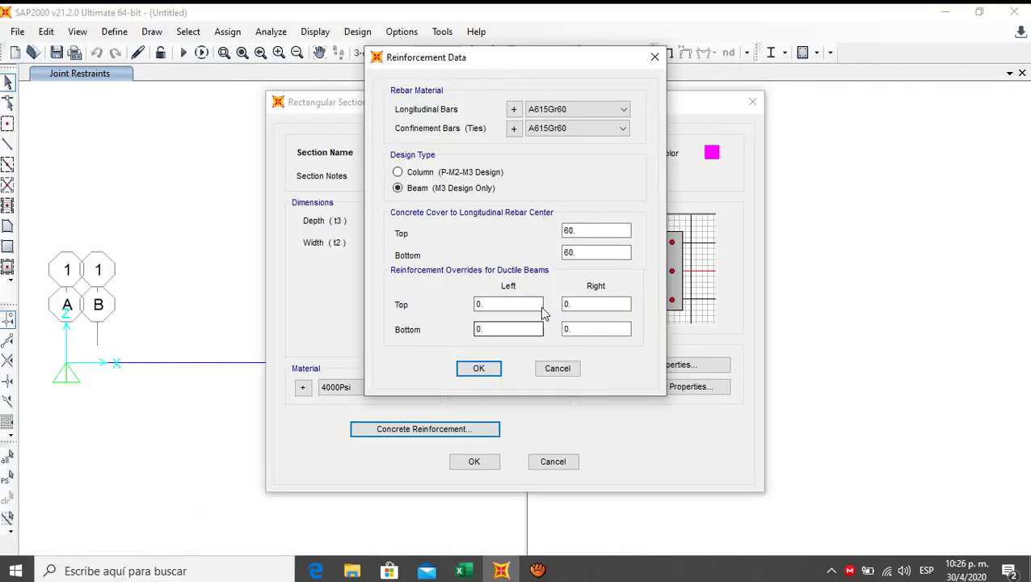
left_click(492, 367)
left_click(477, 461)
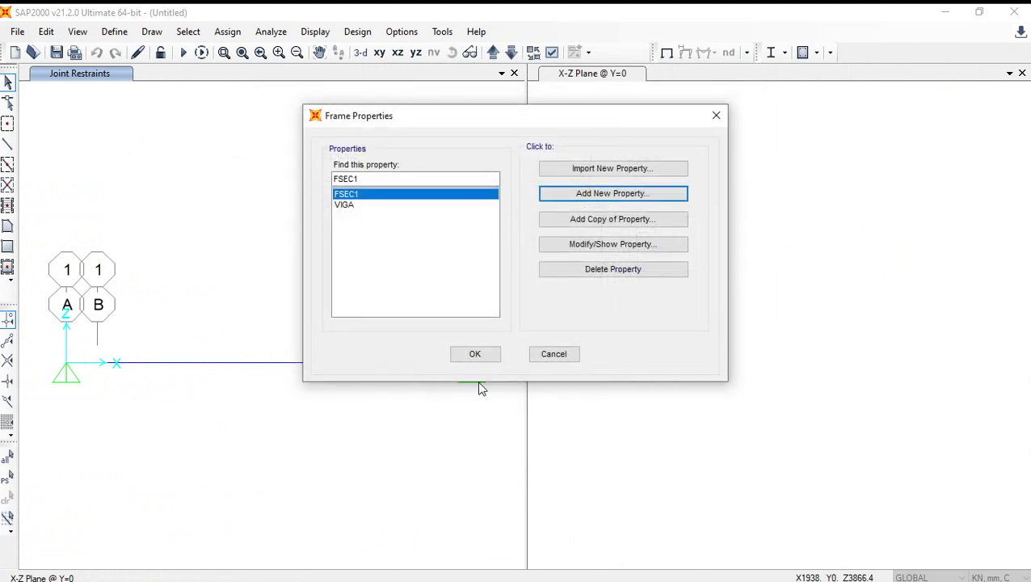
- Assign the VIGA section to the three beam frames on spans A–B, B–C and C–D
left_click(475, 354)
left_click_drag(503, 333, 28, 426)
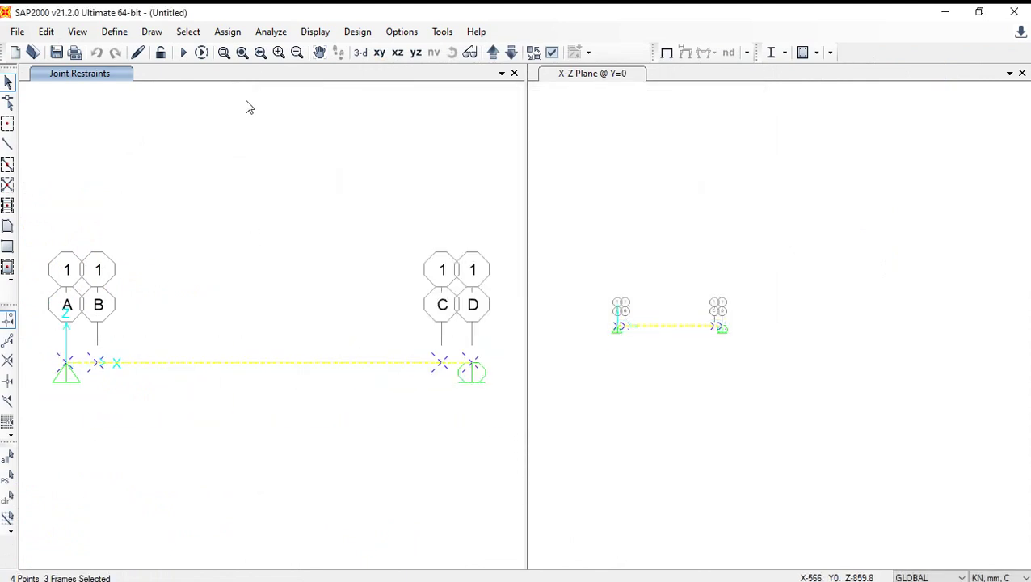
left_click(225, 32)
mouse_move(250, 71)
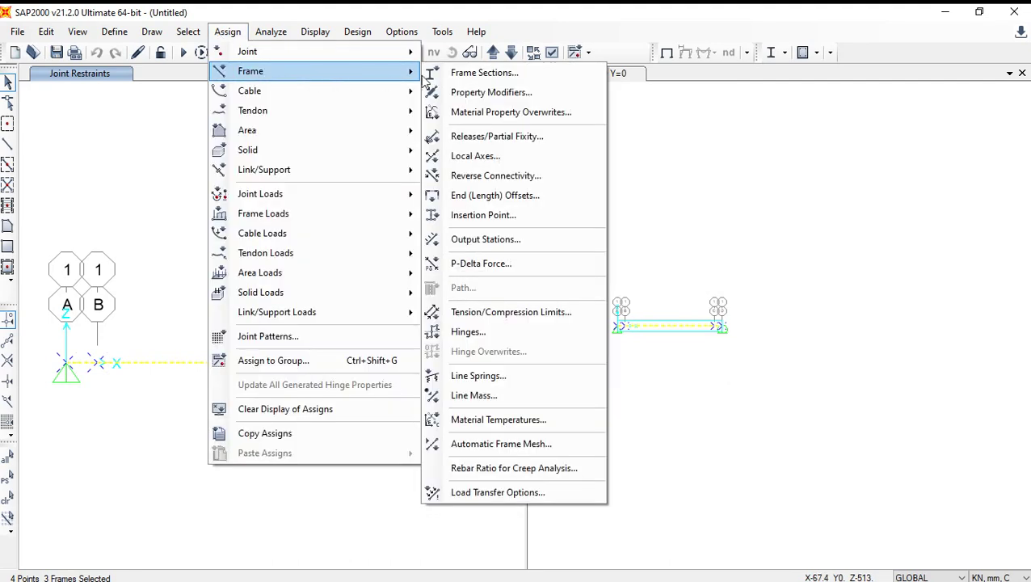
left_click(446, 72)
left_click(436, 196)
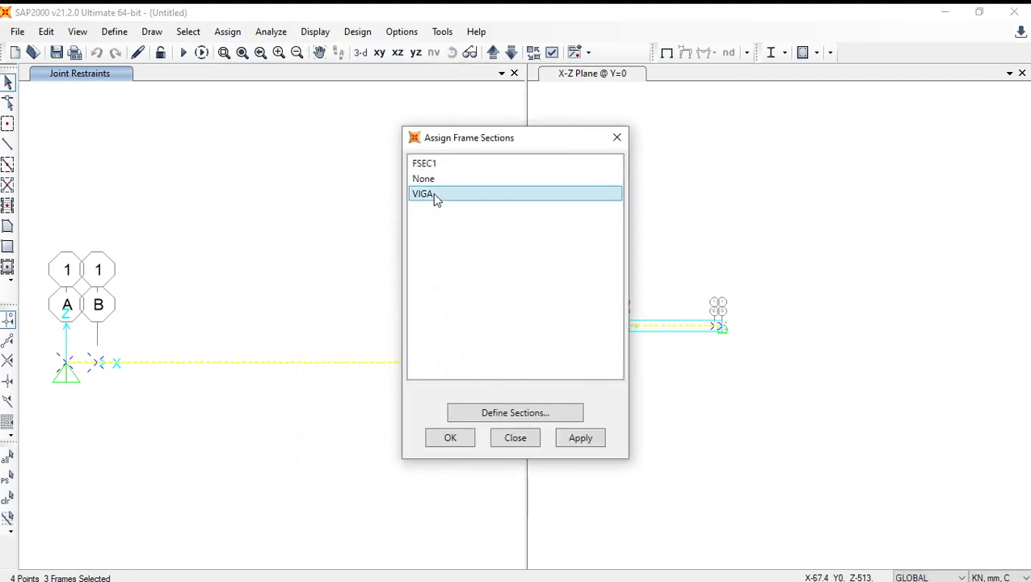
left_click(576, 437)
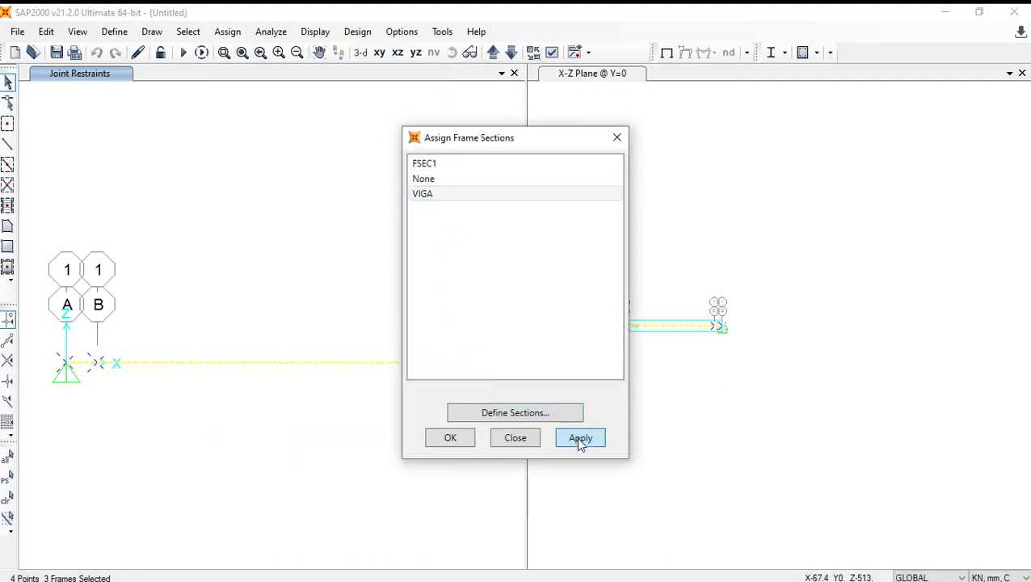
left_click(450, 439)
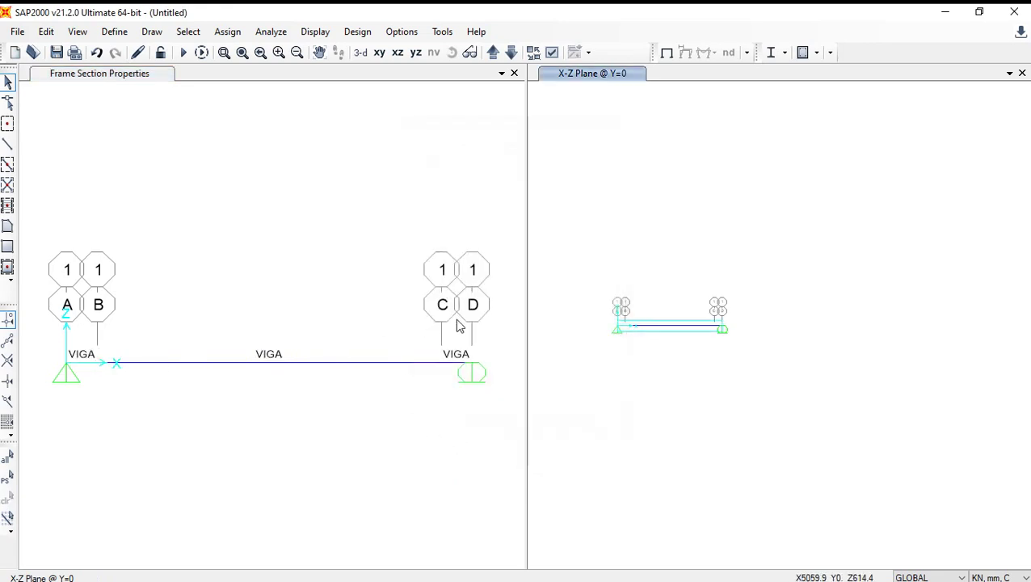
left_click_drag(513, 307, 48, 448)
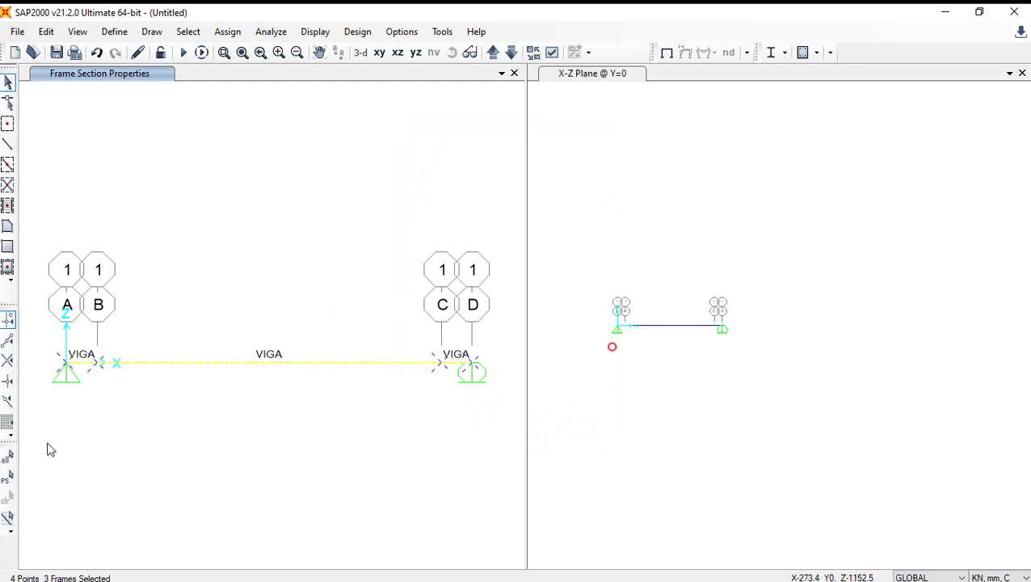
left_click(227, 33)
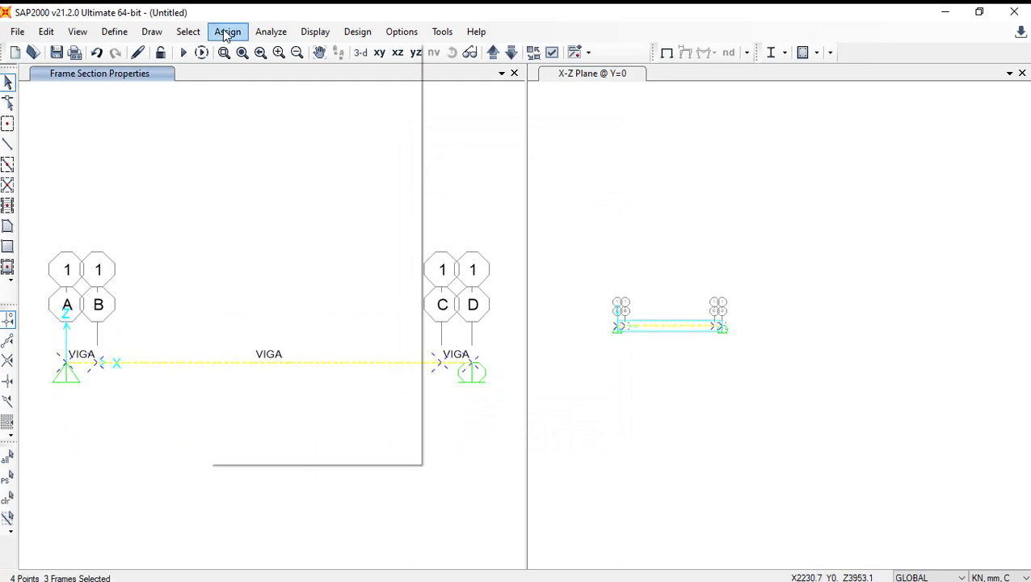
mouse_move(263, 214)
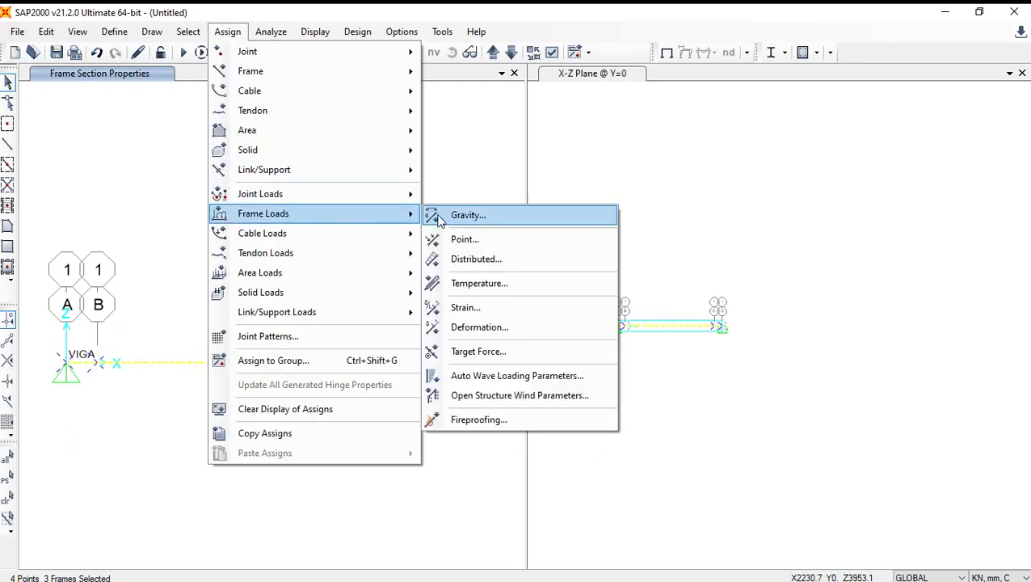
- Check the dead load in Excel cell B1, then cancel the distributed load dialog
left_click(464, 258)
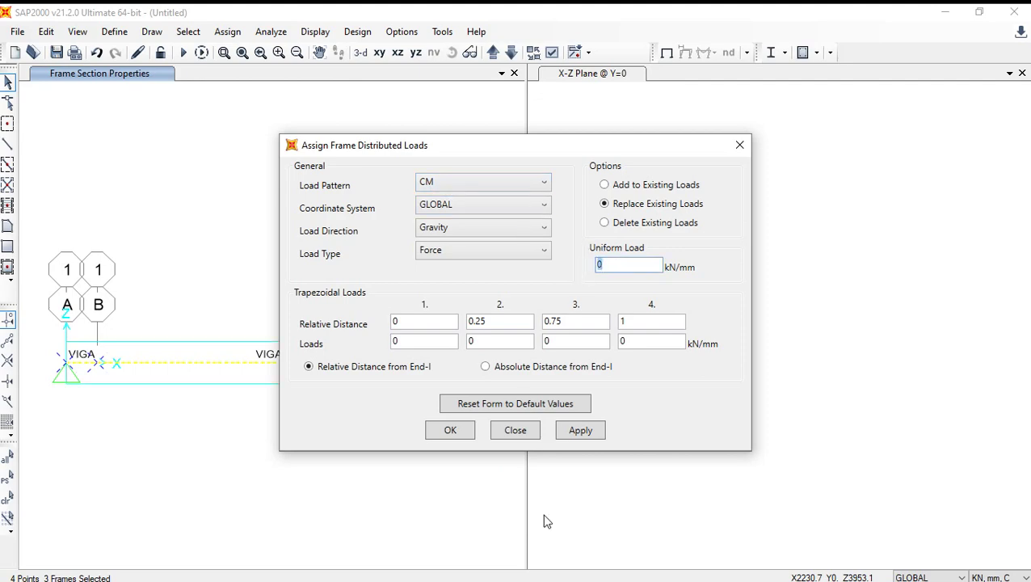
left_click(465, 574)
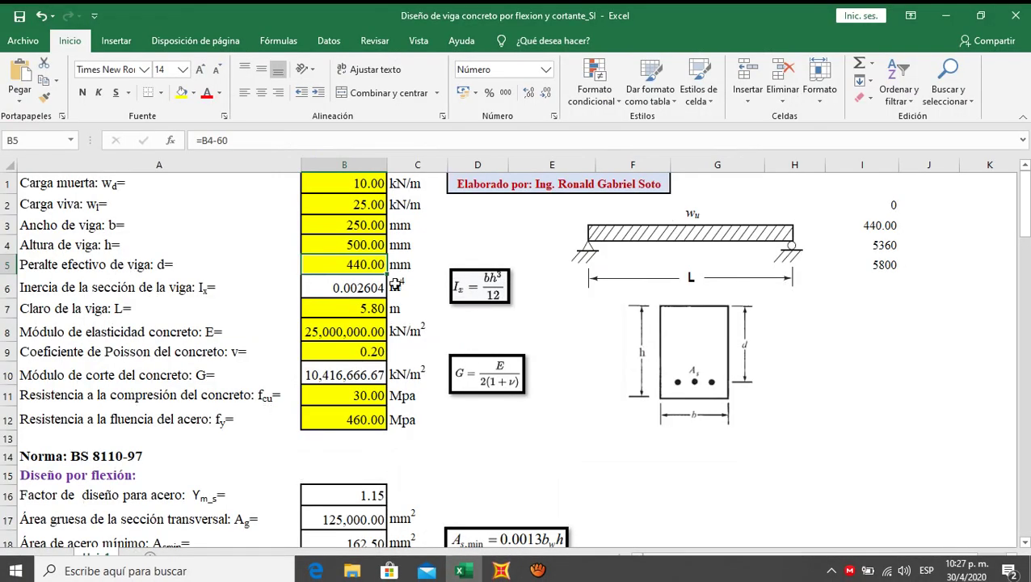
left_click(370, 183)
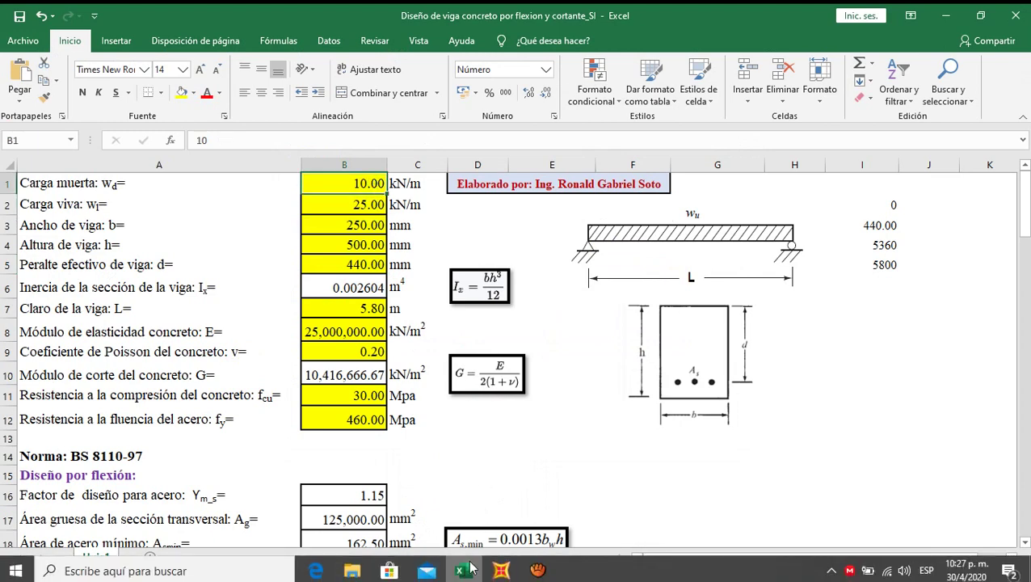
left_click(499, 568)
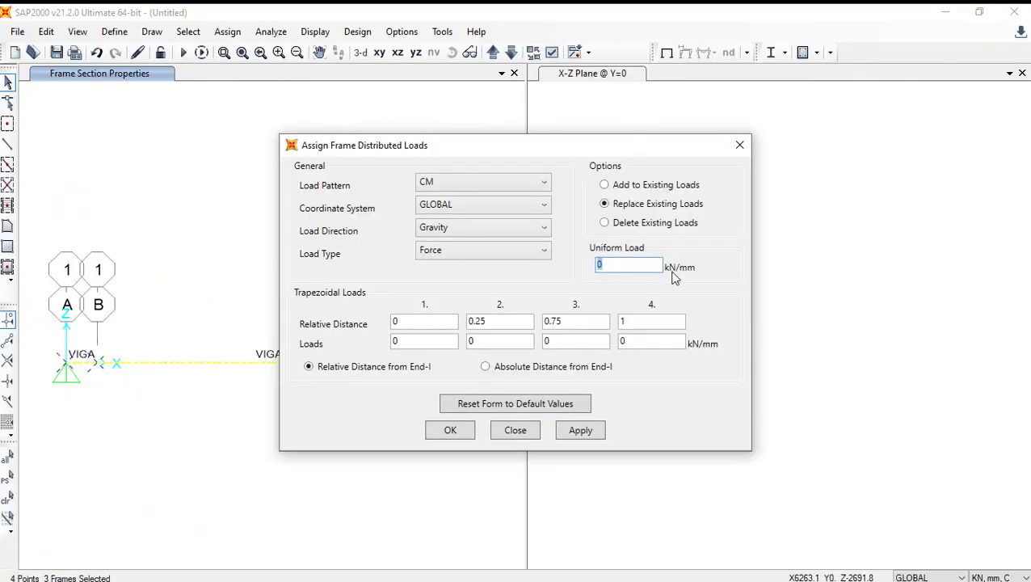
left_click(517, 430)
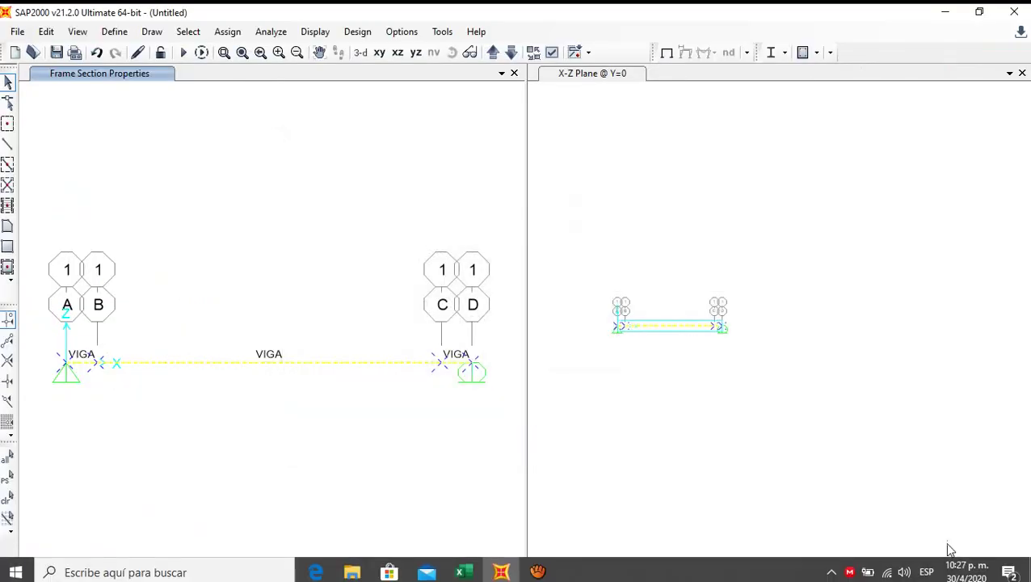
- Switch the model units to KN, m, C and reselect the beam frames
left_click(993, 574)
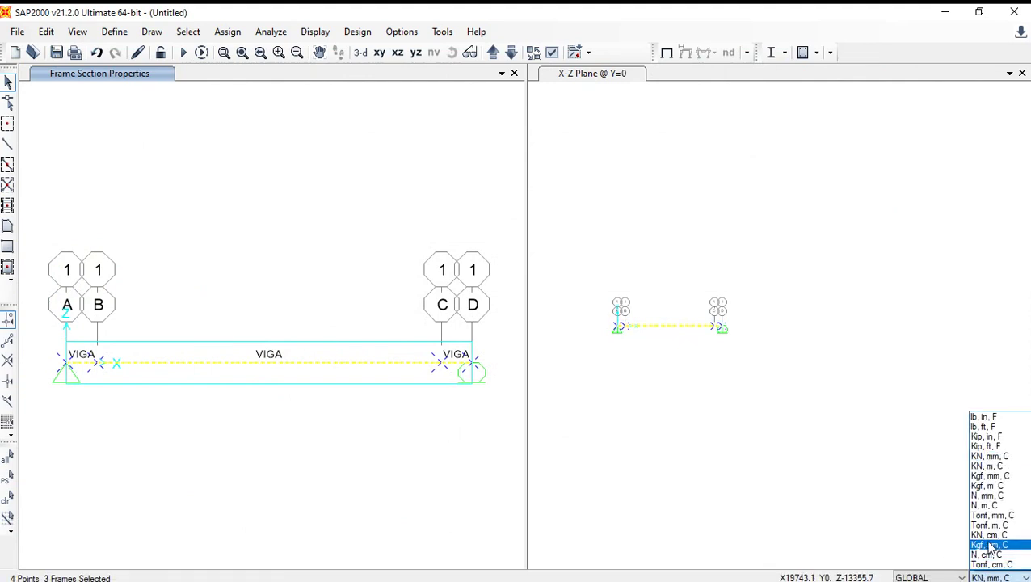
left_click(991, 467)
key("ctrl+a")
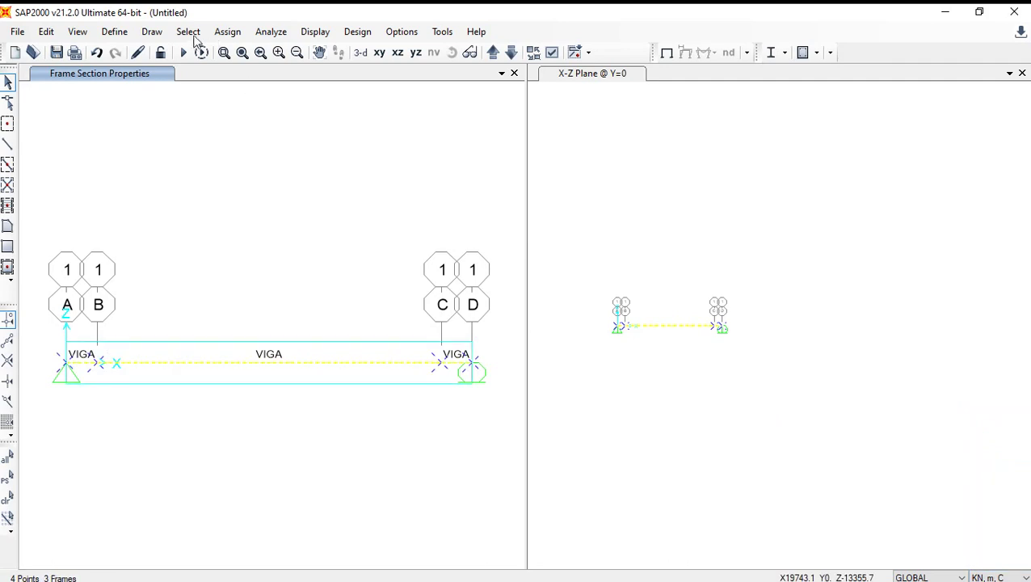
left_click(217, 36)
mouse_move(264, 213)
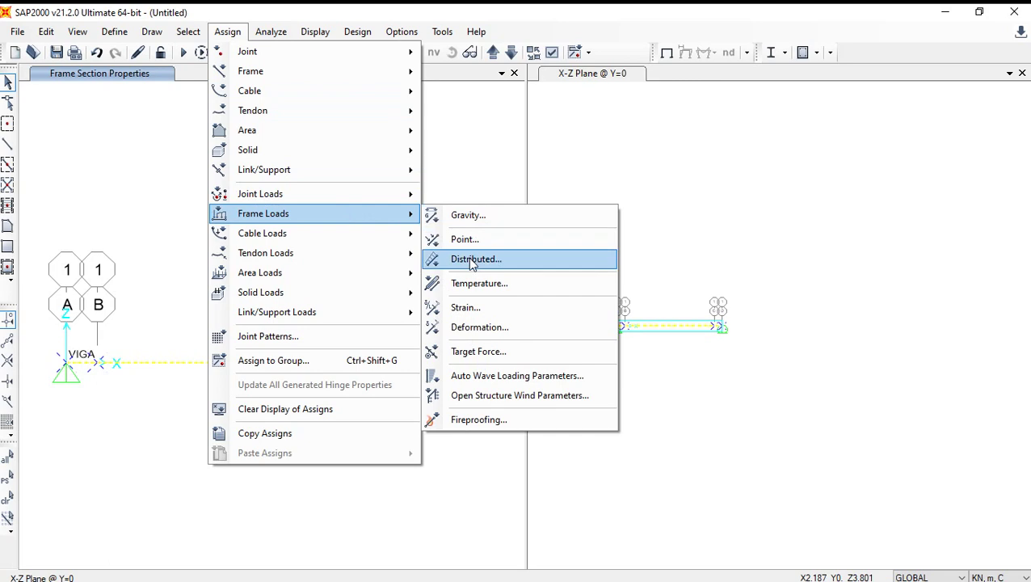
- Apply a uniform 10 kN/m distributed dead load under pattern CM to the beam
left_click(472, 262)
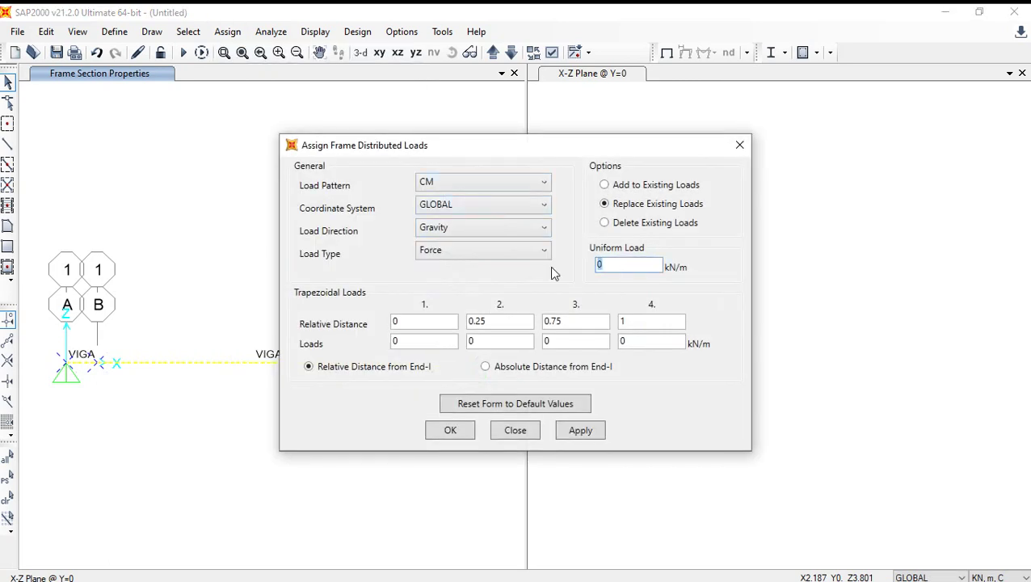
left_click(463, 567)
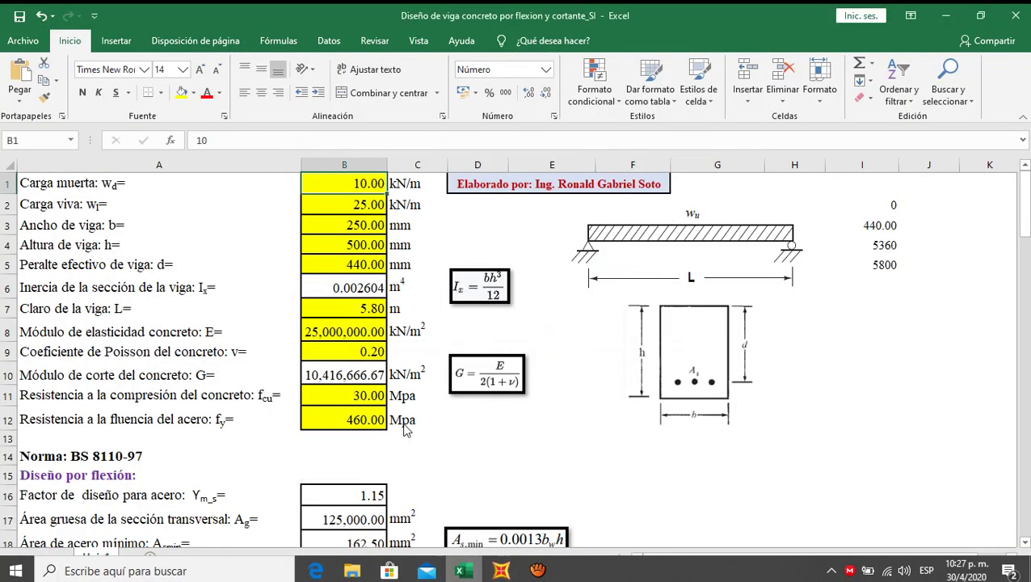
left_click(501, 568)
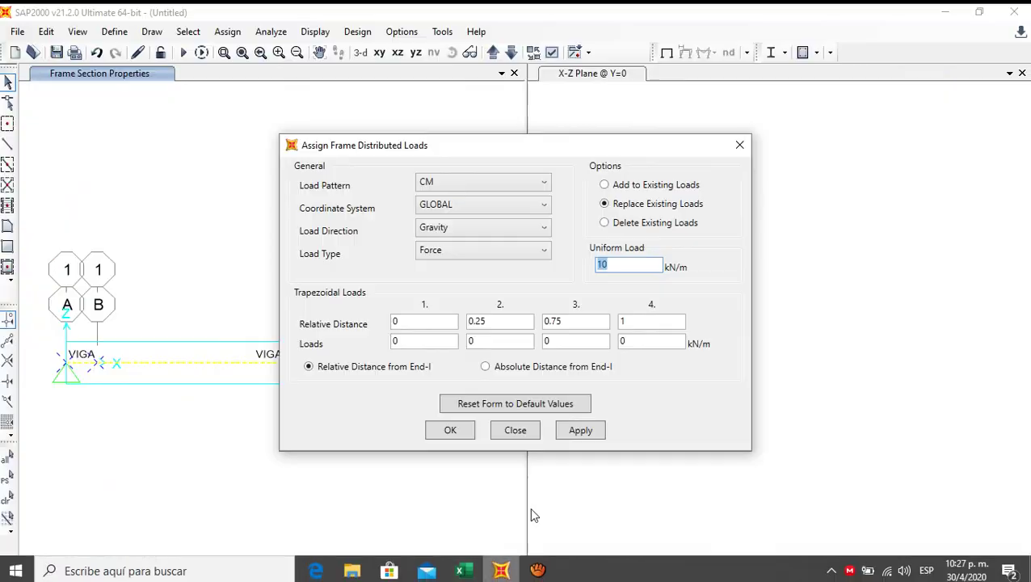
left_click(579, 432)
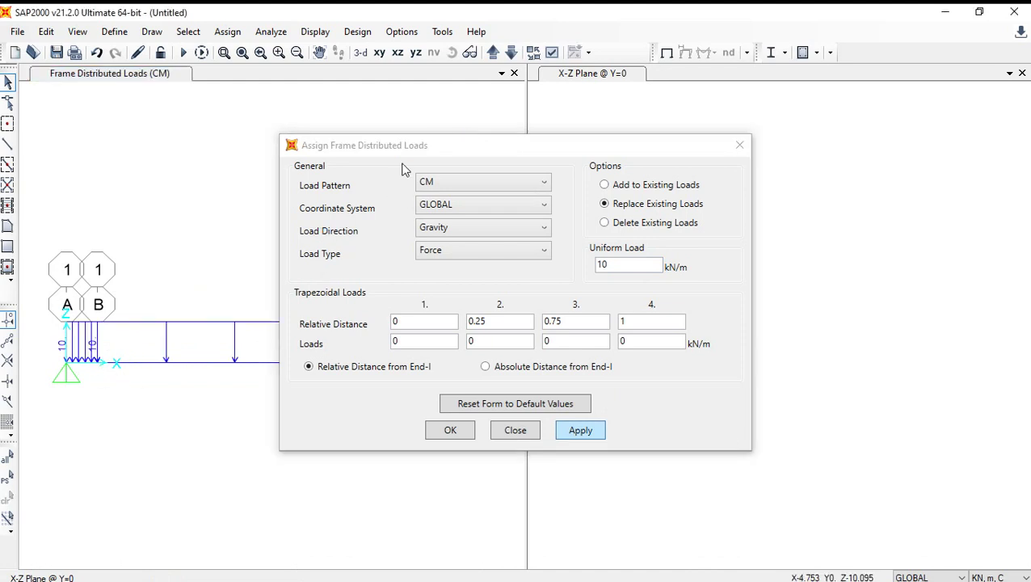
- Apply a uniform 25 kN/m live load under pattern CV, checked against Excel cell B2
mouse_move(402, 149)
left_mouse_down()
mouse_move(649, 152)
mouse_move(602, 162)
left_mouse_up()
left_click_drag(496, 291, 50, 437)
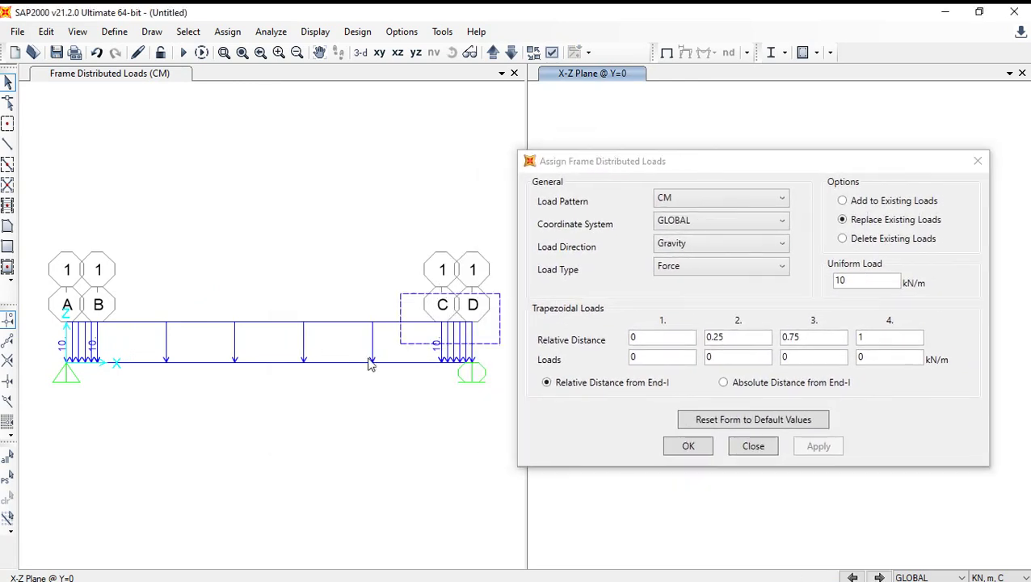
left_click(716, 198)
left_click(707, 232)
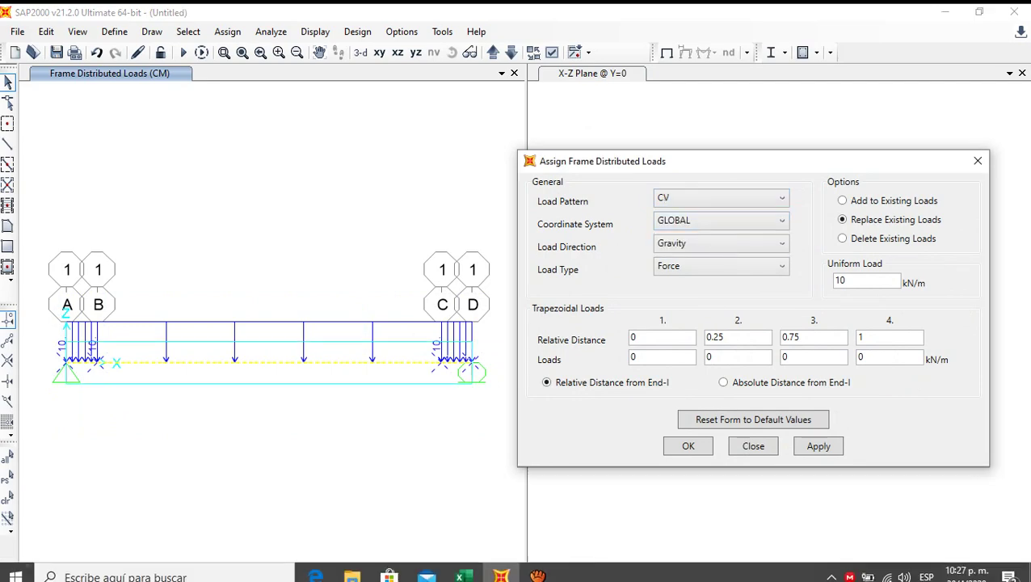
left_click(461, 571)
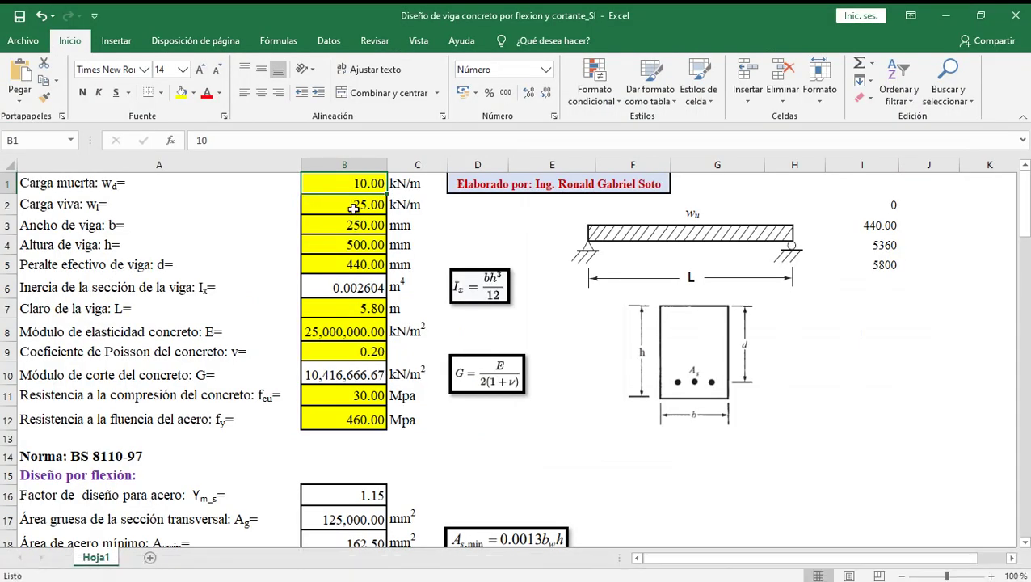
left_click(356, 207)
left_click(501, 570)
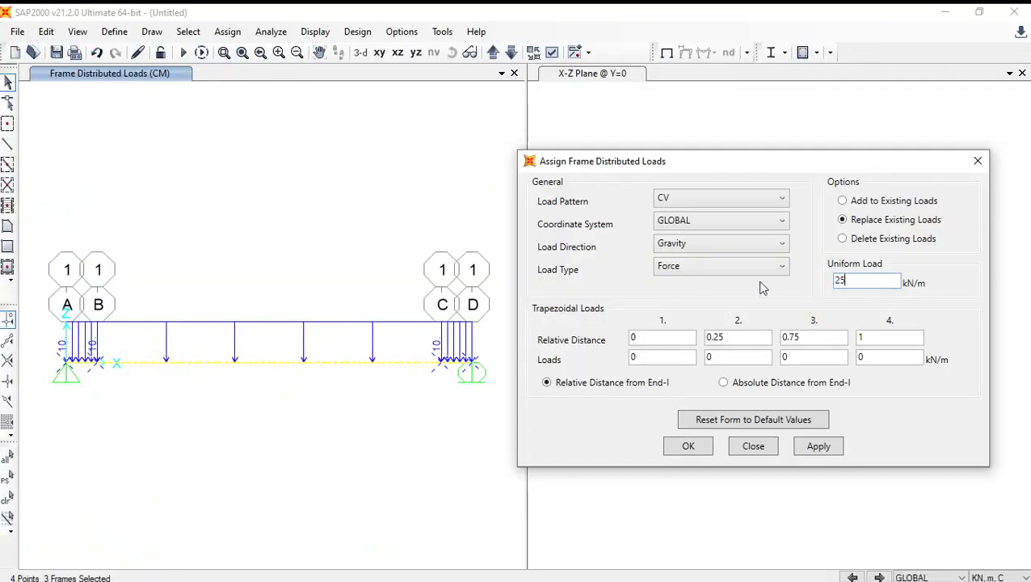
left_click(816, 447)
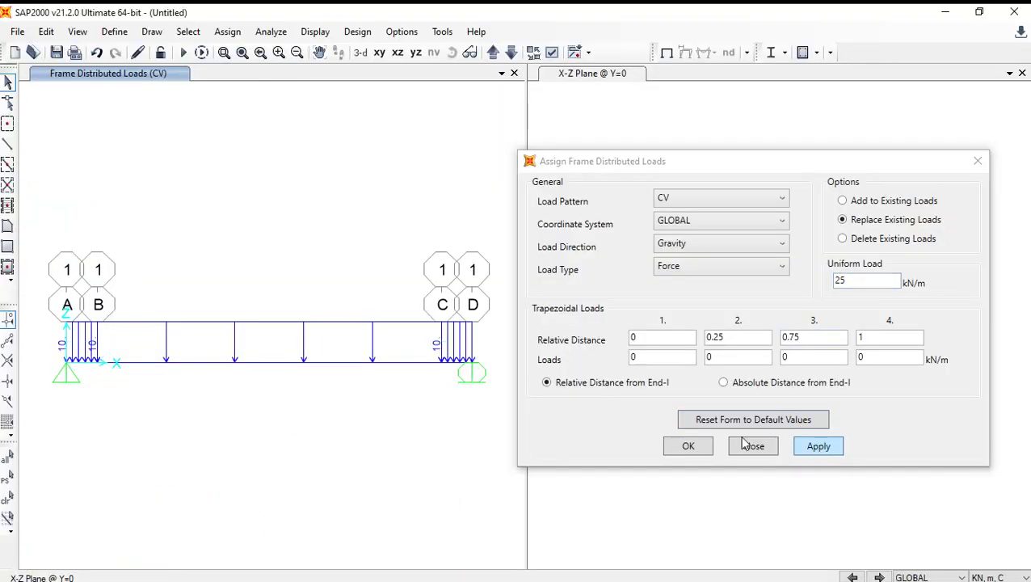
left_click(688, 446)
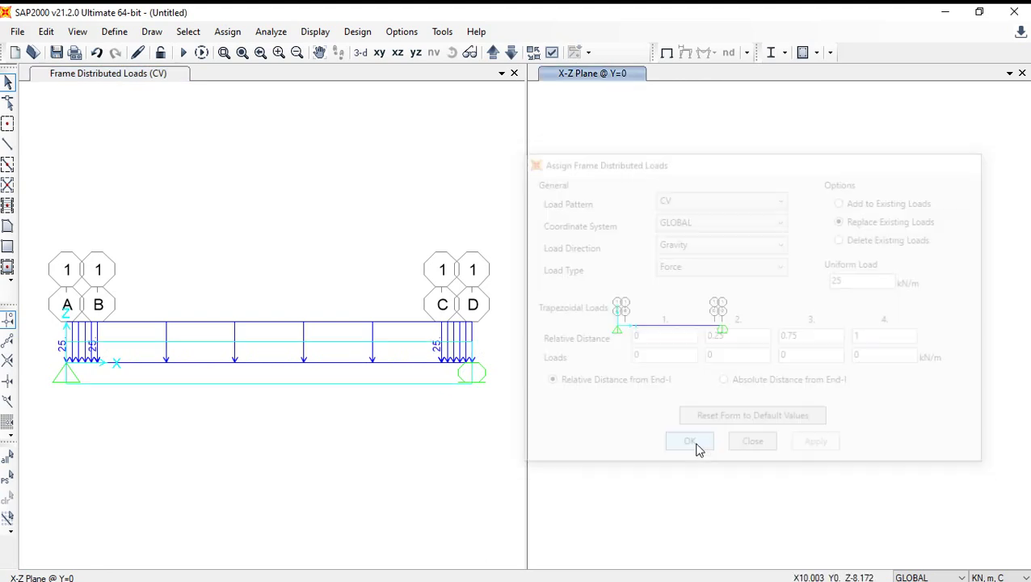
left_click(299, 237)
- Create combination COMB1 as 1.2 × CM plus 1.6 × CV, checking the factors in Excel
left_click(116, 32)
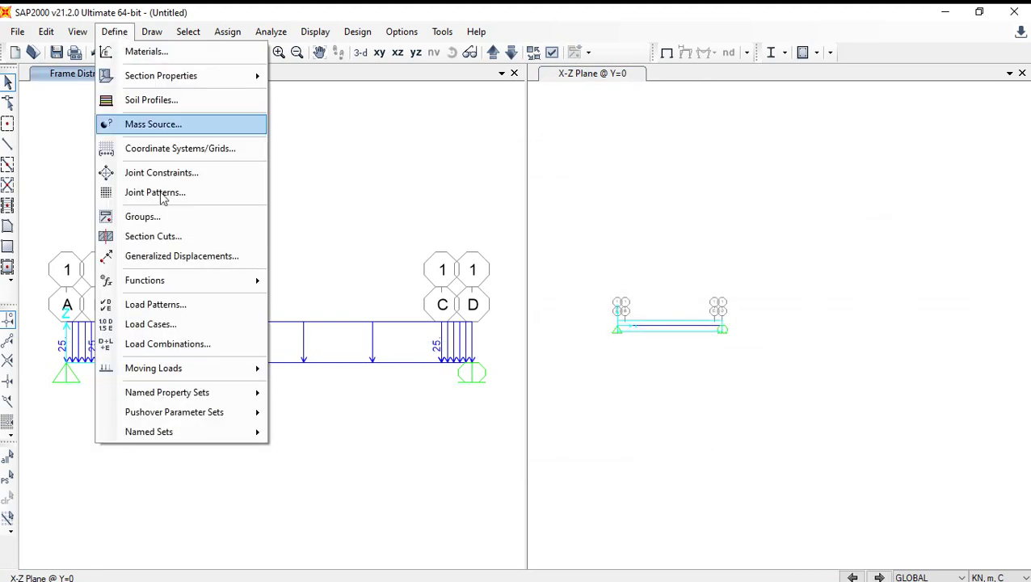
left_click(183, 343)
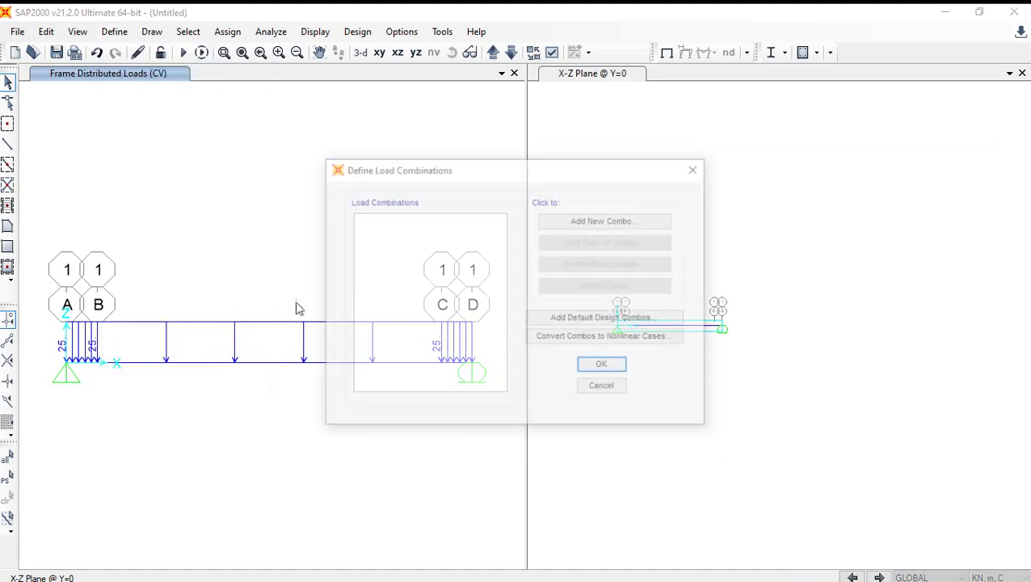
left_click(579, 221)
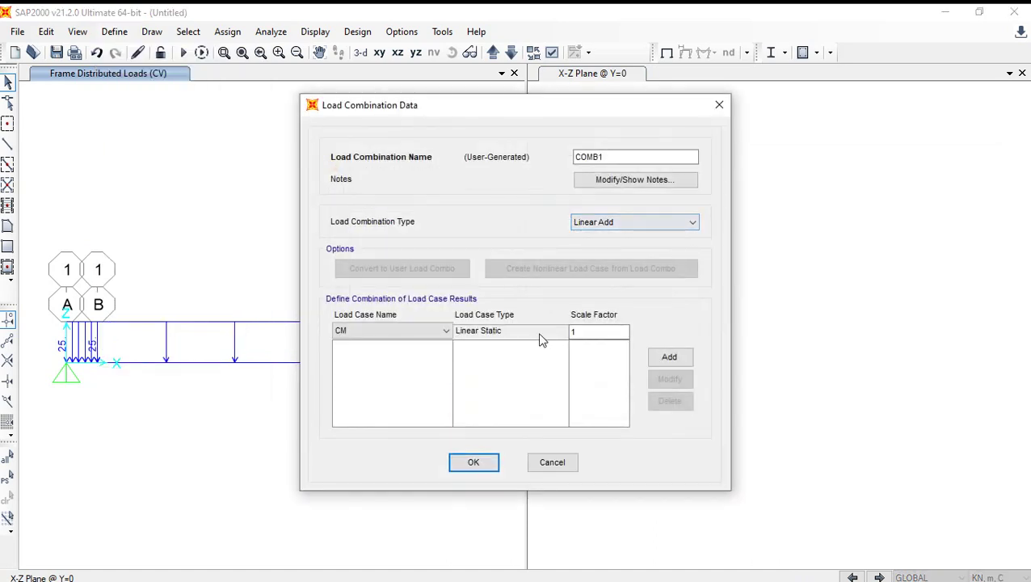
left_click(463, 577)
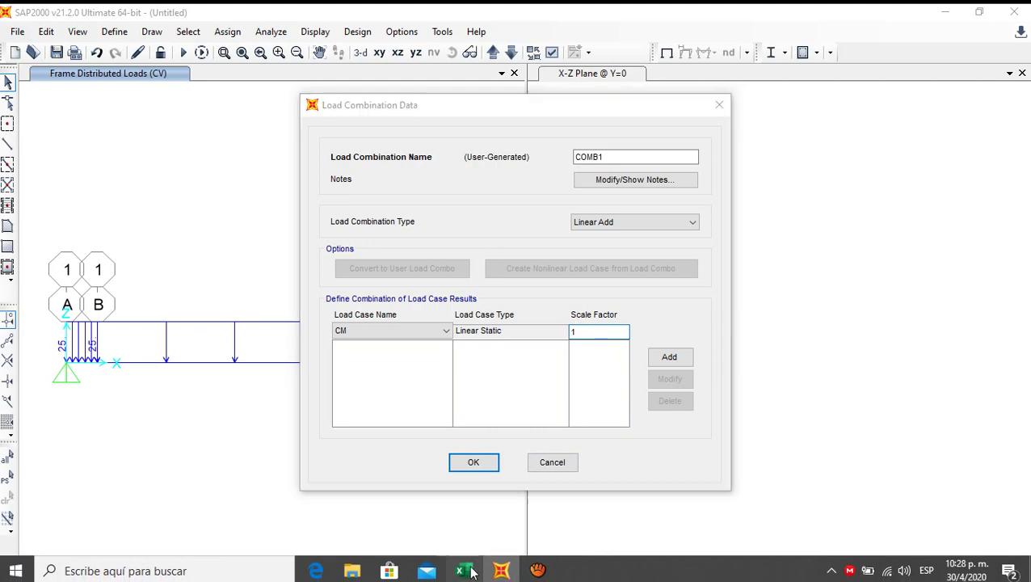
left_click_drag(1023, 191, 1024, 246)
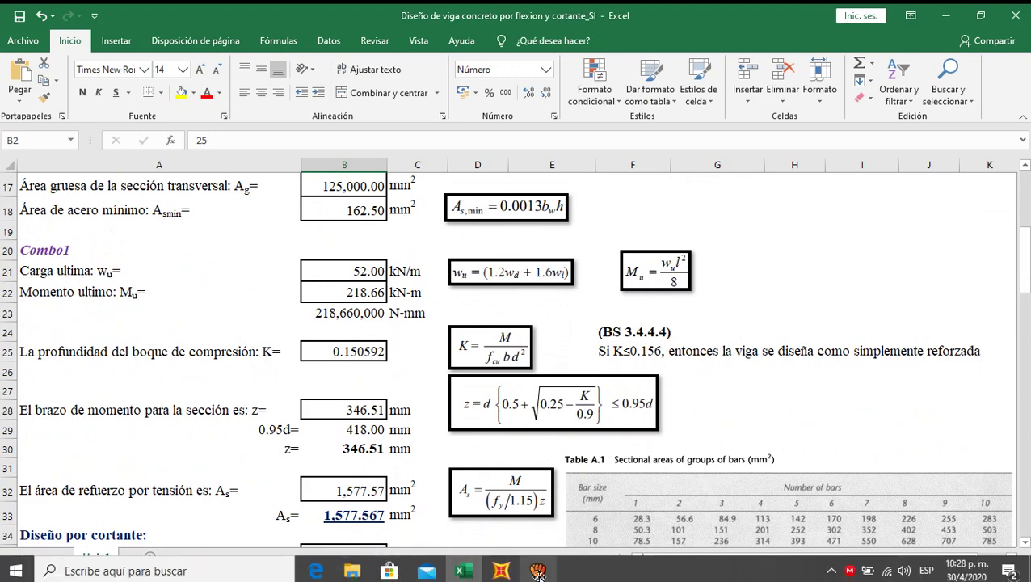
left_click(533, 574)
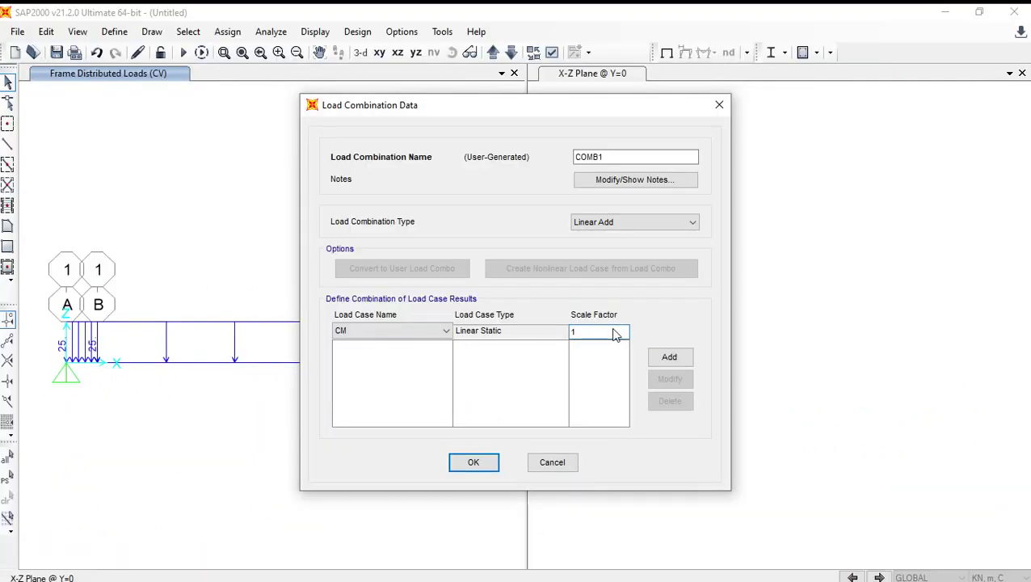
left_click(669, 357)
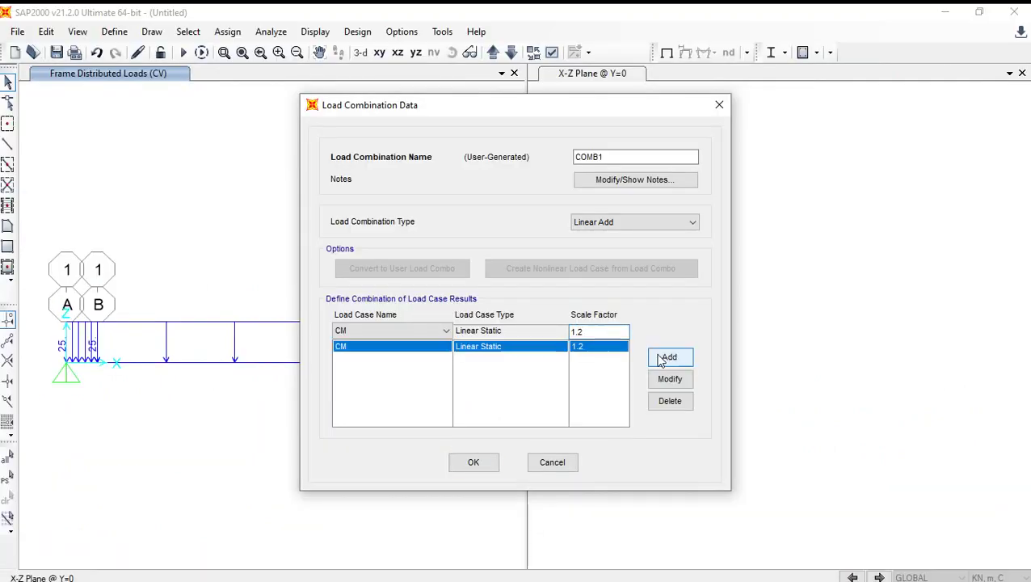
left_click(446, 330)
left_click(410, 357)
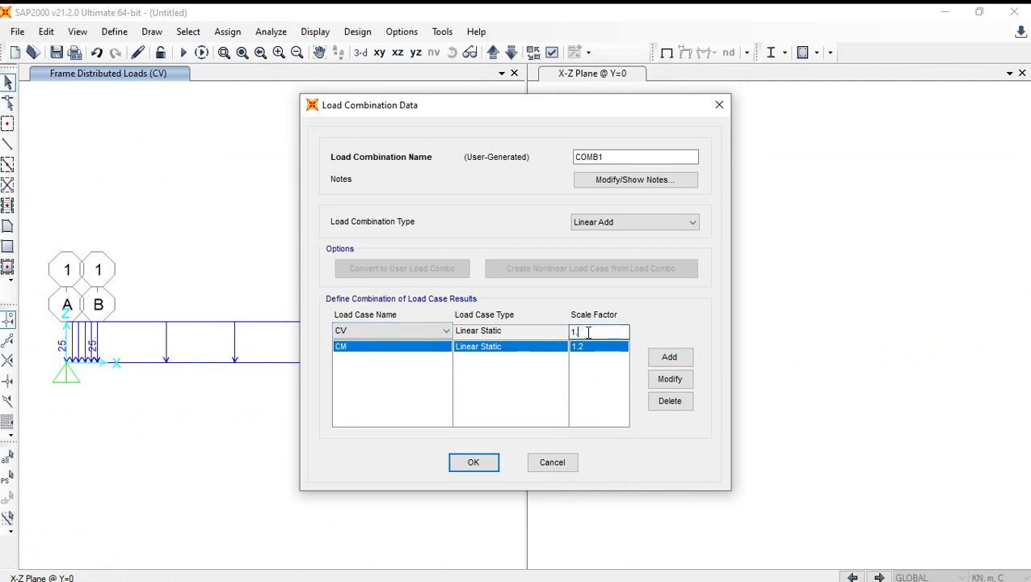
left_click(675, 359)
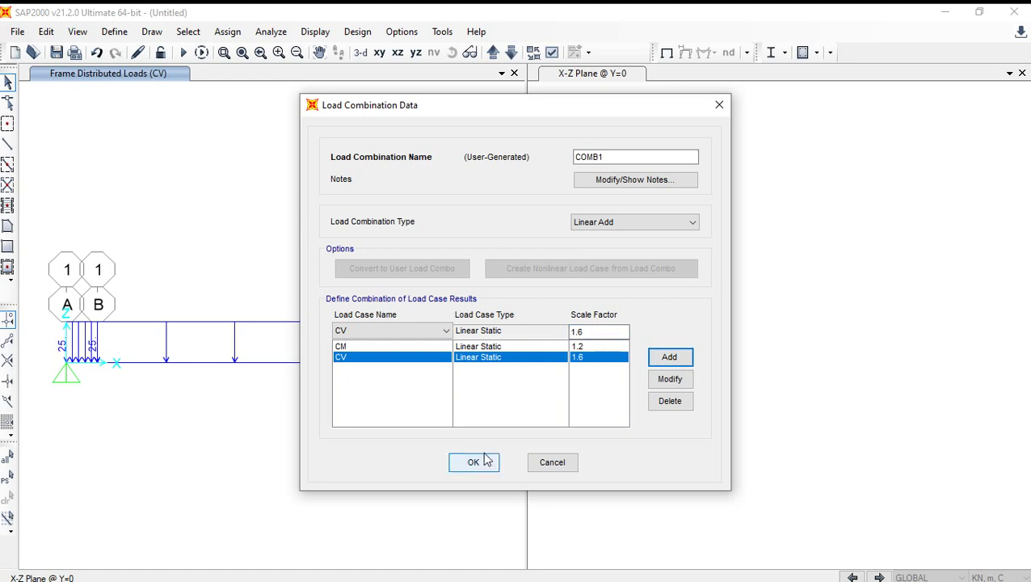
left_click(477, 460)
- Set the concrete design code preference to BS8110 97
left_click(604, 365)
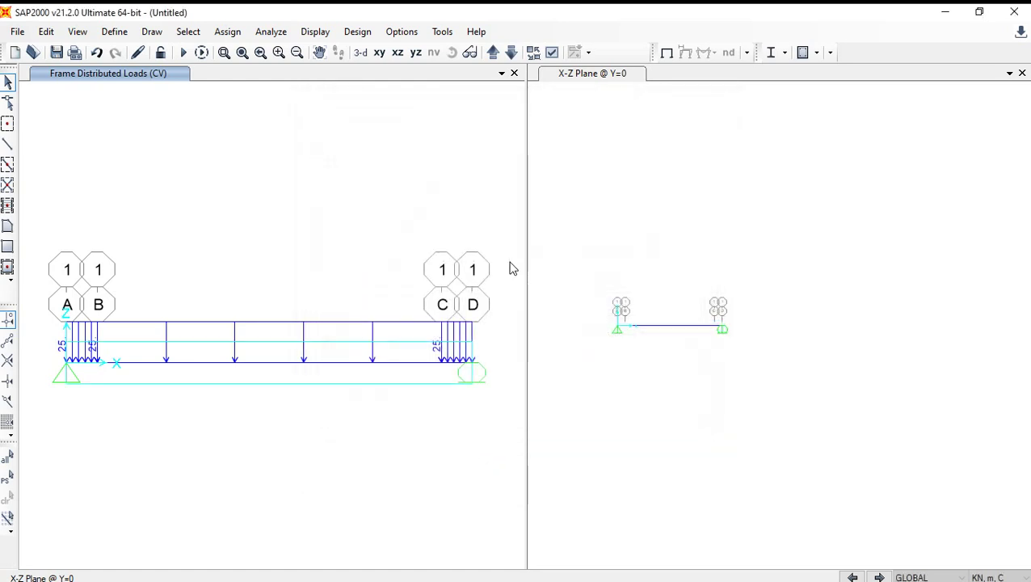
left_click(816, 53)
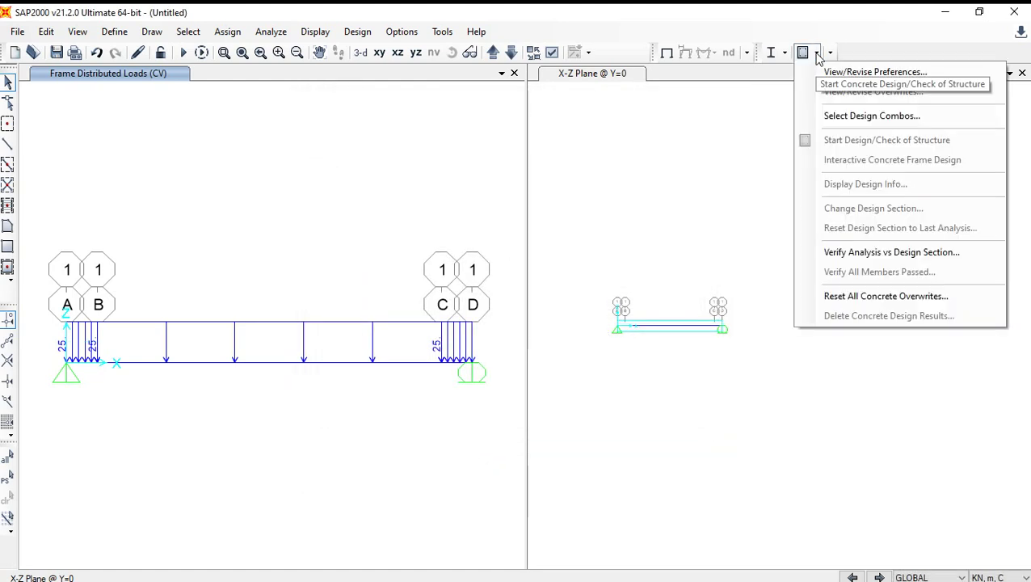
left_click(830, 73)
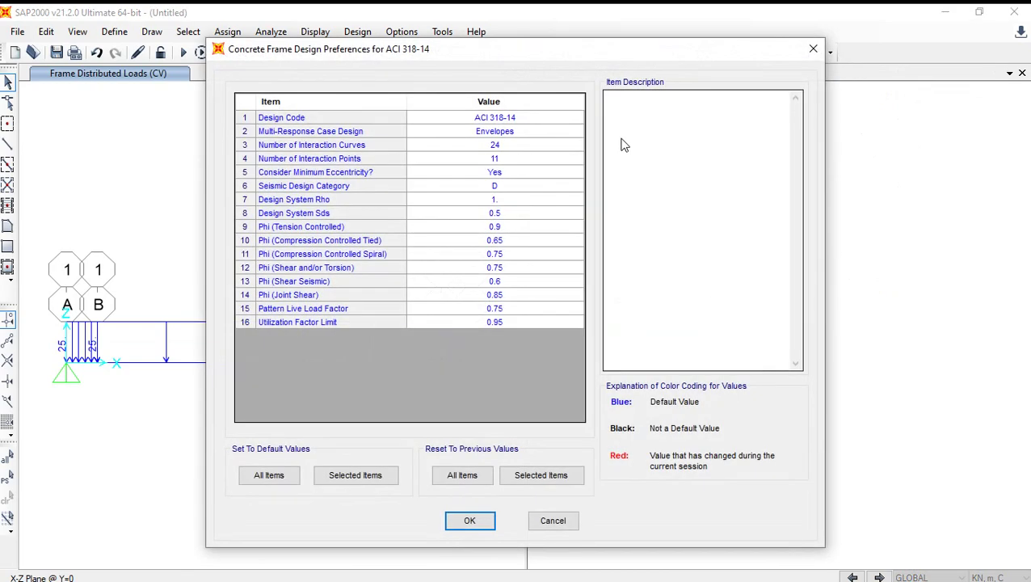
left_click(537, 122)
left_click(540, 121)
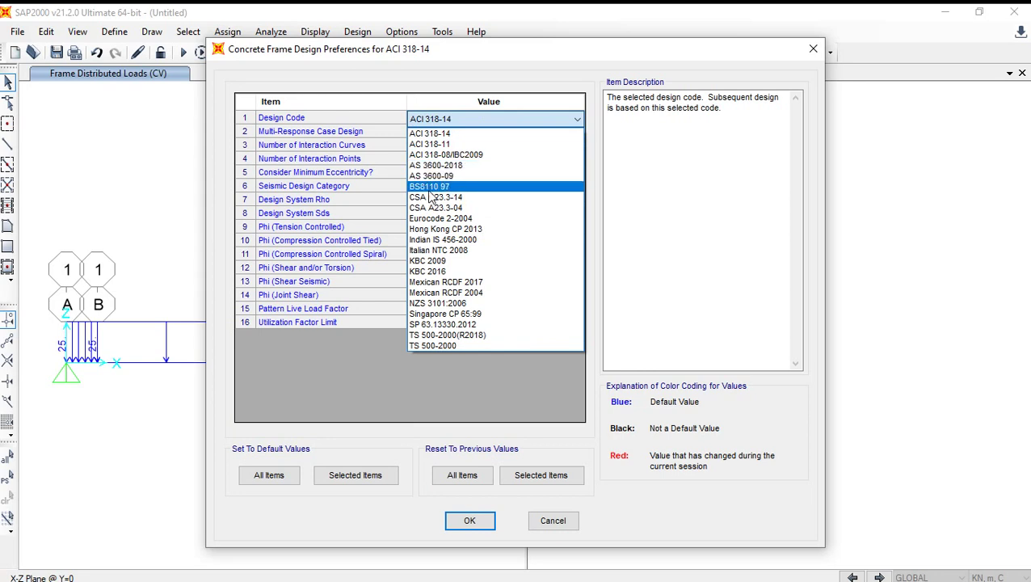
left_click(440, 189)
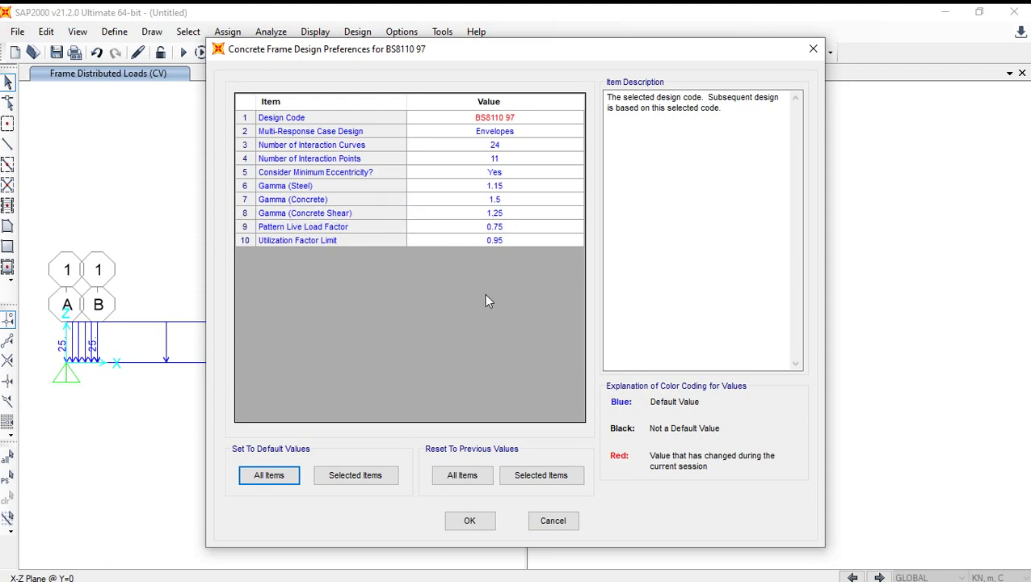
left_click(469, 521)
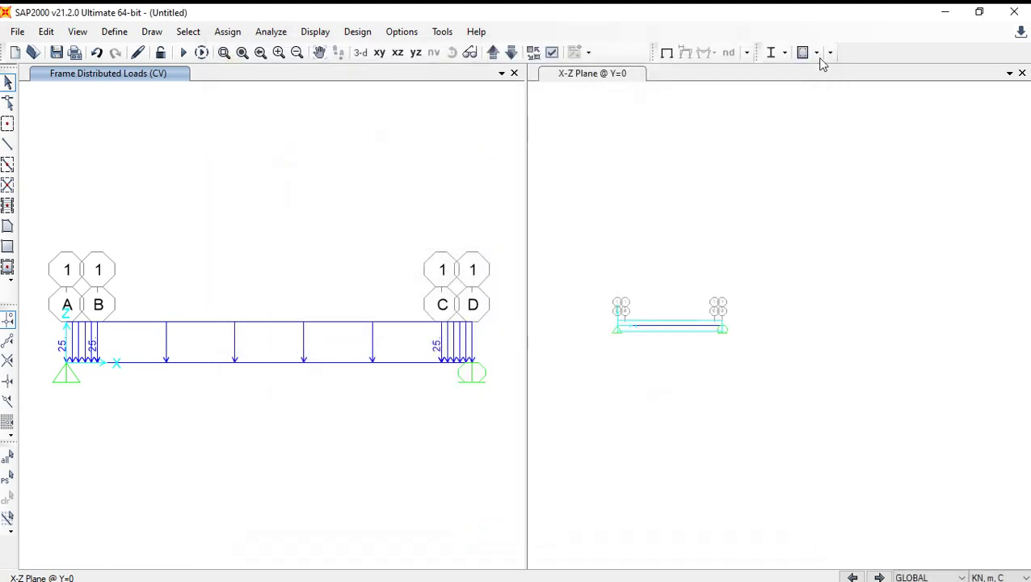
- Make COMB1 the only concrete design combination, with auto-generated combos turned off
left_click(817, 53)
left_click(843, 119)
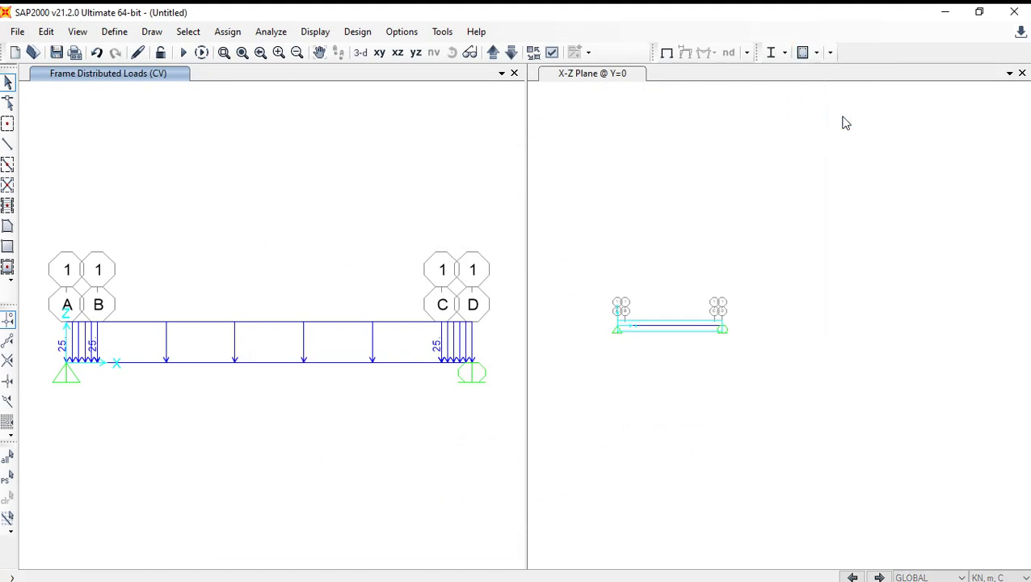
left_click(409, 243)
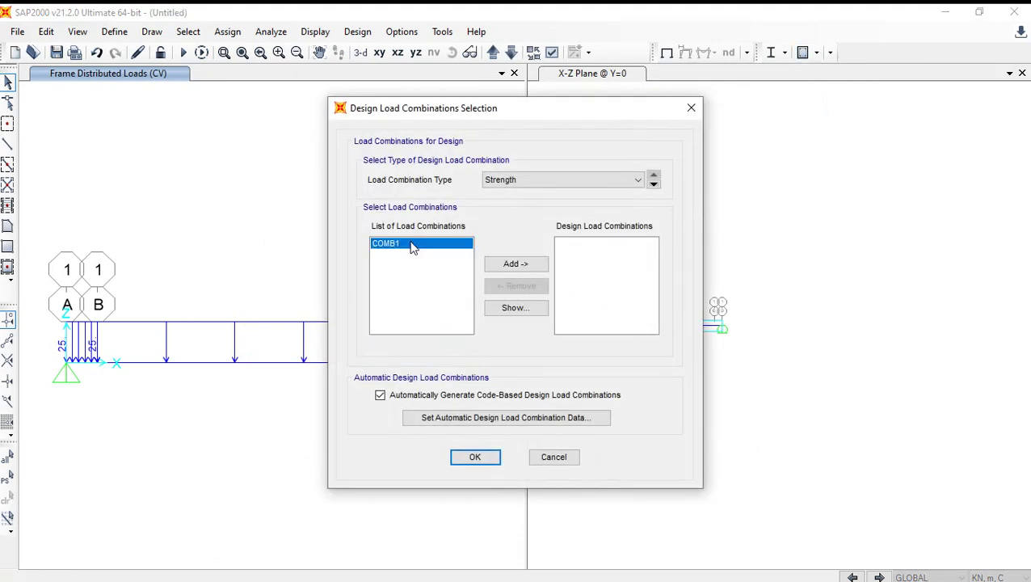
left_click(501, 264)
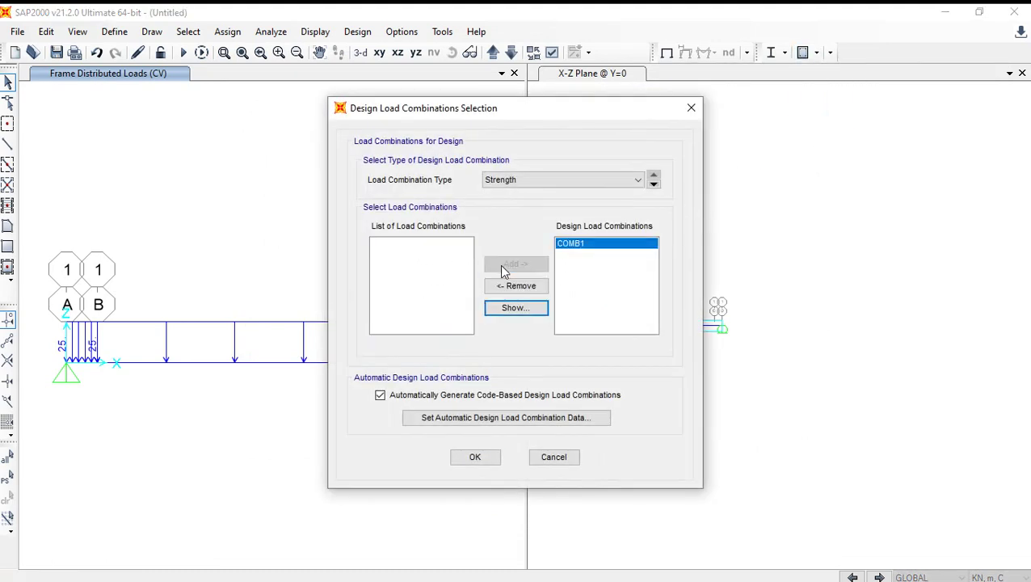
left_click(380, 394)
left_click(475, 456)
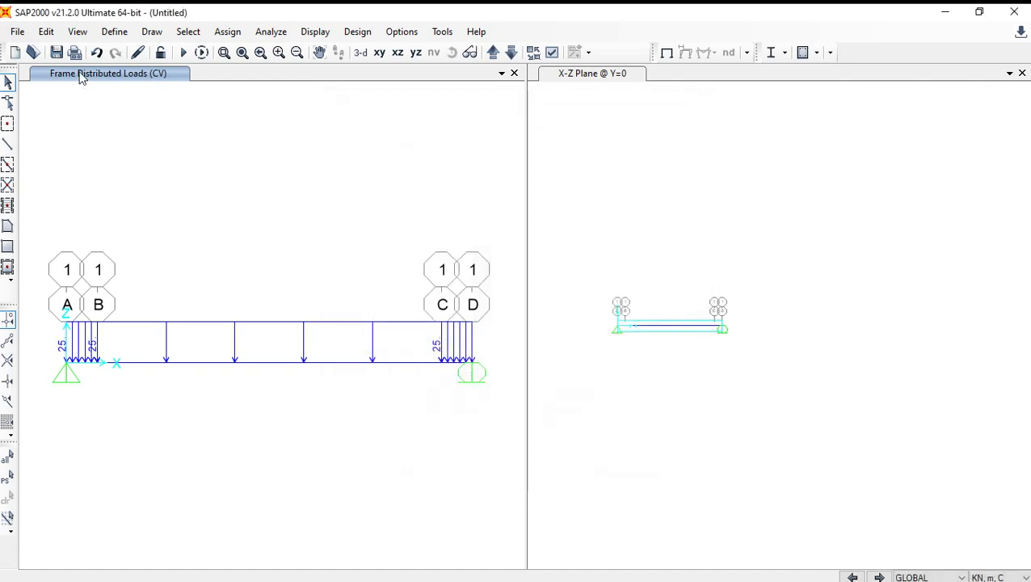
left_click(56, 53)
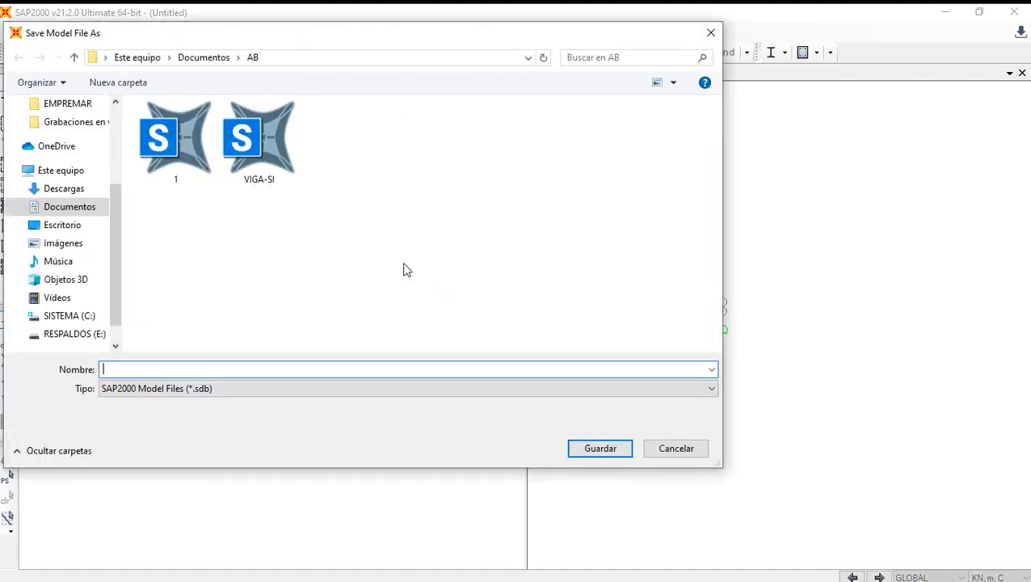
- Save the model as VIGA-SI and run the analysis with DEAD and MODAL set to Do Not Run
left_click(258, 141)
left_click(575, 448)
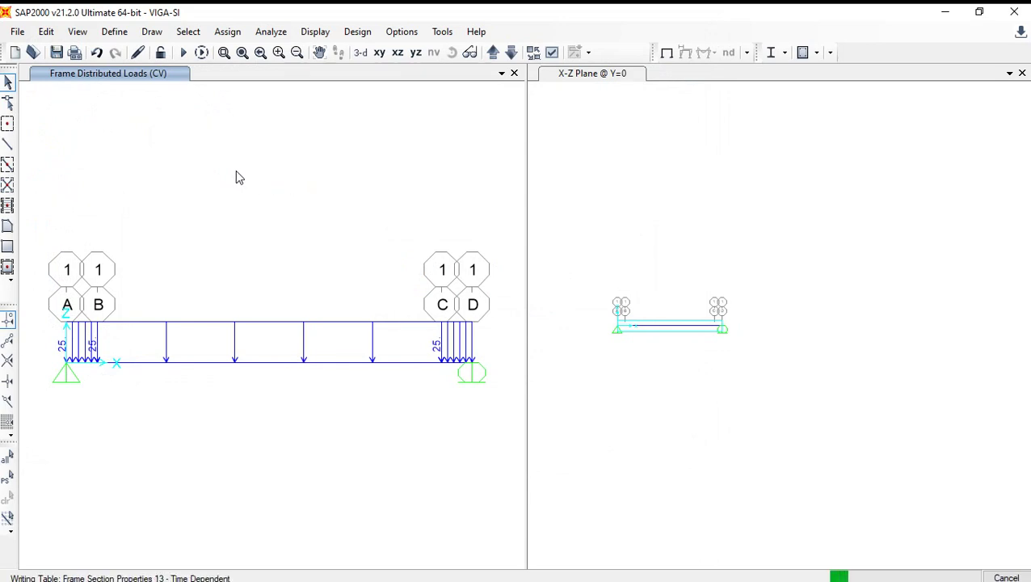
left_click(183, 52)
left_click(577, 218)
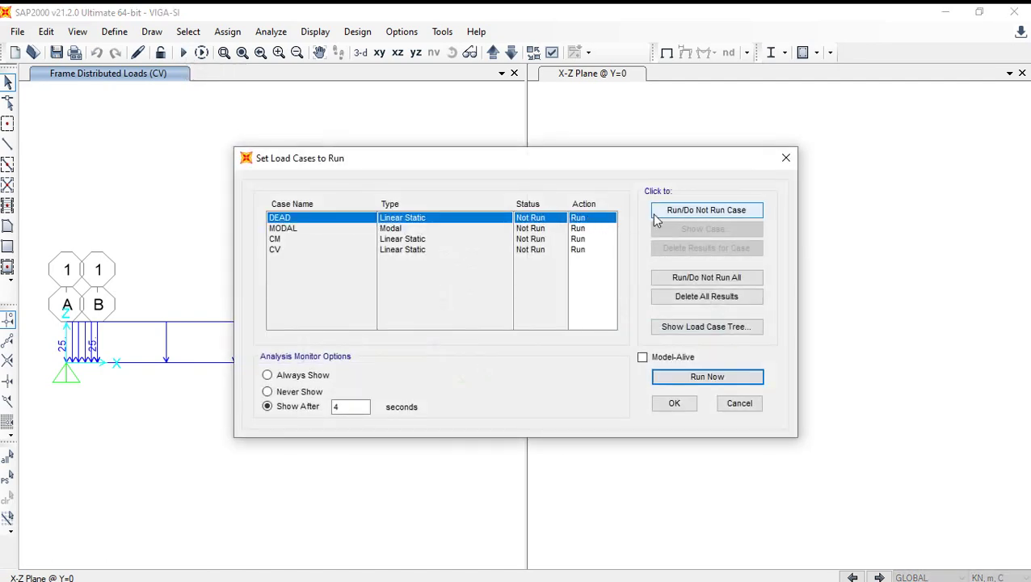
left_click(655, 211)
left_click(586, 228)
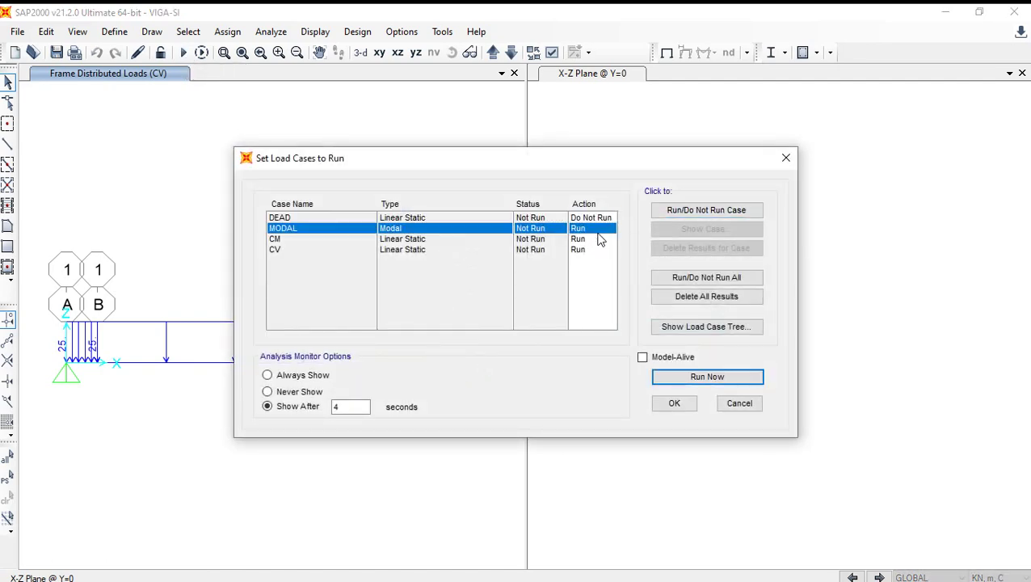
left_click(684, 210)
left_click(674, 378)
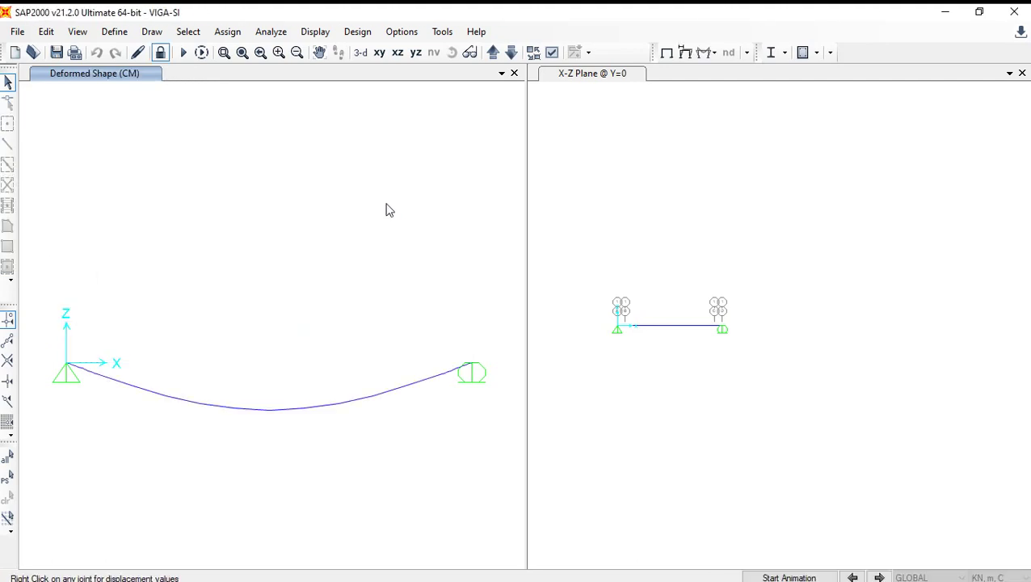
- Display the CM shear 2-2 and moment 3-3 diagrams with values, zooming on the 42.05 peak
left_click(614, 105)
left_click(709, 54)
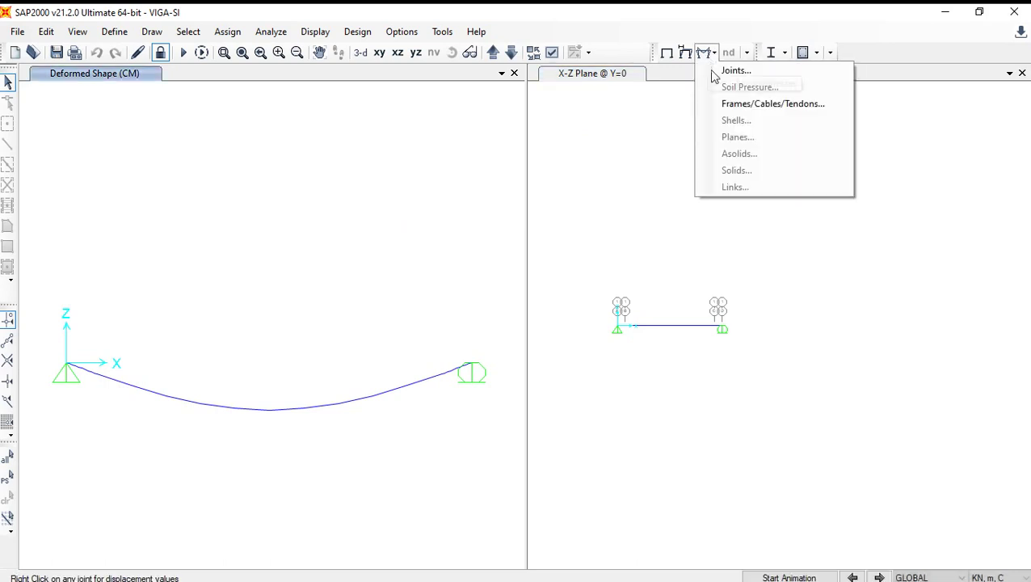
left_click(725, 102)
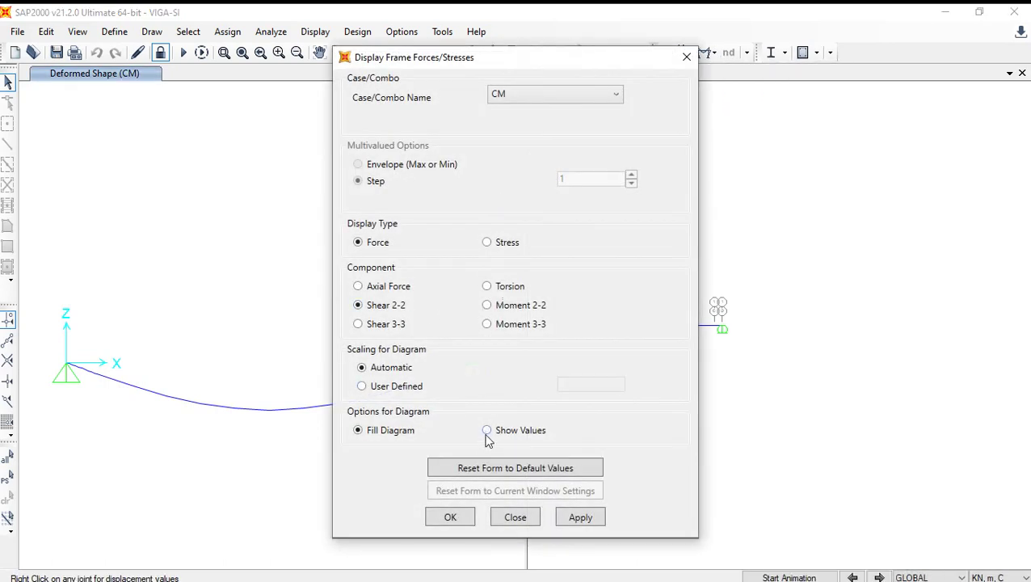
left_click(576, 518)
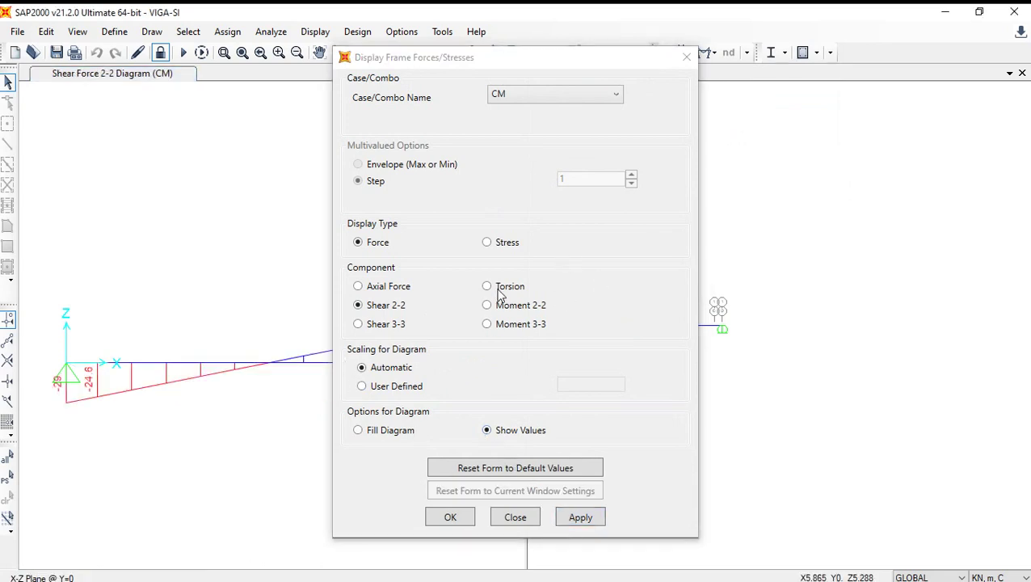
left_click(489, 325)
left_click(578, 511)
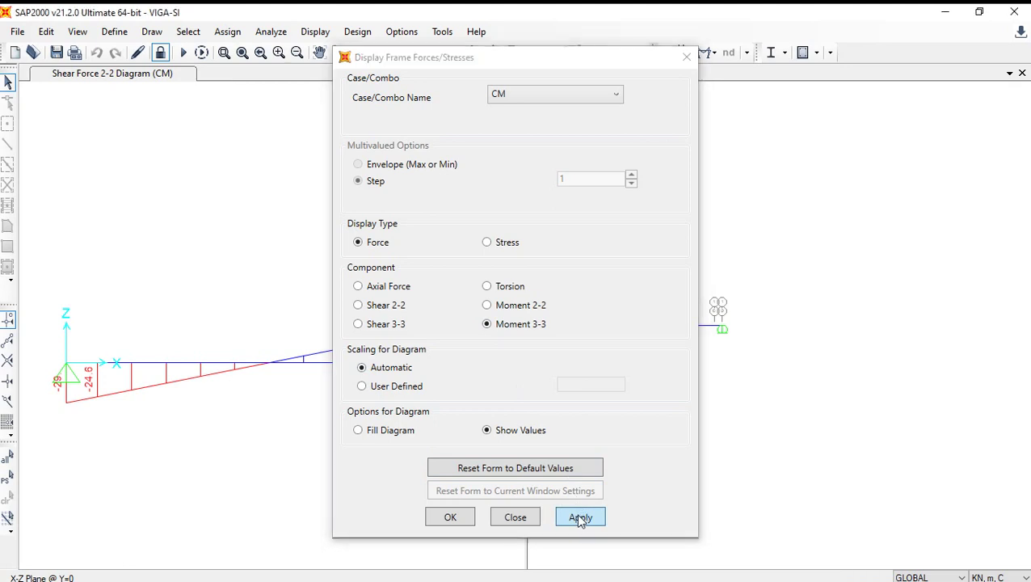
left_click(452, 519)
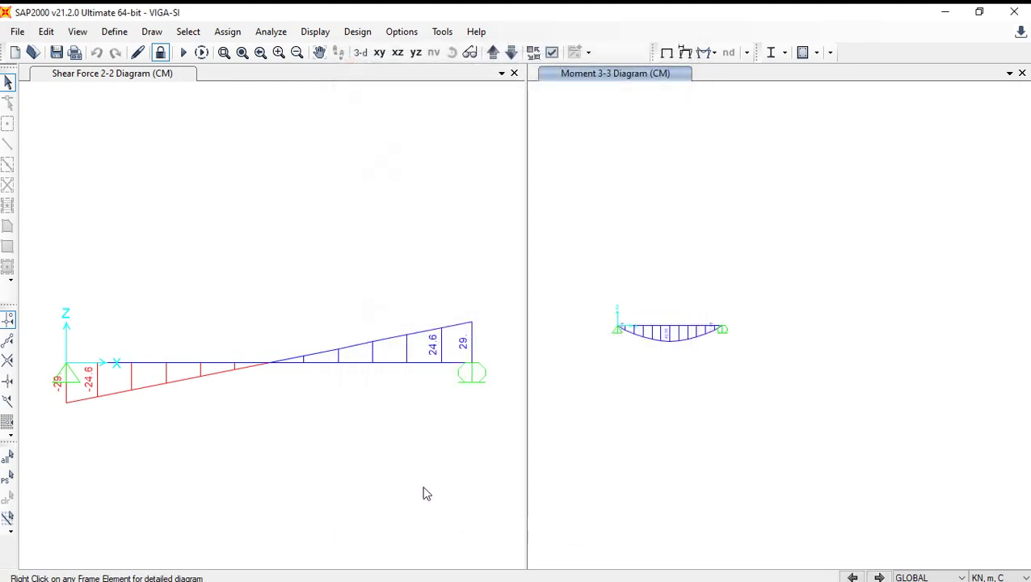
left_click(427, 494)
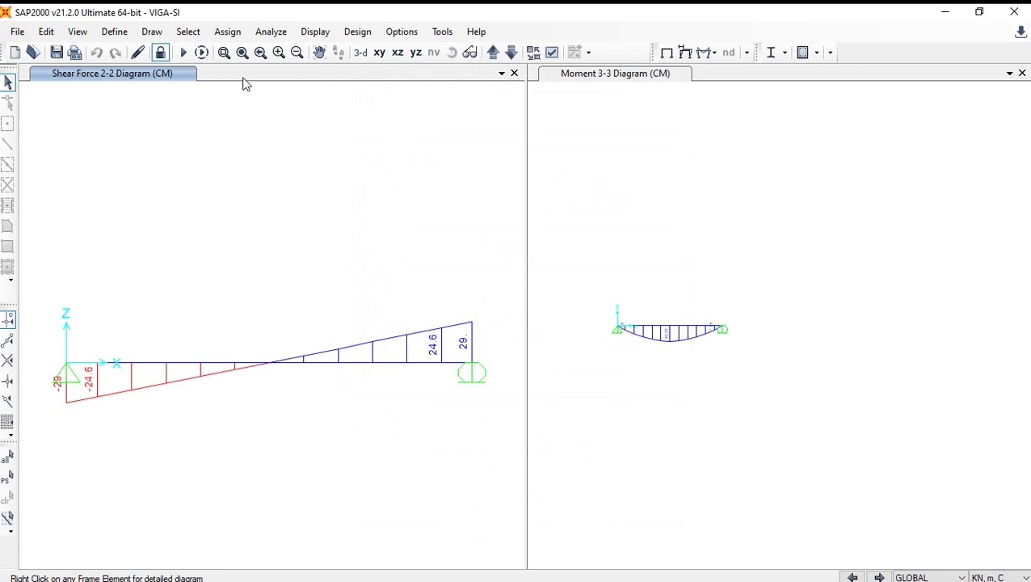
left_click(224, 51)
left_click_drag(748, 287, 607, 373)
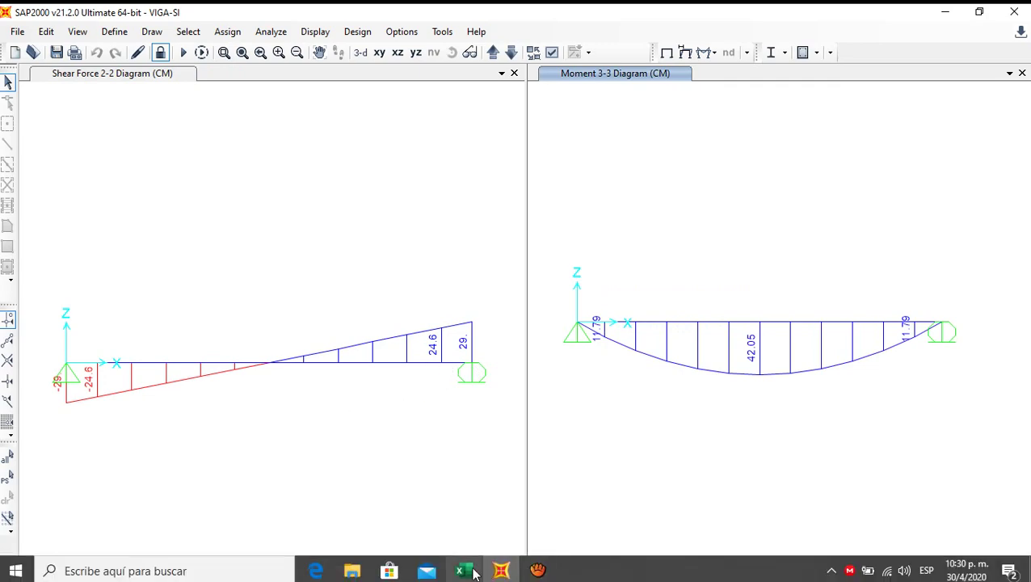
- Check the ultimate shear at d (127.92 kN) in Excel cell B36, then return to SAP2000
left_click(459, 577)
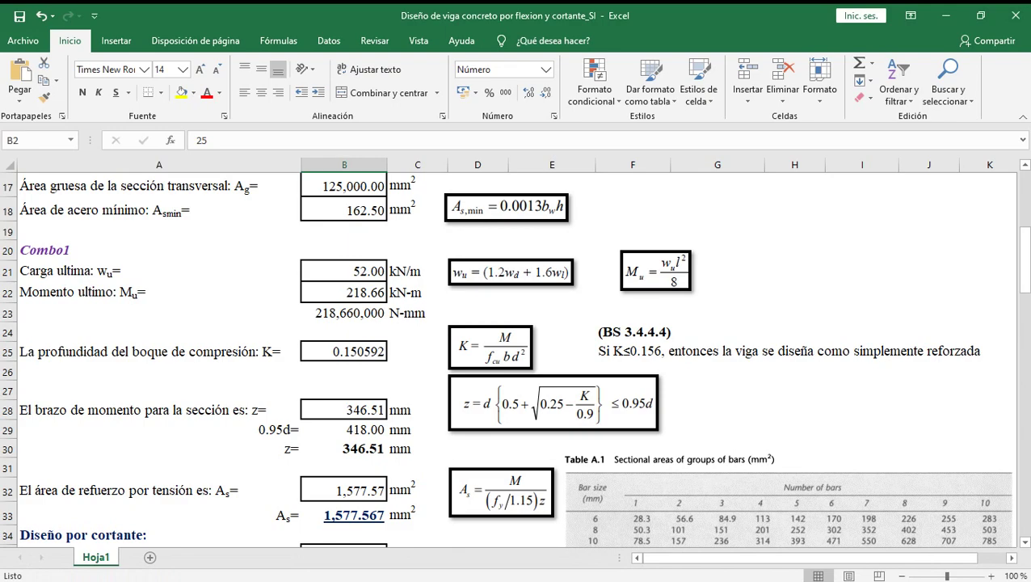
left_click_drag(1025, 283, 1028, 308)
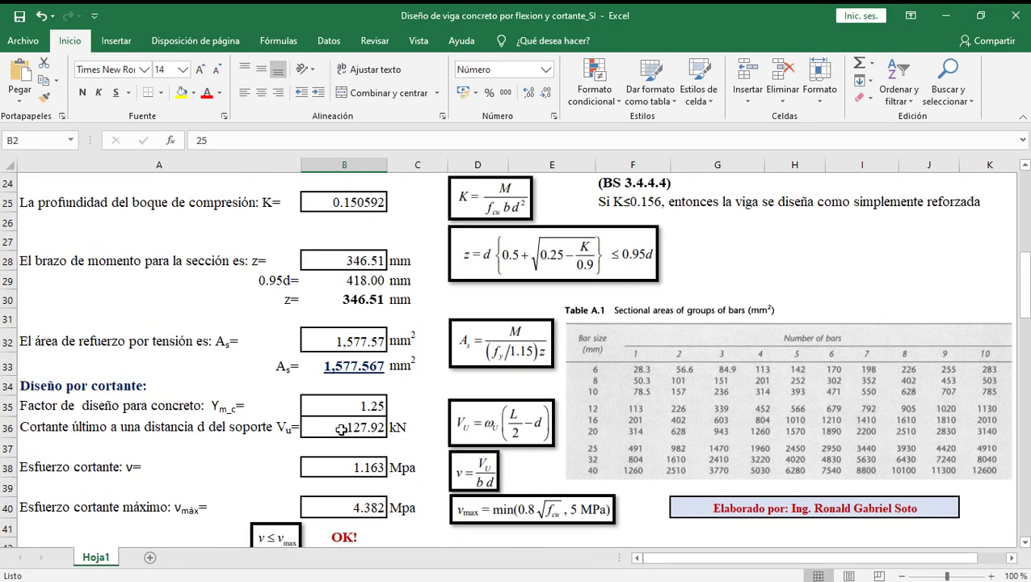
left_click(341, 429)
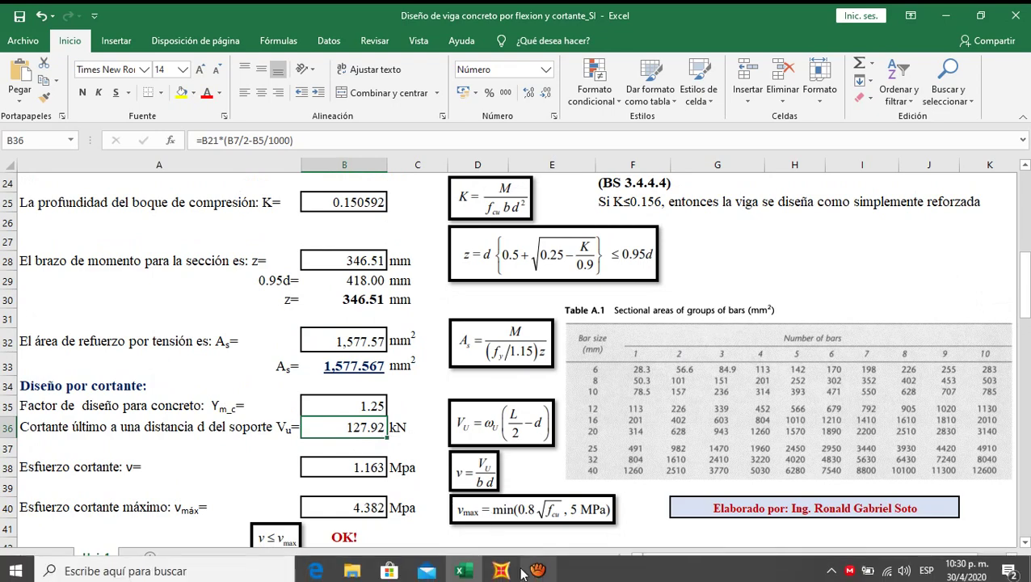
left_click(517, 567)
- Show COMB1 moment 3-3 (218.66) and shear 2-2 (127.92) diagrams, then return to Excel
left_click(396, 228)
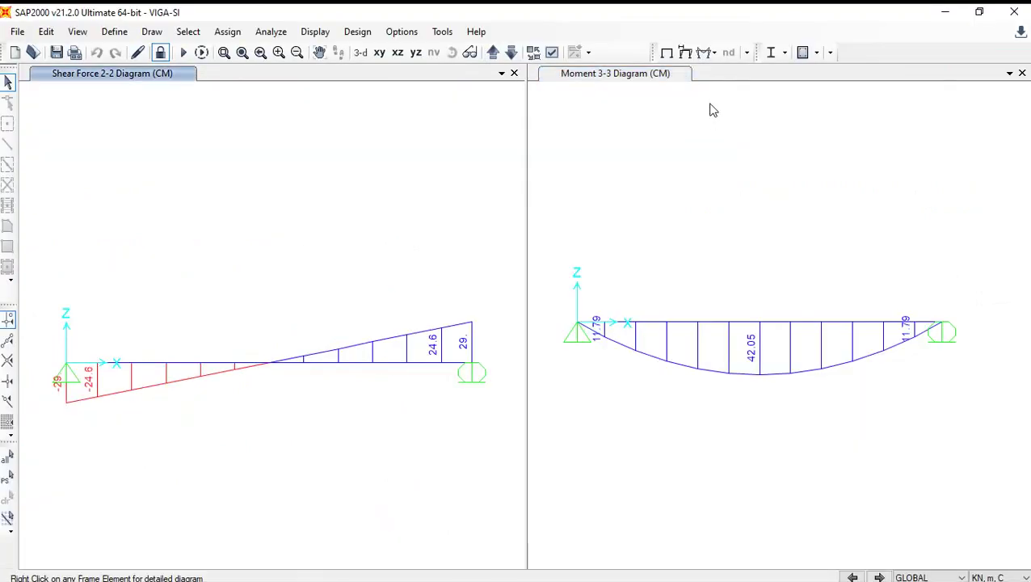
left_click(709, 57)
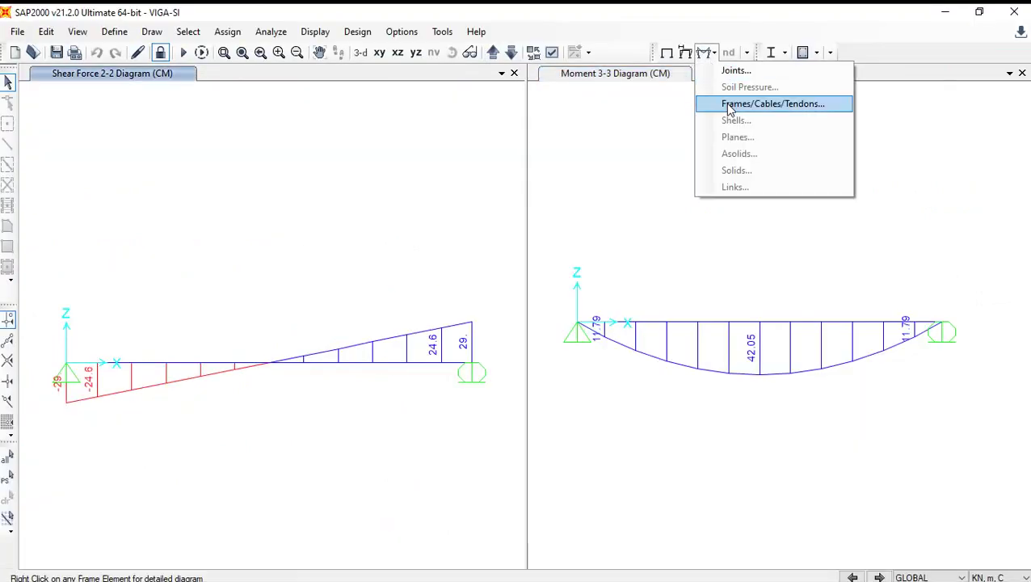
left_click(731, 105)
left_click(577, 95)
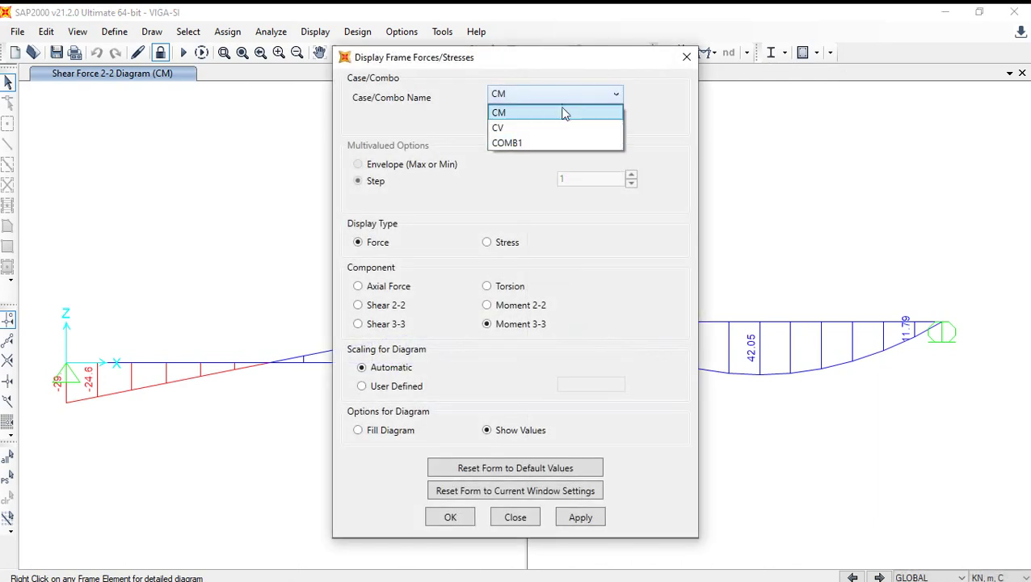
left_click(536, 144)
left_click(565, 519)
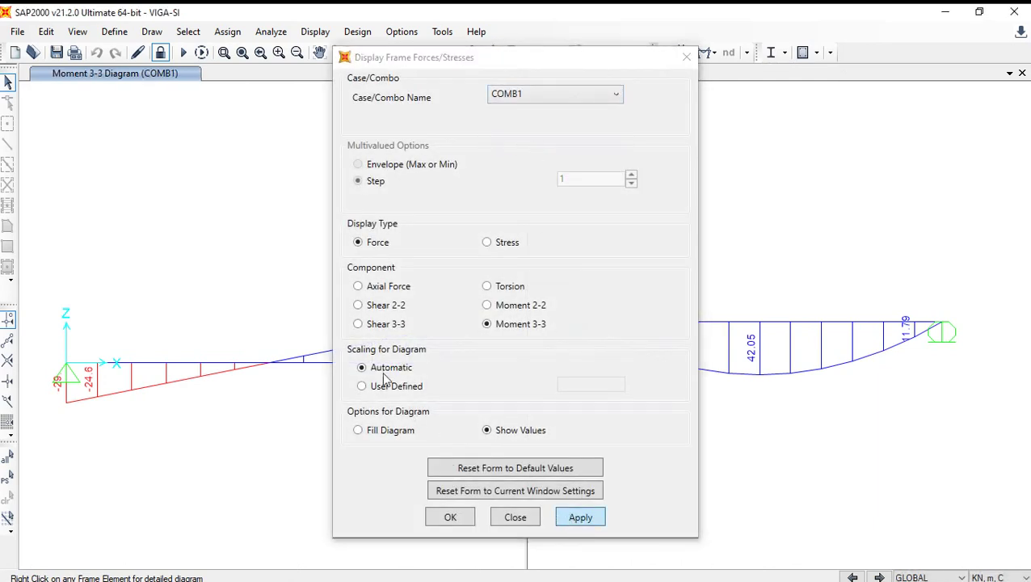
left_click(386, 310)
left_click(582, 517)
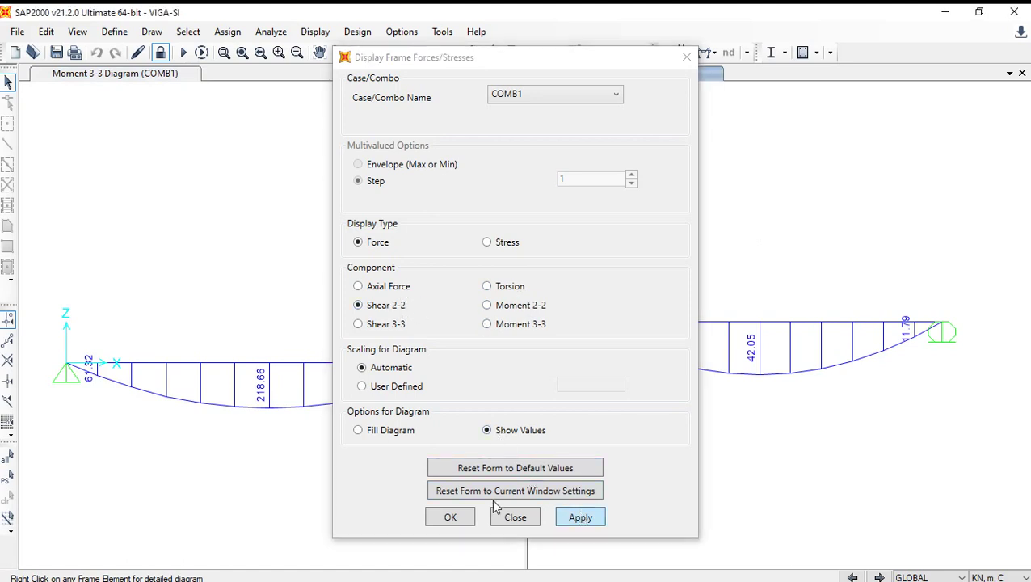
left_click(453, 517)
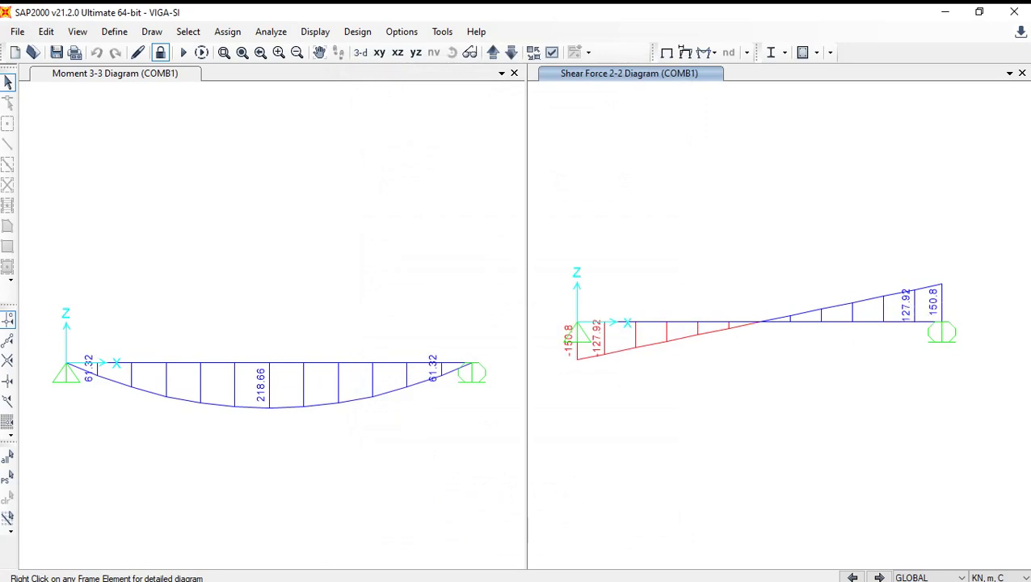
left_click(462, 570)
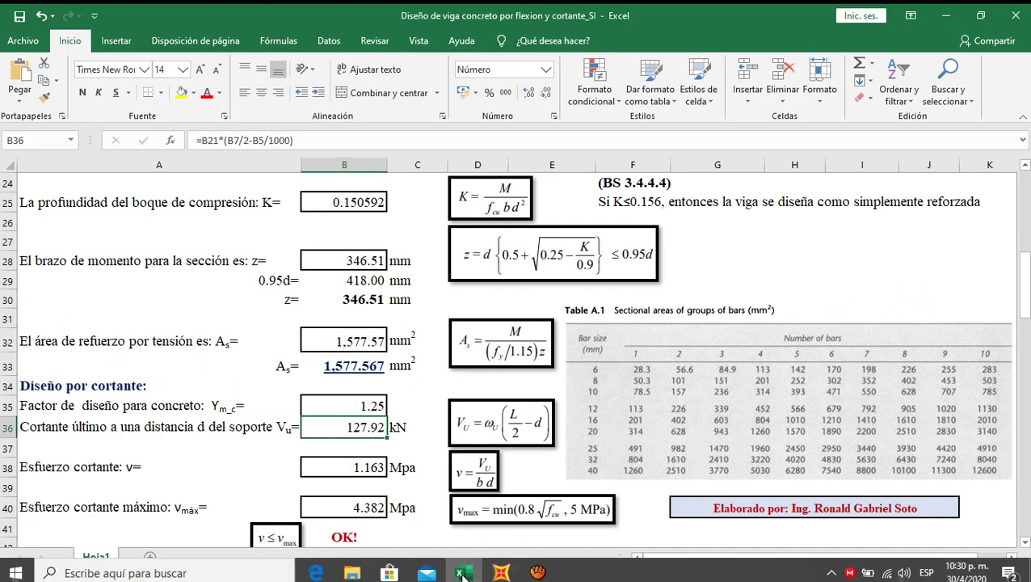
- Compare Excel's ultimate moment in B22 (218.66 kN·m) against SAP2000's COMB1 moment diagram
left_click(495, 571)
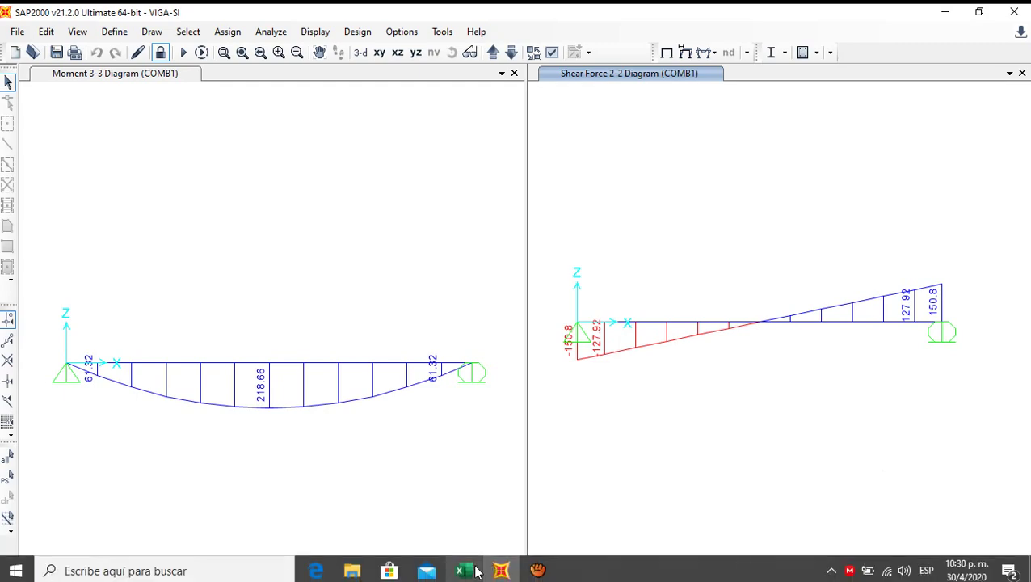
left_click(459, 576)
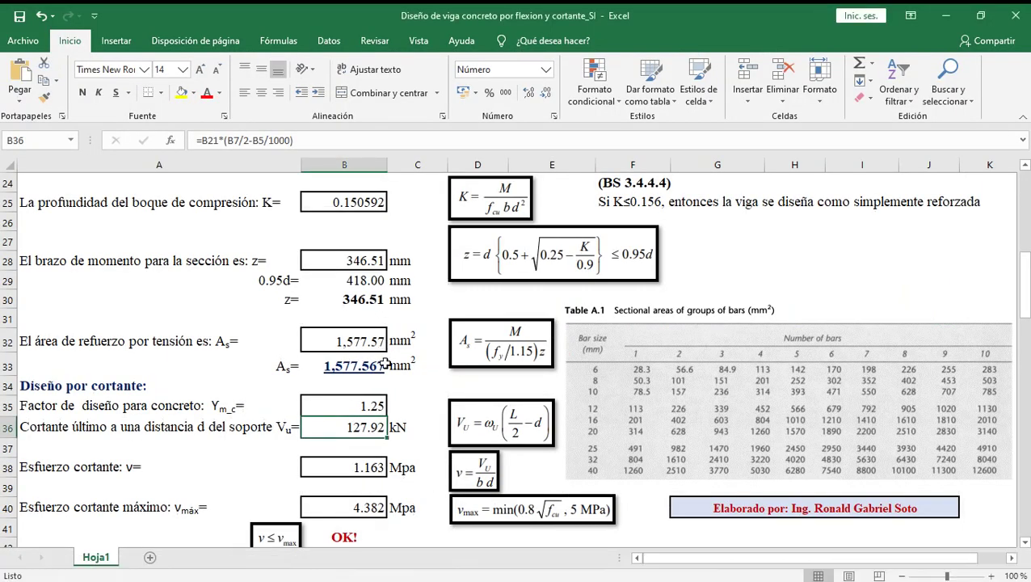
left_click_drag(1025, 283, 1024, 264)
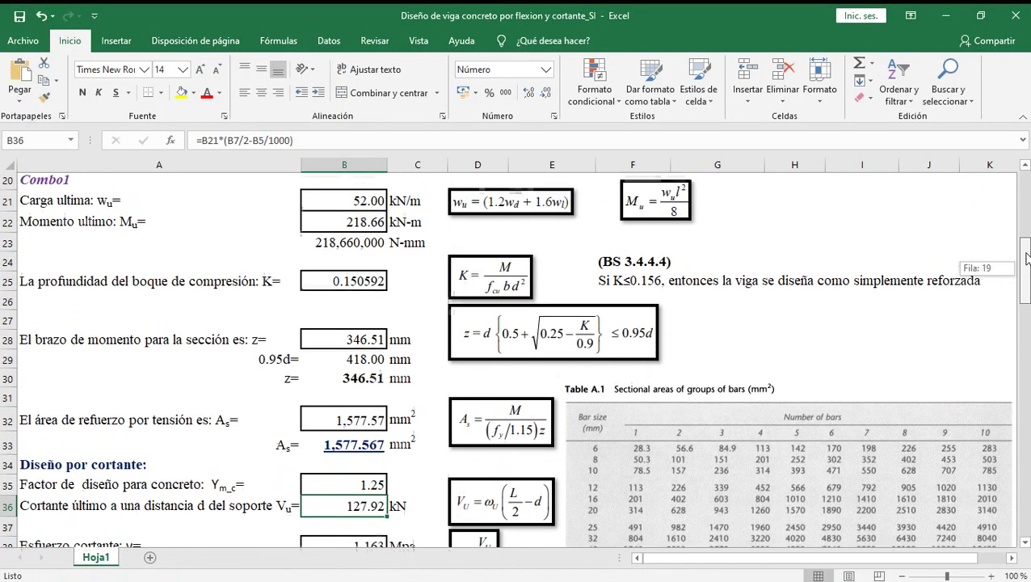
left_click(358, 262)
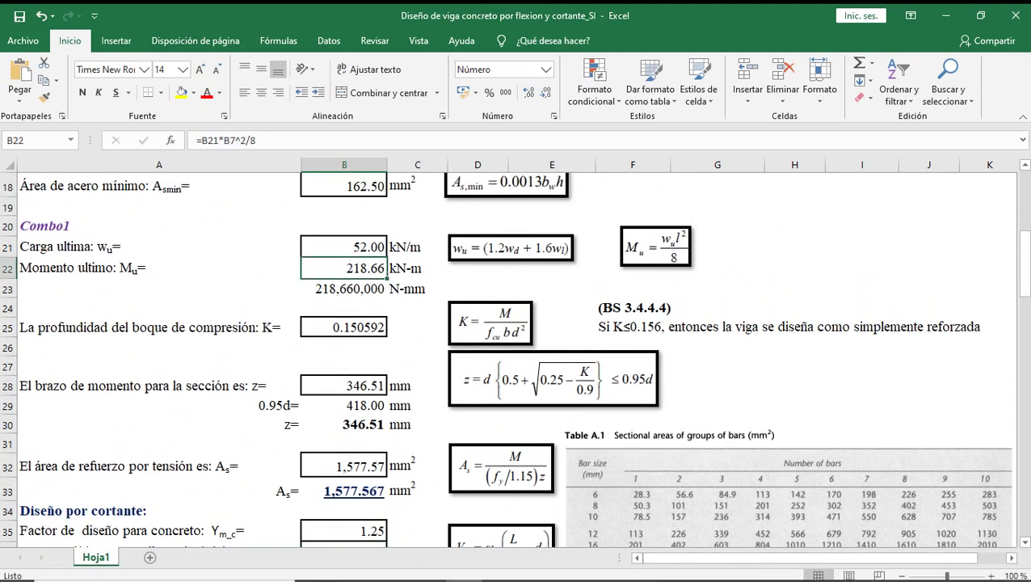
left_click(507, 567)
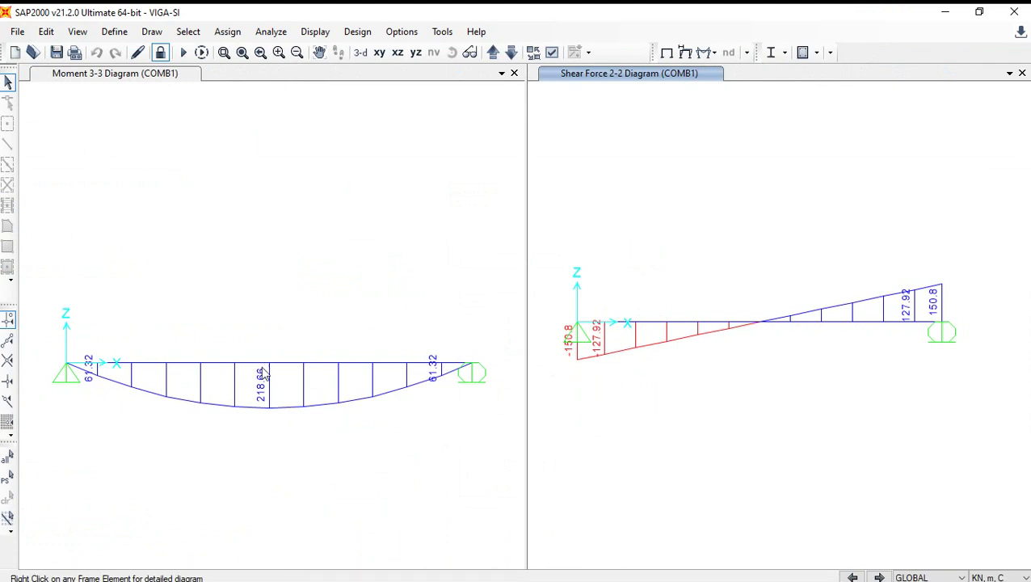
- Switch the moment diagram's display units to N, mm, C, so the peak reads about 2.187E+08 N·mm
left_click(482, 439)
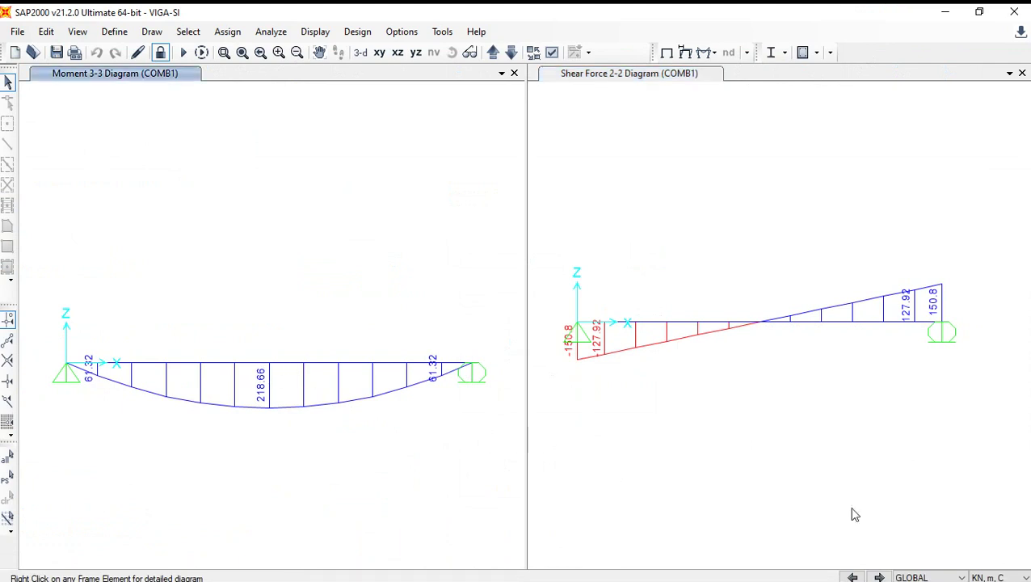
left_click(994, 576)
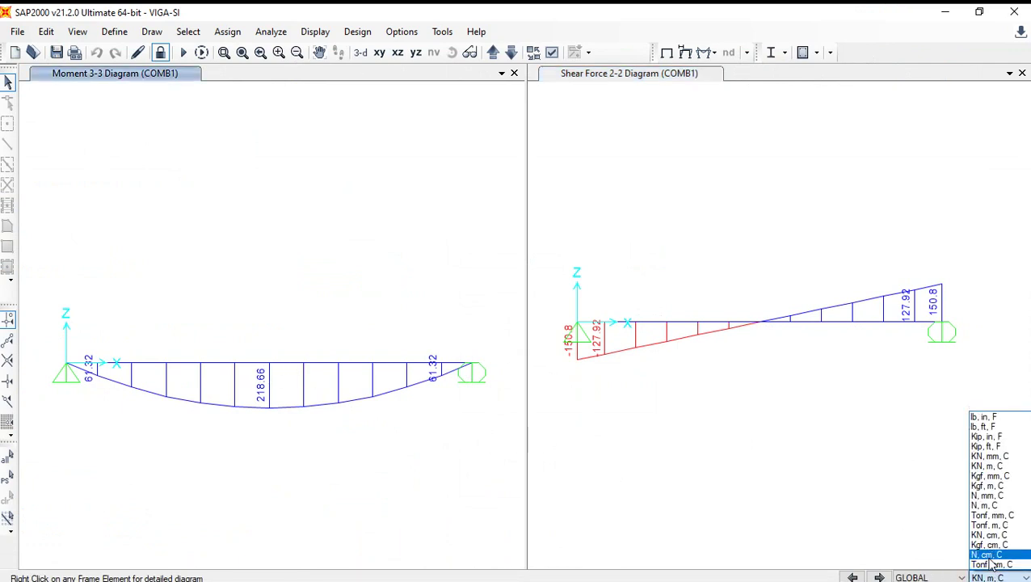
left_click(992, 495)
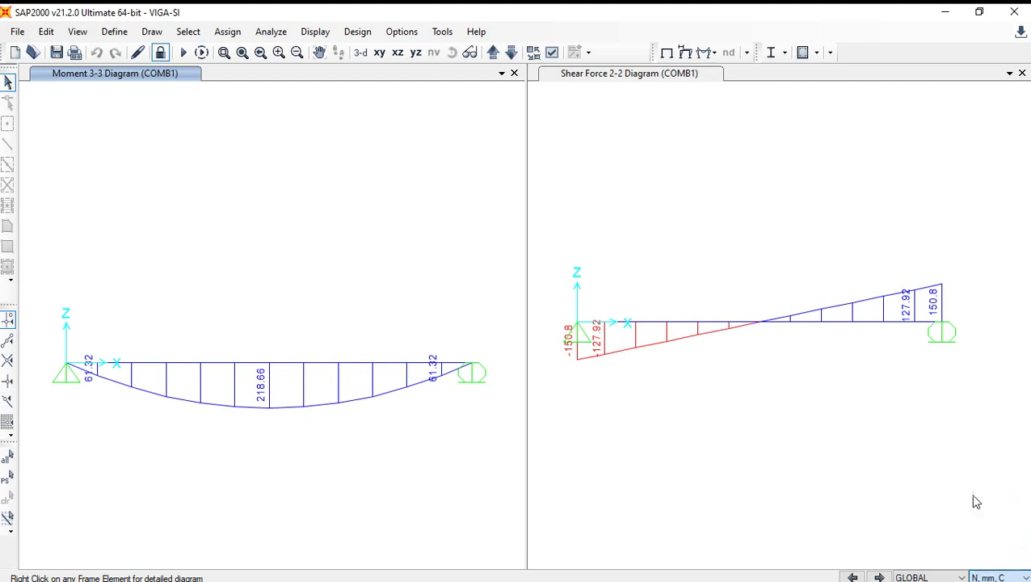
- Open the detailed COMB1 diagrams for frame VIGA, showing 218660000 N-mm maximum moment at 2460 mm
left_click(274, 368)
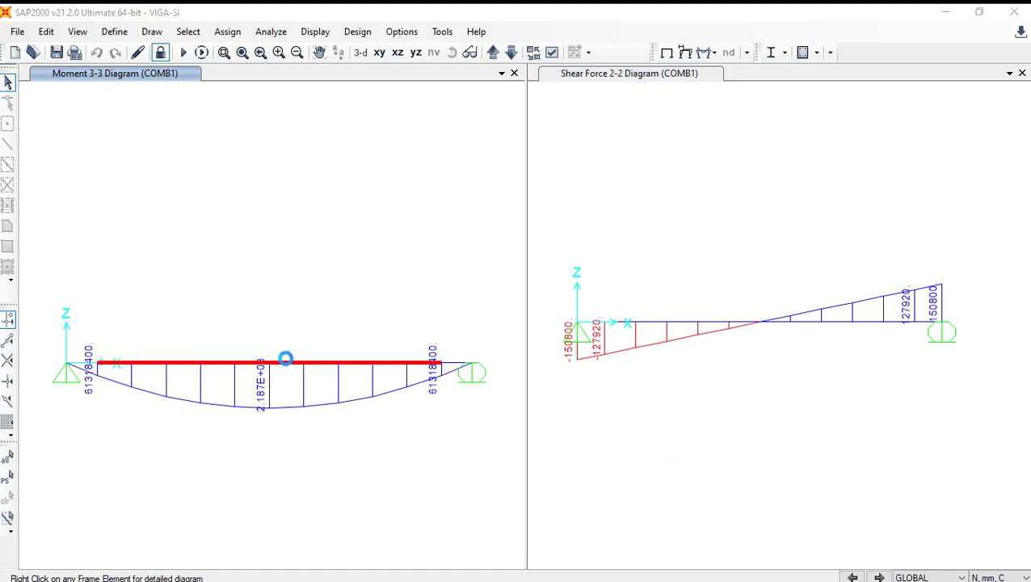
right_click(281, 364)
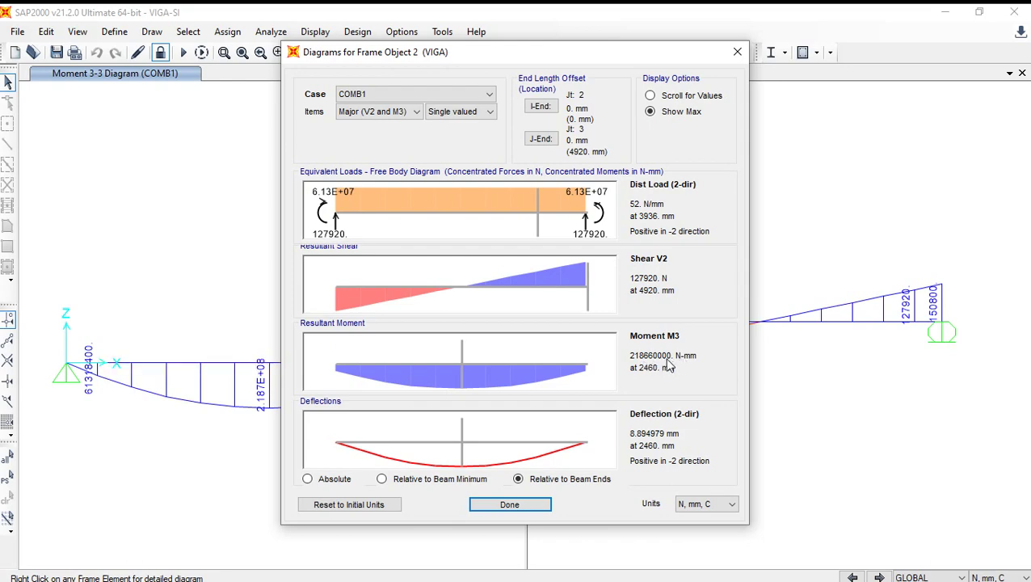
- Compare Excel's B23 moment (218,660,000 N-mm) and B21 load (52 kN/m) with SAP2000's diagrams
left_click(471, 573)
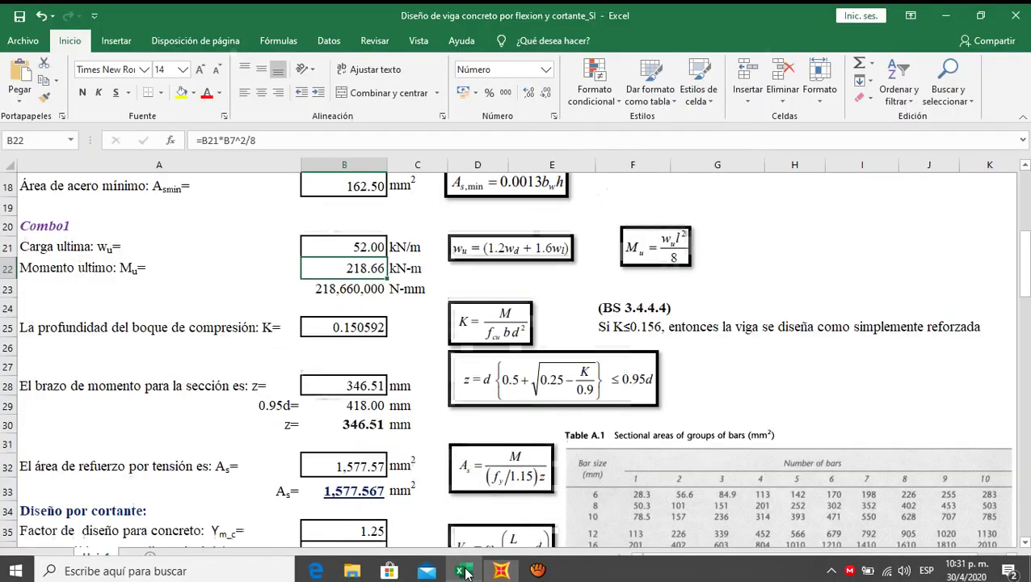
left_click(326, 296)
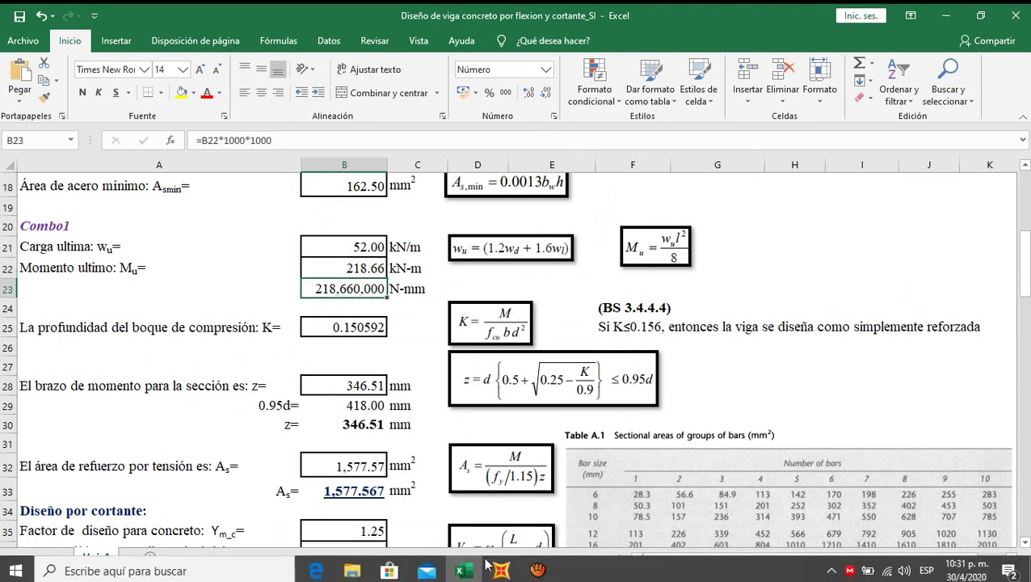
left_click(495, 567)
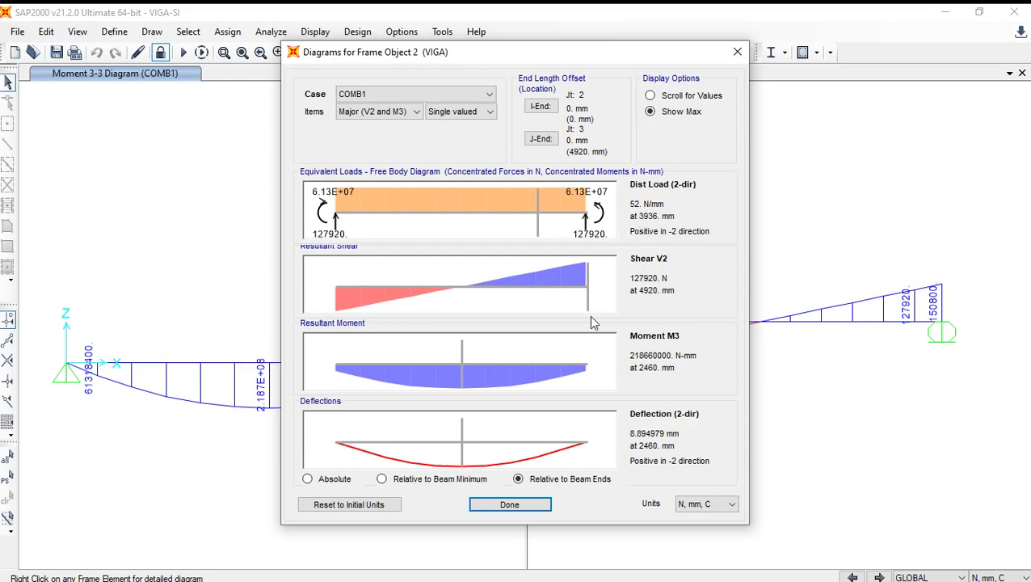
left_click(459, 572)
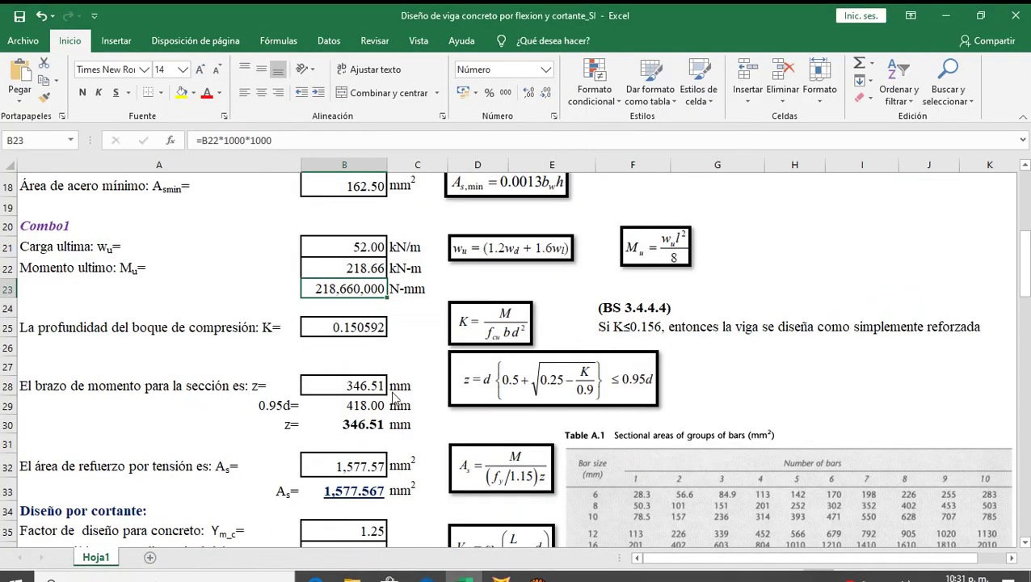
left_click(370, 253)
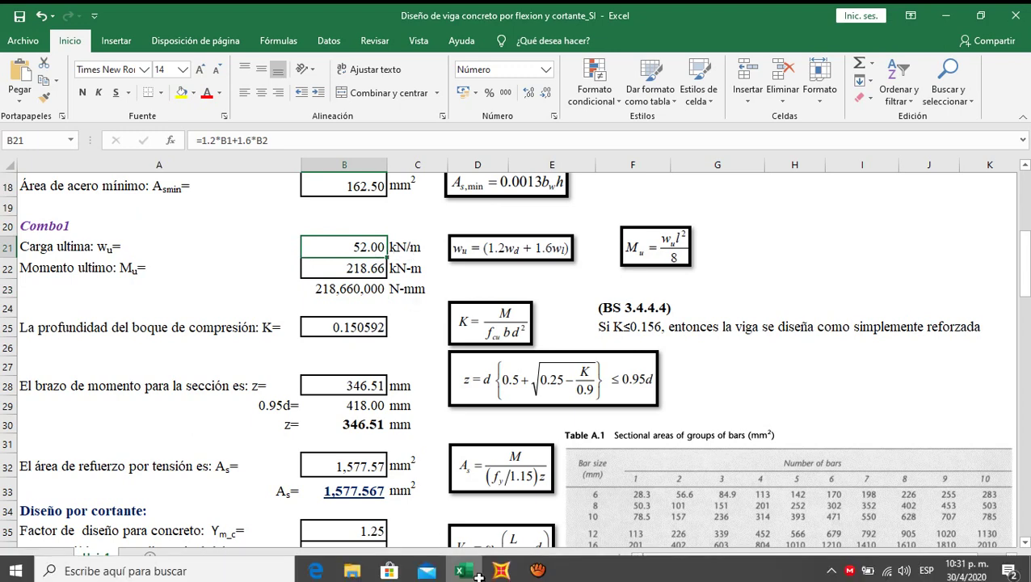
left_click(484, 572)
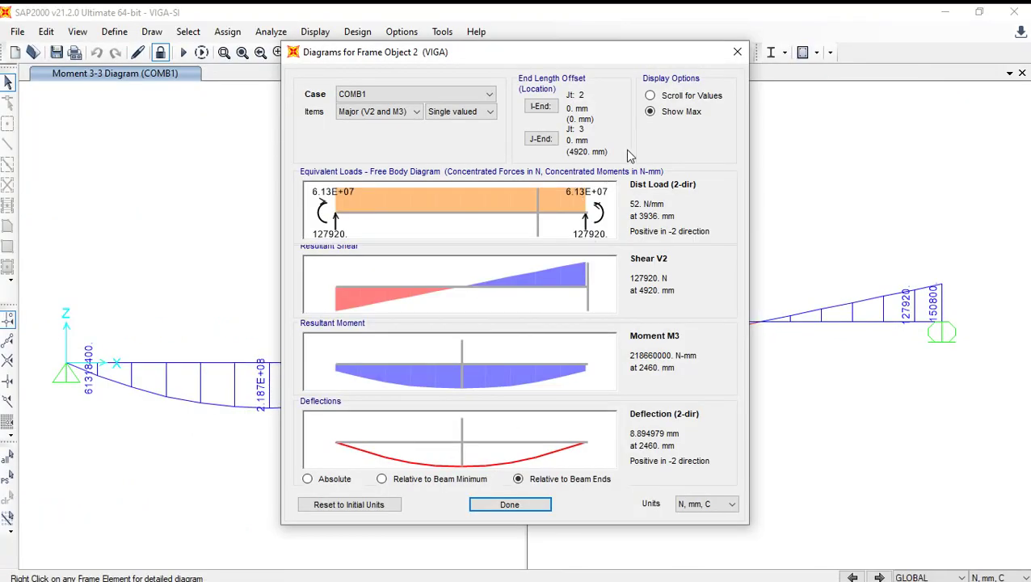
- Show the frame diagrams in KN, m, C with maximum values: 218.66 KN-m at 2.46 m
left_click(712, 505)
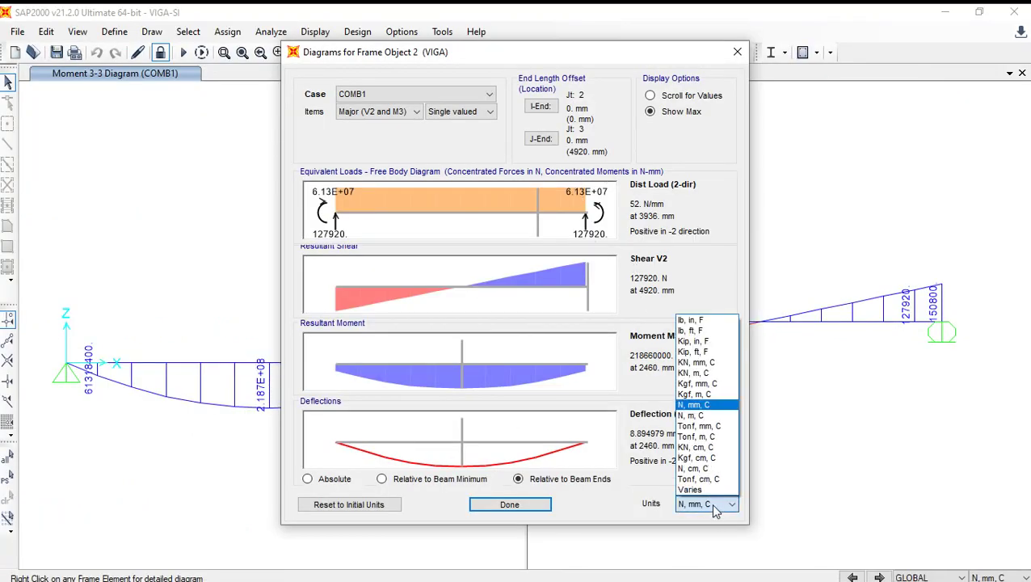
left_click(701, 373)
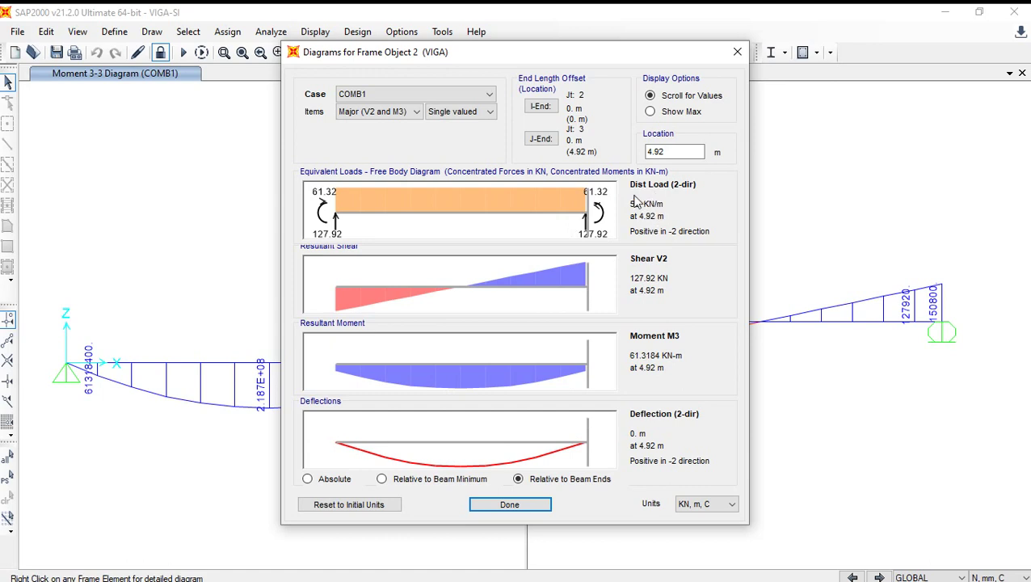
left_click(650, 111)
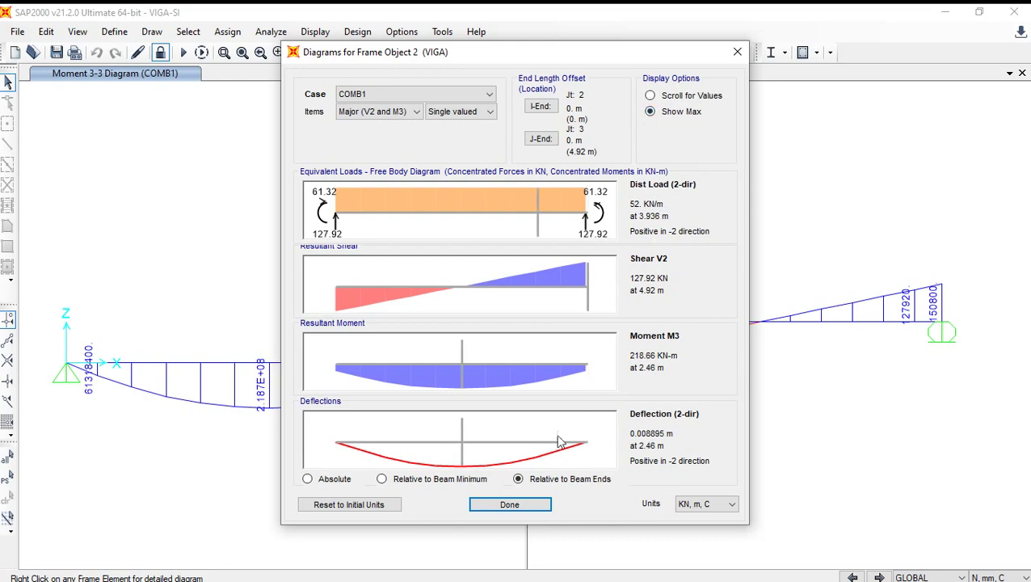
left_click(462, 571)
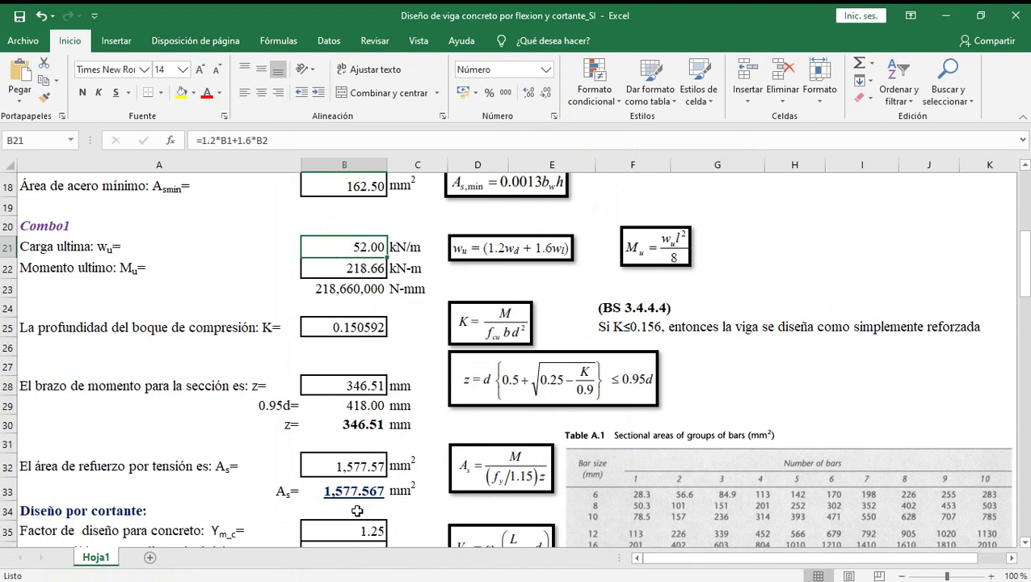
- Close the frame diagrams and run the BS8110 design, giving 1578 mm² steel at midspan
left_click_drag(1026, 214, 1028, 283)
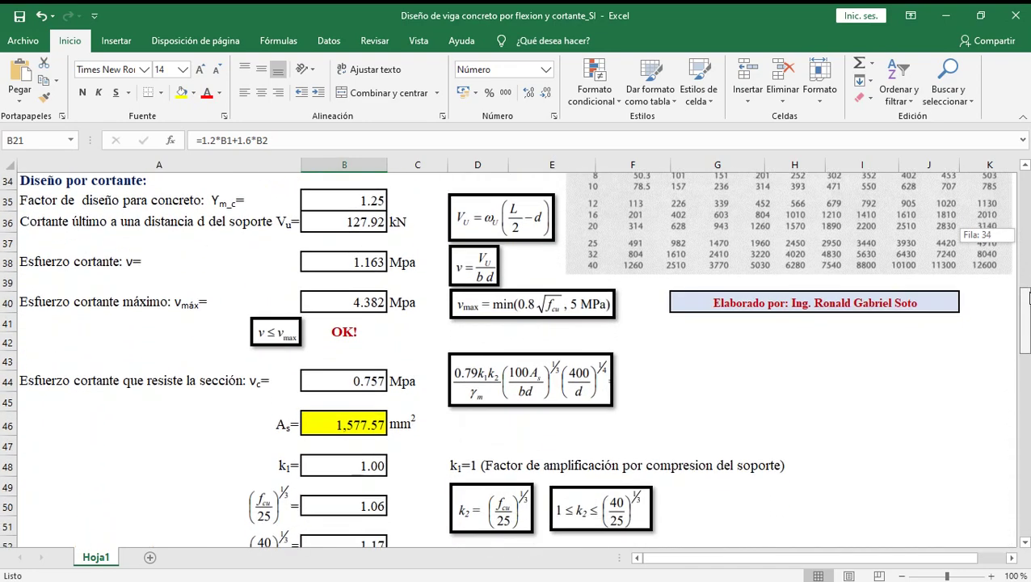
left_click_drag(1028, 282, 1028, 284)
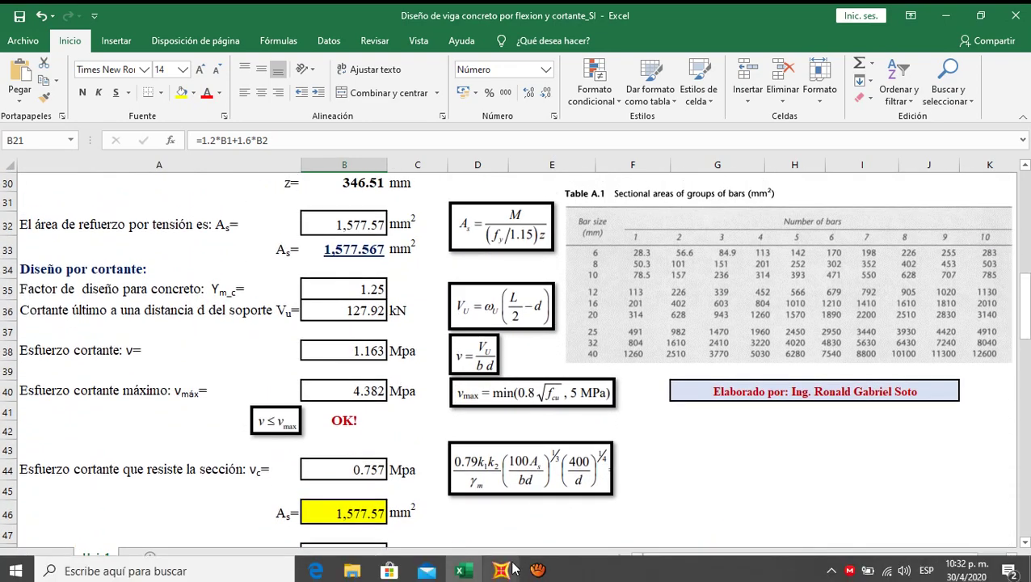
left_click(516, 566)
left_click(509, 505)
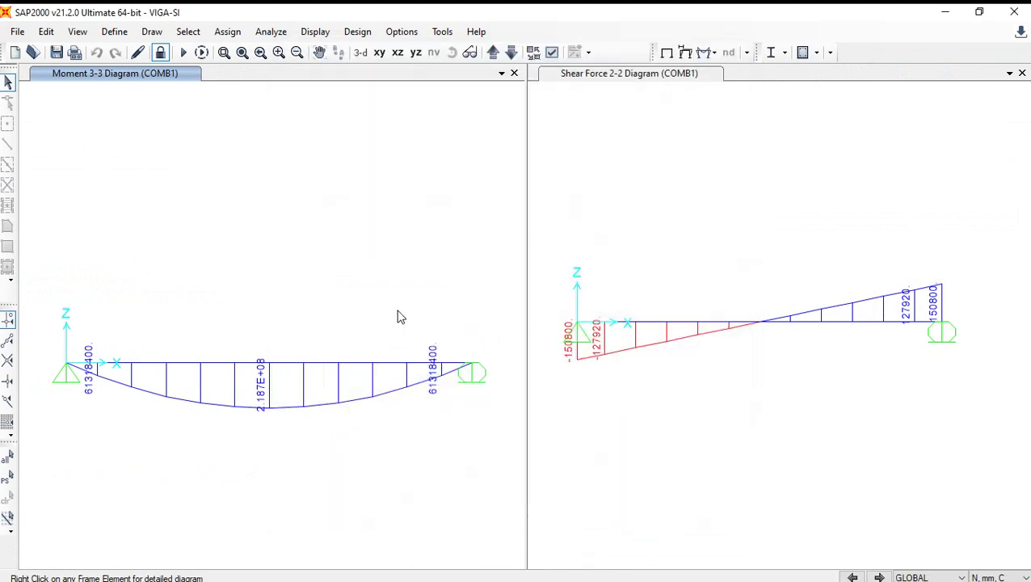
left_click(811, 53)
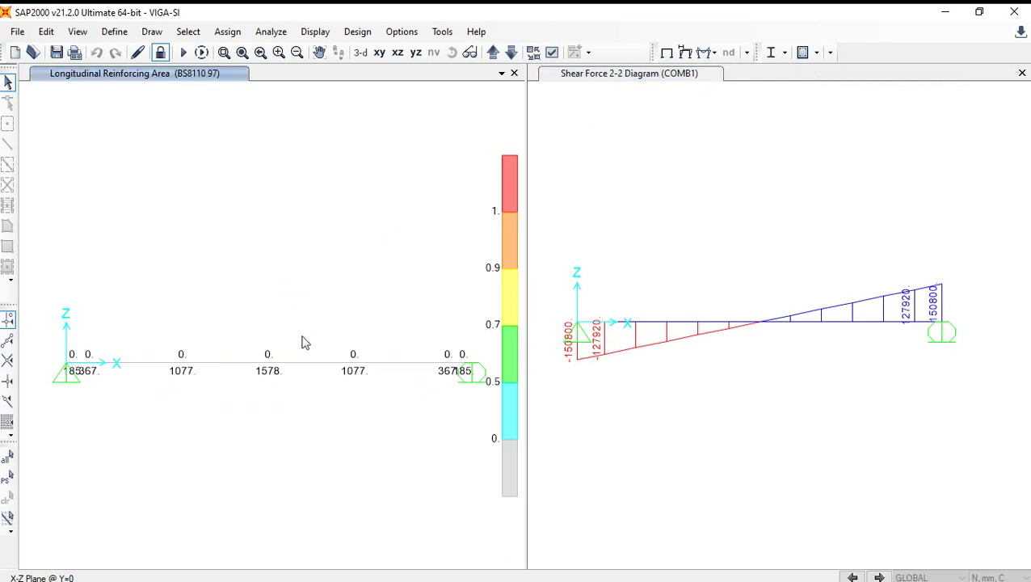
- Switch units to KN, mm, C and open the BS8110 design details at station 2460
left_click(1011, 577)
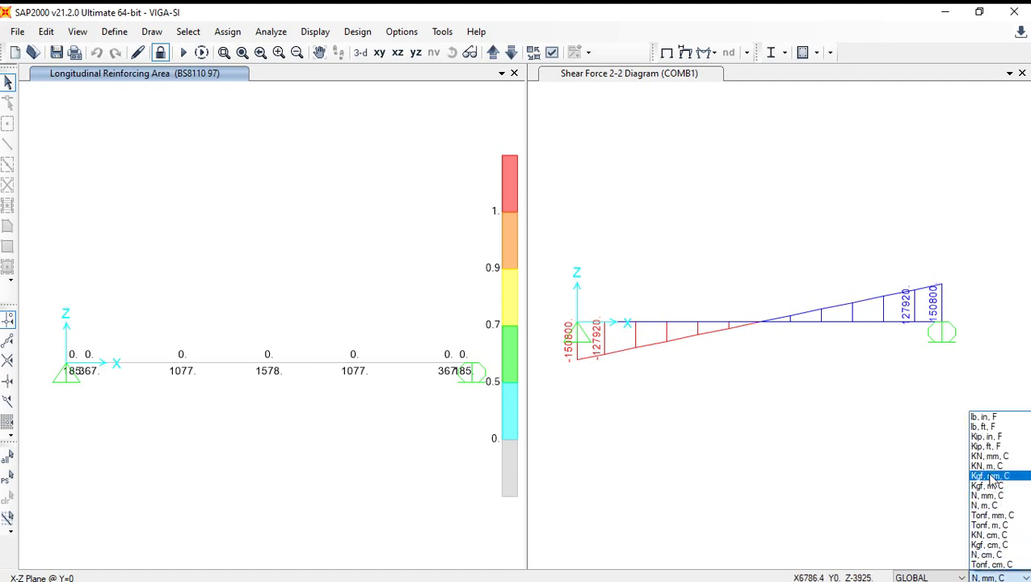
left_click(990, 455)
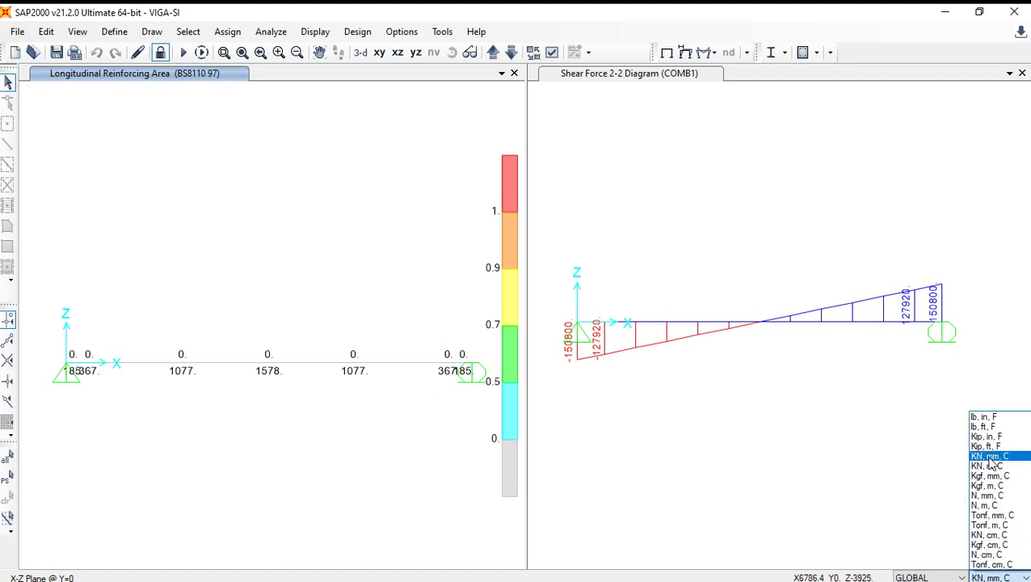
left_click(280, 369)
right_click(281, 369)
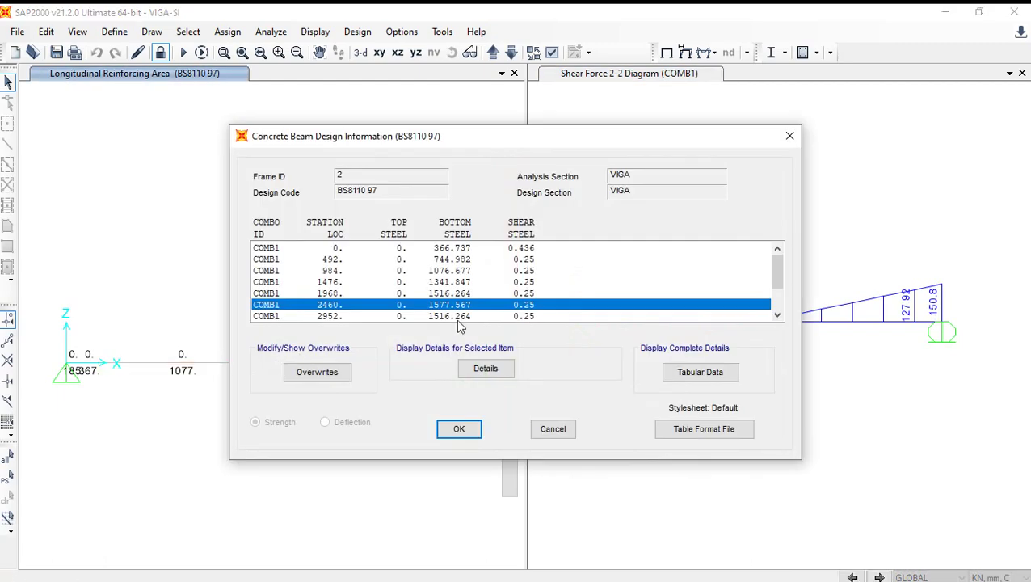
left_click(483, 370)
left_click(484, 371)
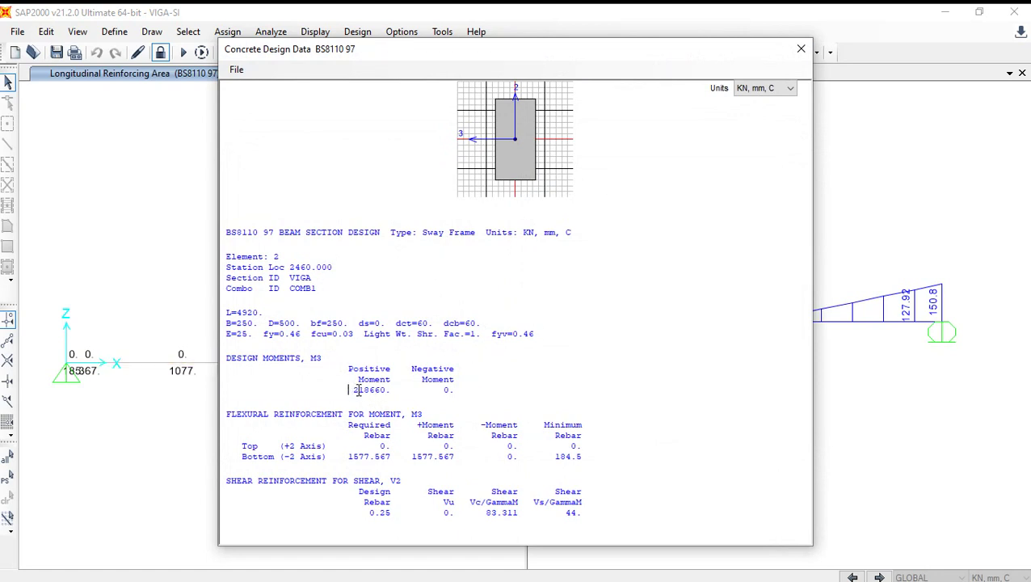
- Check the report's design moment, 218660 kN·mm, which reads 218.66 kN-m in KN, m units
left_click_drag(349, 391, 387, 391)
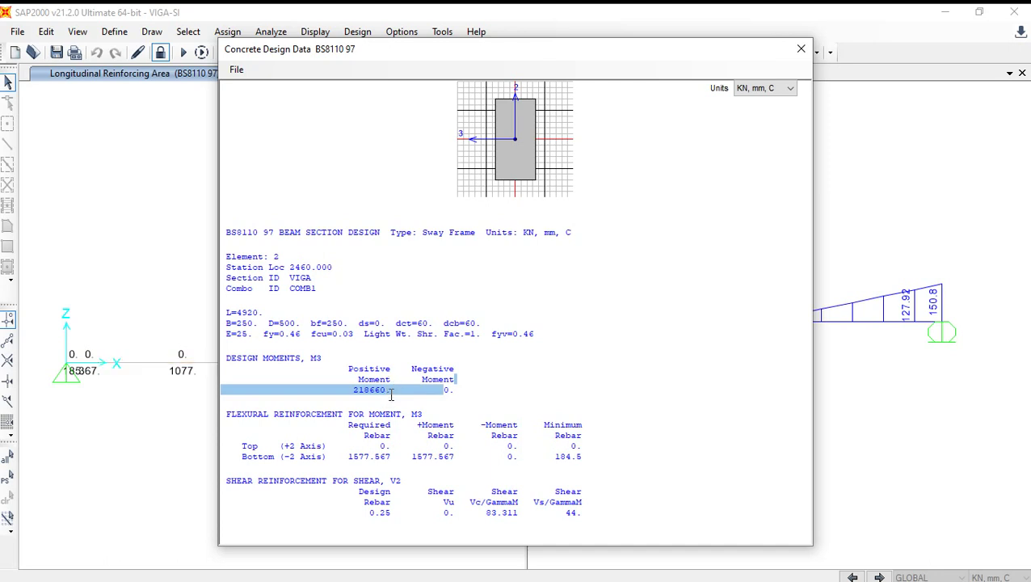
left_click(772, 88)
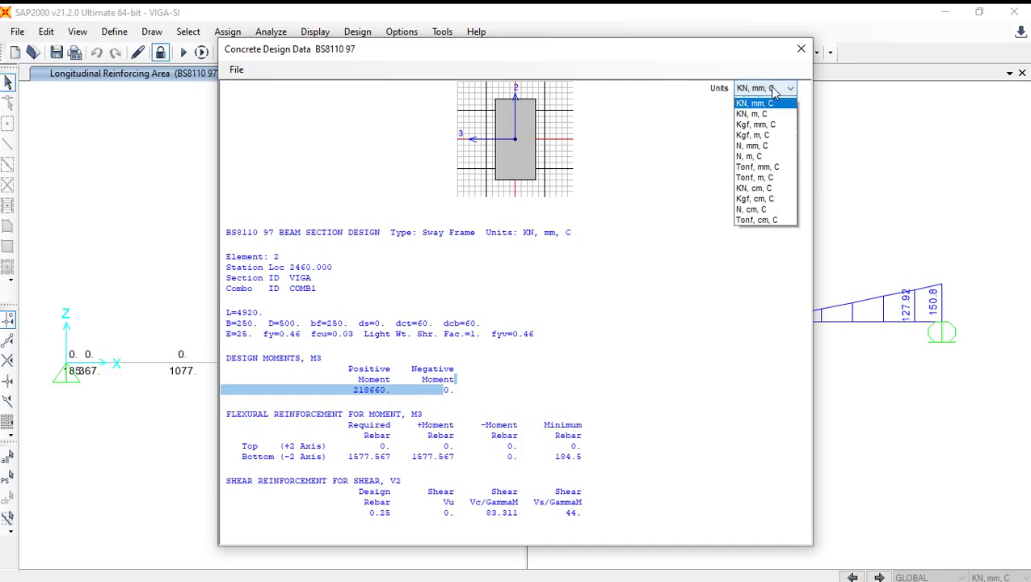
left_click(760, 155)
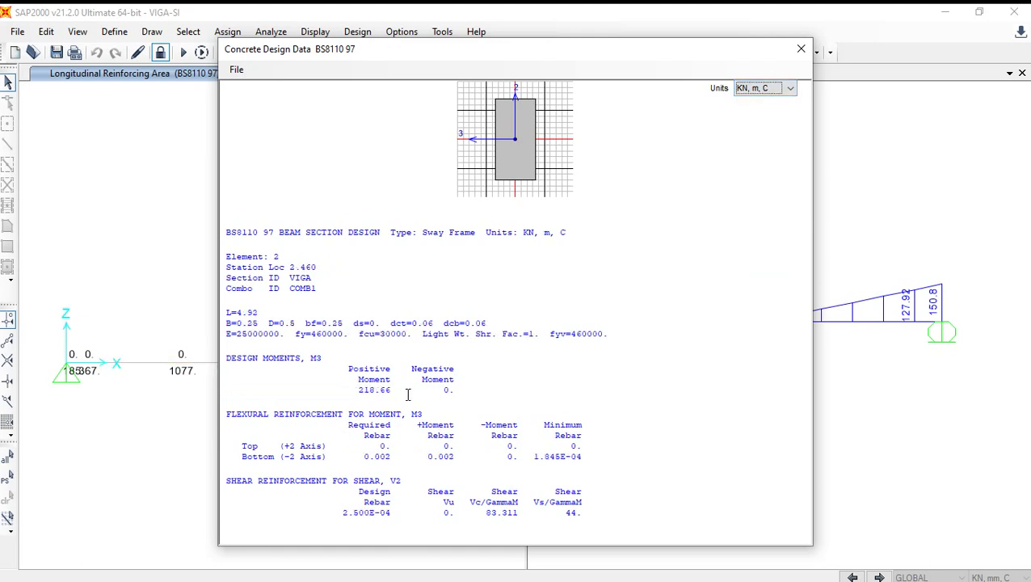
double_click(358, 391)
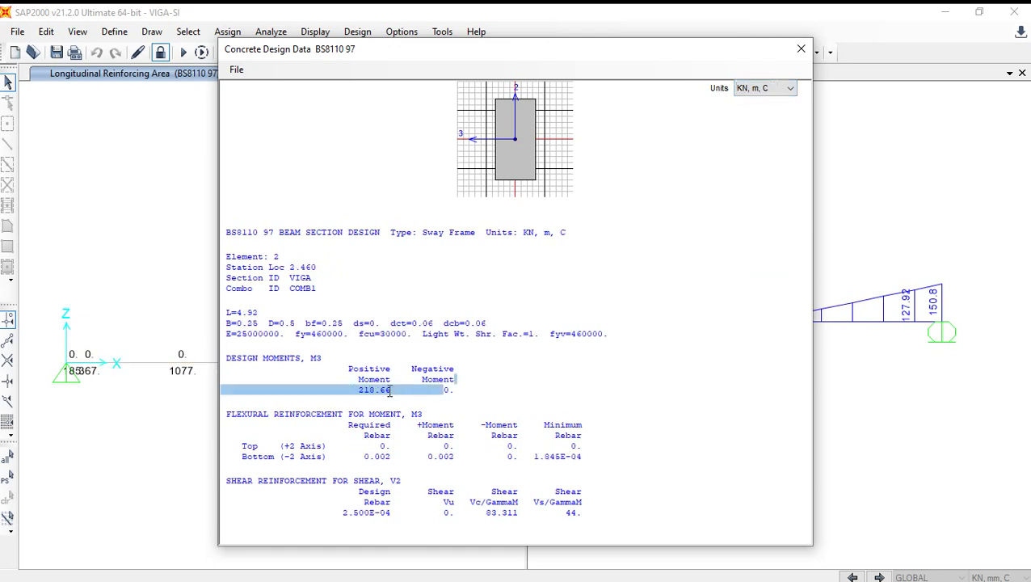
- Return the report to KN, mm and check the required bottom rebar of 1577.567 mm²
left_click(783, 89)
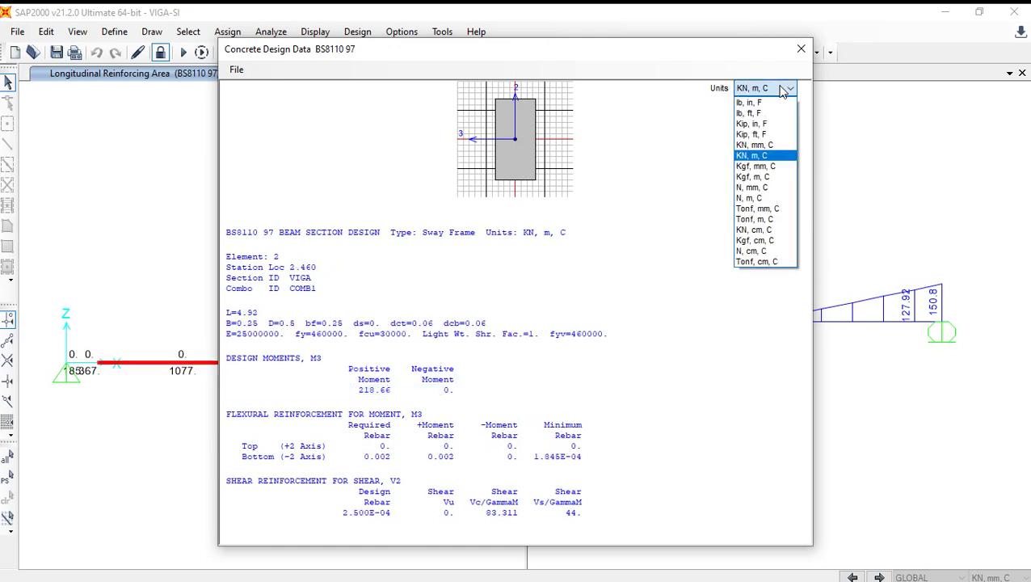
left_click(764, 147)
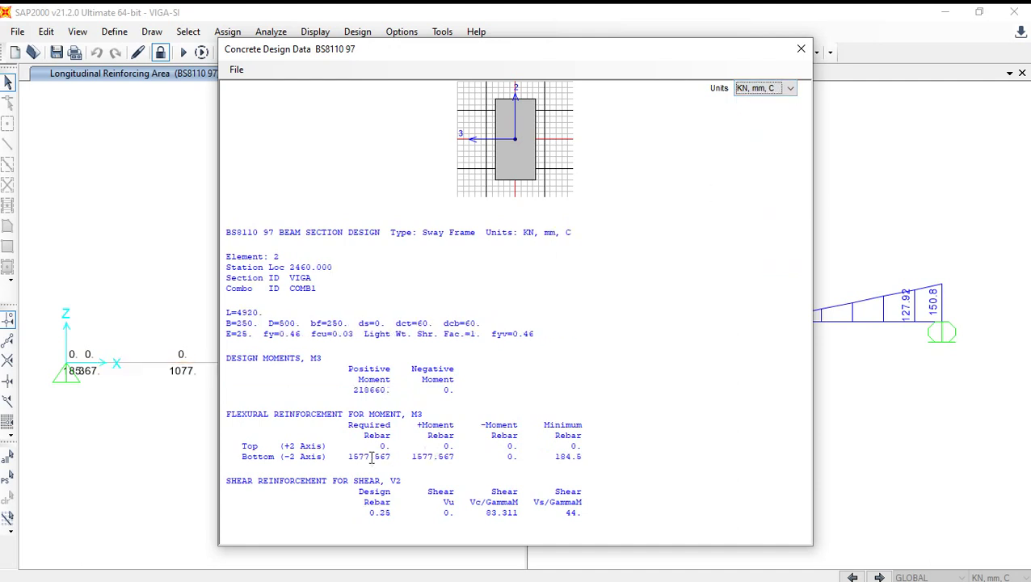
left_click_drag(346, 458, 385, 451)
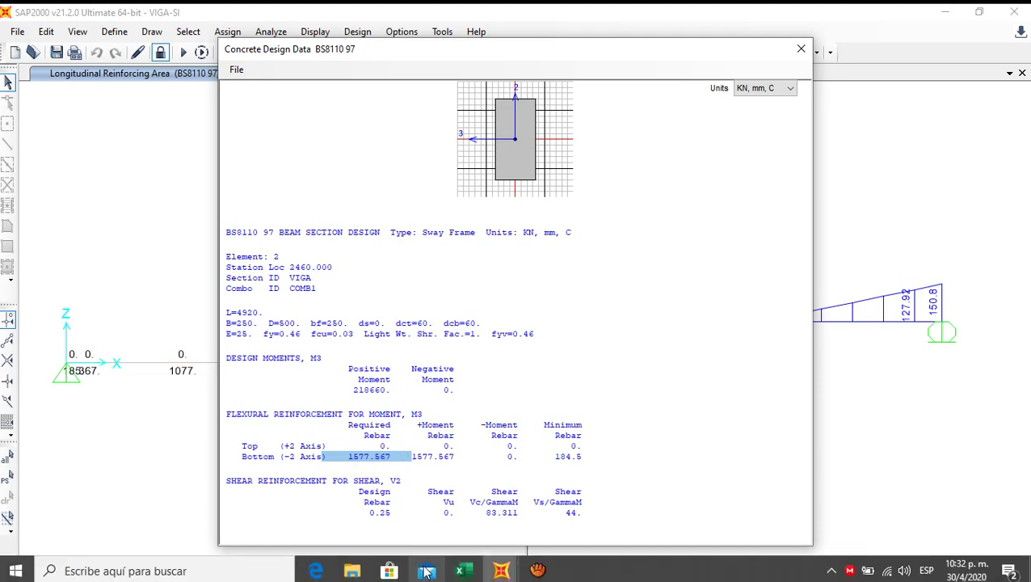
left_click(457, 572)
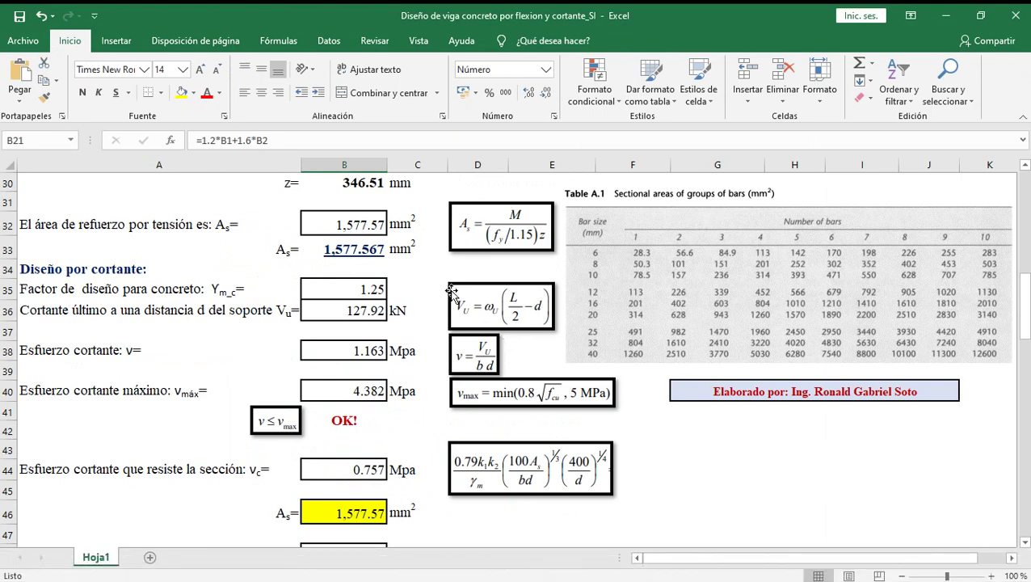
left_click(372, 263)
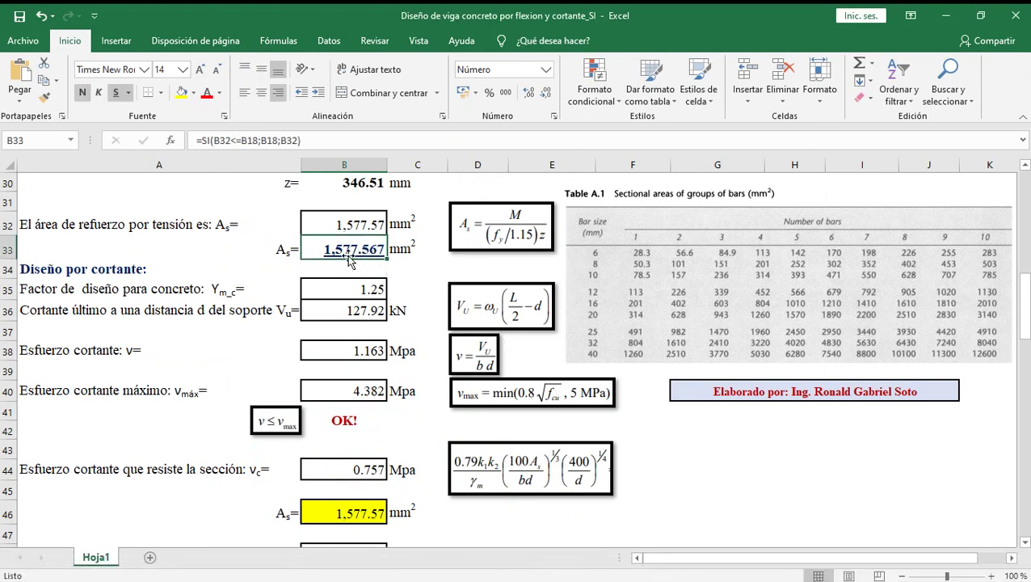
left_click(501, 570)
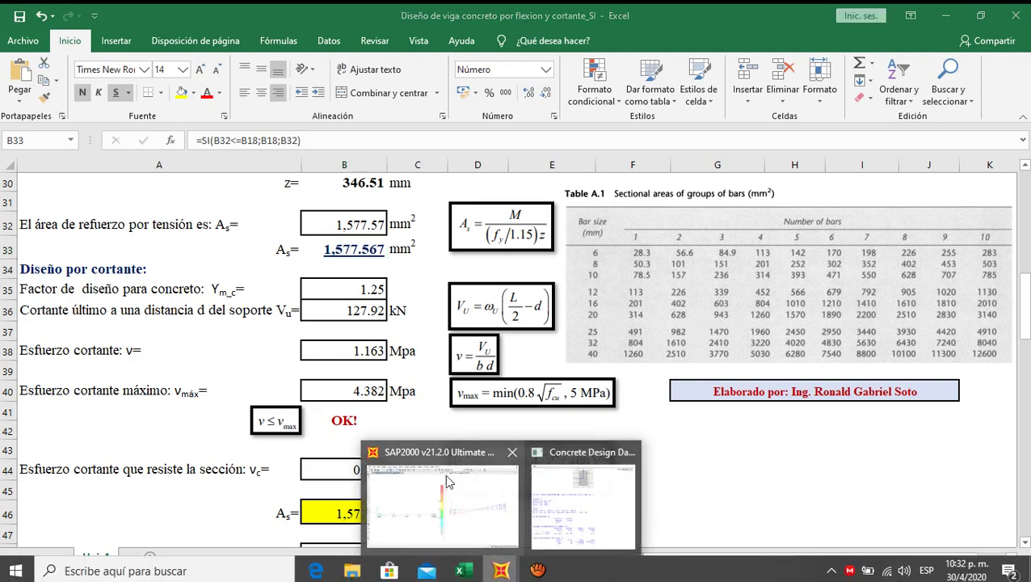
left_click(441, 487)
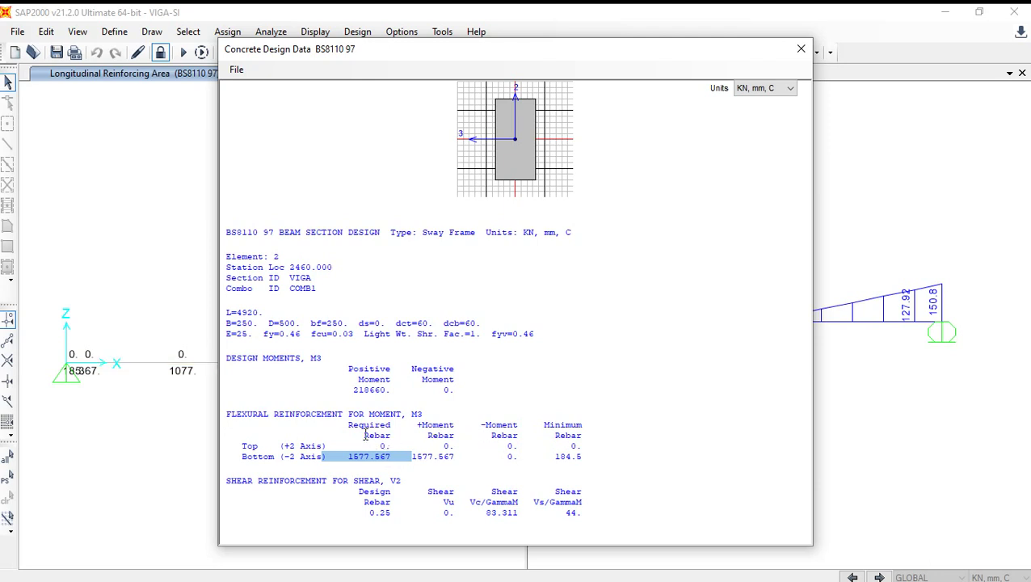
left_click(365, 513)
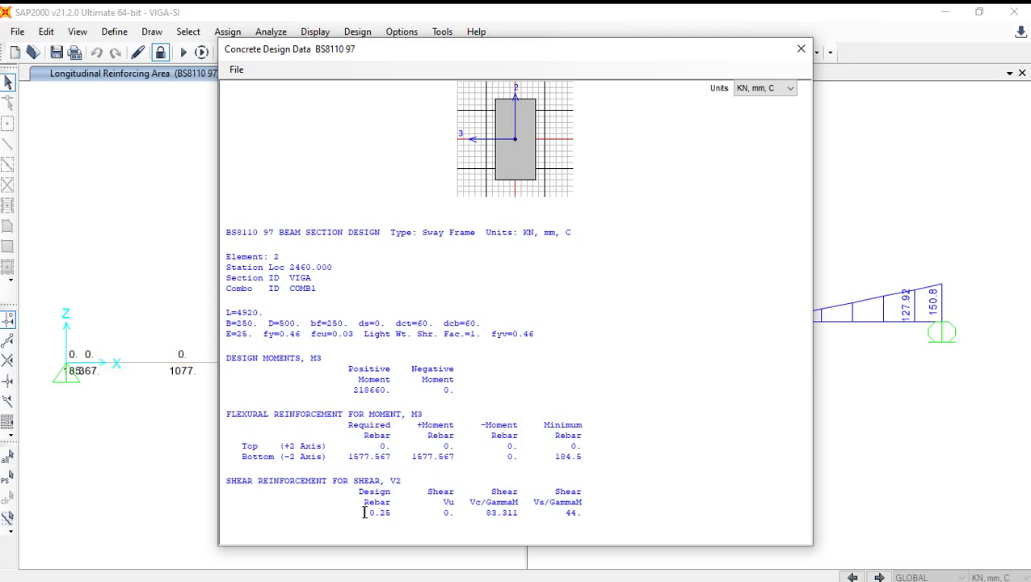
left_click_drag(364, 513, 443, 513)
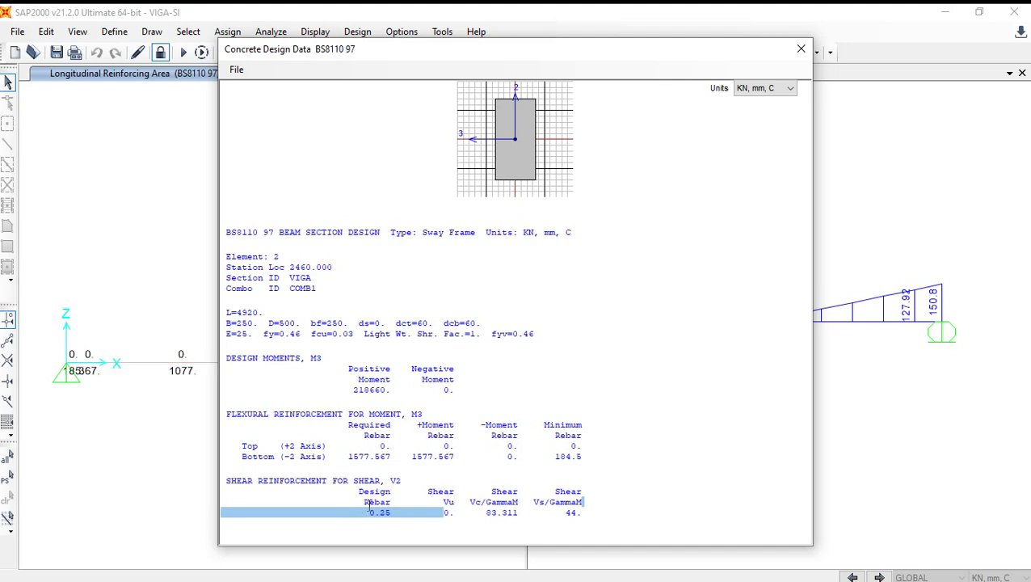
left_click(459, 576)
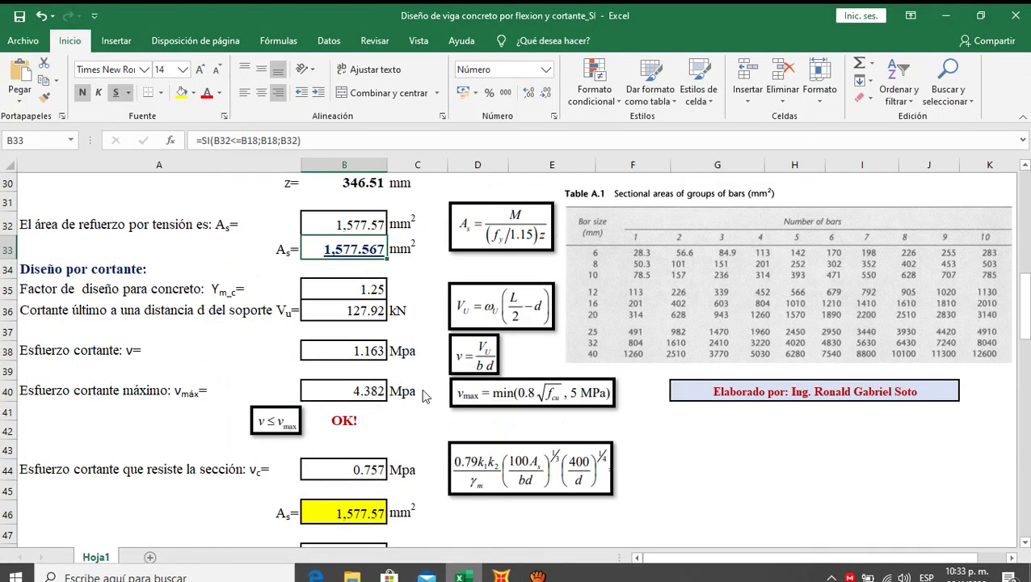
- Check the required shear reinforcement Asv/sv of 0.25 mm²/mm in cell B66
left_click_drag(1025, 306, 1028, 418)
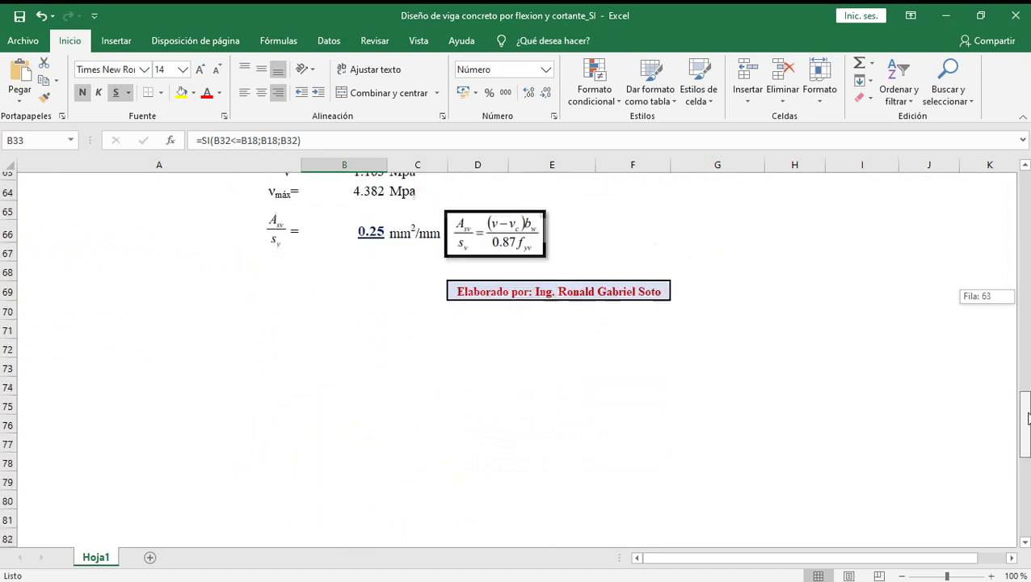
scroll(837, 396, "up", 1)
left_click(369, 286)
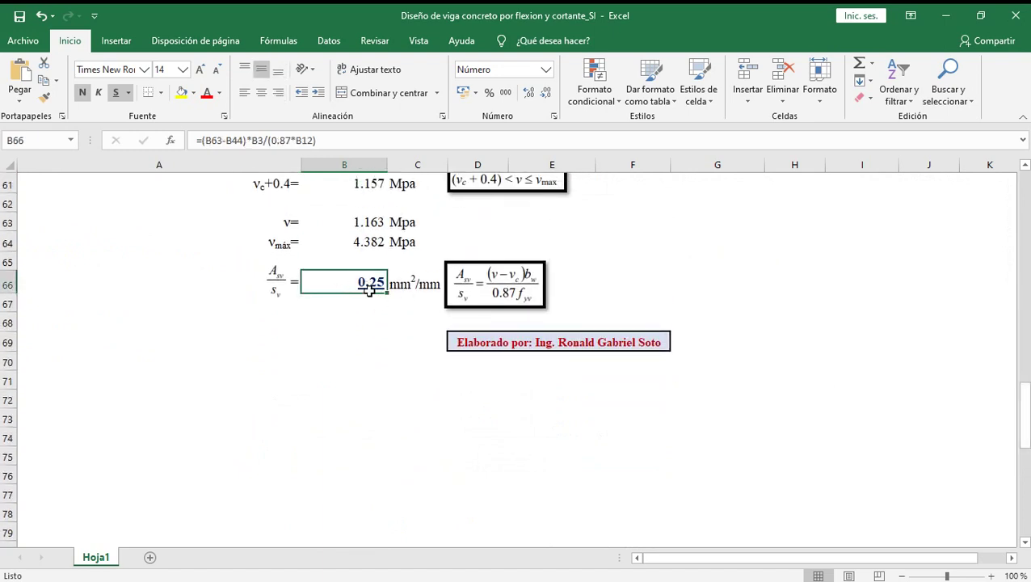
left_click_drag(391, 279, 454, 240)
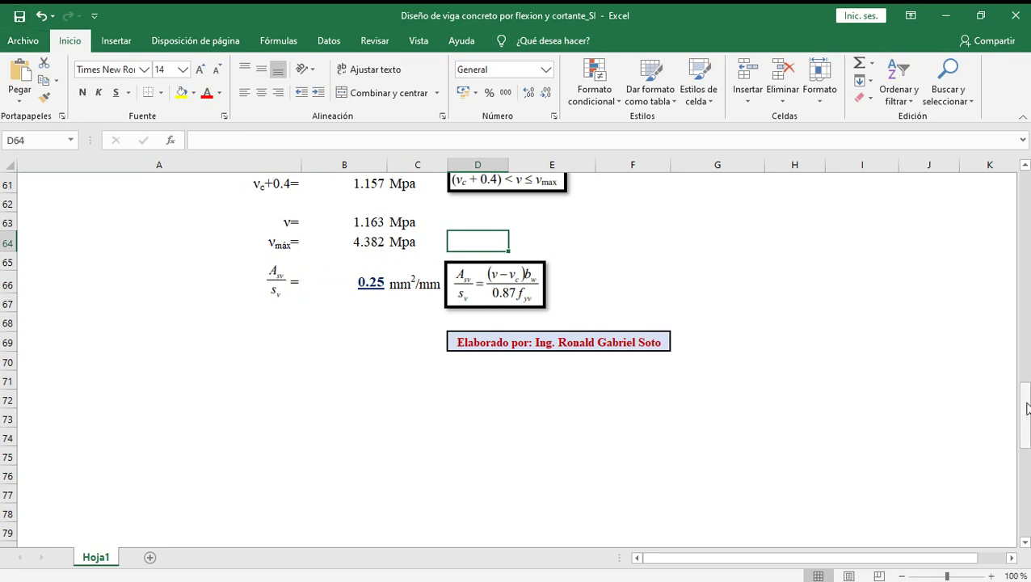
- Go back to the beam input data at the top of the sheet
left_click_drag(1026, 408, 1028, 179)
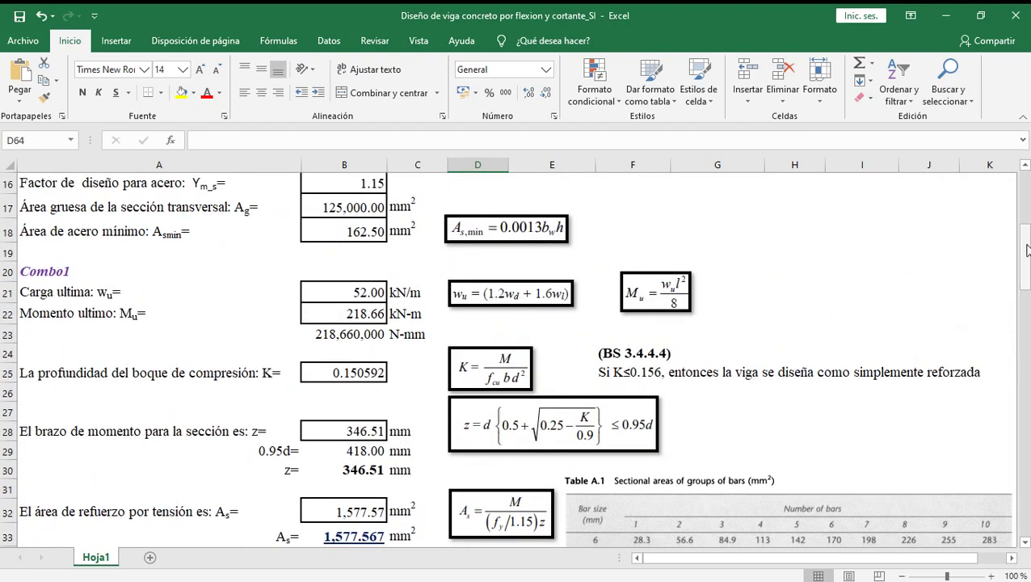
scroll(926, 226, "up", 5)
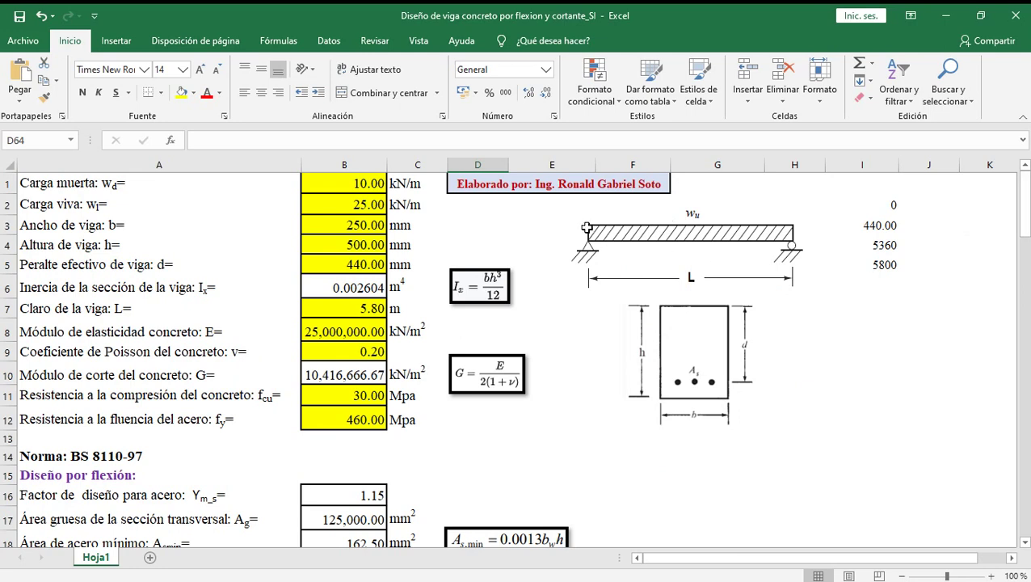
left_click(491, 208)
left_click(473, 249)
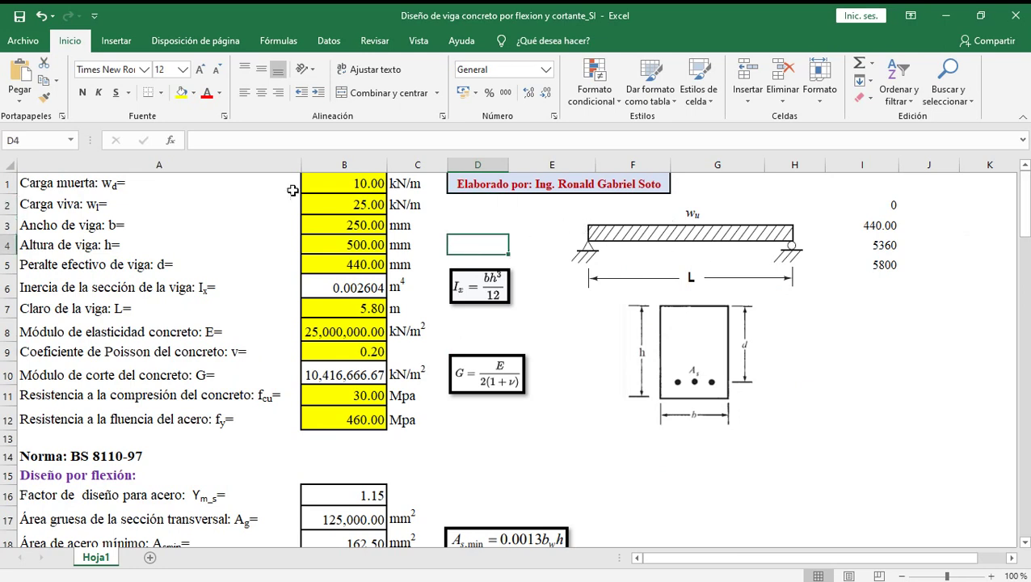